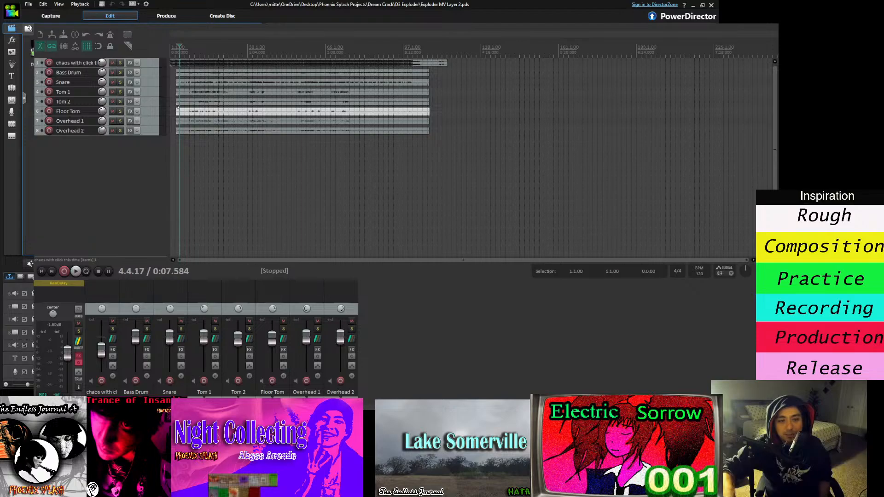
Move the drum-track audio window clear of the video editor and reposition the video editor window
drag(405, 28, 430, 226)
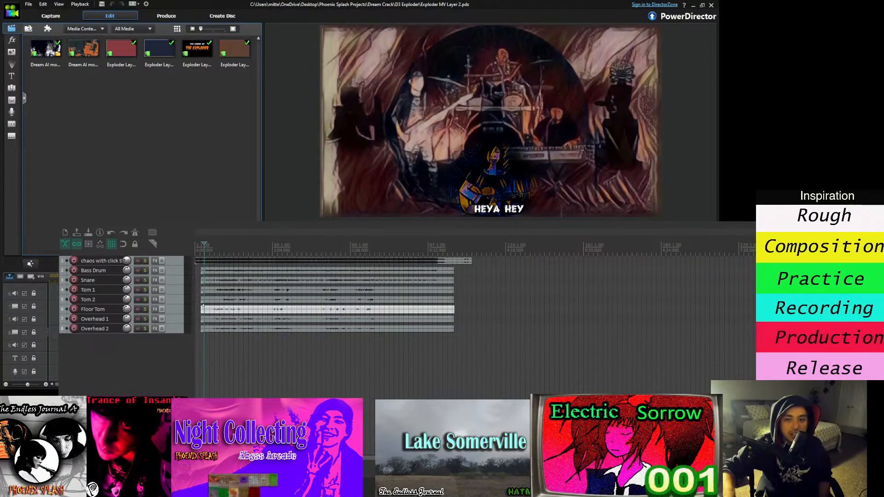
drag(430, 226, 458, 293)
mouse_move(415, 4)
mouse_down()
mouse_move(429, 11)
mouse_move(414, 11)
mouse_up()
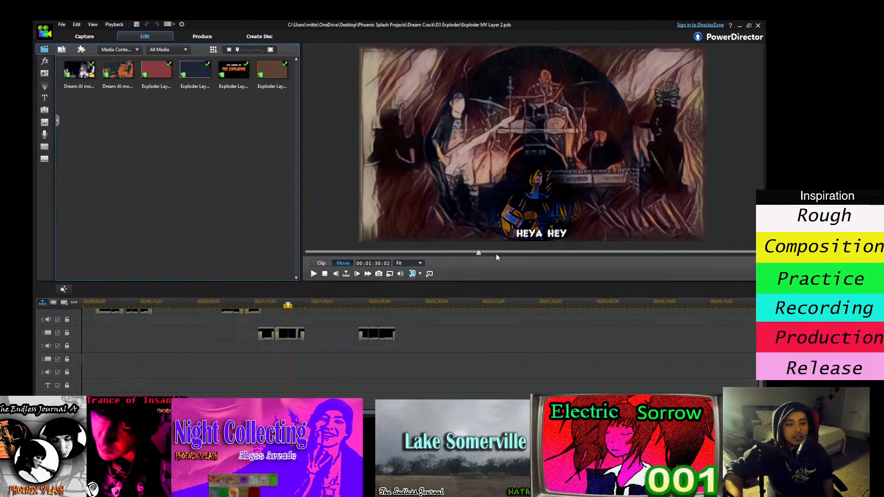
Play the music video from its beginning through the "HE WHO SHATTERS DREAMS" lyric at about 1:23
click(119, 339)
click(86, 304)
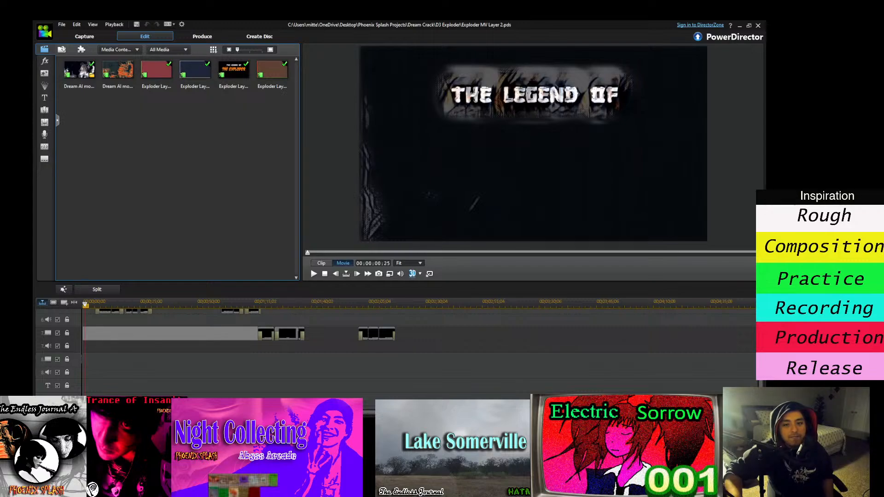
click(221, 375)
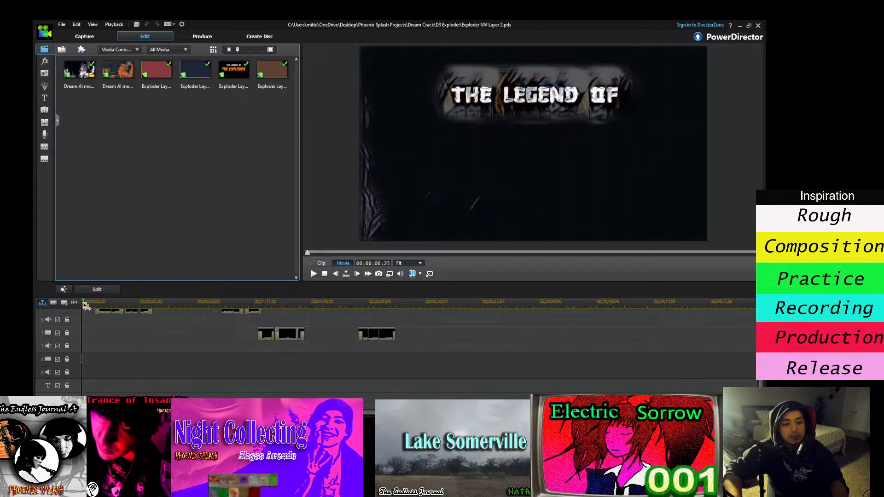
key(space)
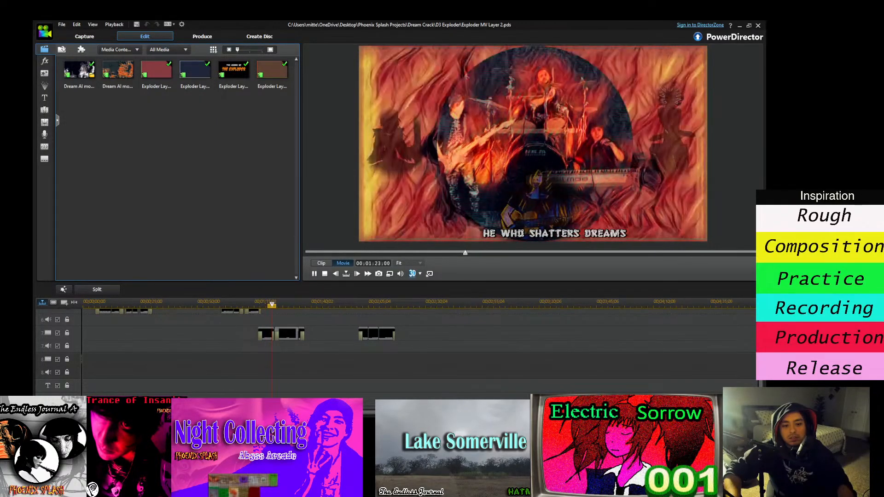
click(315, 273)
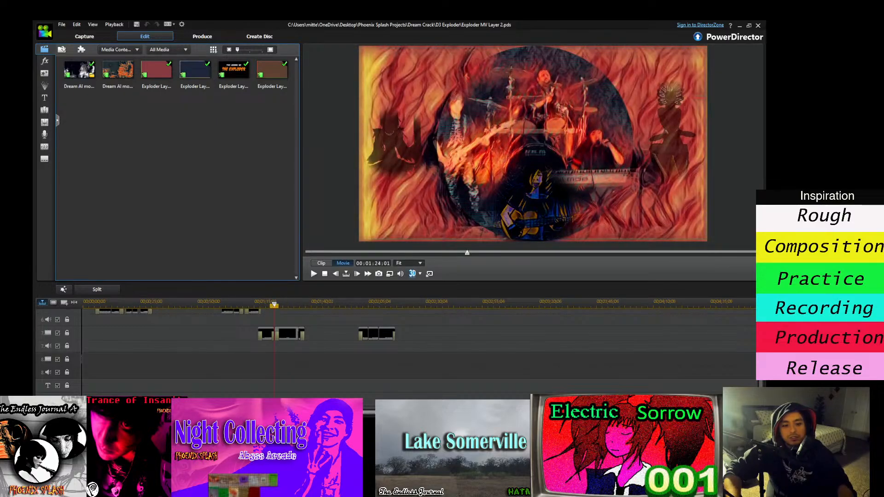
key(space)
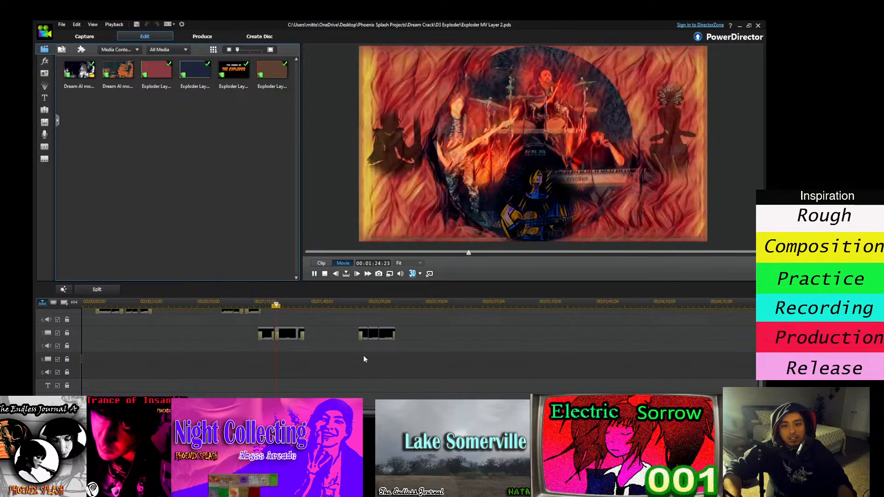
Review the "HEYA HEY" lyric section and its overlay clips between about 1:24 and 1:40
scroll(364, 355, up, 3)
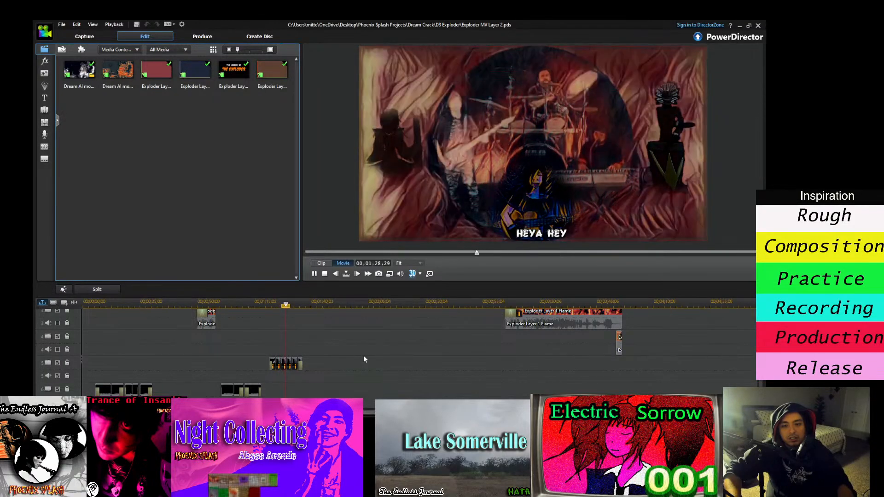
scroll(363, 355, down, 3)
key(space)
click(294, 304)
key(space)
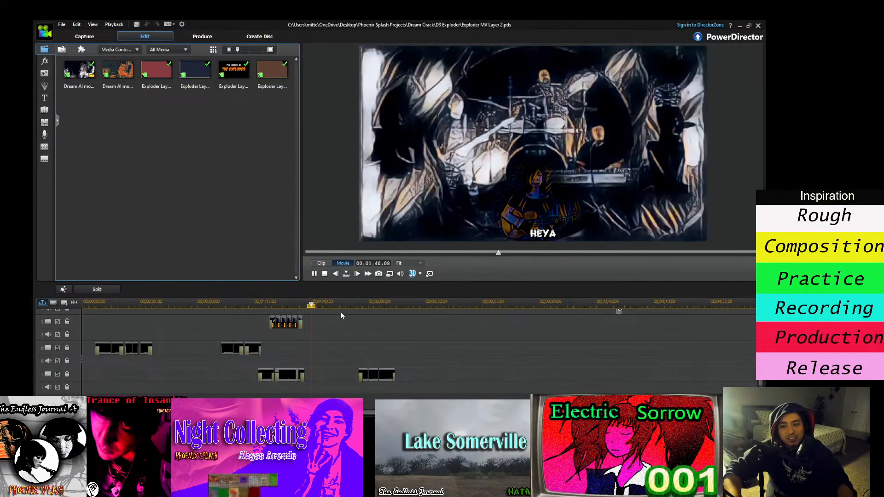
drag(313, 304, 302, 303)
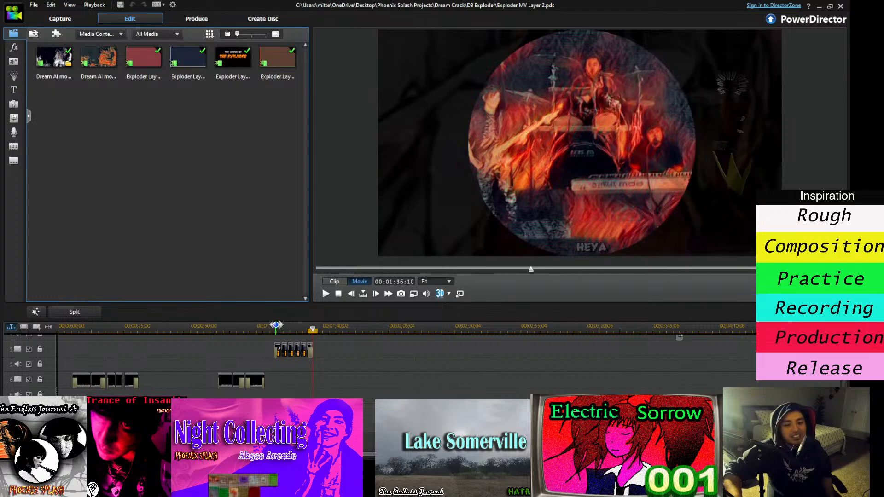
Check the frame at 1:22:14, and replay the video from 1:30:25 to about 1:55
click(276, 326)
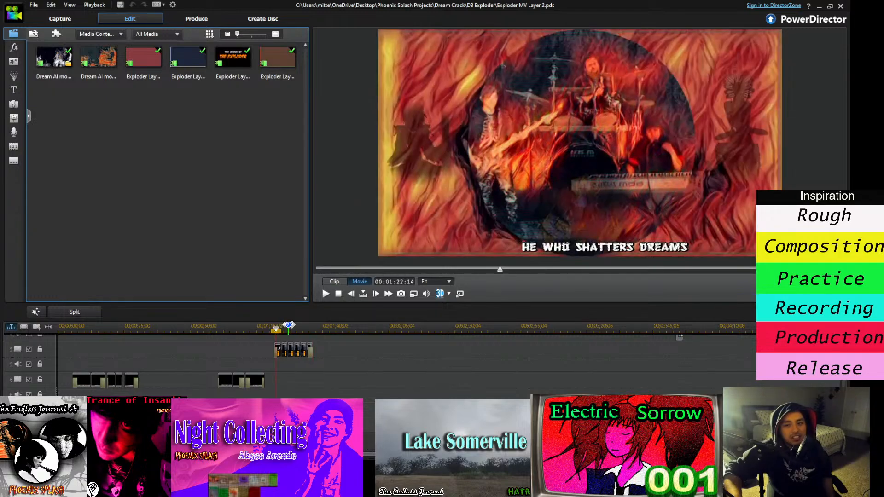
click(298, 326)
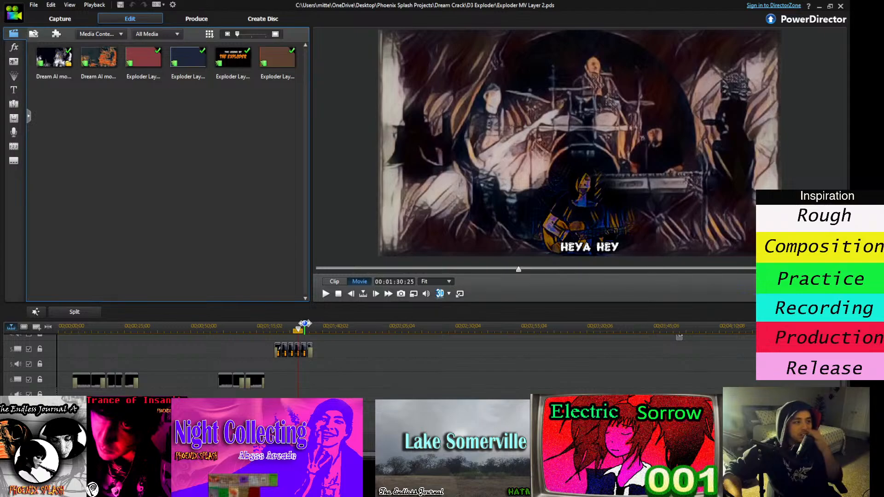
key(space)
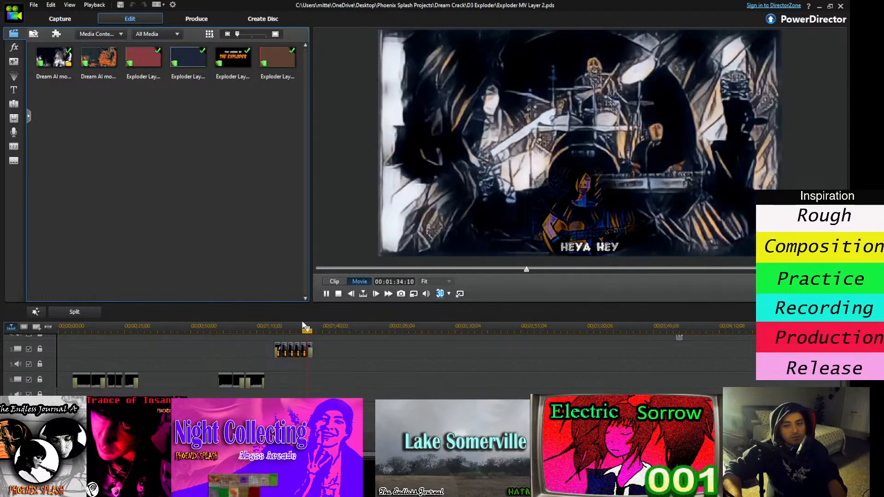
key(space)
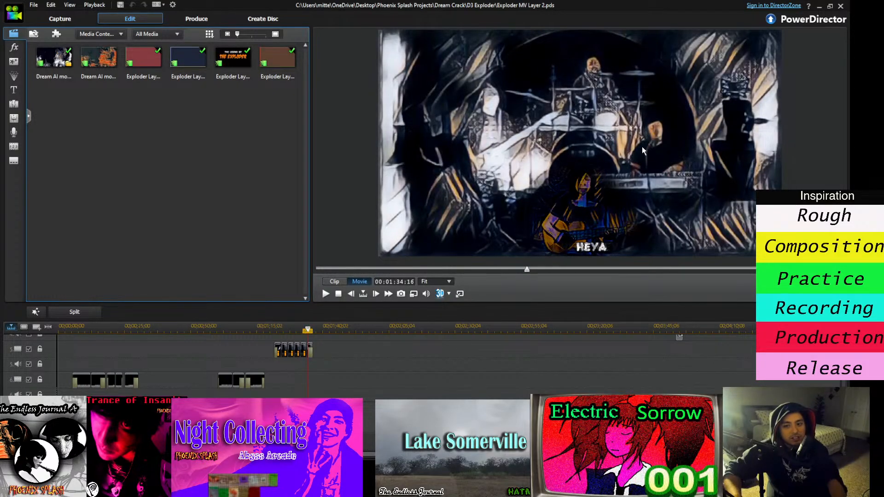
key(space)
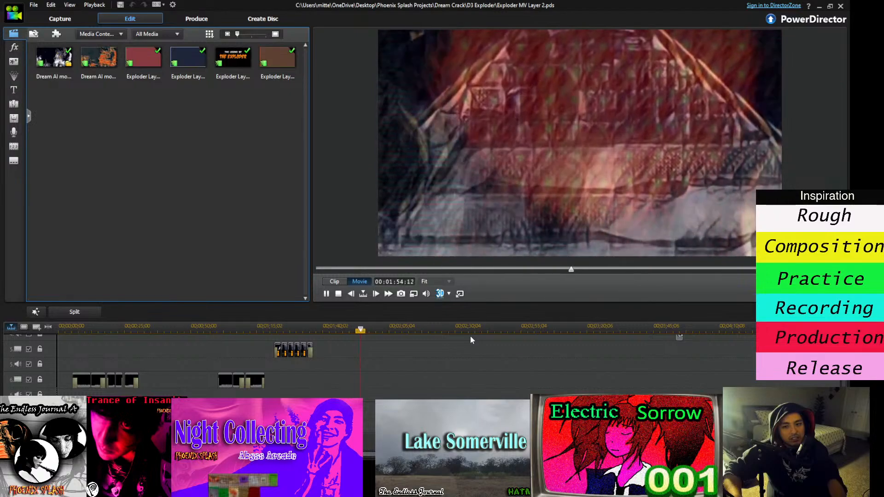
key(space)
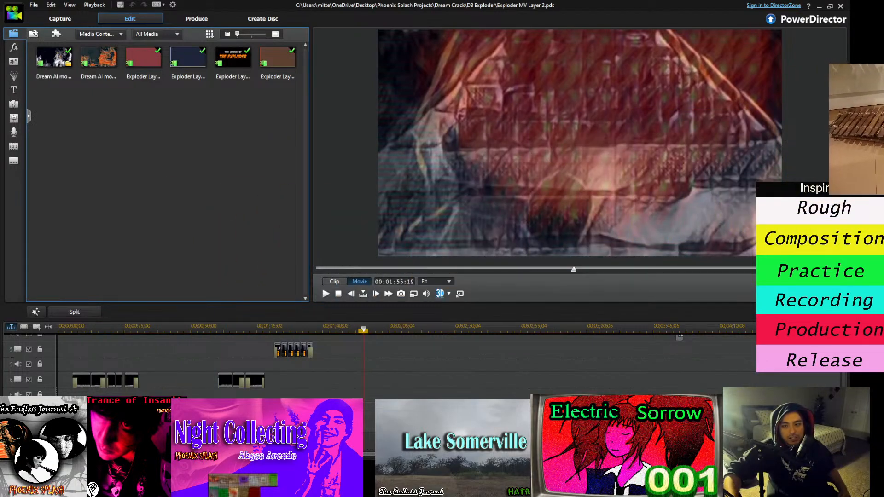
Extend the start of the Exploder Layer 1 Scream clip back to about 3:42 and apply the 2D Fade transition there
click(325, 294)
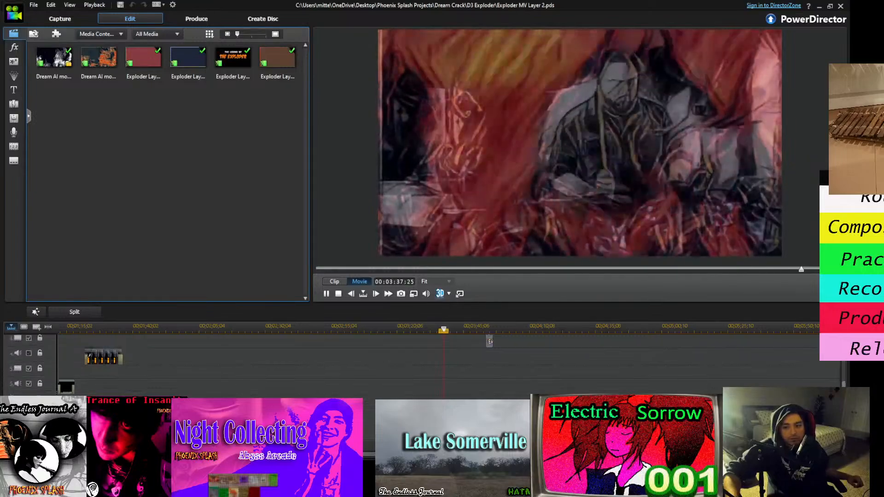
scroll(490, 337, up, 3)
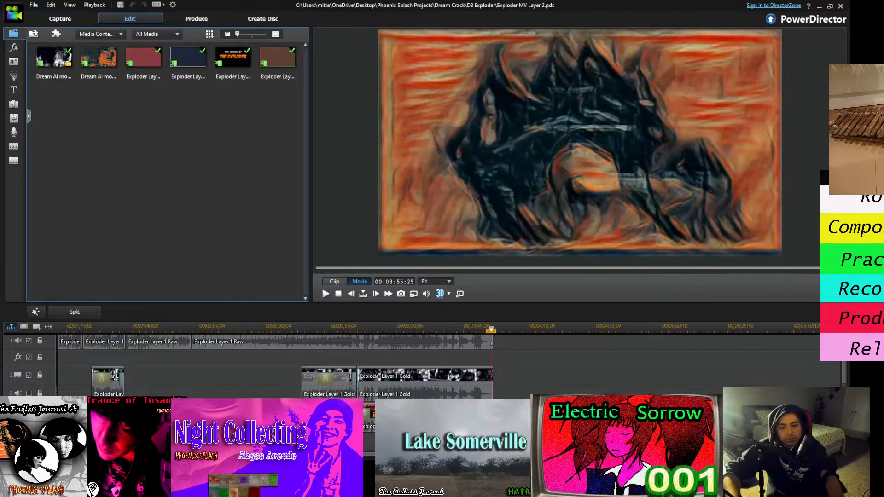
click(370, 441)
drag(491, 331, 455, 330)
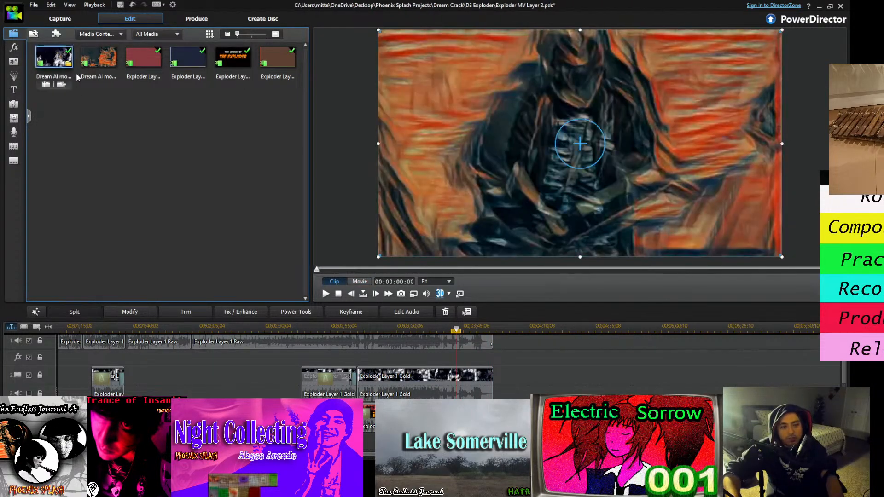
click(14, 105)
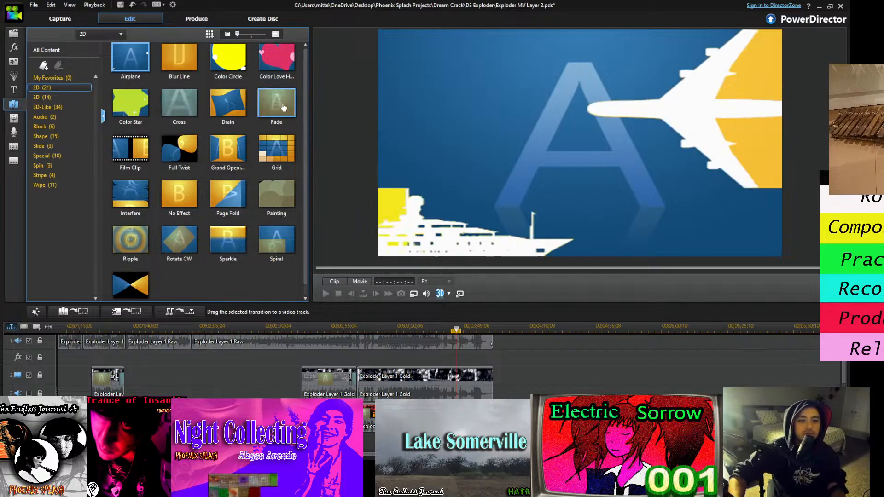
drag(276, 103, 453, 415)
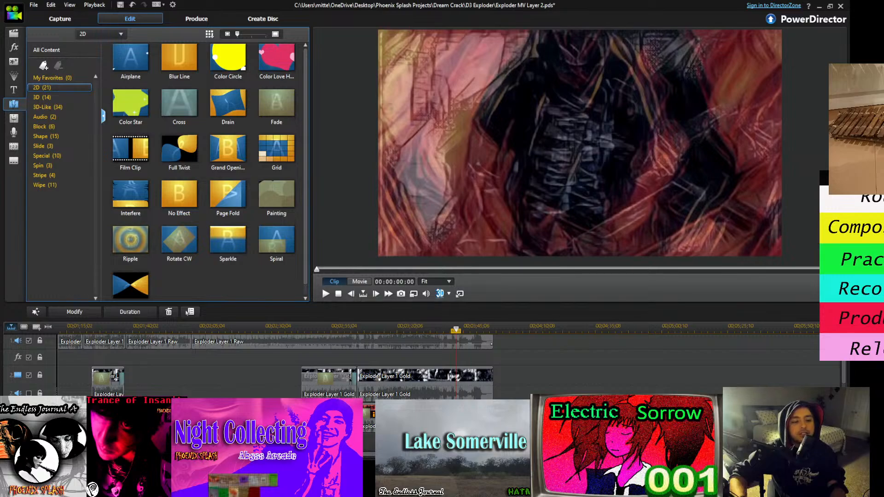
Check the faded-in Exploder Layer 1 Scream clip by playing from 3:42:29 to the end of the video
scroll(437, 359, up, 2)
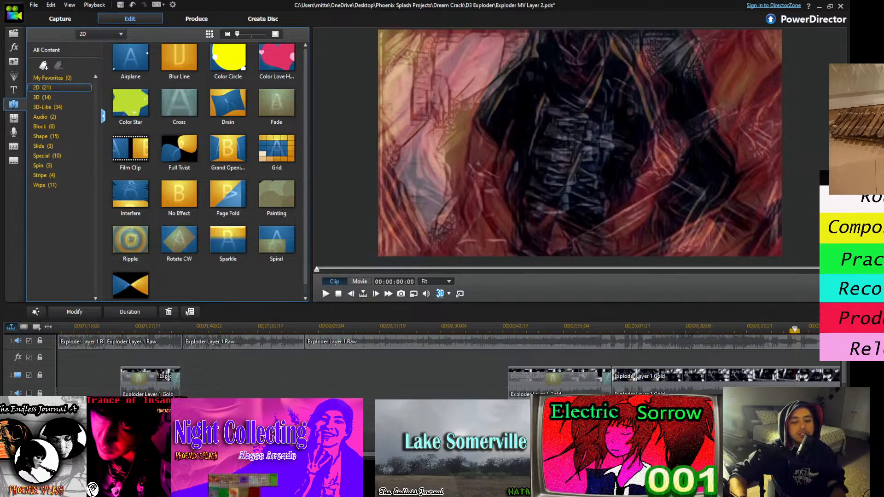
scroll(438, 359, right, 3)
scroll(437, 359, right, 1)
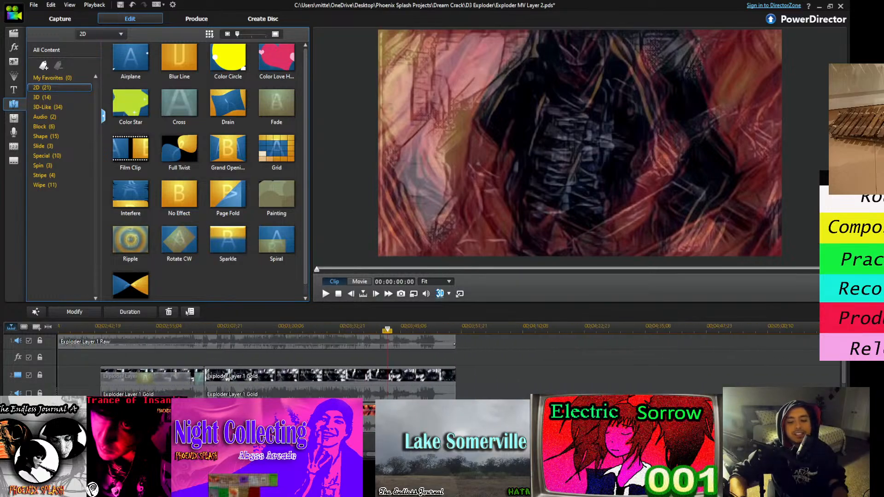
drag(388, 329, 425, 329)
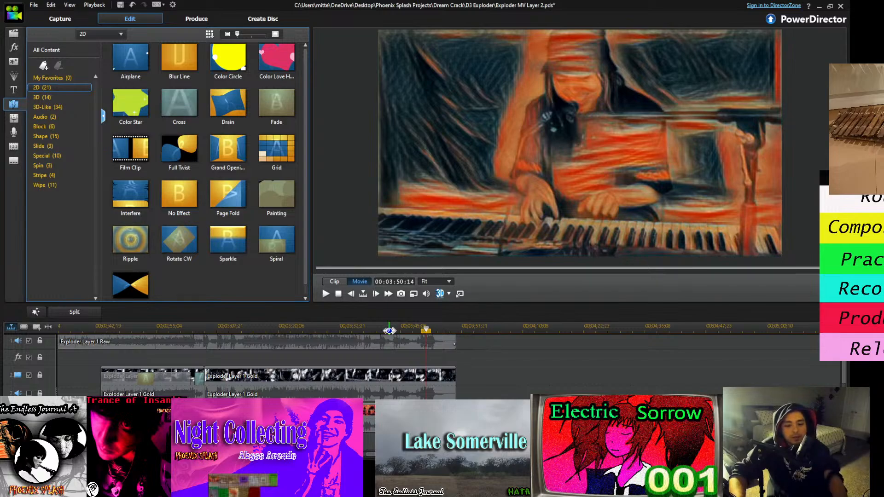
click(390, 326)
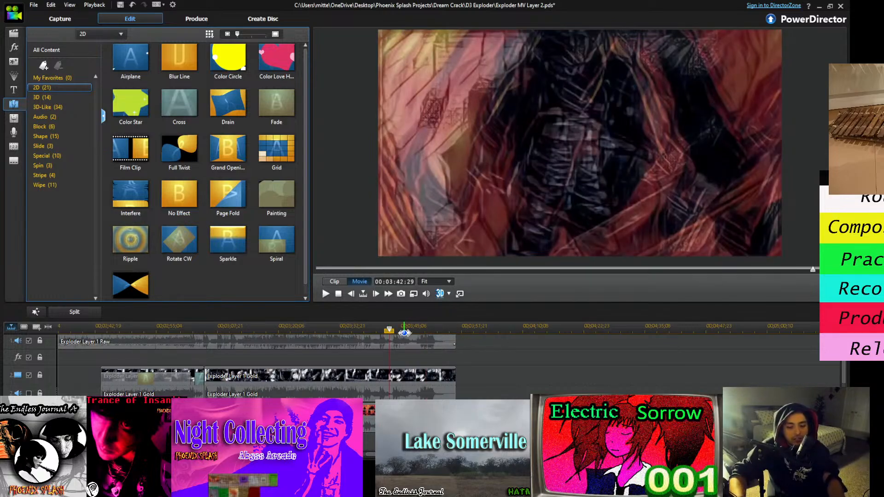
key(space)
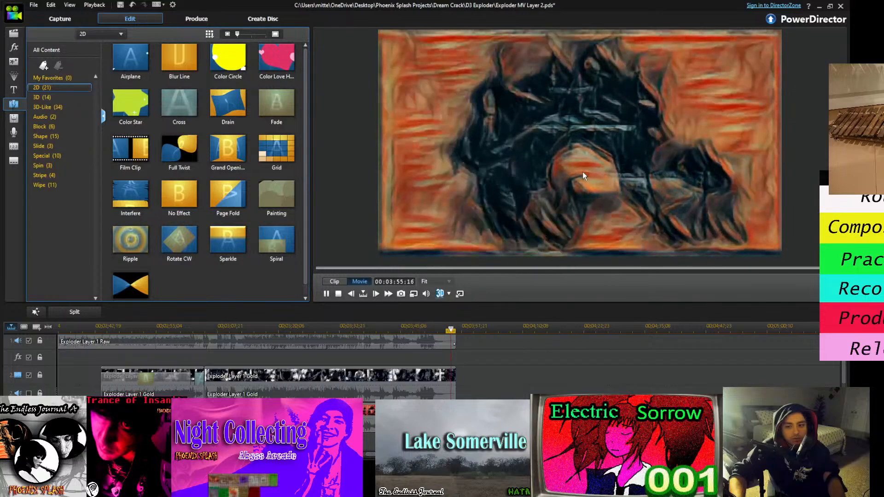
key(space)
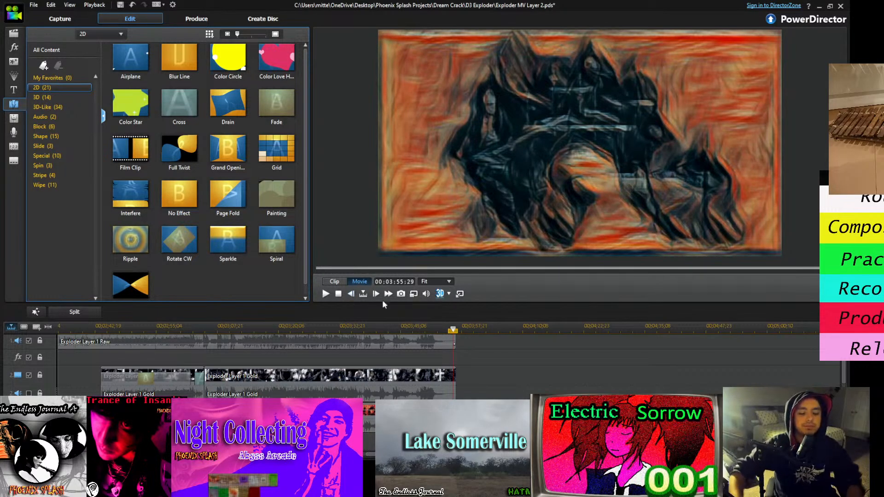
Replay the last seconds of the Exploder Layer 1 Scream clip from 3:53:03
scroll(449, 374, down, 3)
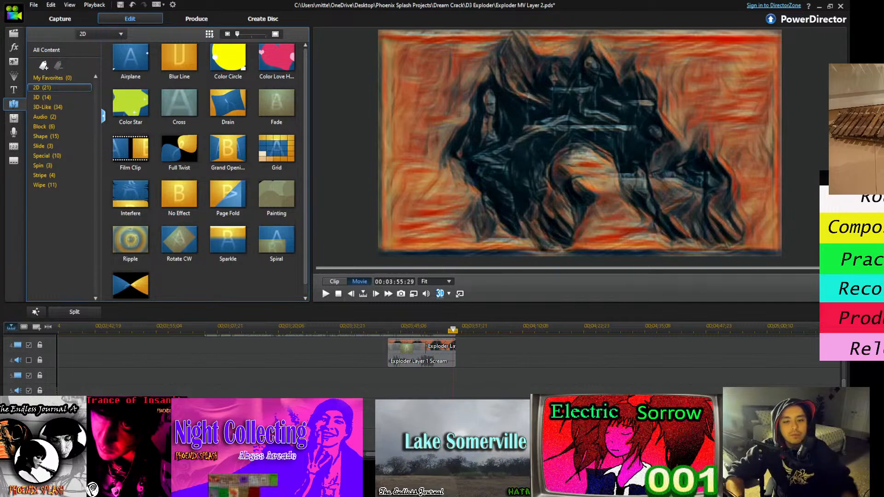
click(440, 330)
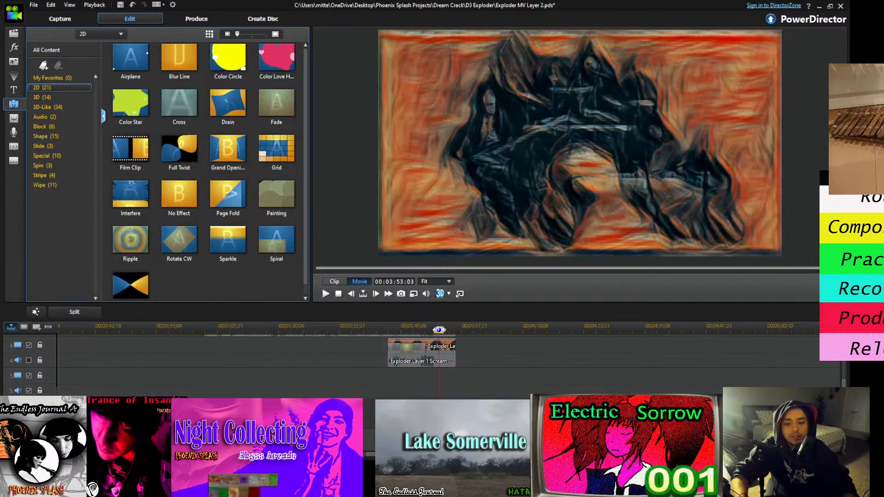
key(space)
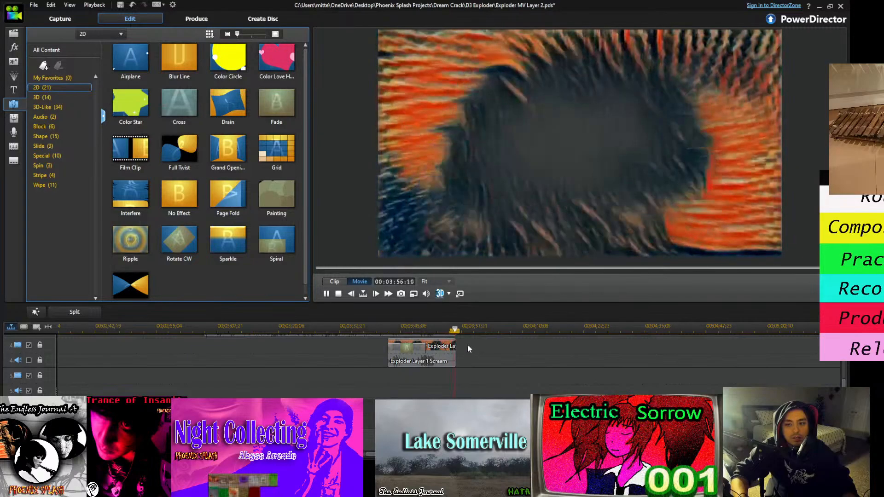
key(space)
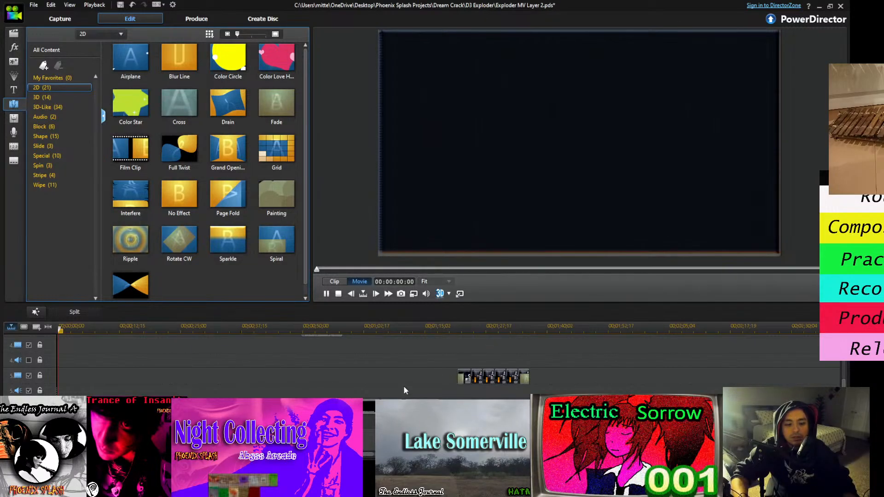
Examine the lyric clips on the lower tracks, previewing the "HE WHO SHATTERS DREAMS" lyric from 2:13:11
scroll(324, 388, down, 3)
key(space)
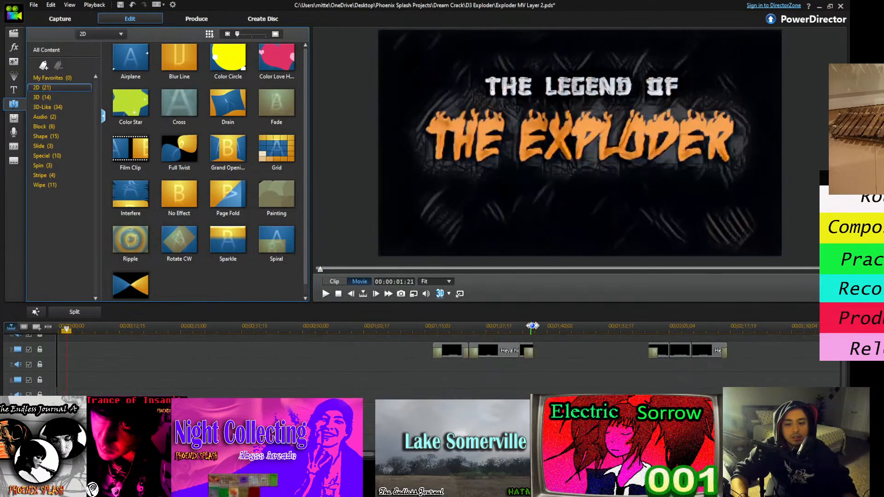
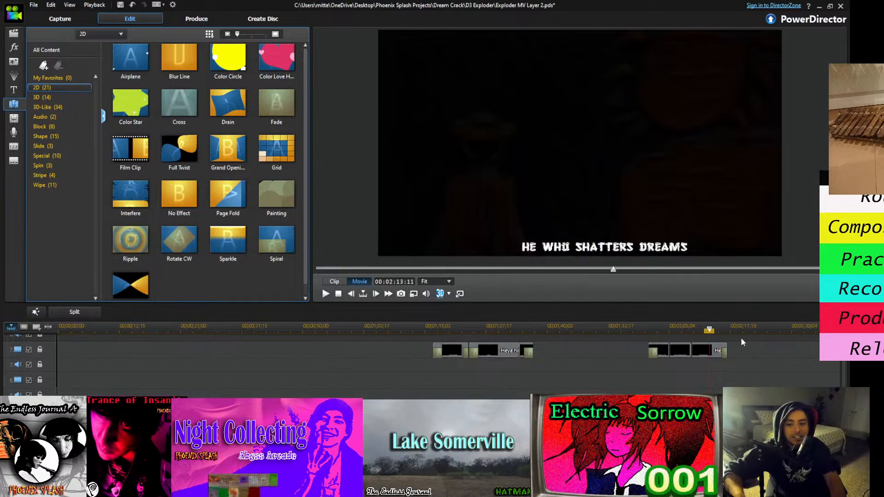
key(space)
key(space)
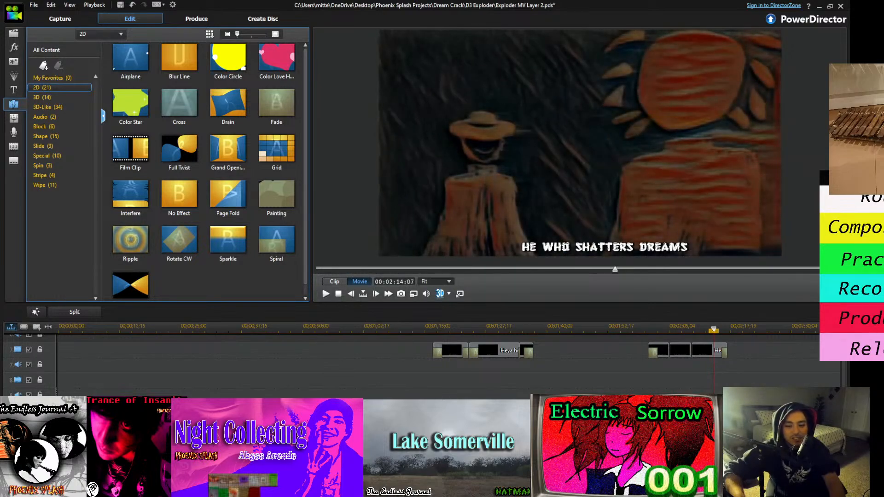
scroll(682, 379, right, 3)
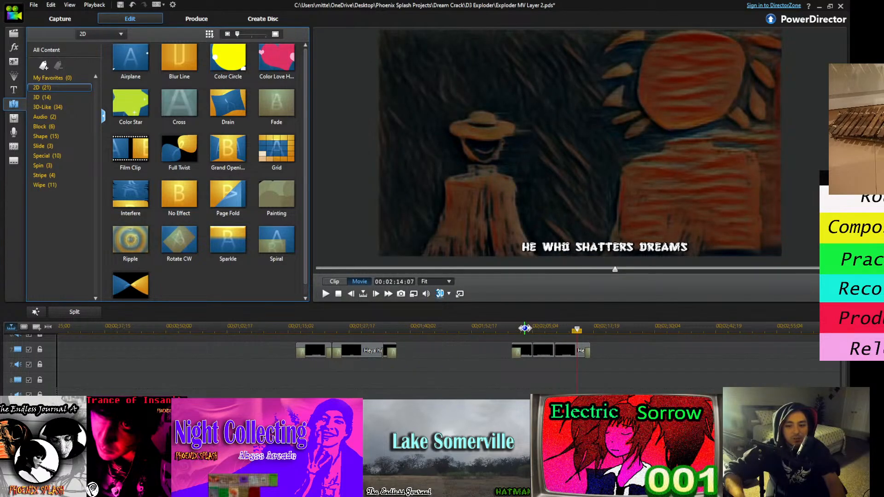
Play the Hat Man lyric section from 2:00:10, then return to about 2:06
click(525, 327)
click(509, 327)
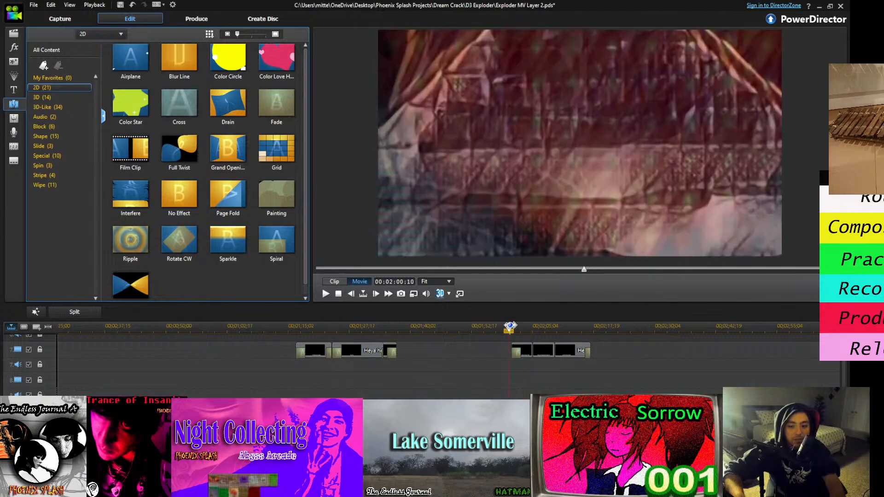
key(space)
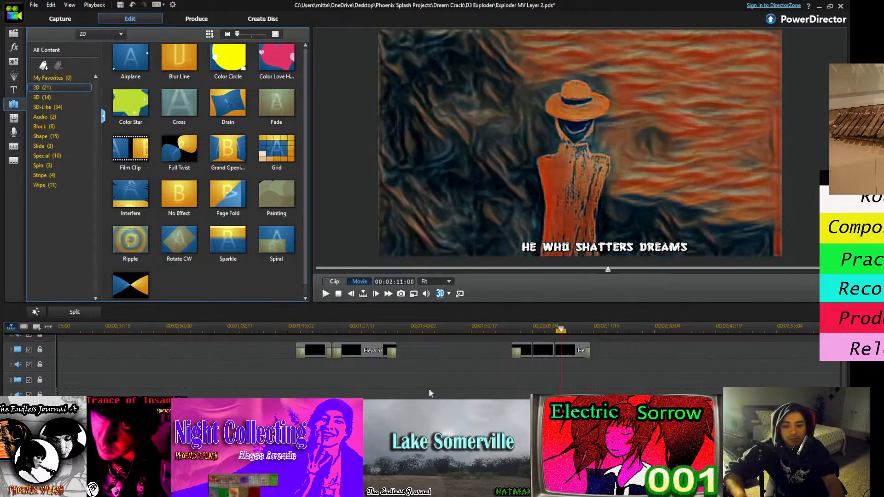
click(537, 328)
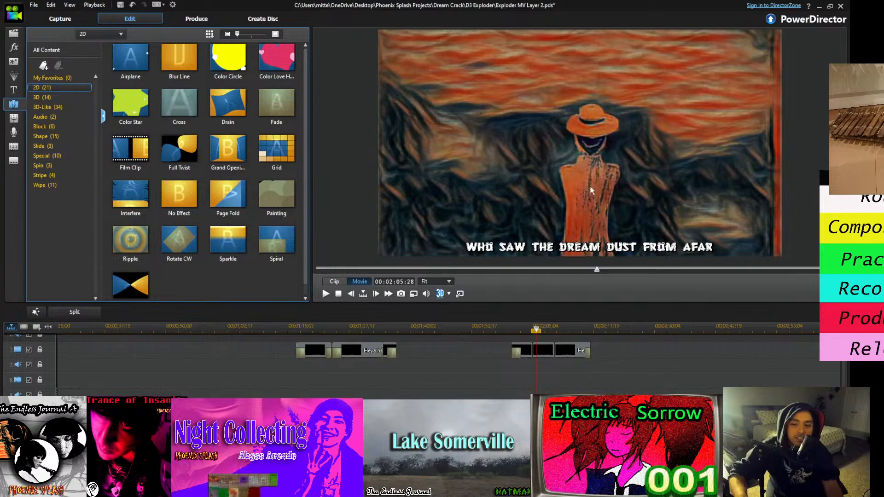
Inspect the "Banished to red" and "He followed it and saw Exploder" lyric clips individually on the title track
click(545, 355)
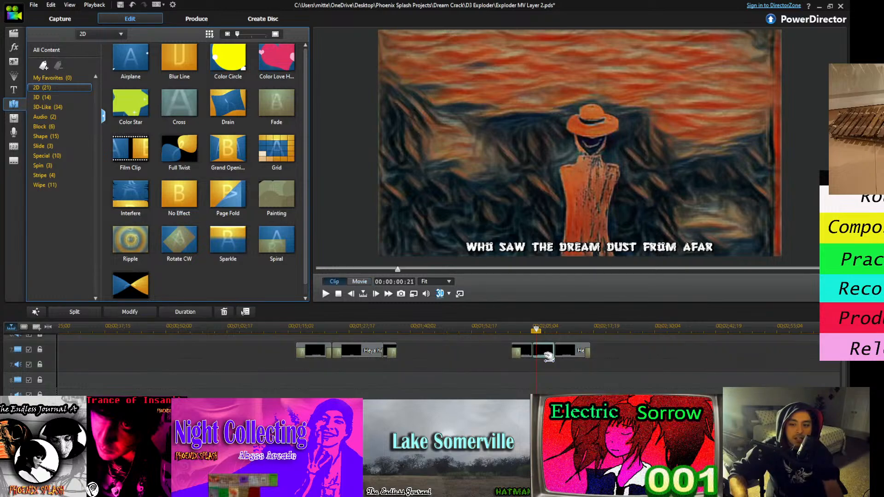
click(525, 328)
drag(525, 330, 540, 330)
click(543, 352)
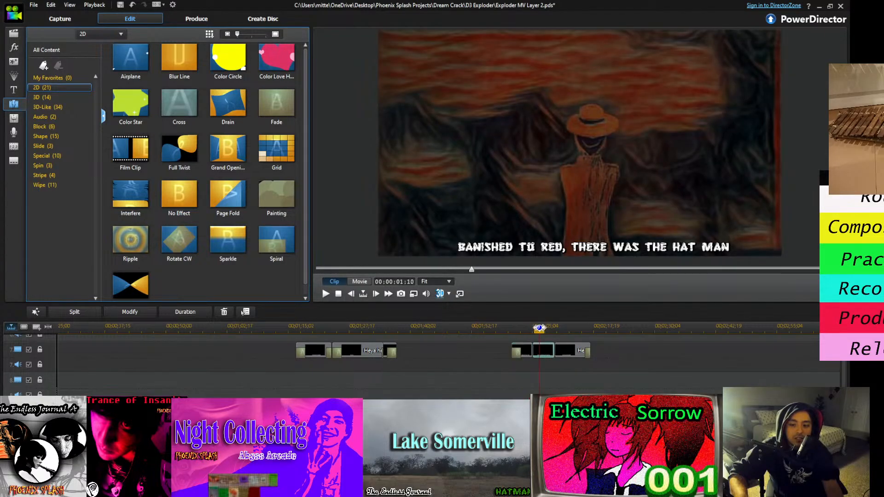
click(573, 355)
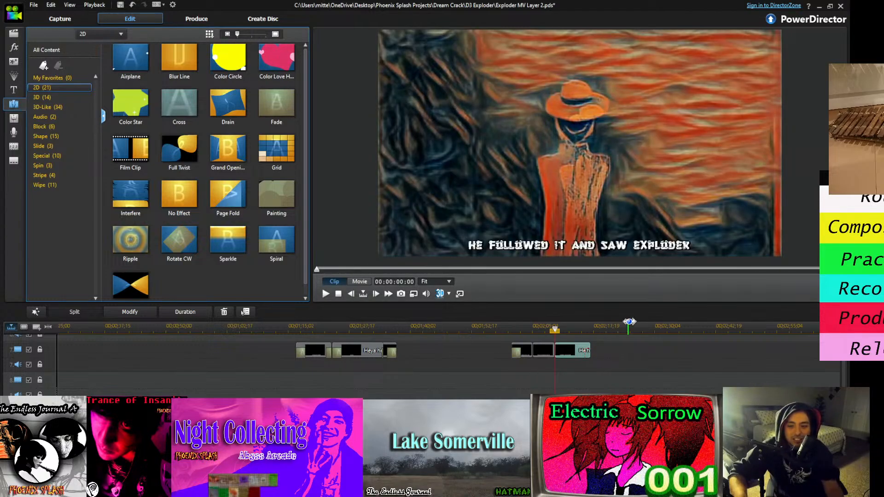
click(561, 381)
scroll(461, 328, right, 3)
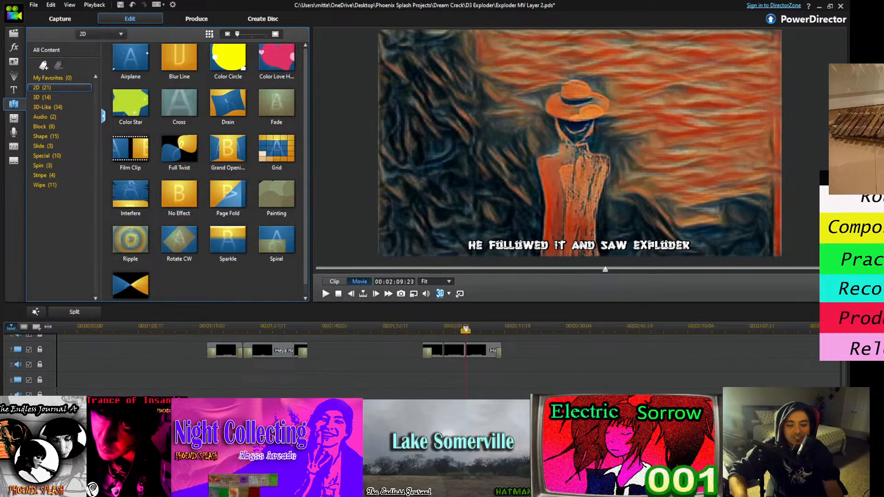
Recheck the Hat Man lyrics at 2:07:22 and 2:03:12, then play the closing line from 2:09:01
click(451, 328)
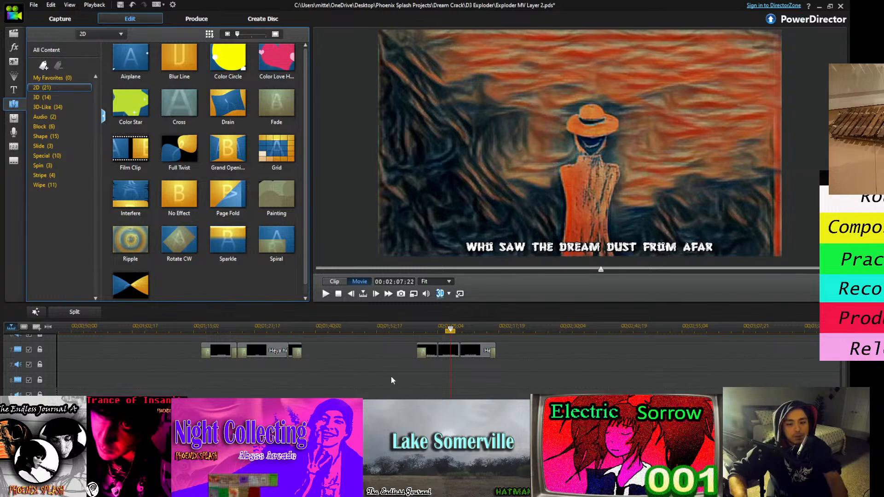
click(429, 329)
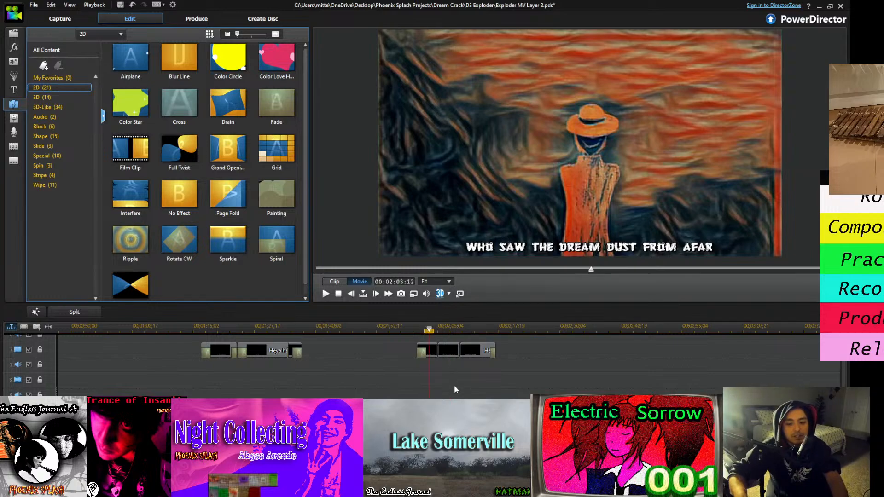
click(456, 328)
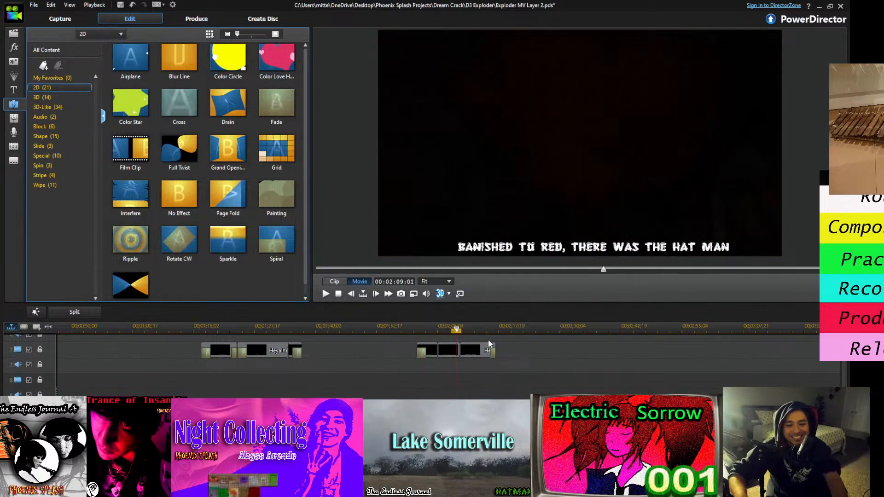
key(space)
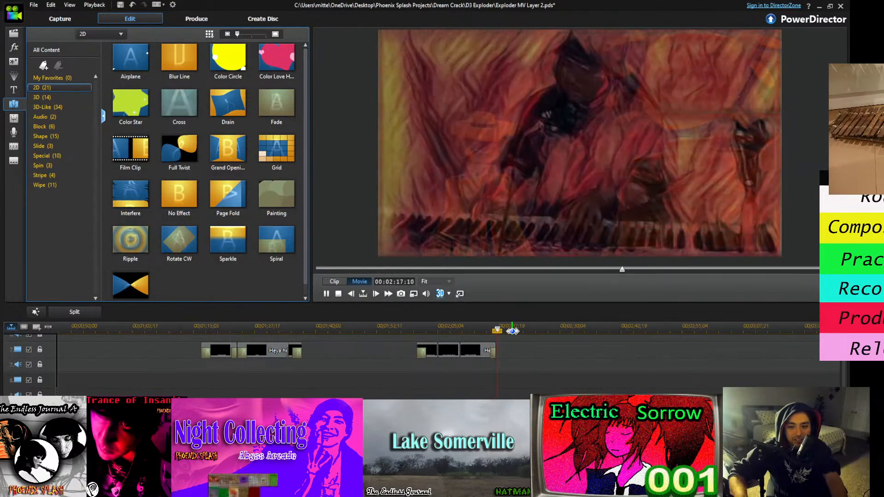
Duplicate the "He followed it and saw Exploder" title clip to 2:24:29 on the same track
click(484, 352)
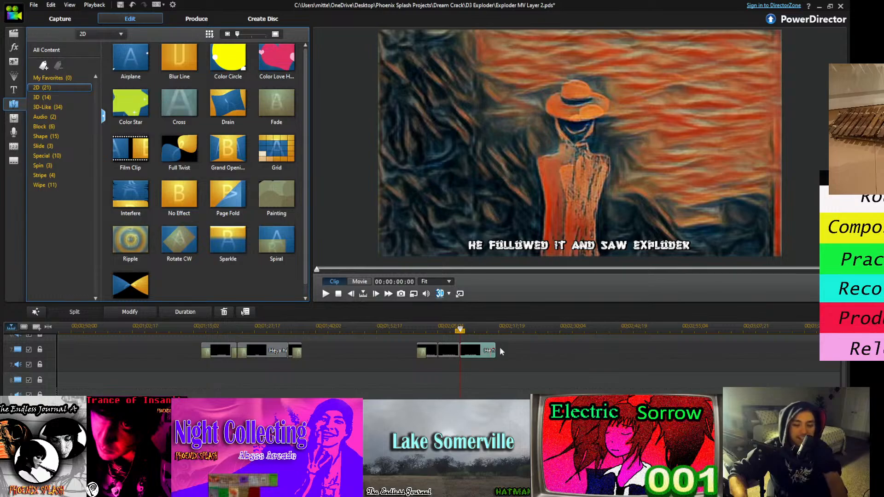
click(510, 329)
key(space)
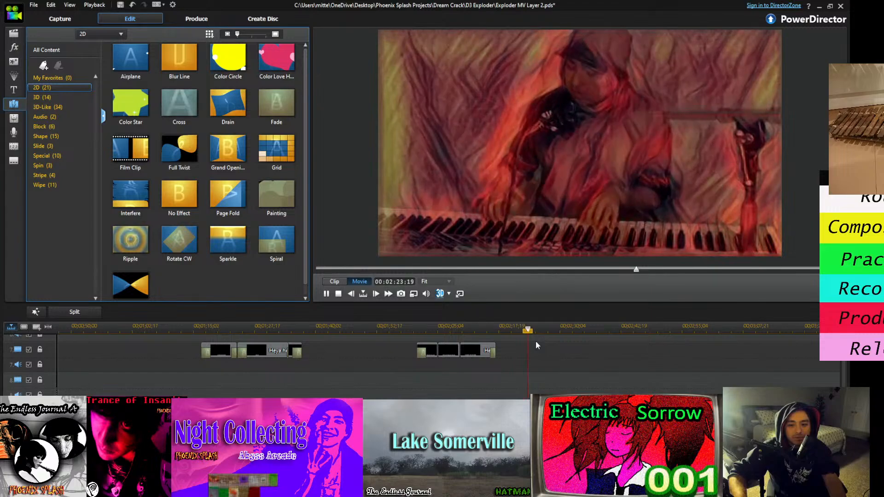
key(space)
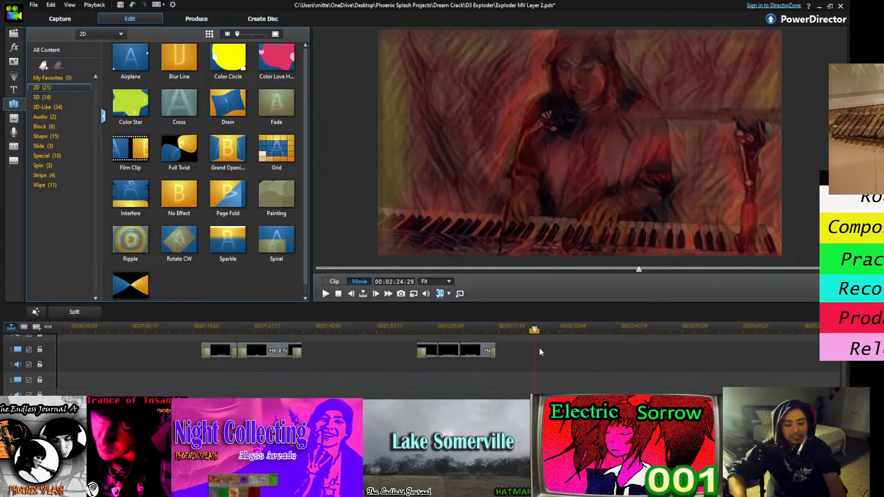
key(ctrl+v)
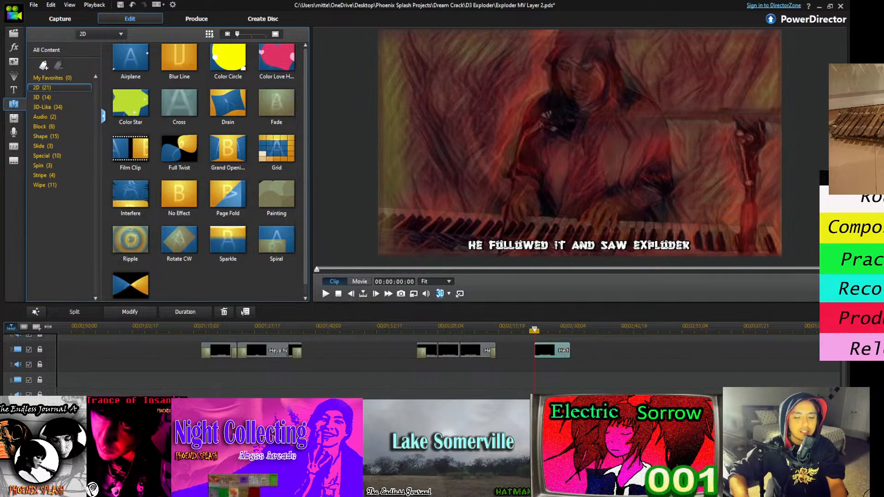
Reword the duplicated title as "I control the dreams and you explode the dreams" and set its font to AR BERKLEY
click(557, 387)
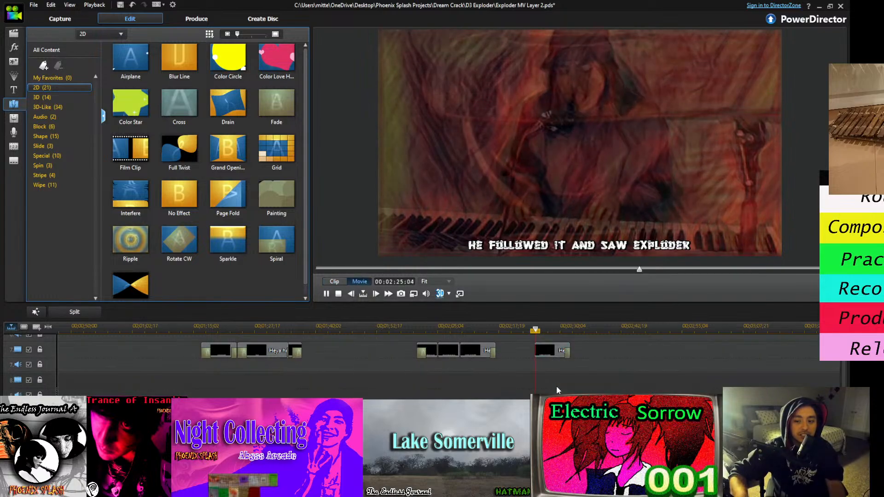
click(553, 354)
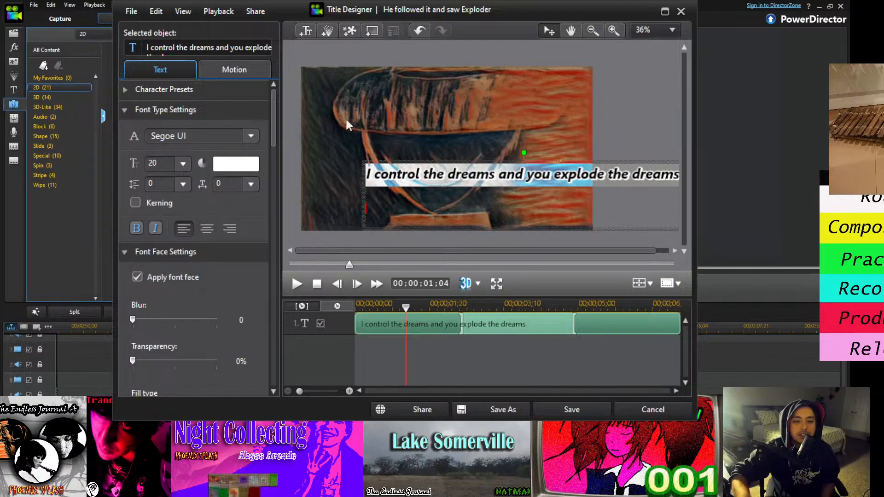
click(249, 135)
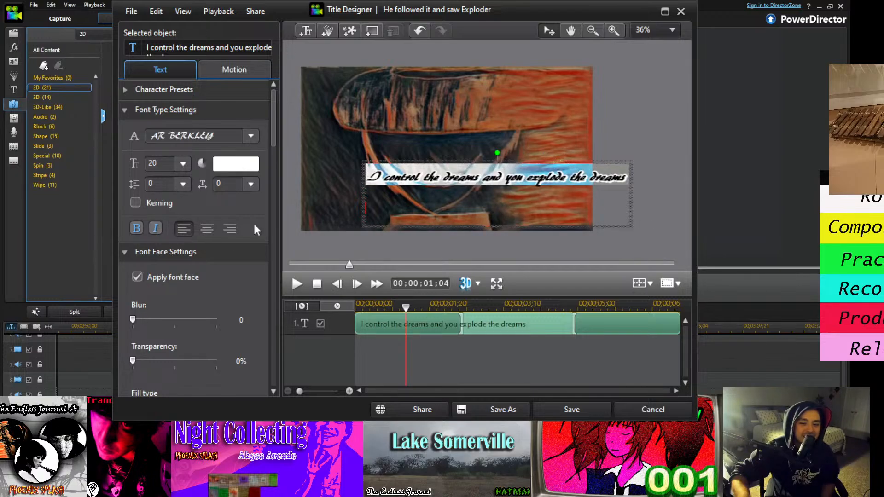
Reposition the lyric text so the whole line sits centred within the lower part of the frame
click(391, 172)
drag(560, 162, 496, 182)
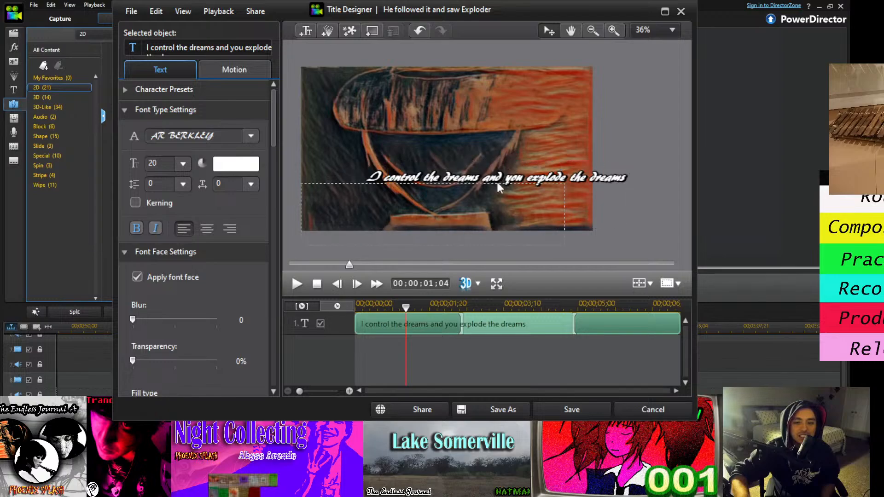
click(593, 31)
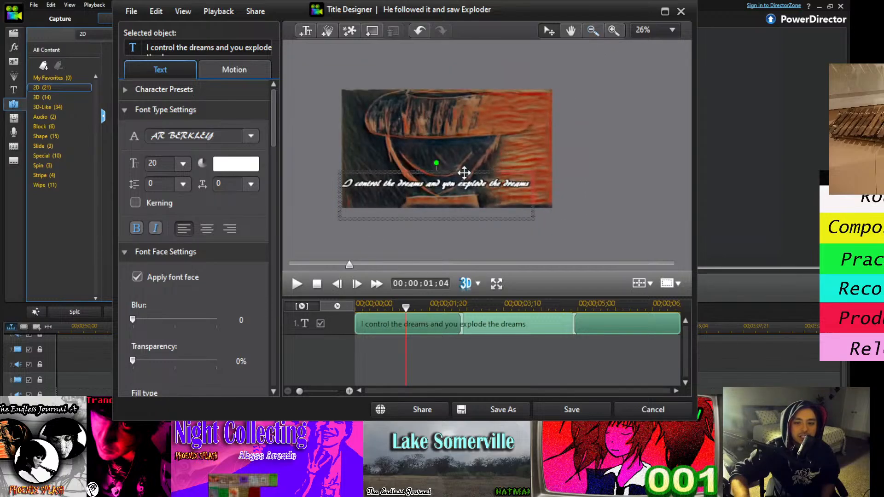
mouse_move(465, 170)
mouse_down()
mouse_move(481, 168)
mouse_move(474, 178)
mouse_up()
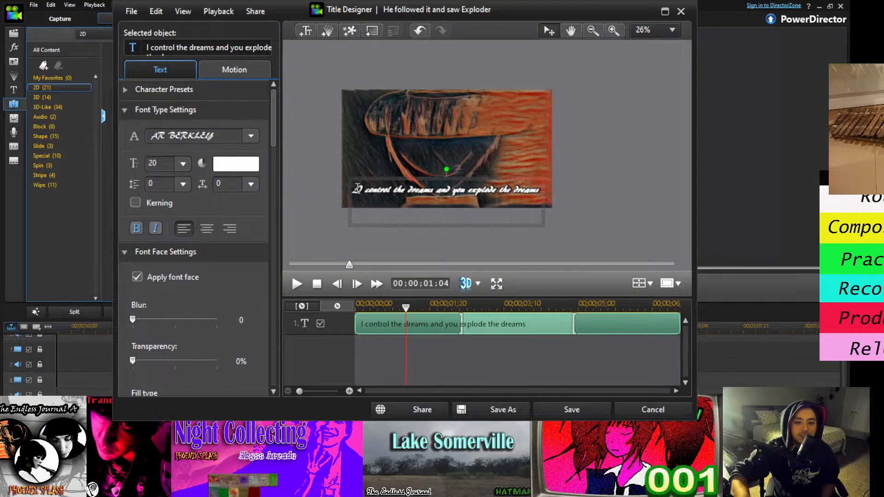
Try the selected lyric text without its bold and italic styling
drag(357, 189, 540, 199)
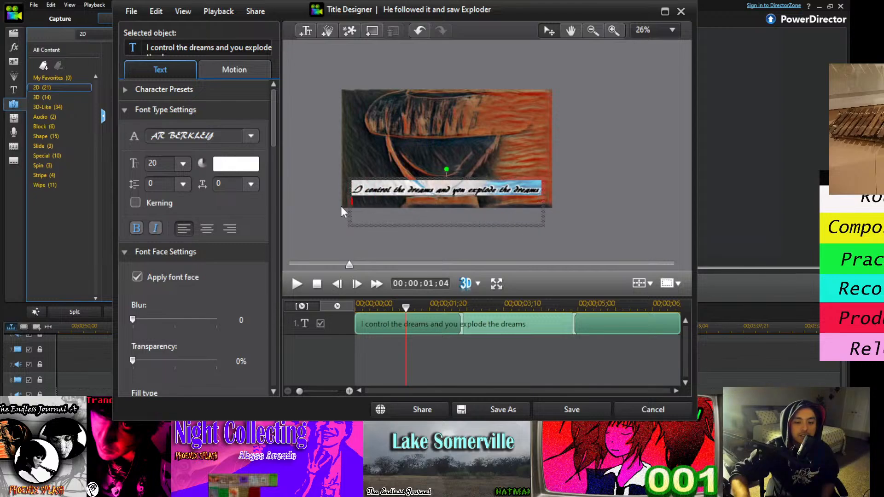
click(138, 224)
click(138, 224)
click(156, 231)
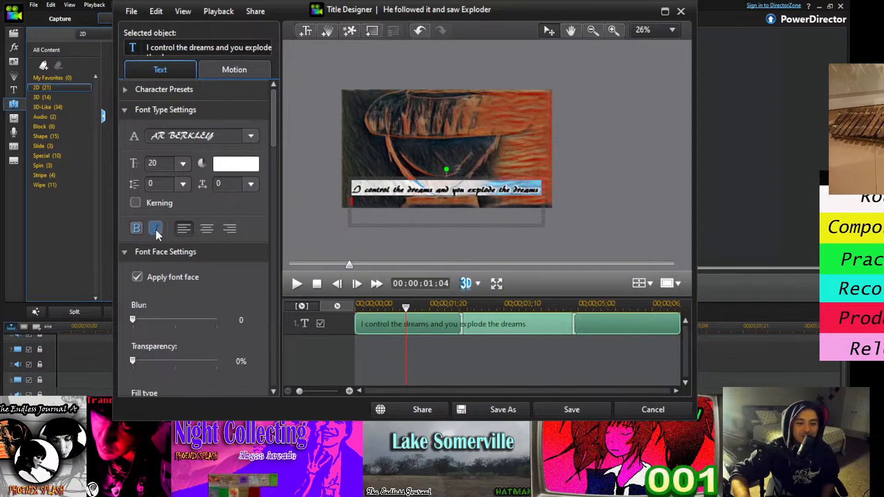
click(156, 230)
Apply a reflection to the lyric text and save the title
drag(275, 139, 275, 195)
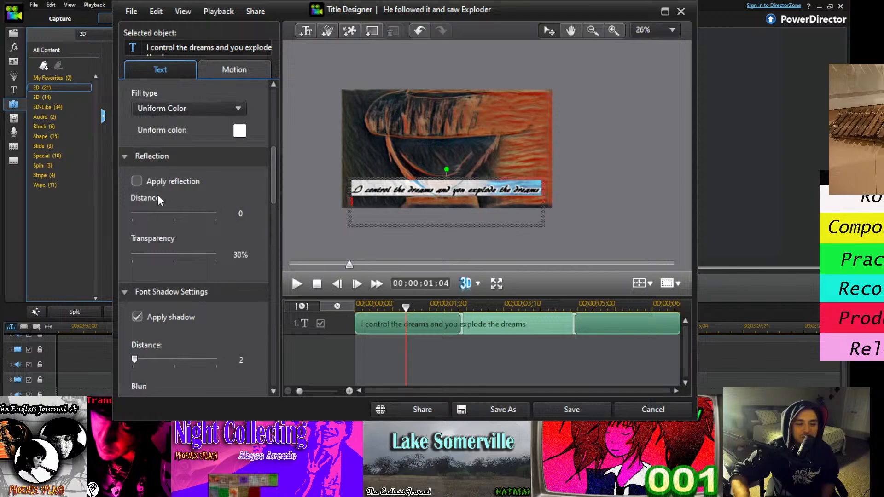
click(137, 181)
click(550, 405)
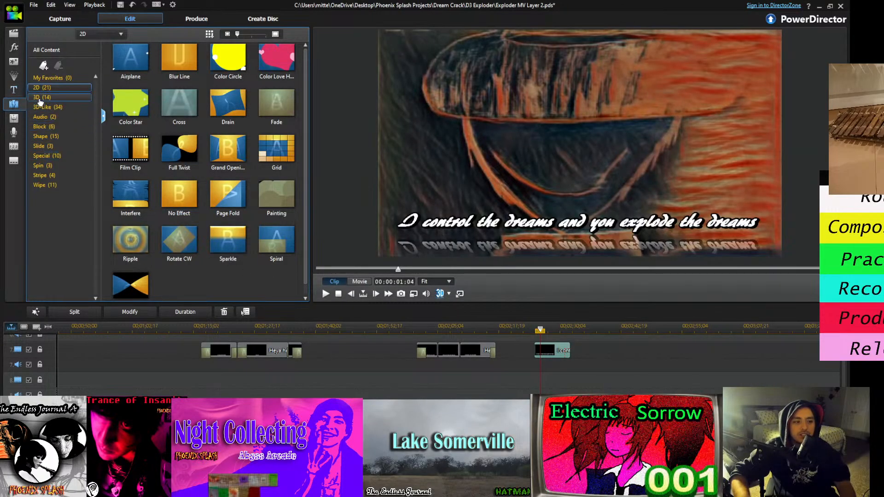
Look through the 2D transitions for the new lyric title, trying Painting on its clip
click(21, 51)
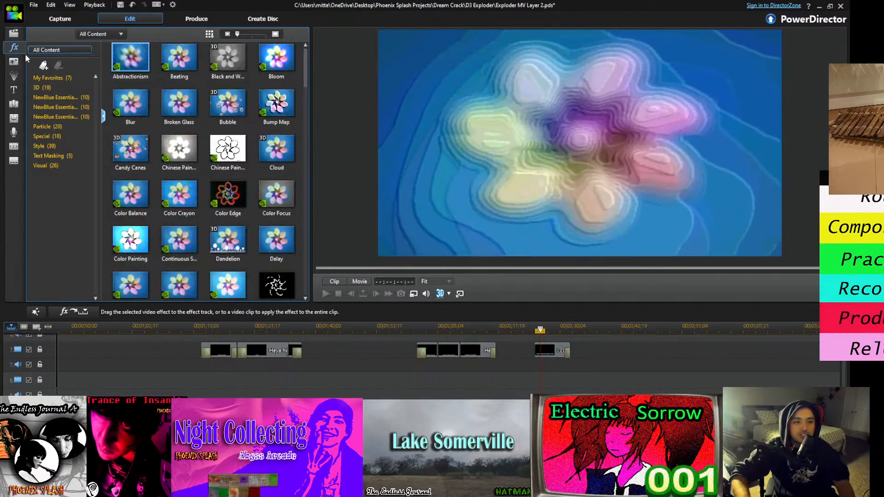
click(14, 33)
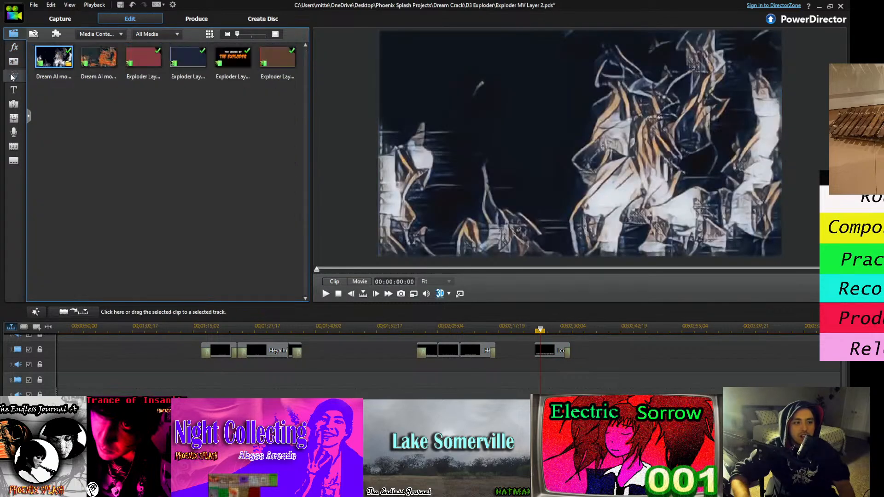
click(14, 91)
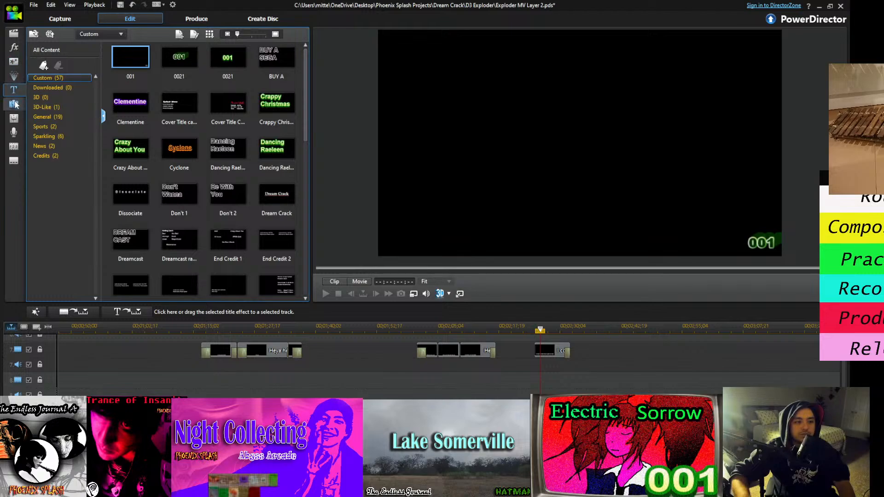
click(14, 105)
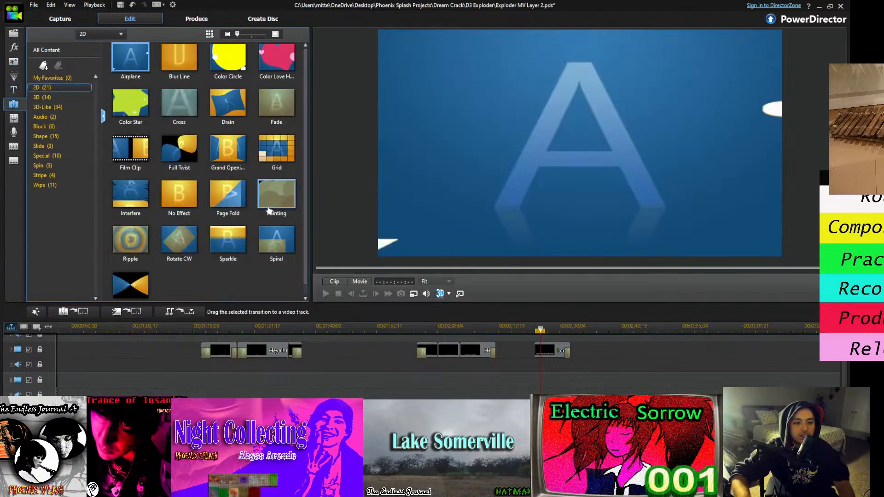
mouse_move(269, 211)
mouse_down()
mouse_move(369, 277)
mouse_move(540, 357)
mouse_up()
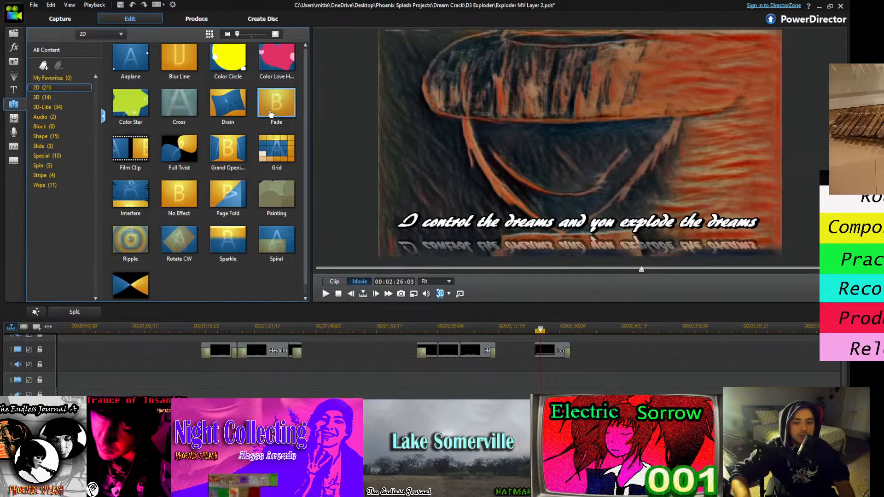
scroll(154, 234, down, 1)
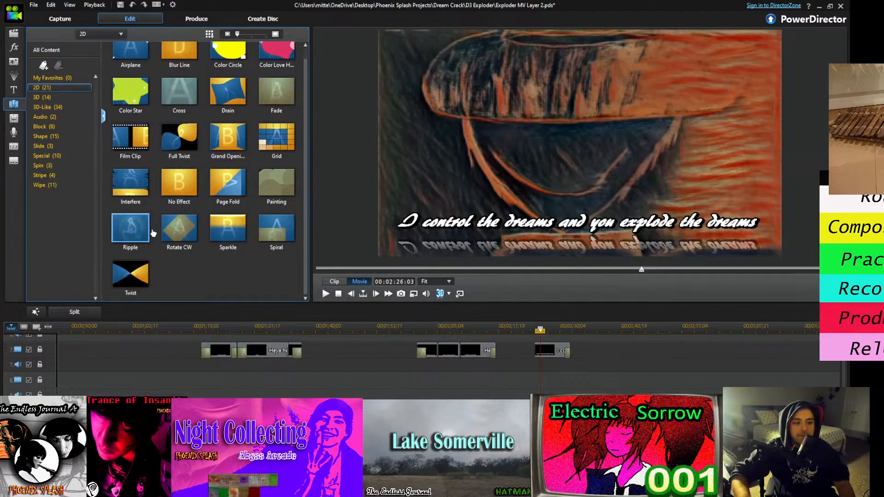
scroll(154, 234, up, 1)
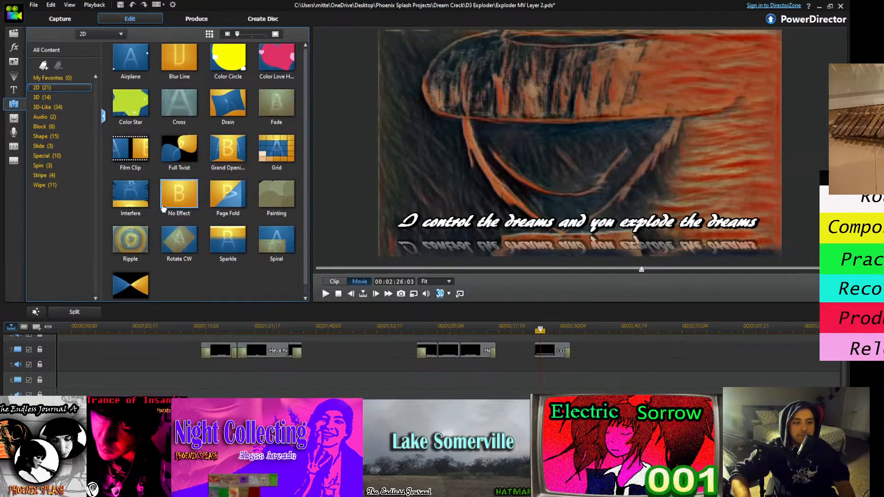
Find the Worm Hole transition among all transitions and apply it to the start of the "I control the dreams" title clip
click(43, 50)
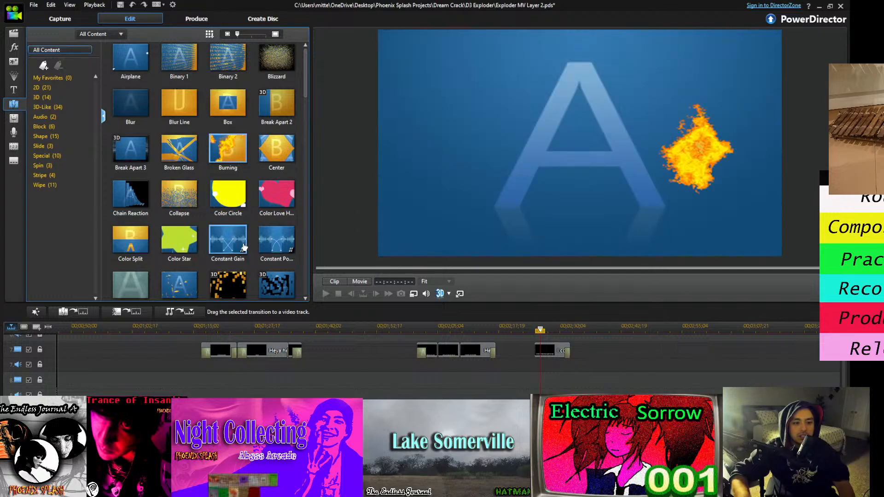
scroll(241, 249, down, 20)
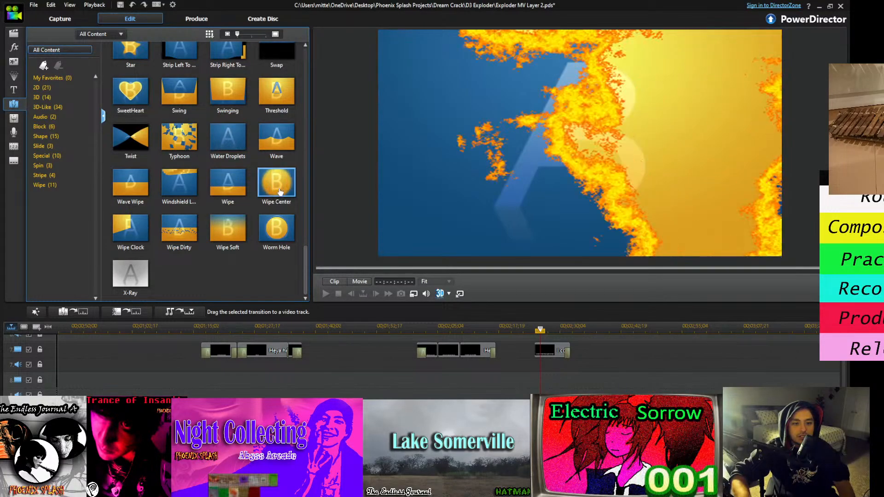
click(276, 228)
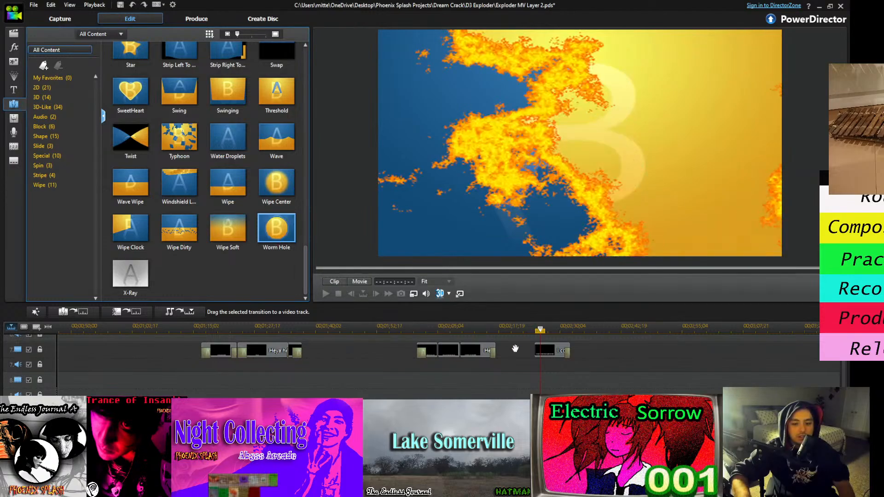
drag(516, 349, 538, 350)
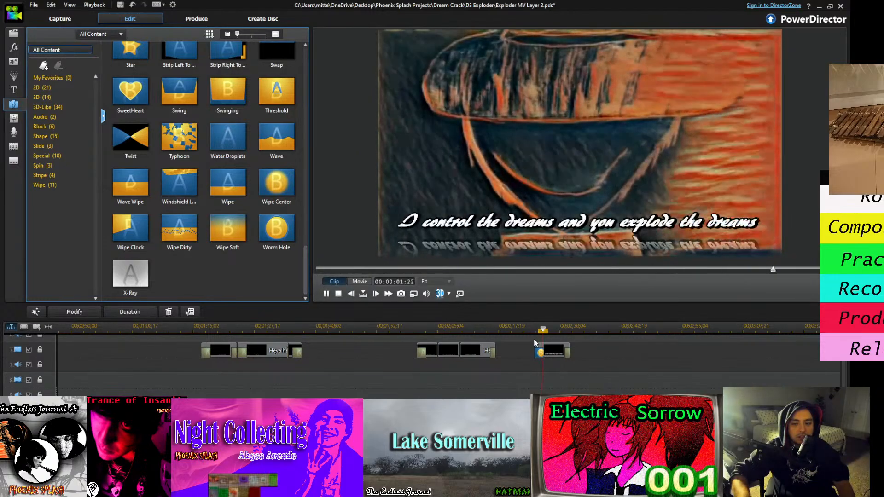
click(628, 349)
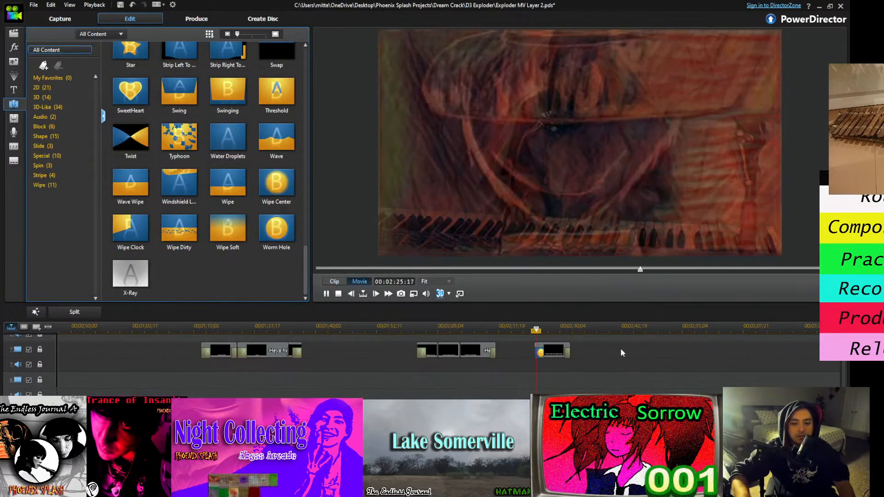
Move the "I control the dreams" title slightly earlier on the timeline and play it back to check its timing
click(556, 352)
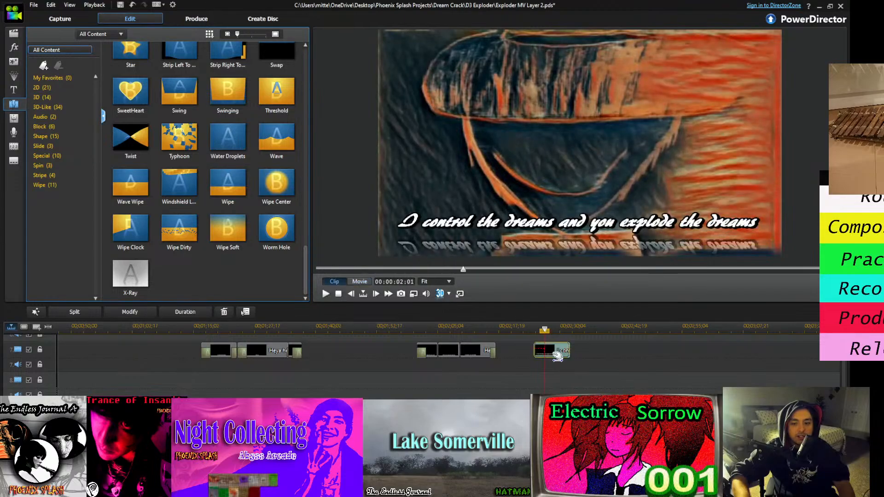
drag(556, 355, 531, 336)
key(space)
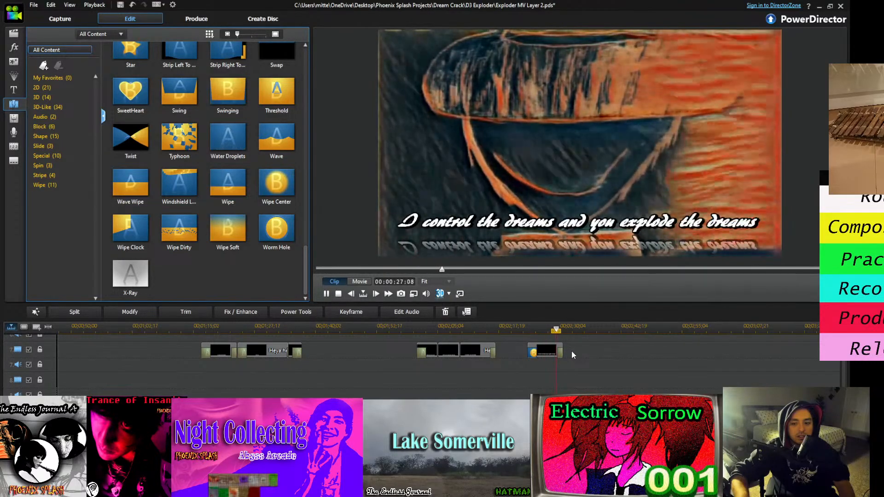
key(space)
Split the "I control the dreams" title at the playhead near its end and lengthen the second part to about 7 seconds
click(550, 351)
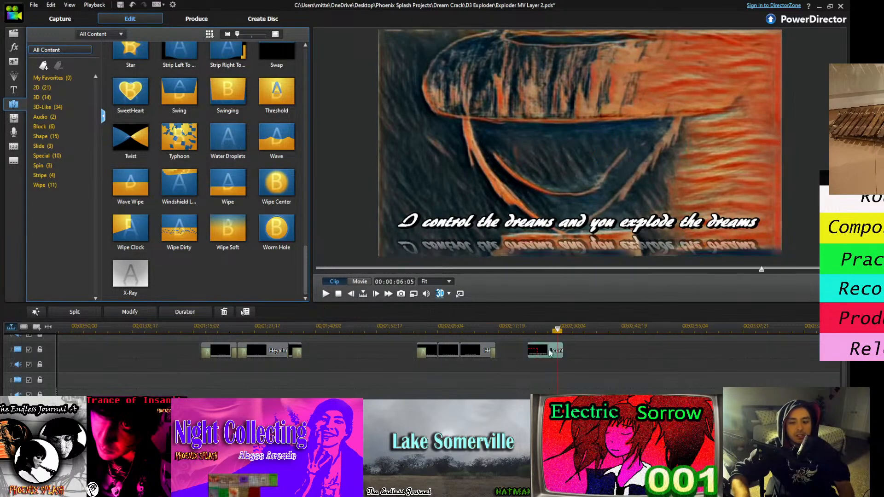
click(93, 316)
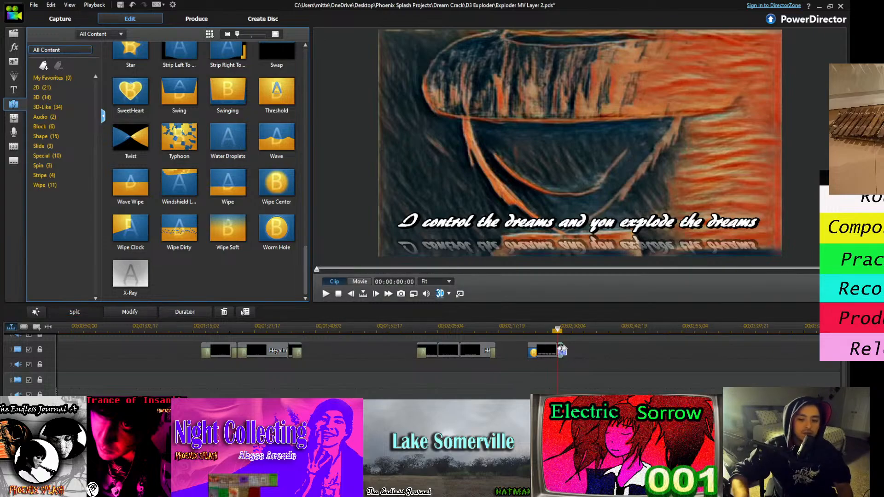
mouse_move(562, 351)
mouse_down()
mouse_move(593, 352)
mouse_move(575, 353)
mouse_up()
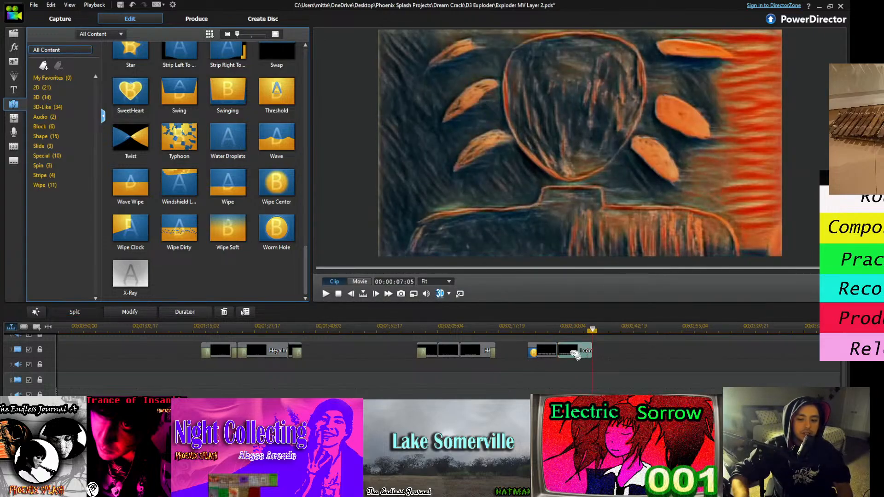
click(558, 330)
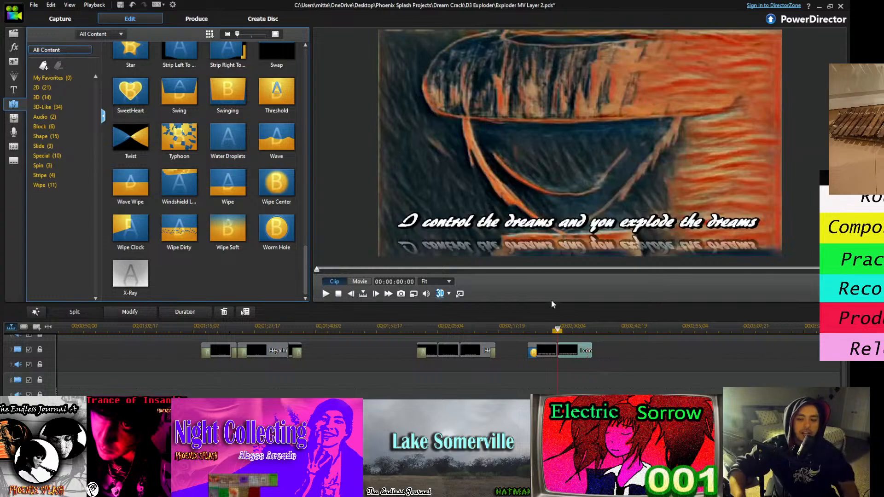
Replace the second title's text with "We can have some fun for ourselves", centre the line horizontally in the frame, and save the title
click(566, 329)
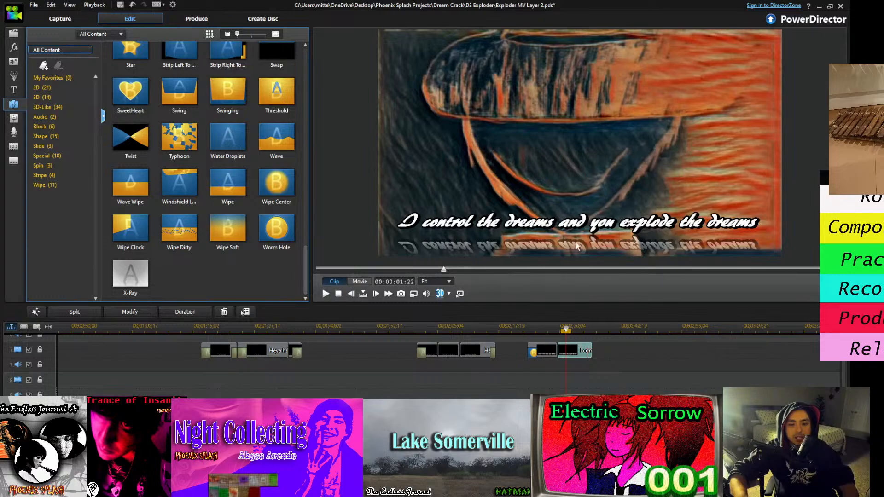
double_click(567, 353)
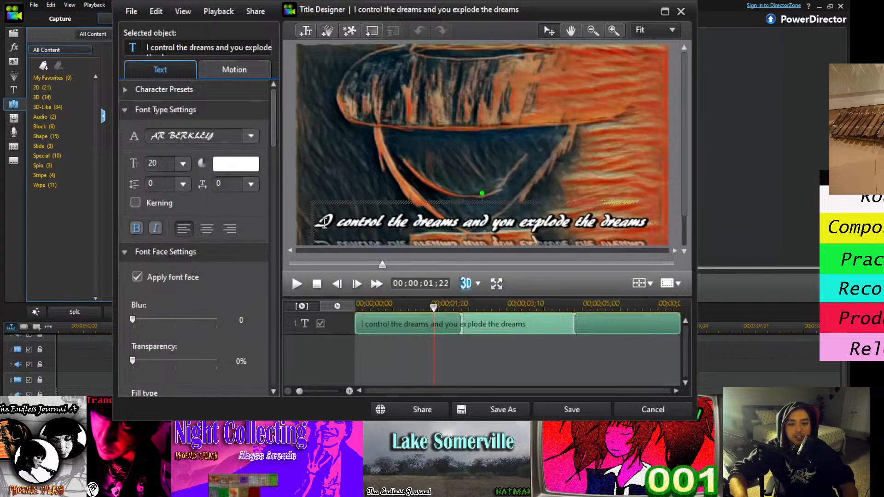
drag(325, 223, 648, 230)
click(647, 233)
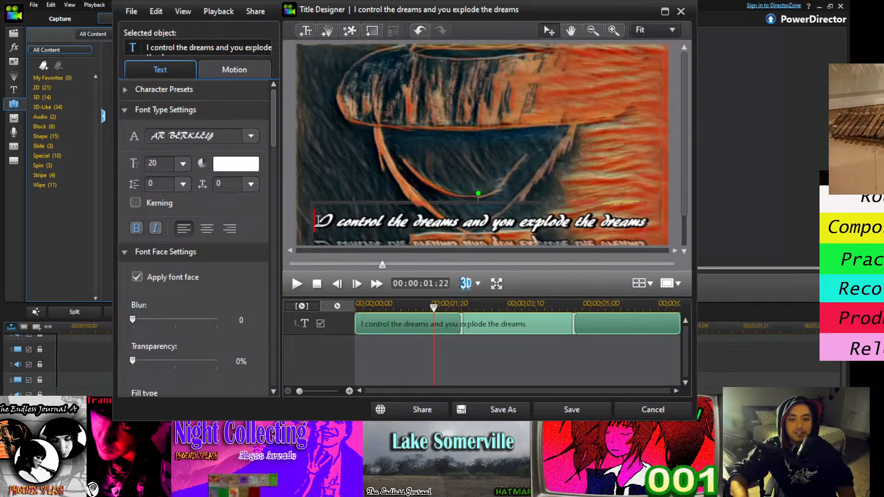
drag(314, 222, 643, 223)
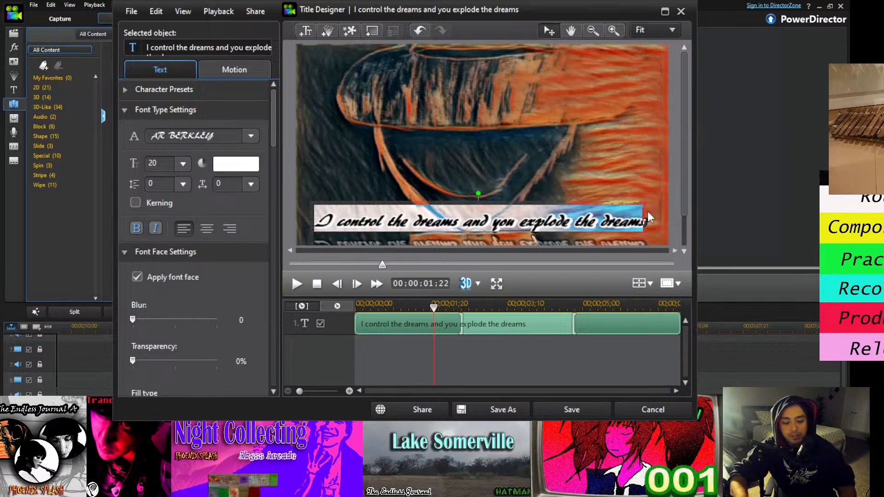
text(We can have some fun for ourselves)
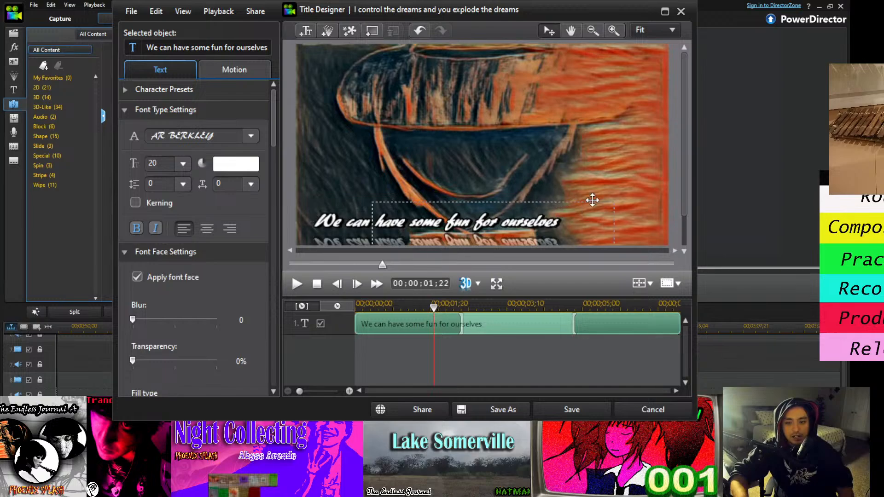
drag(533, 202, 579, 199)
click(573, 410)
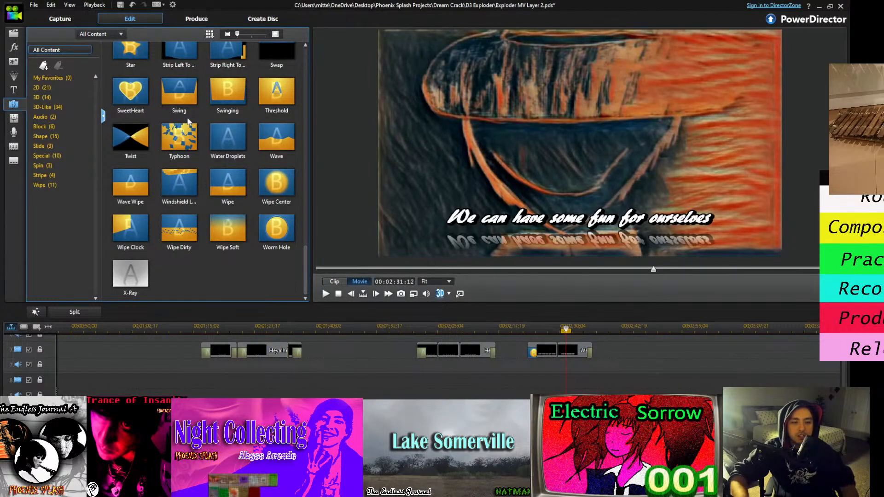
Look through the 2D transitions and play back the new lyric title
click(62, 88)
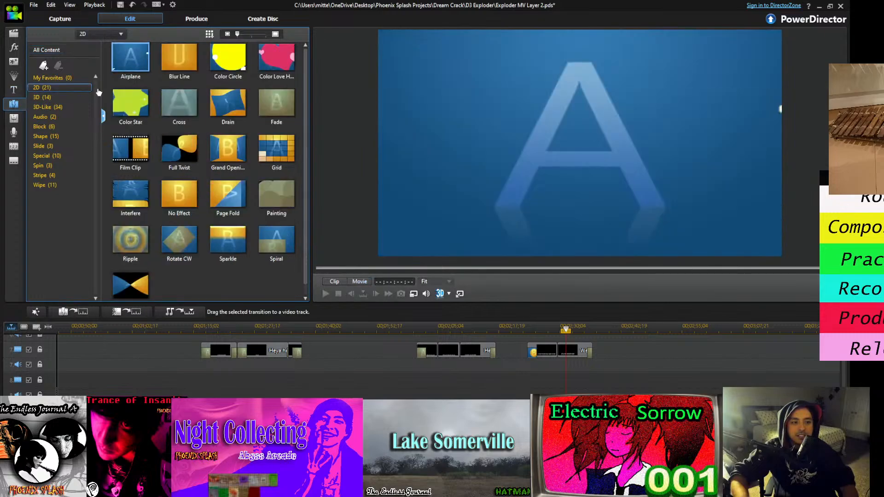
drag(257, 130, 551, 375)
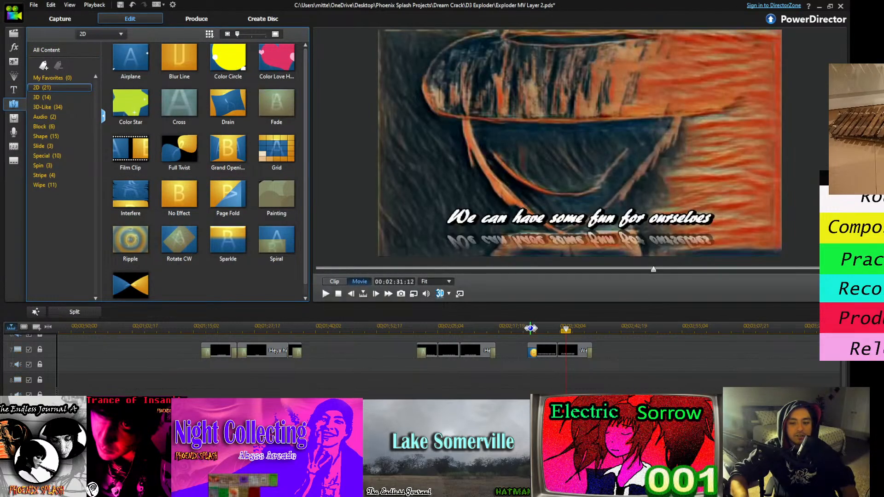
click(534, 330)
key(space)
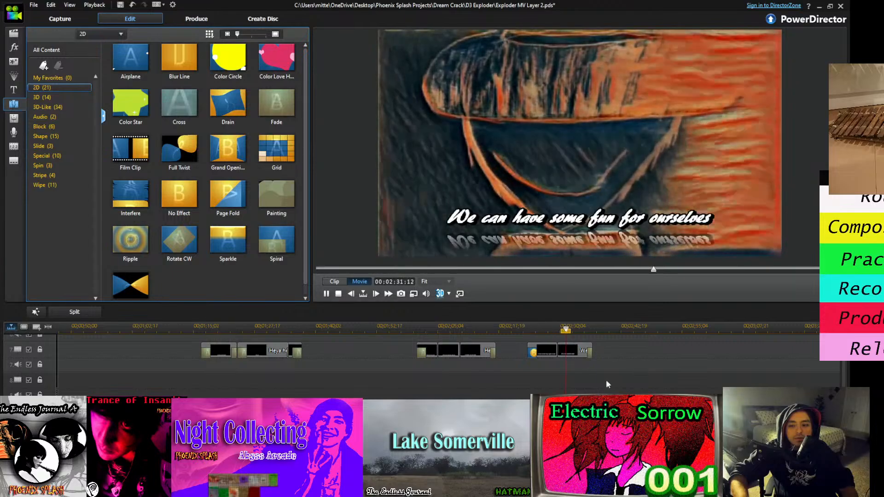
key(space)
Lengthen the closing transition of the "We can have some fun for ourselves" title by starting it earlier
click(582, 353)
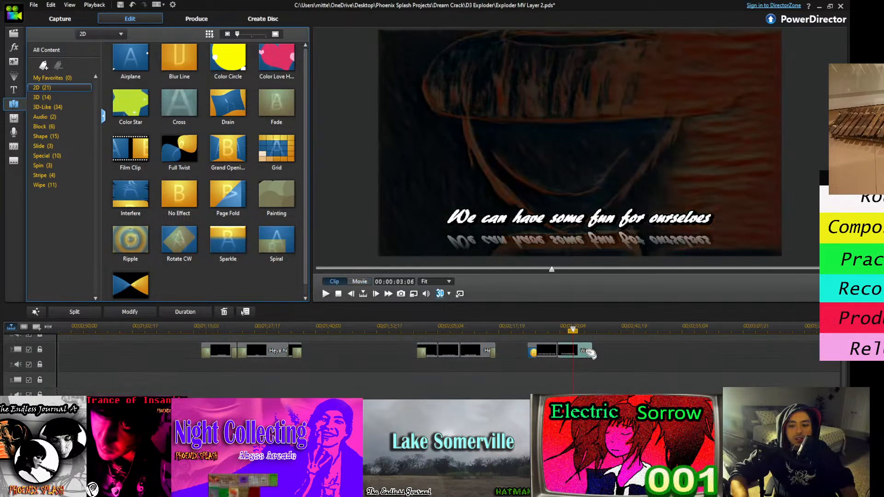
click(592, 357)
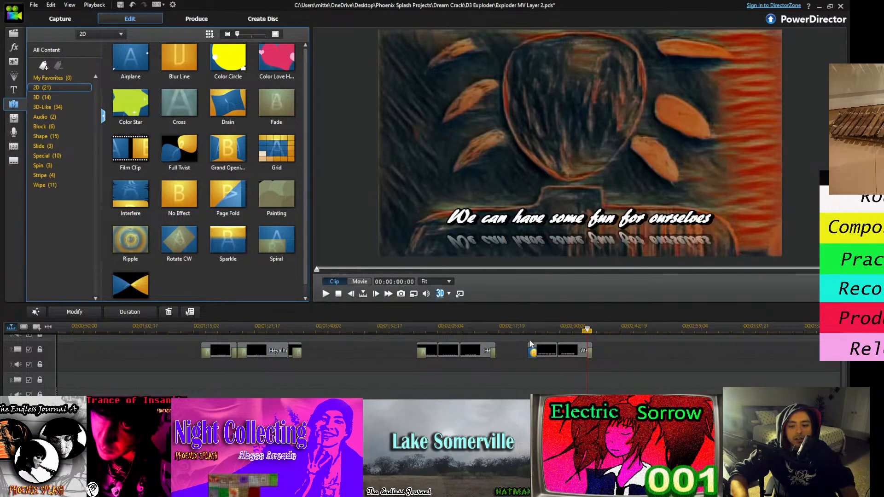
click(608, 358)
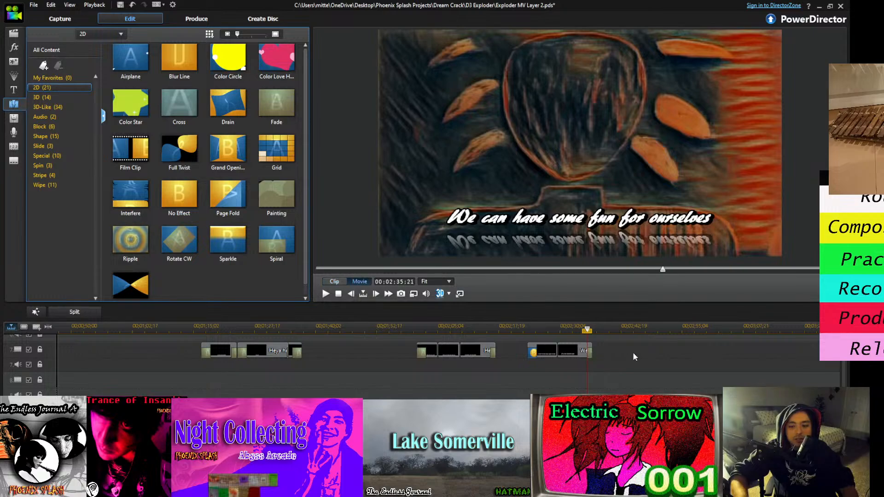
scroll(252, 336, up, 2)
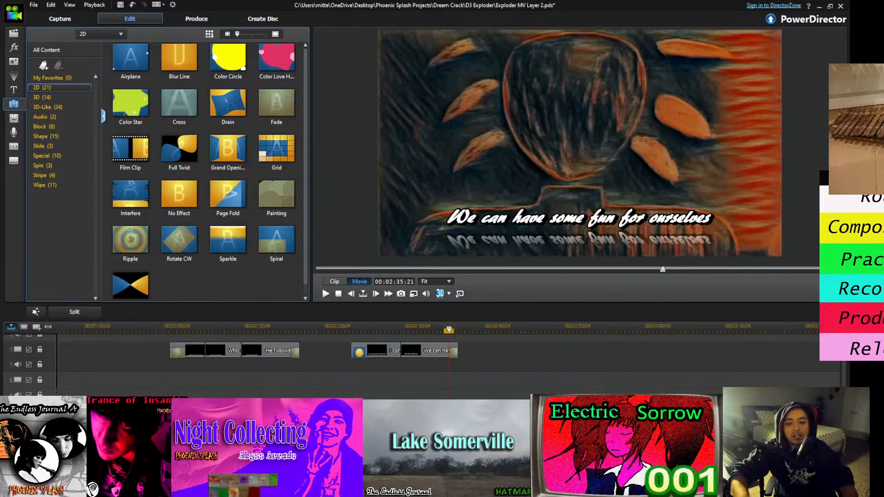
click(451, 353)
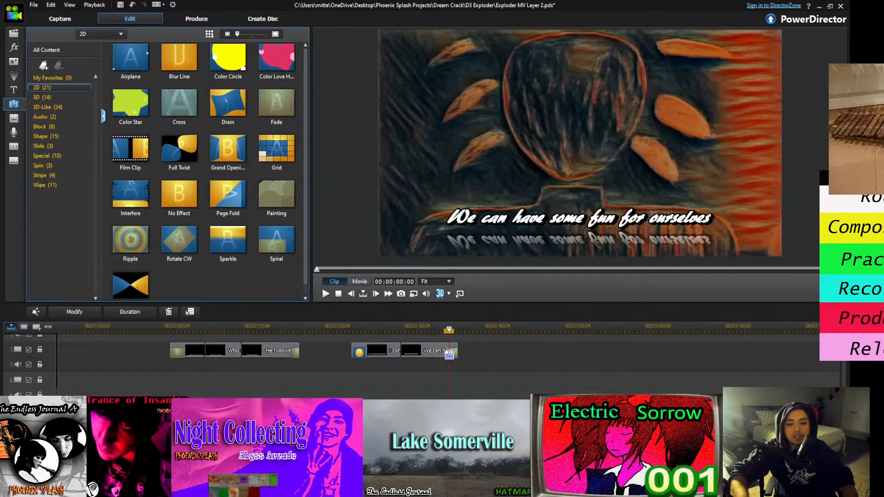
drag(449, 353, 442, 354)
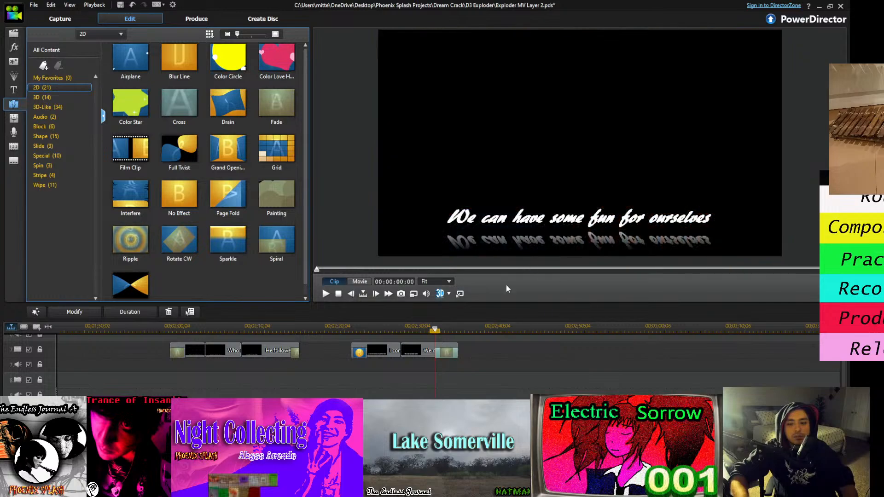
click(420, 386)
Play back the earlier lyric section from about 2:00 through the "He followed it and saw Exploder" title
click(351, 329)
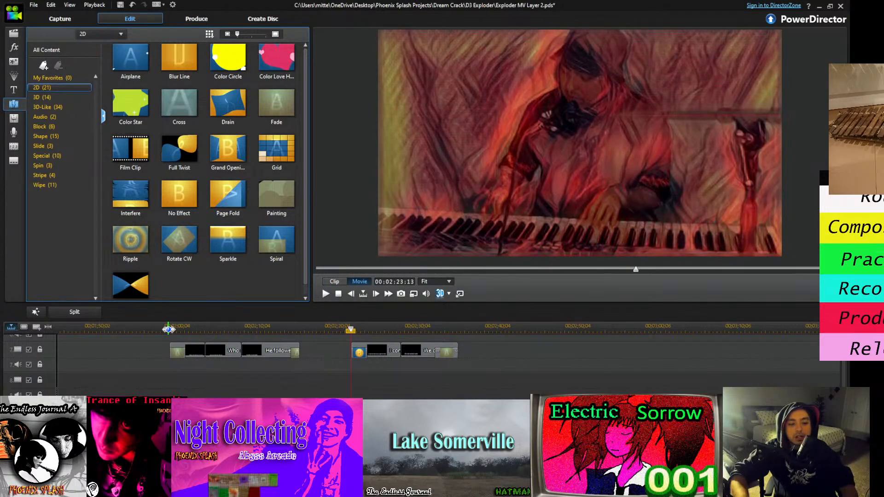
click(167, 329)
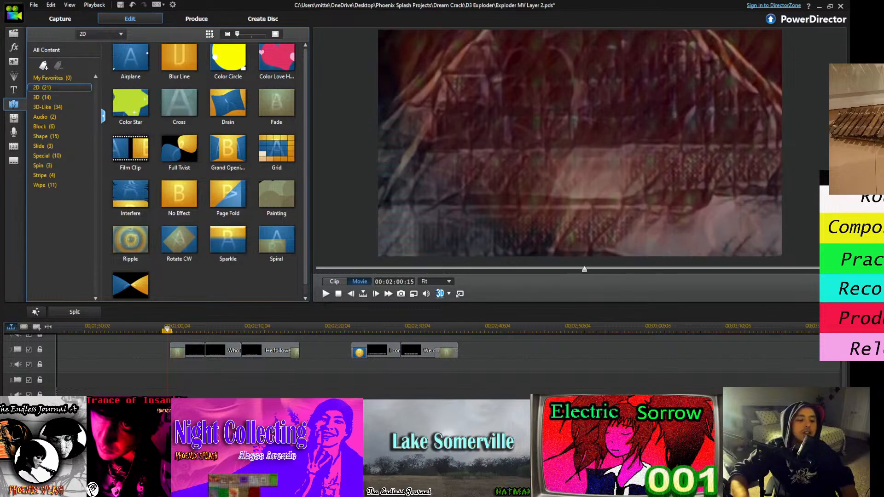
click(9, 456)
key(space)
key(space)
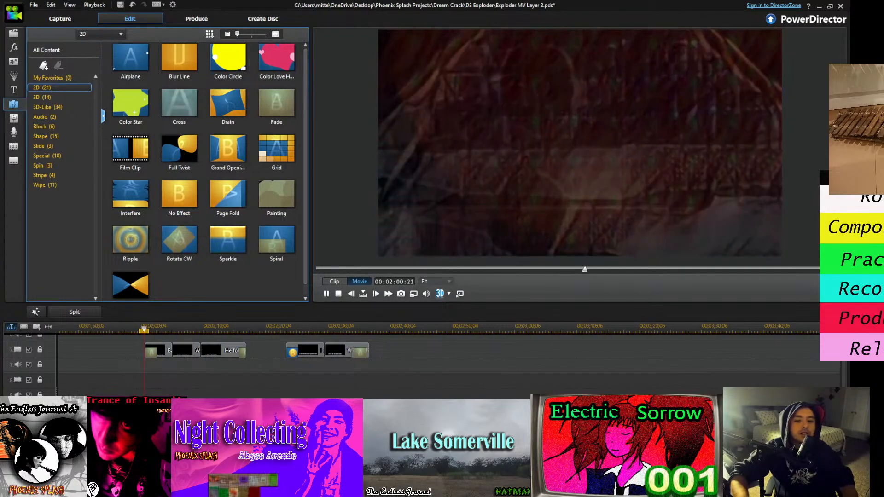
key(space)
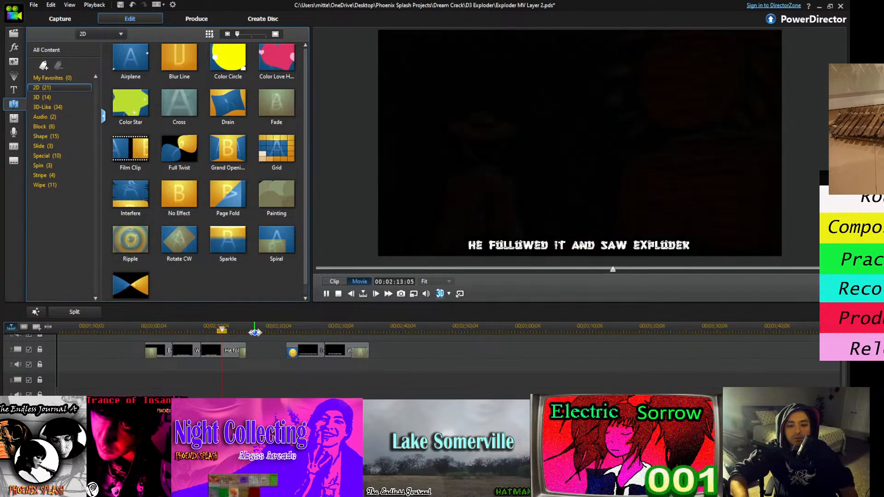
key(space)
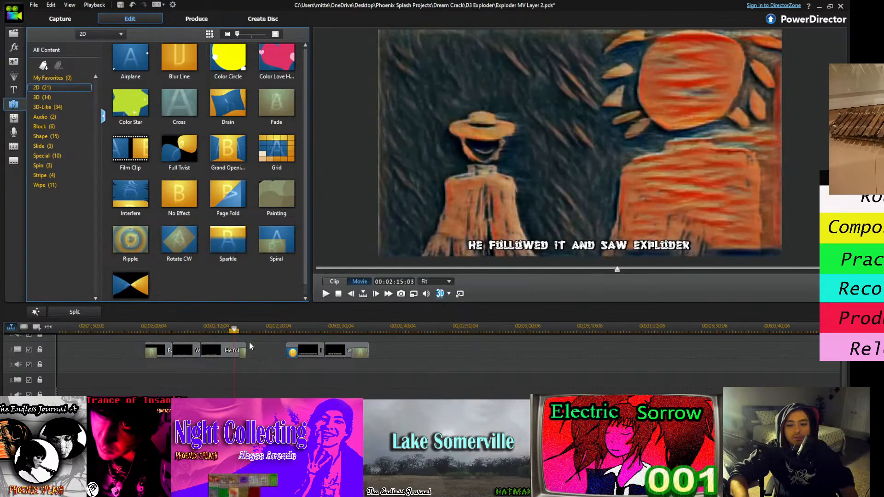
Split the "He followed it and saw Exploder" title around its midpoint, where the background picture is darkened
click(227, 353)
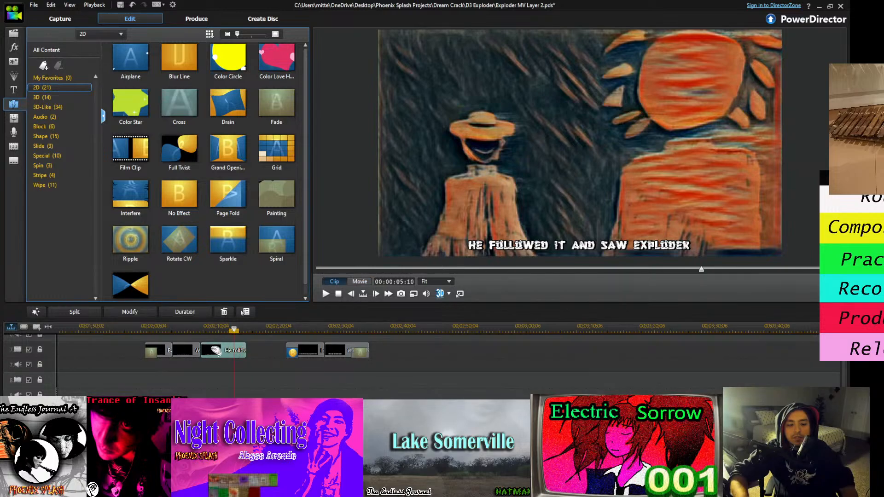
click(313, 329)
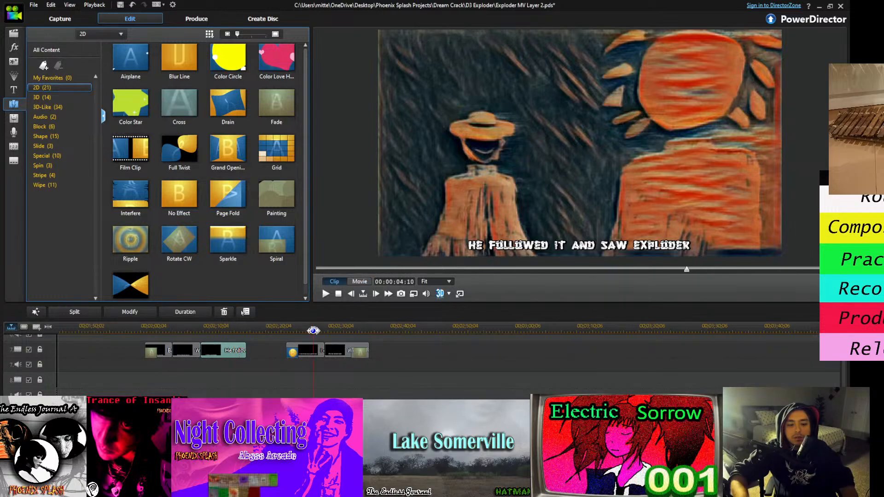
click(230, 352)
key(space)
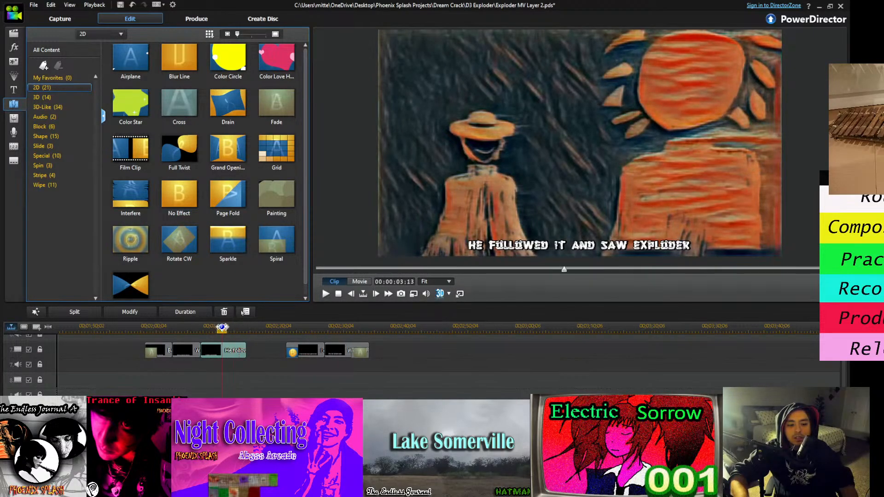
click(227, 352)
click(98, 316)
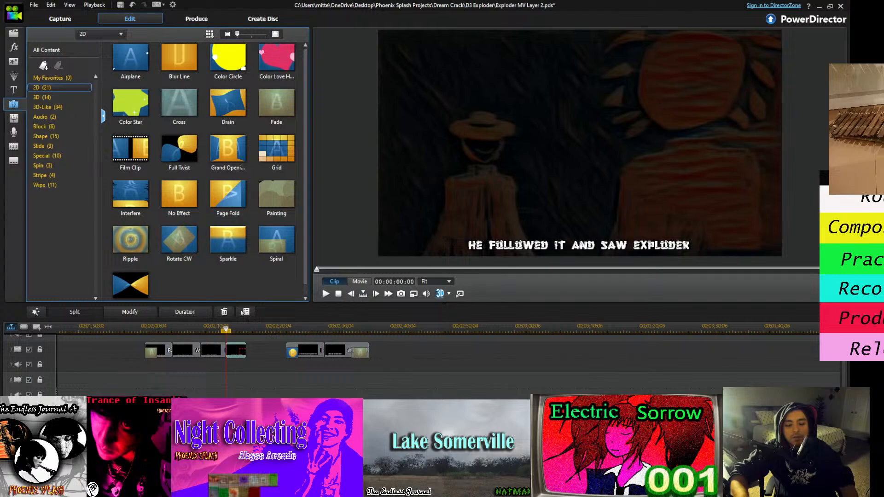
Change the second half of the split title to "The two were best friends from the start", reposition it over the picture and save it
double_click(236, 351)
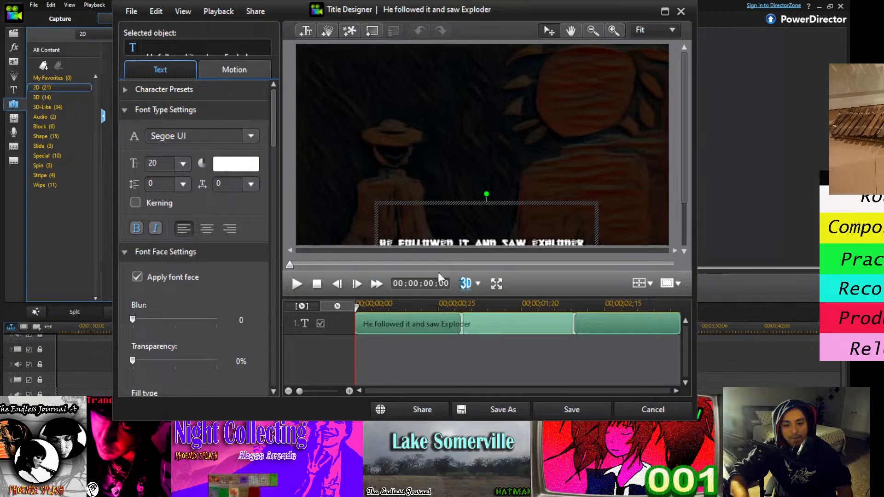
click(382, 243)
drag(380, 243, 584, 244)
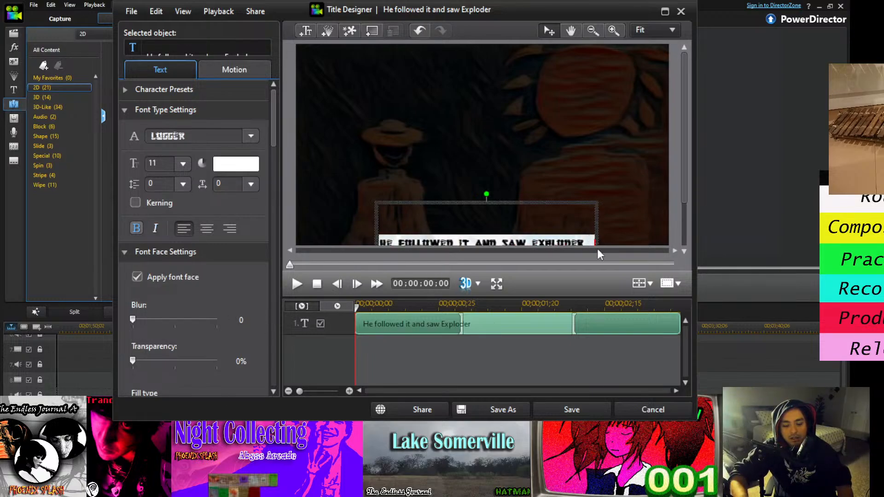
text(The two were best friends from the start)
drag(592, 197, 563, 194)
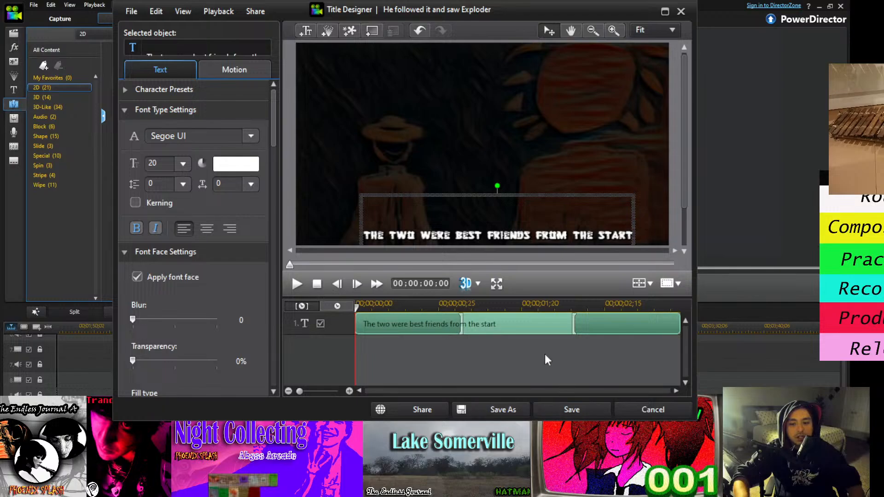
click(572, 409)
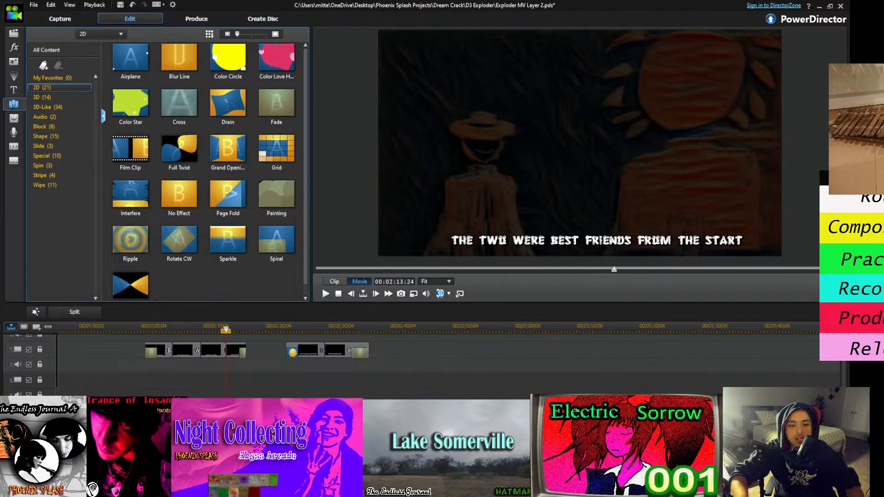
Play back the "The two were best friends from the start" title and the "We can have some fun for ourselves" section
key(space)
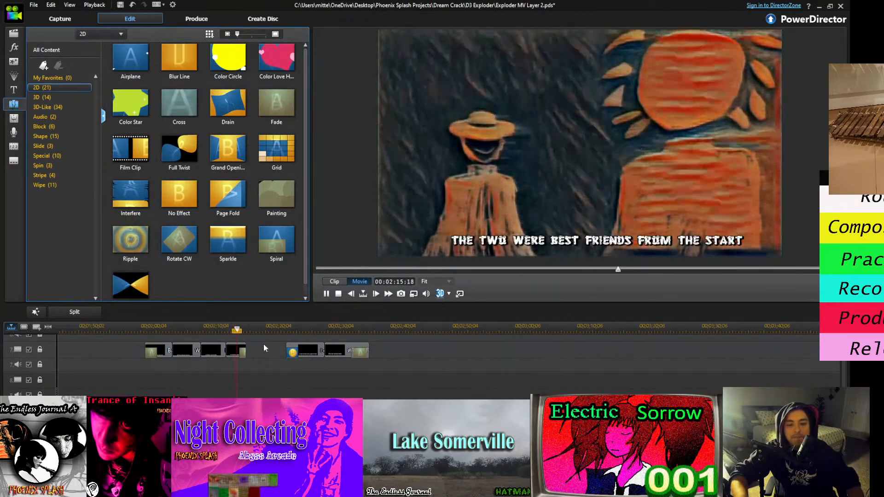
click(285, 330)
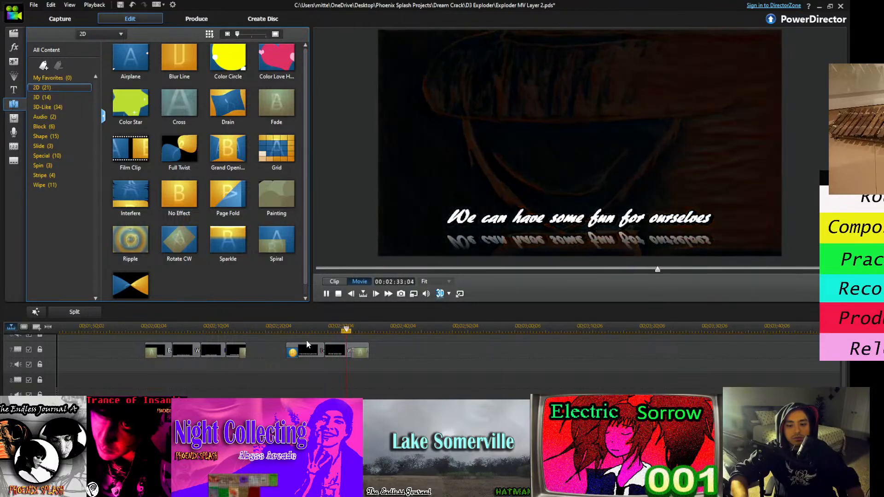
key(space)
Trim the end of the "We can have some fun for ourselves" title slightly earlier and play back its fade-out
click(357, 351)
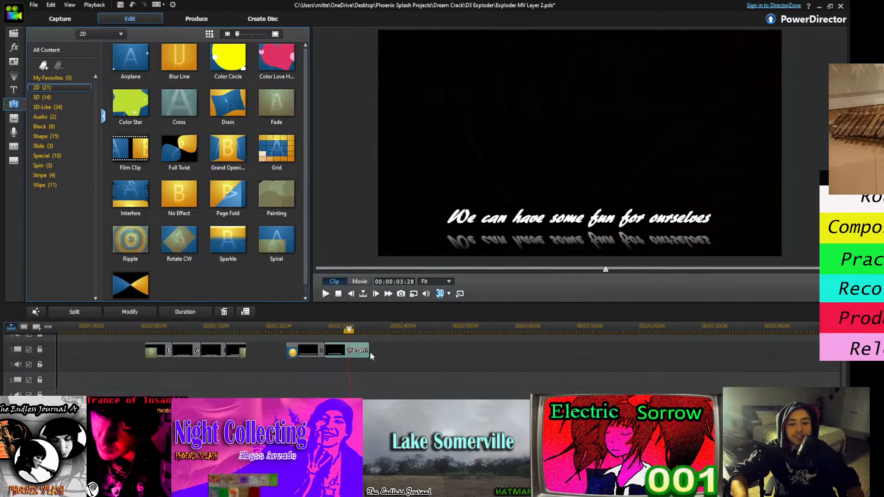
drag(369, 353, 360, 353)
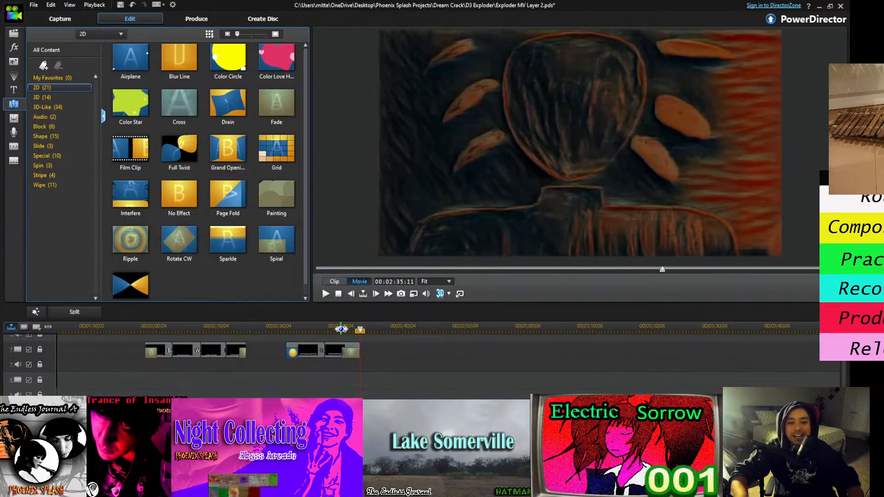
click(341, 329)
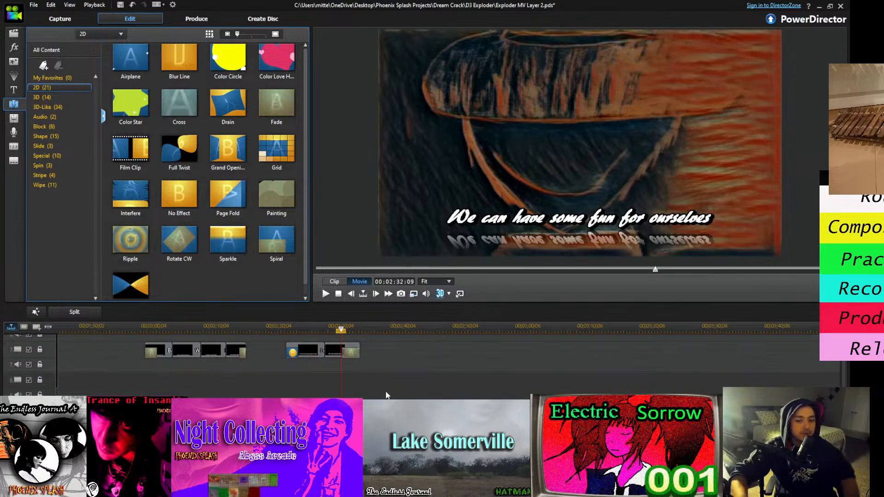
key(space)
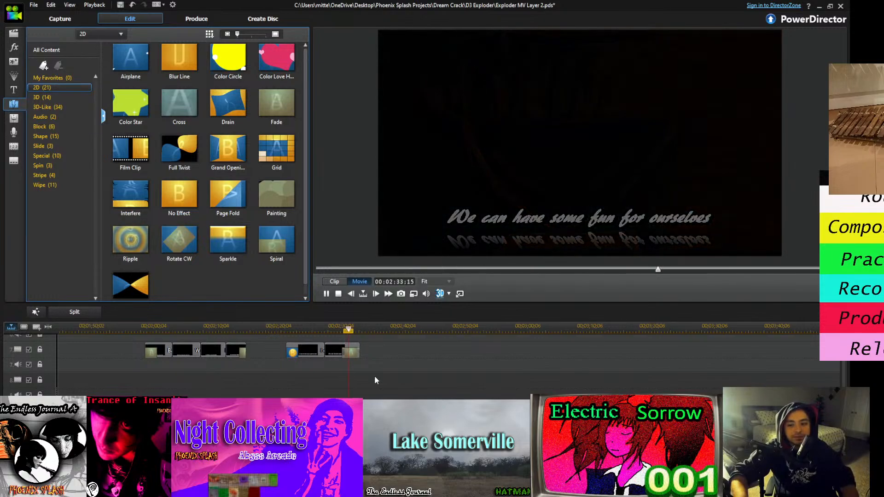
key(space)
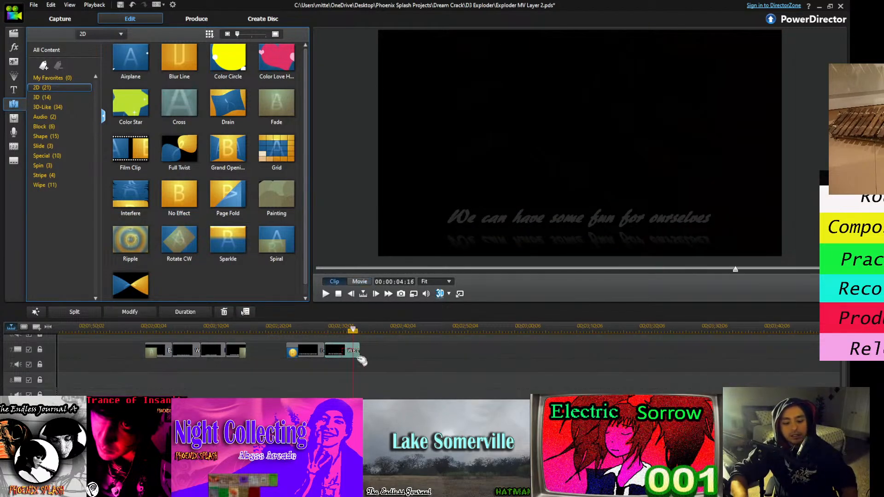
Paste a copy of the "We can have some fun for ourselves" title just after the original and set its font to Flames
click(368, 331)
key(ctrl+v)
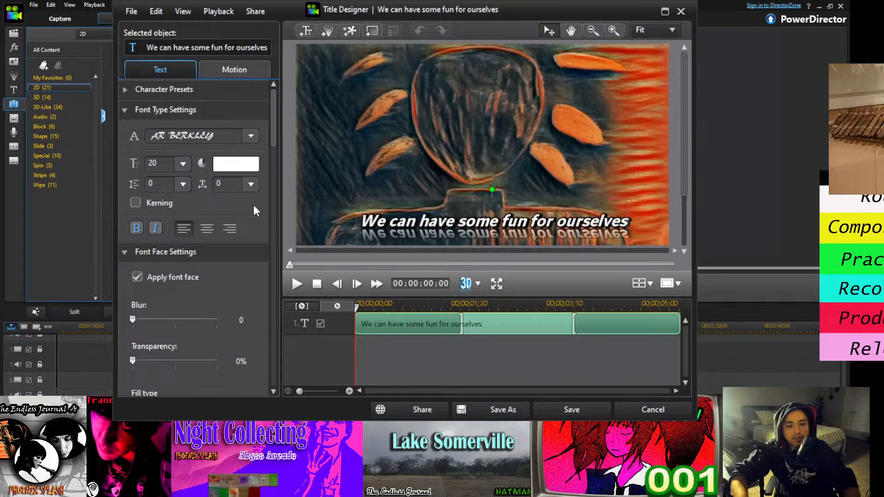
click(208, 149)
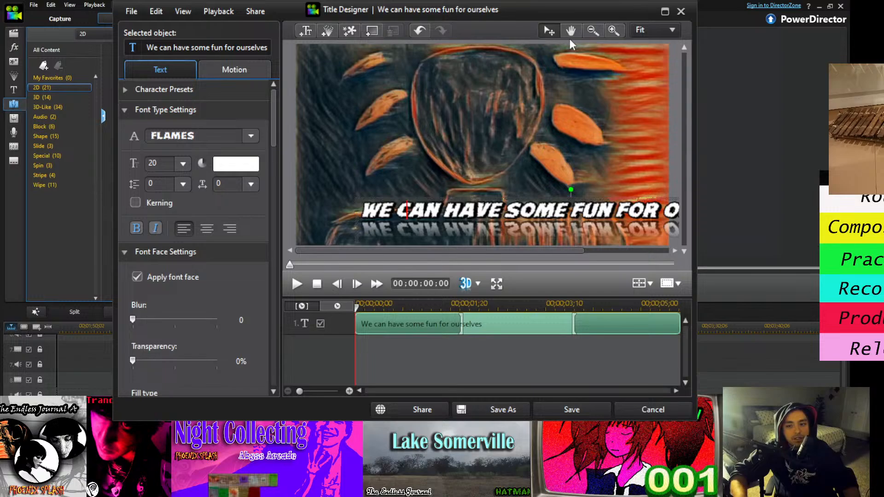
click(592, 31)
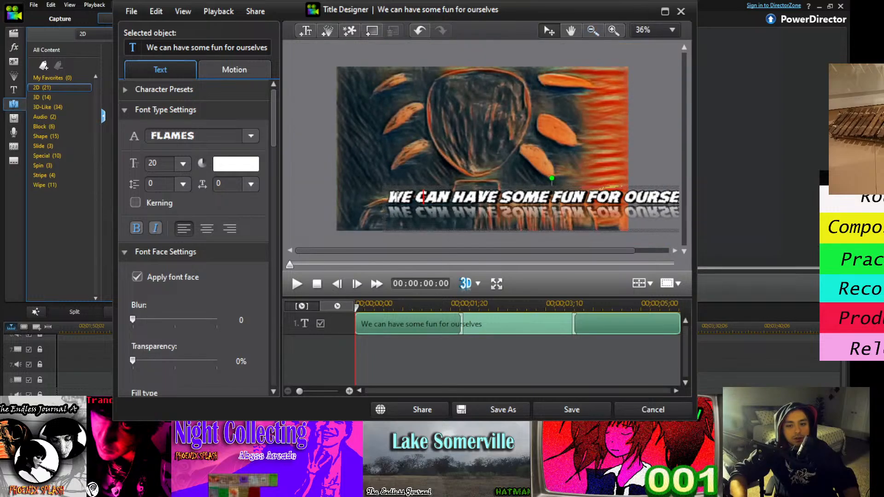
Replace the pasted title's text with "The Dreamers don't remember"
drag(393, 191, 681, 203)
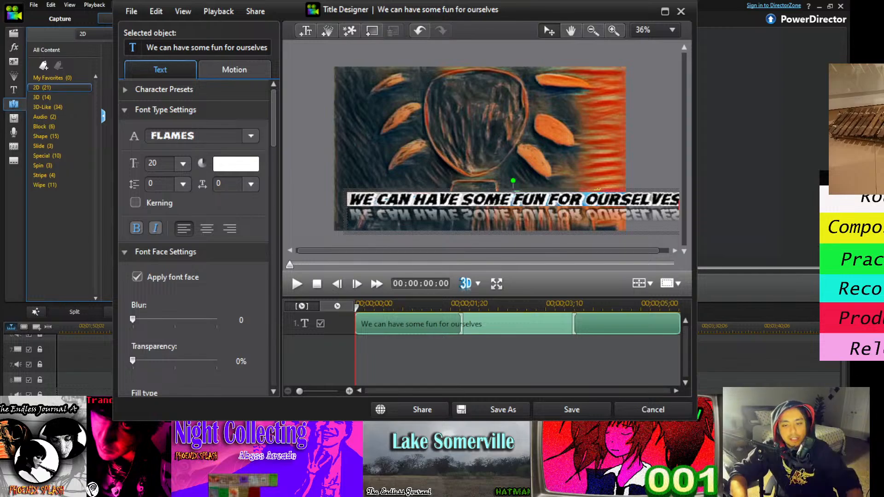
text(The Dreamers don't remembe)
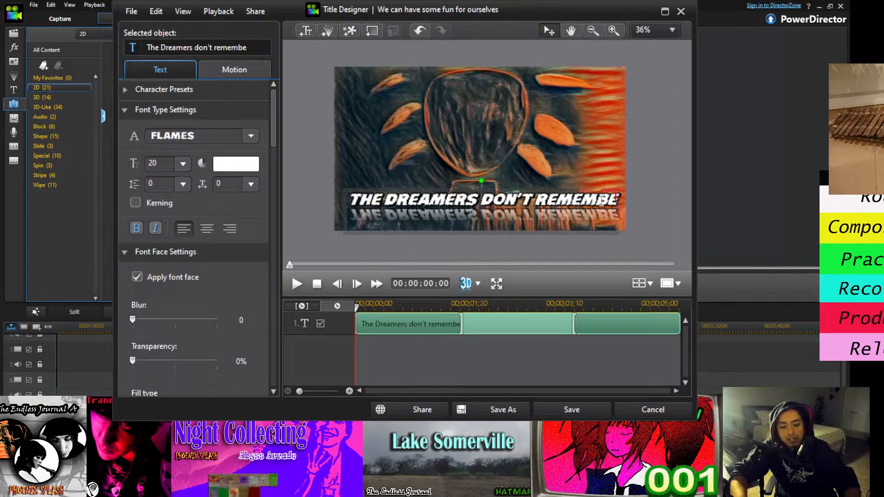
text(r)
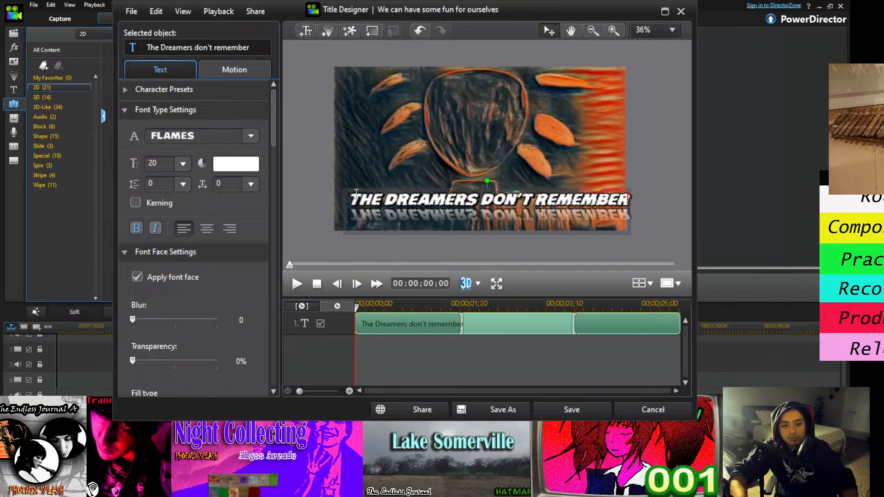
Remove the italics from the "The Dreamers don't remember" text and colour it light yellow
drag(356, 192, 622, 224)
click(355, 207)
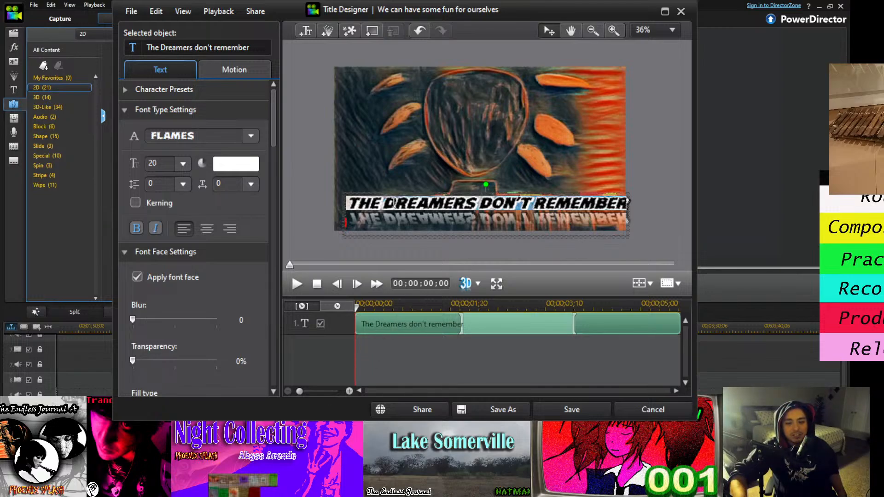
click(156, 228)
click(183, 227)
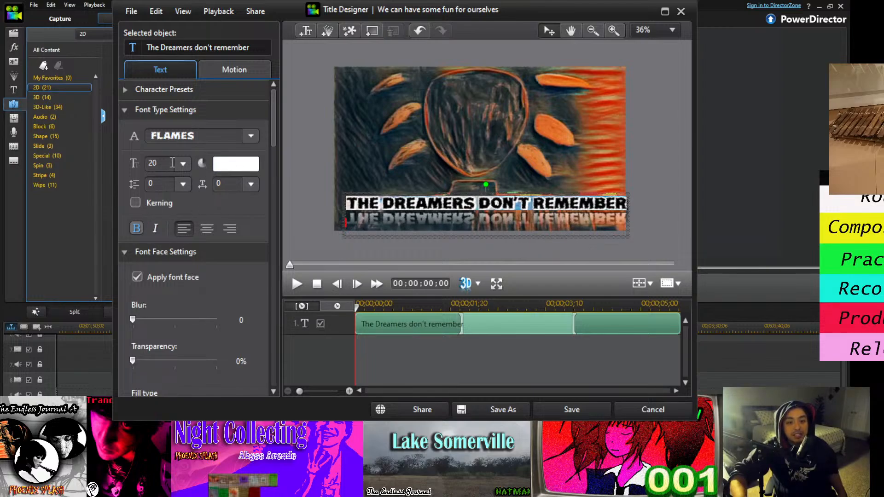
click(159, 197)
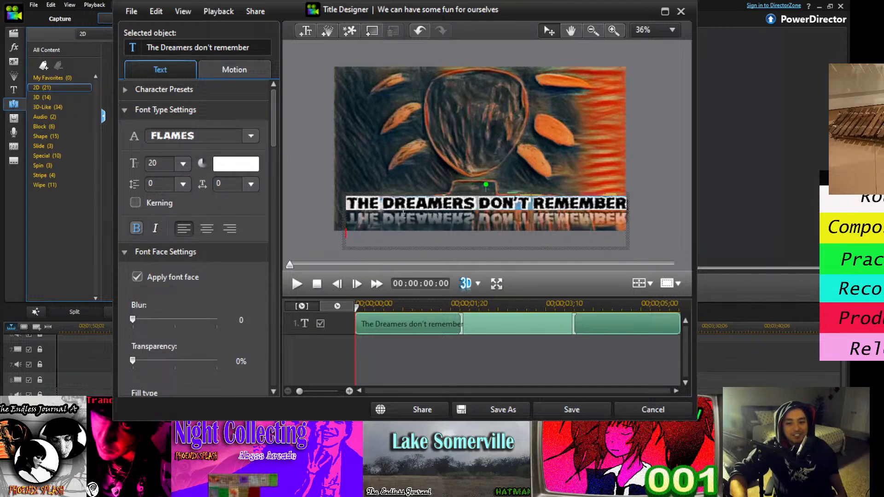
click(394, 203)
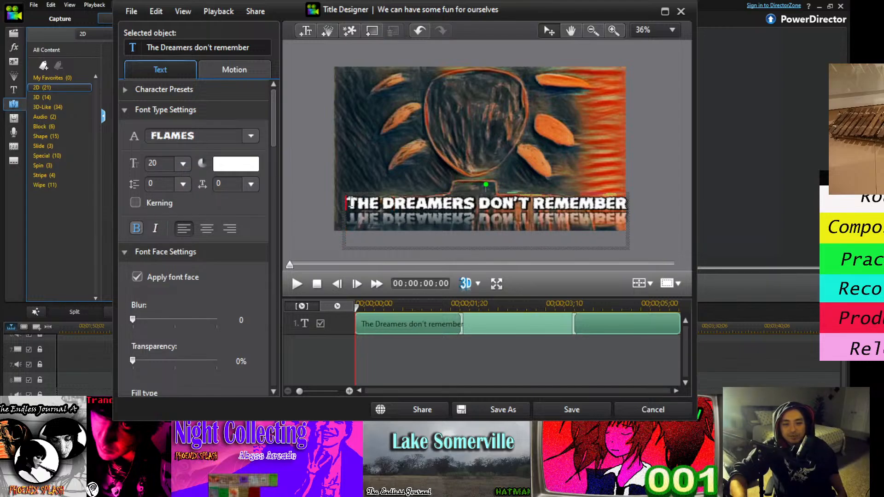
key(ctrl+a)
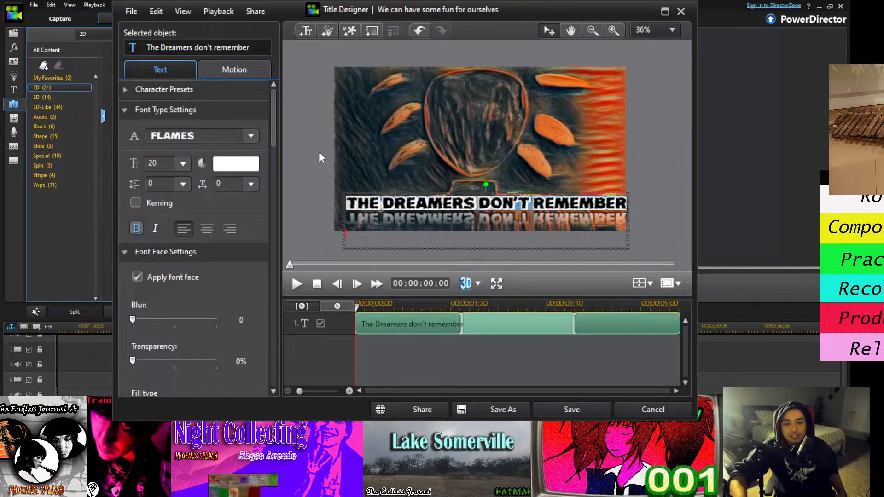
click(292, 148)
click(292, 299)
click(502, 222)
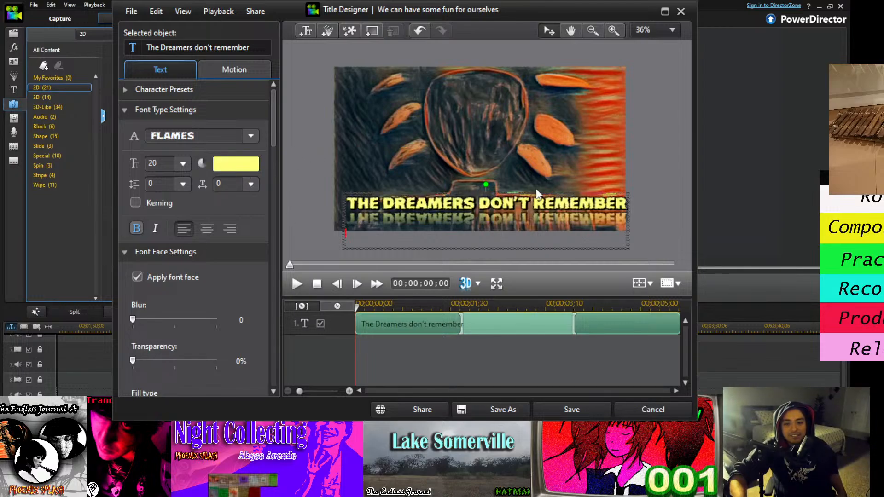
Shift the yellow text slightly down and left so it fits inside the frame, and save the title
drag(536, 193, 526, 198)
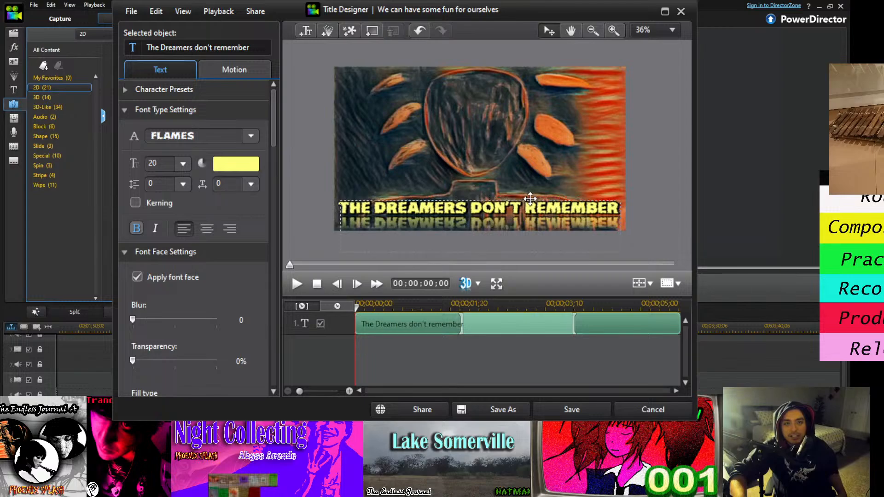
drag(531, 199, 529, 200)
click(582, 416)
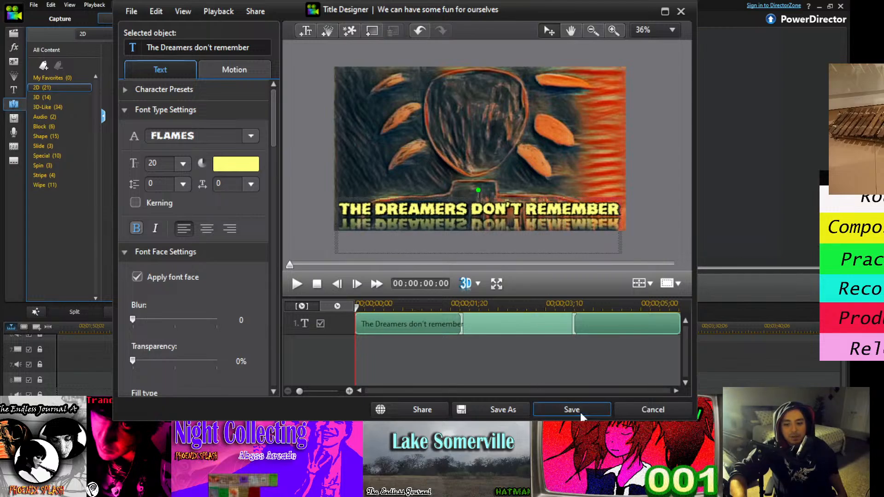
Delete the closing transition of "The Dreamers don't remember" and extend the title's start back to the end of the previous title
click(396, 354)
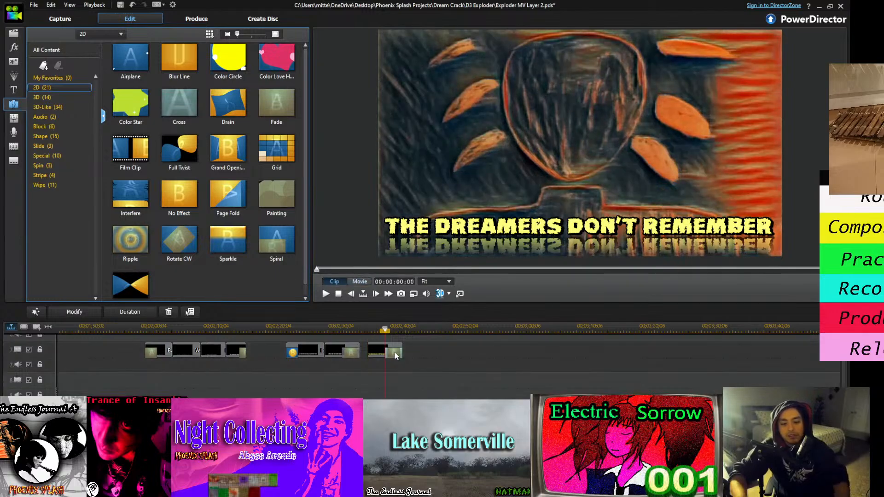
key(Delete)
click(376, 354)
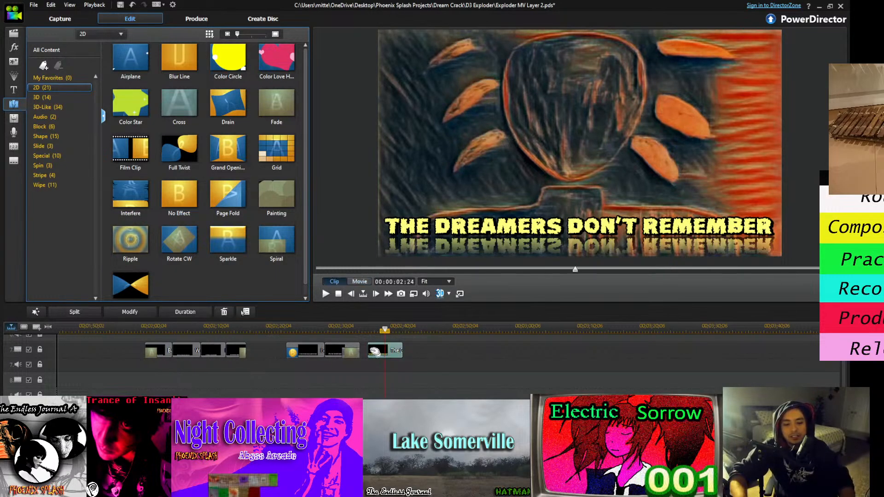
click(369, 352)
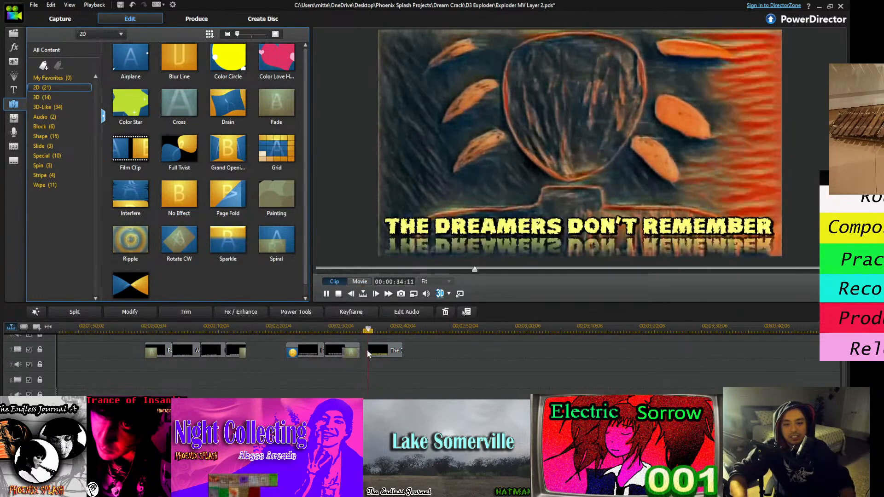
drag(369, 353, 361, 352)
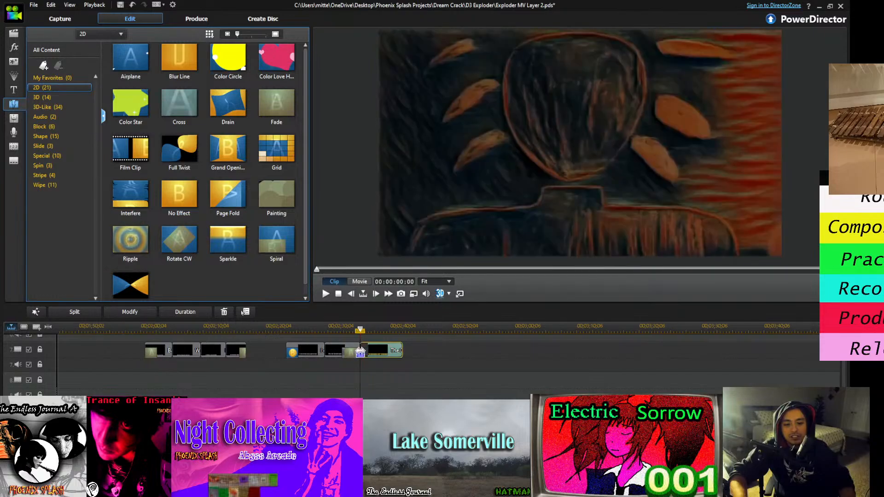
Play back the changeover from "We can have some fun for ourselves" to "The Dreamers don't remember"
click(355, 375)
click(349, 330)
key(space)
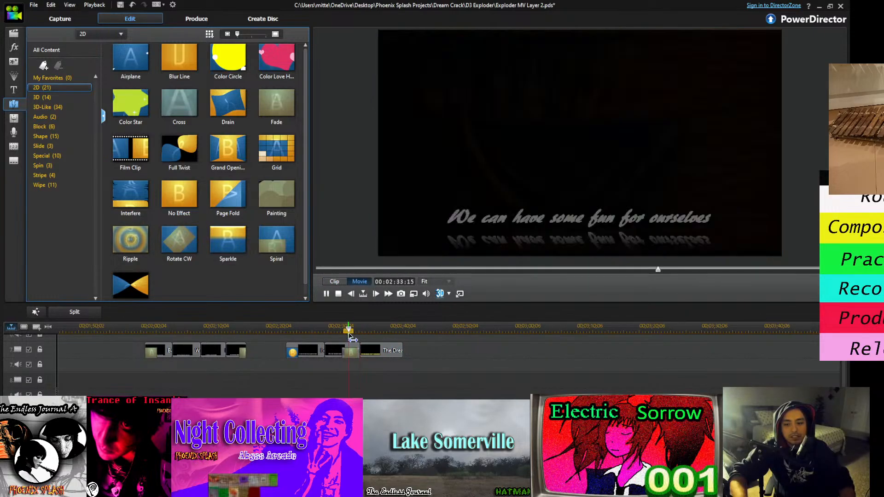
key(space)
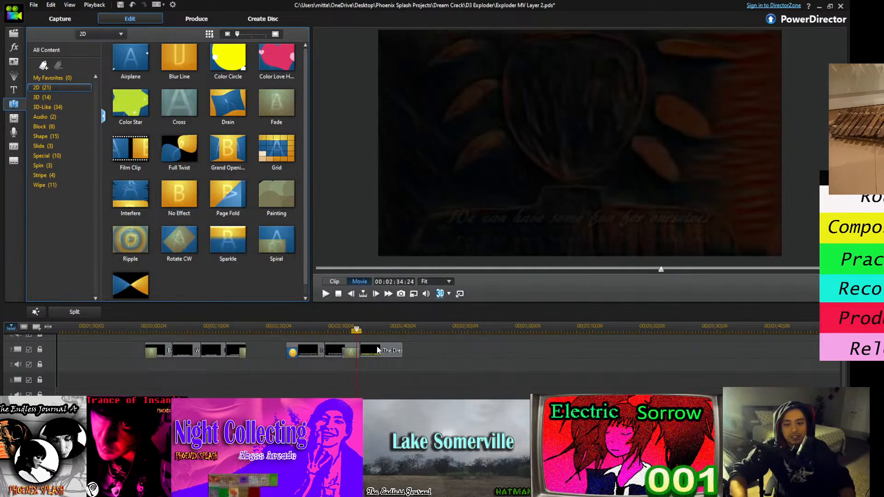
Move "The Dreamers don't remember" to the track below, overlapping the previous title's fade-out, and add a Worm Hole transition at its start
drag(378, 350, 370, 384)
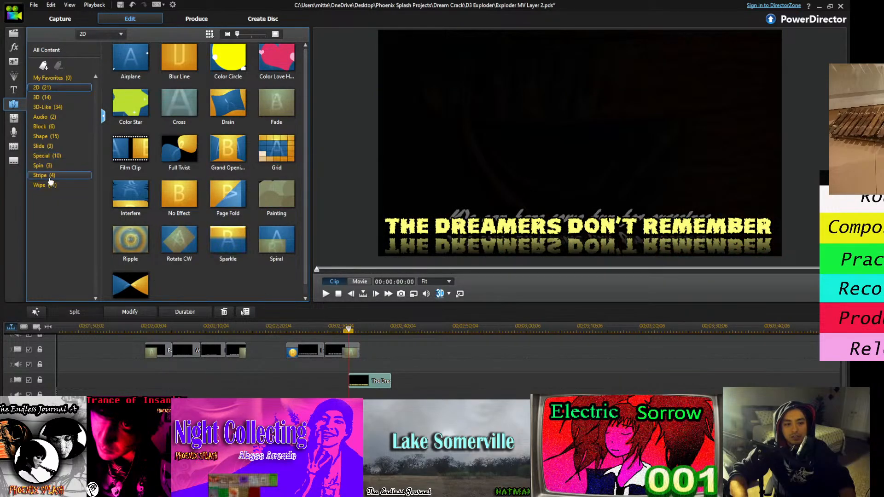
click(42, 165)
click(31, 51)
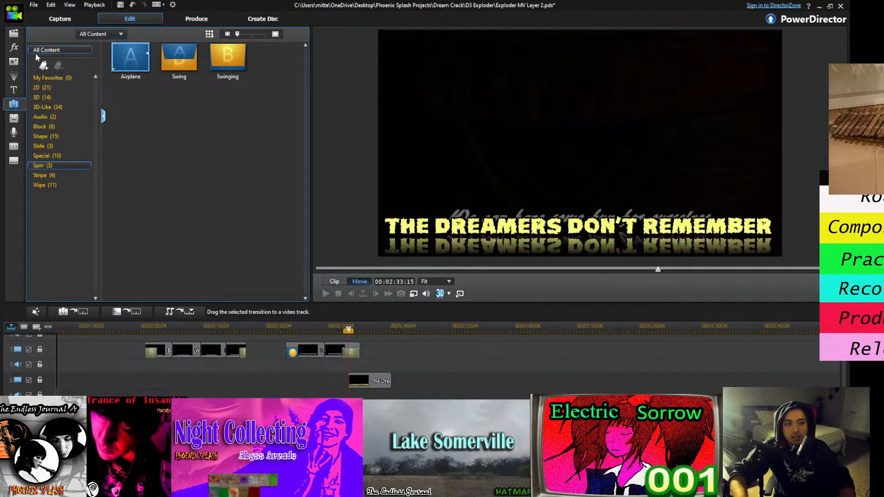
scroll(305, 106, down, 1)
drag(312, 135, 304, 301)
drag(282, 227, 355, 381)
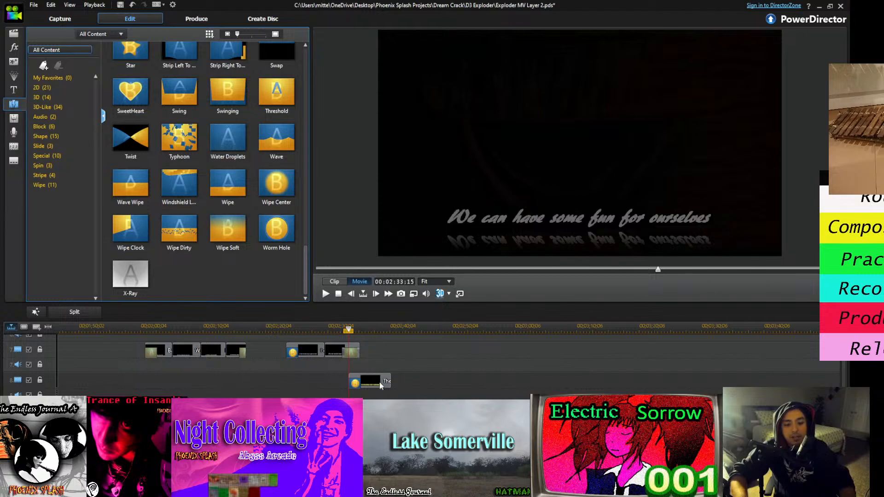
click(337, 328)
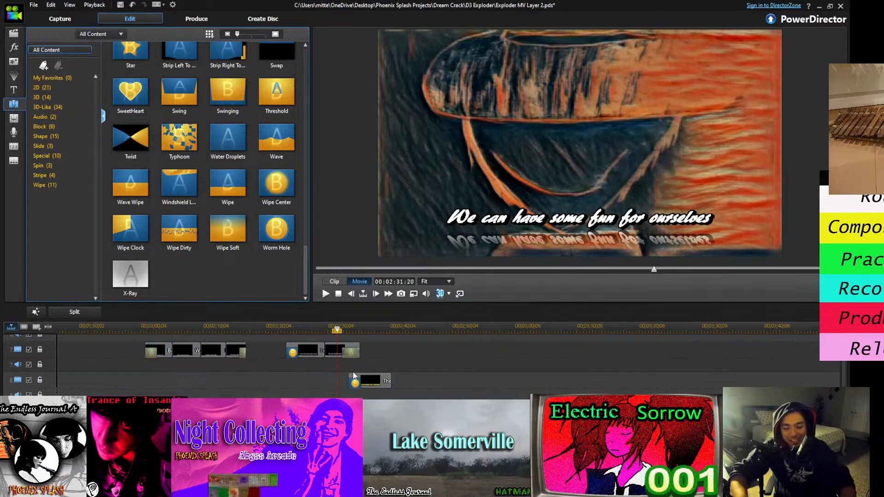
Play the changeover to "The Dreamers don't remember" and move that title slightly earlier on its track
key(space)
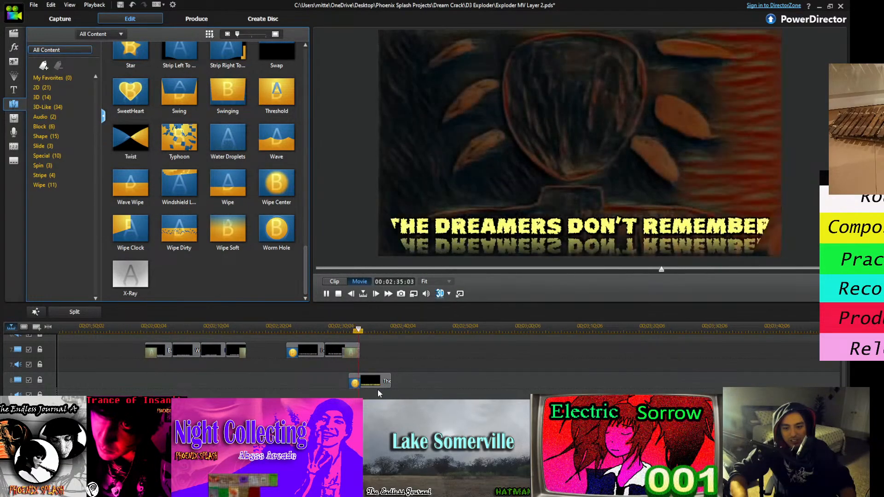
click(374, 386)
drag(374, 387, 367, 386)
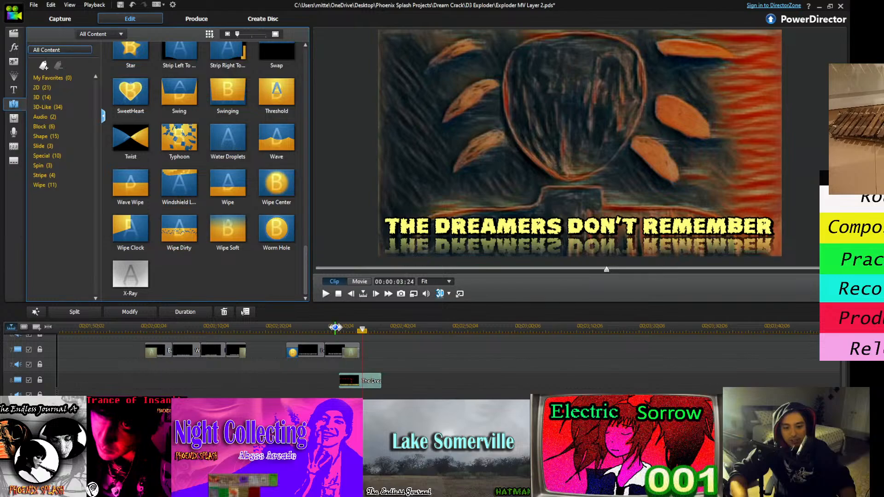
Play back the moved title and split it where the next lyric line begins
click(340, 328)
key(space)
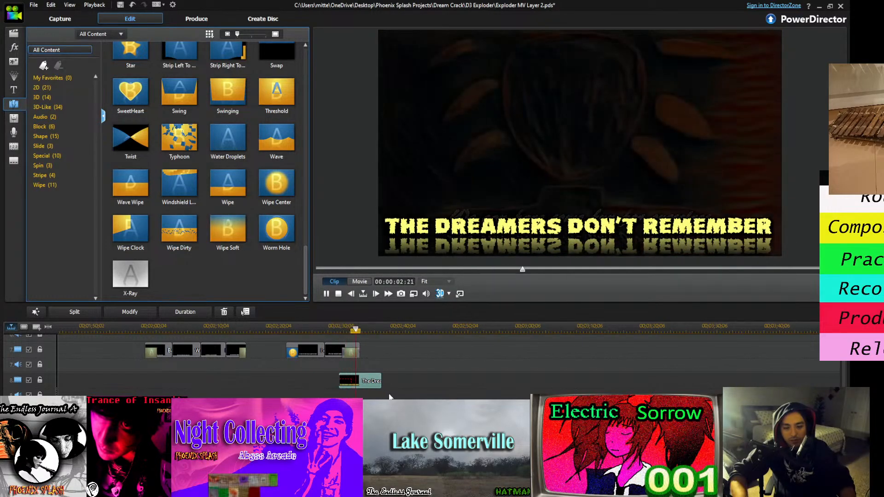
click(75, 312)
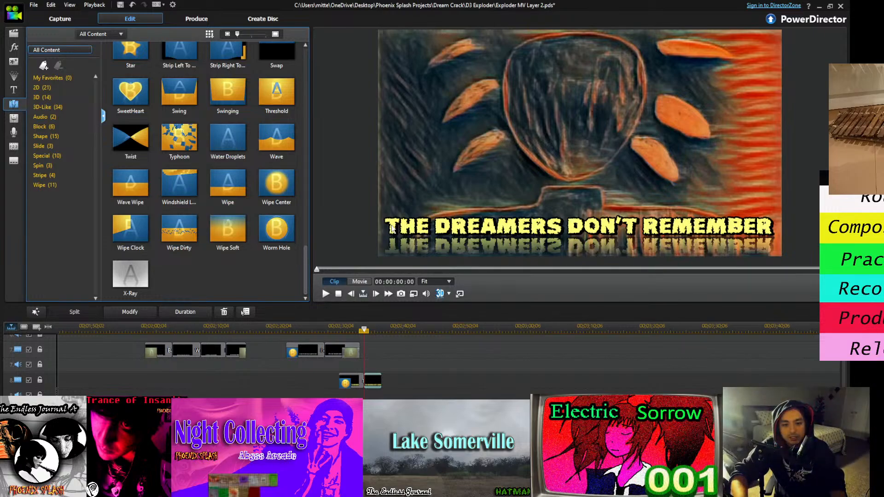
Change the second piece's text to "when I explode their dreams", shift it slightly right and up, and save the title
click(372, 380)
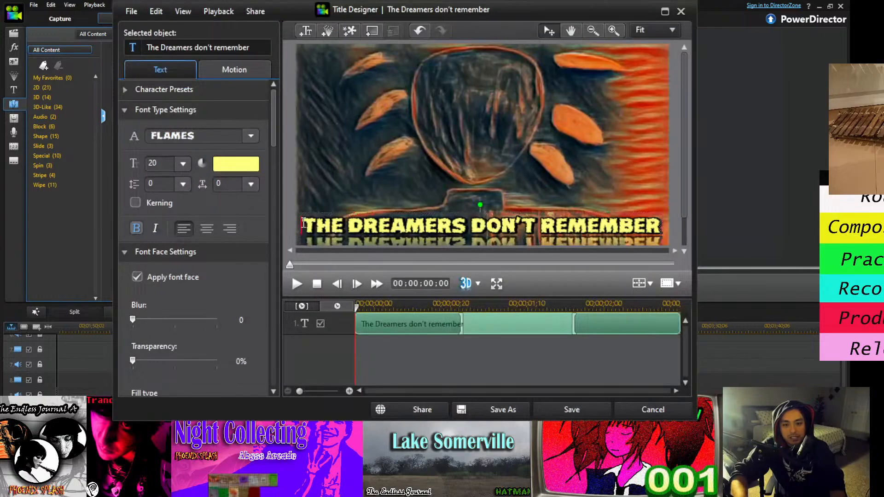
text(when I explode their dreams)
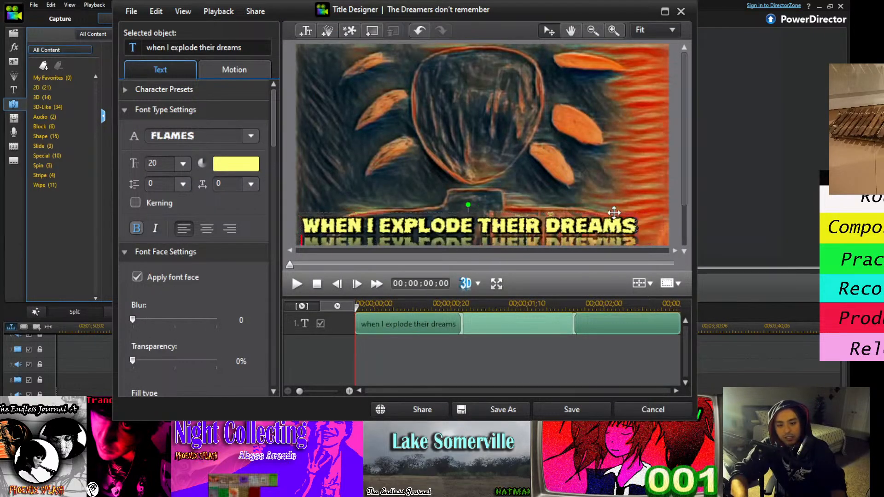
click(593, 32)
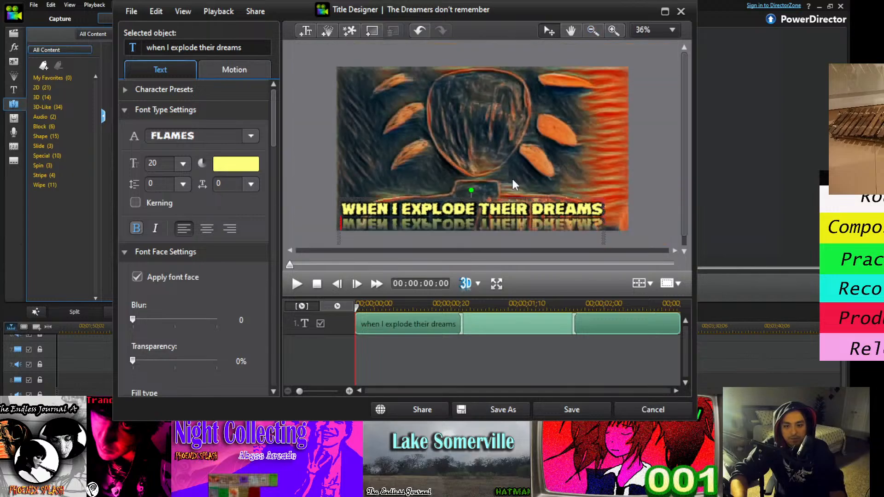
drag(515, 201, 528, 198)
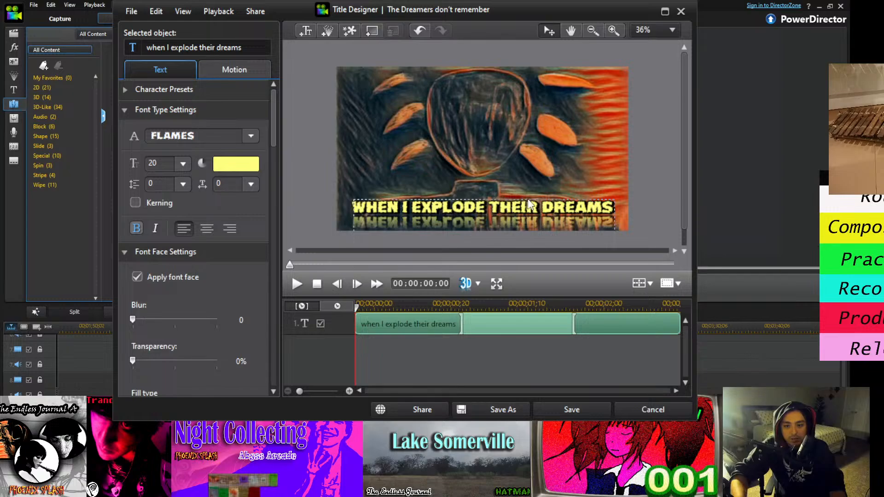
click(553, 408)
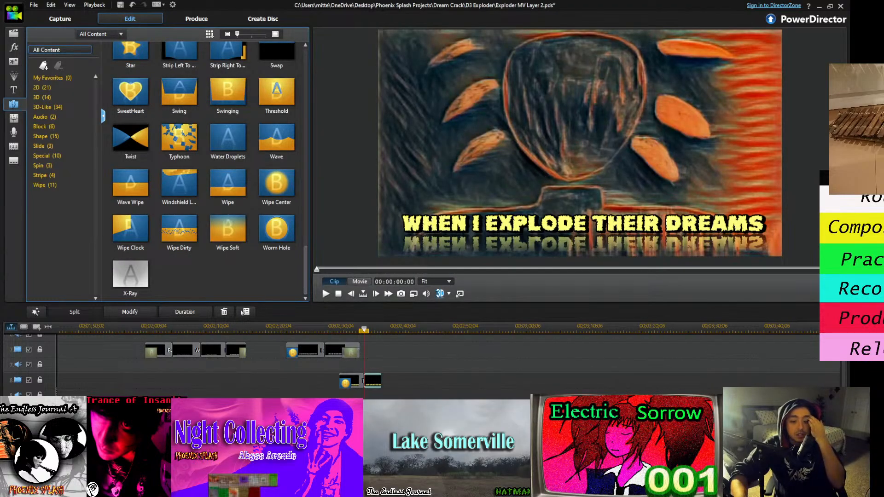
Play back the changeover from "The Dreamers don't remember" to "when I explode their dreams"
click(347, 331)
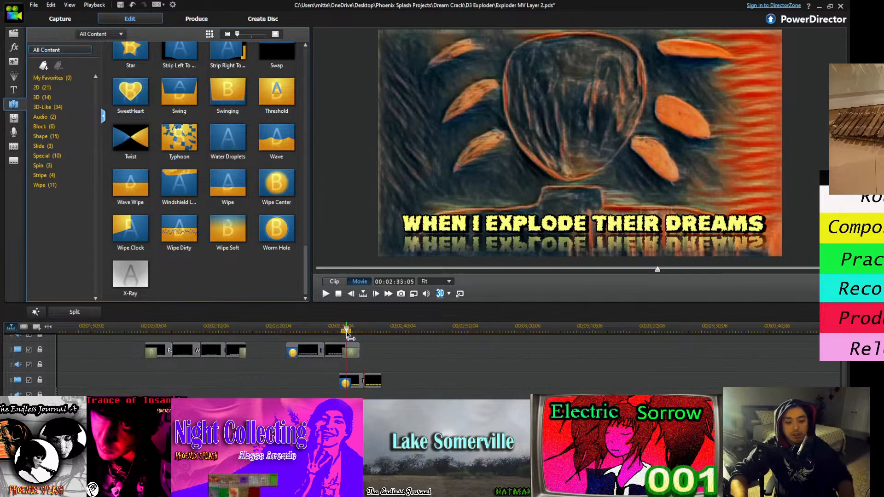
key(space)
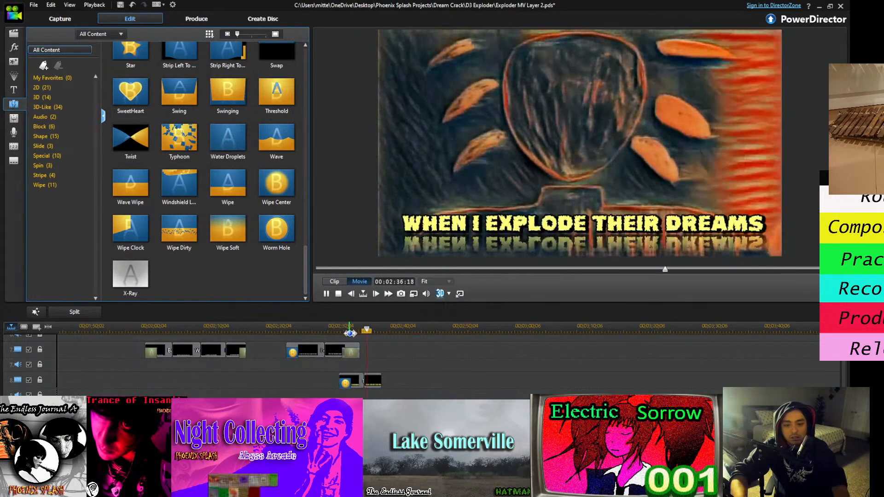
key(space)
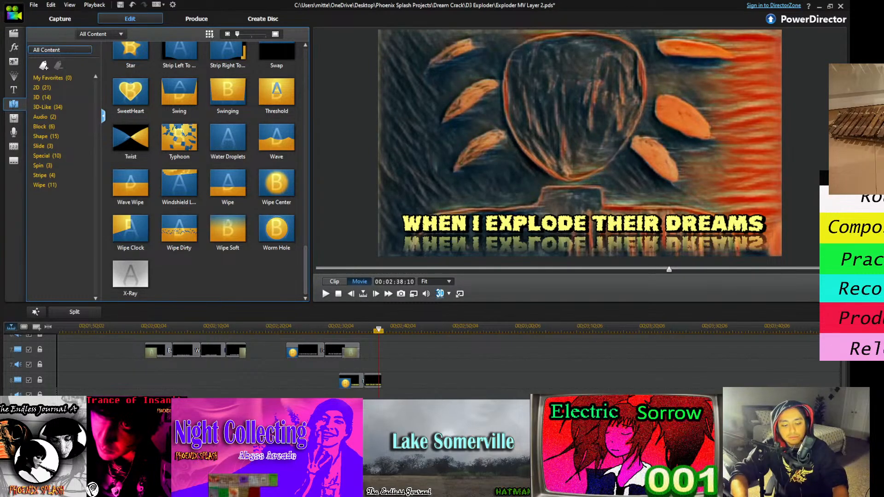
Extend the end of "when I explode their dreams" and split the title at 00:02:38:25
click(381, 382)
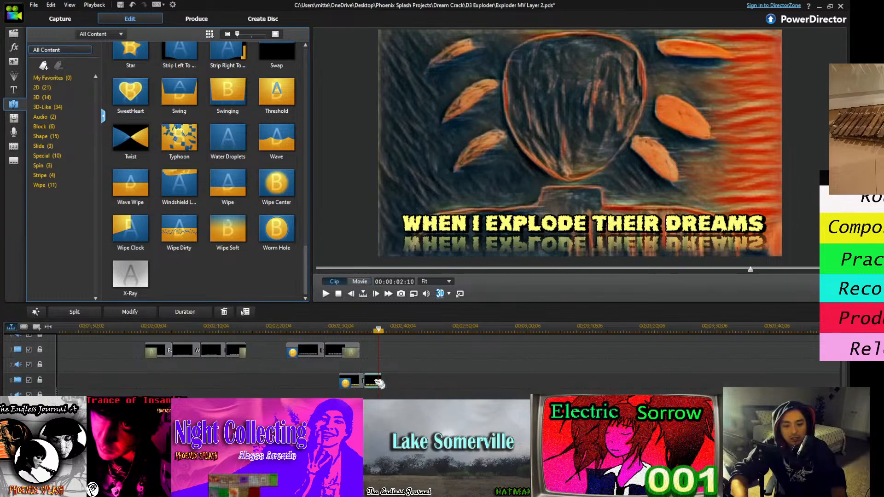
drag(382, 383, 400, 387)
click(382, 328)
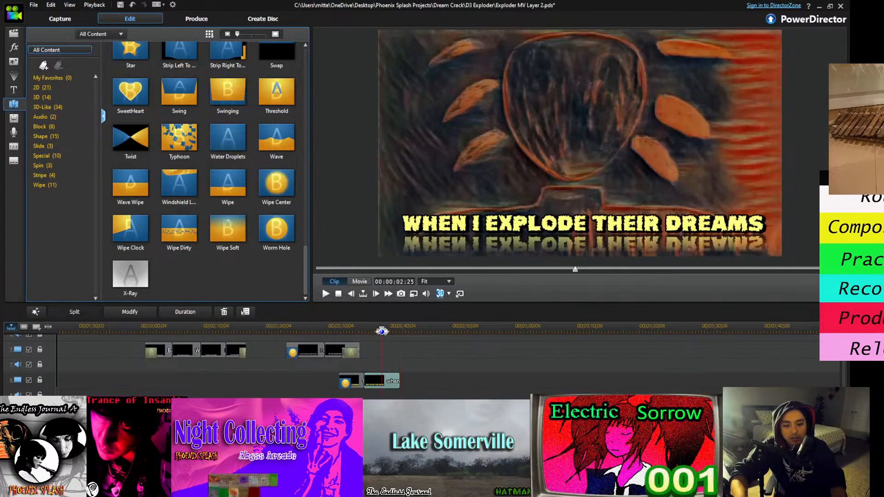
click(85, 314)
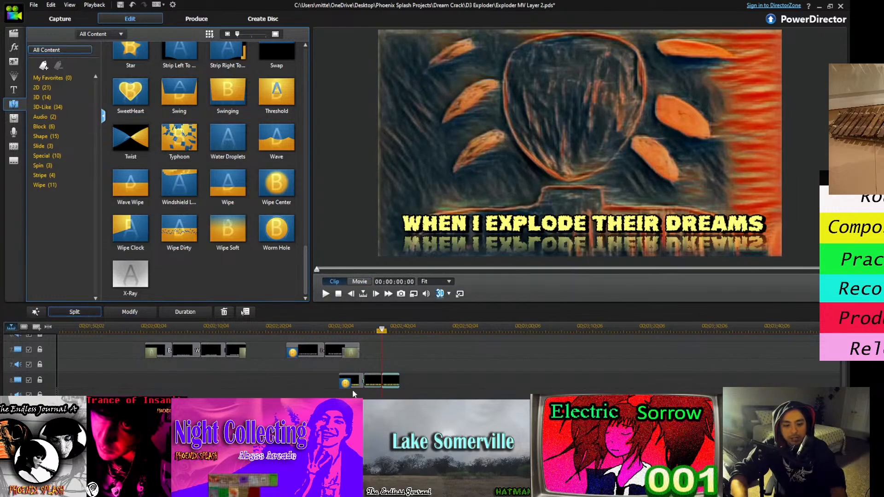
Replace the text of the newly split last piece with "We can have as much fun as" and save the title
double_click(389, 382)
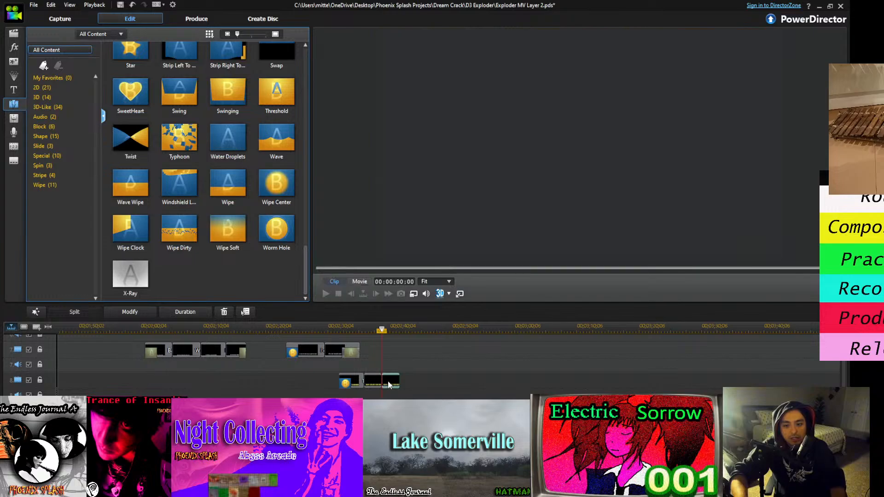
drag(321, 226, 653, 226)
text(We can have as much fun as we'd like)
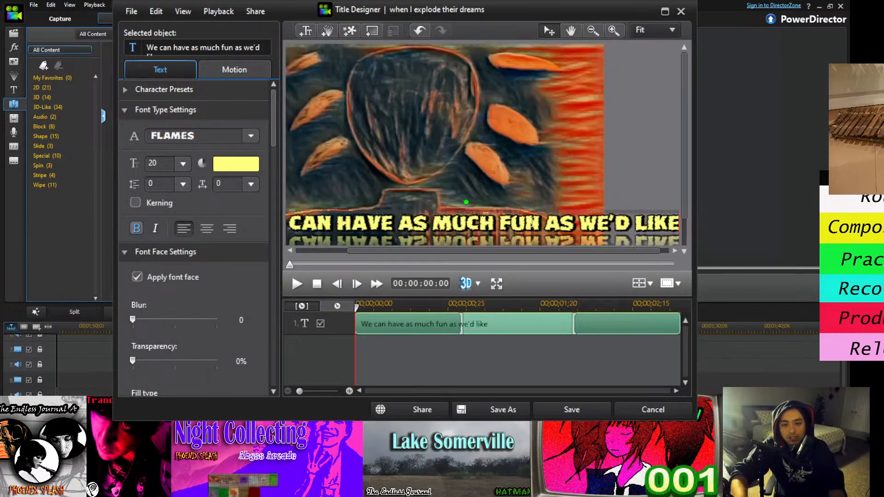
click(593, 31)
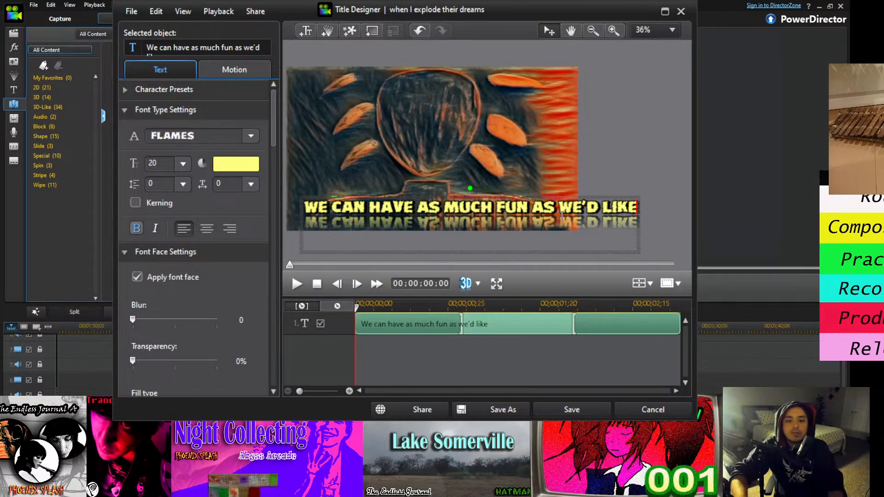
drag(556, 210, 634, 210)
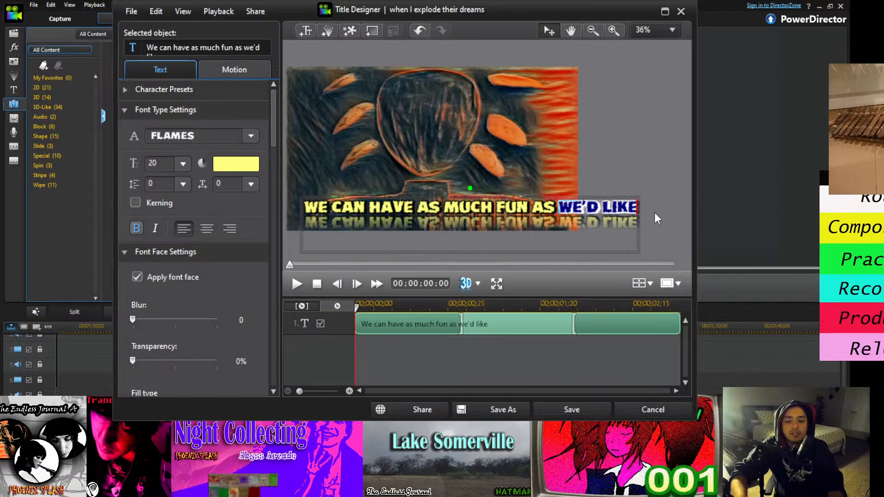
key(BackSpace)
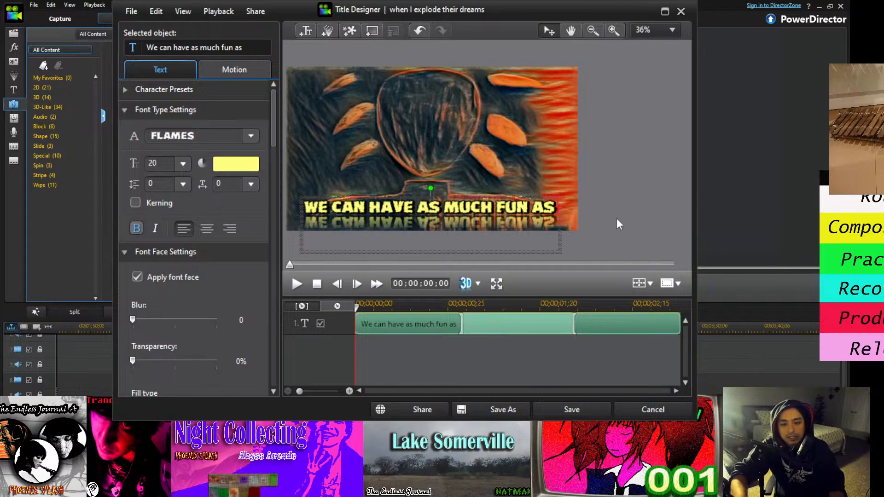
click(588, 34)
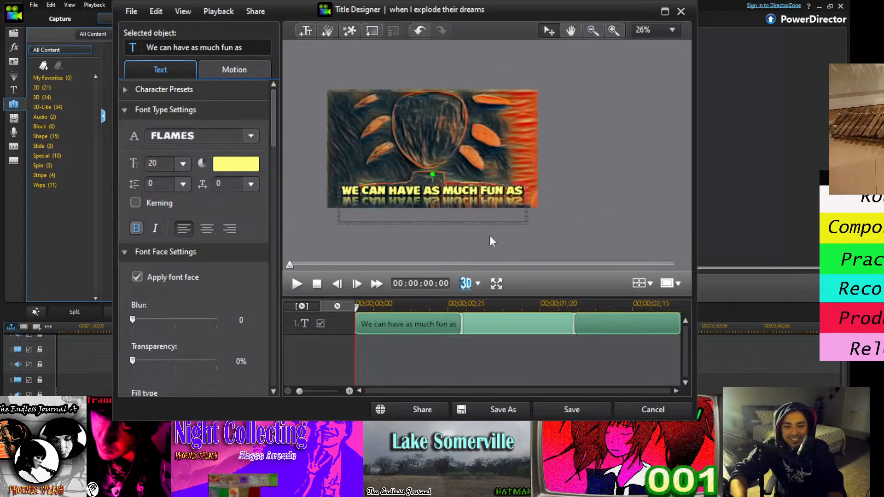
click(572, 409)
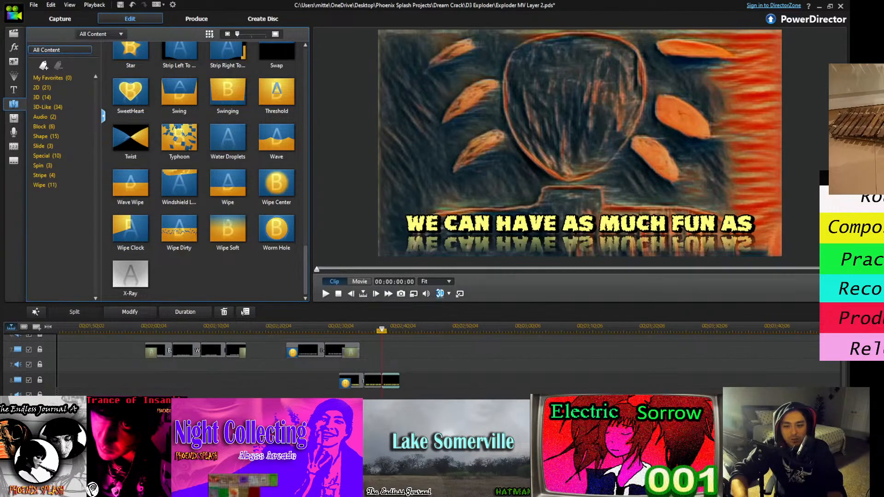
Play the changeover to "We can have as much fun as", then shorten the preceding title and shift this one slightly earlier against it
click(378, 345)
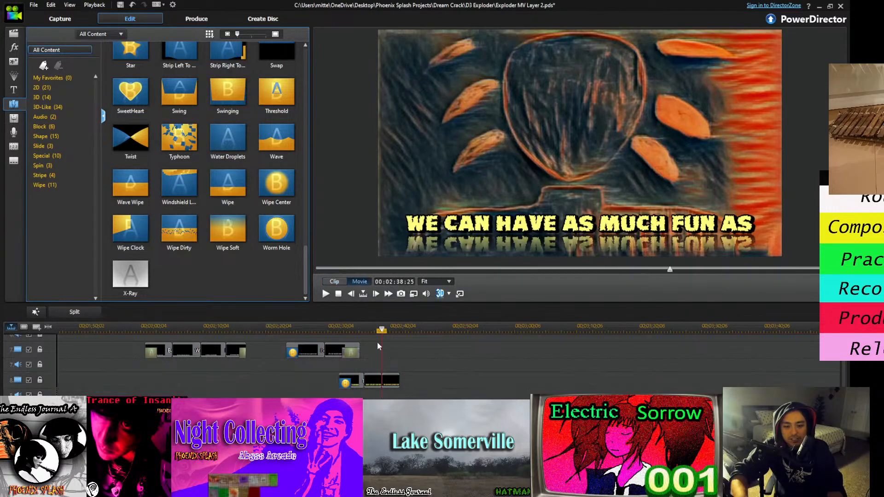
key(space)
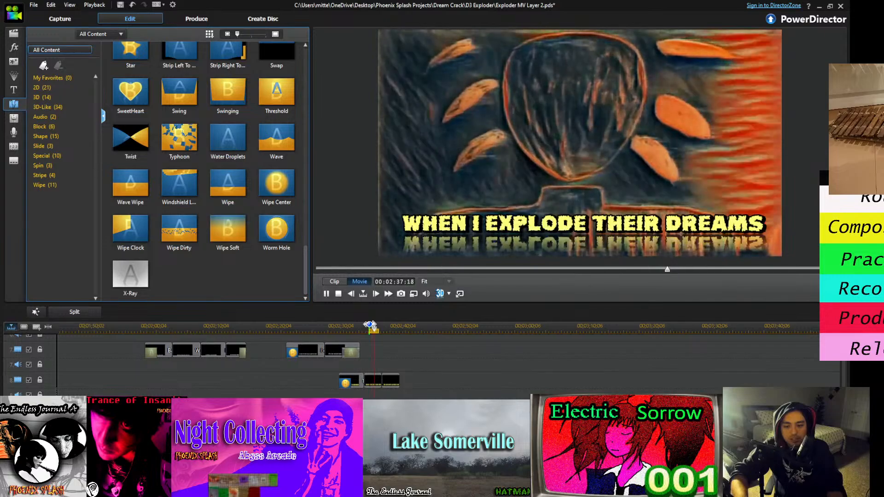
click(394, 381)
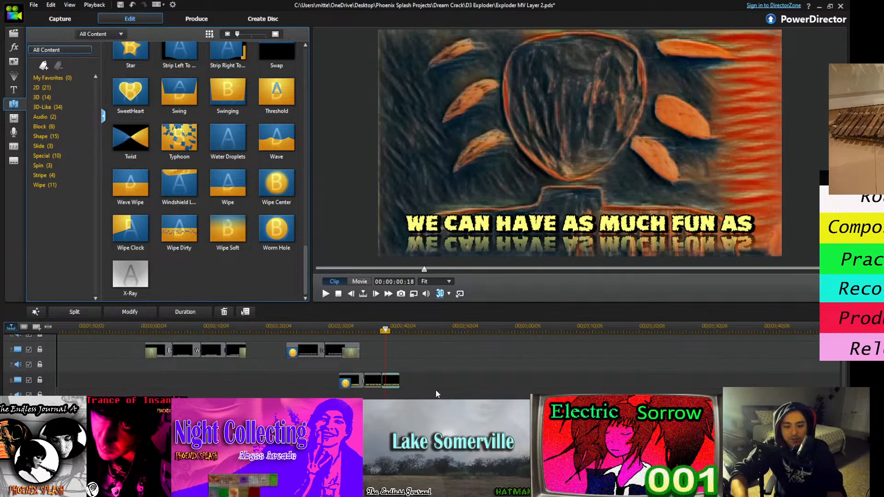
click(402, 347)
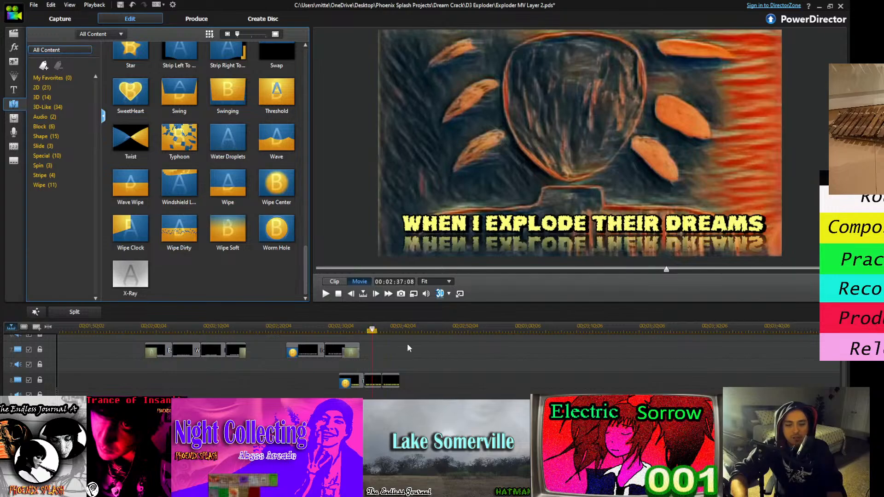
key(space)
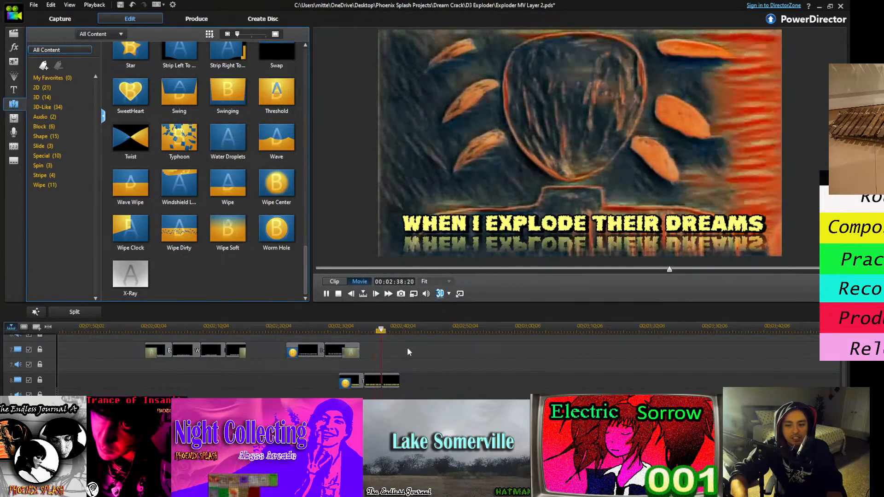
key(space)
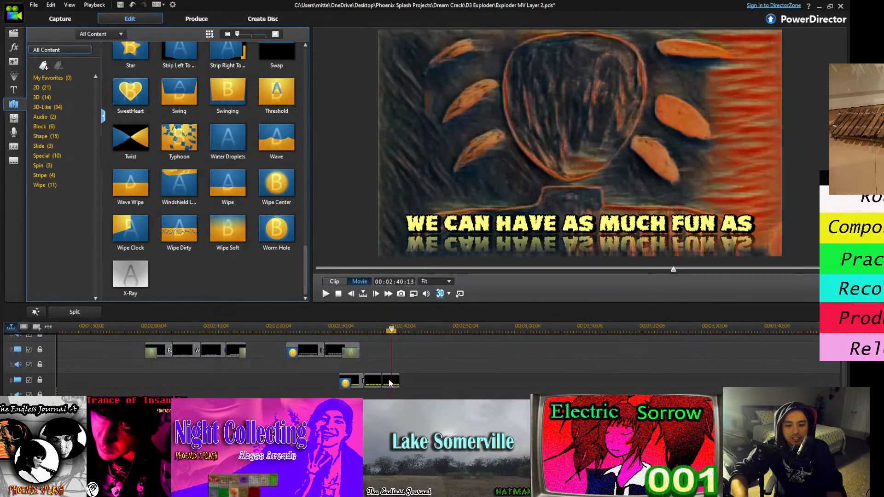
click(390, 384)
click(391, 343)
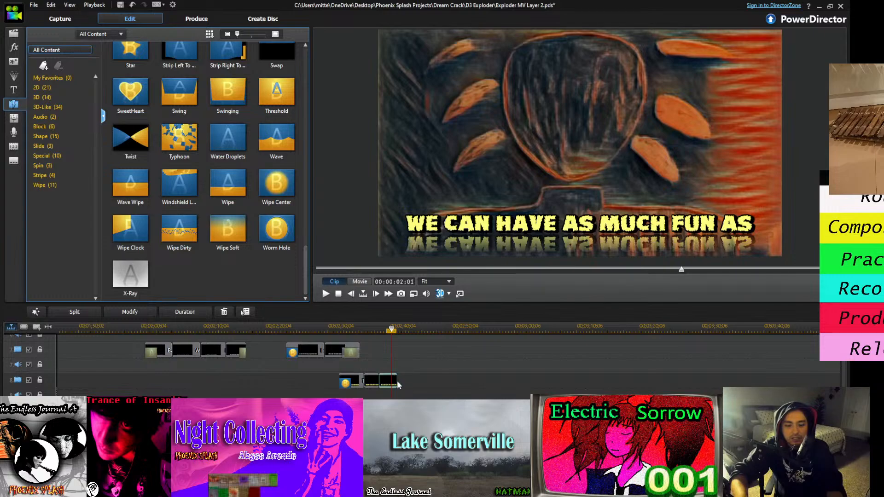
Play back the changeover from "when I explode their dreams" to "We can have as much fun as"
click(375, 328)
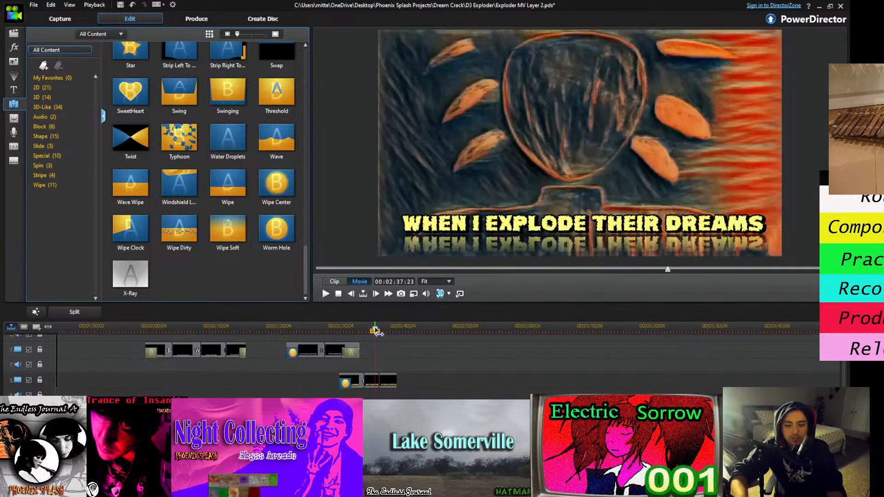
key(space)
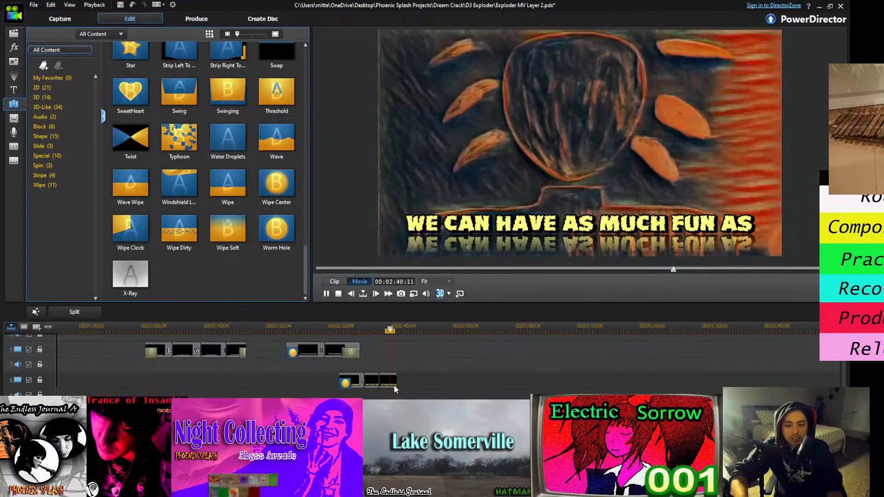
key(space)
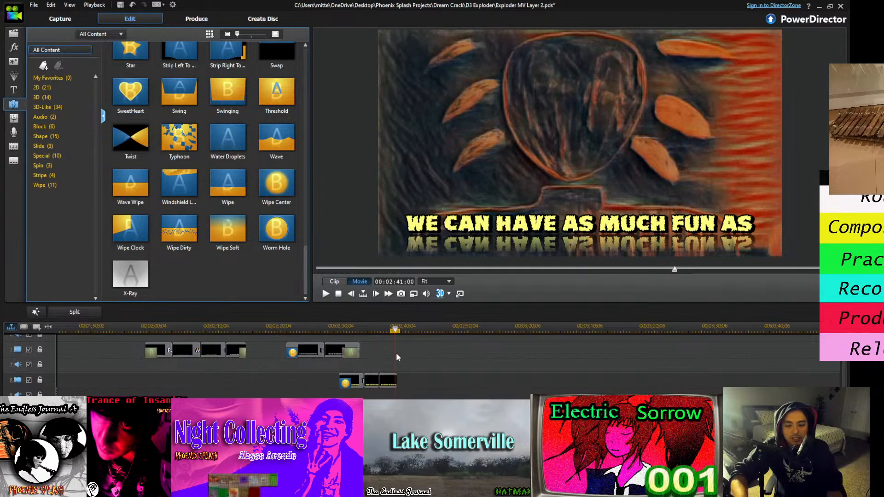
scroll(294, 328, up, 3)
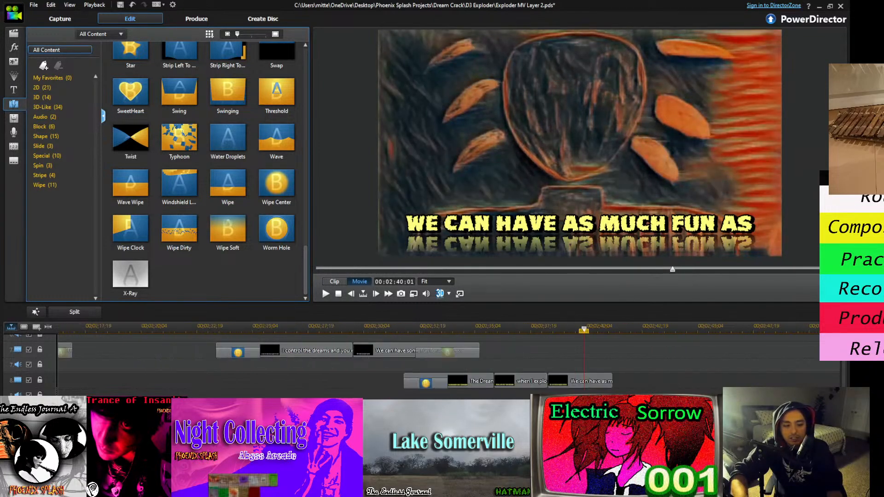
key(space)
key(space)
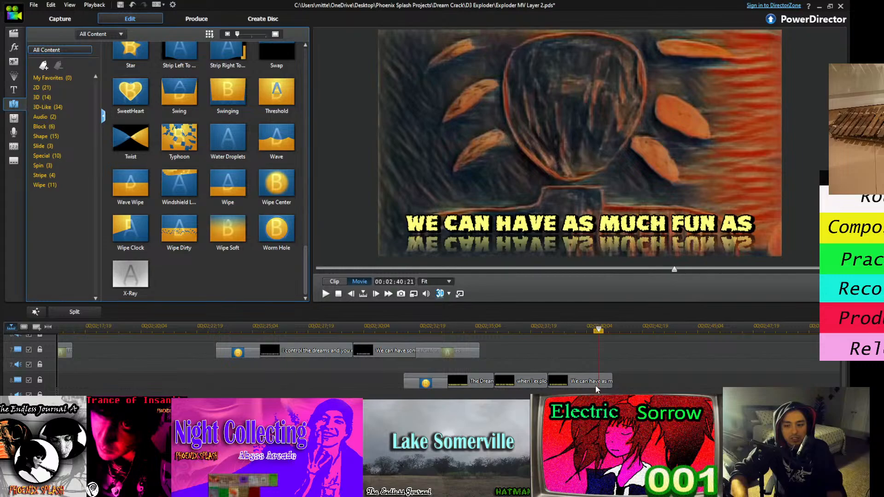
Play the "We can have as much fun as" title to find its cut point and split it at 00:02:40:10
click(569, 330)
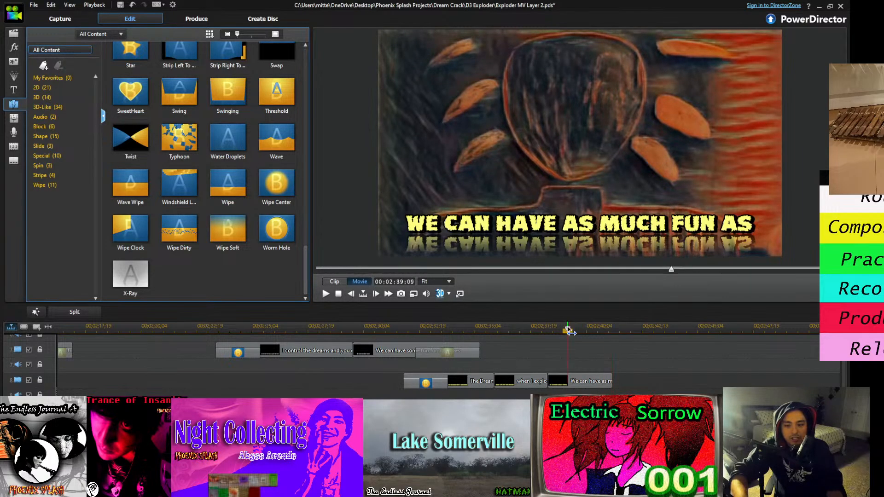
key(space)
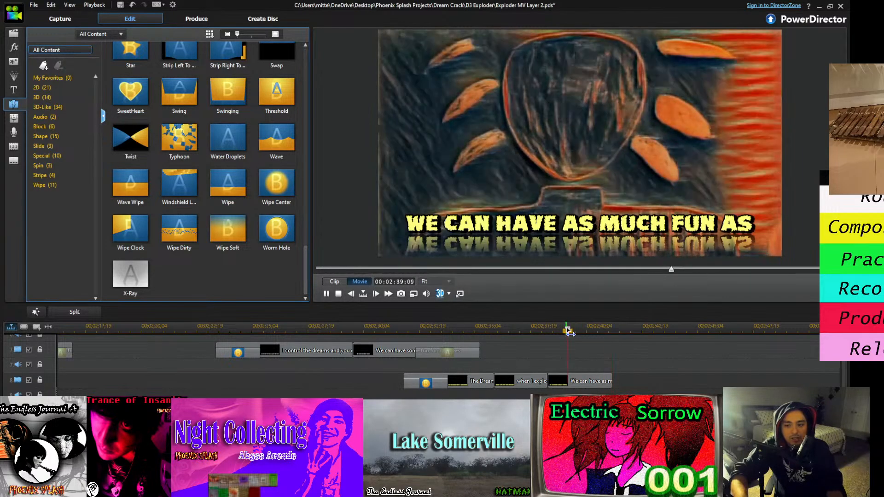
click(590, 383)
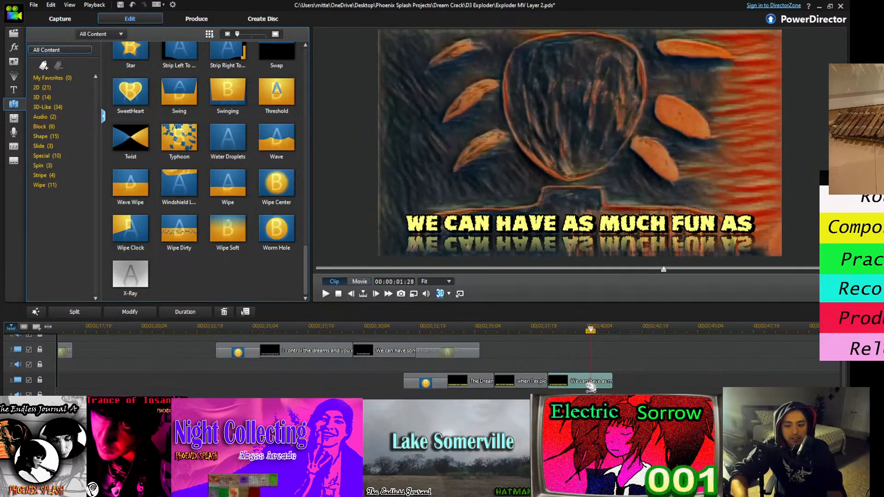
click(75, 312)
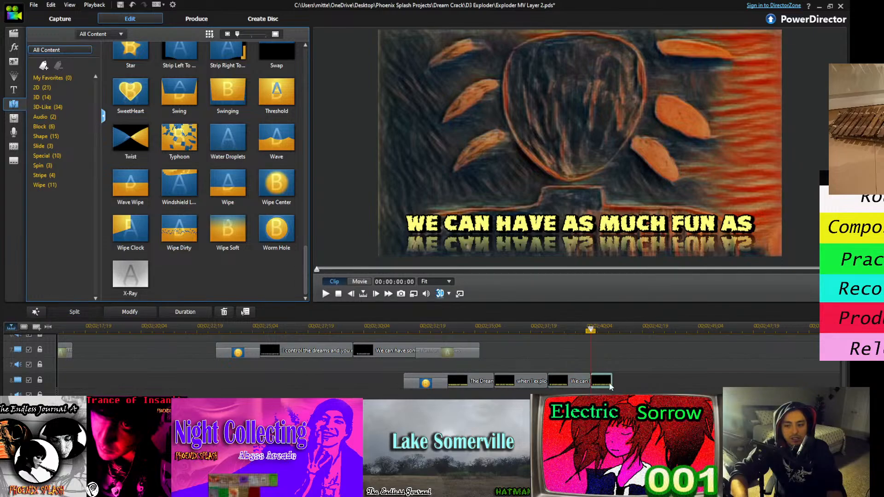
Replace the text of the new last piece with "we'd like", recentre it near the bottom of the frame, and save the title
double_click(602, 381)
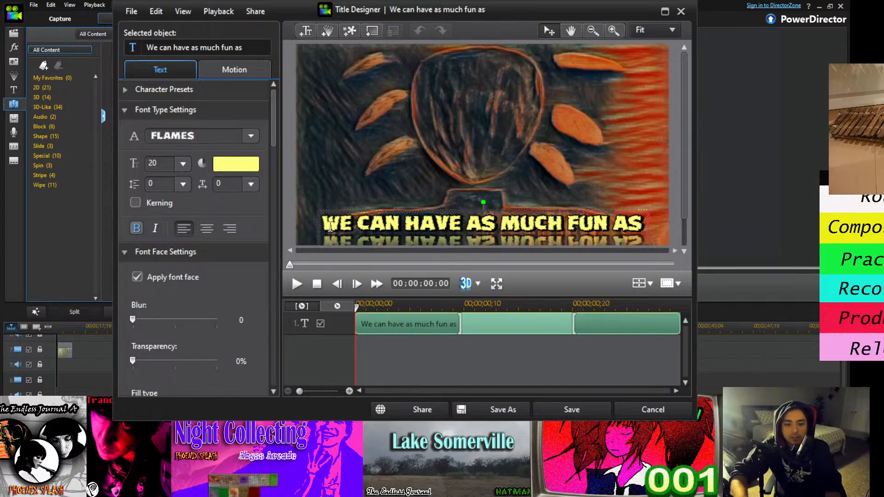
drag(323, 224, 644, 224)
text(we'd like)
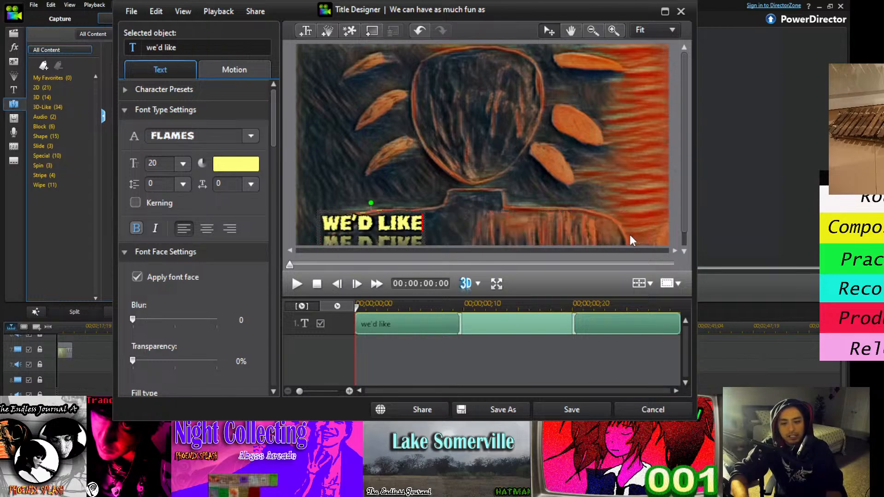
drag(418, 211, 526, 213)
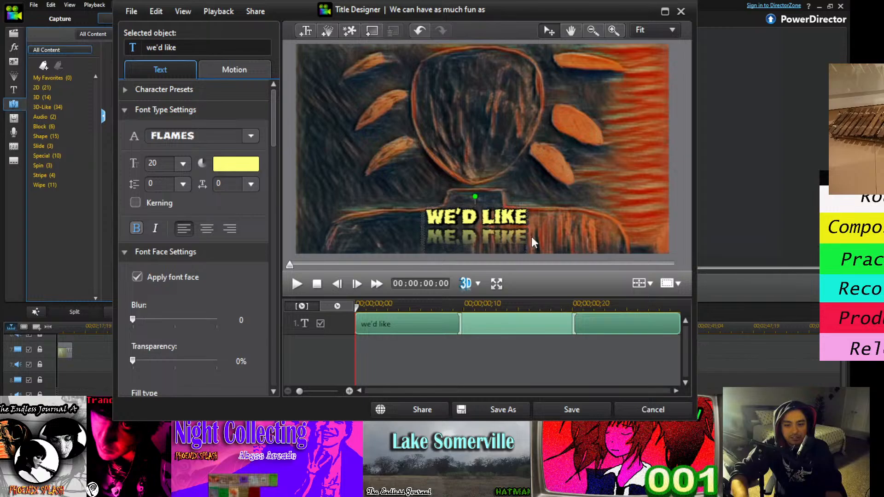
click(572, 410)
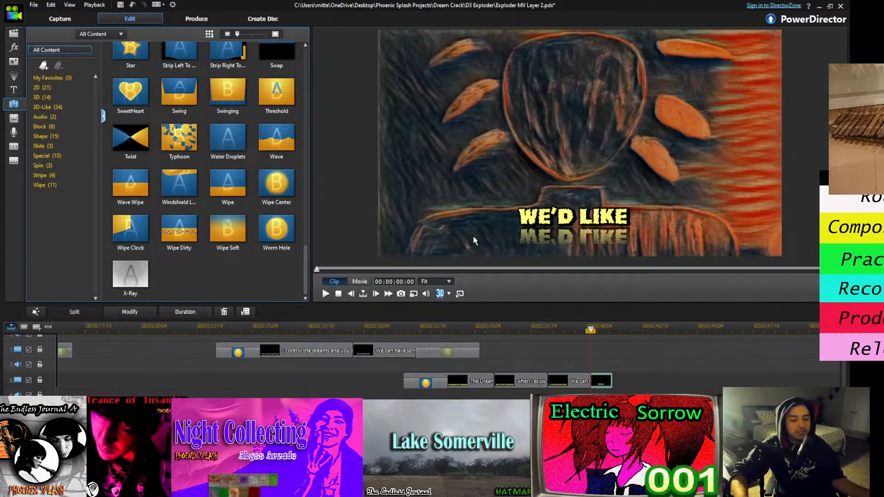
Play back the lyric section from "We can have some fun for ourselves" through the end of "we'd like"
click(625, 371)
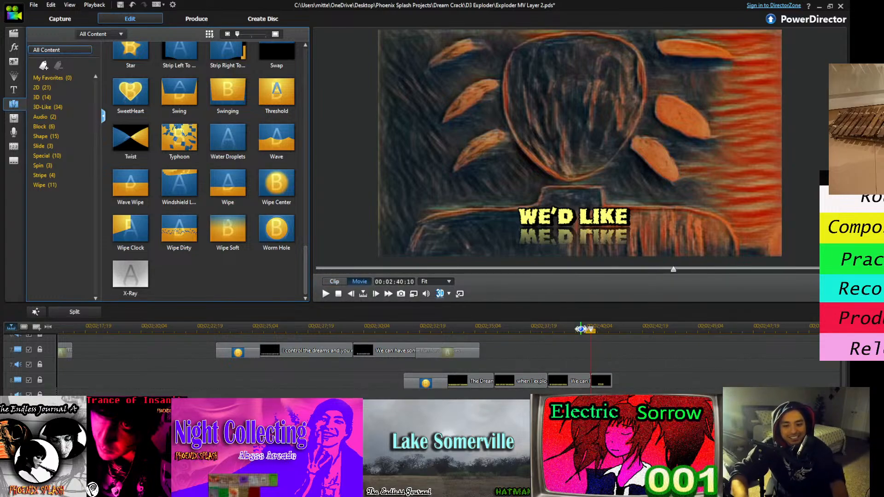
click(581, 329)
click(599, 330)
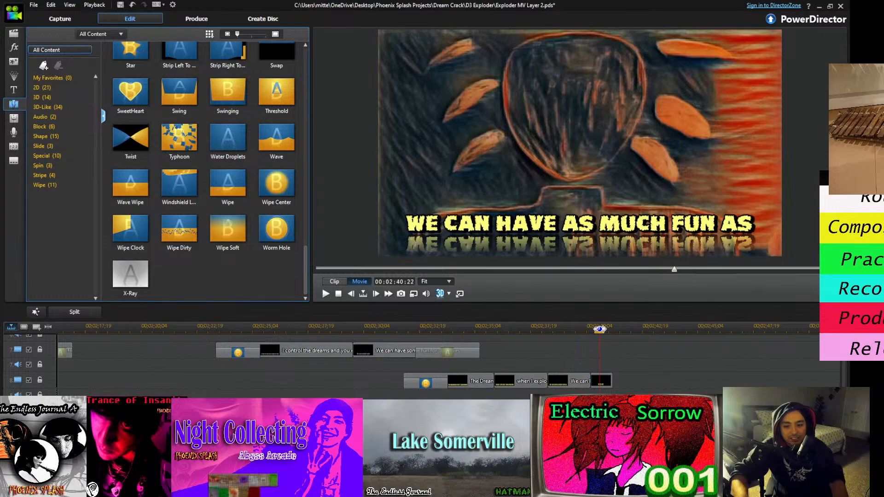
click(368, 381)
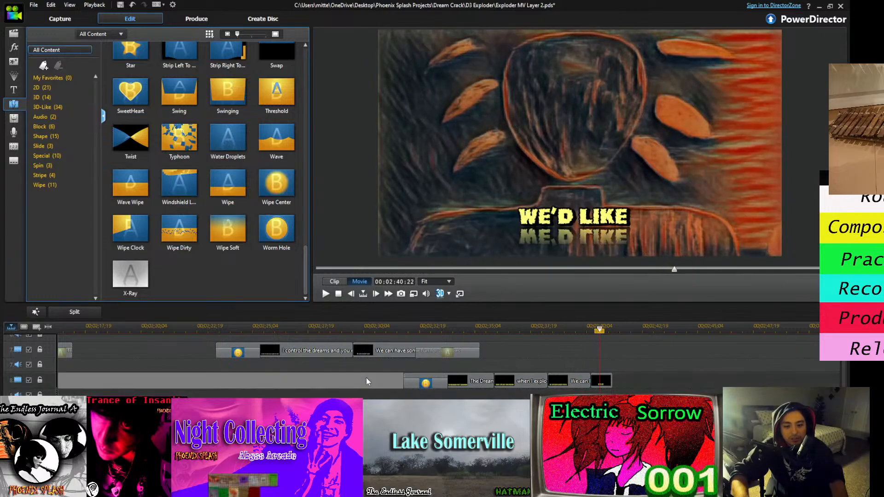
click(389, 330)
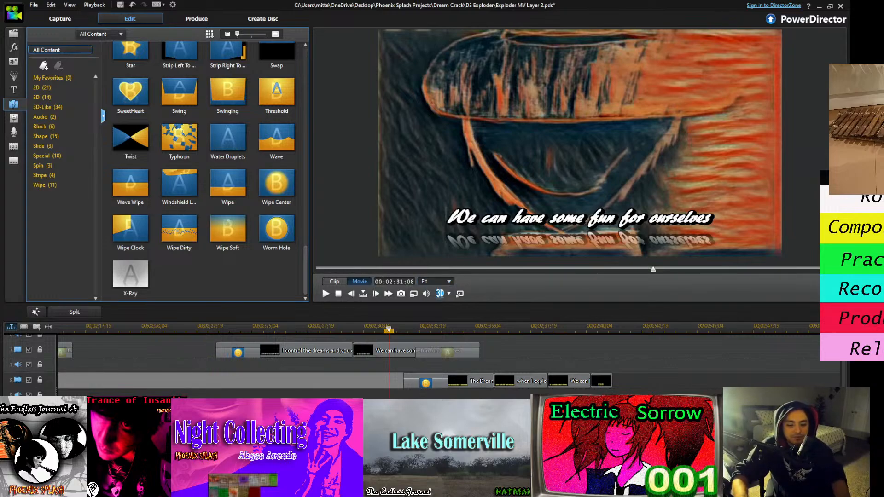
scroll(429, 364, right, 3)
scroll(428, 364, left, 2)
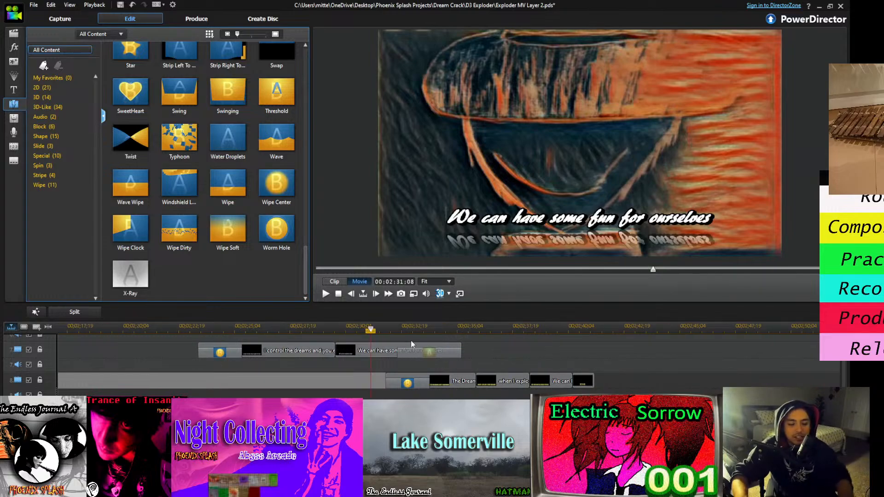
click(396, 329)
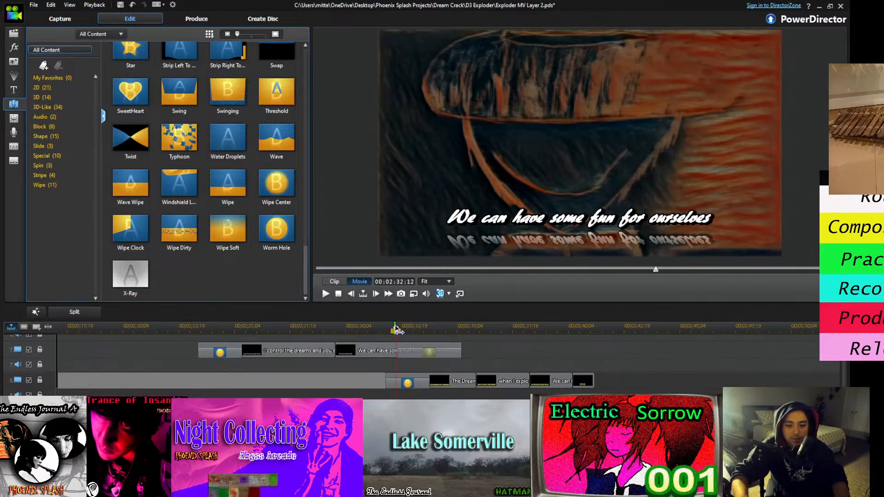
click(390, 329)
key(space)
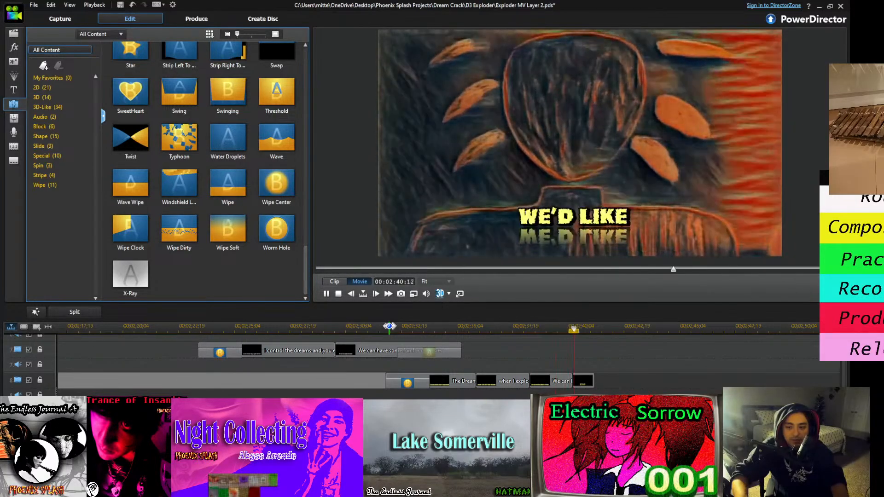
key(space)
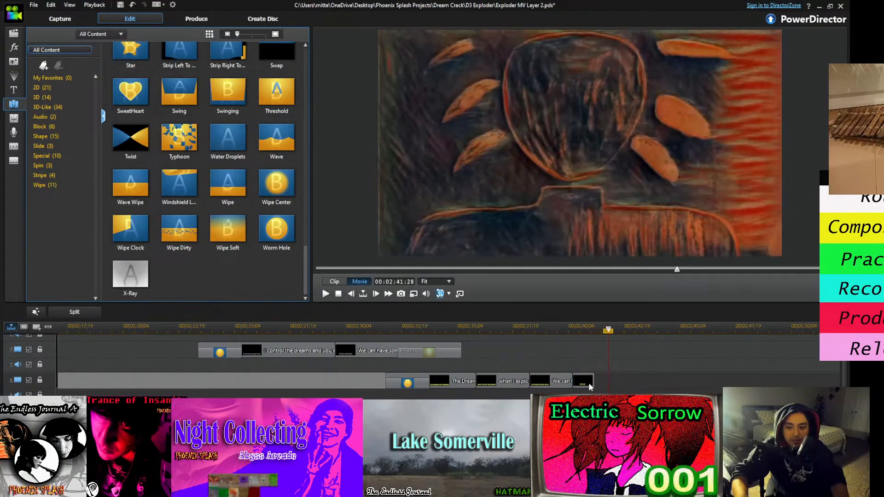
Extend the "we'd like" title to about 2 seconds and add a Wipe Center transition at its end
drag(590, 386, 620, 383)
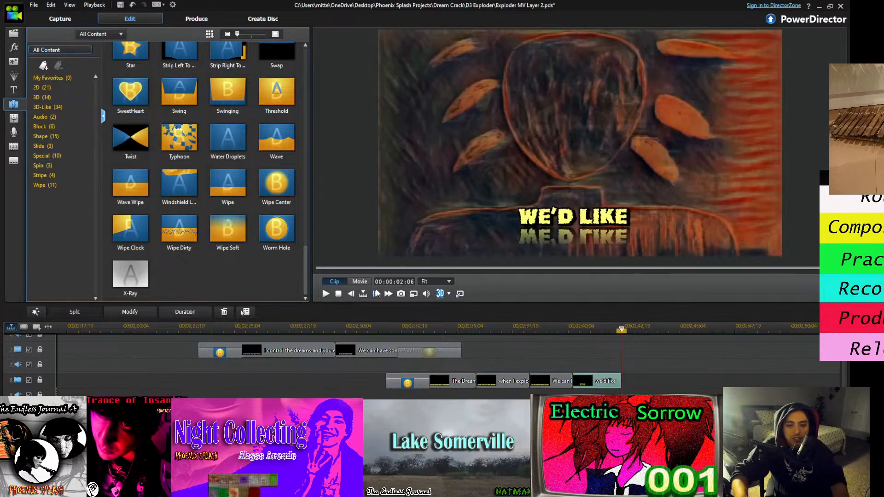
drag(277, 183, 611, 383)
click(656, 366)
Play past the end of "we'd like", then replay the whole yellow lyric section from its opening transition
key(space)
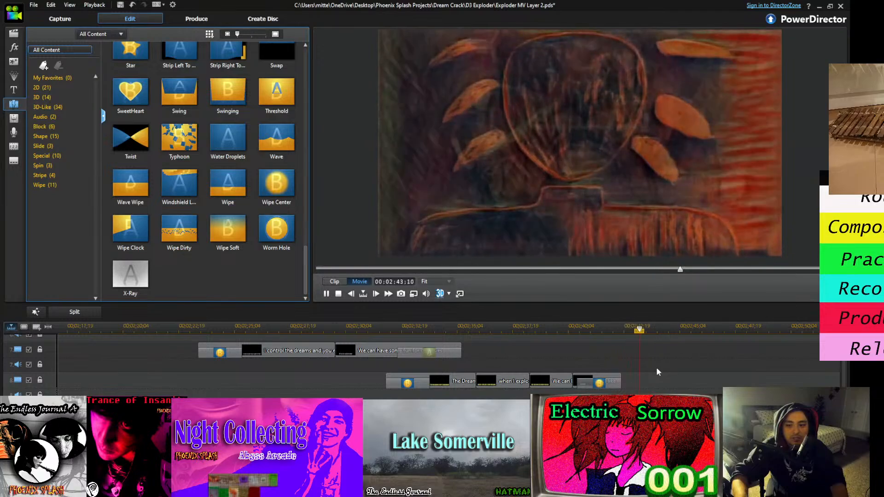
key(space)
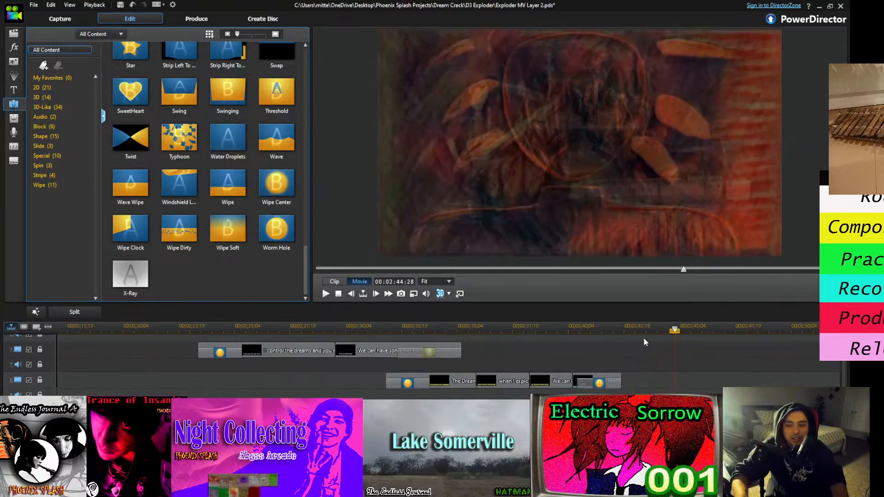
click(628, 328)
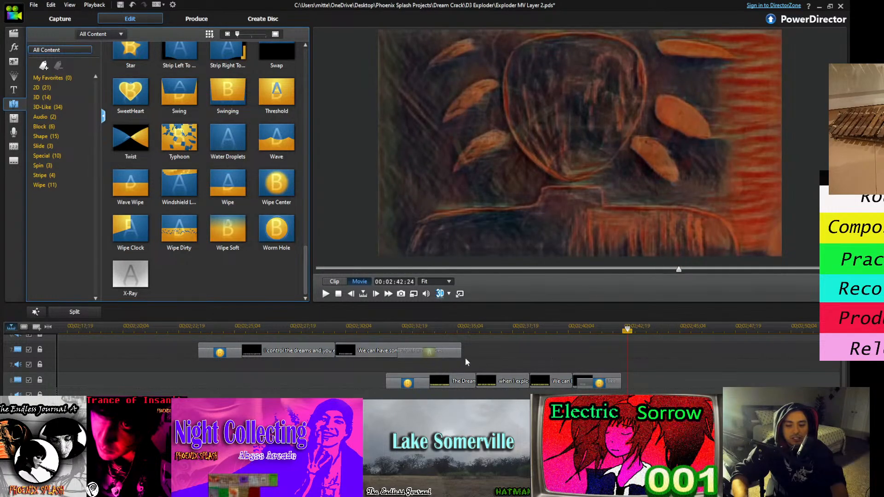
click(406, 330)
key(space)
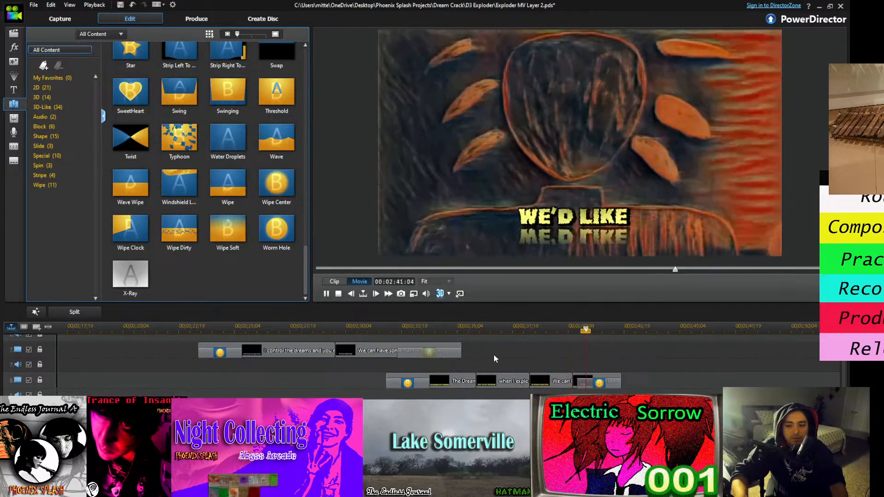
key(space)
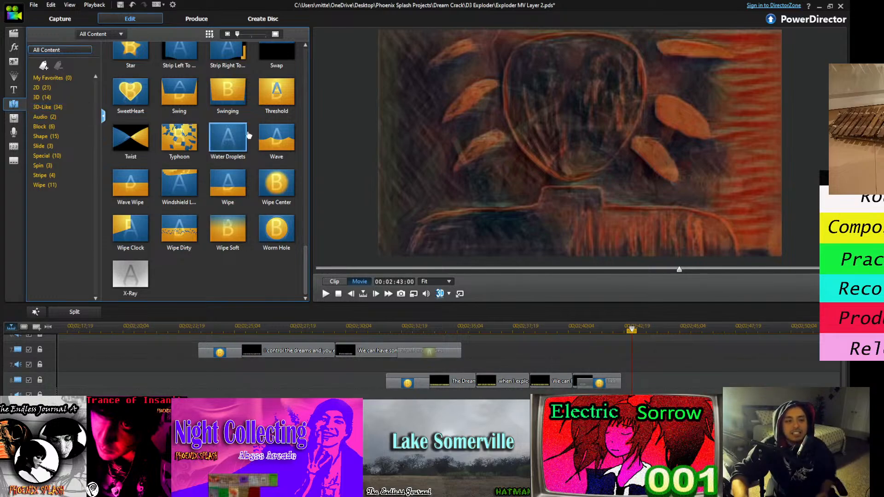
Add the custom composer-and-performer credit title at 00:02:43:00 on the same track, after "we'd like"
click(19, 93)
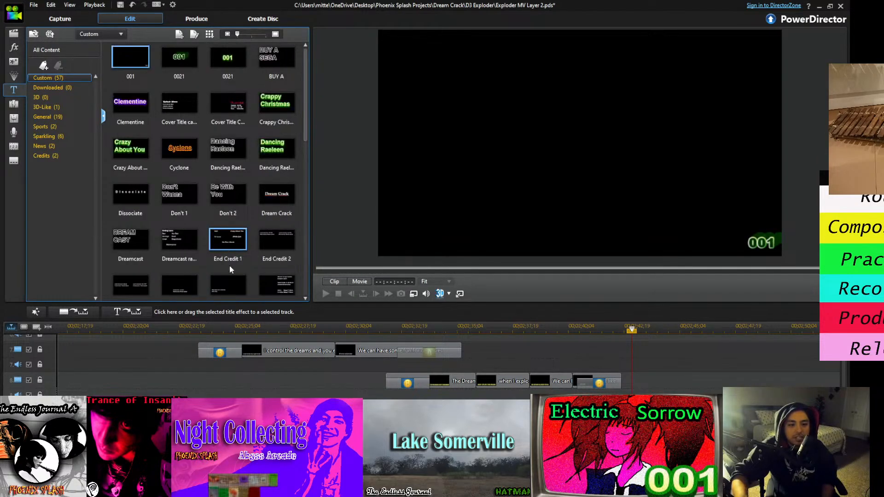
click(184, 289)
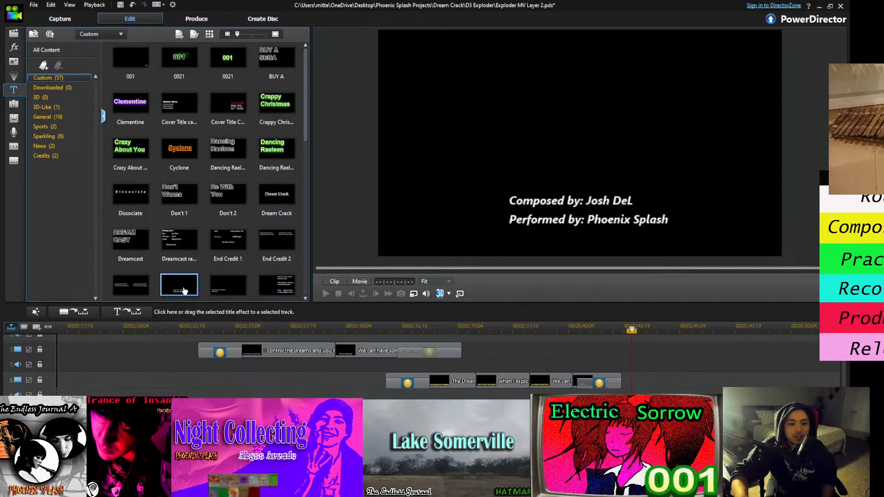
drag(358, 318, 645, 385)
click(645, 384)
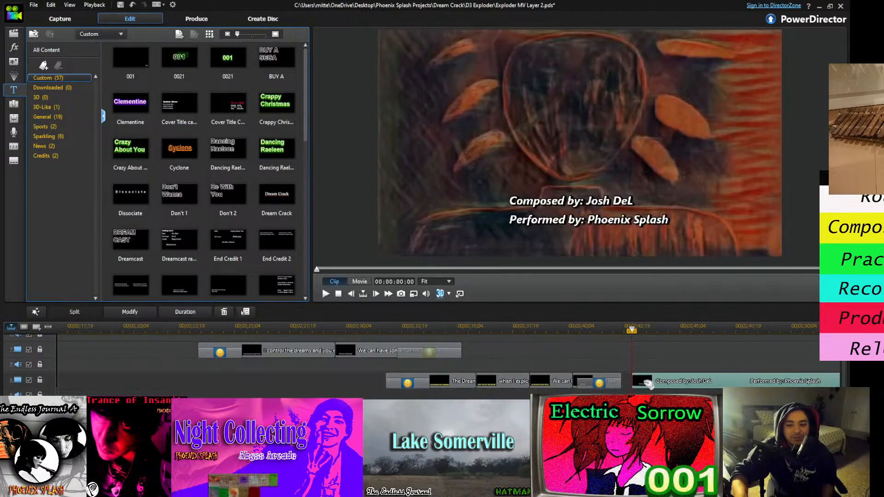
Open the composer-and-performer credit title after "we'd like" for editing and set both of its lines in the Lugger font
double_click(645, 384)
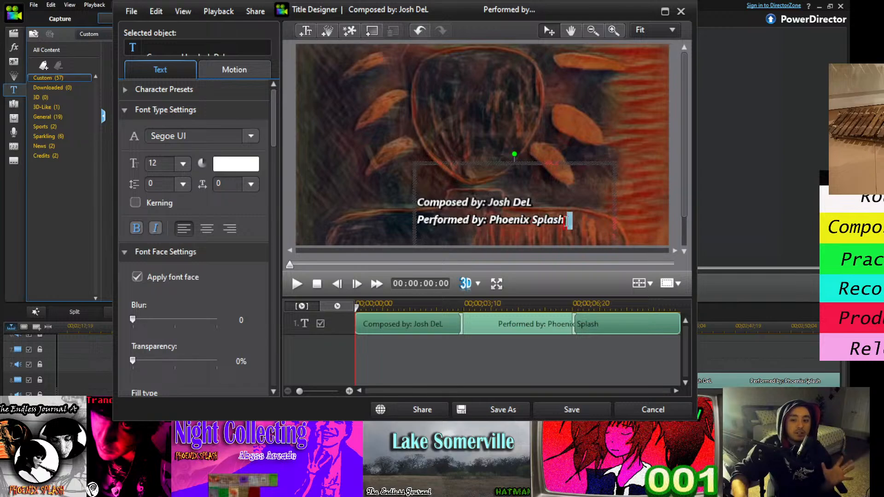
drag(567, 220, 399, 197)
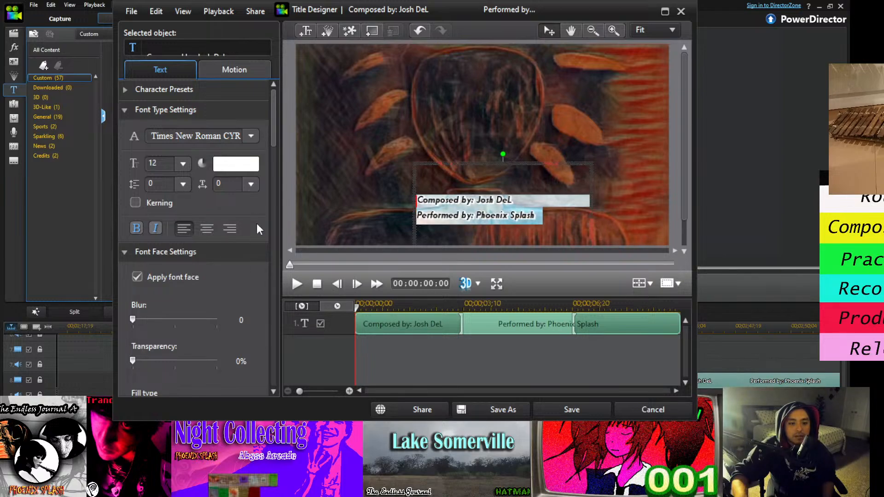
click(187, 187)
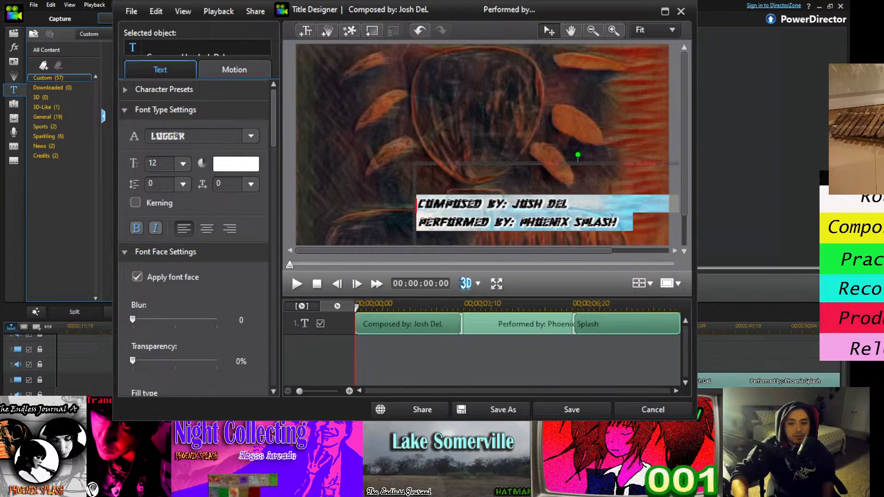
click(628, 220)
drag(620, 223, 421, 205)
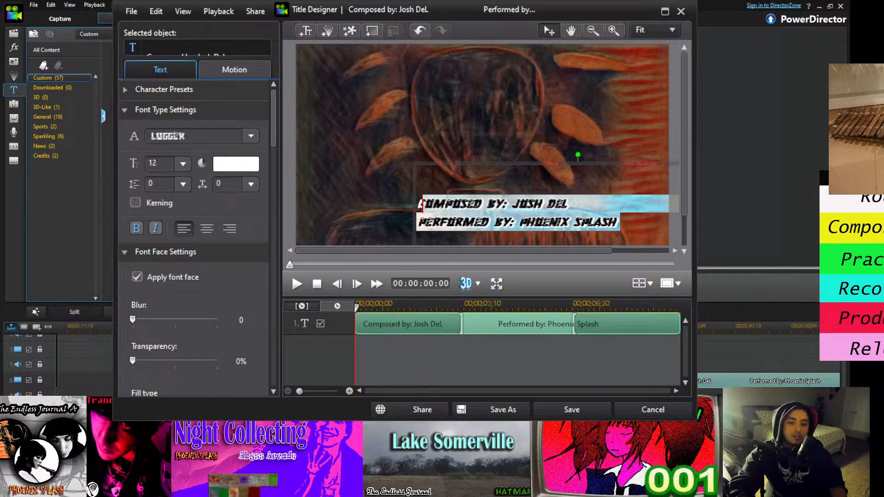
Try replacing the credit text with "10" after its first letter, clearing and re-entering the digits
key(BackSpace)
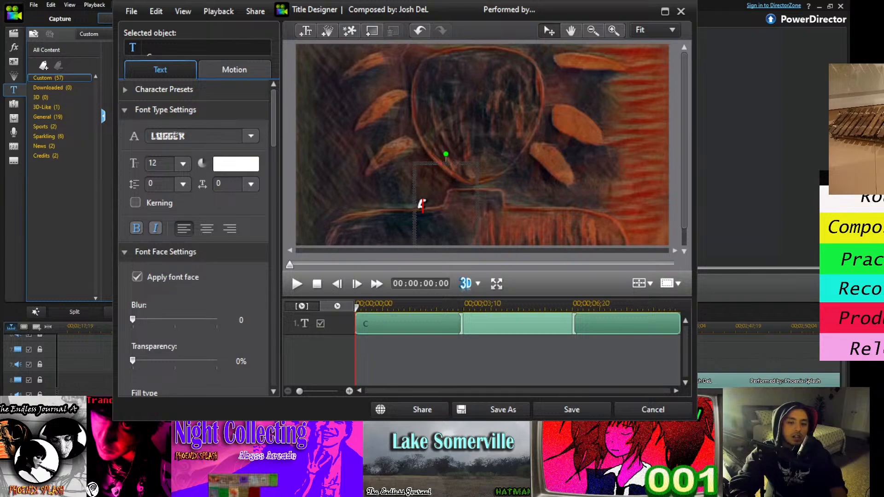
text(10)
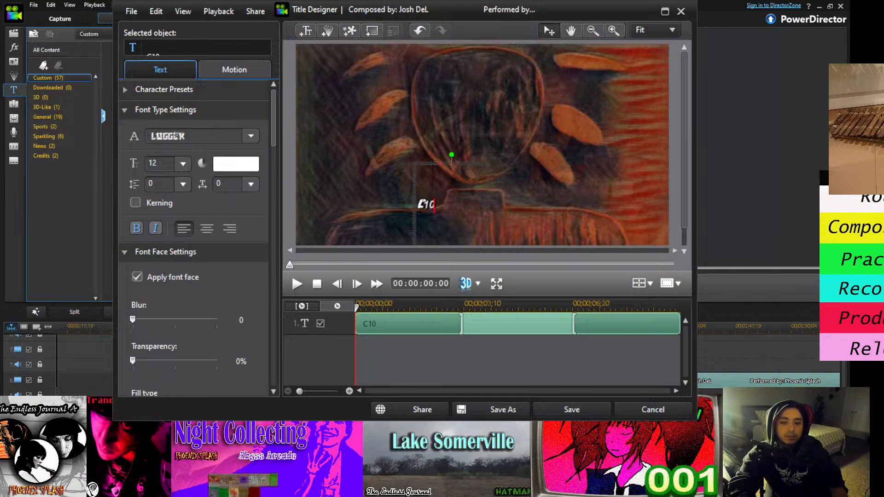
key(BackSpace)
key(BackSpace)
text(1)
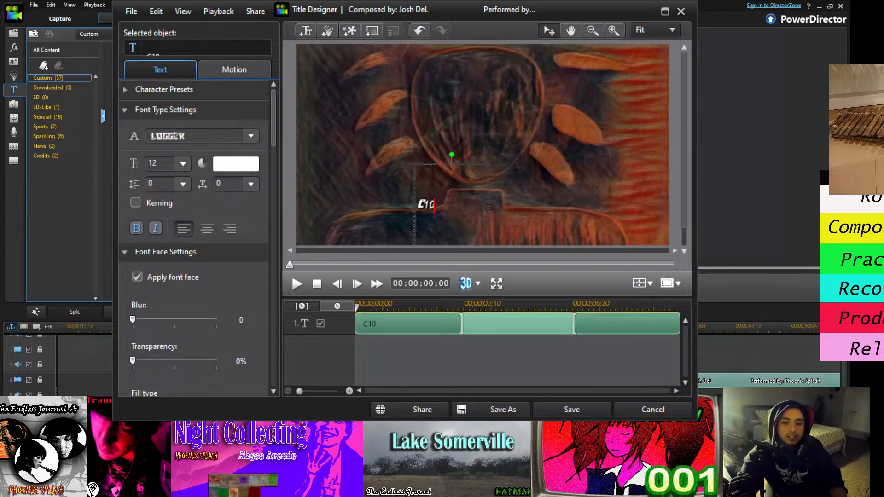
key(BackSpace)
text(1)
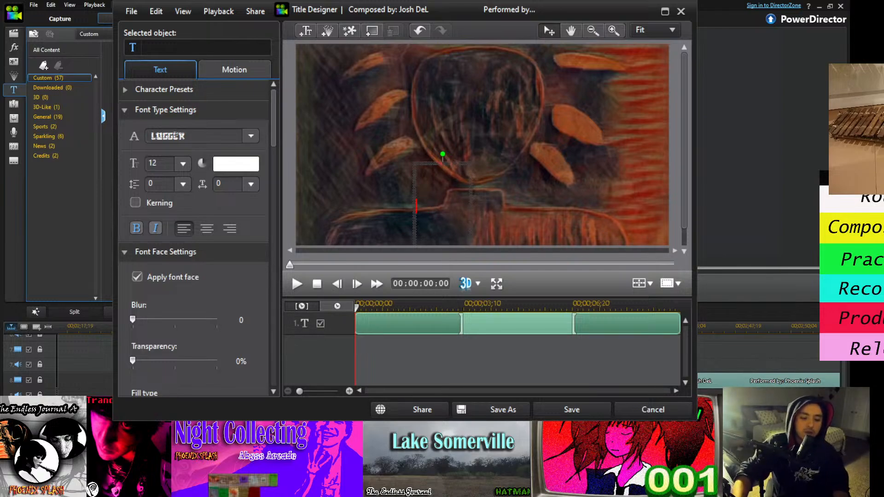
Undo the last text edits in the title
key(ctrl+z)
key(ctrl+z)
key(ctrl+z)
key(ctrl+z)
key(ctrl+z)
key(ctrl+z)
key(ctrl+z)
key(ctrl+z)
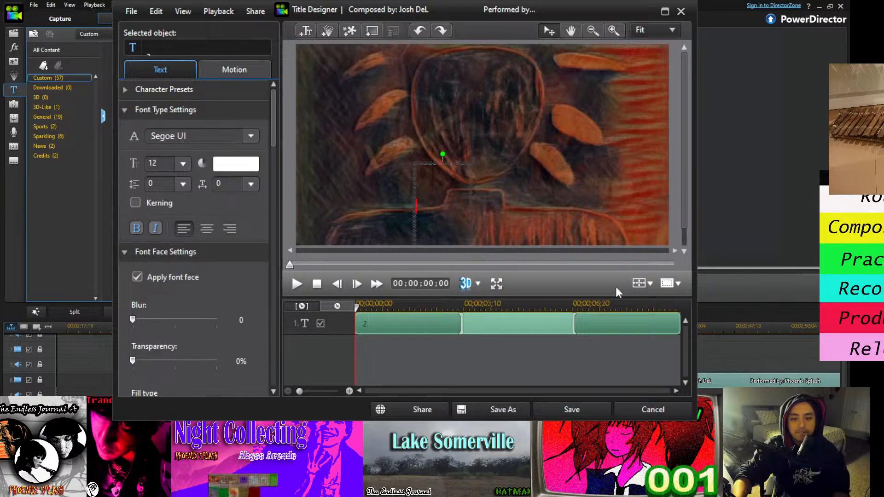
key(ctrl+z)
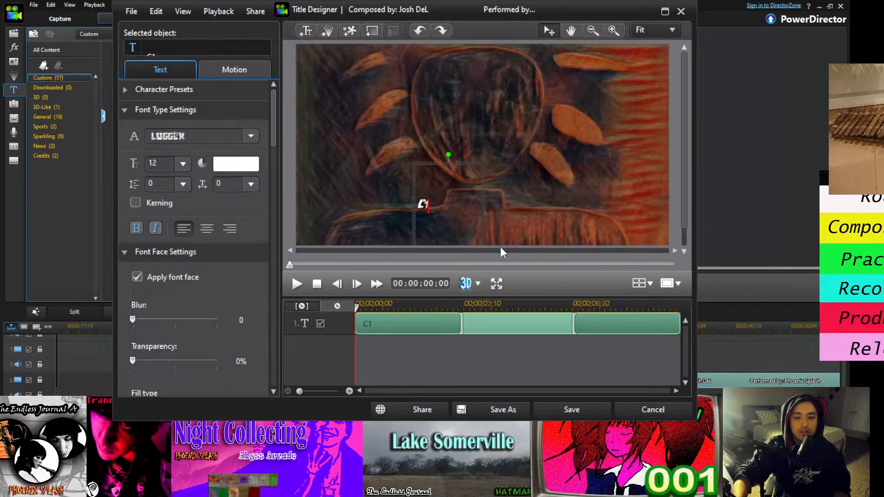
Add the sample digits 12334352 to the title text and preview different fonts on them
text(12334352)
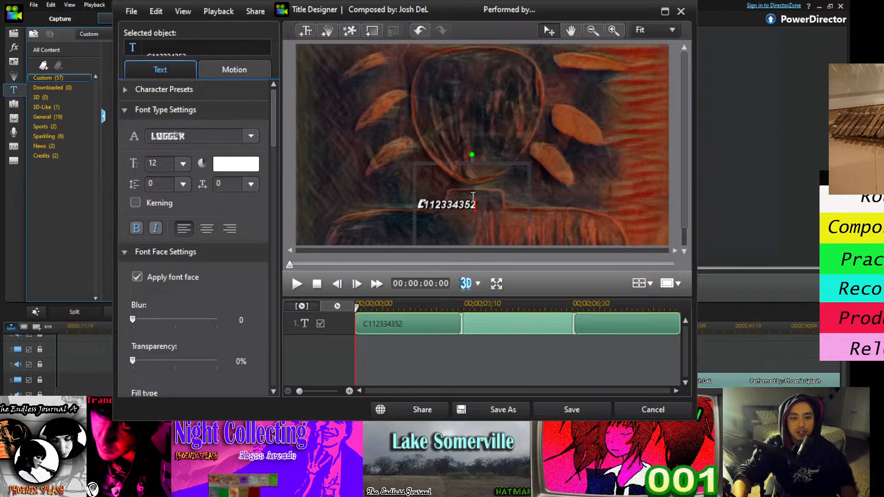
drag(484, 206, 417, 204)
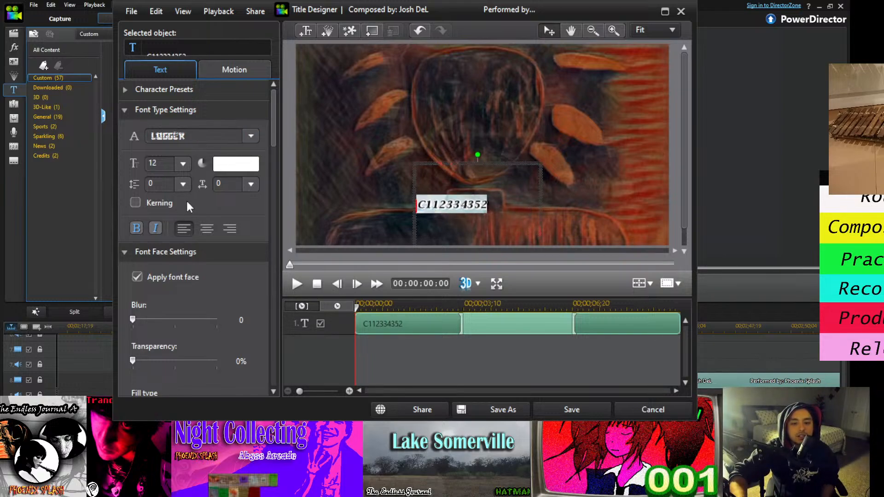
click(184, 229)
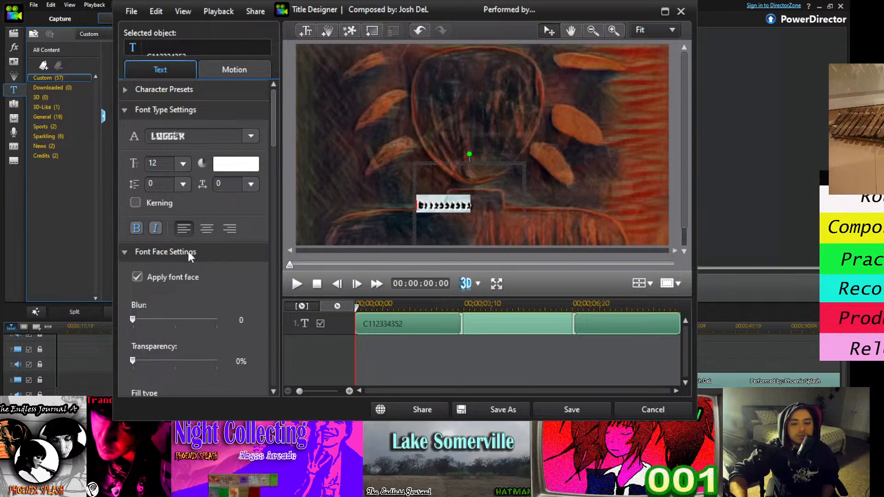
Replace the sample digits with "10", enlarge it, and move it to the middle of the frame over the figure's head
key(Down)
key(BackSpace)
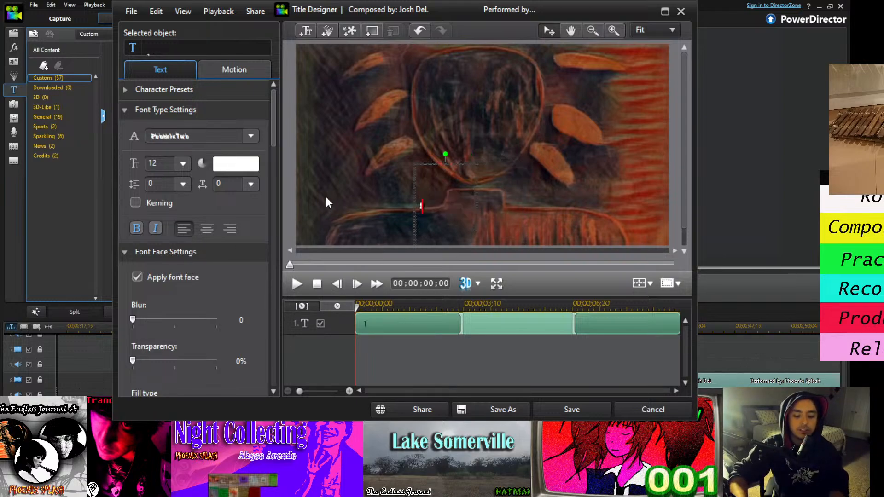
text(10)
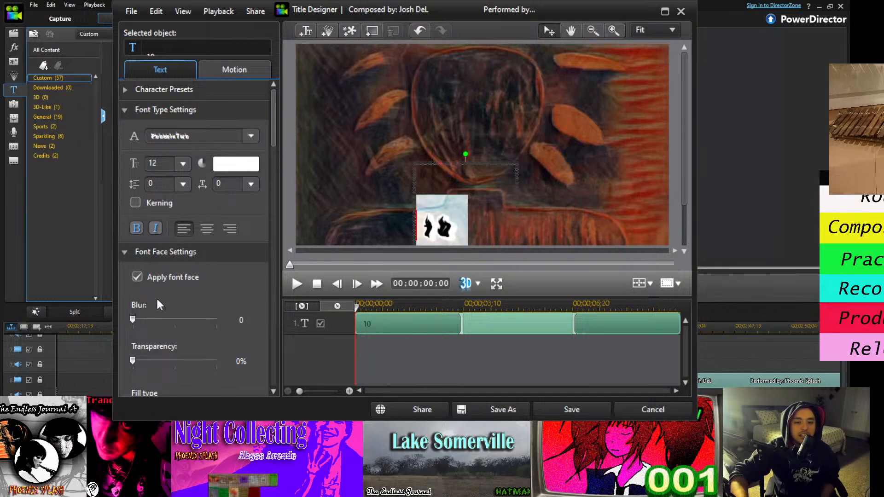
key(Down)
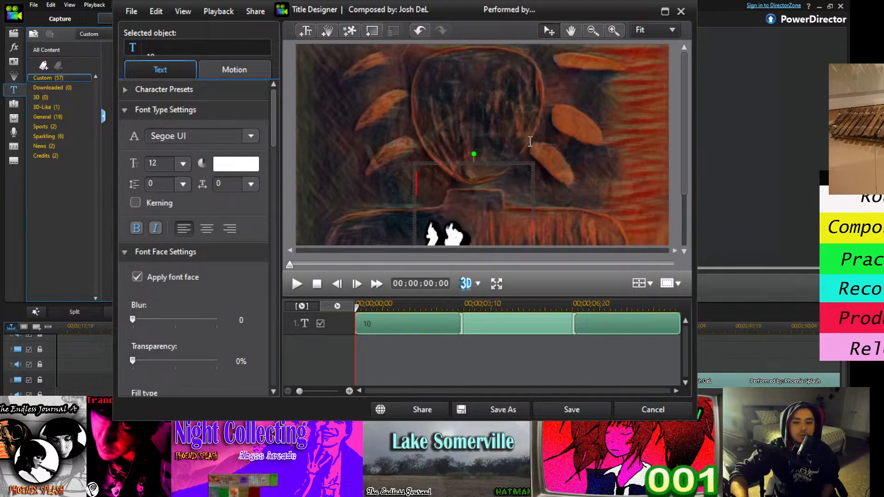
drag(532, 169, 559, 69)
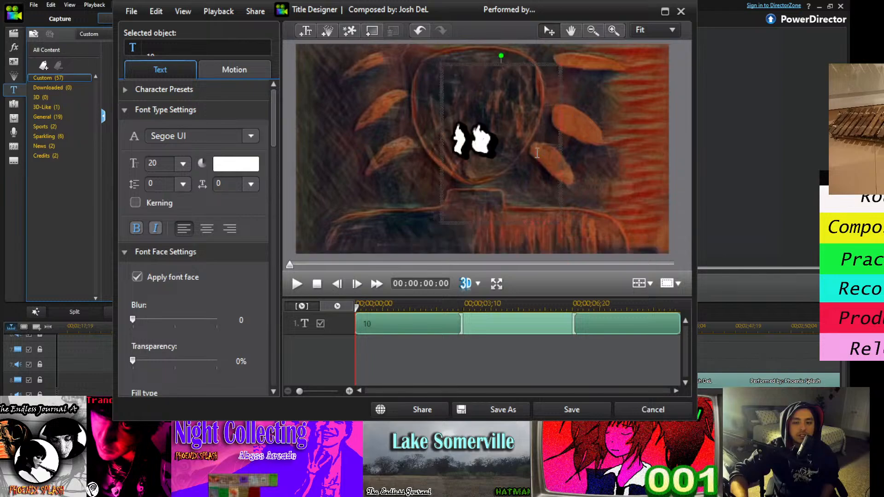
double_click(456, 148)
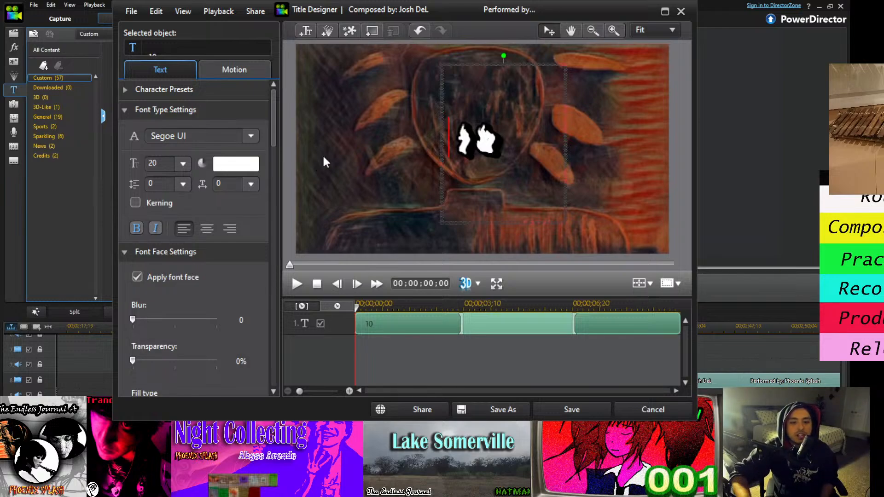
Set the "10" to size 48, preview fonts on it, and turn off its italic style
drag(506, 140, 459, 139)
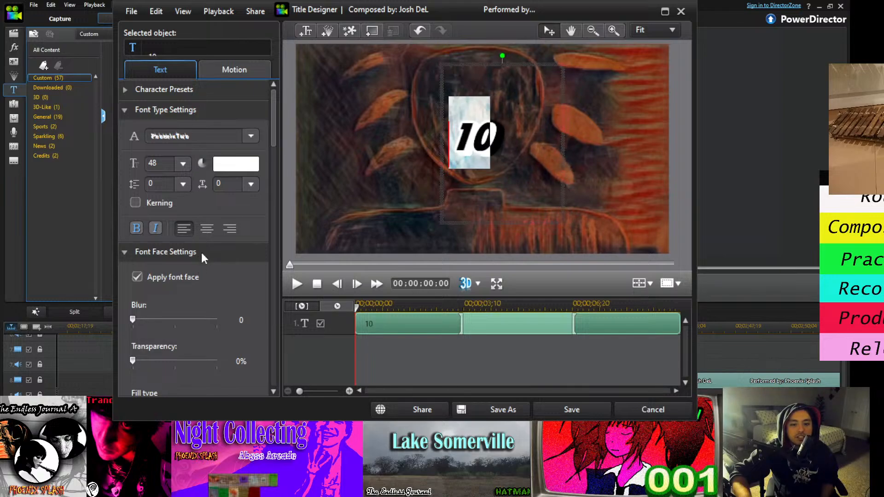
key(Down)
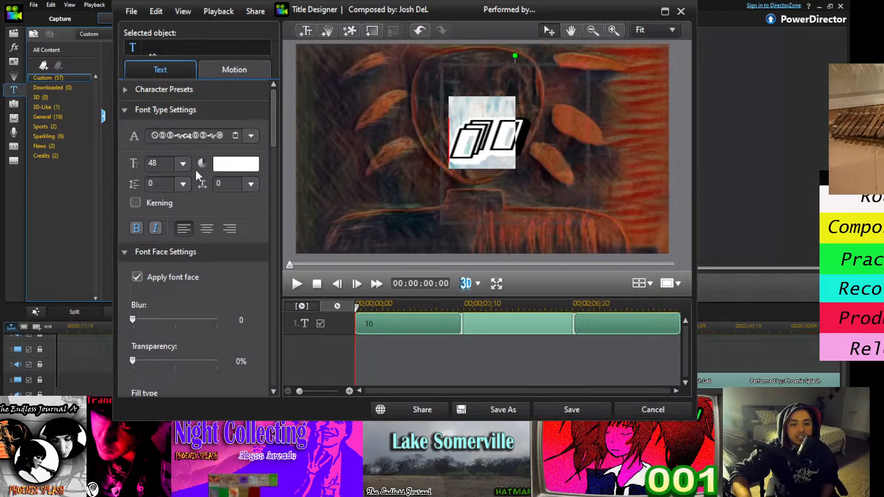
click(155, 228)
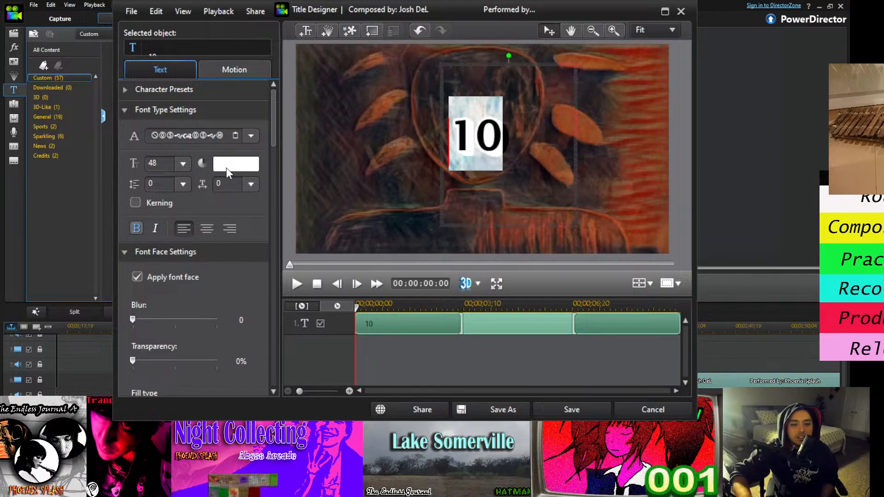
Compare a series of fonts on the "10" and try Franklin Gothic Heavy
key(Down)
key(Down)
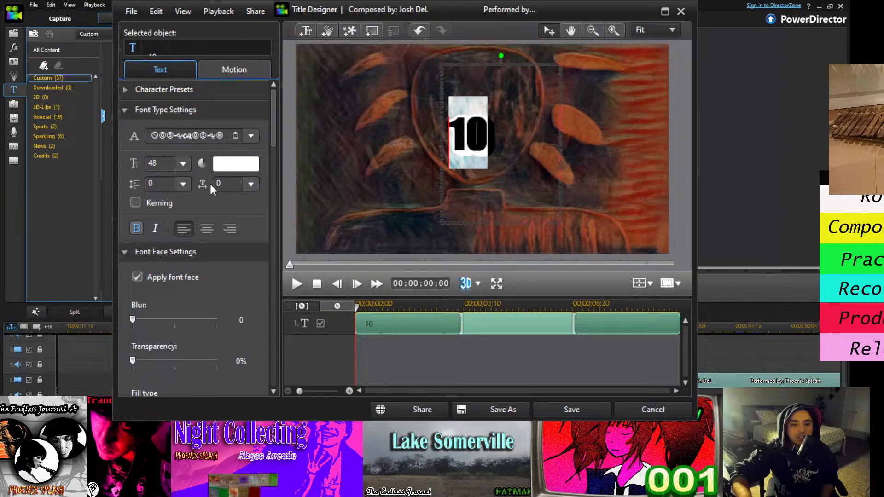
key(Down)
key(Down)
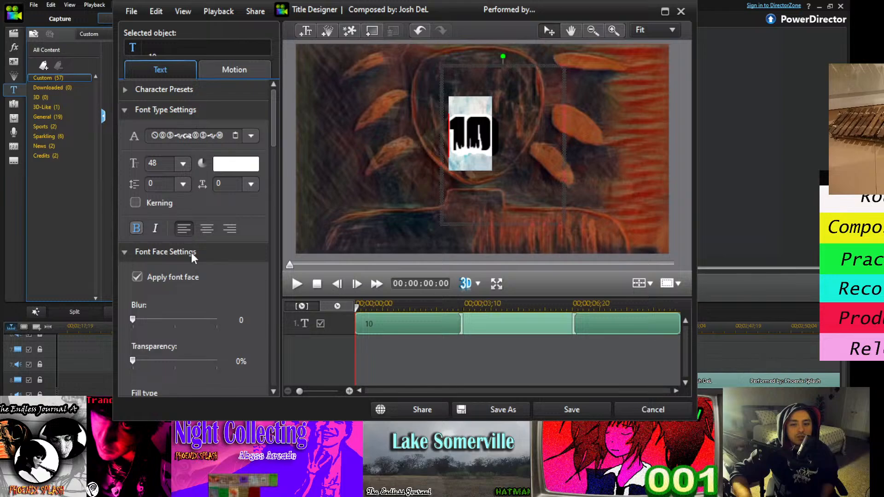
key(Up)
key(Up)
key(Down)
key(Down)
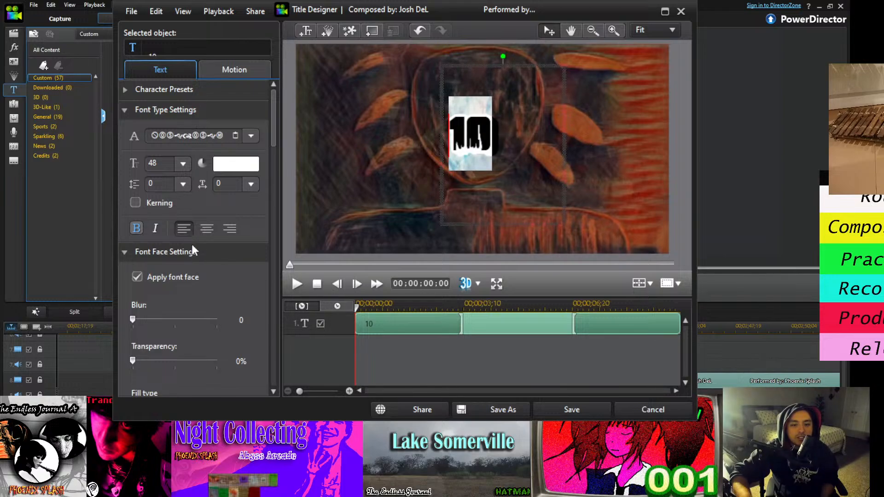
key(Up)
key(Up)
key(Down)
key(Down)
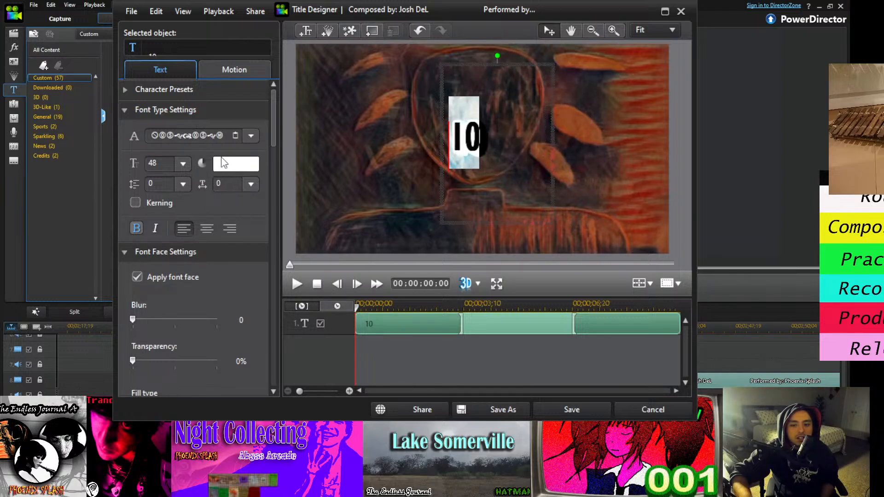
key(Up)
key(Up)
key(Up)
key(Up)
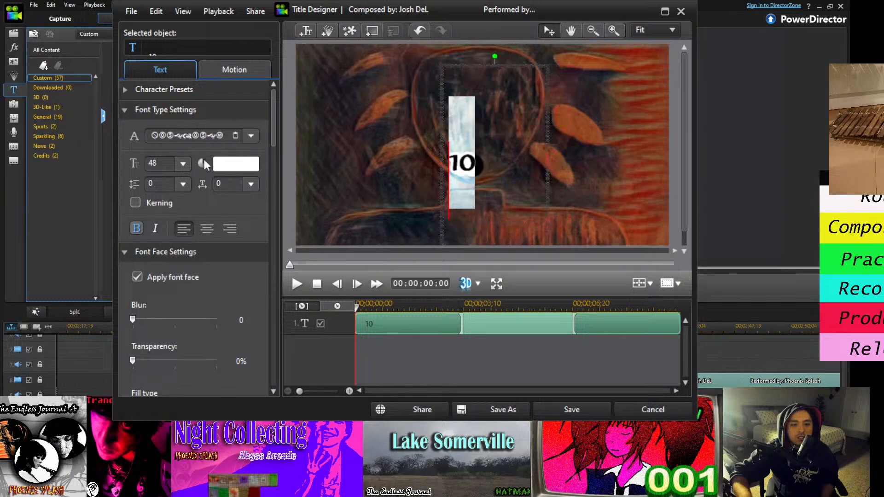
key(Up)
key(Up)
key(Up)
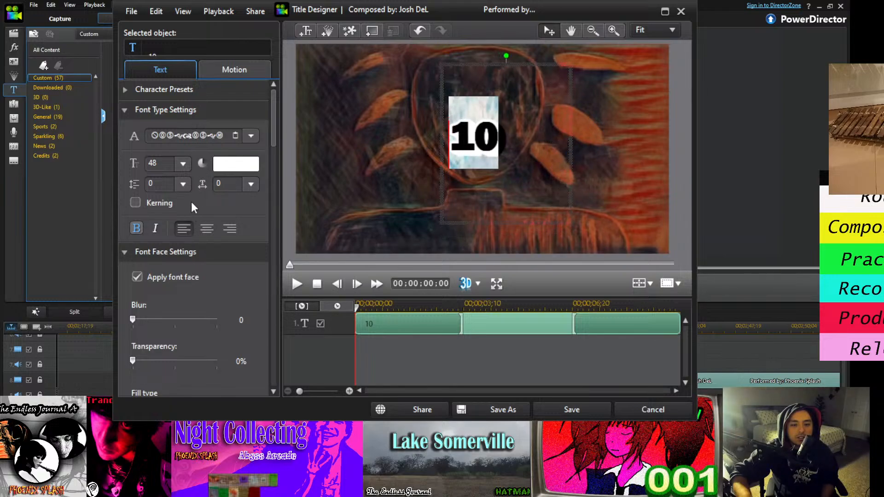
click(440, 144)
click(507, 140)
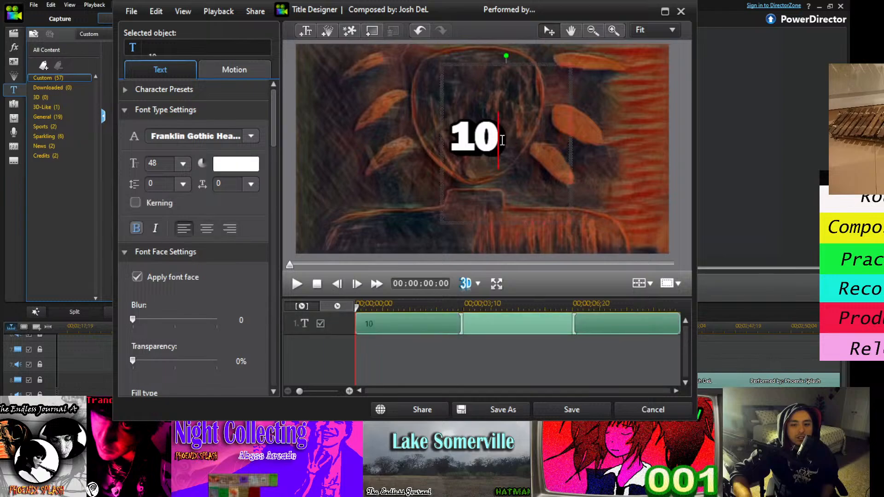
click(504, 139)
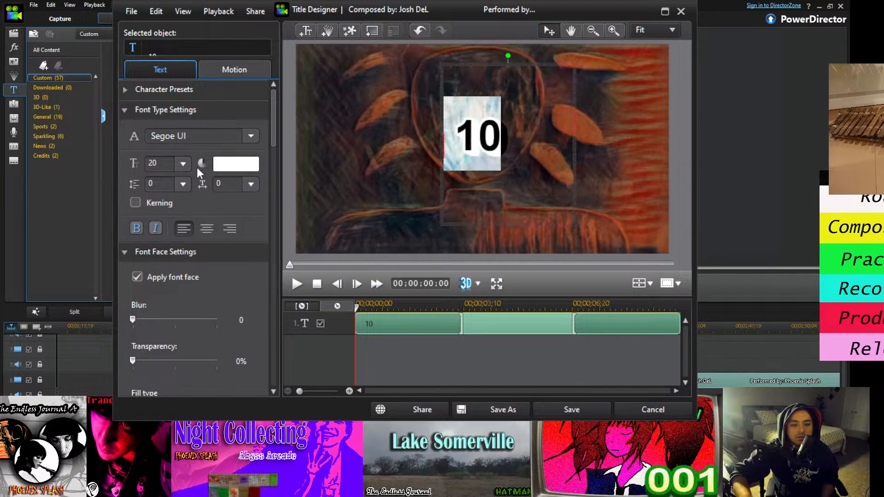
Set the "10" in the Guevara font and color it pale yellow
key(l)
click(487, 124)
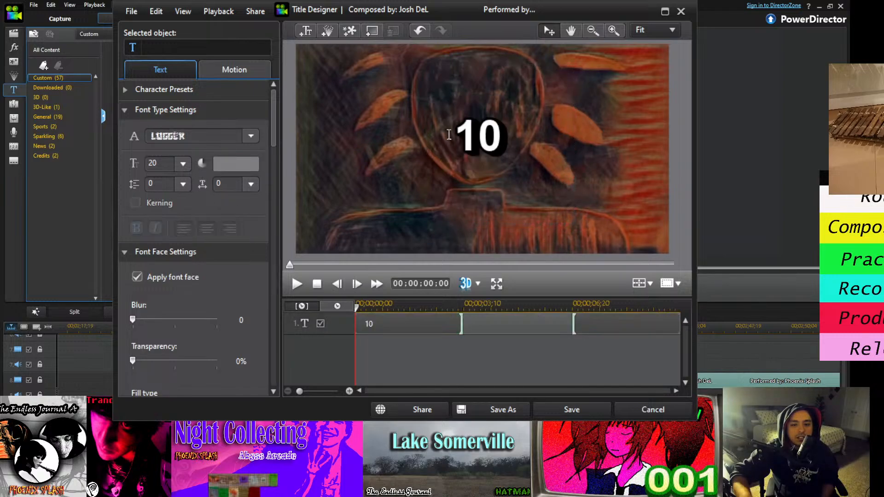
drag(504, 129, 290, 157)
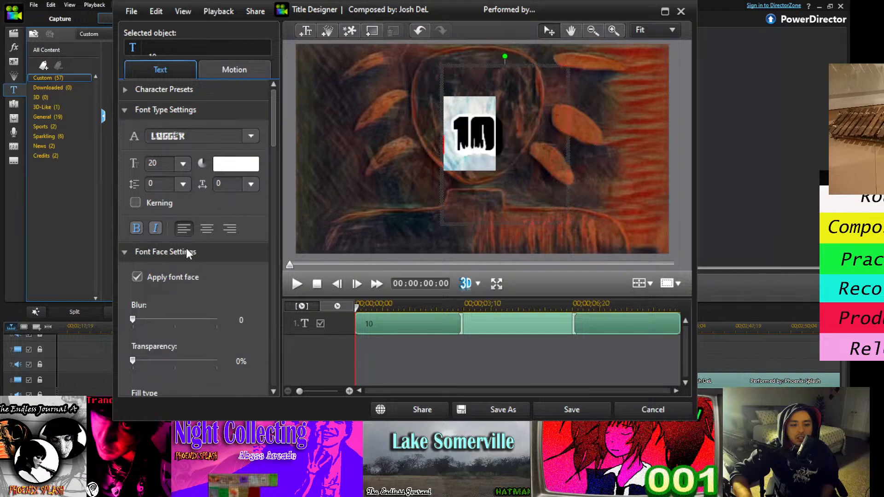
key(Down)
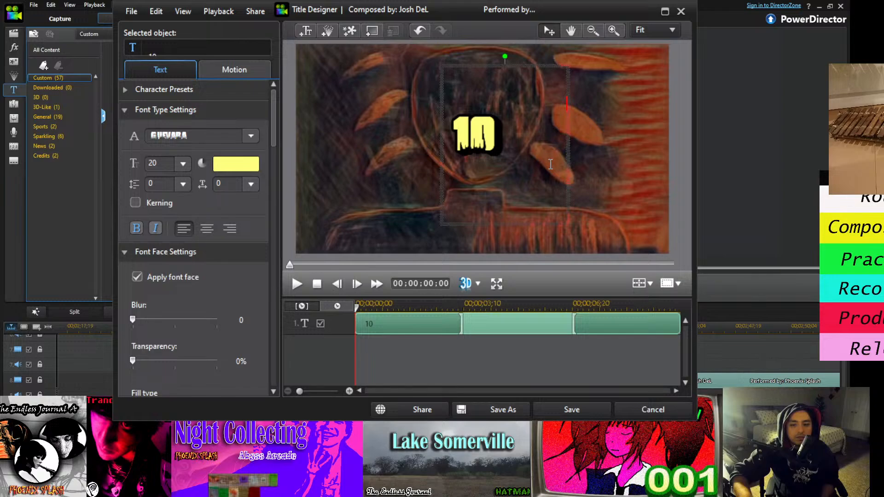
Toggle the italic style and the font face on the "10" to compare its look
click(157, 228)
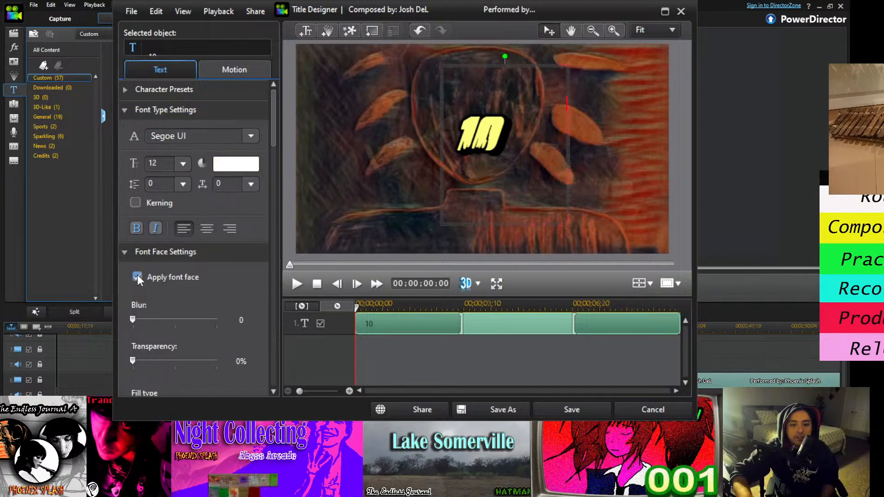
click(155, 228)
click(138, 276)
click(138, 276)
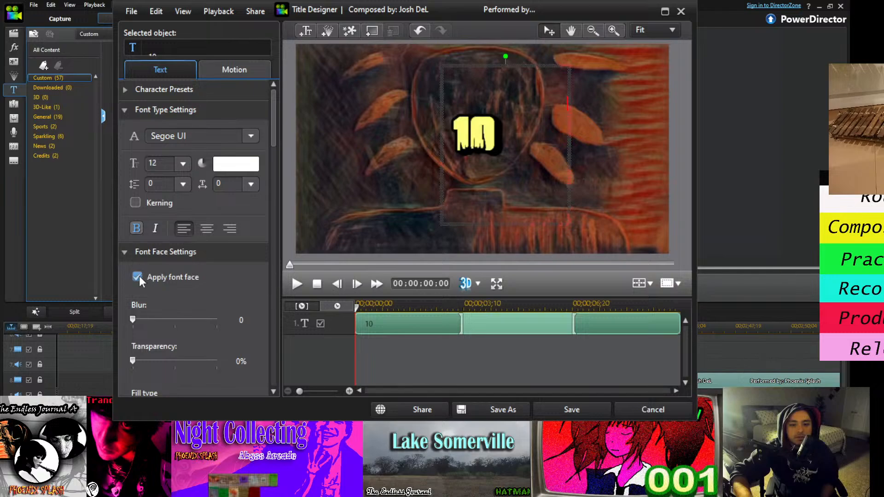
Try a reflection with distance 0 on the "10" and turn it off
mouse_move(132, 319)
mouse_down()
mouse_move(216, 319)
mouse_move(132, 319)
mouse_up()
mouse_move(132, 364)
mouse_down()
mouse_move(175, 366)
mouse_move(133, 363)
mouse_up()
scroll(157, 357, down, 1)
scroll(157, 346, down, 4)
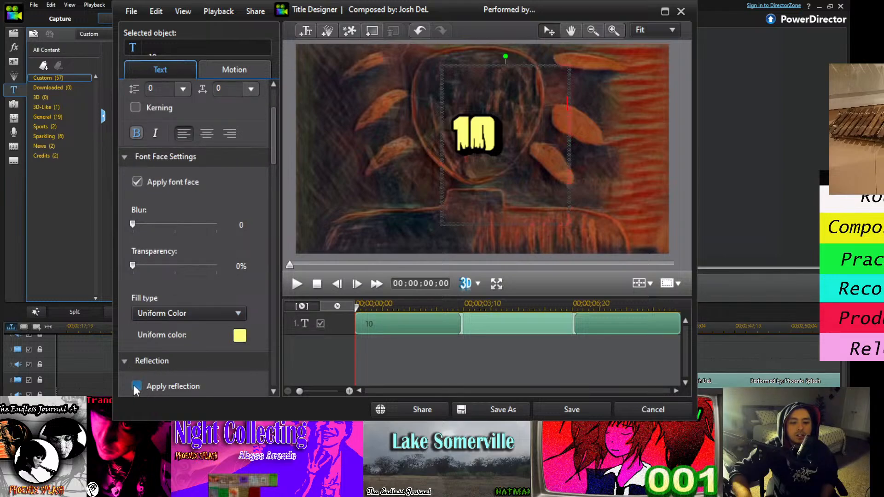
click(136, 386)
scroll(134, 385, down, 3)
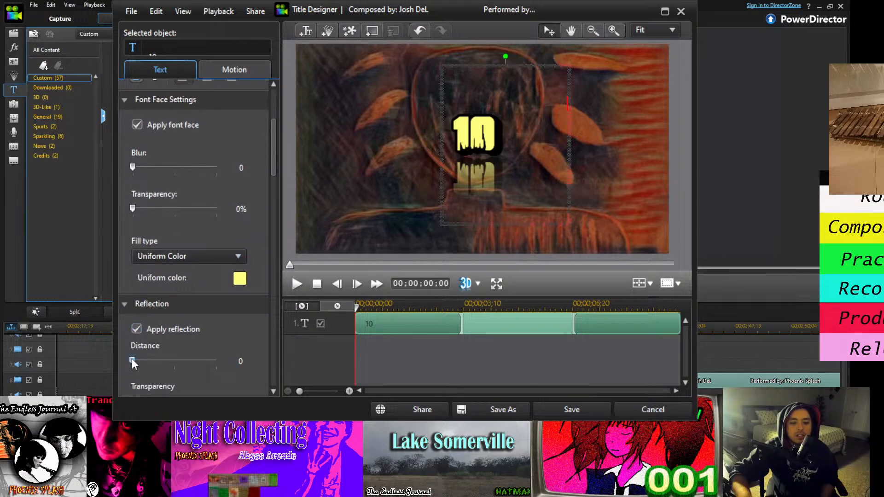
mouse_move(133, 364)
mouse_down()
mouse_move(282, 372)
mouse_move(123, 367)
mouse_up()
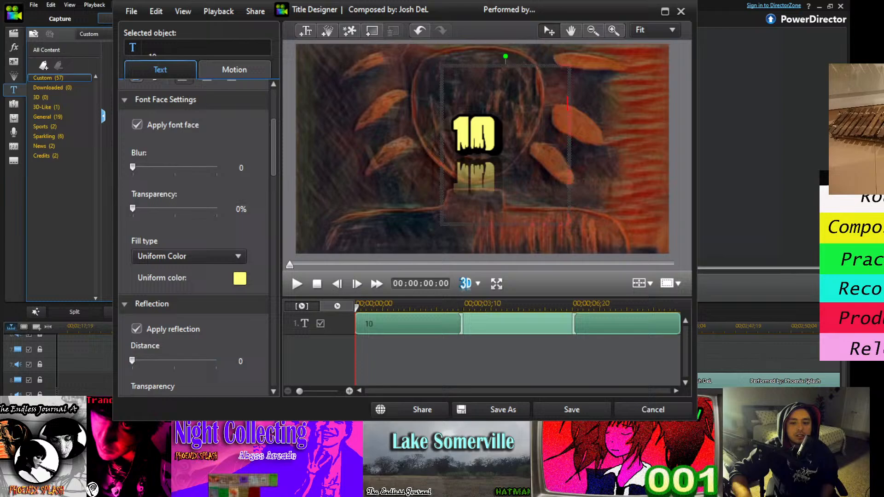
click(135, 329)
Set the shadow of the "10" to distance 3 and blur 10, keeping its transparency at 0%
scroll(150, 332, down, 3)
scroll(156, 333, down, 6)
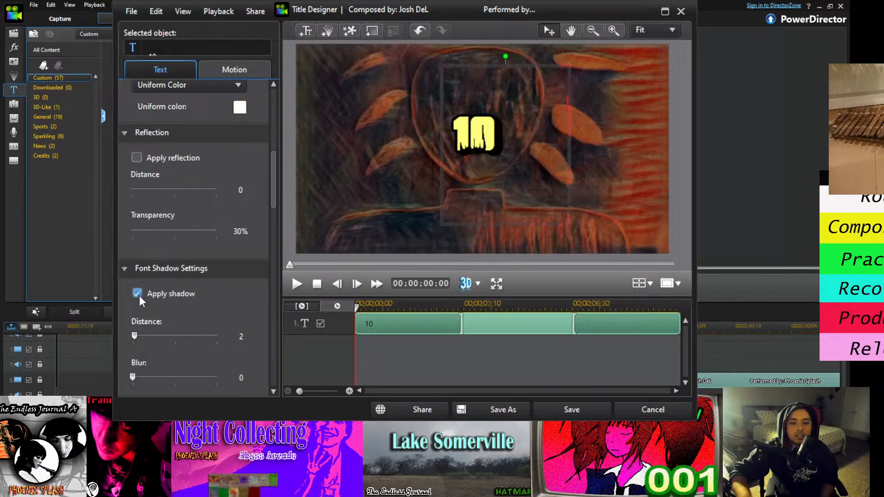
mouse_move(135, 336)
mouse_down()
mouse_move(156, 338)
mouse_move(134, 339)
mouse_up()
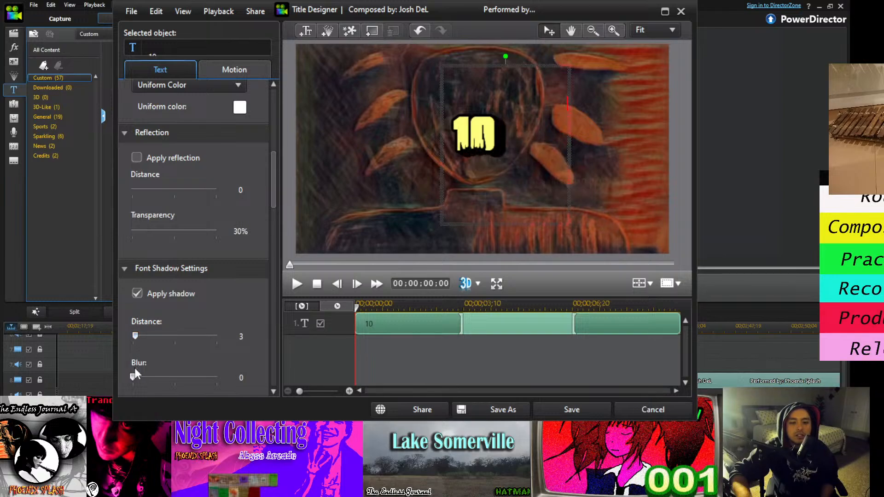
scroll(201, 346, down, 3)
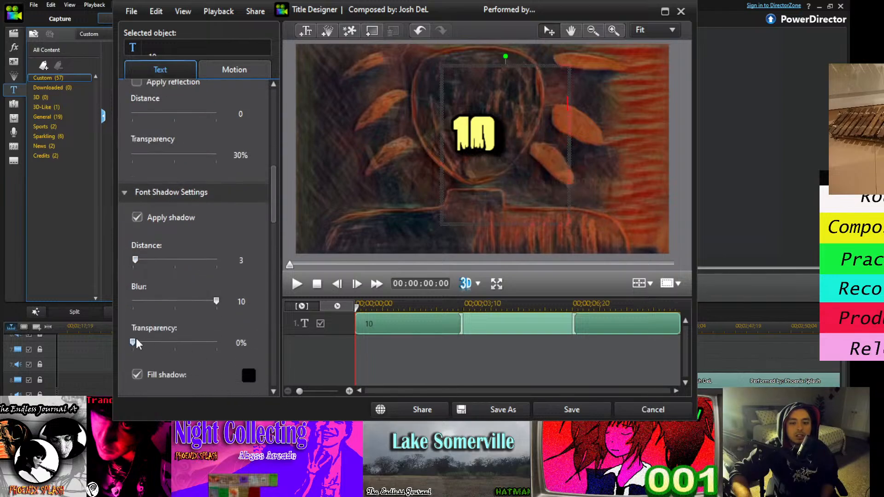
mouse_move(137, 343)
mouse_down()
mouse_move(216, 343)
mouse_move(121, 351)
mouse_up()
scroll(172, 357, down, 10)
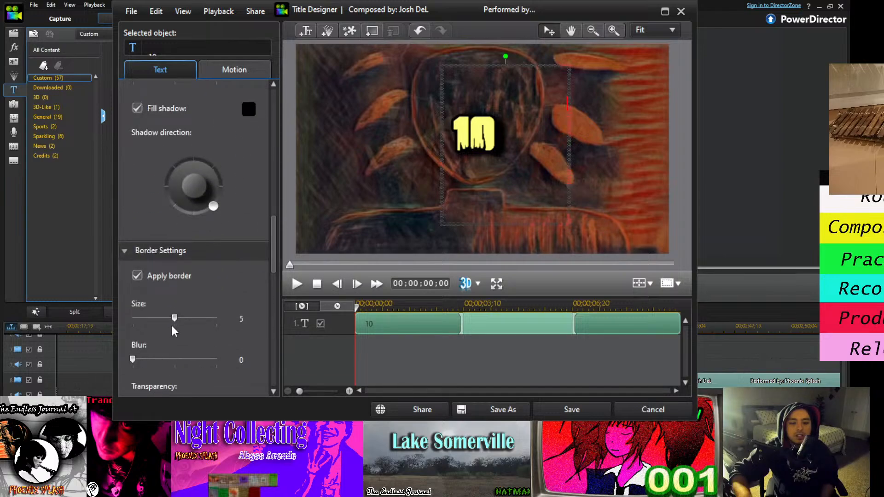
Set the border size of the "10" to 6 and save the title
mouse_move(175, 319)
mouse_down()
mouse_move(209, 319)
mouse_move(185, 331)
mouse_up()
scroll(155, 356, down, 3)
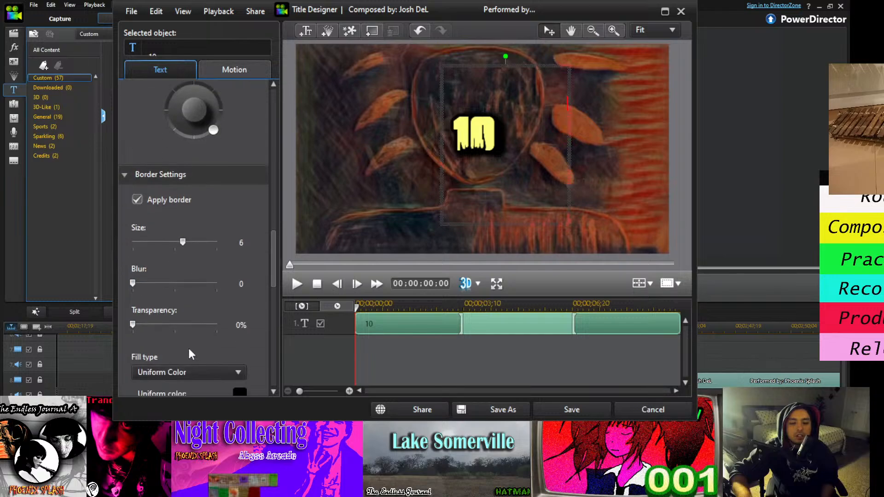
scroll(201, 273, up, 6)
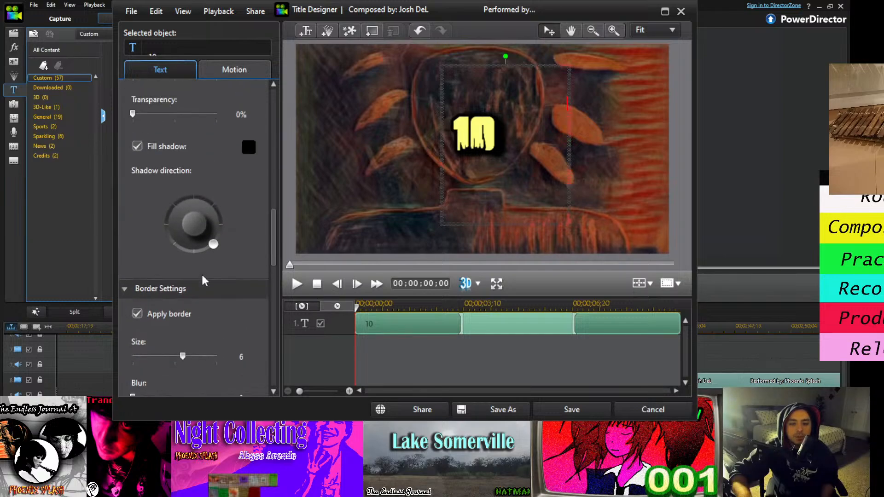
click(572, 410)
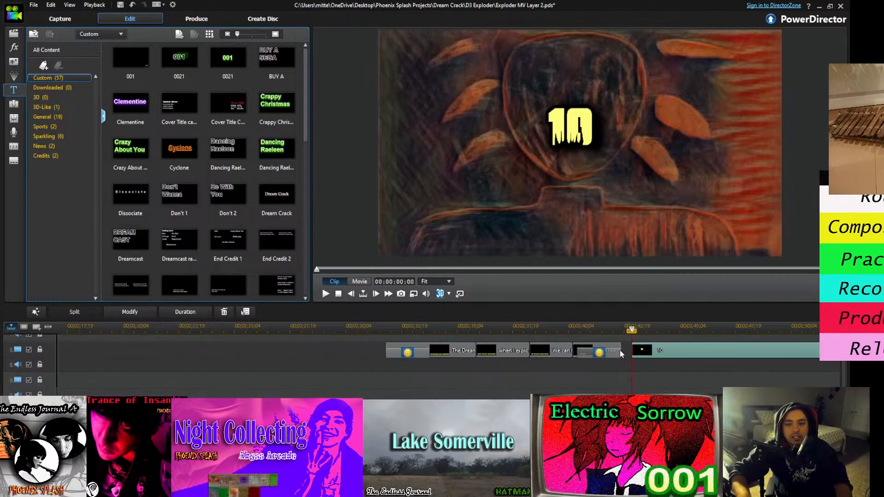
Play the start of the "10" title and trim its beginning to the playhead
click(648, 352)
key(space)
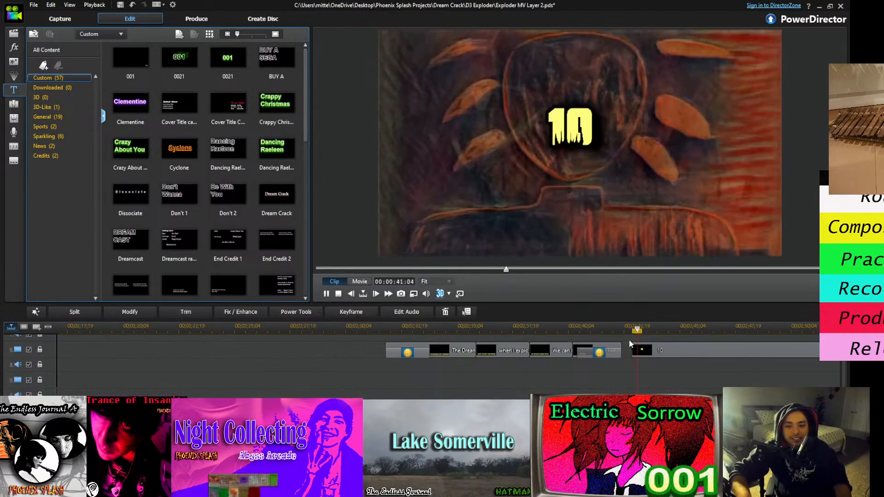
click(640, 351)
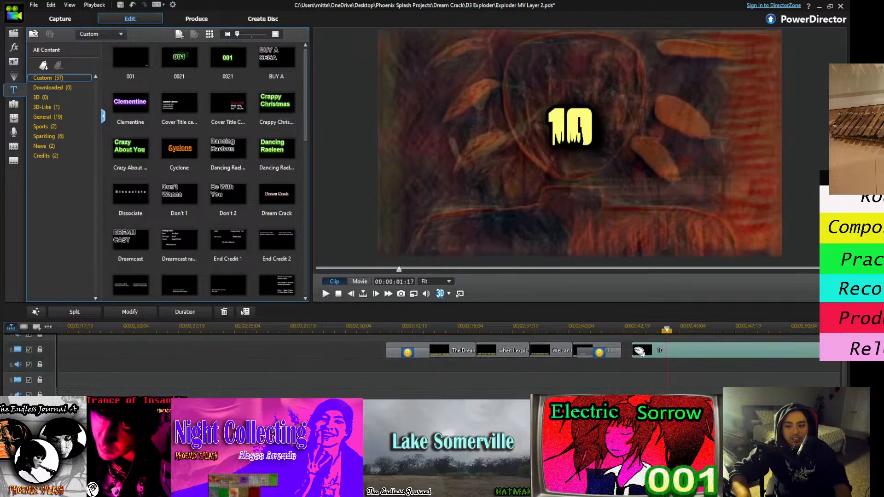
drag(634, 351, 672, 351)
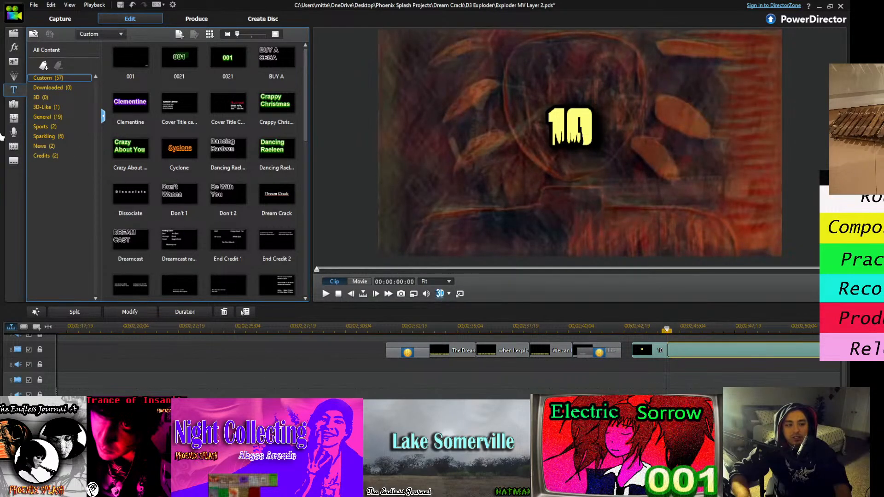
Add the 2D Fade transition to the start of the "10" title and extend its beginning back near the preceding lyric clip
click(14, 106)
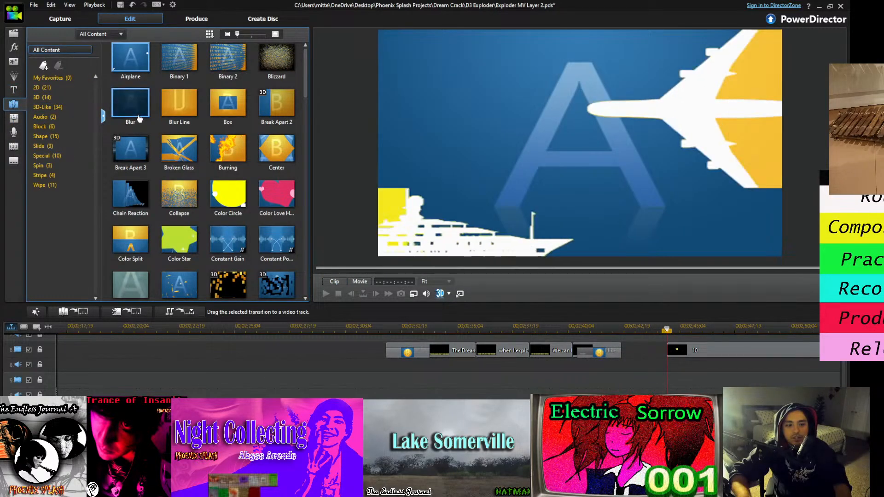
click(41, 88)
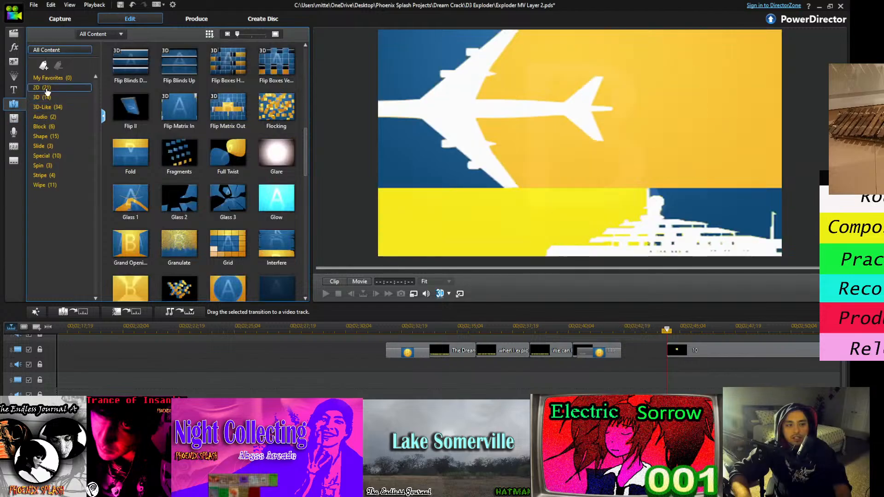
drag(131, 106, 708, 351)
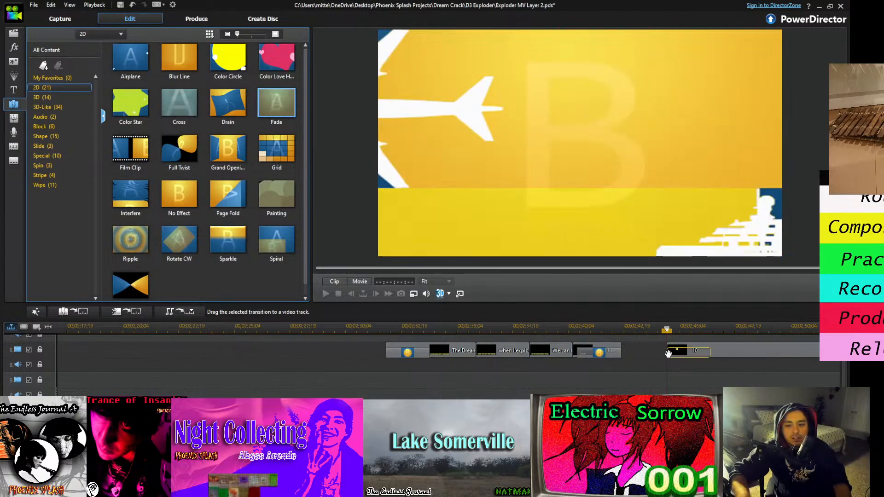
click(740, 352)
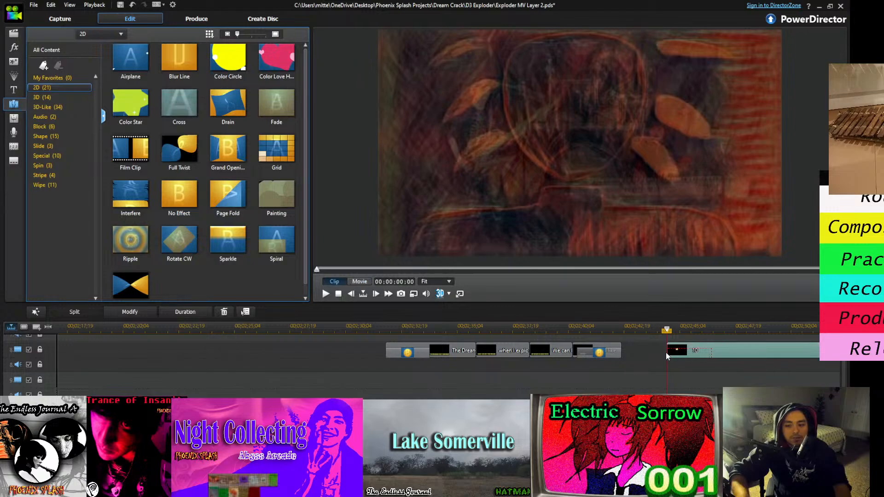
drag(666, 356, 621, 375)
Play the fade-in, split the "10" title at its 00:00:02:16 mark, and move the second piece to the track below
key(space)
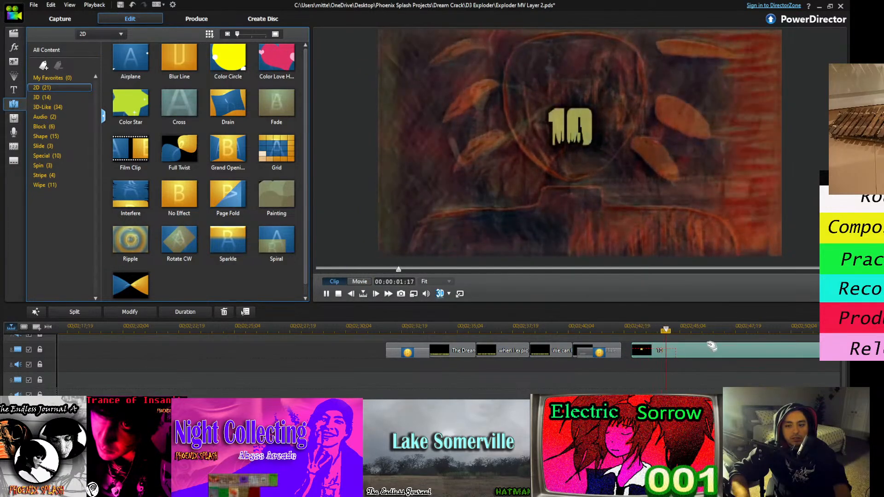
key(space)
key(space)
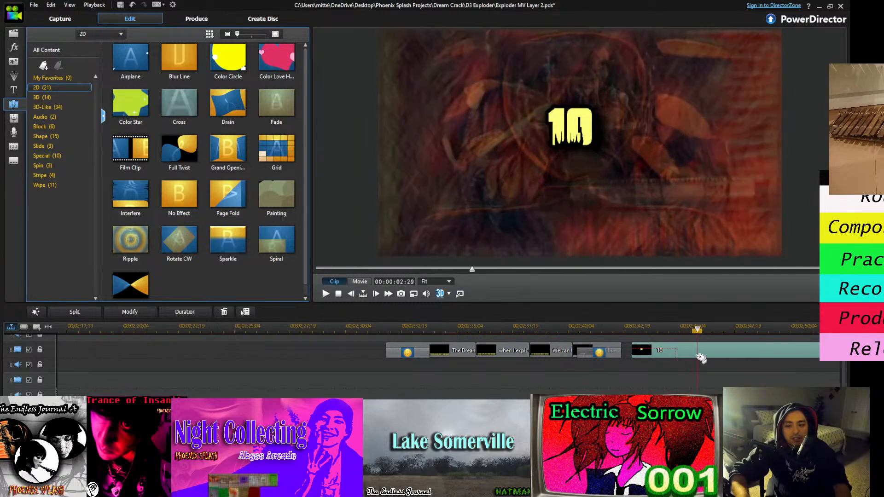
click(686, 330)
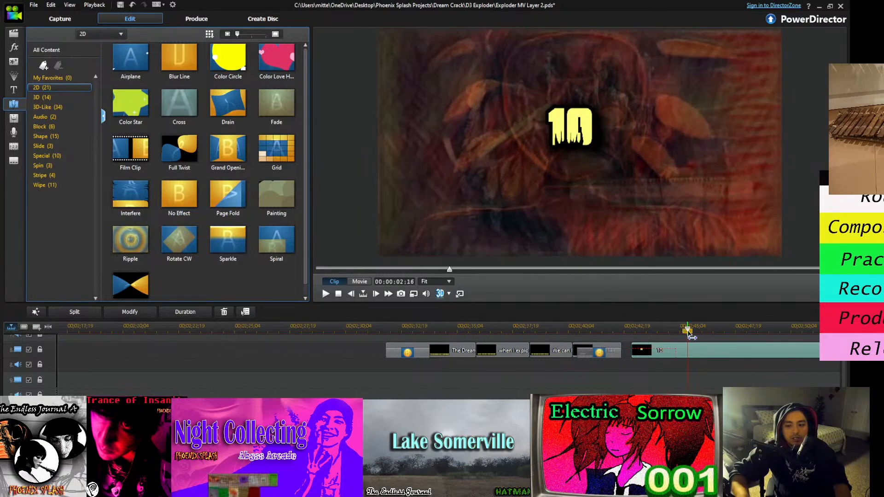
click(74, 312)
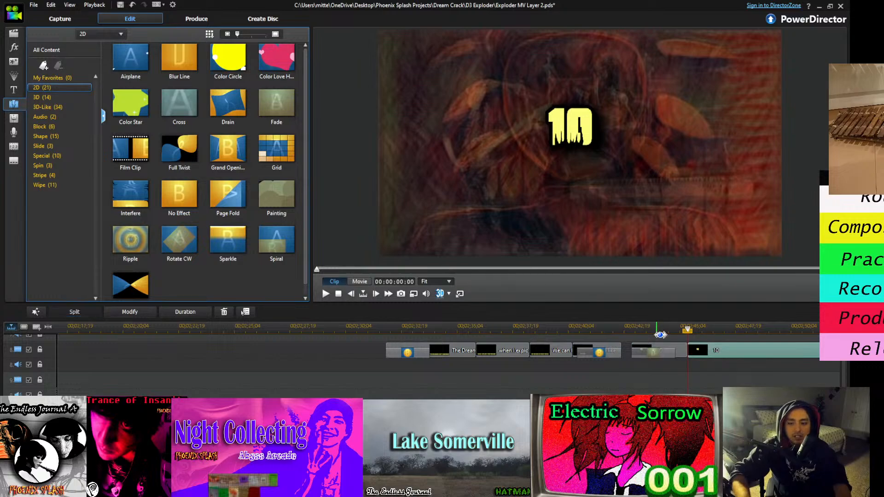
drag(694, 357, 692, 351)
click(685, 352)
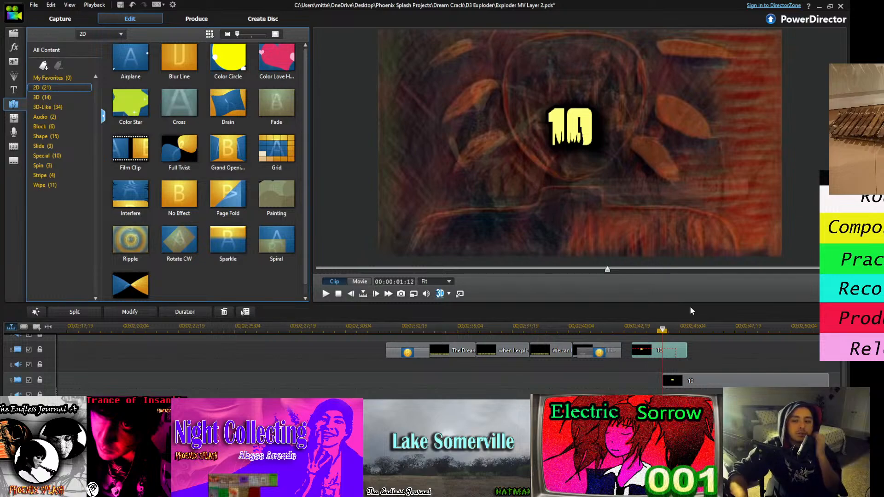
Add a Cross transition to the end of the first "10" piece and play it
click(717, 313)
click(681, 11)
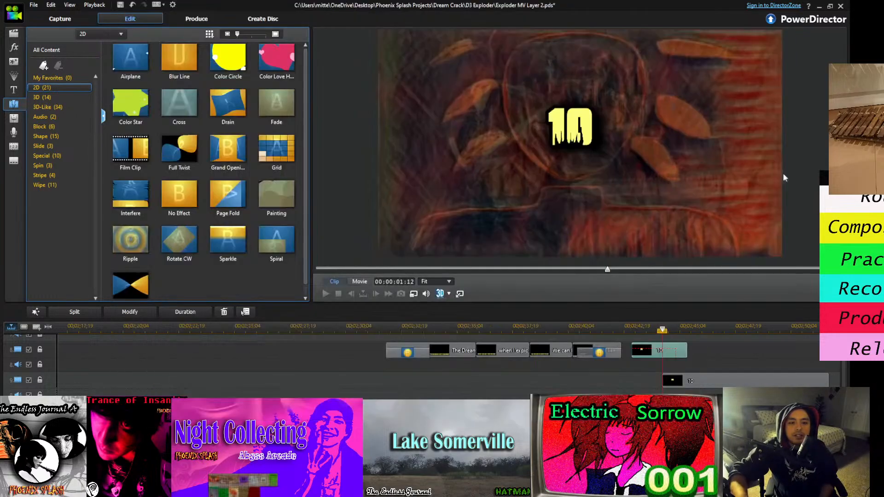
drag(503, 288, 693, 354)
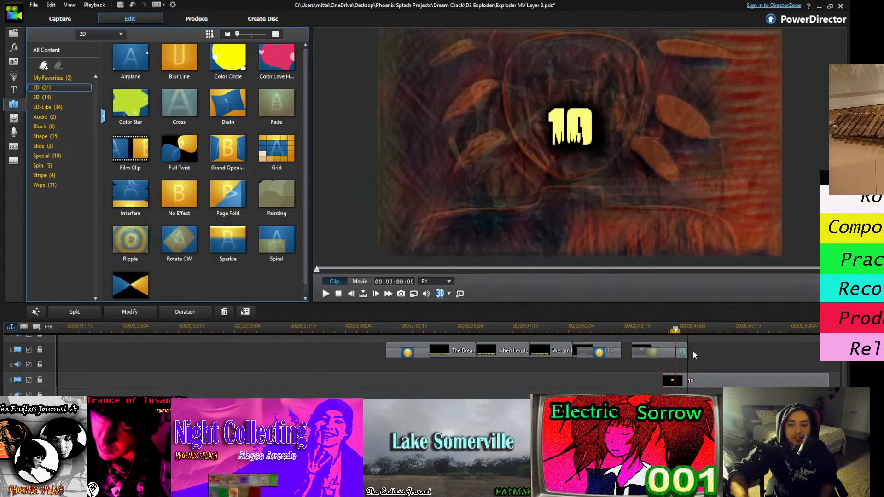
click(670, 351)
key(space)
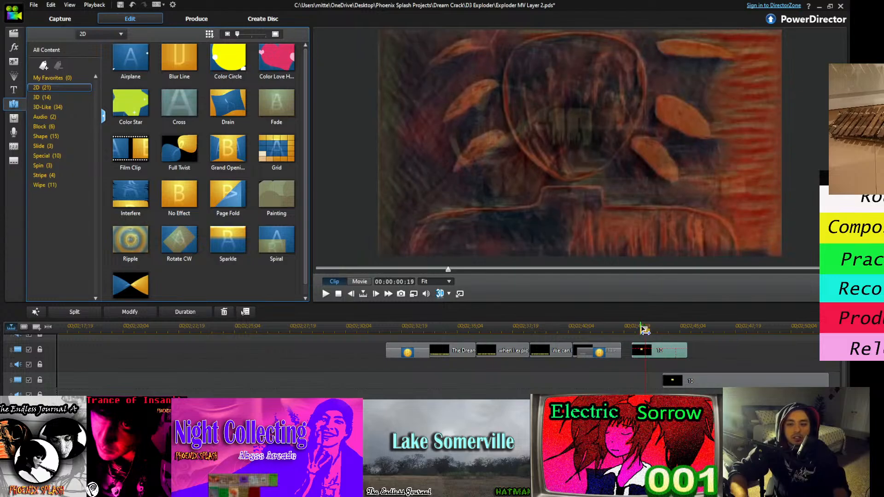
Move the leftover "10" piece further along its track and replay the first piece
drag(703, 380, 811, 380)
click(660, 331)
key(space)
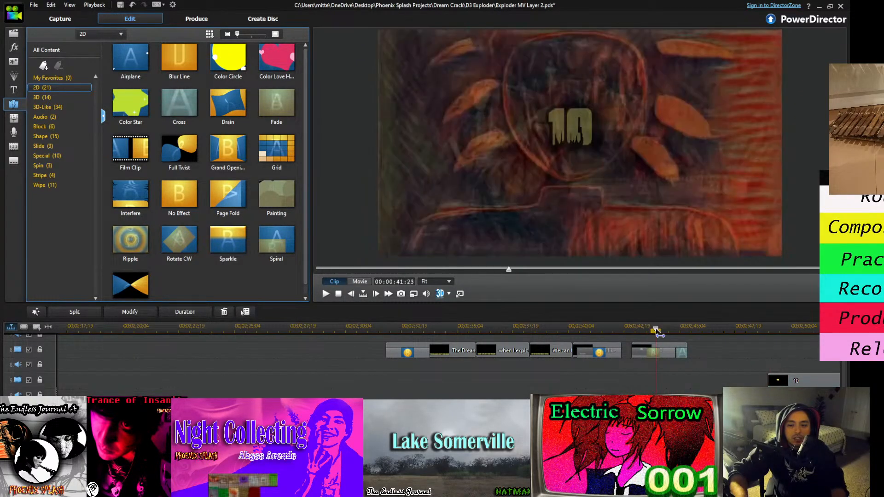
Extend the end of the first "10" title to about 00:02:47 and play the fade-out
click(680, 353)
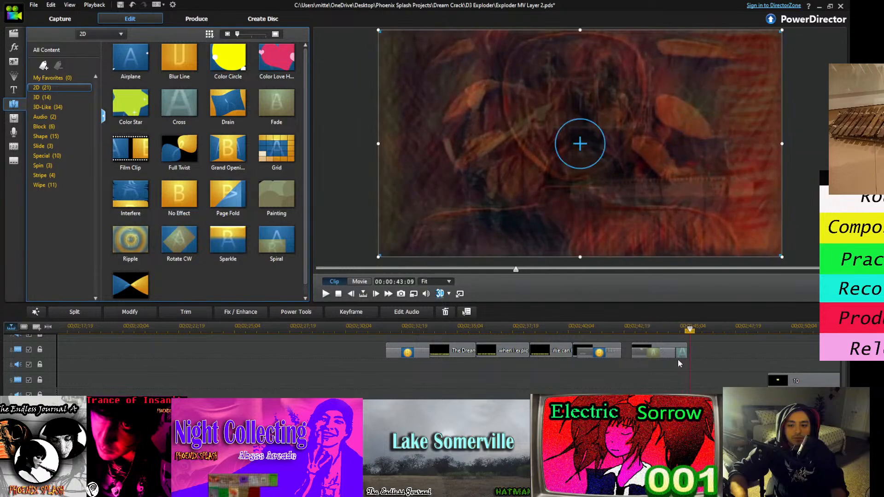
drag(681, 347, 677, 380)
click(651, 325)
key(space)
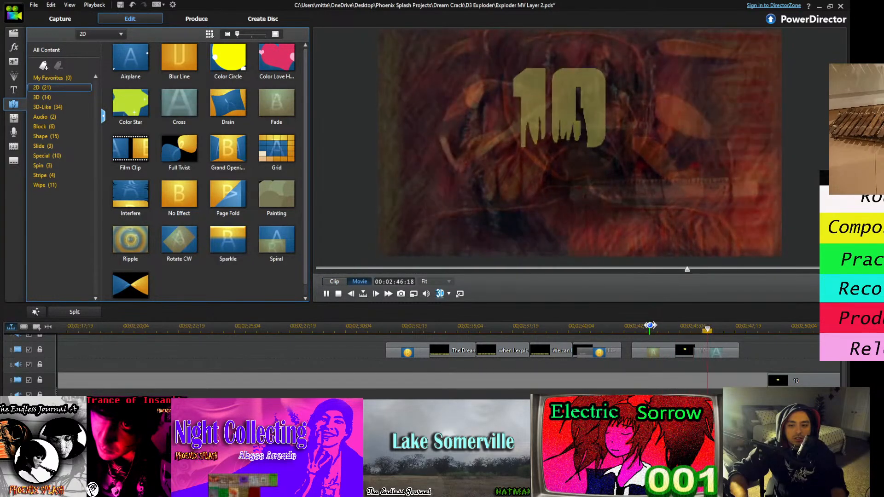
key(space)
Reopen the first "10" title for editing and change it to a blackletter font
click(688, 352)
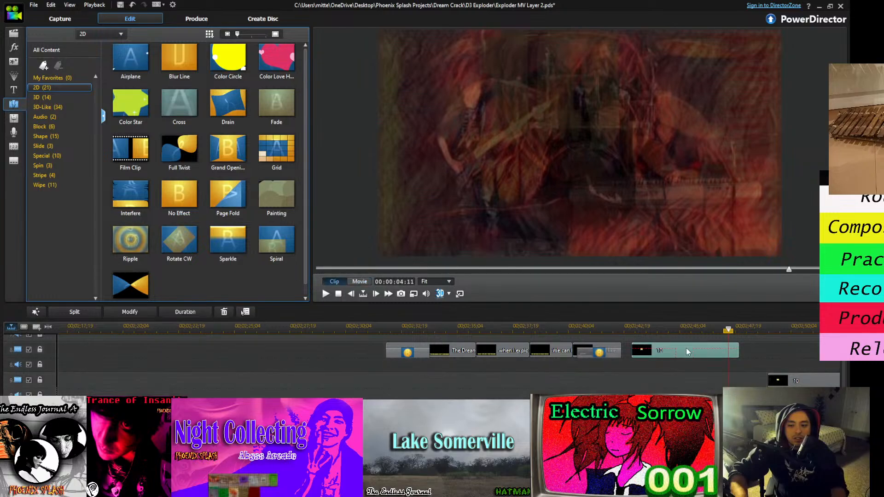
double_click(492, 225)
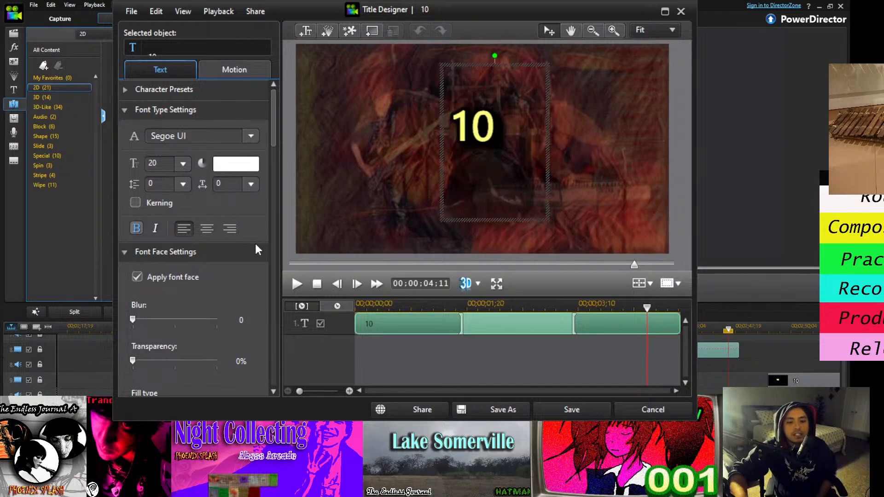
click(189, 198)
Set both digits of the "10" to size 72 and move the text down toward the middle of the frame
double_click(454, 102)
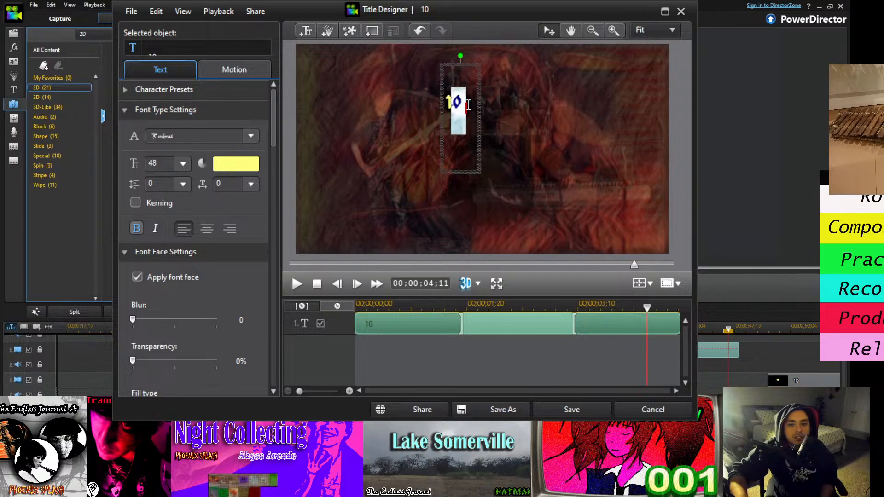
click(440, 104)
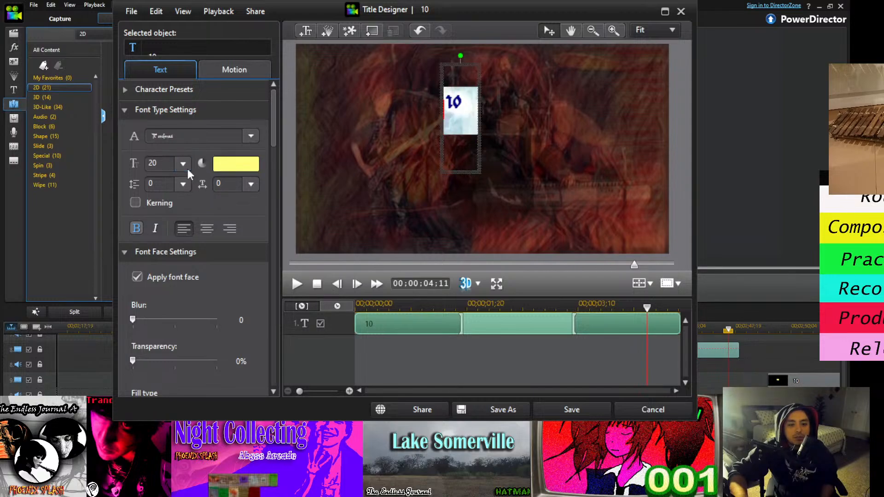
click(165, 302)
click(455, 141)
click(477, 133)
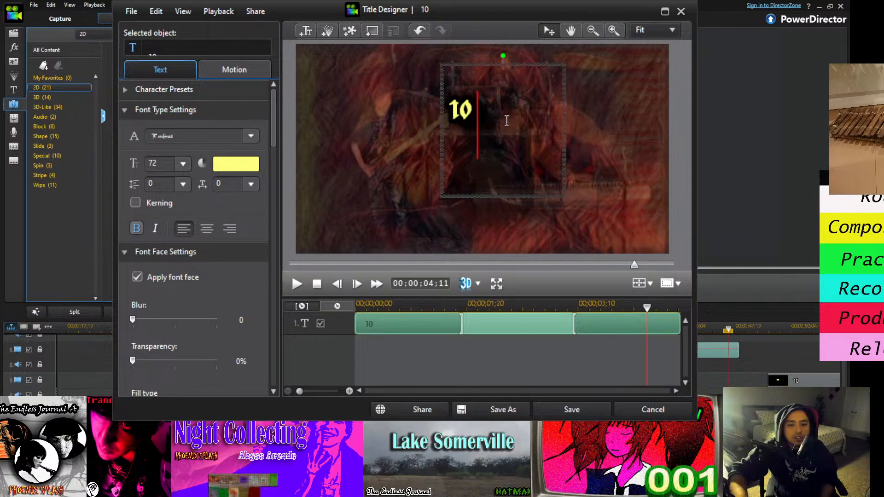
drag(563, 124, 576, 170)
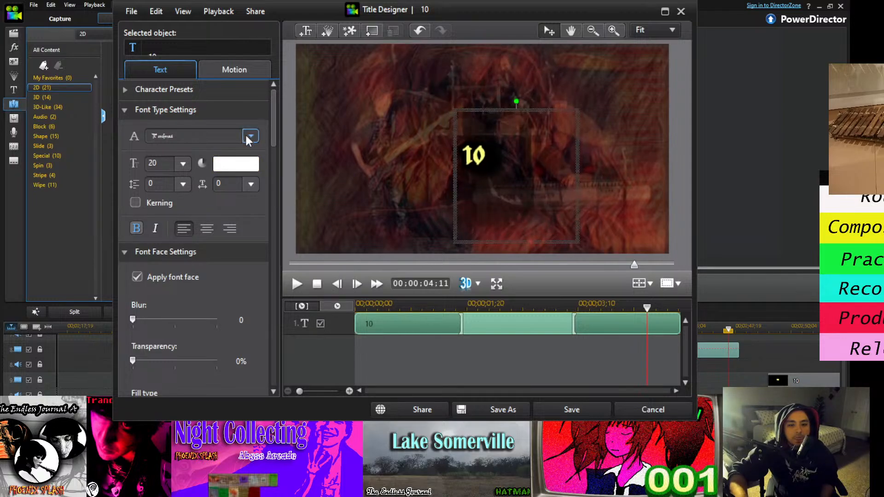
Preview several alternative fonts for the "10" title while keeping its blackletter font
click(246, 140)
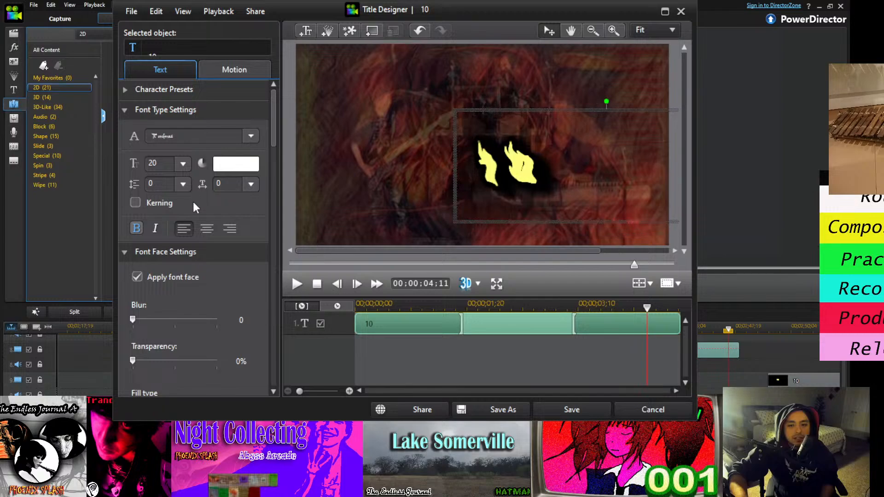
click(266, 116)
click(127, 110)
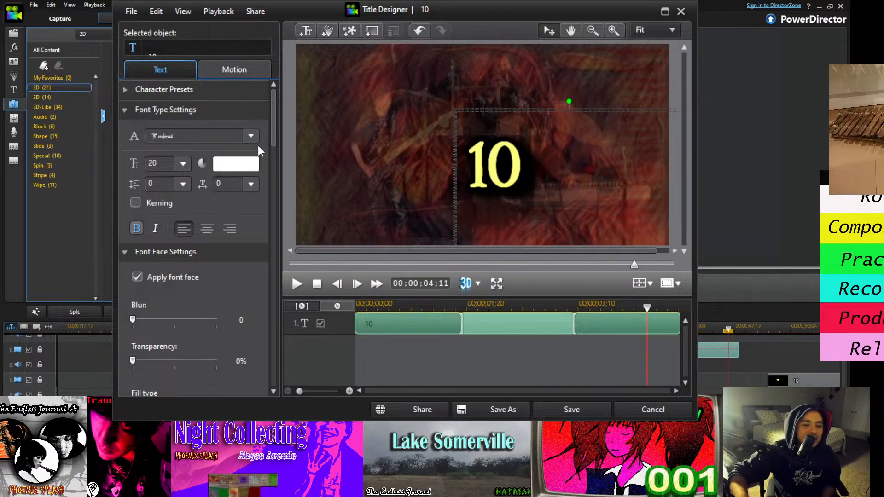
key(Down)
key(Down)
key(Down)
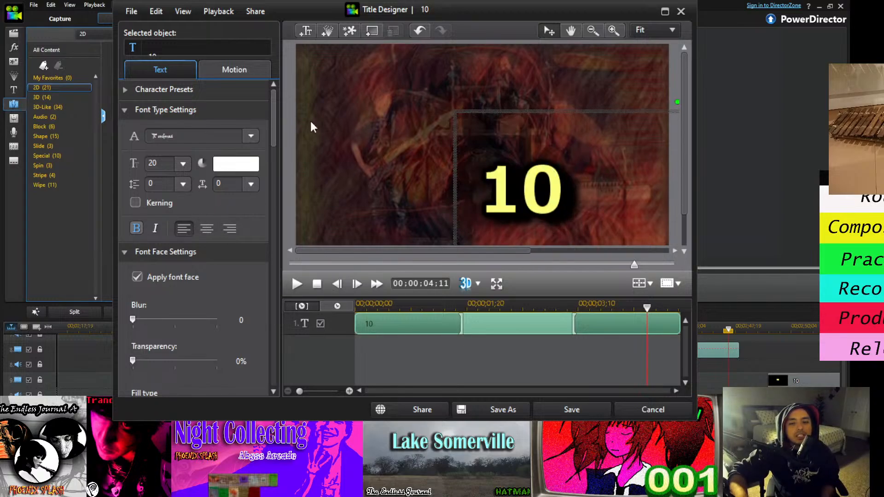
click(292, 132)
click(486, 156)
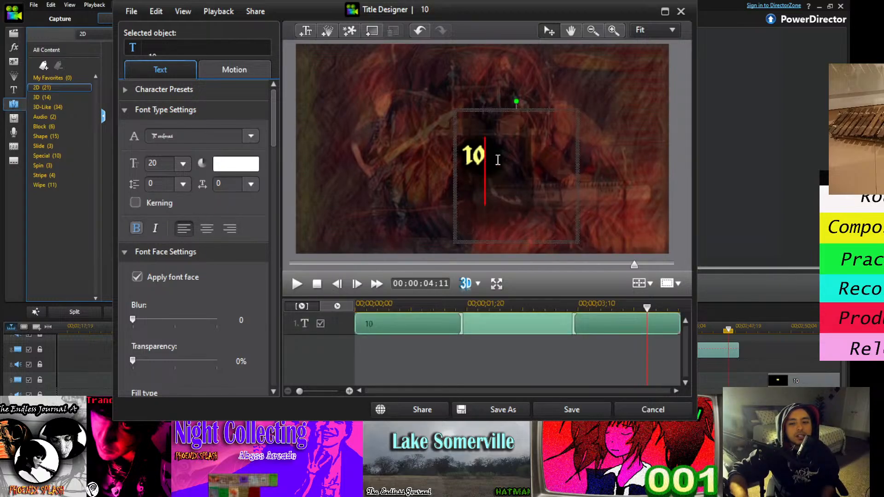
Save the "10" title and play the timeline from the title's start
click(584, 410)
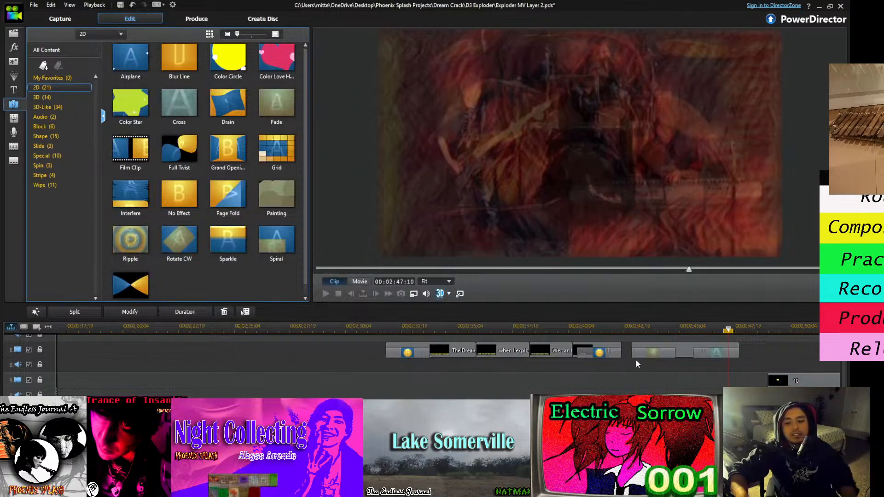
click(635, 328)
key(space)
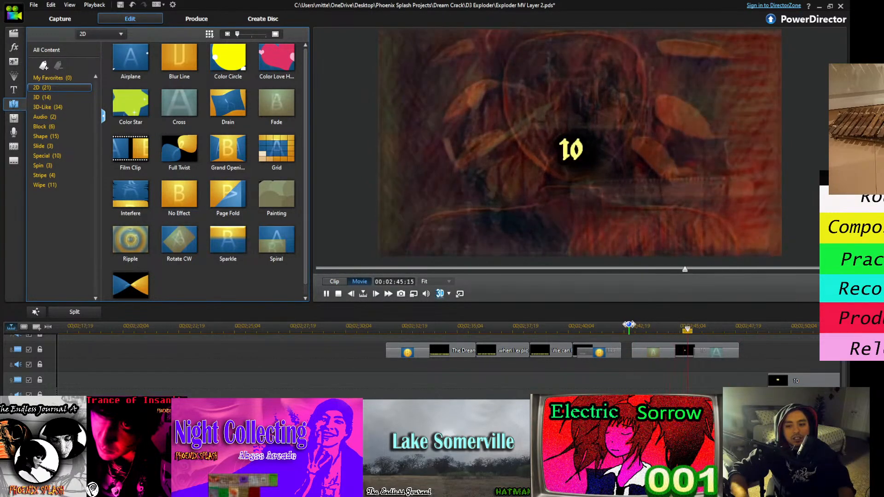
Reopen the first "10" title and set its text colour to red
click(682, 351)
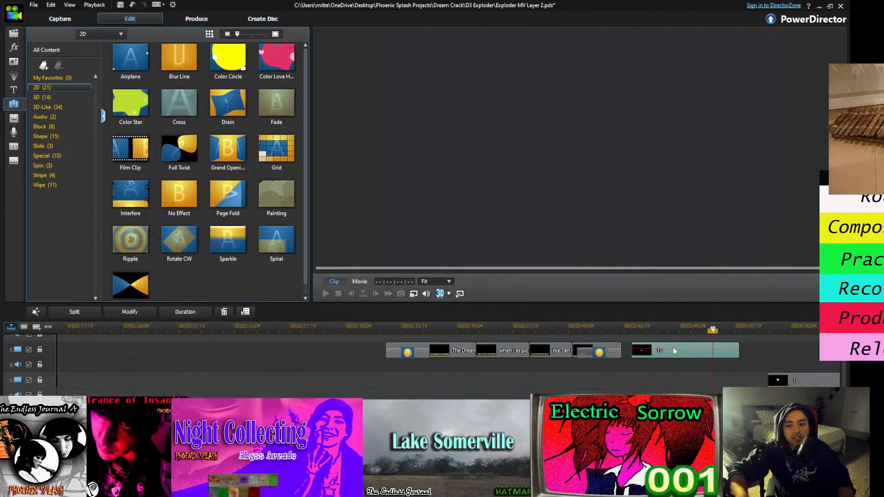
double_click(673, 347)
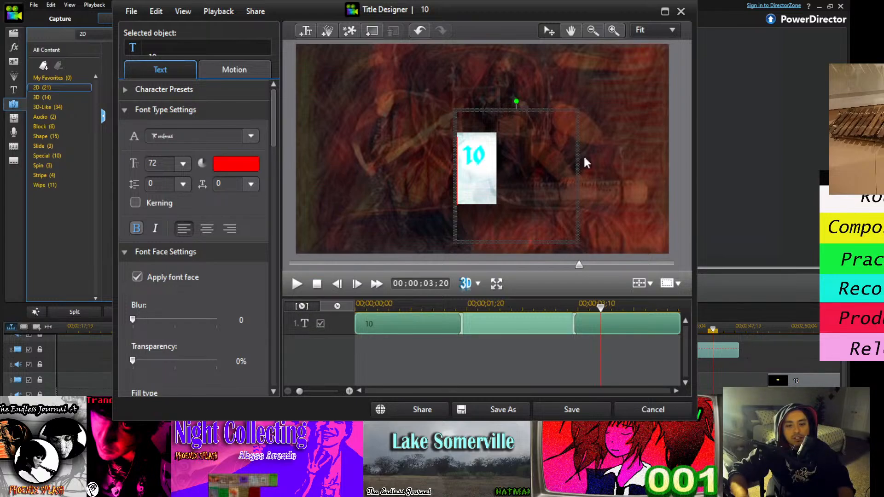
click(636, 126)
click(493, 153)
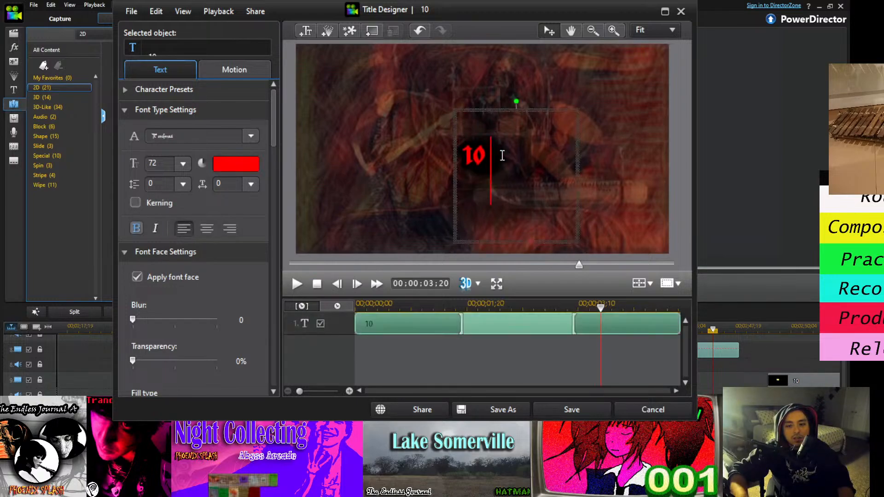
Select both digits of the "10" and set their text colour to white
drag(502, 154, 468, 155)
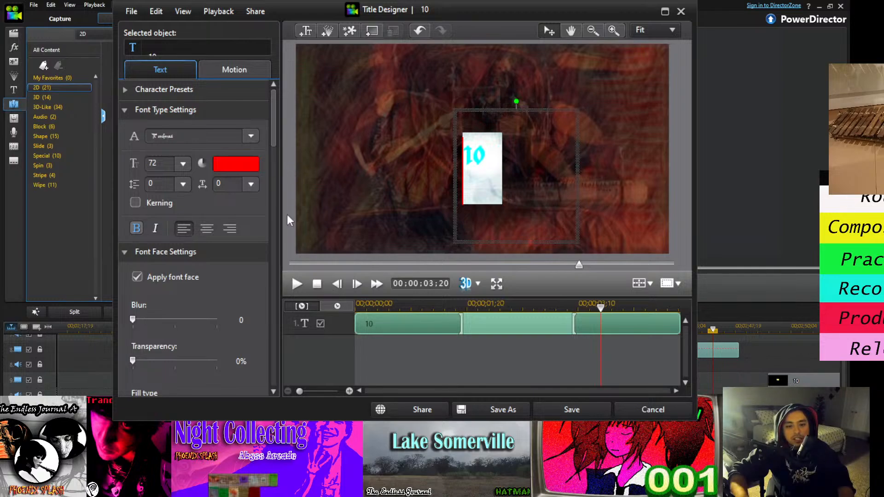
click(302, 307)
click(553, 168)
drag(494, 158, 458, 156)
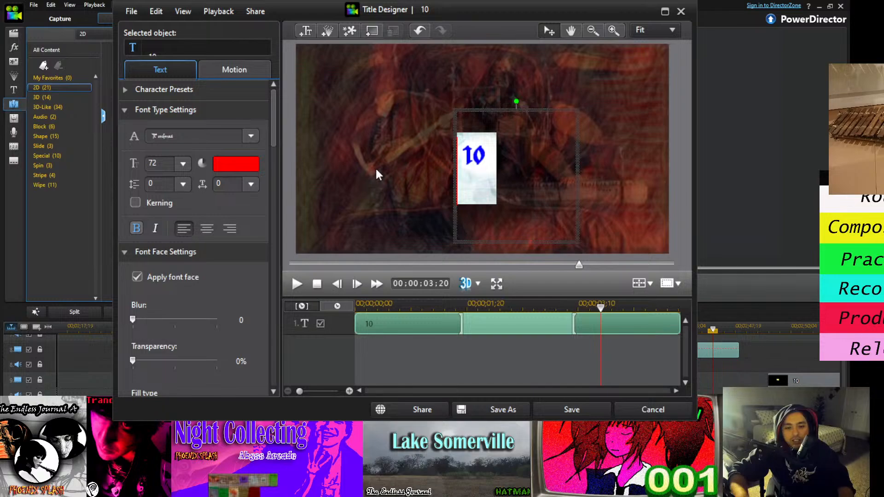
click(529, 152)
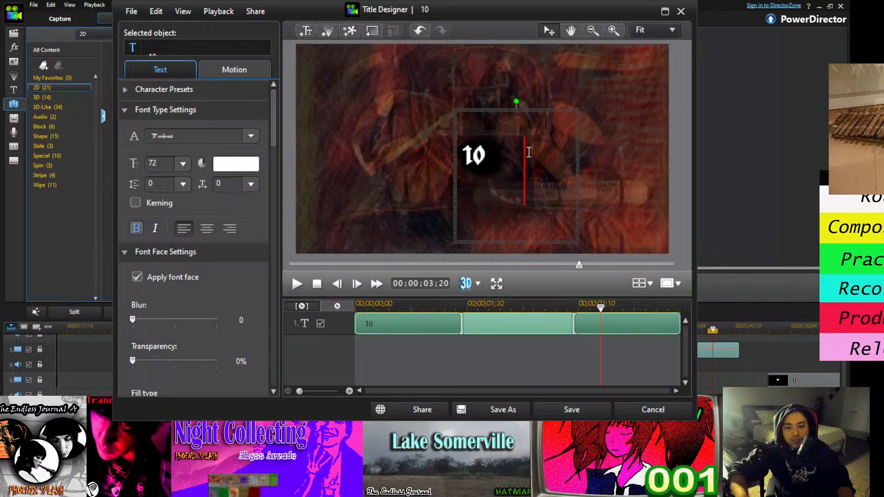
Nudge the "10" text box slightly up and to the right in the frame, and save the title
click(531, 111)
click(532, 111)
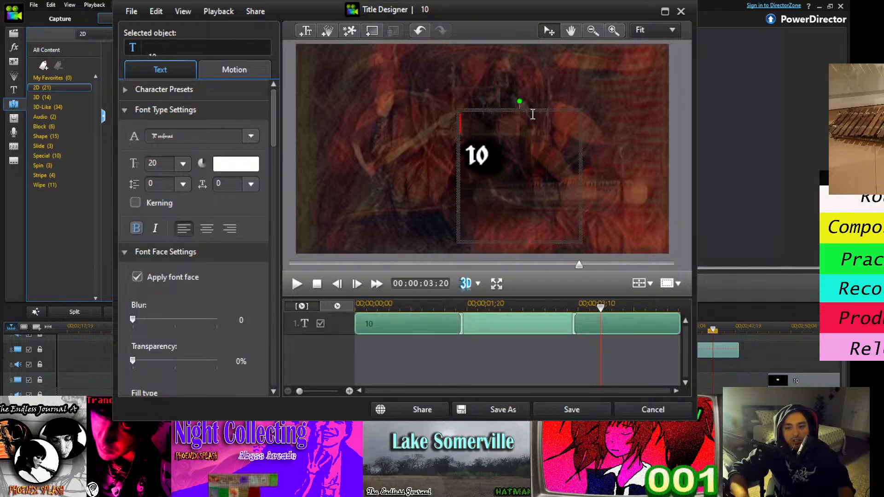
click(535, 107)
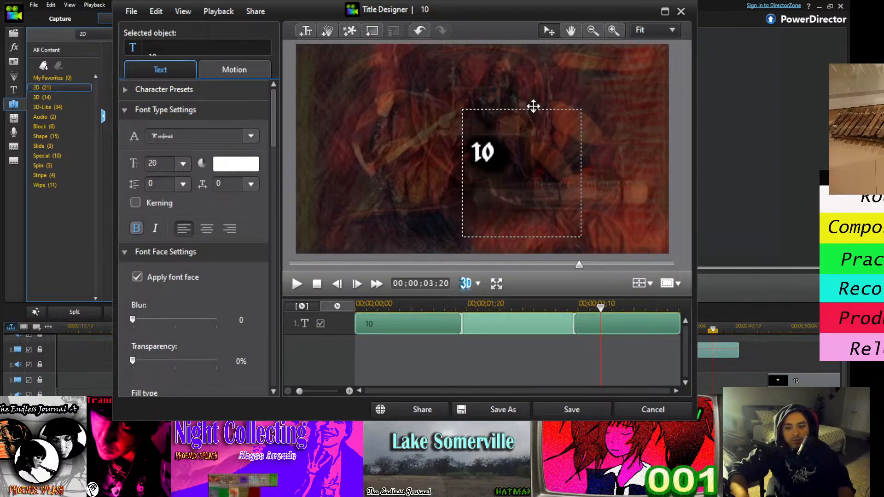
click(600, 403)
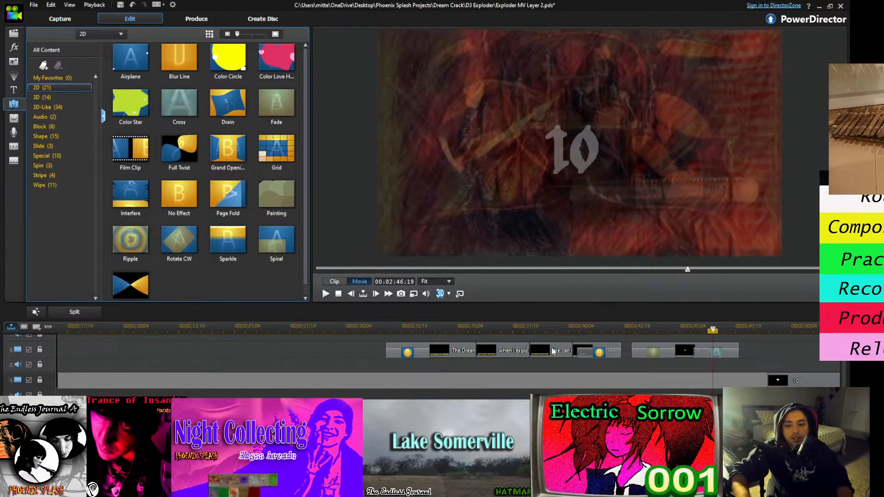
Open the "We can have as much fun as" title to check its font settings, and close it unchanged
click(554, 351)
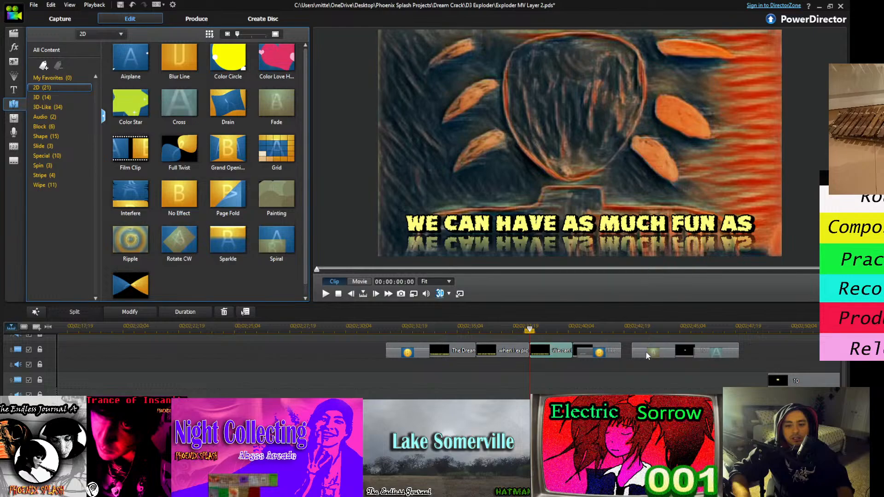
double_click(551, 352)
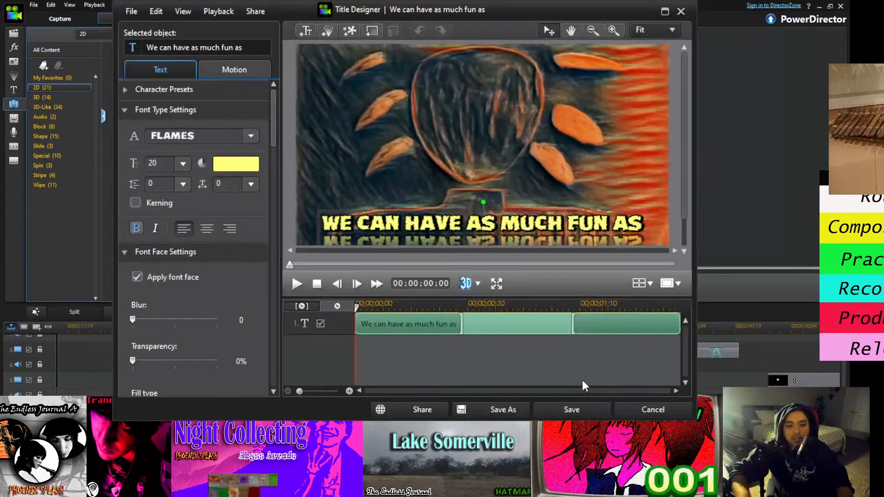
click(681, 12)
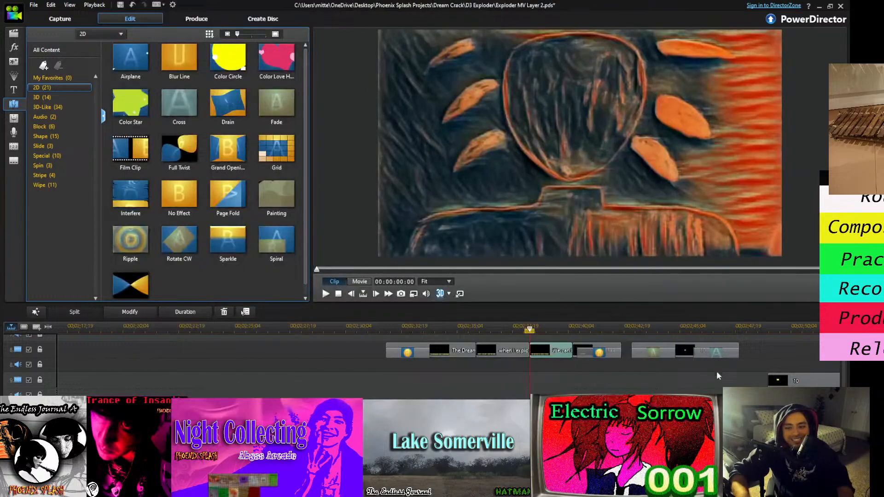
Reopen the first "10" title and change the font of both digits to FLAMES
click(684, 355)
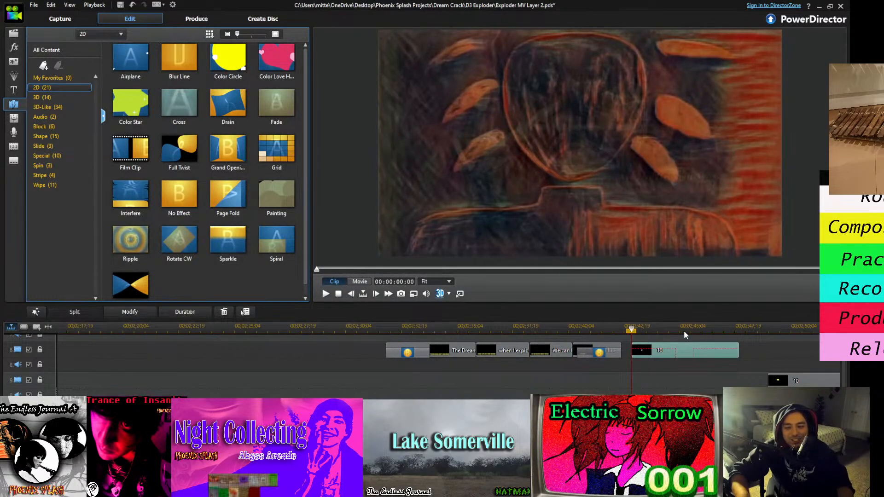
double_click(685, 355)
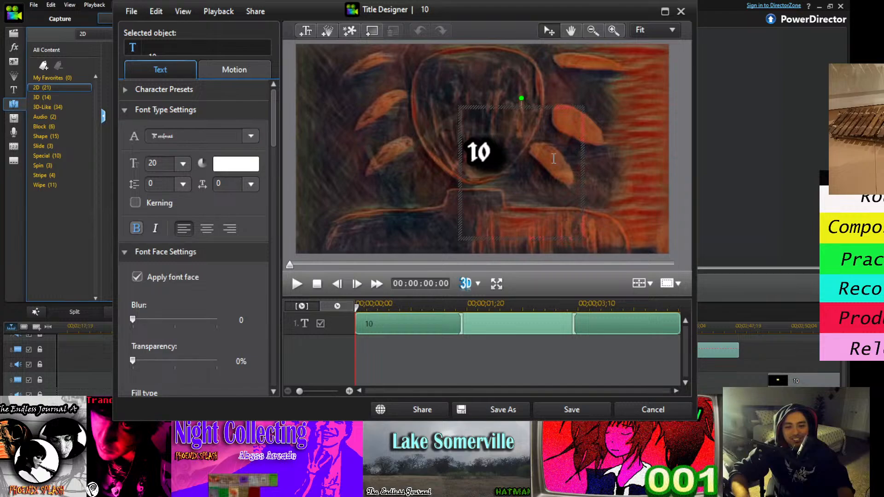
double_click(493, 152)
drag(494, 151, 458, 151)
click(251, 137)
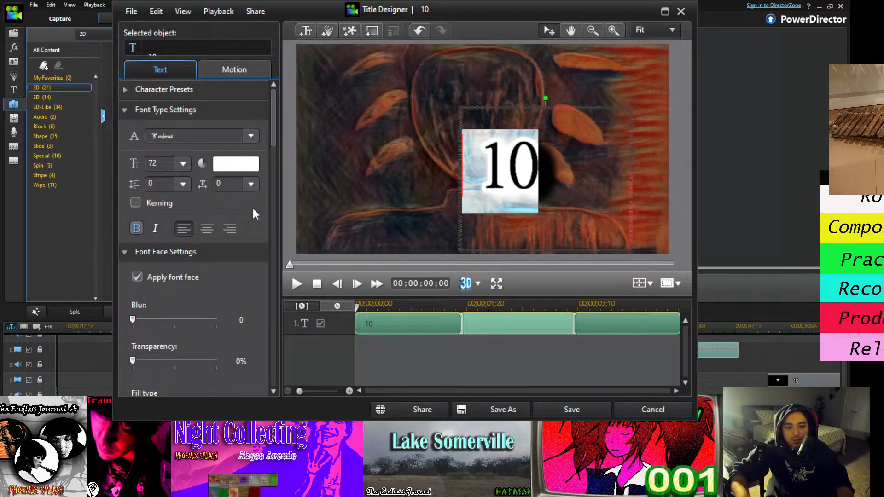
scroll(211, 199, down, 2)
click(592, 146)
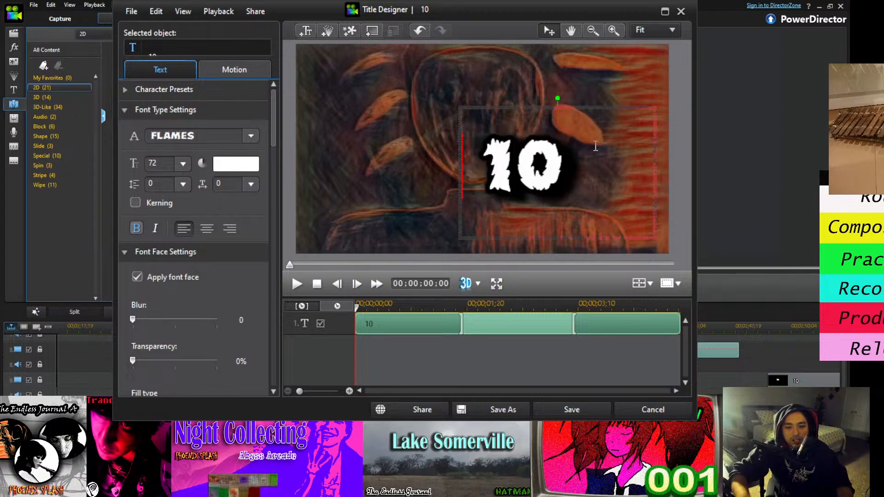
Set the "10" text colour to light yellow, move the text toward the middle of the frame, and save the title
double_click(575, 165)
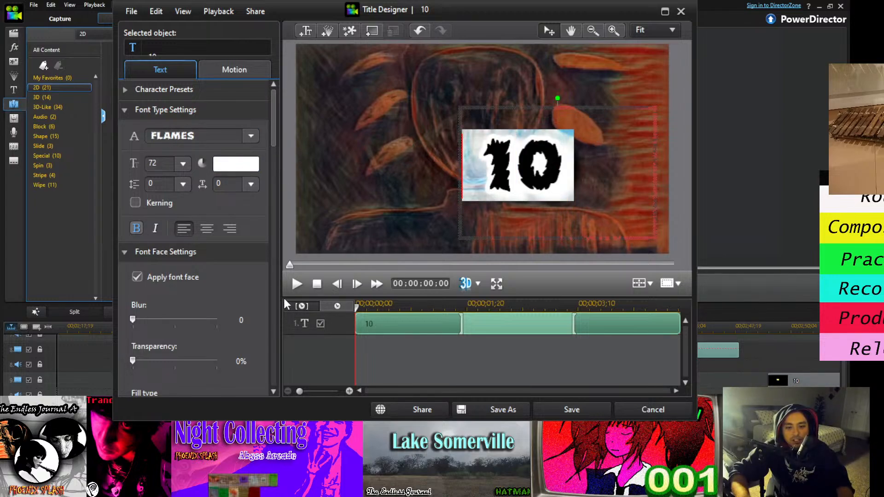
click(548, 97)
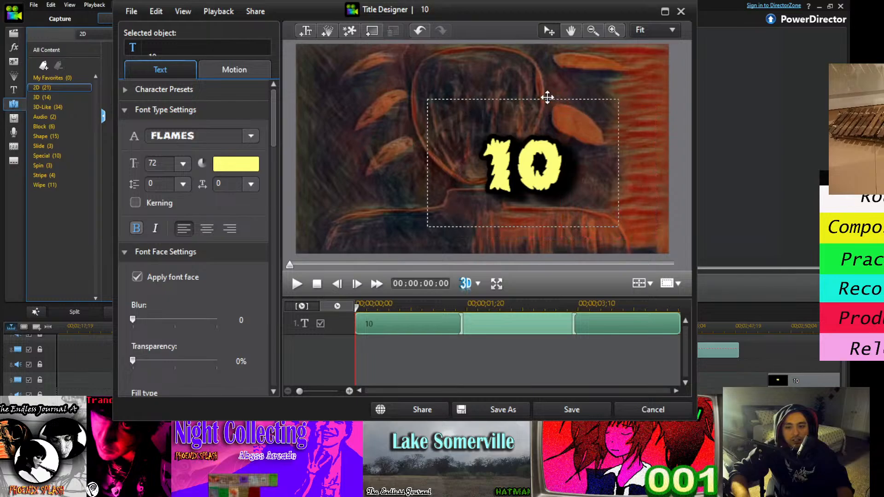
drag(547, 97, 535, 93)
click(593, 32)
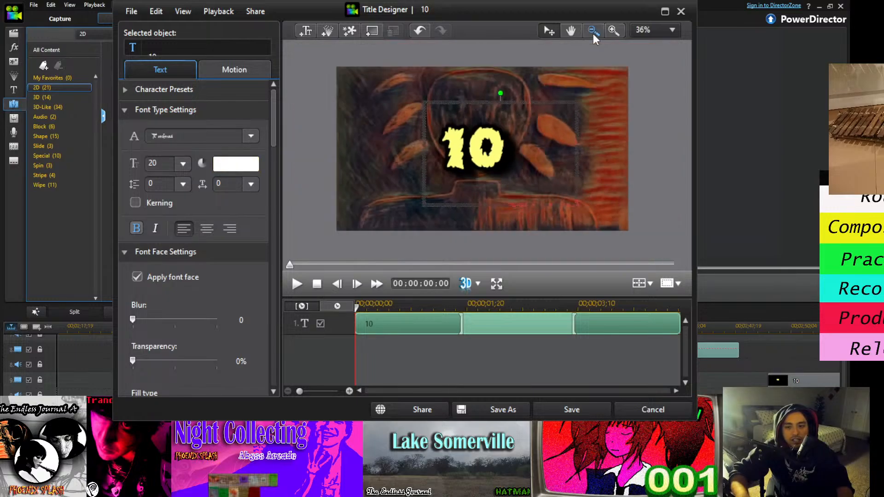
click(594, 31)
click(572, 409)
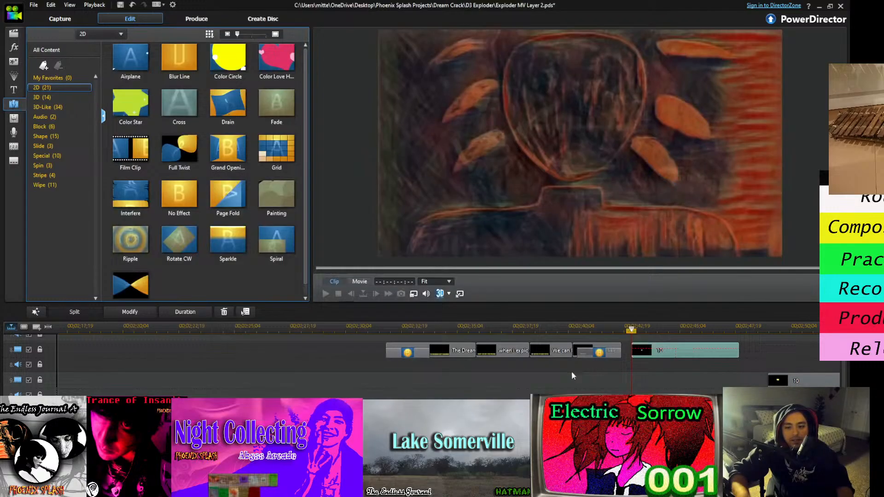
Play the restyled "10" title and extend the start of the second "10" piece back to about 00:02:46
click(640, 385)
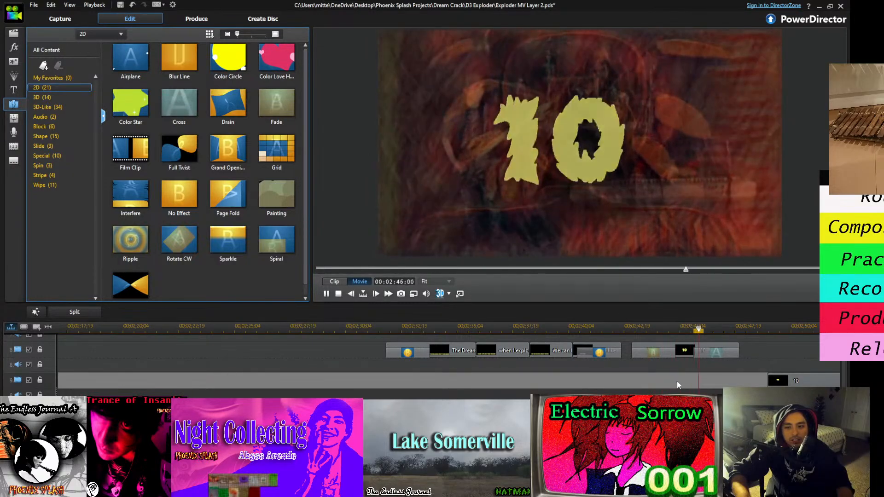
drag(785, 385, 735, 383)
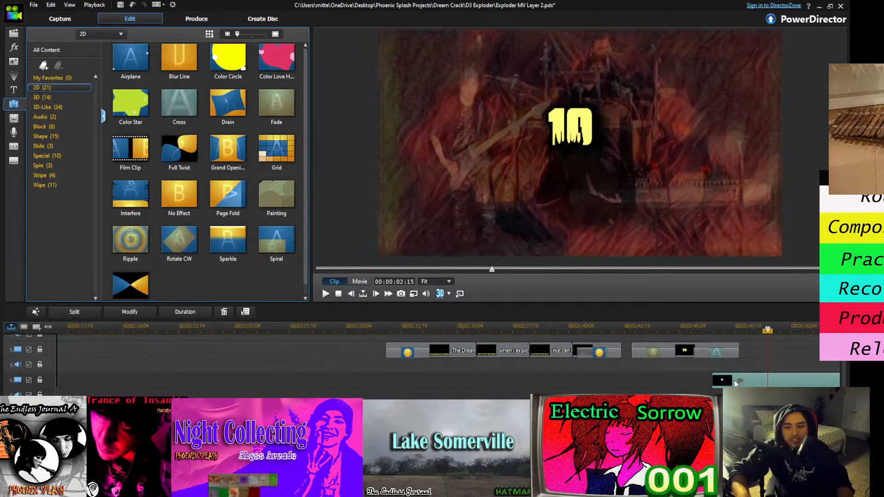
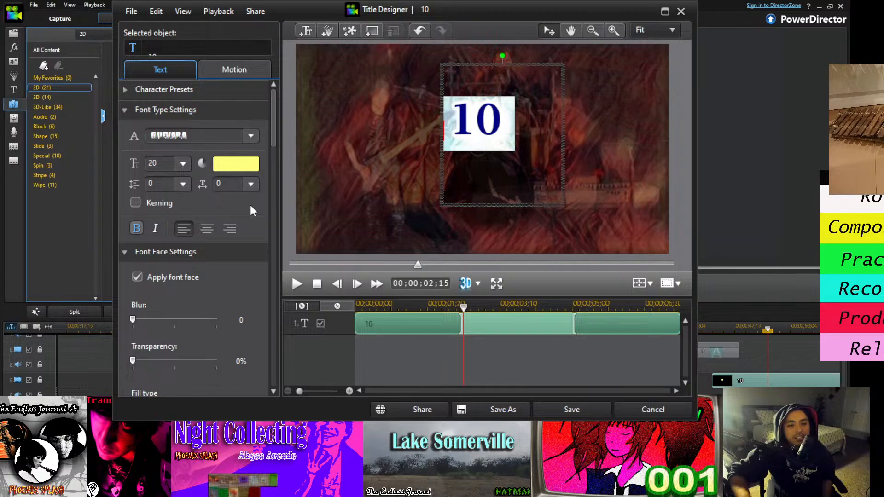
Change the second "10" title's font to FLAMES, move its text down toward the middle of the frame, and save
click(213, 199)
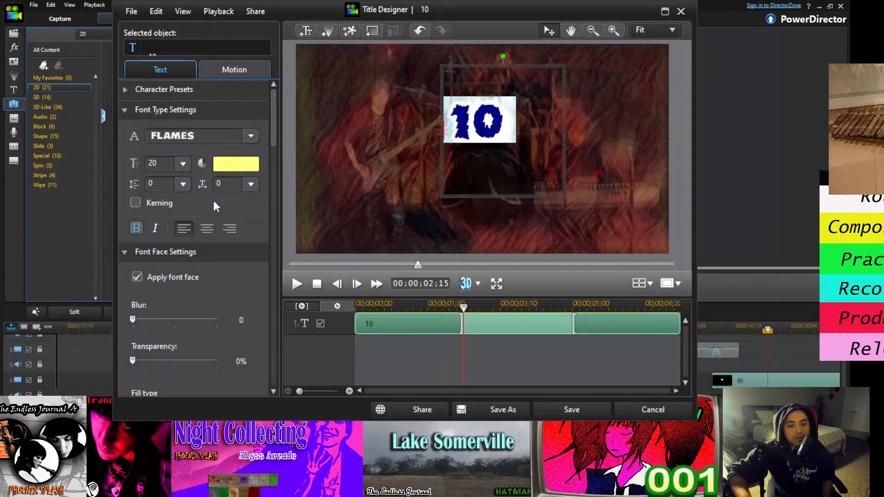
click(487, 159)
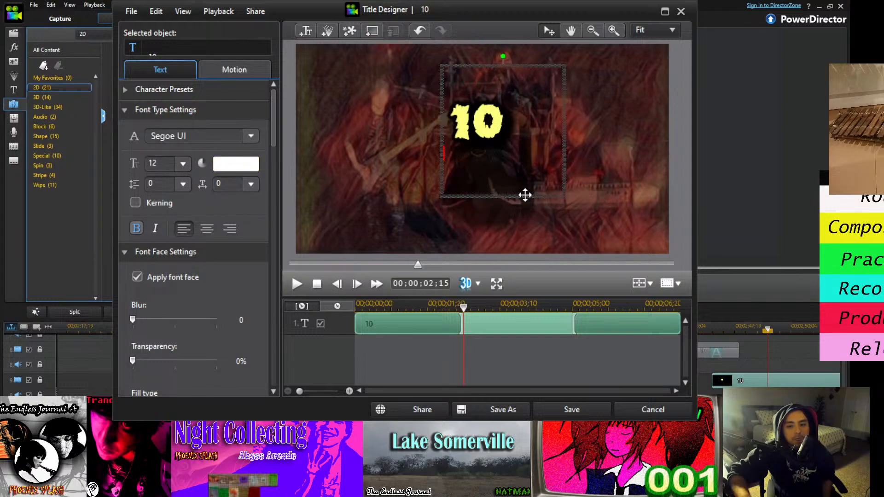
drag(525, 193, 533, 205)
click(600, 36)
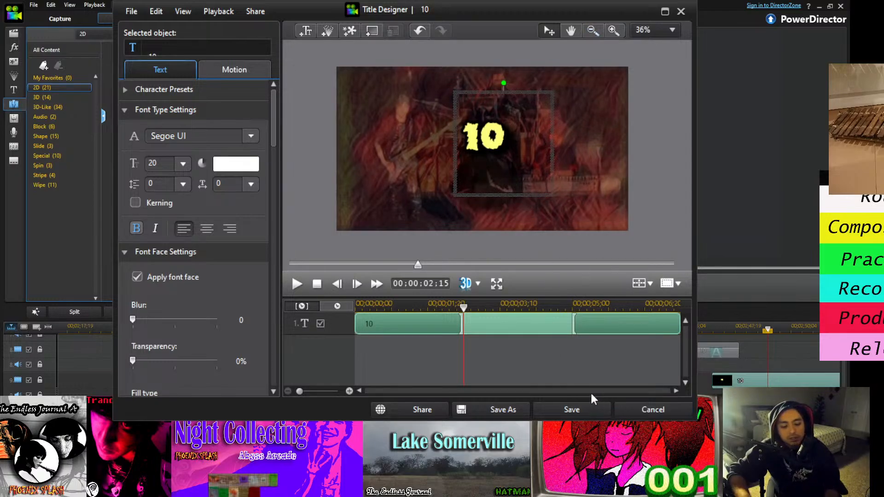
click(587, 409)
Delete the second "10" piece and paste a copy of the first "10" title on the lower track at 00:02:46:11
click(756, 381)
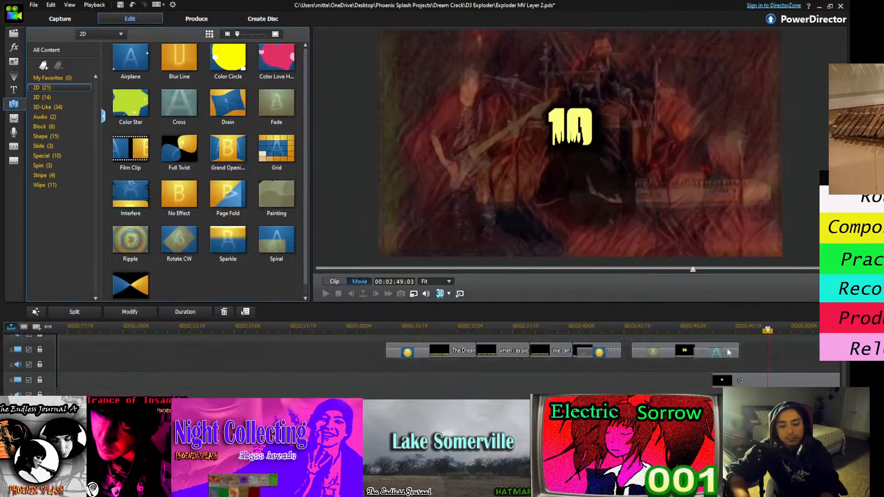
drag(746, 380, 665, 350)
click(708, 382)
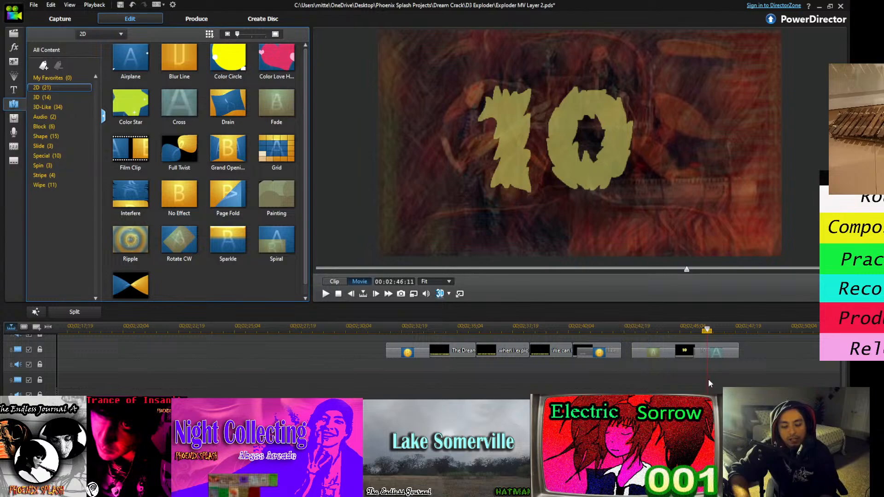
key(ctrl+v)
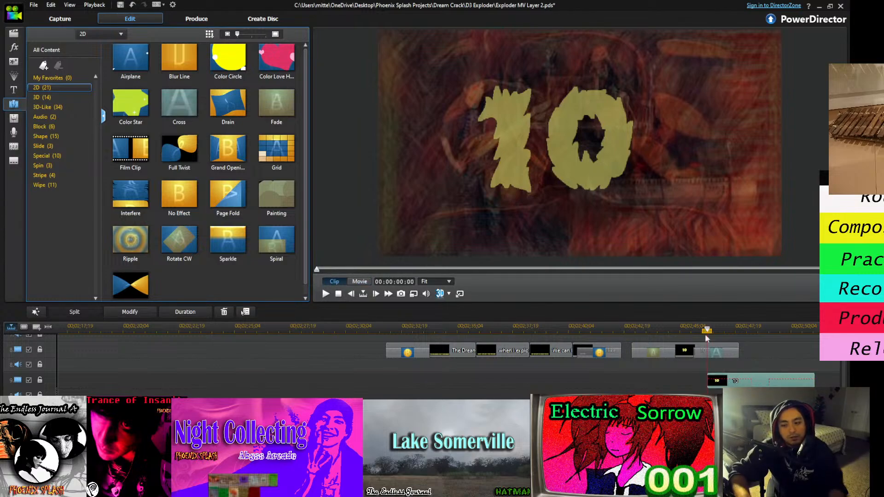
Change the pasted title's text from "10" to "9", move it to the upper left of the frame, and save the title
double_click(762, 383)
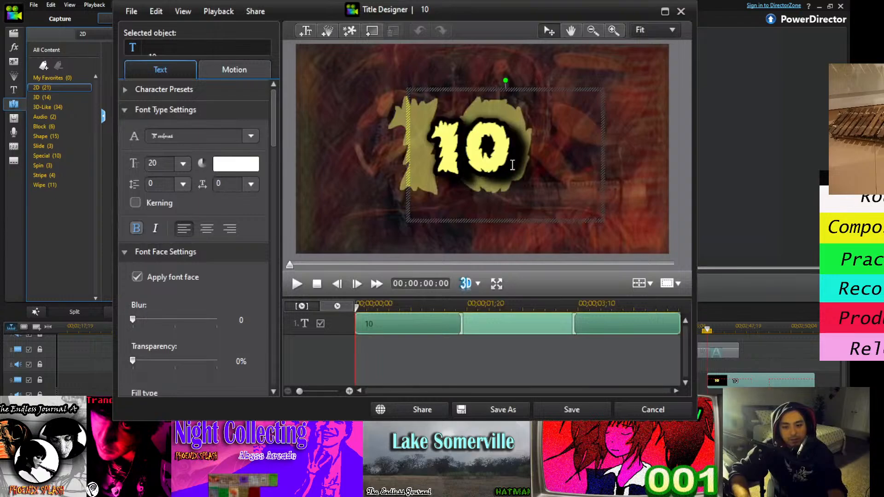
drag(513, 161, 435, 160)
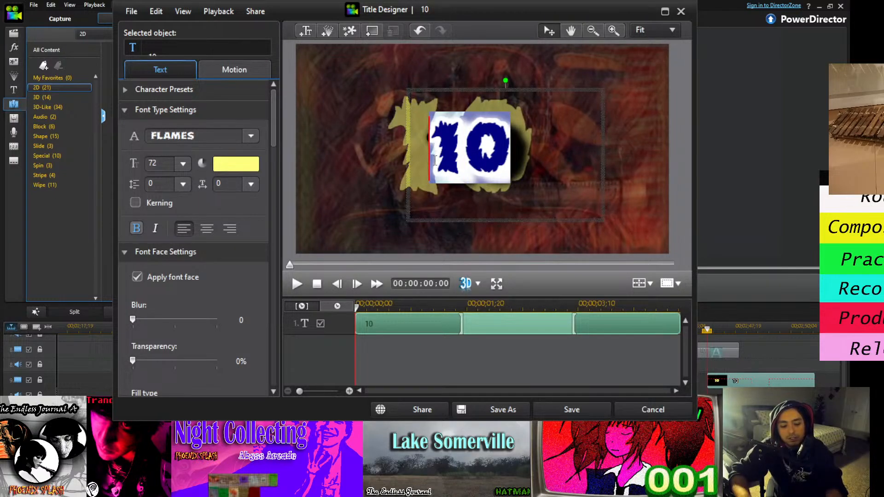
text(9)
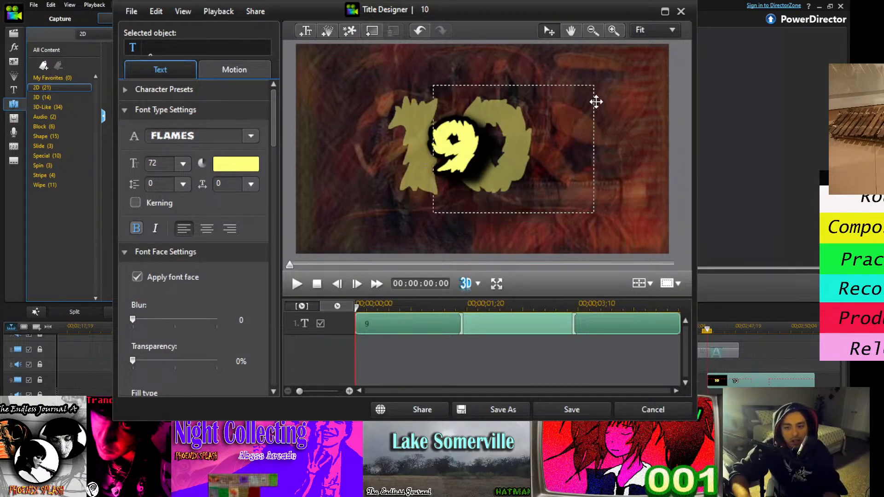
drag(594, 98, 681, 70)
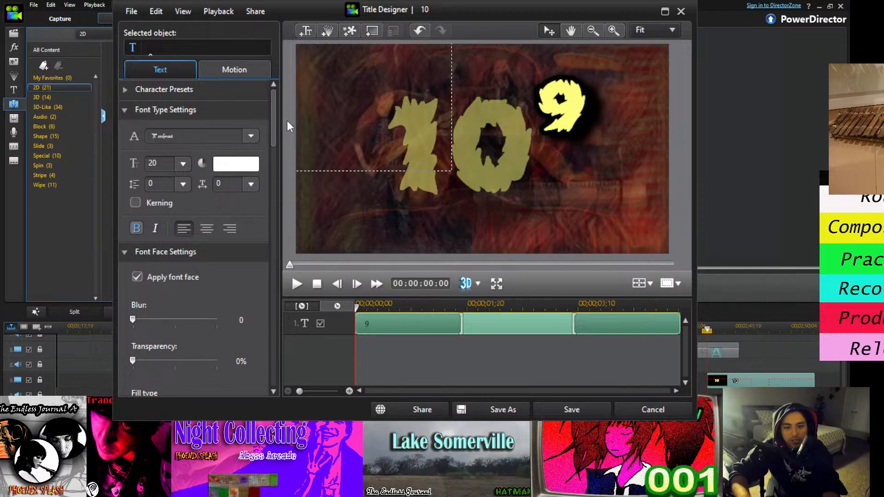
drag(382, 175, 399, 180)
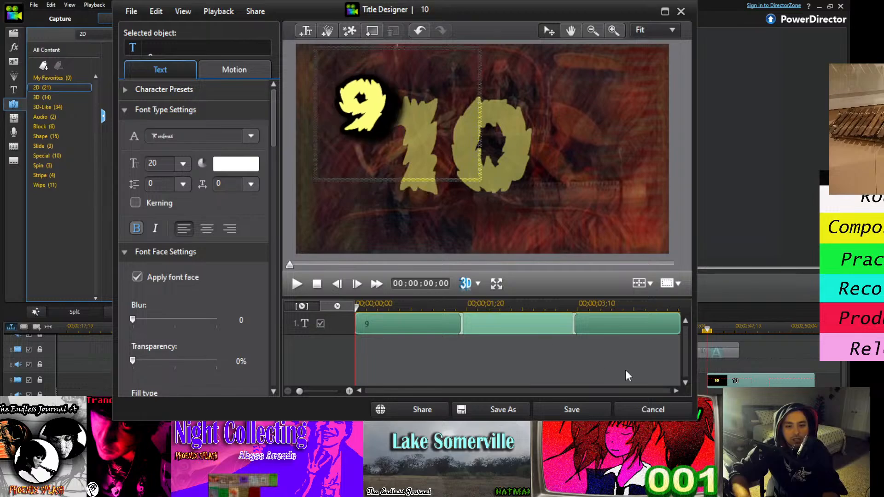
click(589, 410)
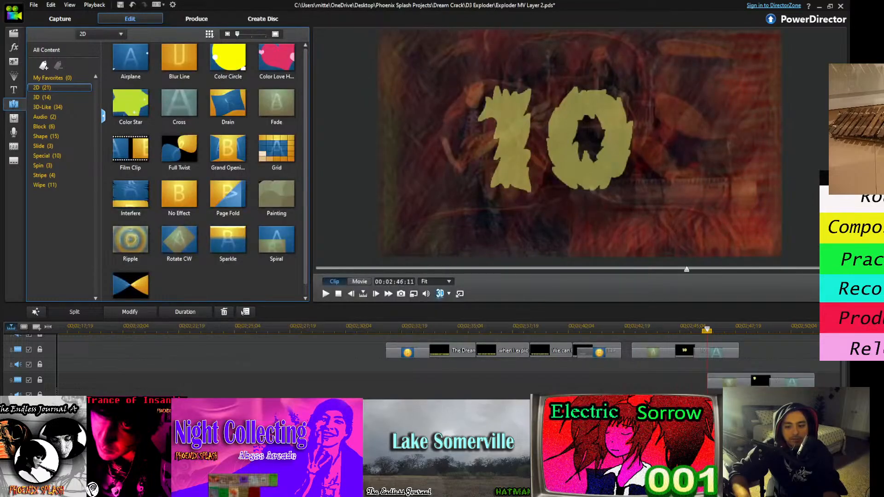
Play the change from the "10" title to the "9" title
scroll(442, 364, right, 4)
scroll(442, 364, left, 3)
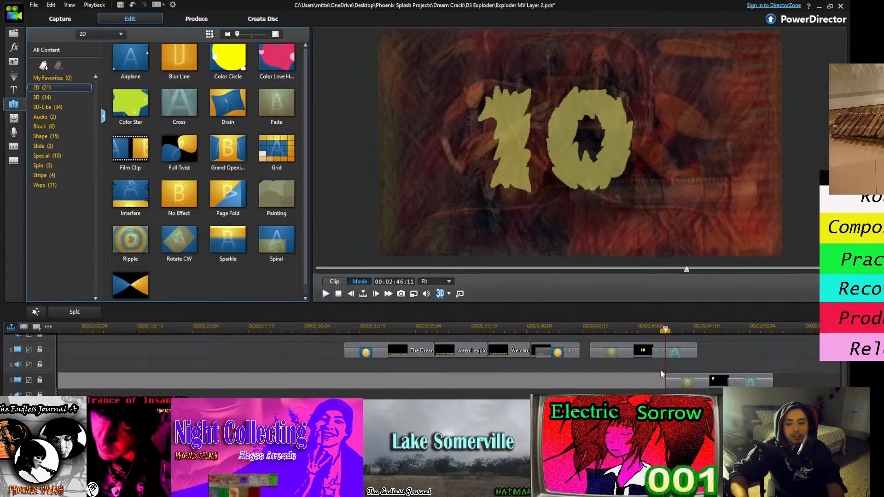
key(space)
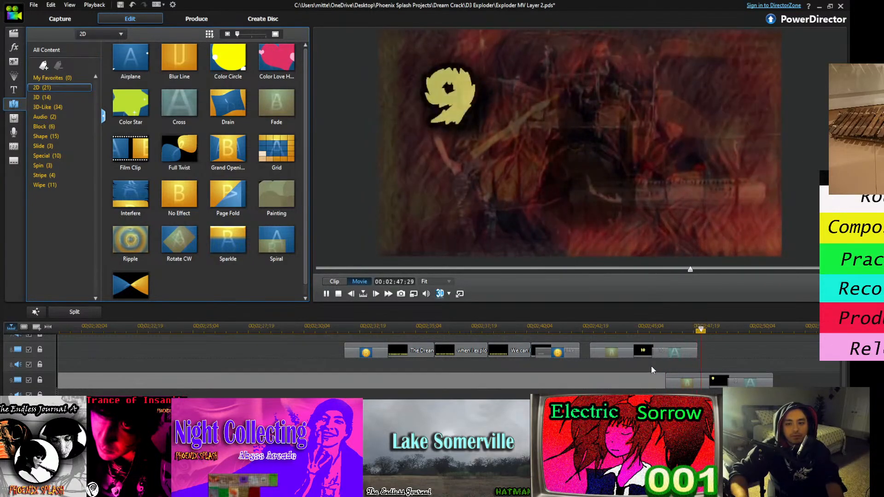
click(597, 328)
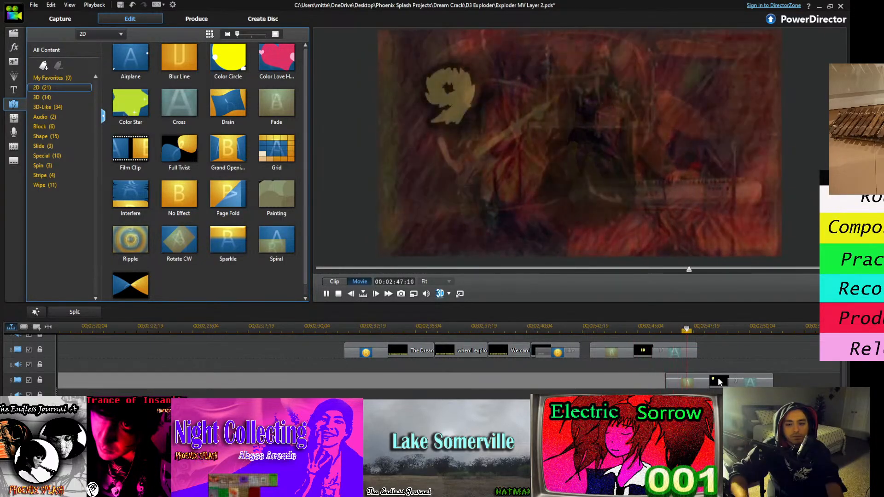
Place a copy of the "9" title on a lower track at about 00:02:49:06 and play that part
click(721, 382)
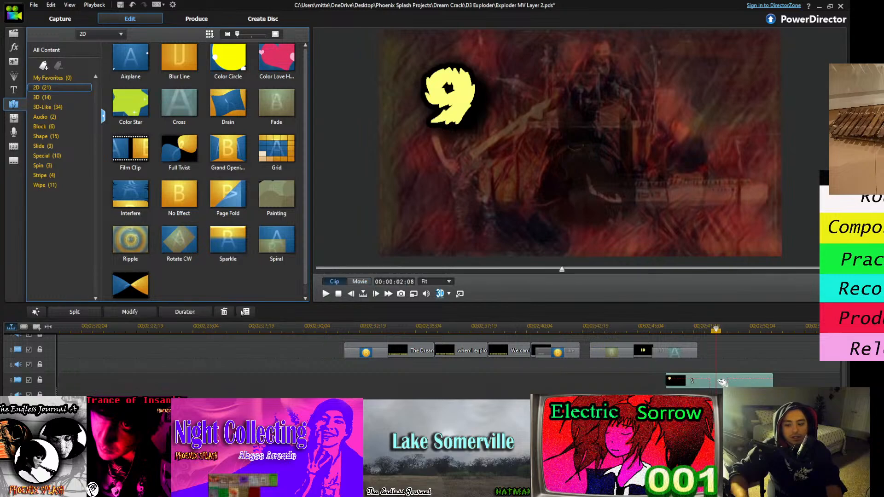
click(729, 345)
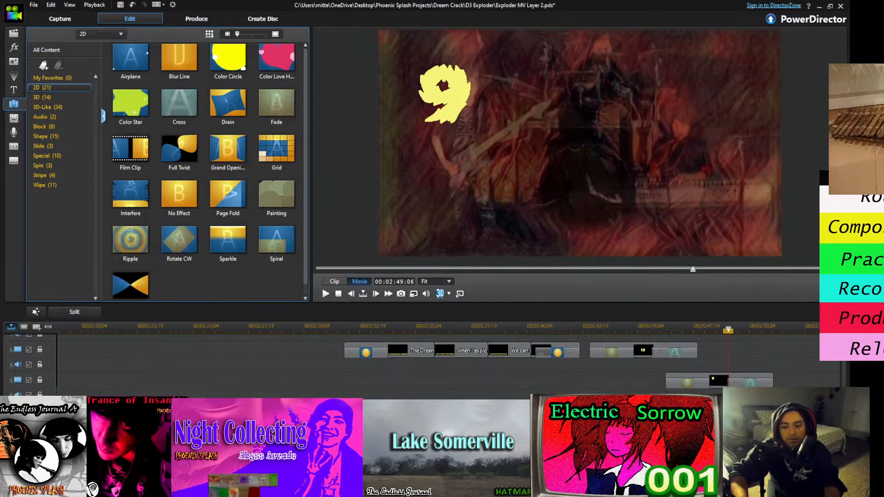
scroll(438, 364, right, 4)
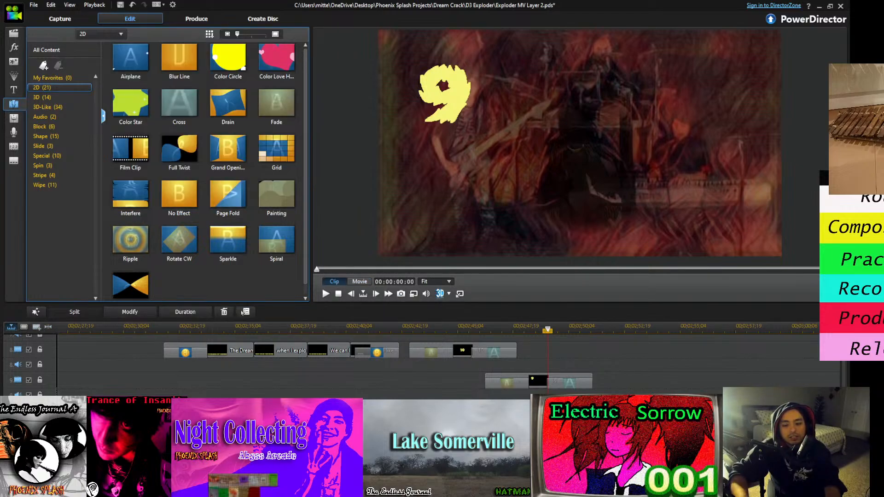
key(space)
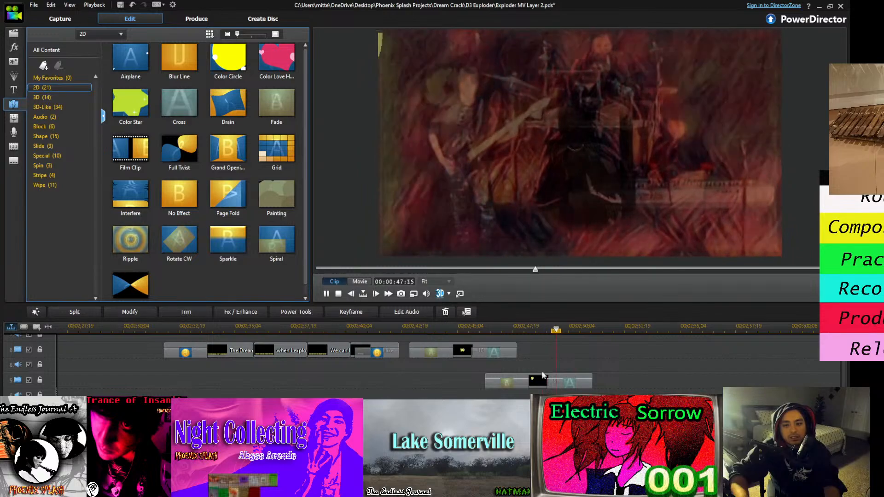
key(space)
click(580, 144)
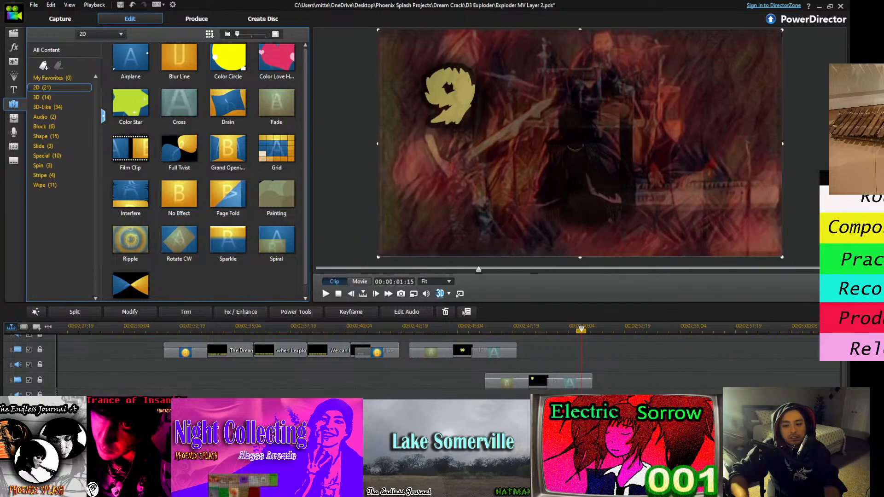
Change the copied title's text from "9" to "8", move it to the middle of the frame, and save the title
double_click(598, 176)
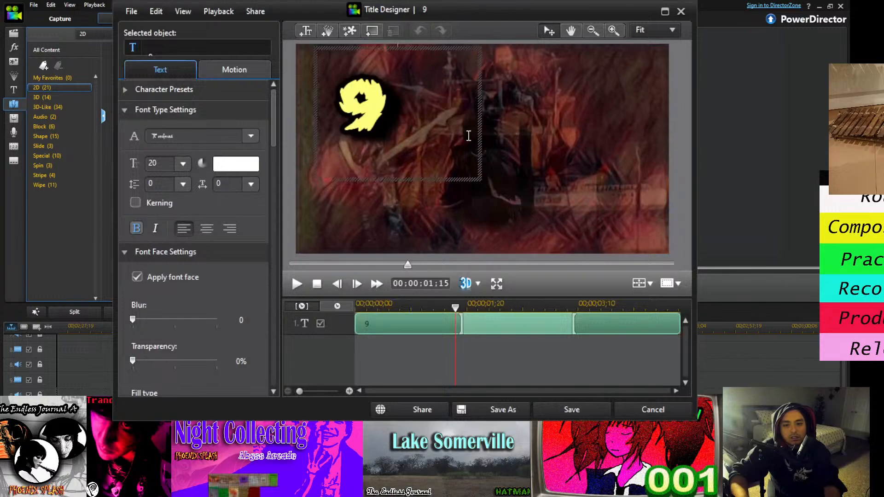
drag(478, 126, 595, 160)
double_click(444, 143)
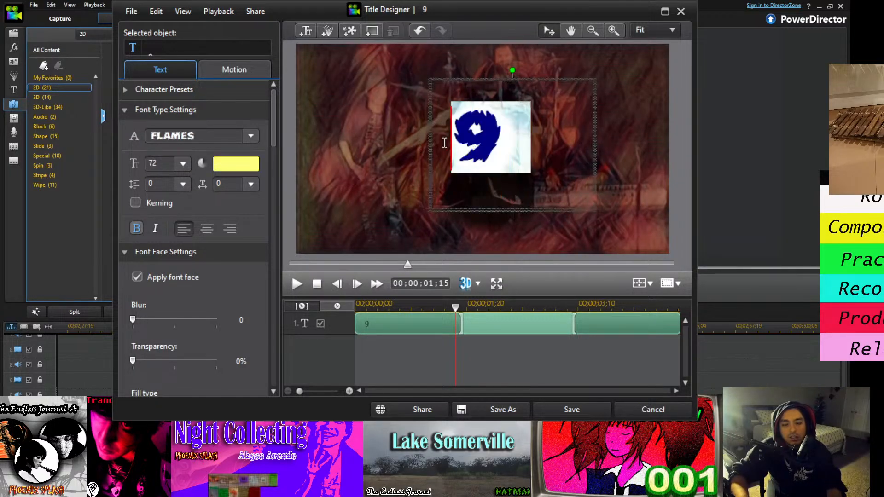
click(460, 155)
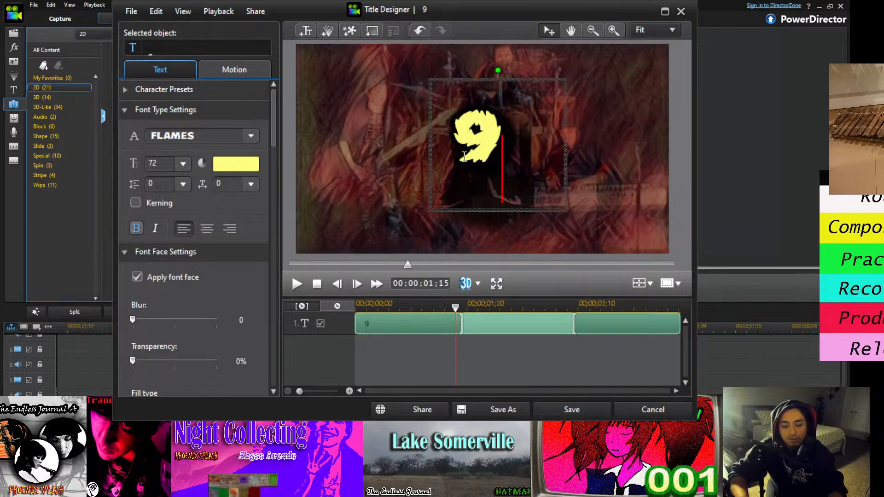
key(BackSpace)
text(8)
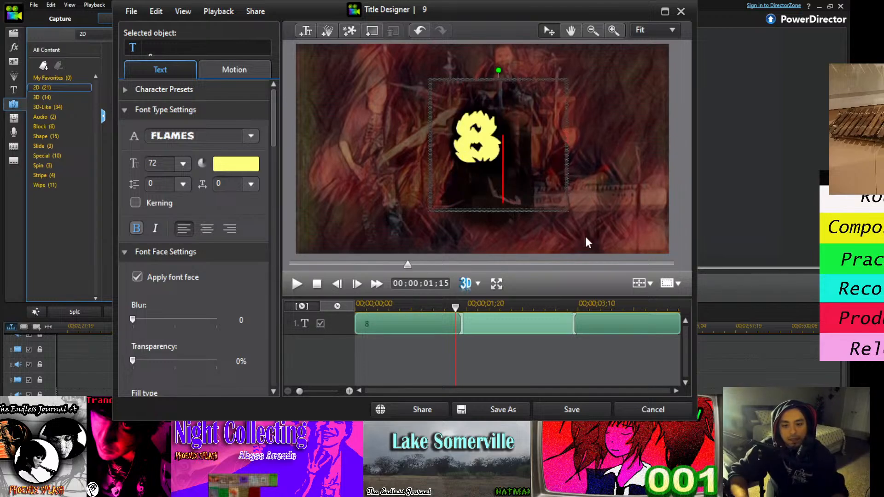
click(558, 219)
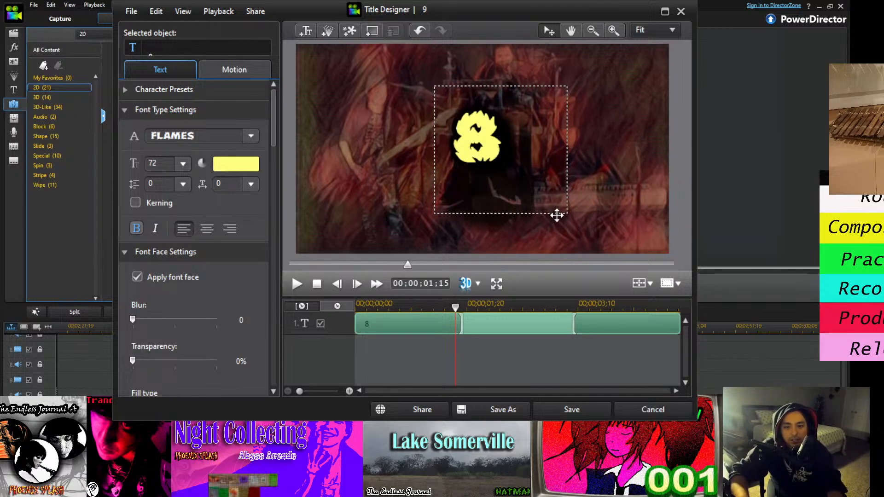
click(565, 410)
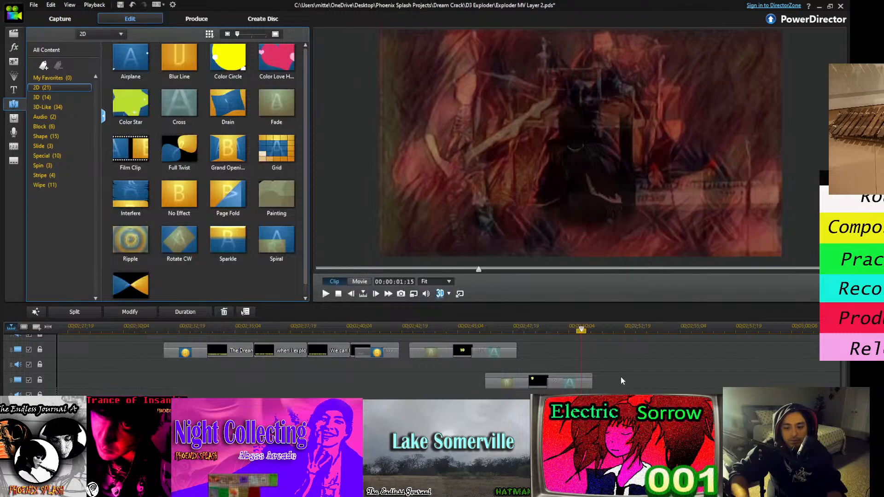
Play the "8" title from 00:02:49:05, paste a copy of it after the "9" title on that track, and shift the copy slightly earlier
click(547, 328)
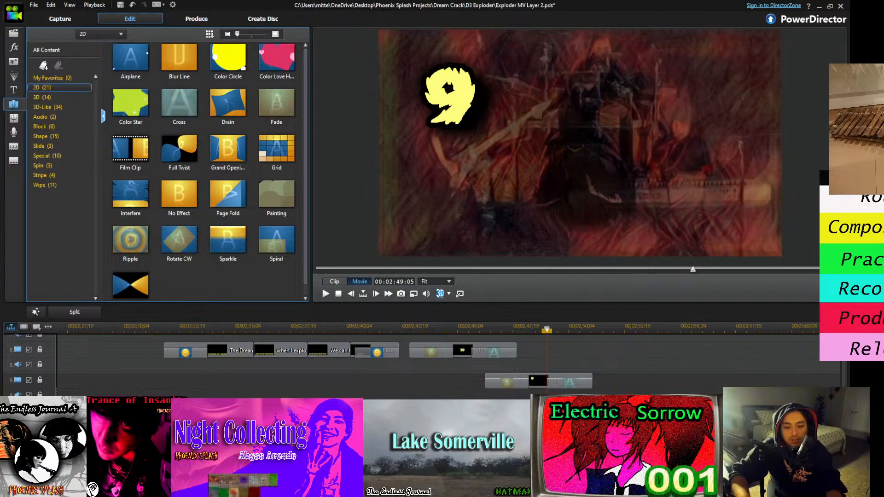
key(space)
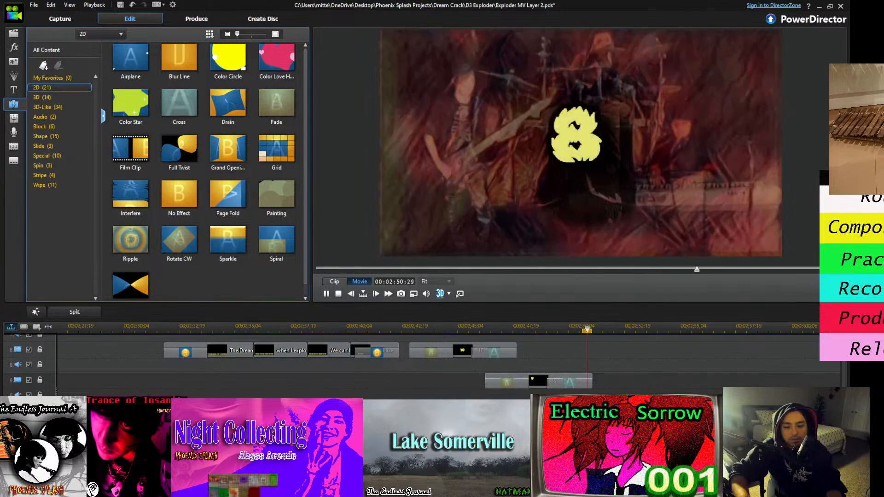
key(space)
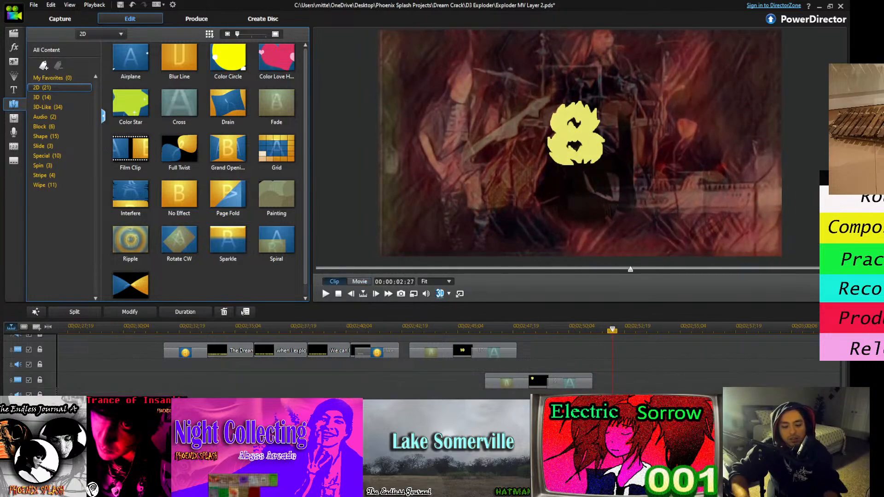
key(ctrl+v)
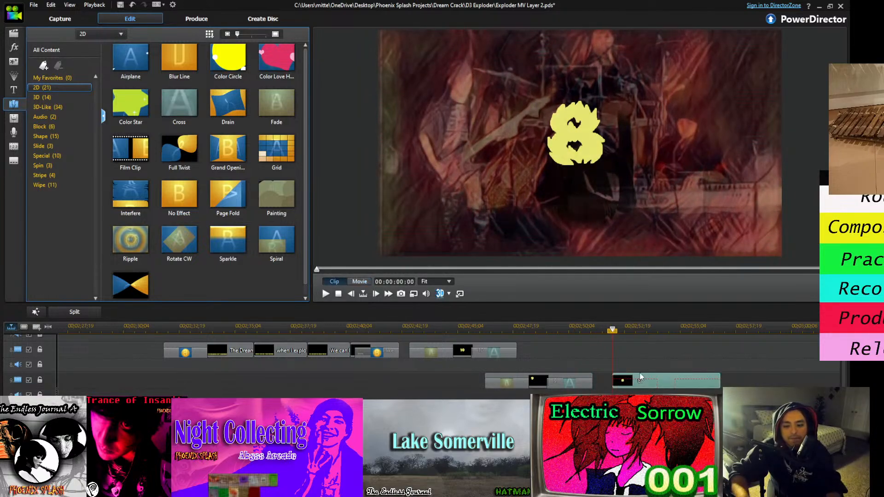
click(620, 384)
drag(642, 382, 632, 384)
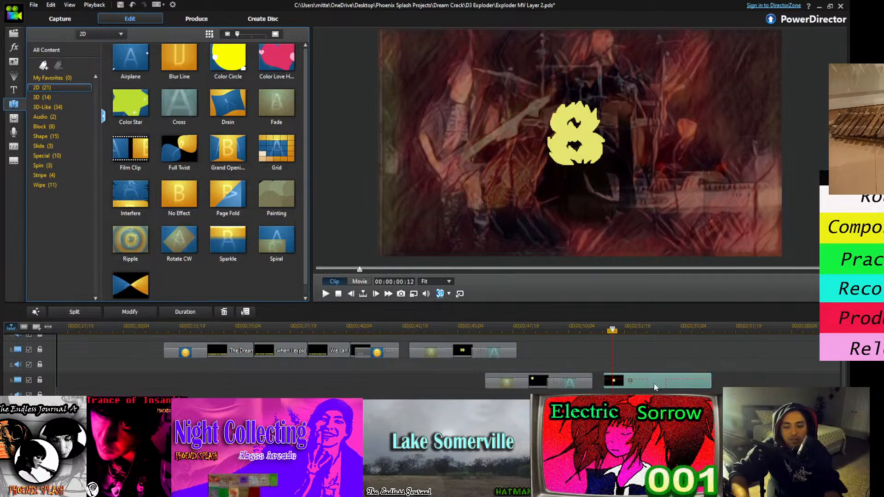
Change the pasted copy's text from "8" to "7", move it to the right side of the frame, and save the title
double_click(634, 380)
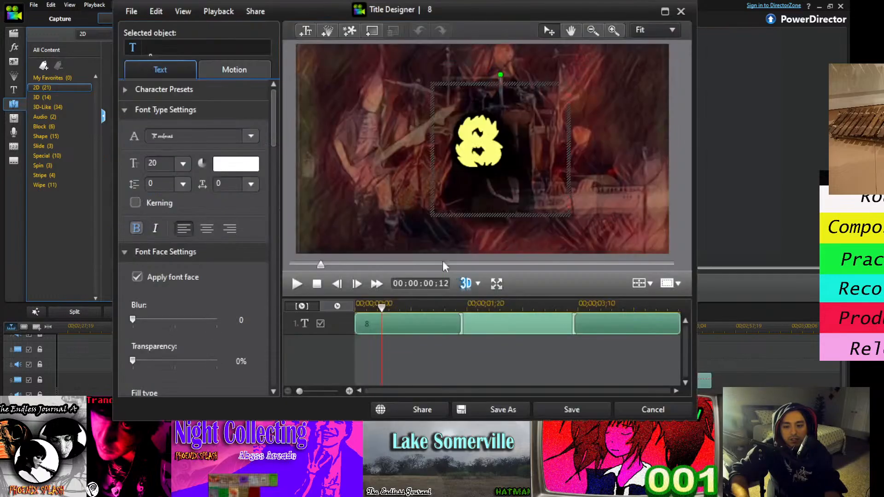
drag(556, 214, 654, 201)
drag(611, 158, 569, 146)
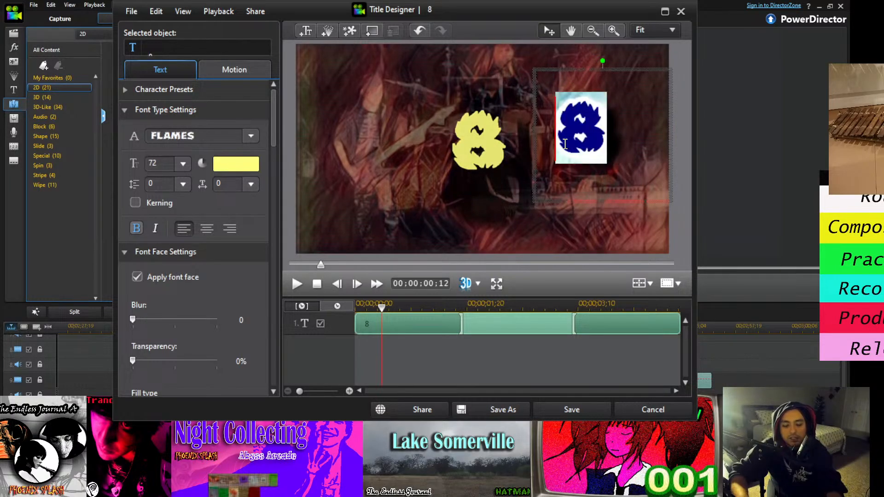
click(582, 407)
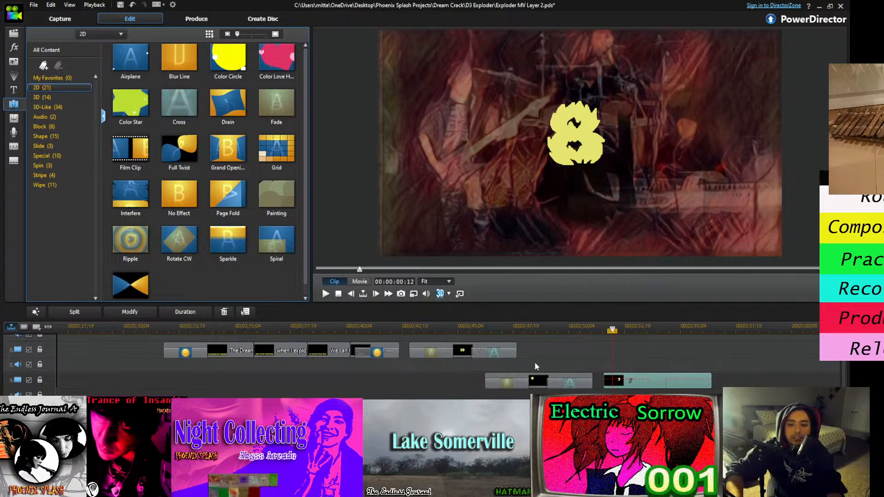
Play the countdown titles from 00:02:45:19 through the start of the "7" title
click(557, 357)
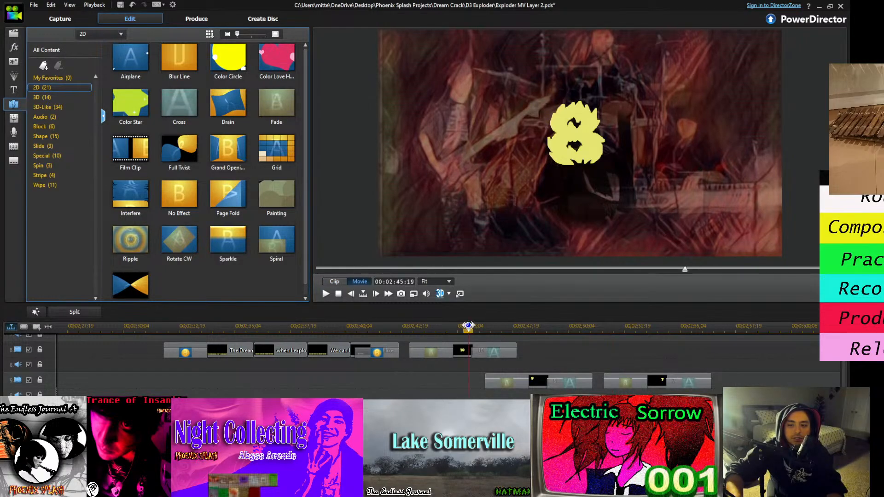
key(space)
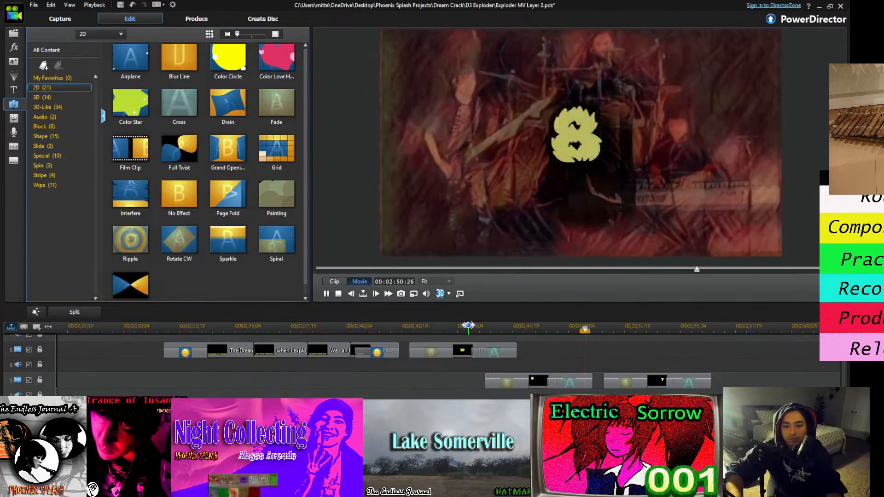
key(space)
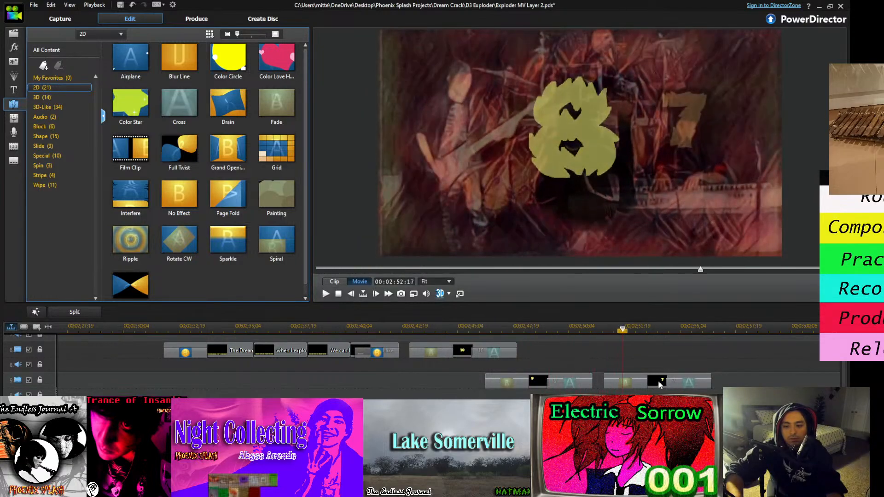
Move the "7" title earlier against the end of the "9" title and replace its opening transition with Ripple
click(660, 383)
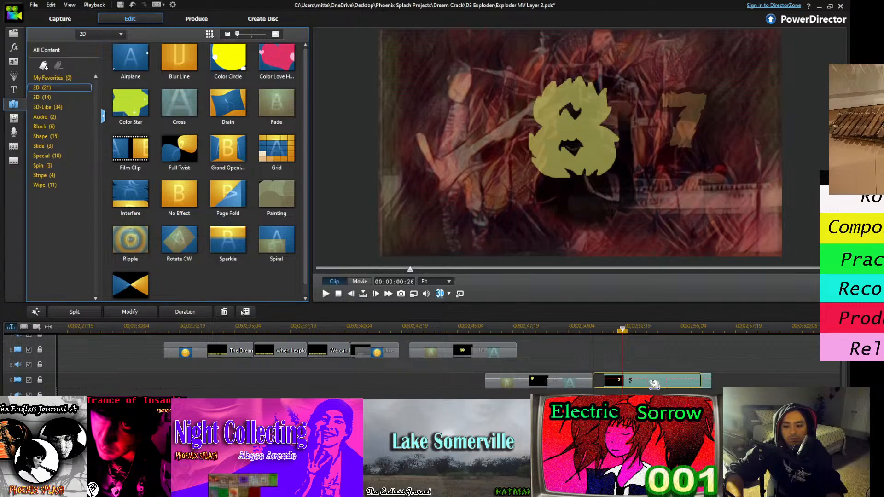
click(616, 347)
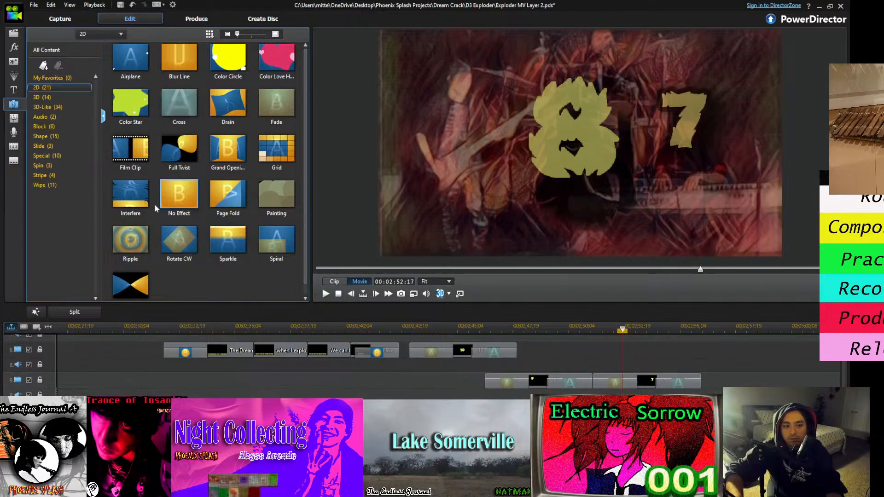
drag(131, 240, 147, 252)
drag(615, 392, 616, 385)
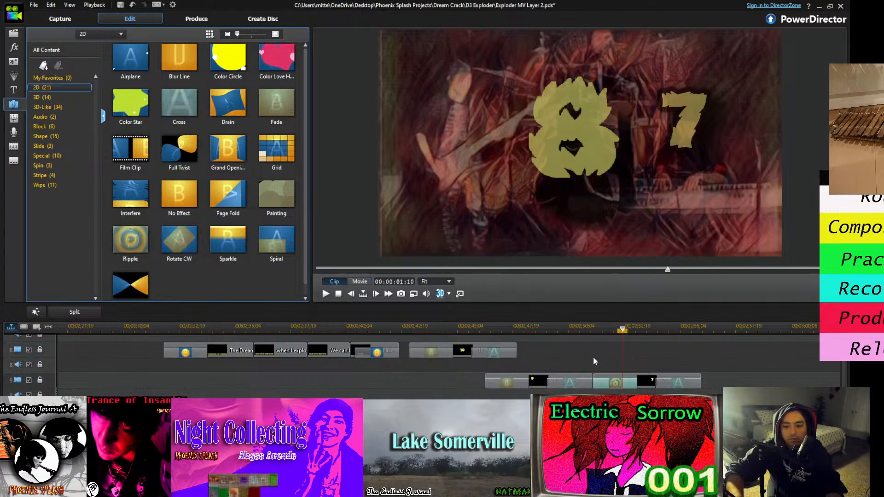
click(597, 330)
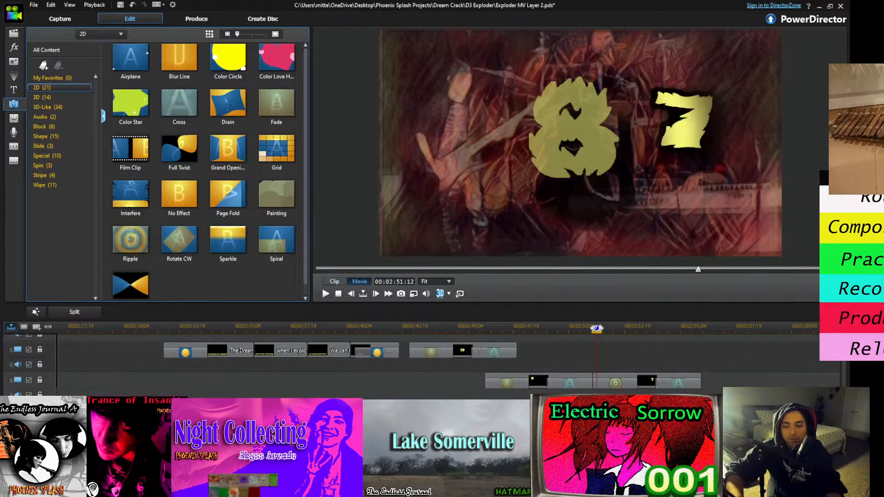
Play the "7" title's opening, replace its opening transition with Painting, and play it again
key(space)
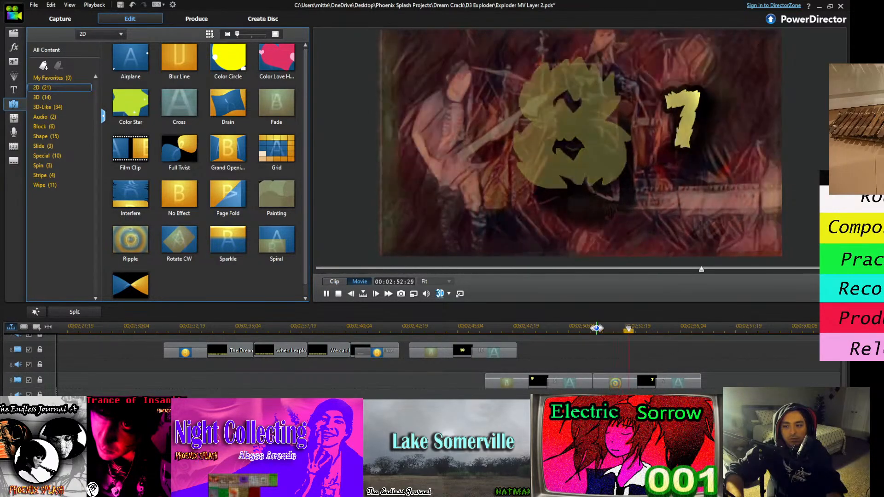
key(space)
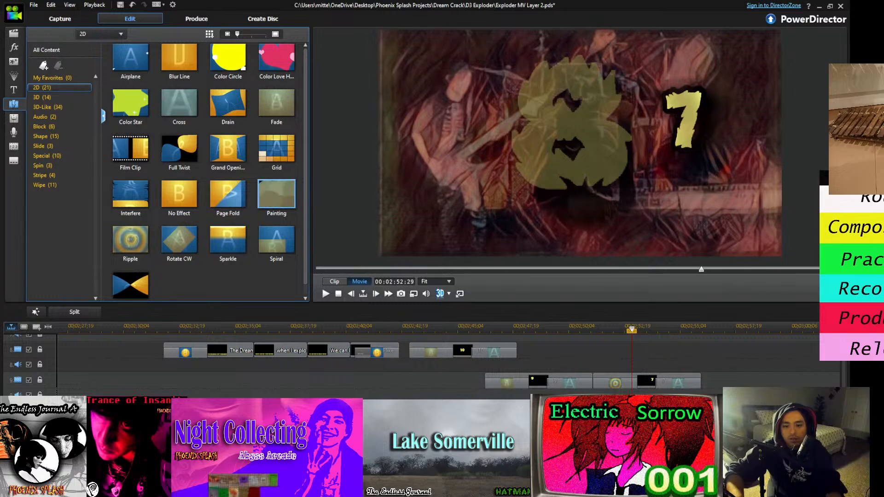
click(615, 383)
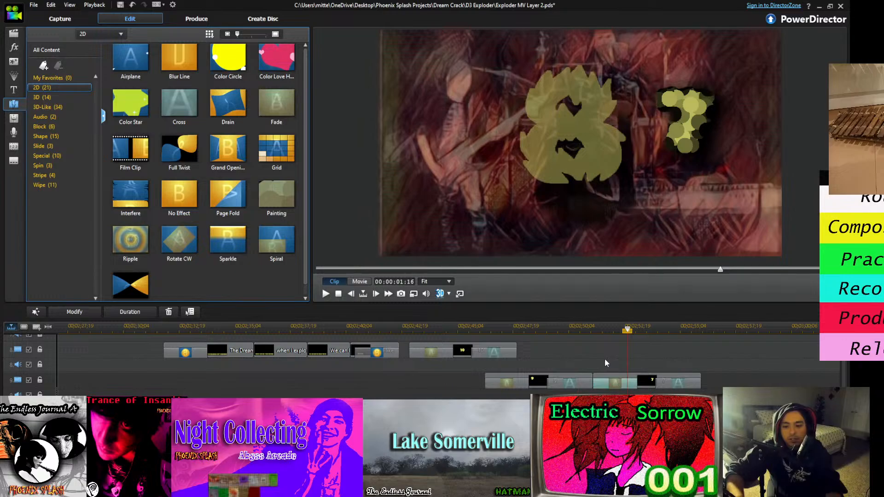
click(591, 328)
key(space)
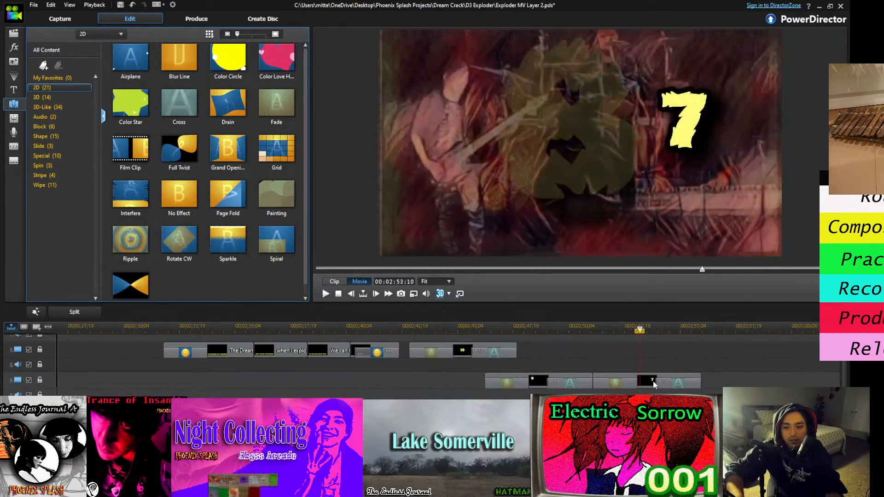
Move the "7" title onto the "10" title's track at 00:02:50:21 and paste a copy on the "9" title's track just before 00:02:55:01
drag(653, 381, 637, 360)
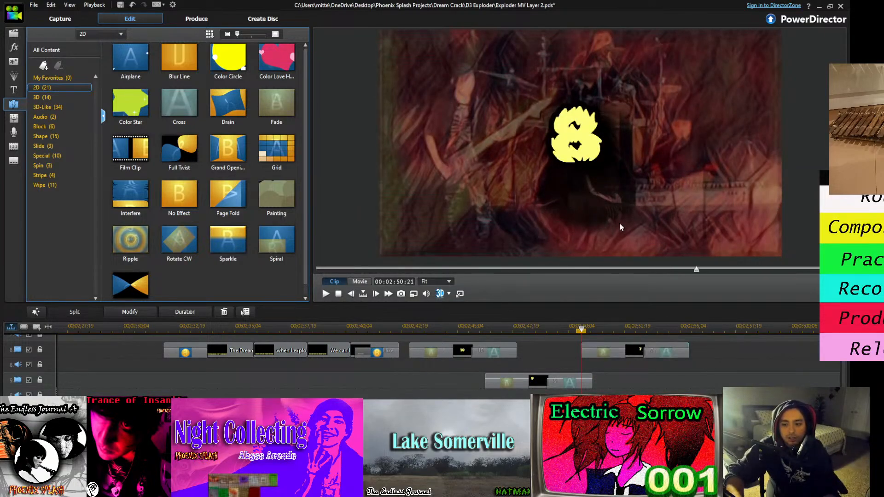
click(678, 328)
click(677, 382)
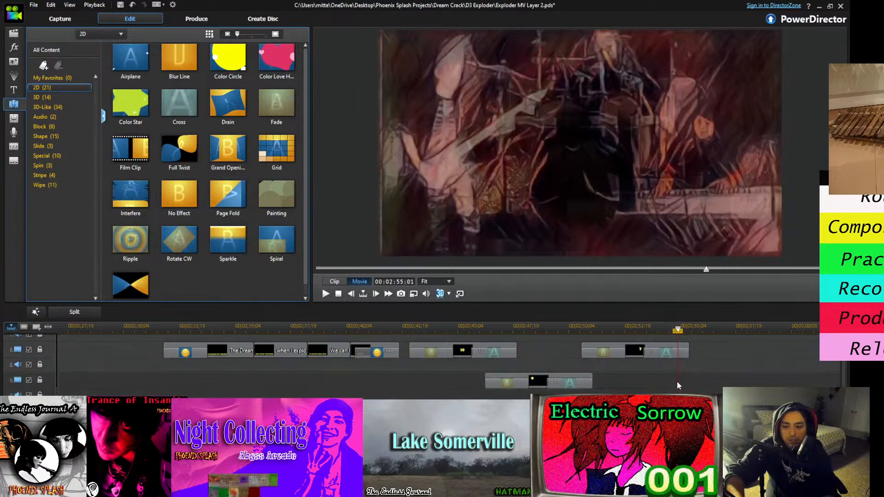
key(ctrl+v)
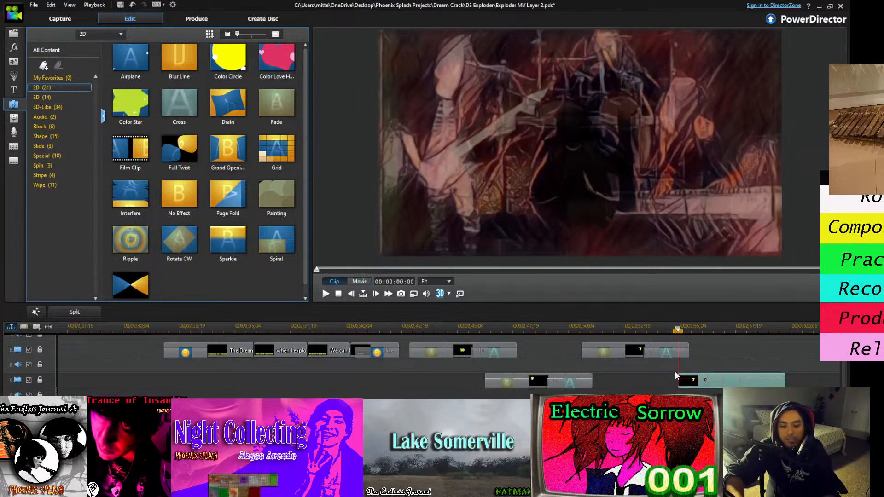
click(731, 380)
drag(731, 383, 723, 384)
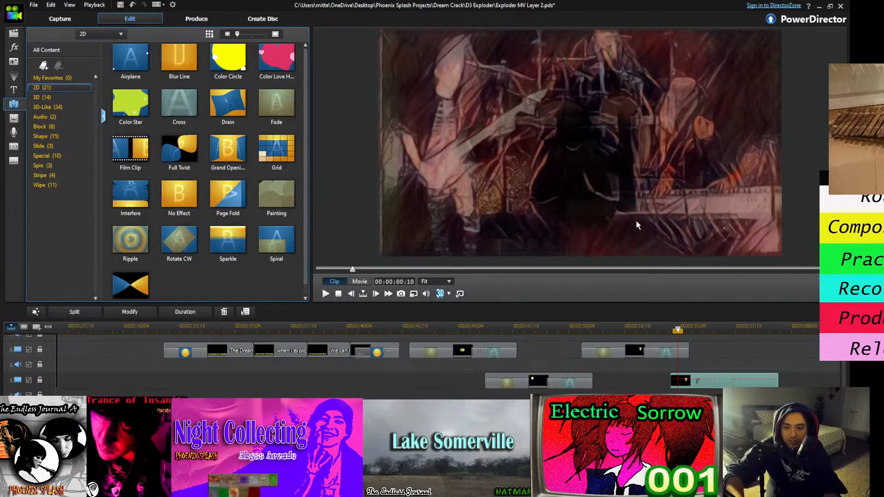
Play the countdown, shift the pasted copy earlier, and change its text to "6" placed at the lower centre of the frame
click(558, 353)
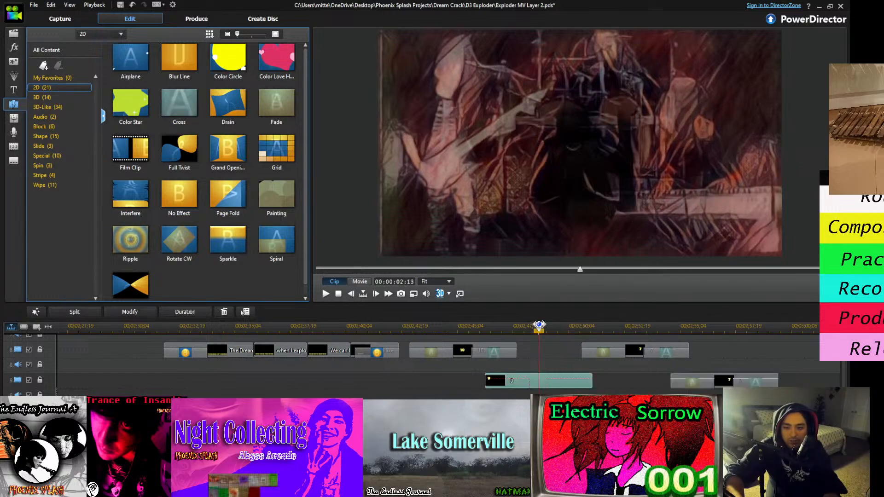
key(space)
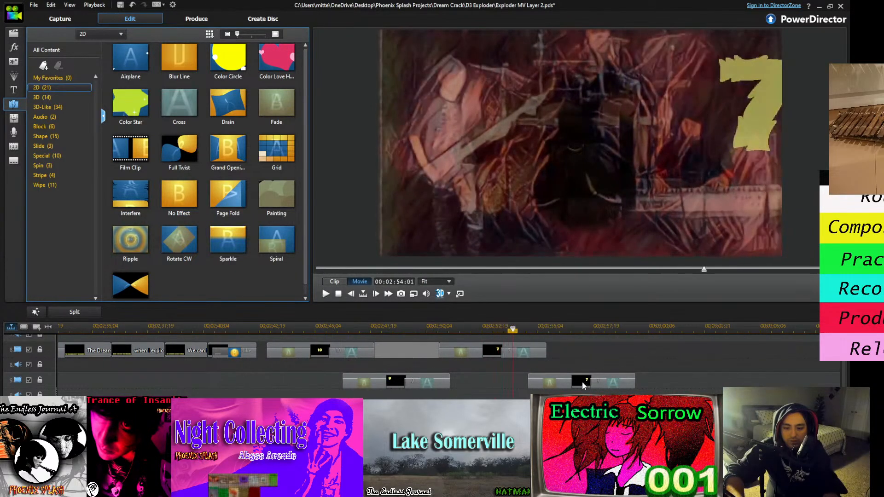
drag(582, 382, 549, 383)
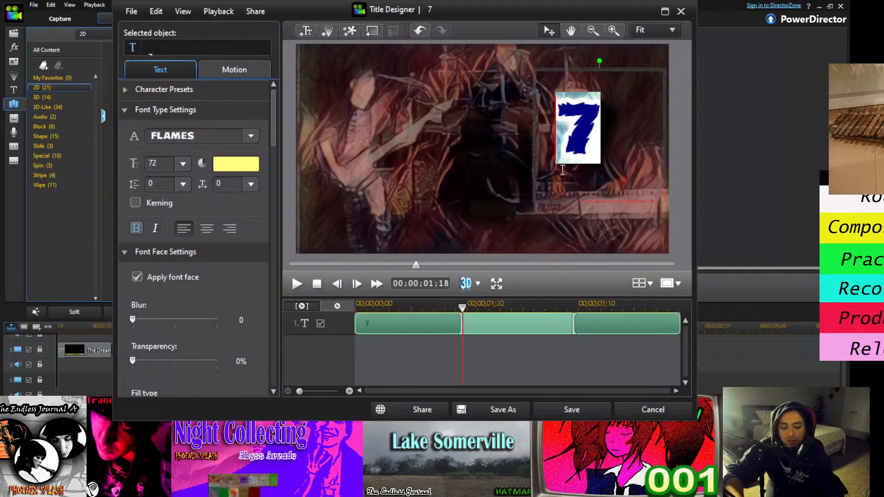
text(6)
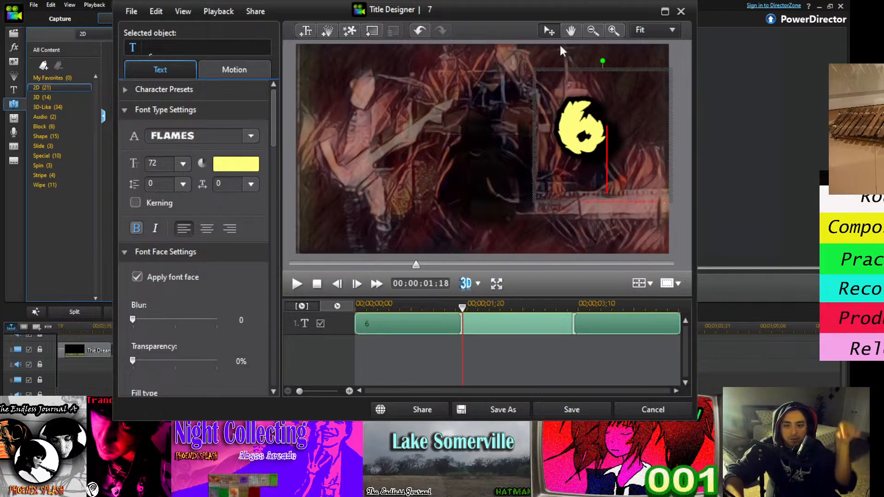
drag(574, 69, 471, 137)
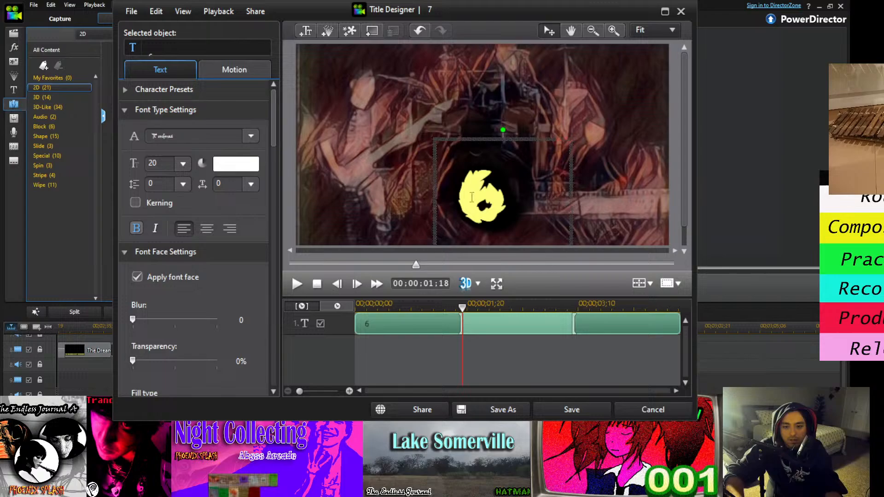
click(572, 409)
Play the countdown into the "6" title and paste a copy of that title on the track below it at 00:02:55:23
click(456, 339)
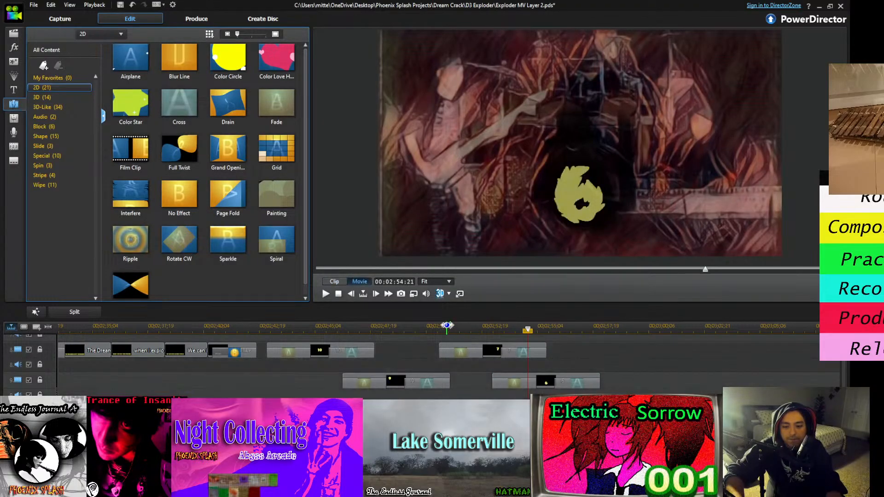
key(space)
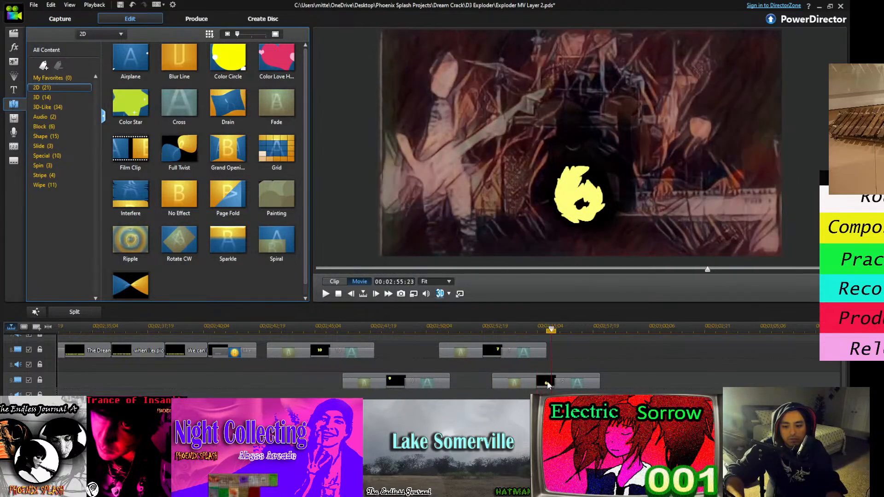
click(548, 382)
click(563, 409)
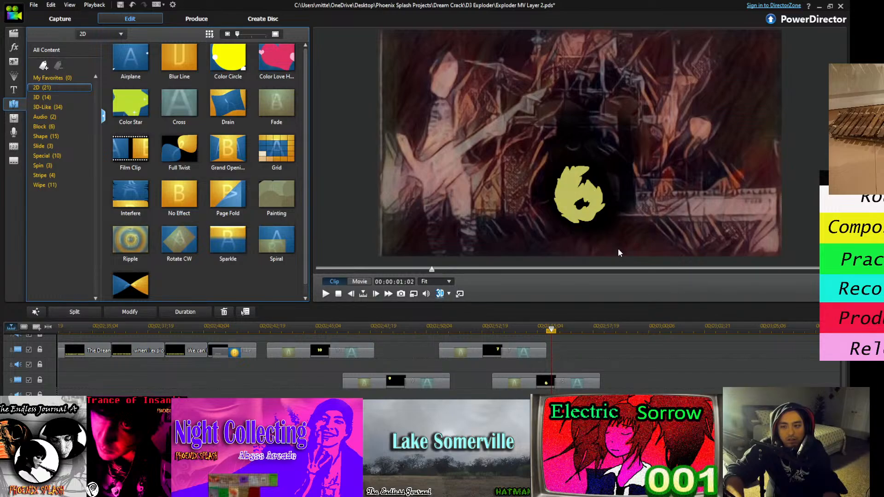
Change the pasted copy's text from "6" to "5", move it to the left side of the frame, and save the title
double_click(595, 199)
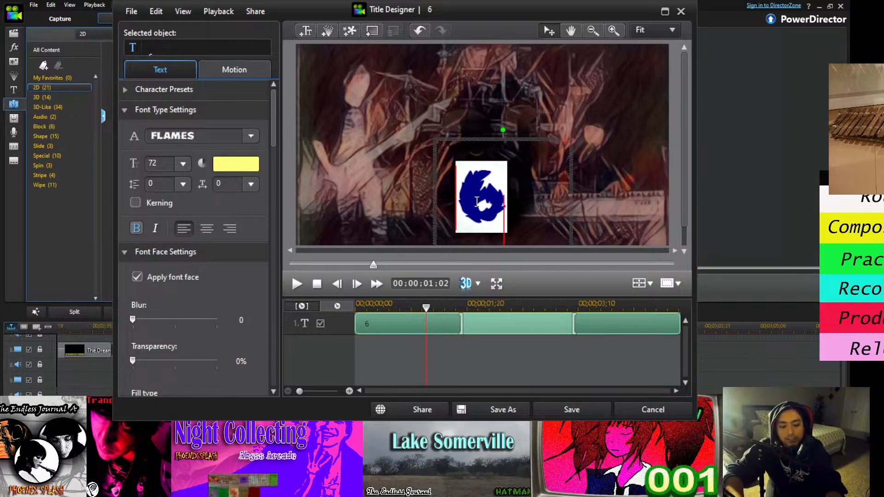
text(5)
drag(486, 134, 357, 80)
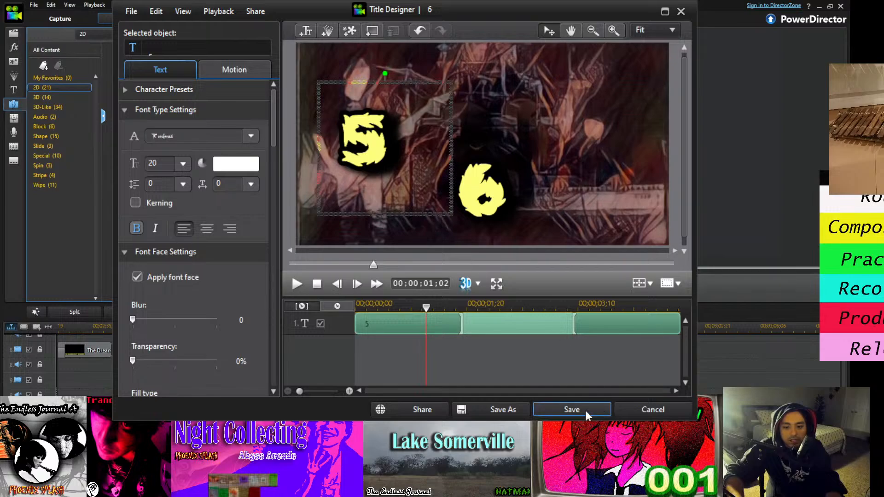
click(585, 411)
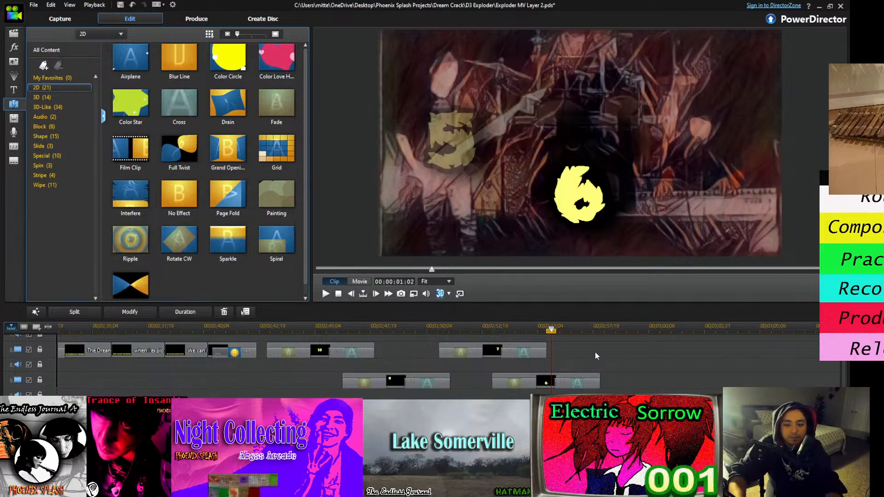
Play the countdown from 00:02:54:17 and paste a copy of the "5" title after the "7" title on its track at 00:02:56:21
click(551, 333)
click(525, 330)
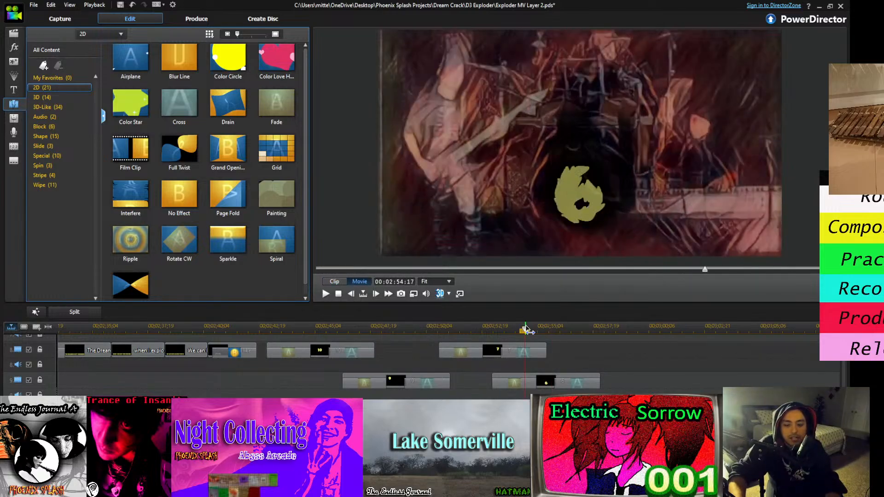
key(space)
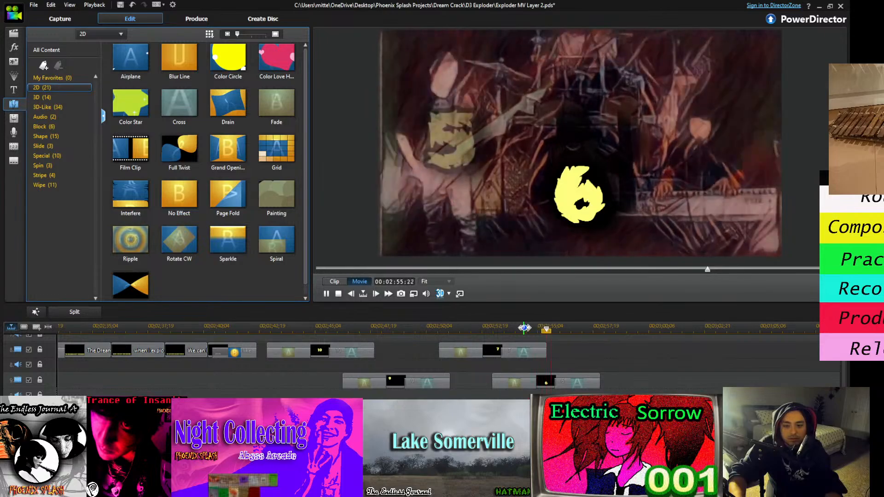
key(space)
click(506, 351)
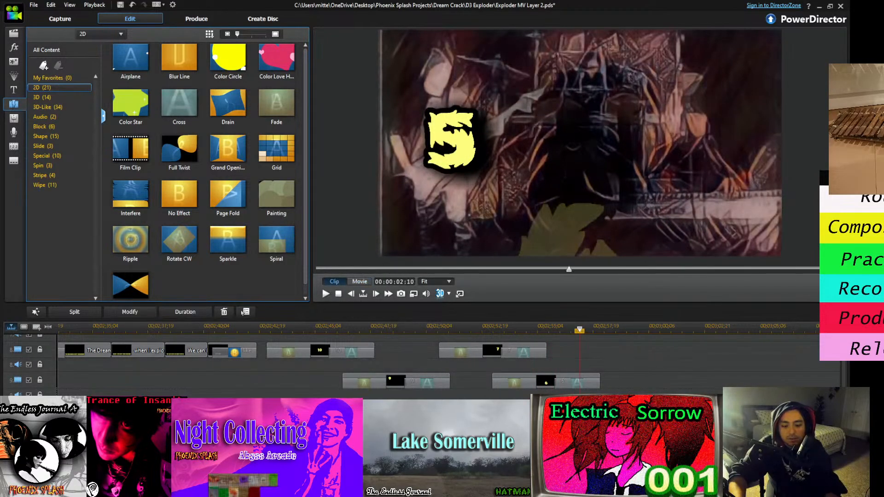
click(609, 347)
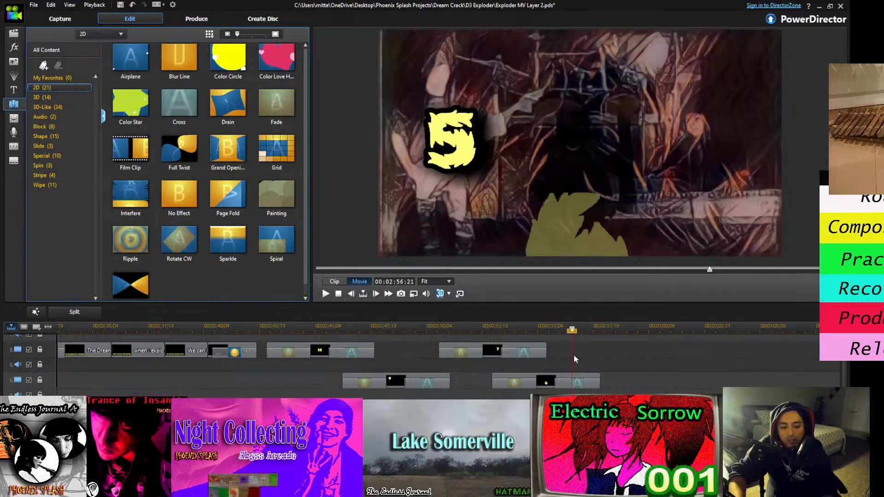
key(ctrl+v)
Change the new copy's text from "5" to "4", move it to the lower centre of the frame, and save the title
click(618, 347)
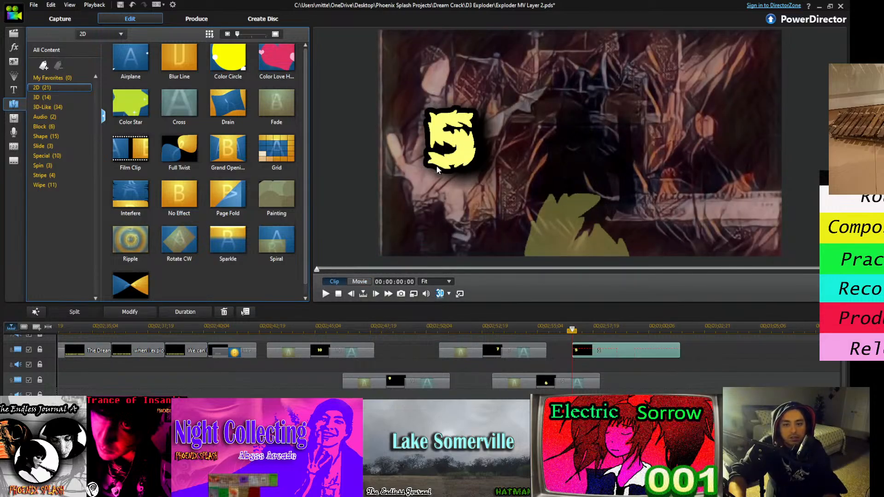
double_click(618, 347)
double_click(388, 161)
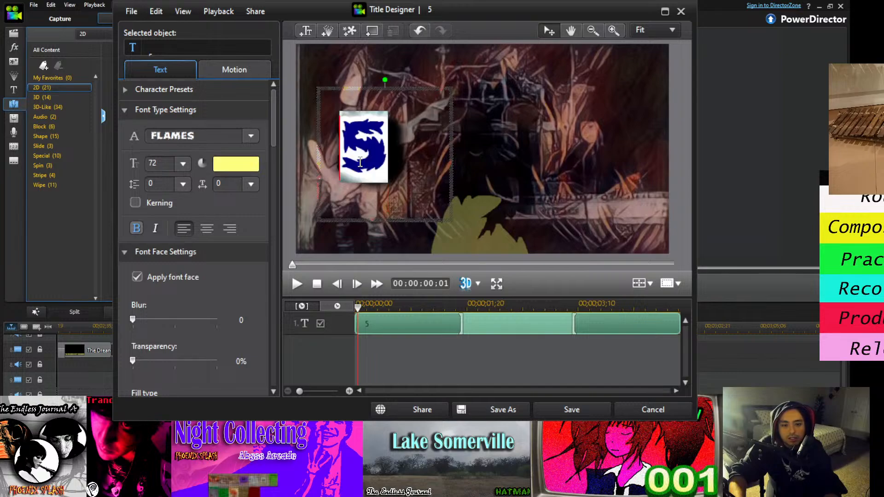
text(4)
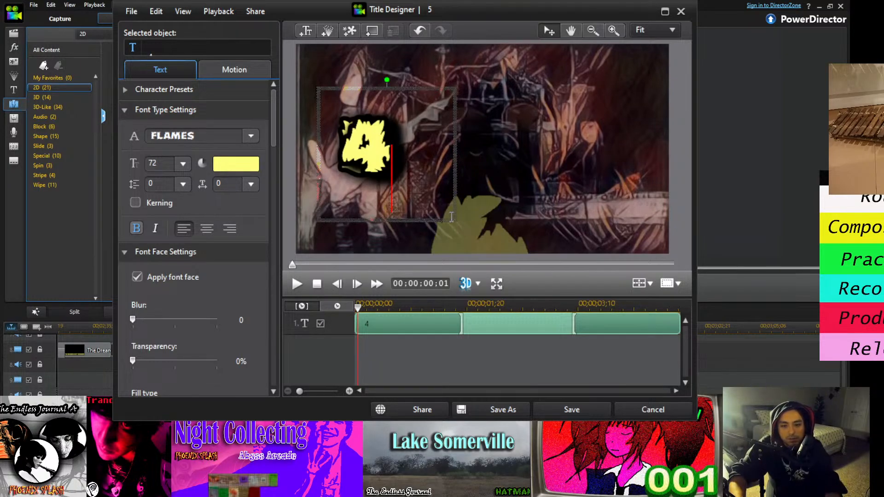
drag(450, 217, 538, 230)
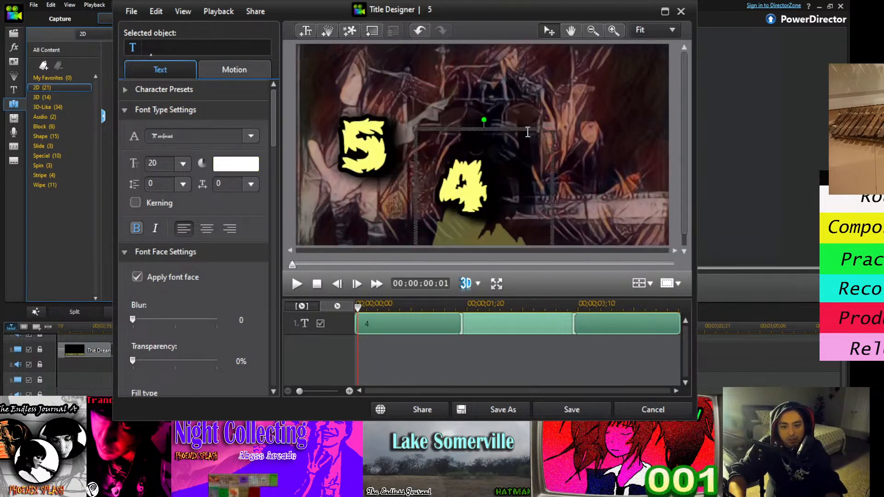
mouse_move(523, 127)
mouse_down()
mouse_move(539, 139)
mouse_move(521, 140)
mouse_up()
click(585, 410)
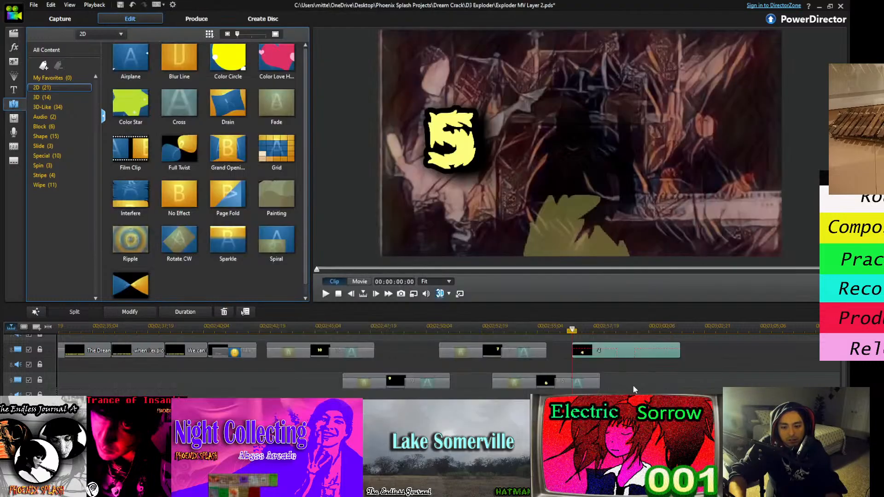
Play the start of the "4" title and shift it slightly earlier on its track
click(625, 391)
key(space)
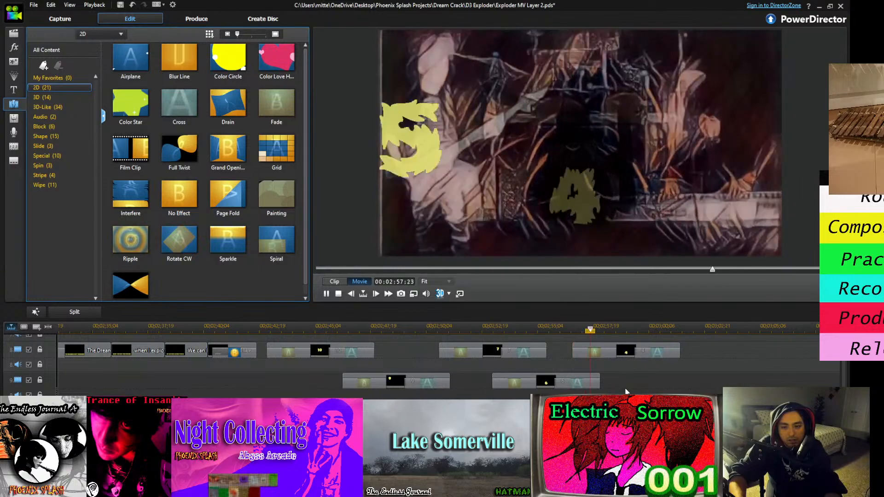
click(621, 352)
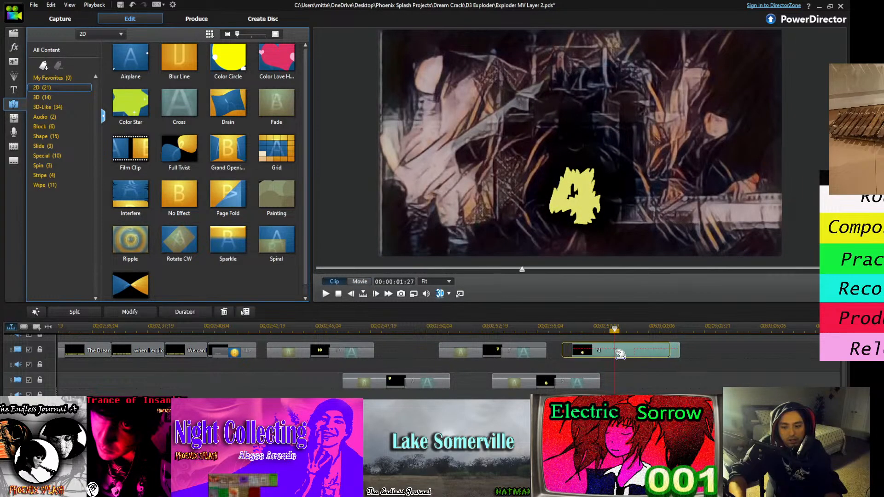
drag(621, 354, 629, 367)
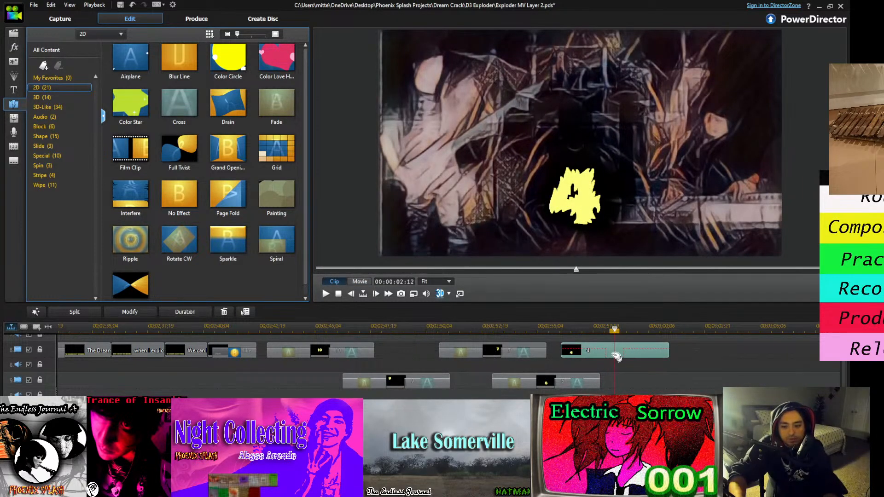
click(620, 372)
click(616, 351)
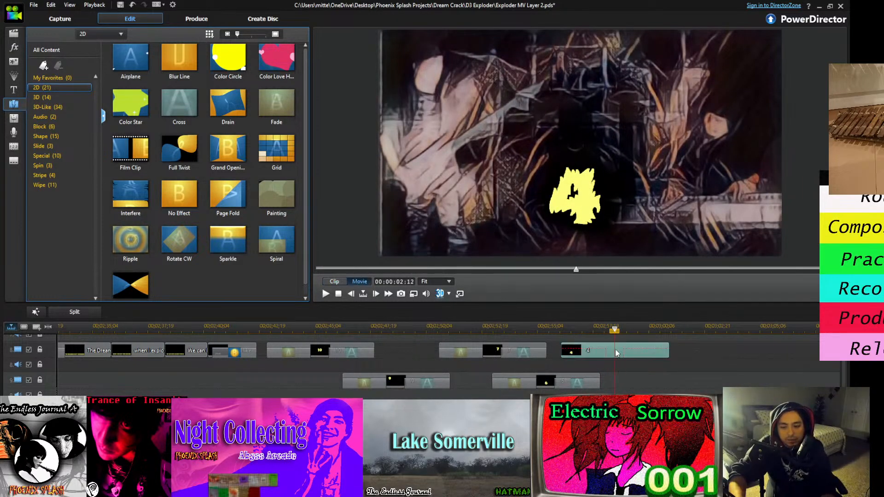
click(617, 383)
key(ctrl+v)
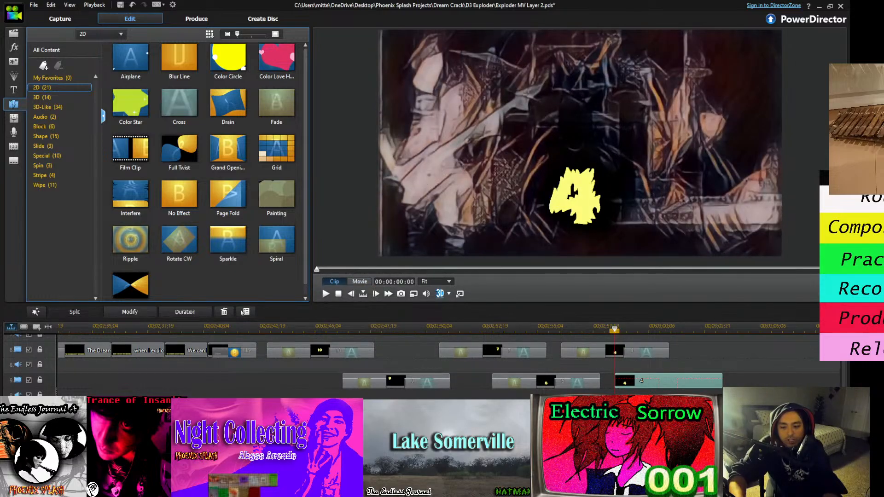
key(ctrl+z)
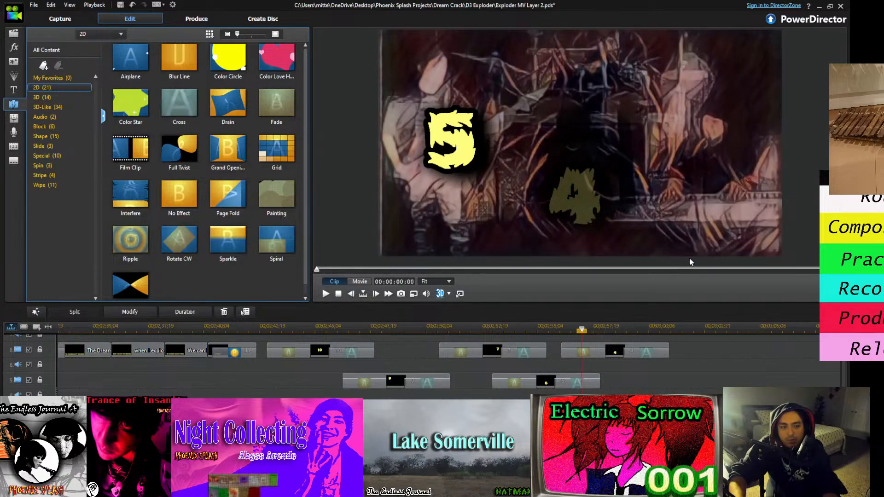
Change the text of the "4" title's copy to "3", move it to the right side of the frame, and save the title
double_click(596, 351)
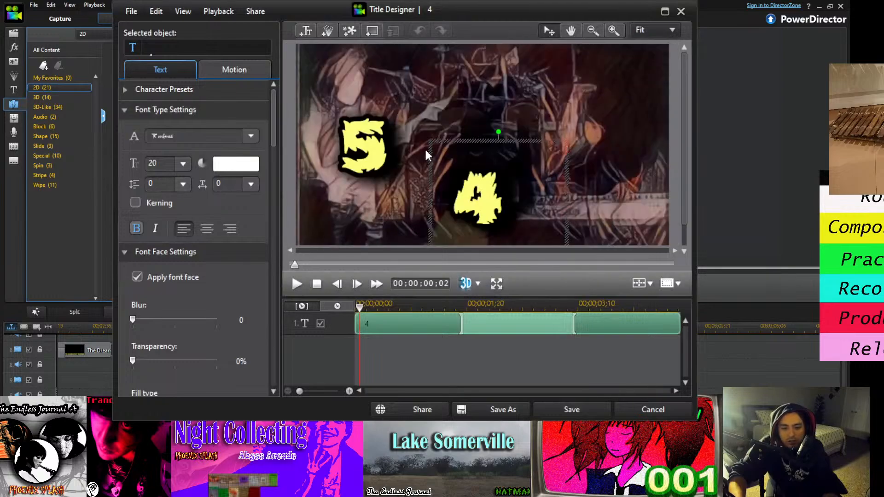
drag(453, 196, 503, 199)
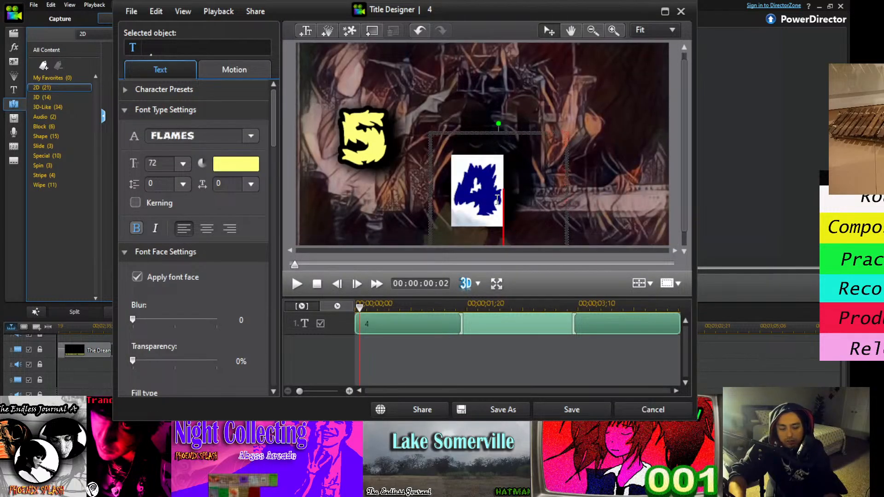
text(2)
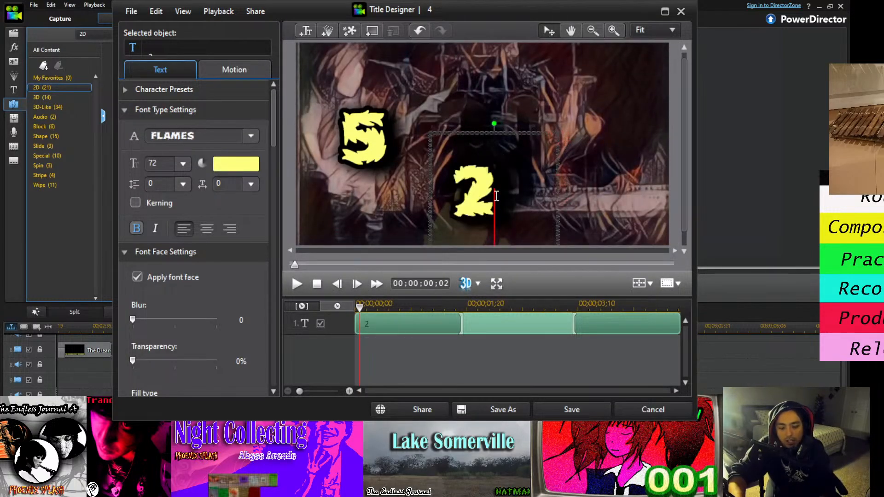
key(BackSpace)
text(3)
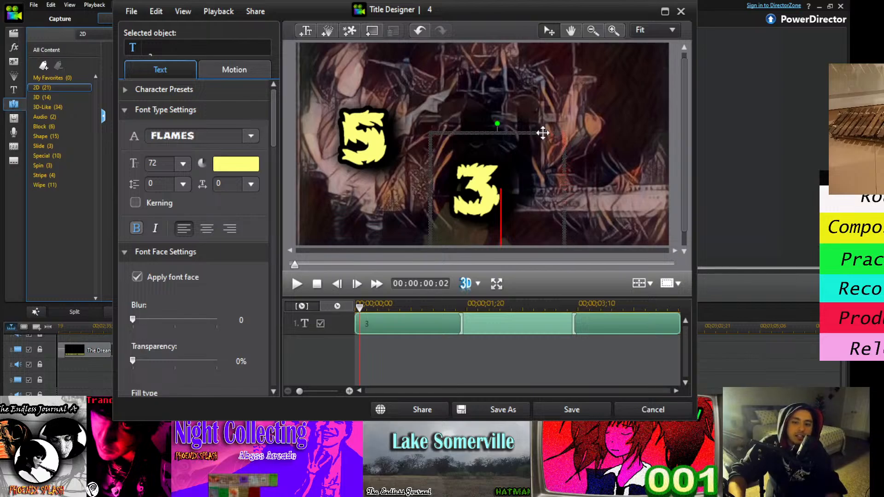
drag(543, 133, 656, 87)
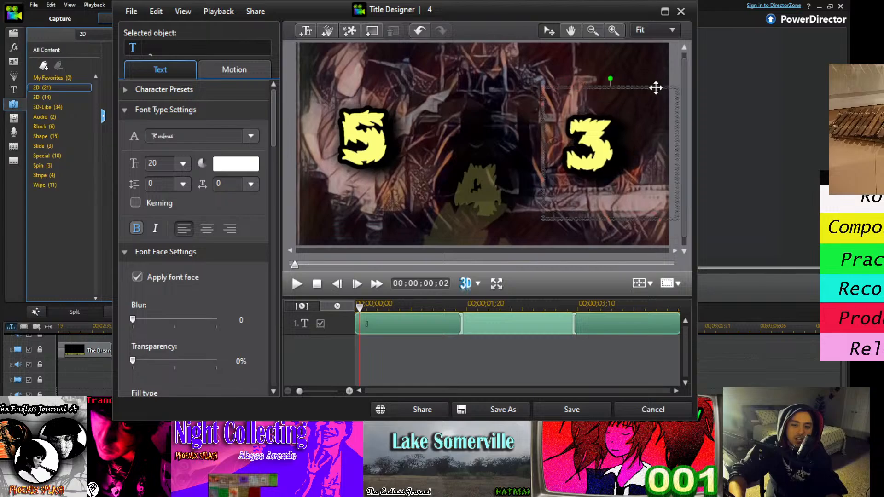
click(572, 409)
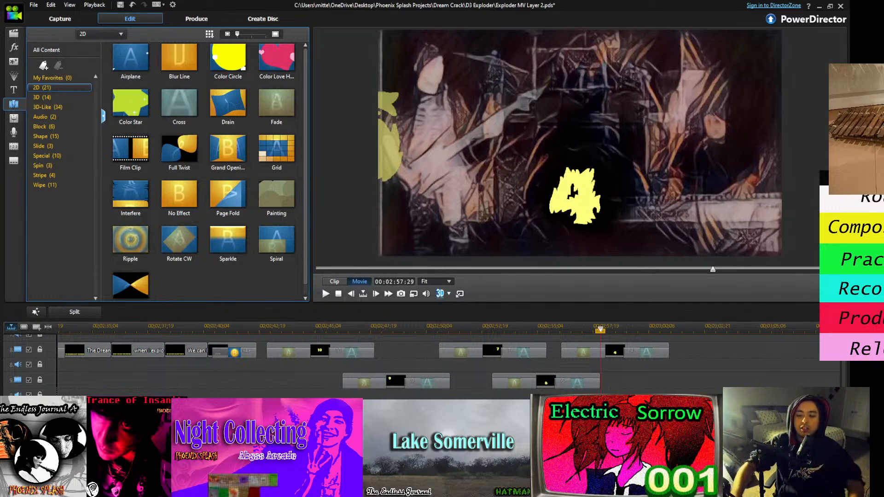
Play the countdown from 00:02:57:24 and check the changeover from the "4" title to the "3" title
click(583, 410)
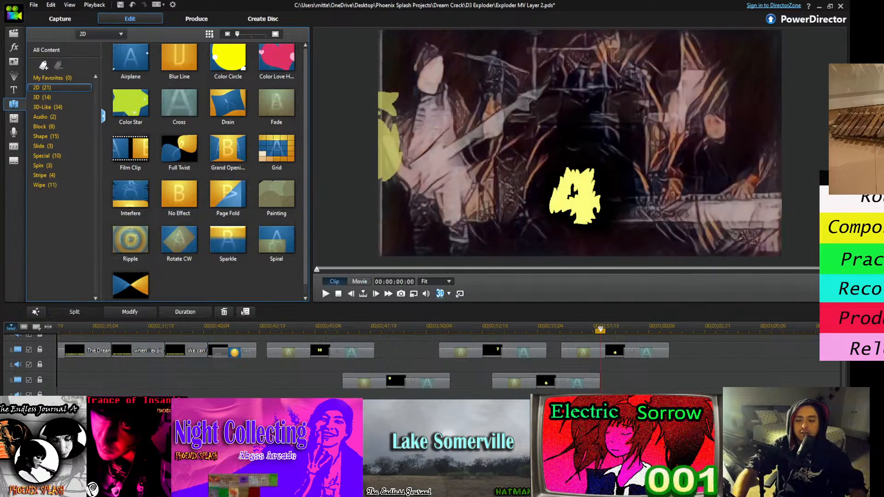
click(737, 410)
click(615, 366)
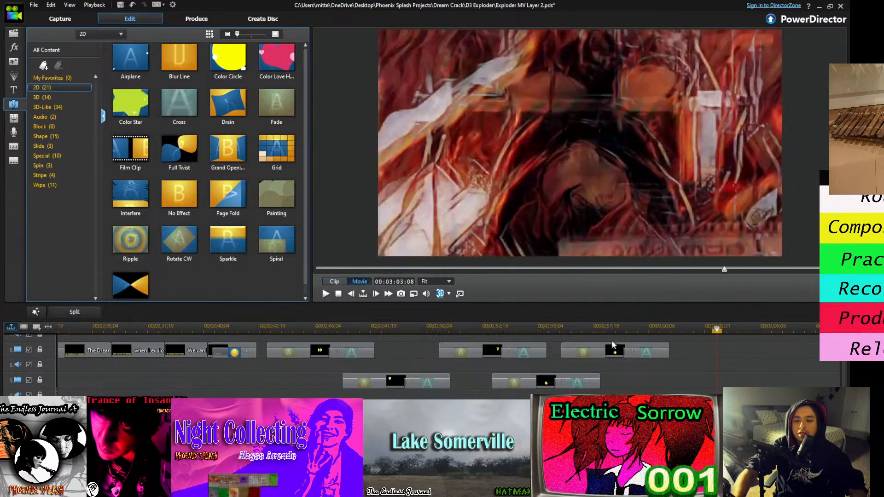
click(597, 327)
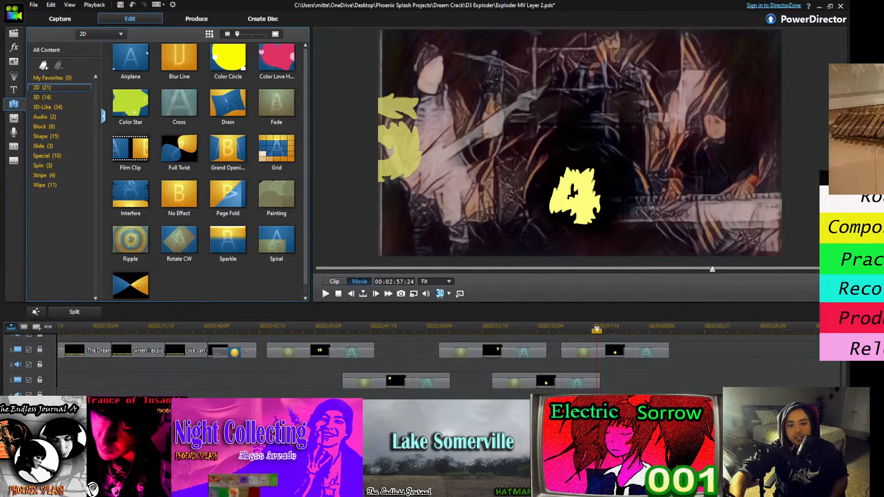
key(space)
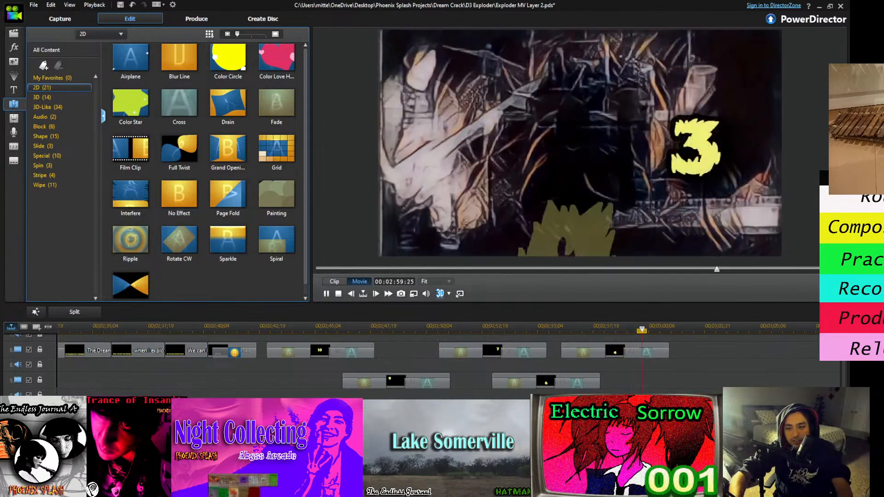
key(space)
click(597, 330)
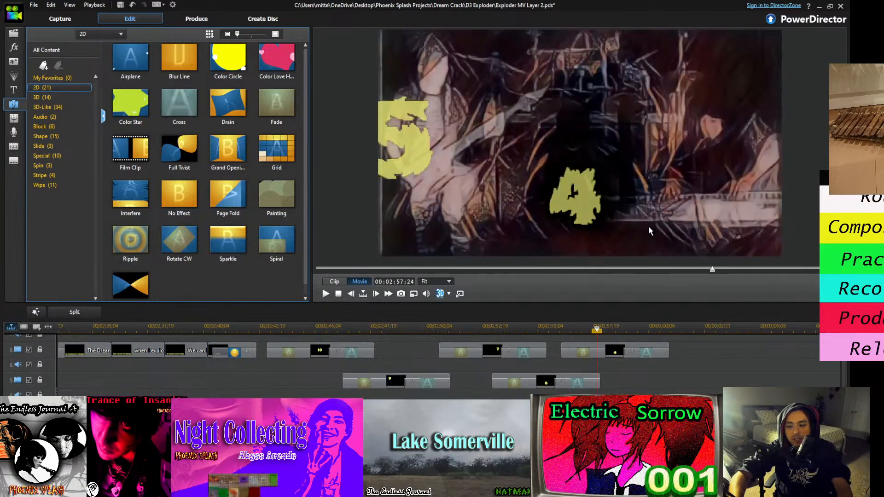
click(505, 329)
key(space)
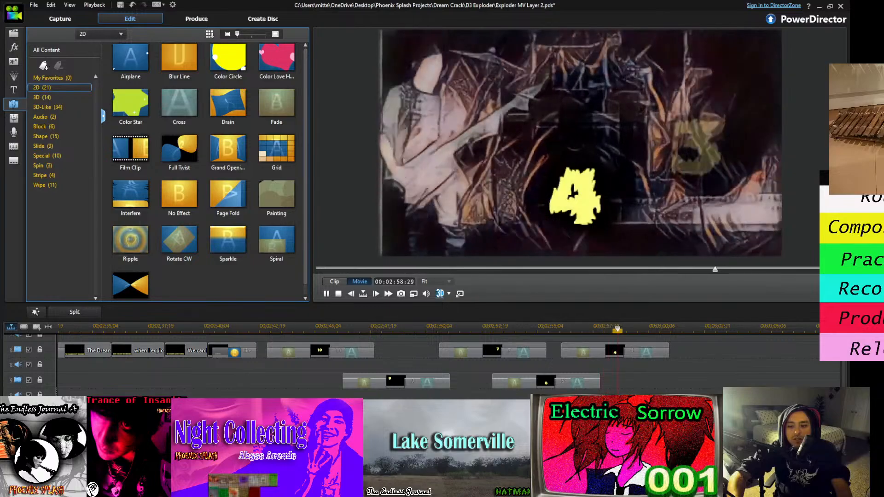
key(space)
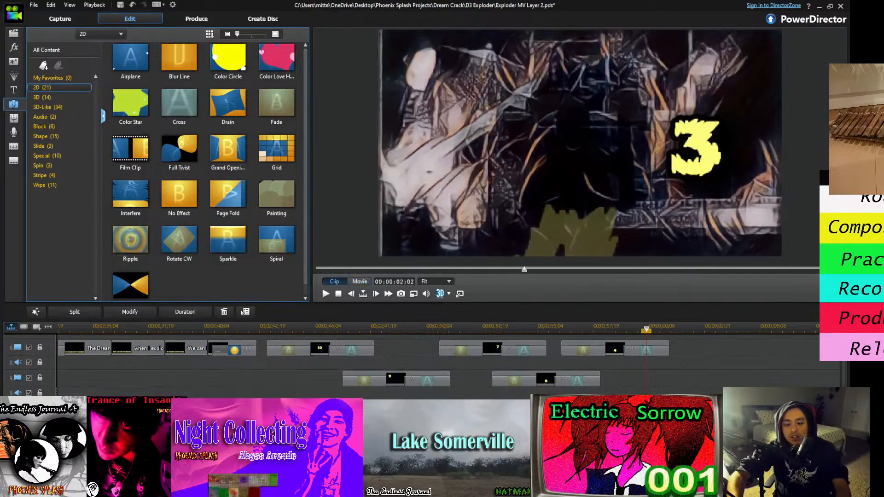
Paste a copy of the "3" title after the "5" title on its track and shift it slightly earlier
click(640, 328)
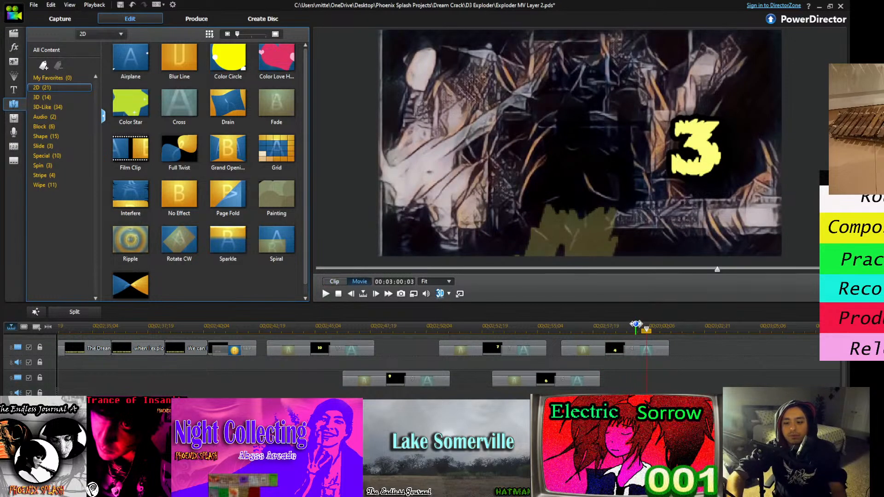
key(ctrl+v)
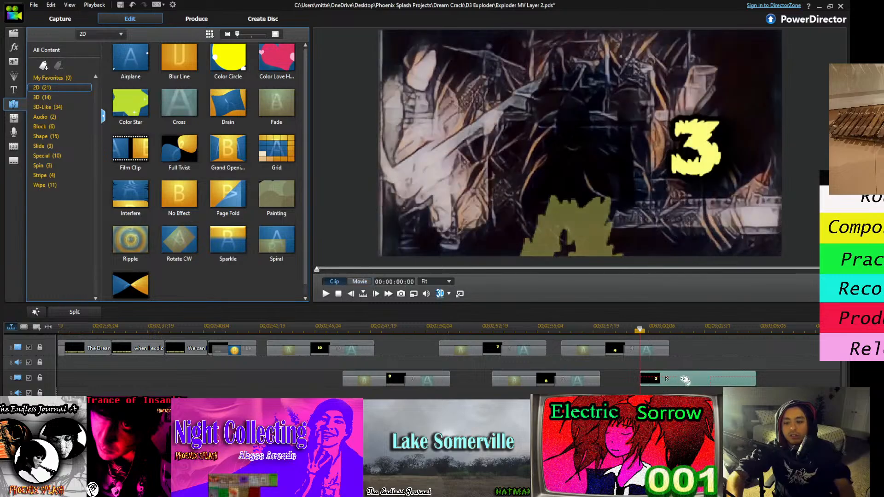
drag(685, 380, 680, 375)
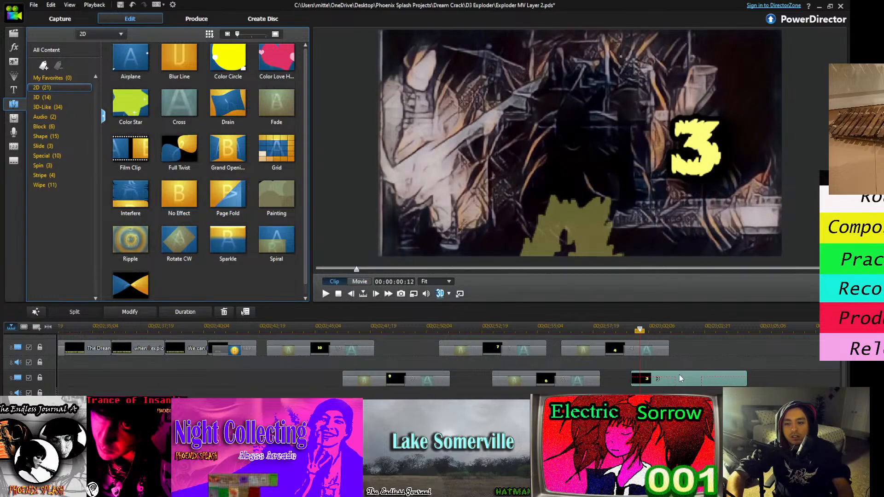
Move the new copy to the lower centre of the frame, change its text to "2", and save the title
double_click(679, 375)
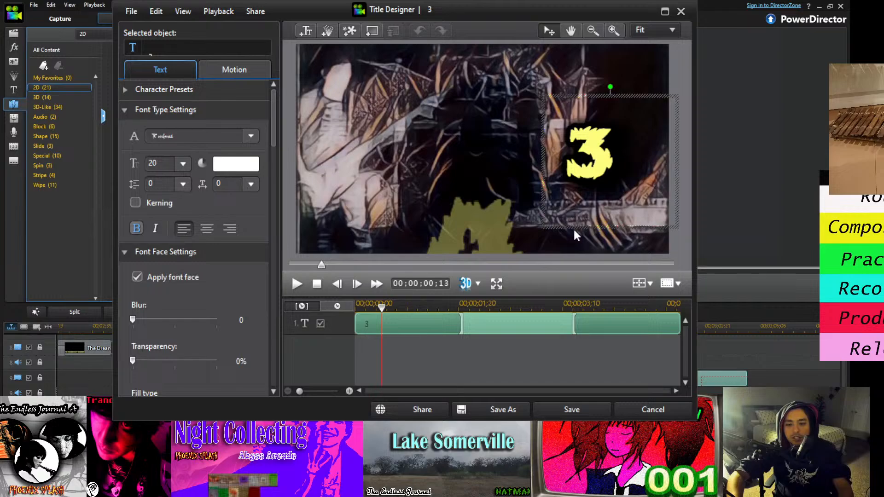
mouse_move(569, 225)
mouse_down()
mouse_move(450, 257)
mouse_move(441, 267)
mouse_up()
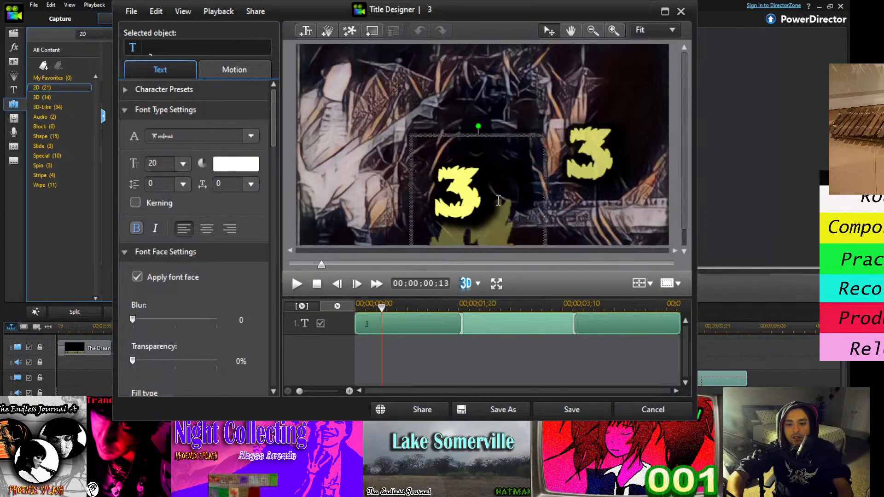
drag(545, 195, 438, 199)
text(2)
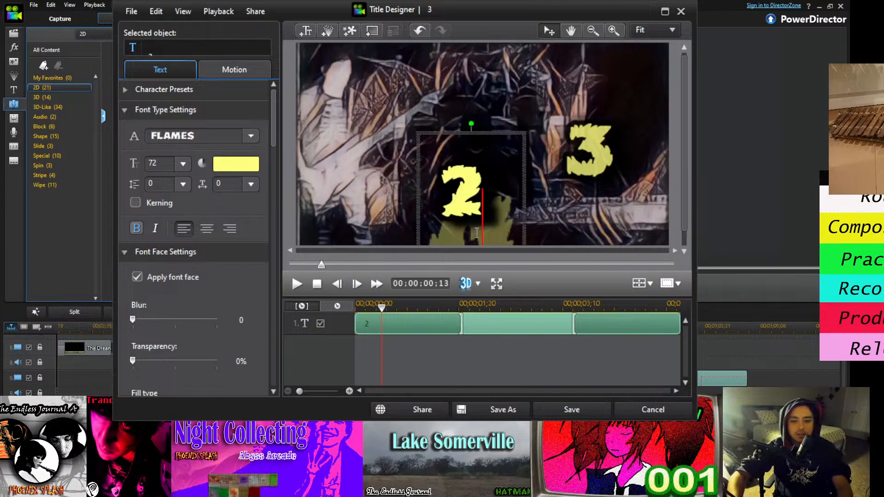
click(572, 409)
Play the changeover from "4" through "2", select the "2" title, and place the playhead at 00:03:01:22
key(space)
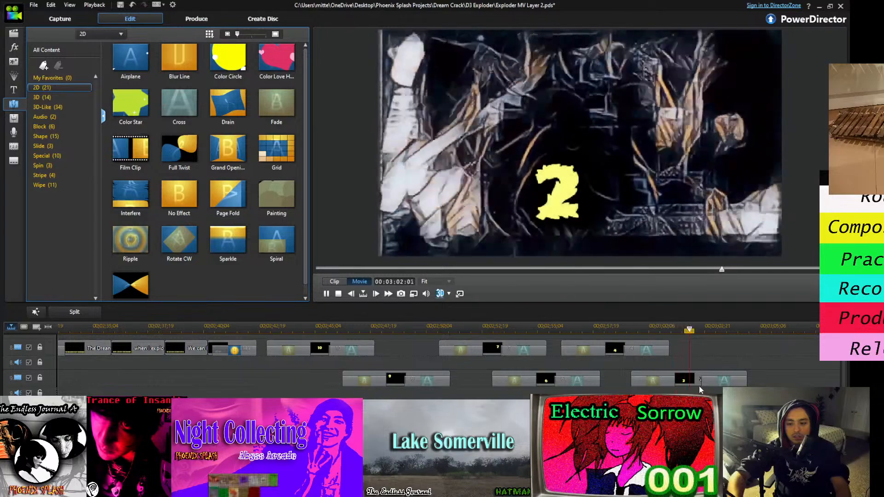
click(616, 329)
key(space)
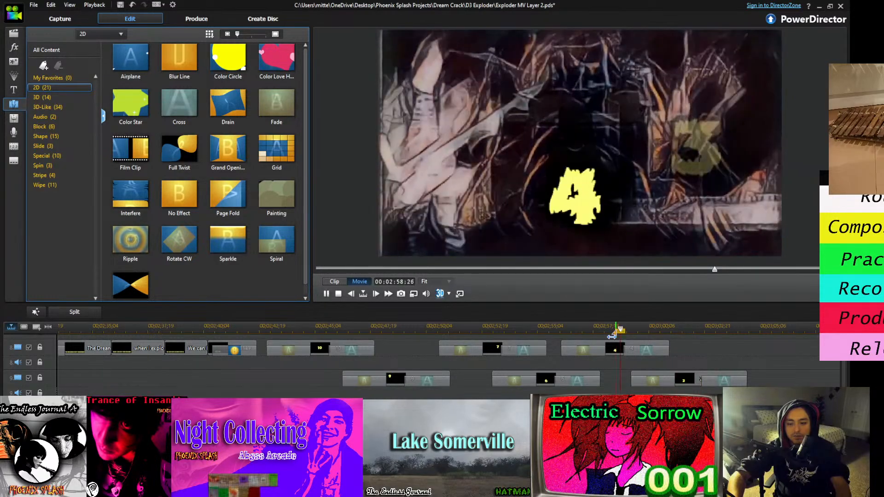
click(693, 380)
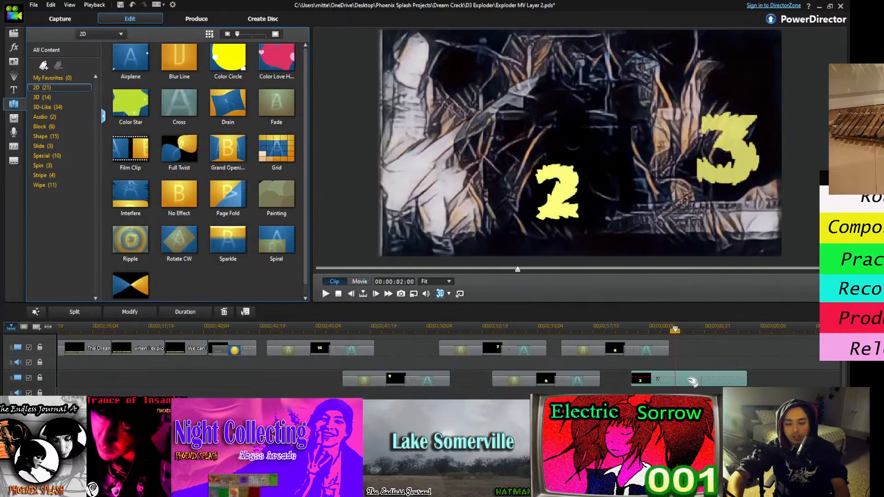
click(700, 355)
click(684, 328)
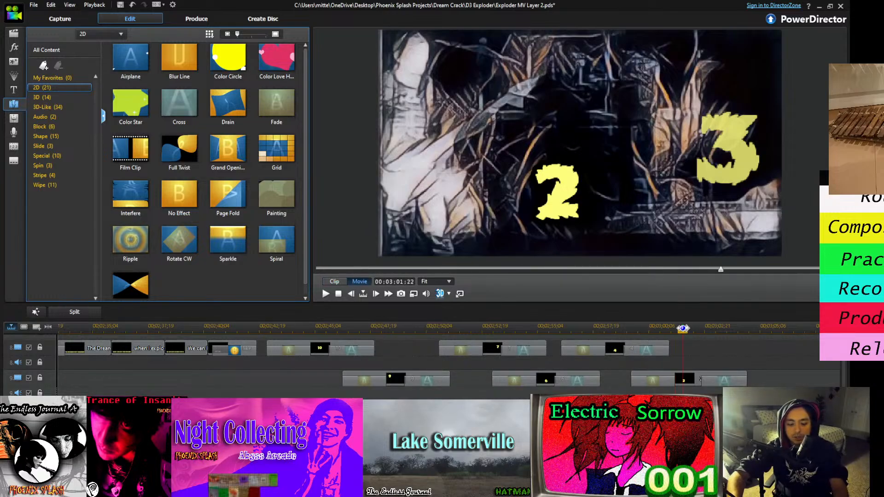
Paste a copy of the "2" title directly after the "3" title on the first video track and change its text to 3
key(ctrl+v)
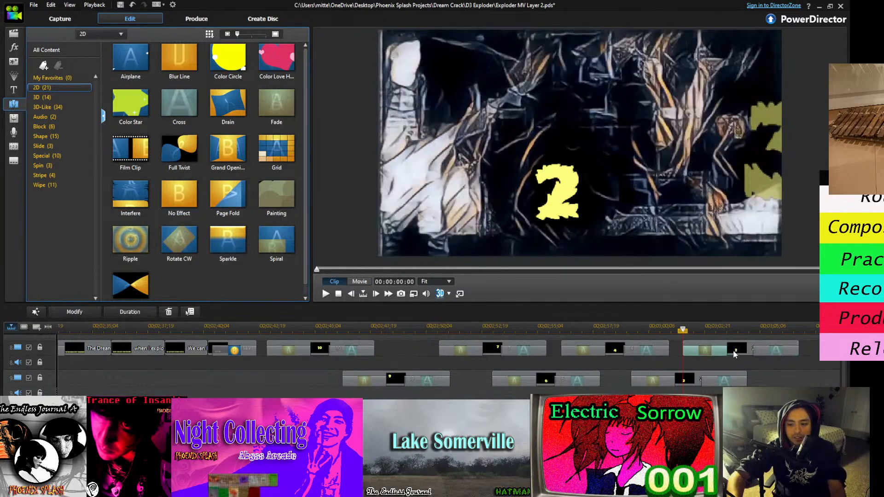
drag(745, 355, 732, 357)
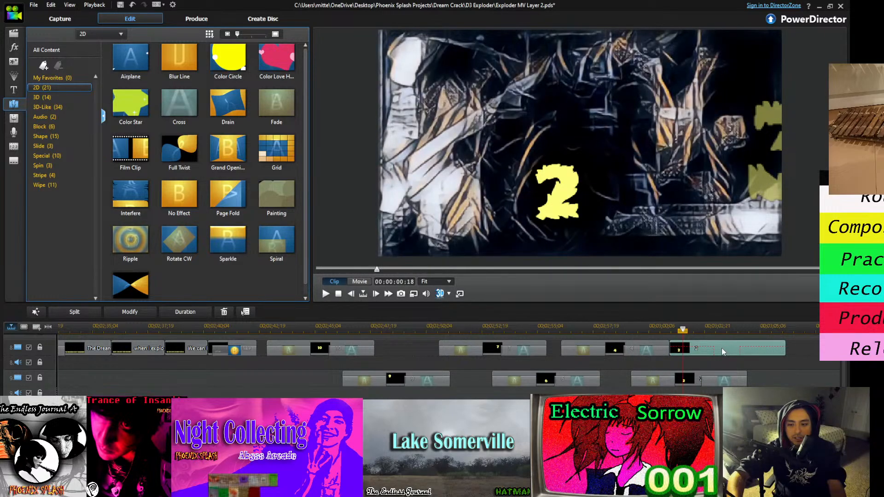
double_click(723, 347)
double_click(474, 195)
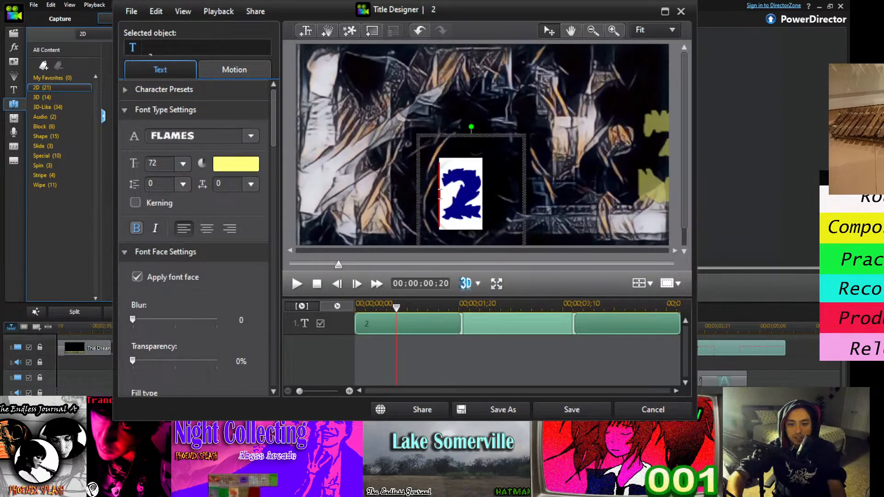
text(3)
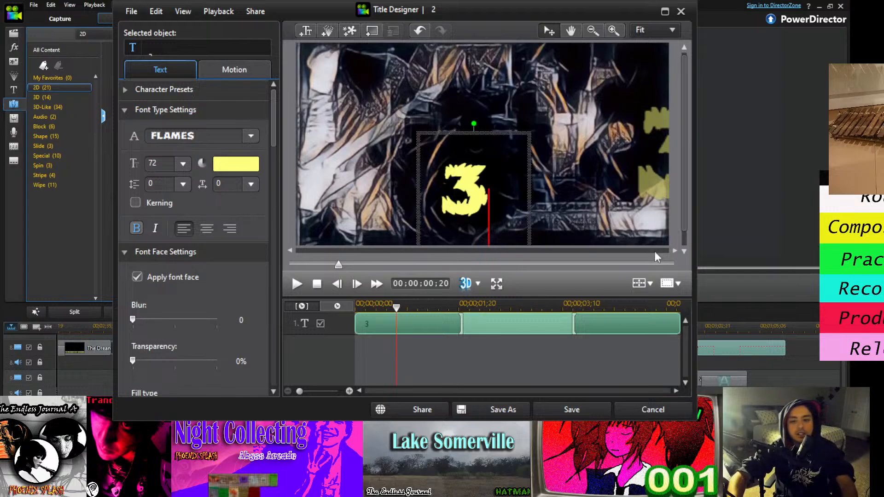
Move the copied title's numeral to the left side of the video frame and save the title
click(593, 31)
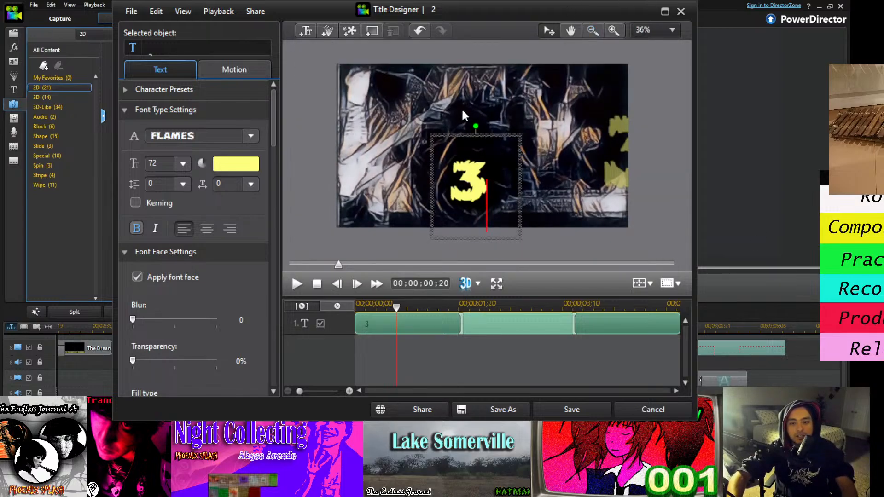
drag(501, 135, 406, 105)
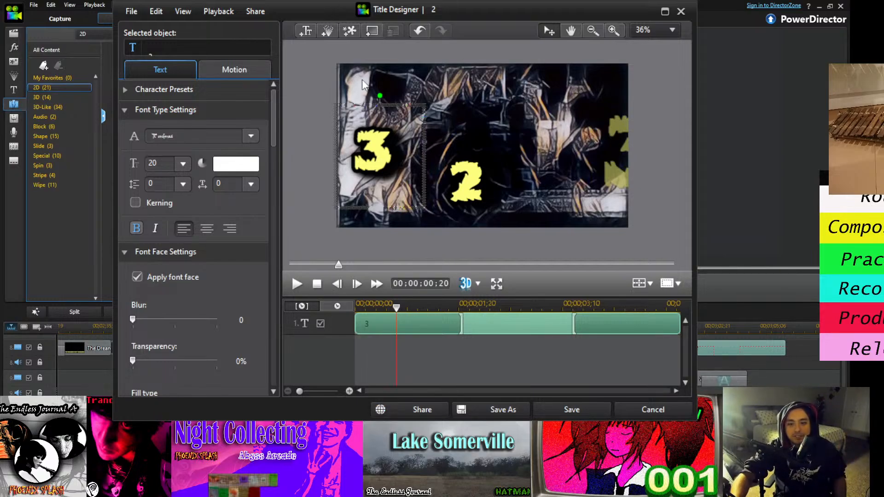
click(396, 154)
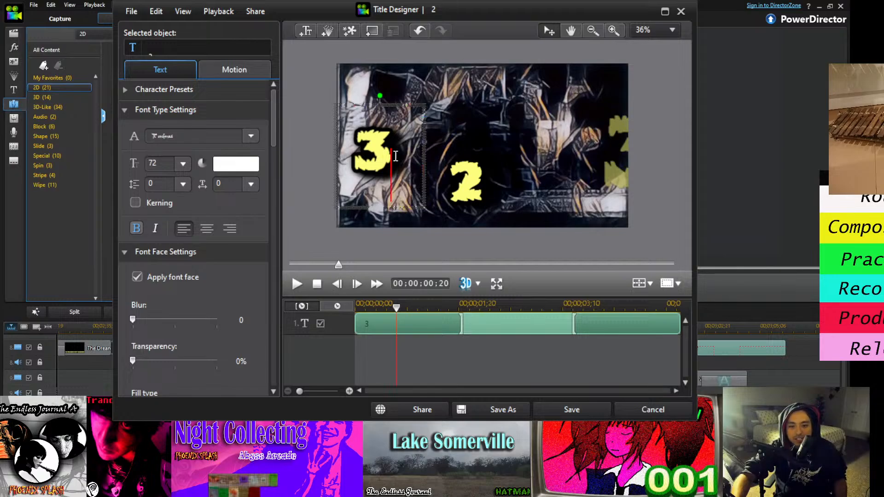
click(572, 410)
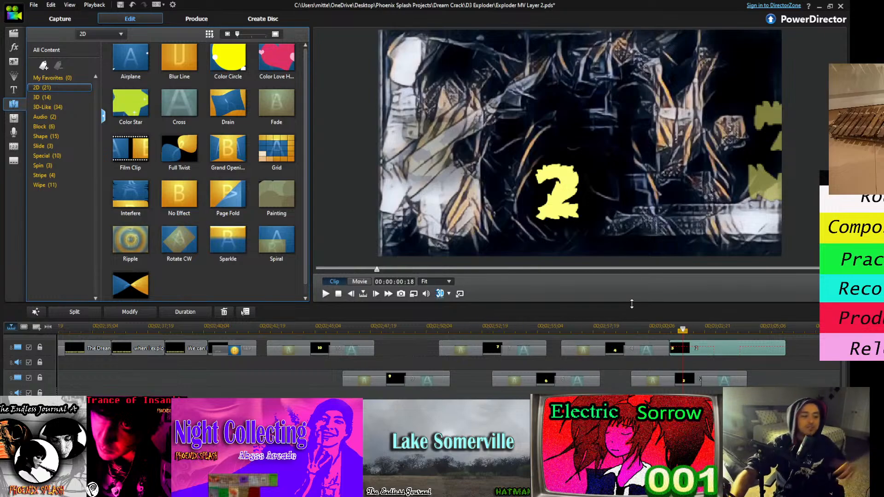
click(696, 362)
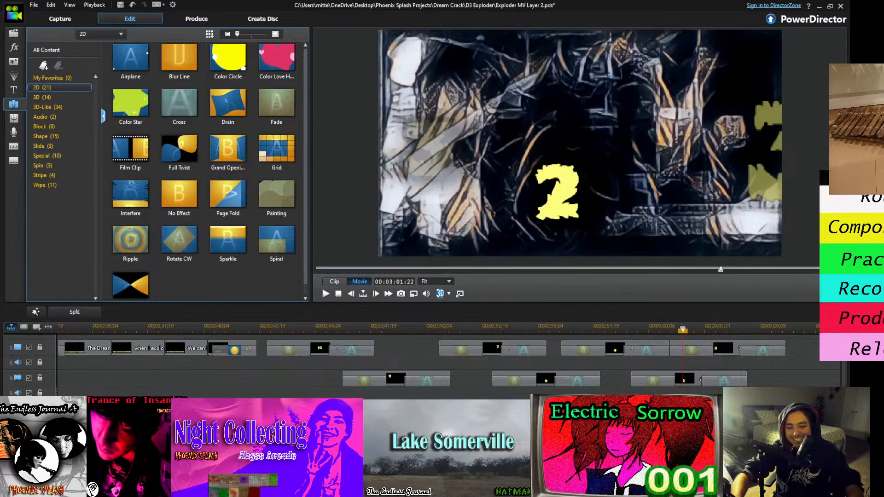
Play the countdown around 3:00 to 3:02, and set the text of the last title on the first video track to 1
scroll(438, 364, right, 3)
key(space)
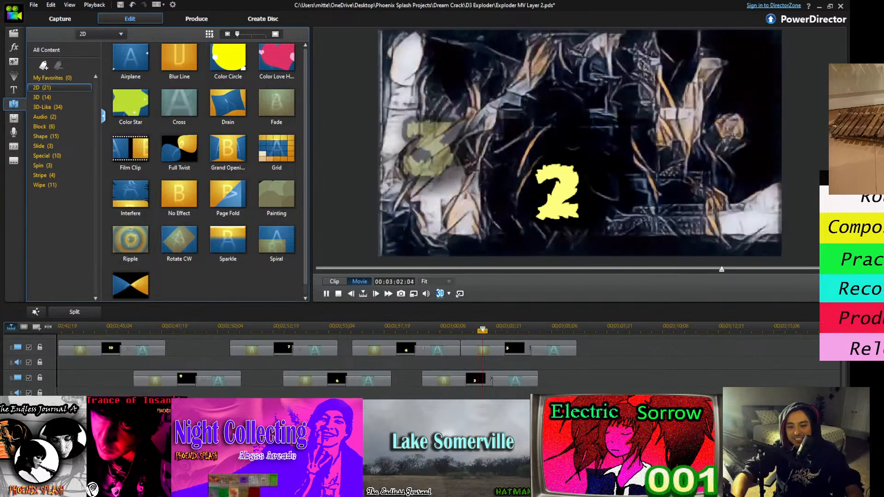
key(space)
click(439, 328)
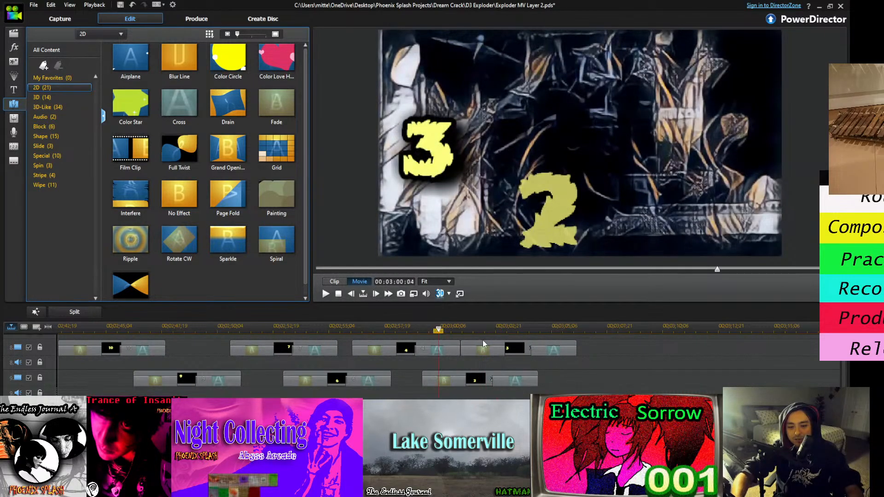
key(space)
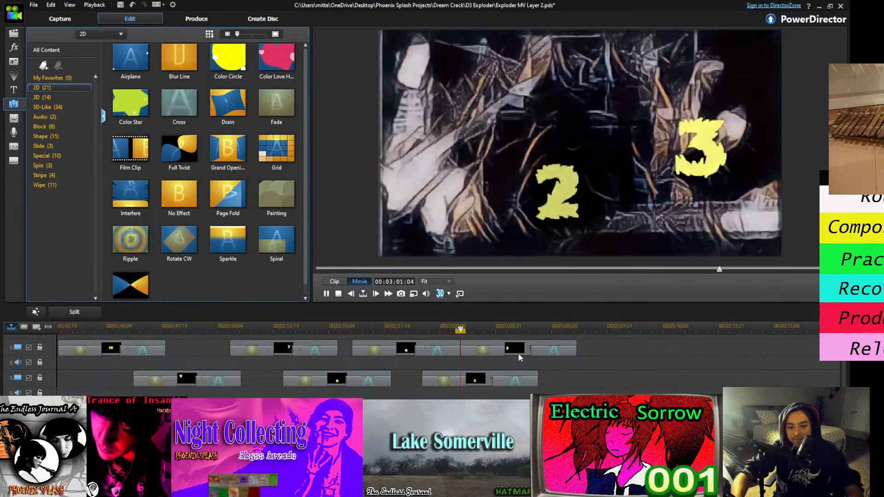
click(519, 351)
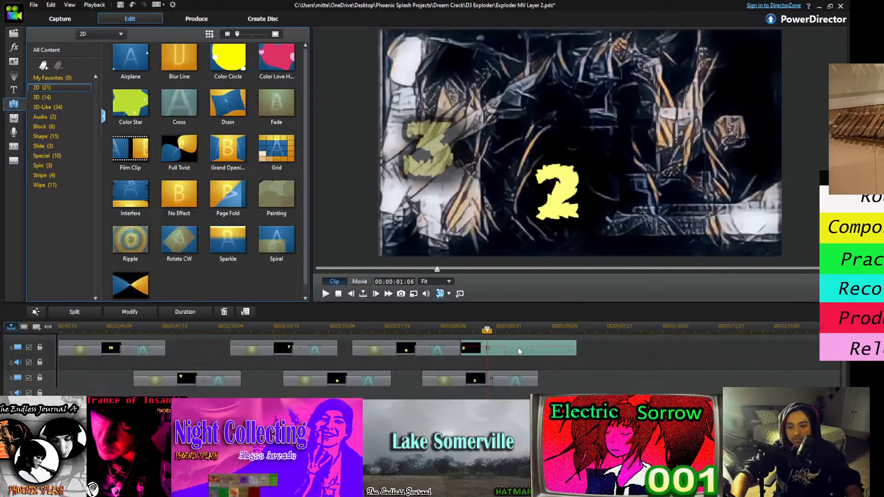
double_click(518, 347)
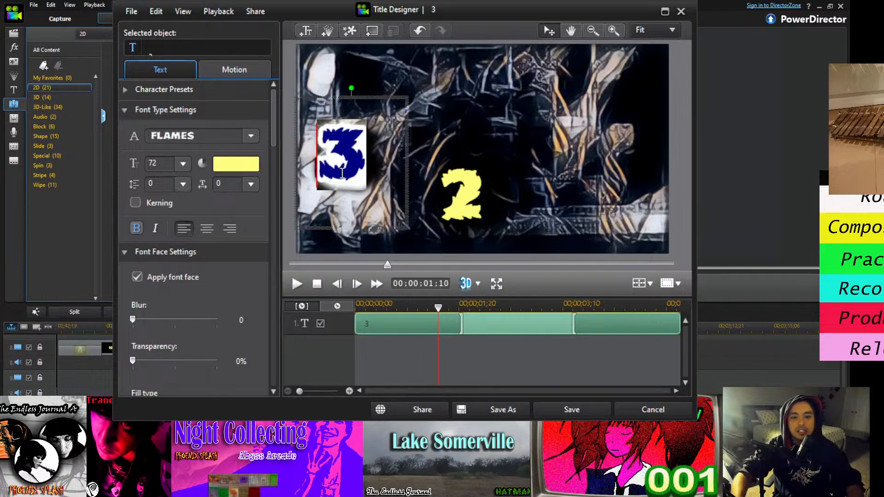
double_click(341, 173)
text(1)
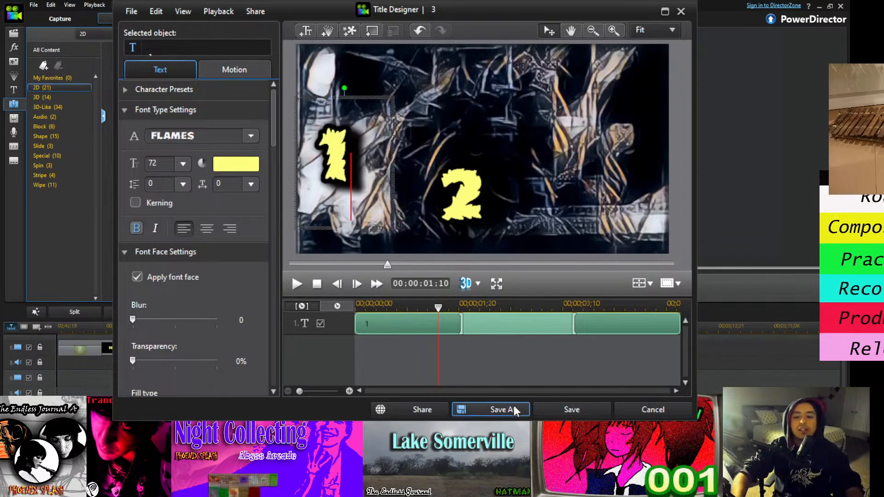
click(555, 408)
Trim the end of the "1" title back to 00:03:03:22 and play the result
drag(563, 354, 518, 354)
click(535, 354)
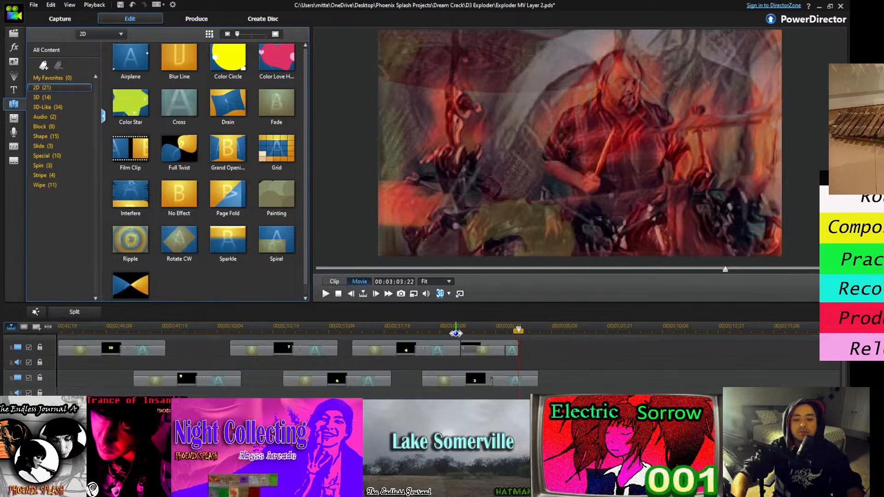
click(456, 332)
key(space)
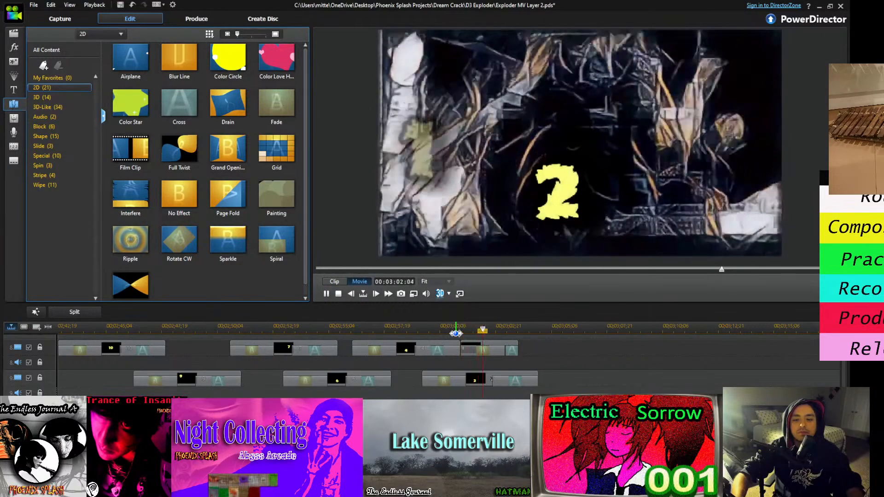
Shorten the opening transition of the "1" title and lengthen its closing transition
click(475, 351)
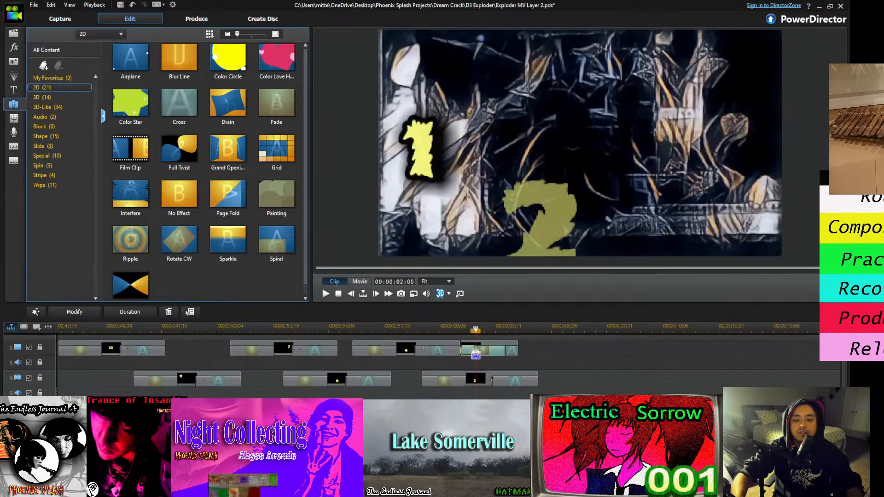
drag(476, 354, 457, 333)
click(511, 354)
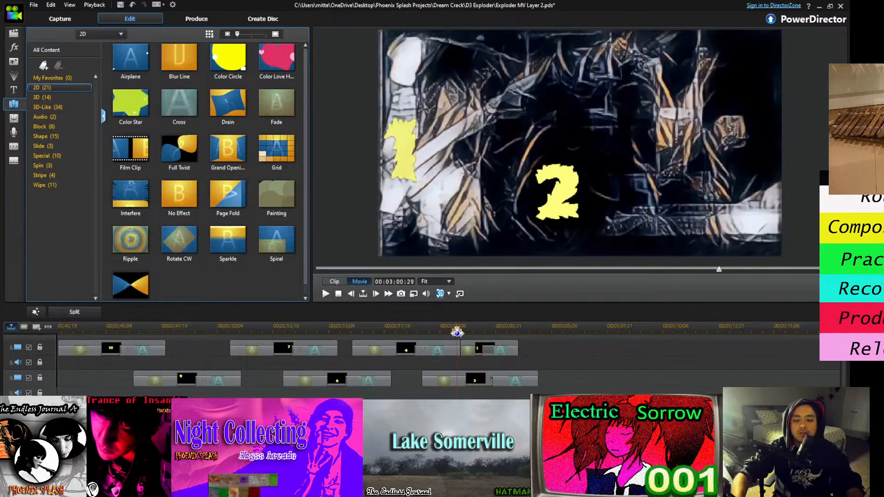
key(space)
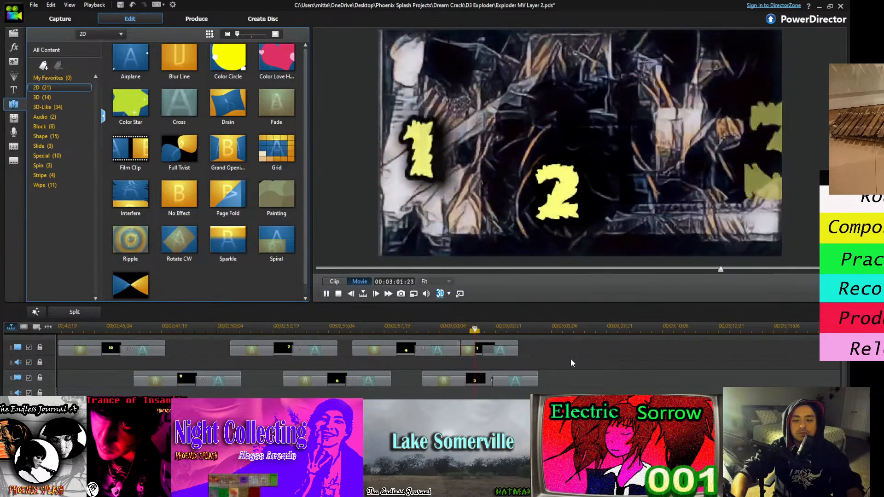
key(space)
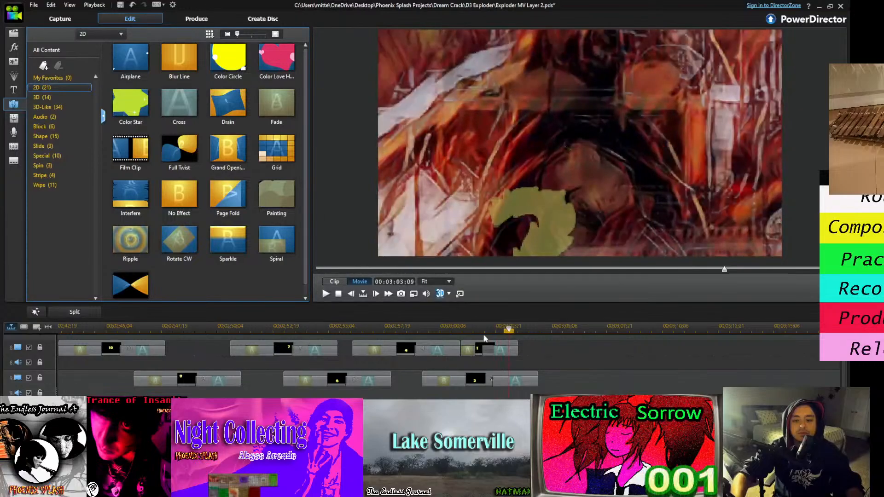
Trim the end of the "2" title on the second video track back to 00:03:03:00
key(space)
key(space)
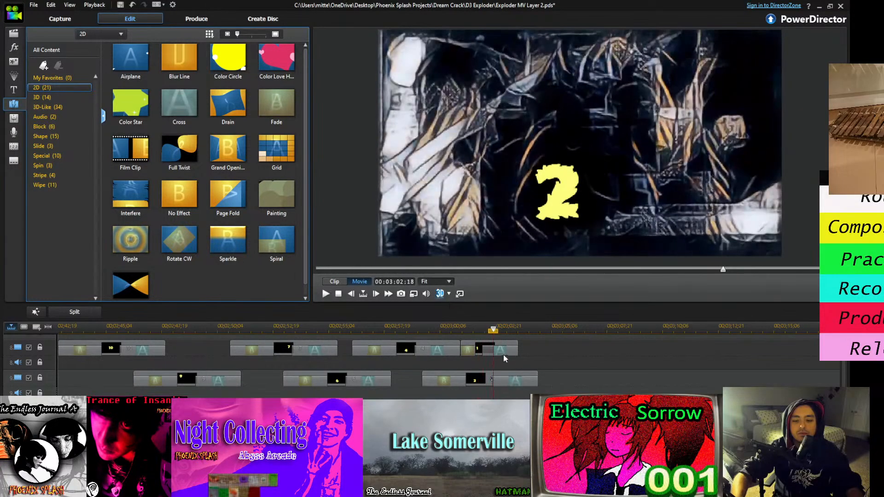
click(502, 380)
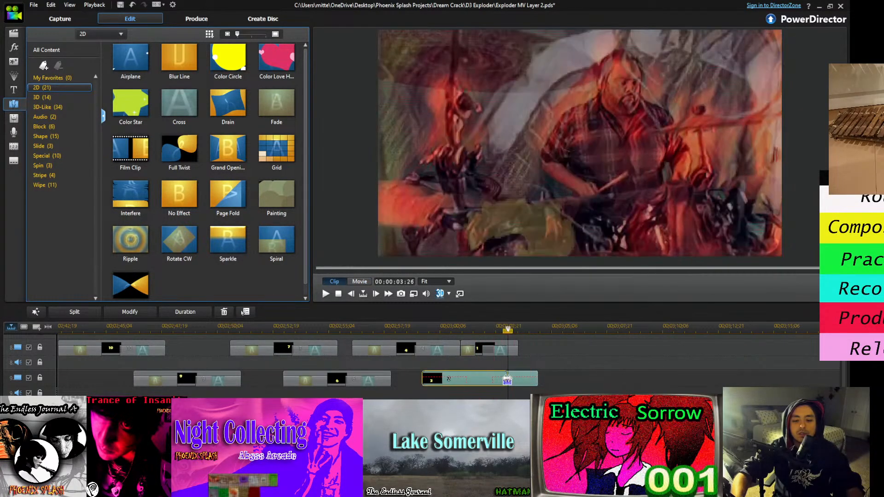
drag(502, 380, 502, 379)
click(547, 380)
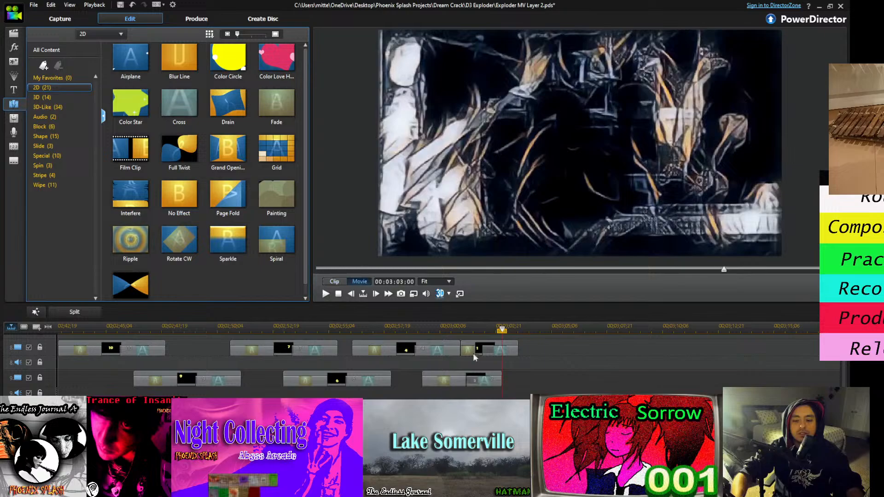
Play back the end of the countdown and the start of the following Exploder Layer 1 clips to check the timing
click(443, 330)
key(space)
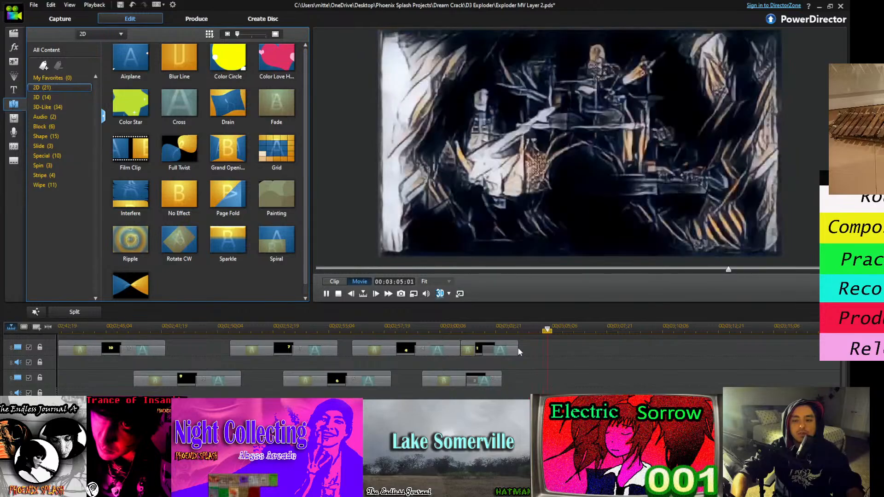
scroll(519, 352, up, 5)
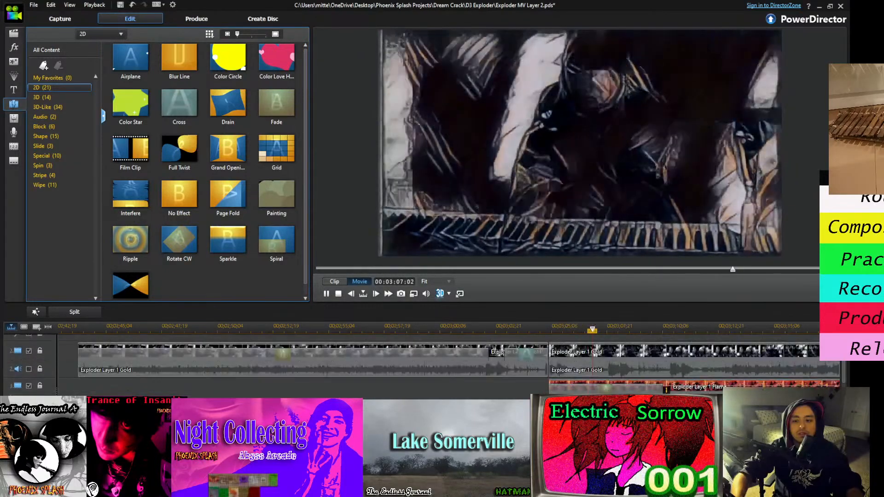
key(space)
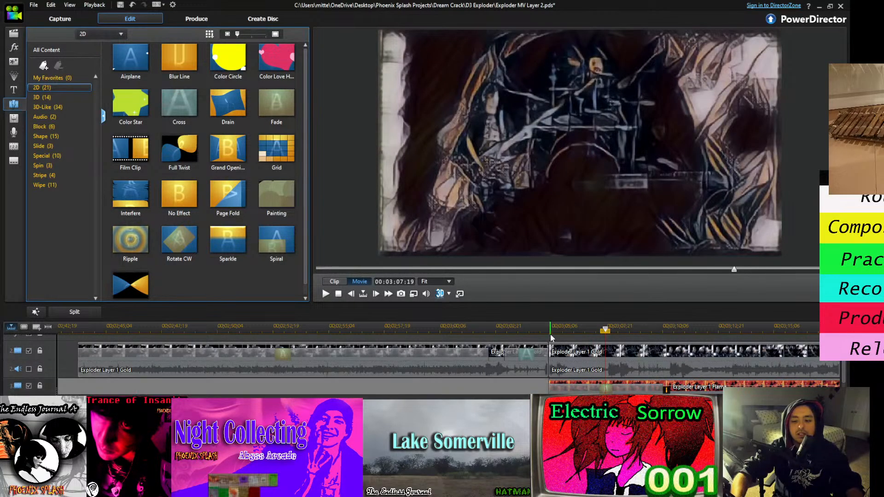
click(504, 330)
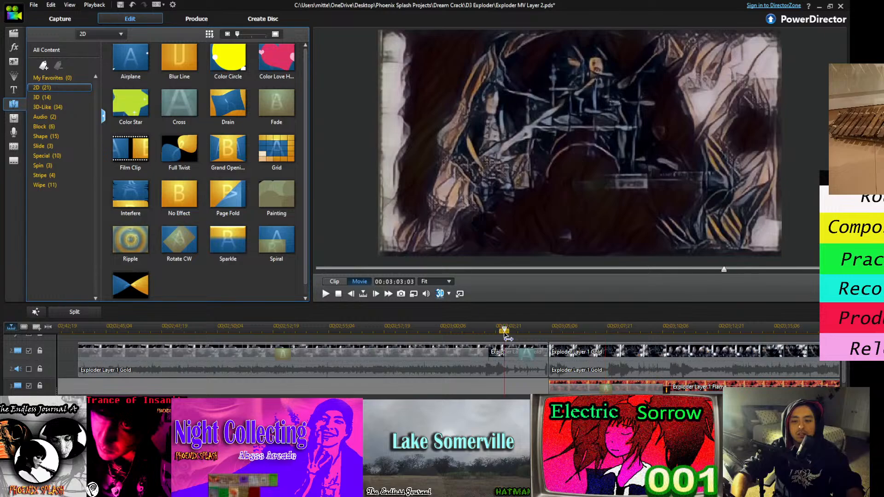
key(space)
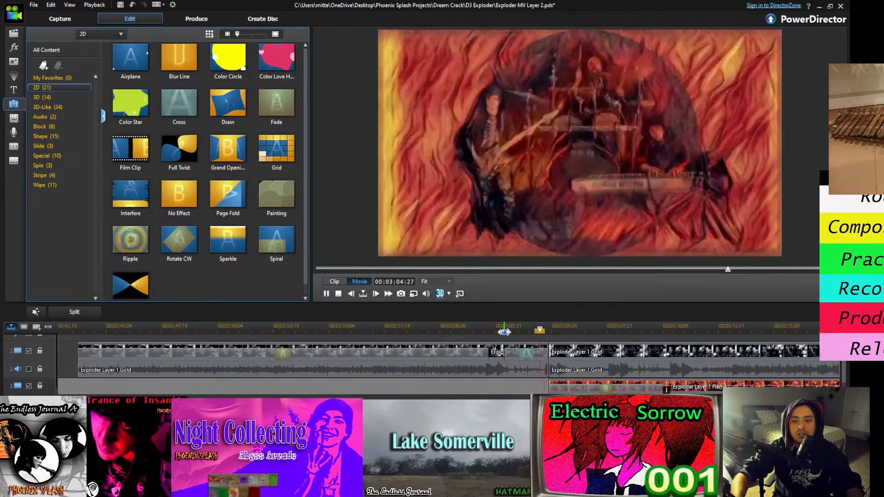
key(space)
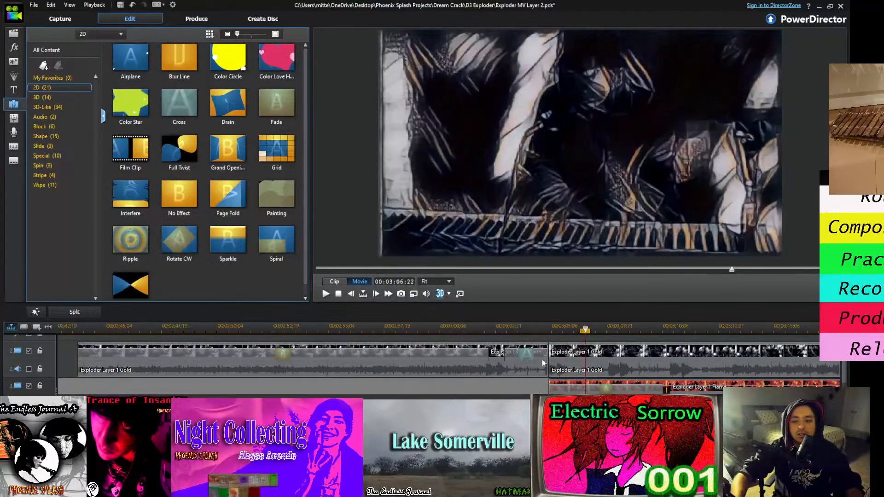
click(528, 327)
key(space)
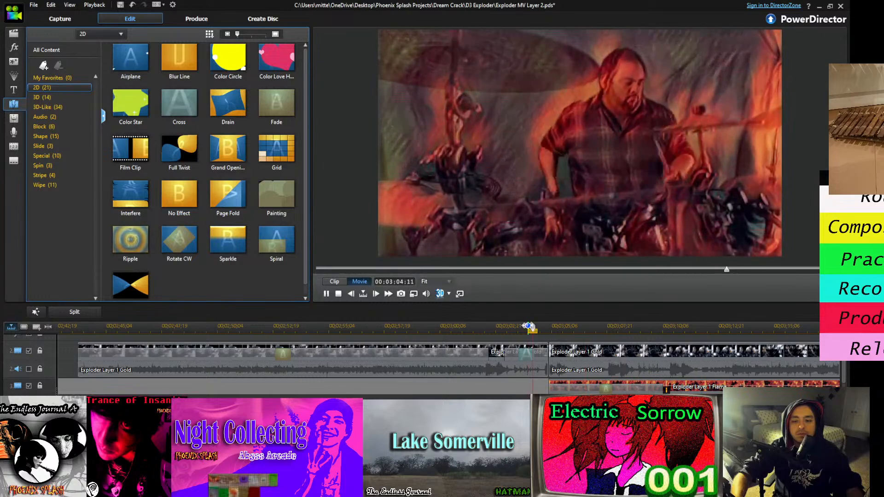
key(space)
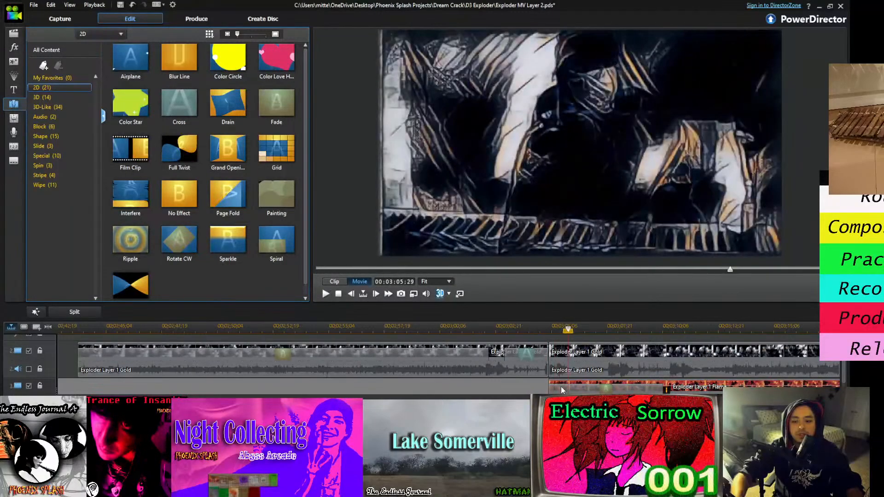
Shorten the opening transition of the Exploder Layer 1 Flame clip on the third video track
click(572, 391)
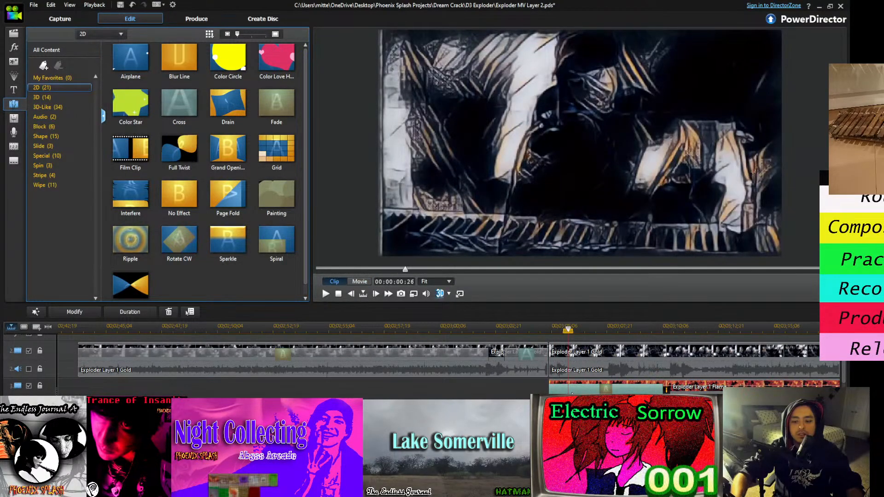
click(600, 381)
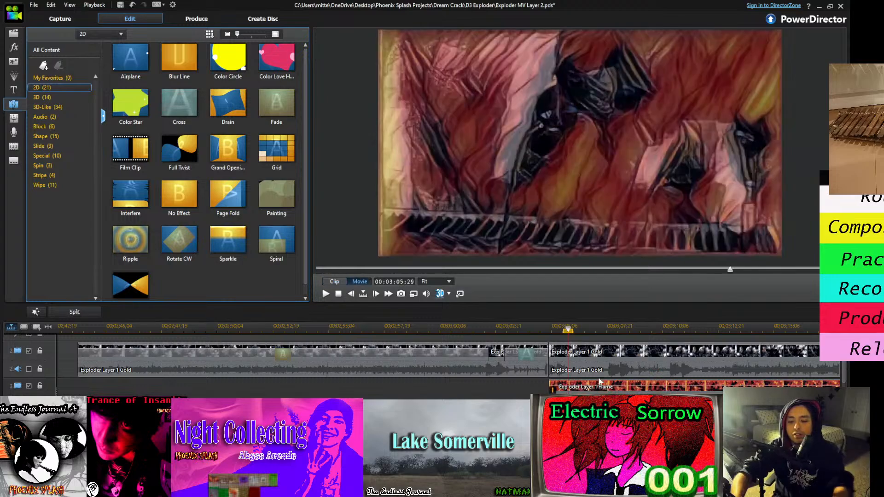
click(597, 389)
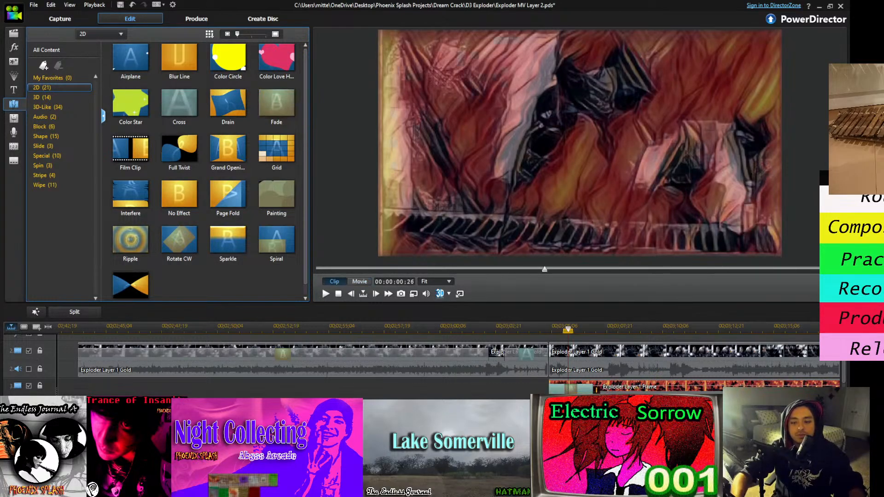
Play back the start of the Exploder Layer 1 Flame and Gold clips to check the Flame clip's opening transition
click(553, 328)
key(space)
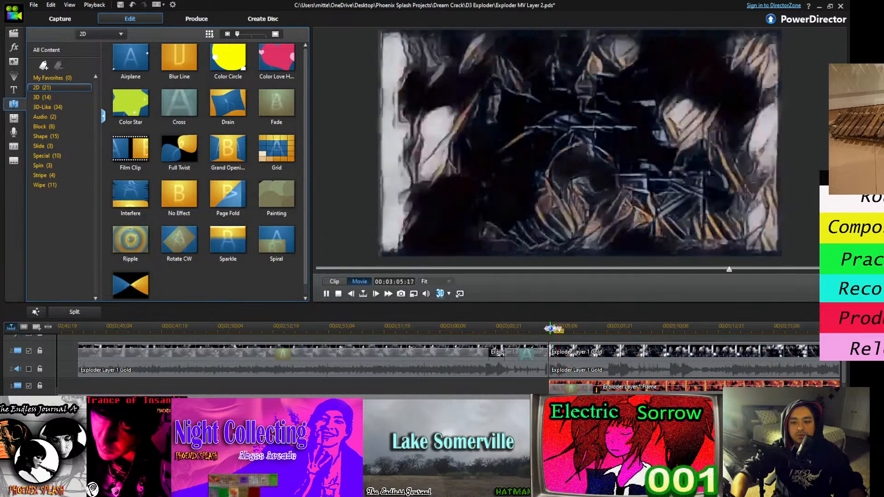
key(space)
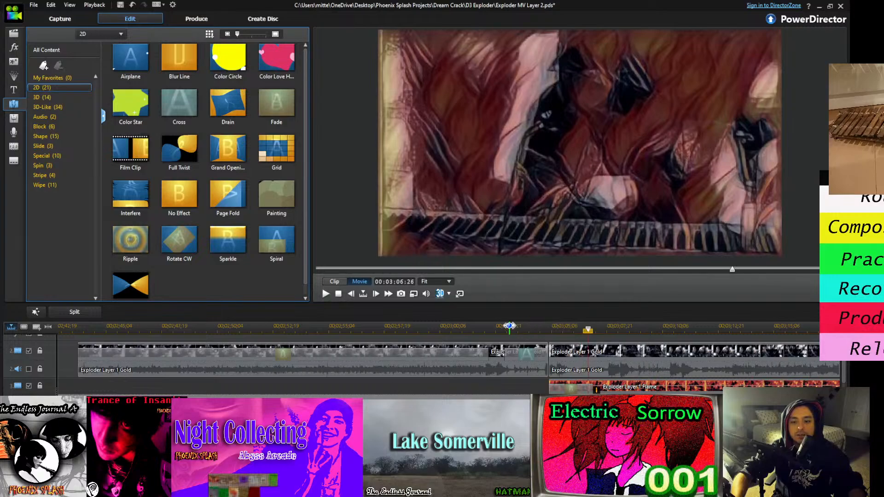
click(509, 327)
key(space)
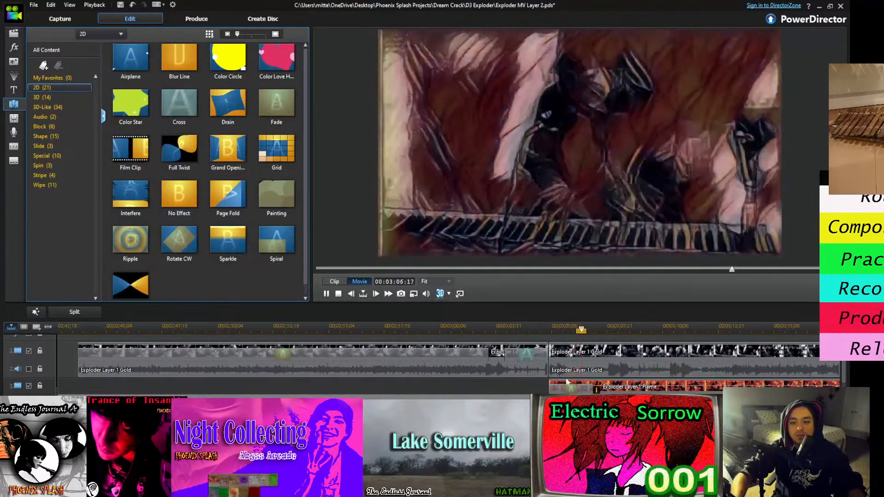
key(space)
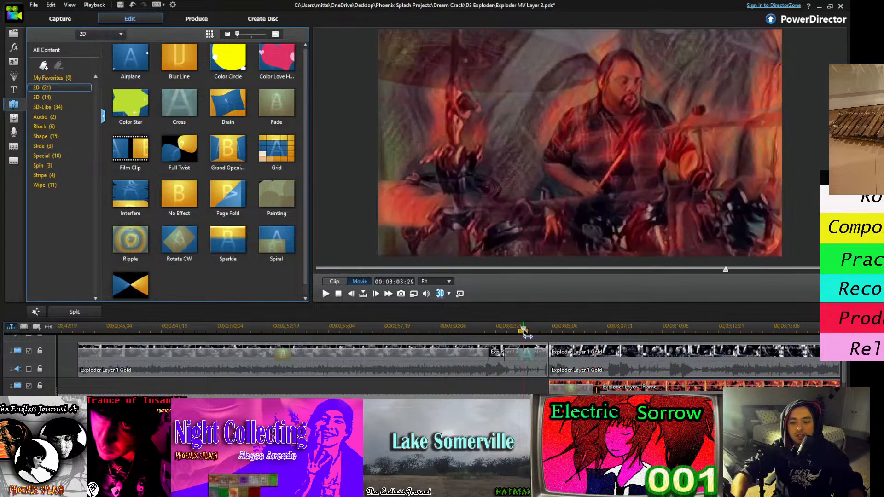
key(space)
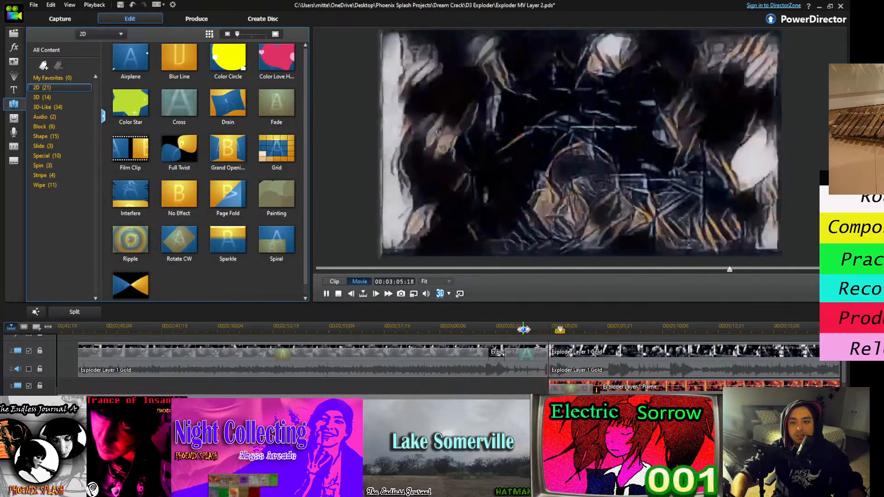
key(space)
Shorten the opening transition of the Exploder Layer 1 Flame clip on the third video track further
click(578, 388)
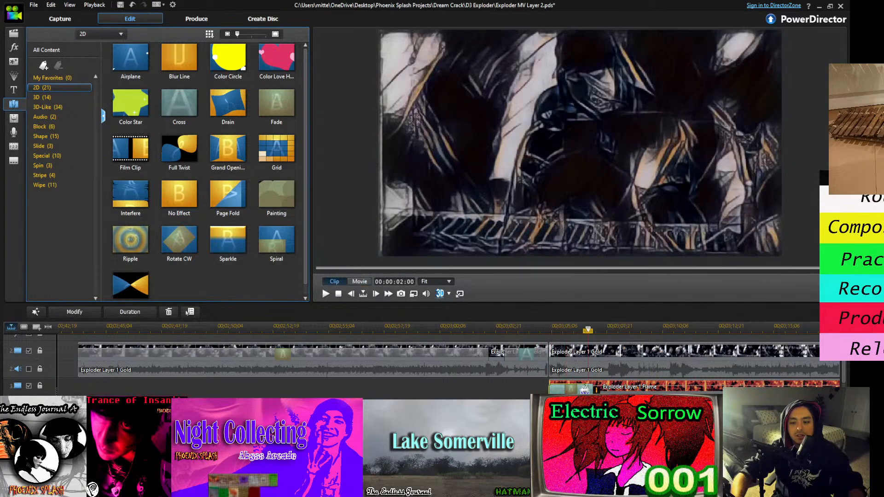
drag(550, 392, 550, 391)
click(536, 390)
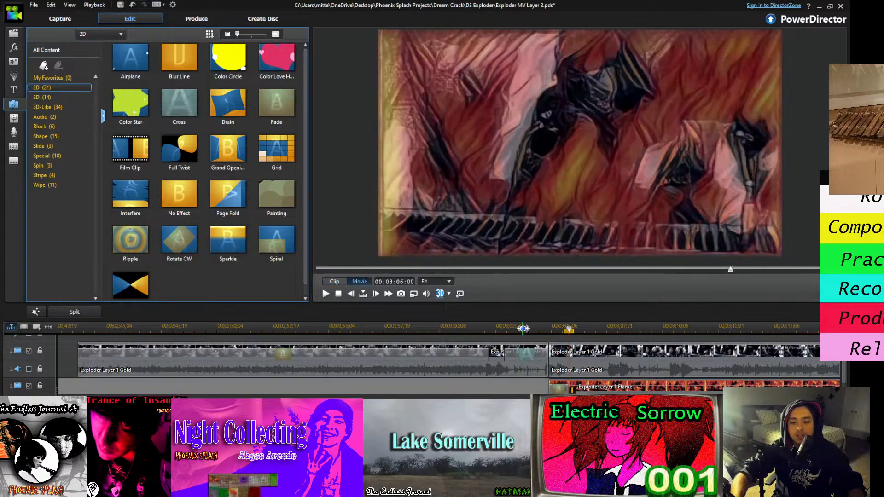
Play back the end of the countdown into the Flame clip to check the shorter transition
click(523, 329)
key(space)
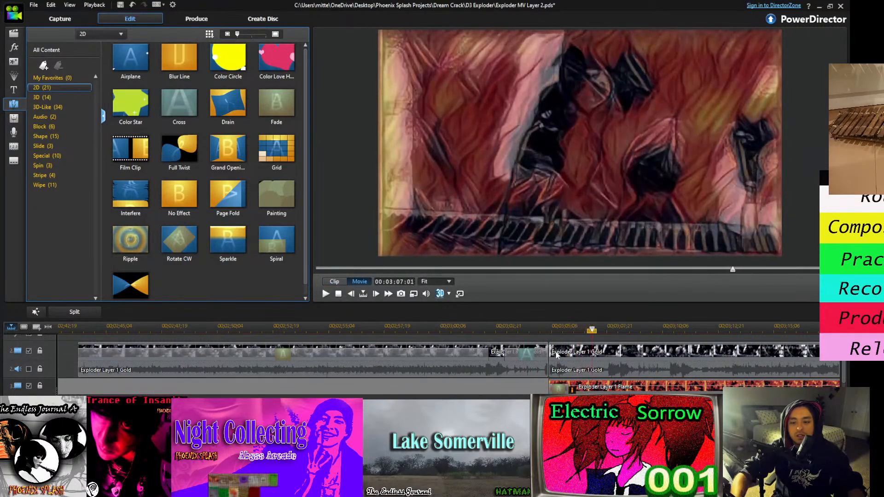
click(505, 330)
key(space)
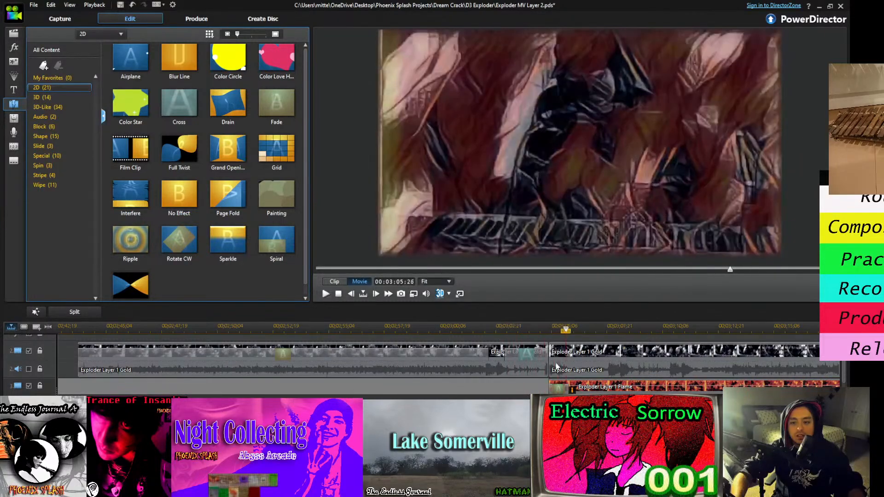
key(space)
Trim the start of the last Exploder Layer 1 Gold clip on the second video track to 00:03:07:16
scroll(556, 362, up, 2)
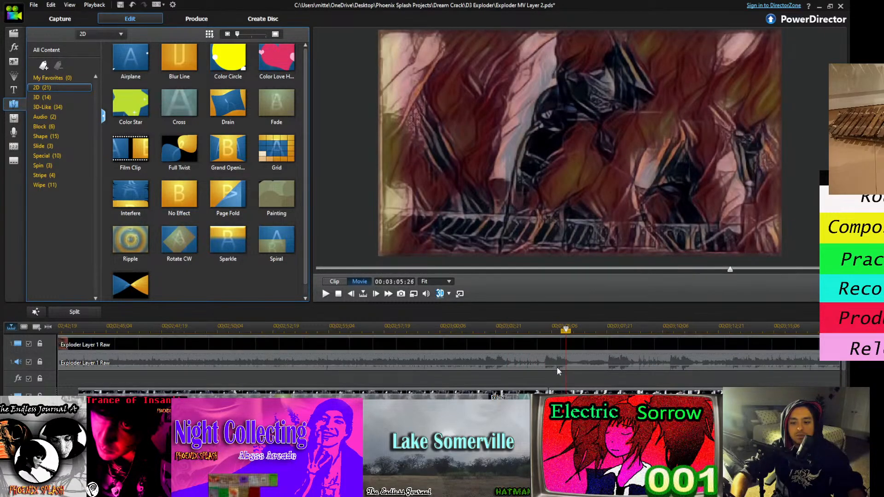
click(542, 328)
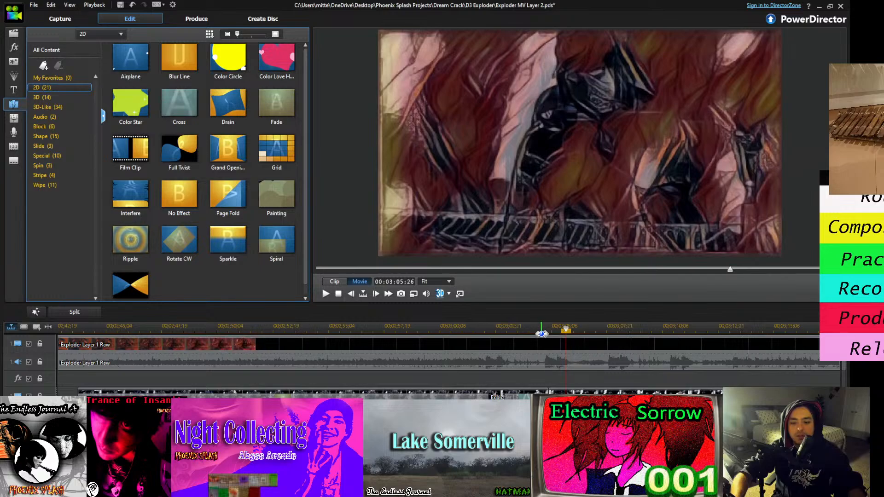
drag(542, 332, 568, 329)
click(568, 344)
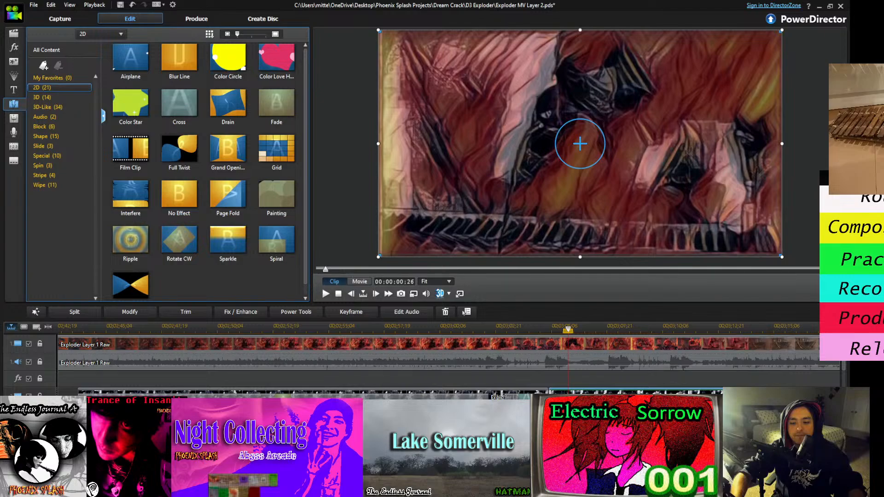
click(567, 330)
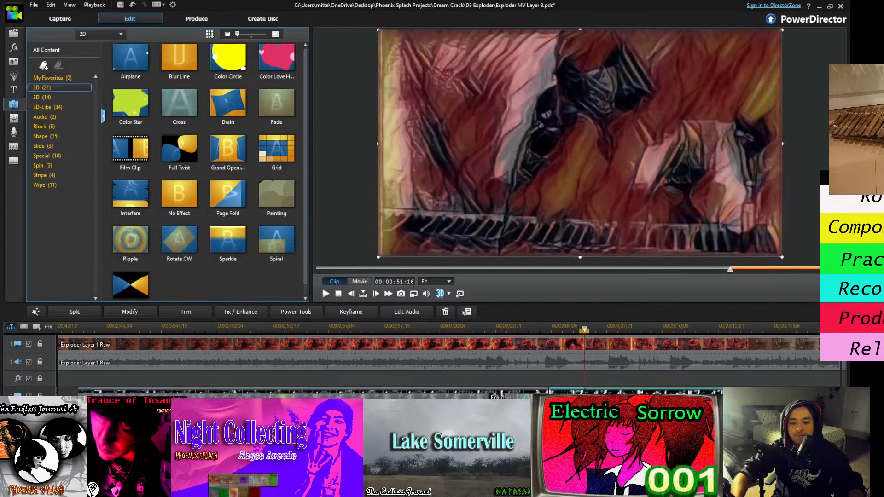
click(560, 376)
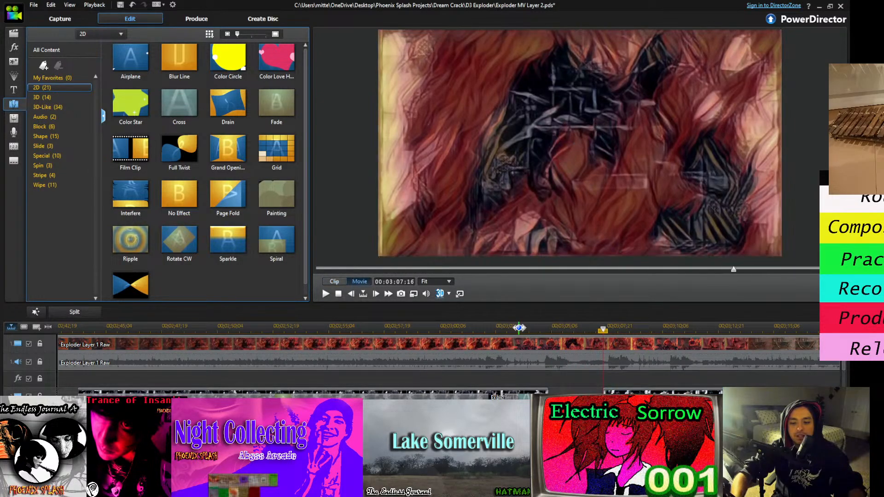
Play back from the end of the countdown past the trimmed Gold clip's start to check how the layers appear
click(519, 327)
key(space)
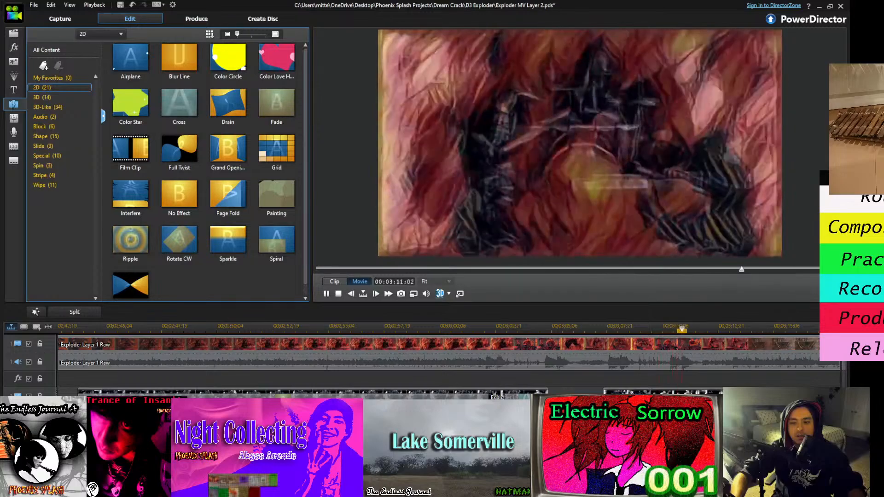
click(11, 456)
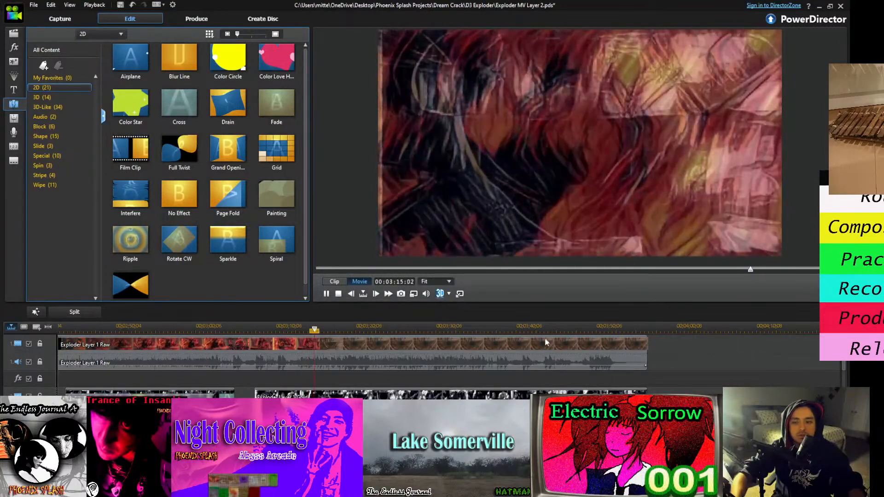
key(space)
Add a Fade transition of about 4.5 seconds to the start of the last Gold clip and play back the result
drag(277, 106, 290, 395)
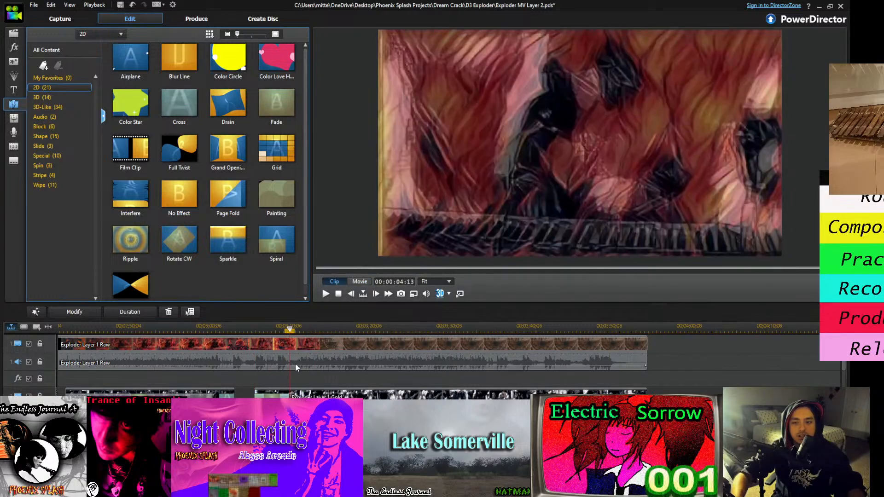
click(279, 377)
click(198, 330)
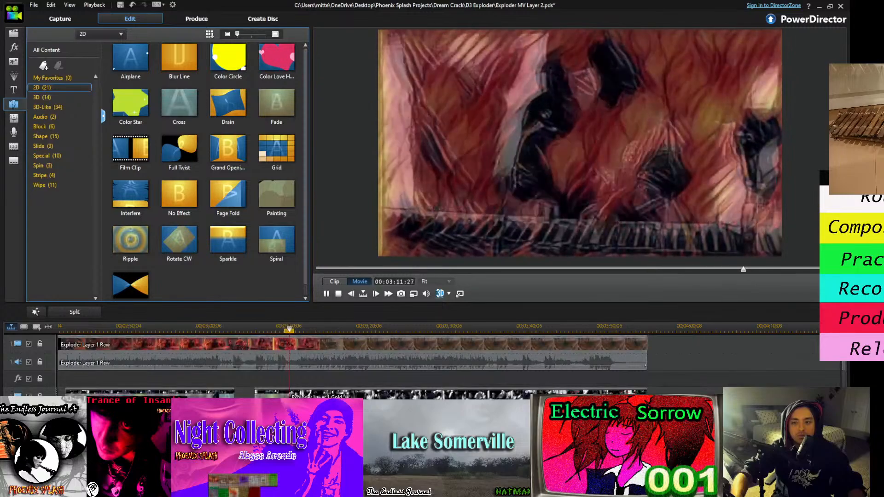
scroll(449, 364, down, 2)
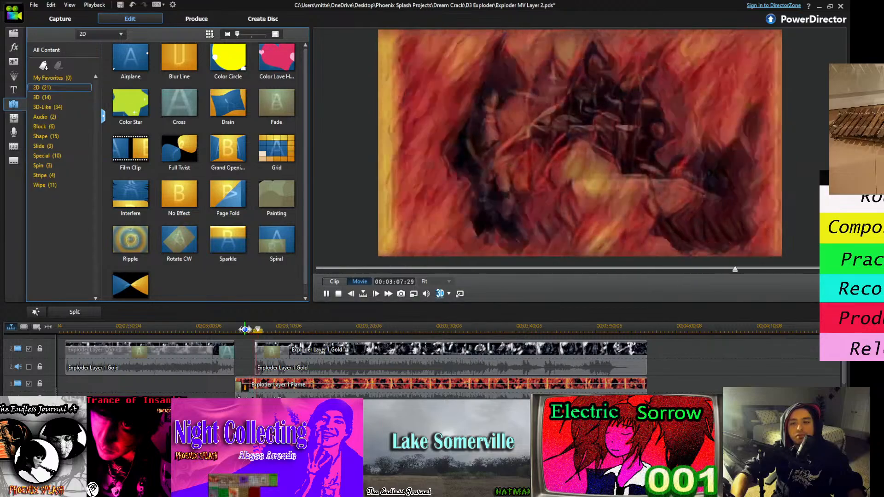
key(space)
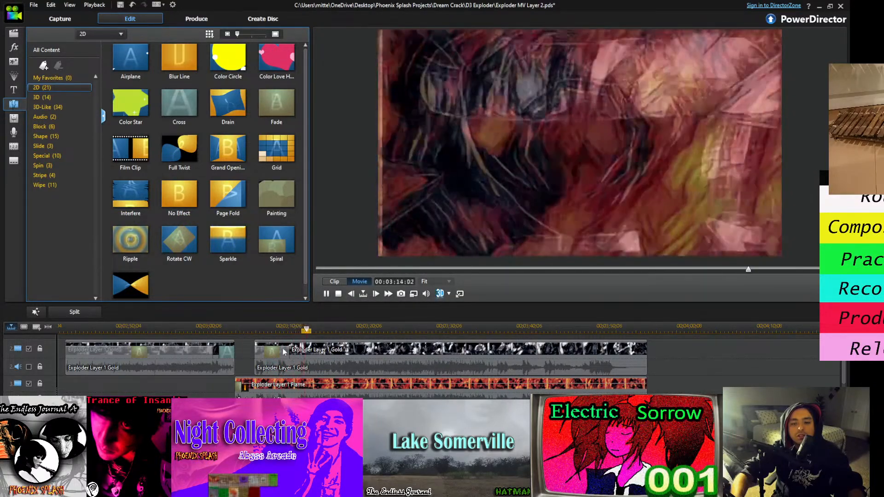
key(space)
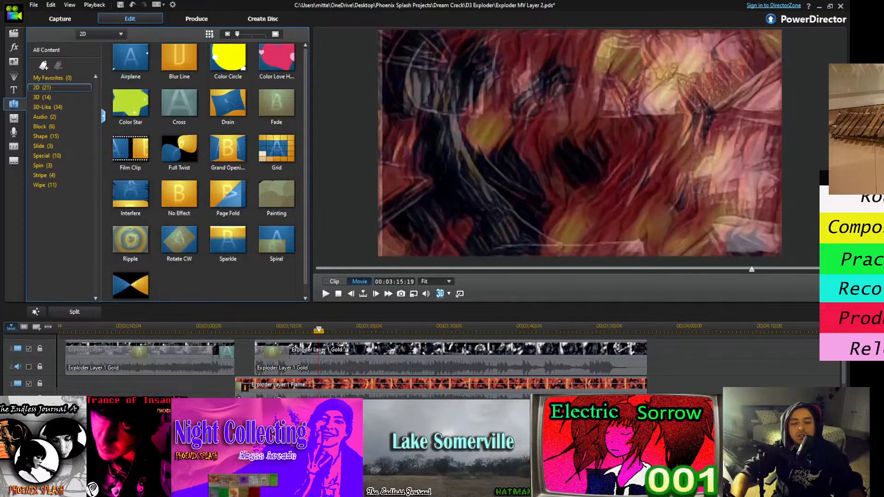
Copy the "He who shatters dreams" title to the fourth video track at 00:03:13:13 and shift it about one second earlier
drag(565, 456, 269, 456)
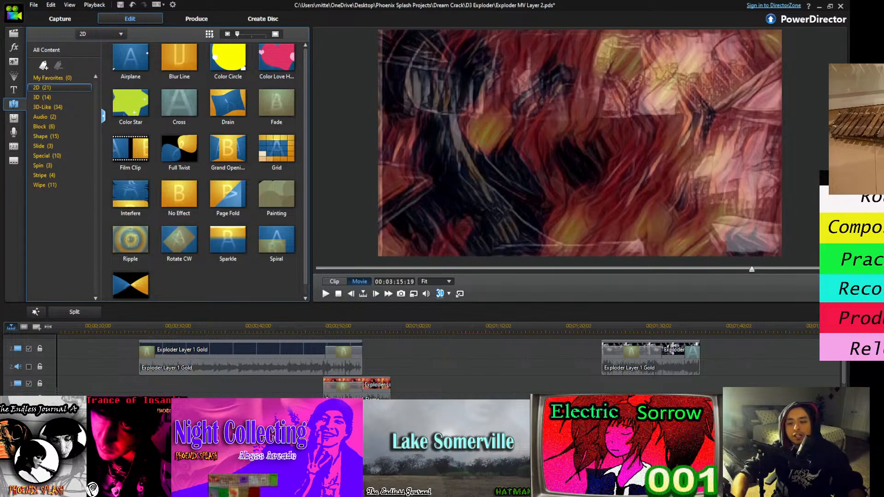
scroll(437, 364, down, 3)
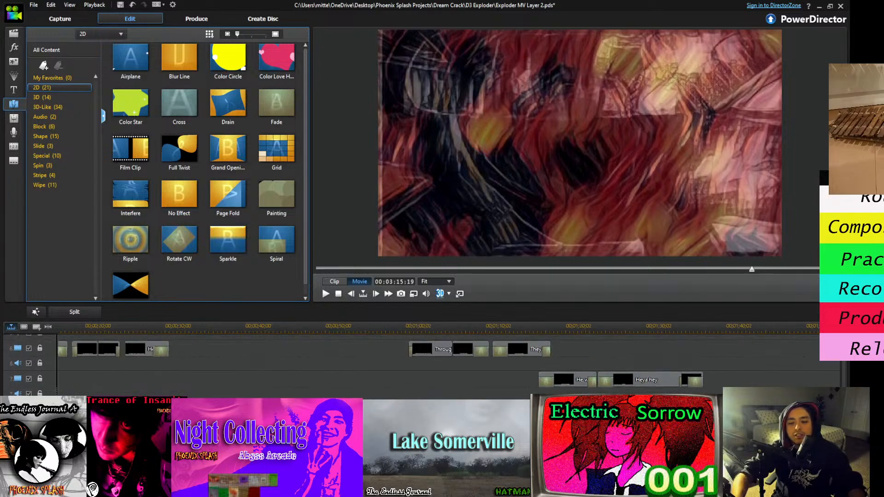
click(581, 384)
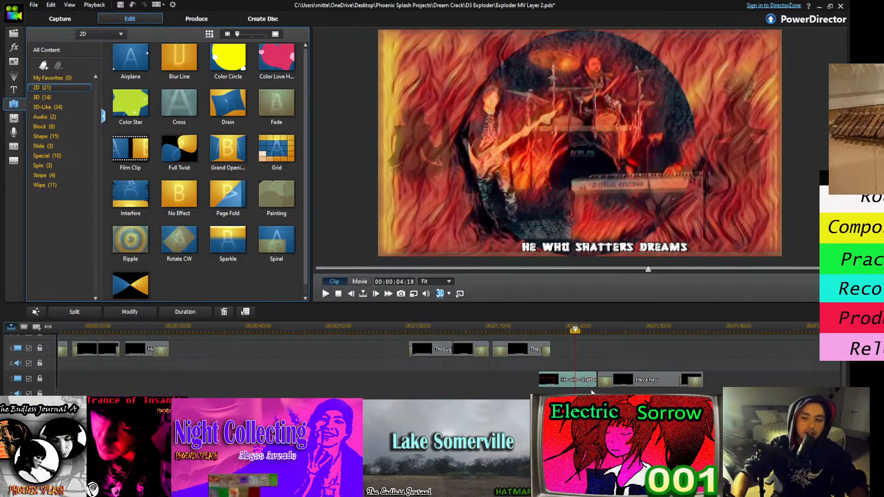
scroll(592, 392, right, 10)
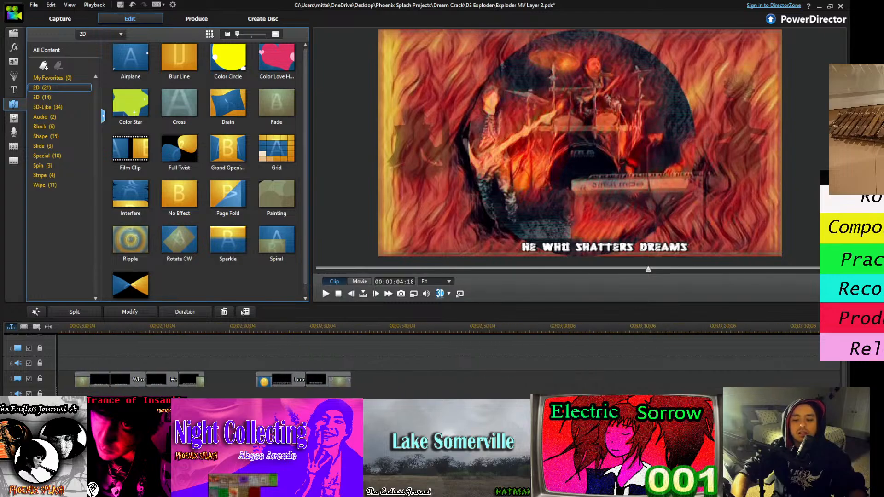
scroll(573, 350, up, 4)
click(645, 354)
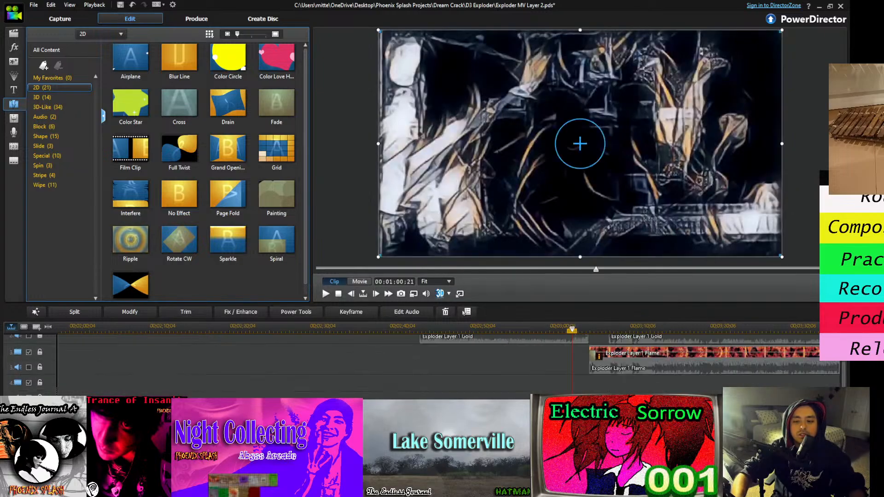
click(593, 326)
key(space)
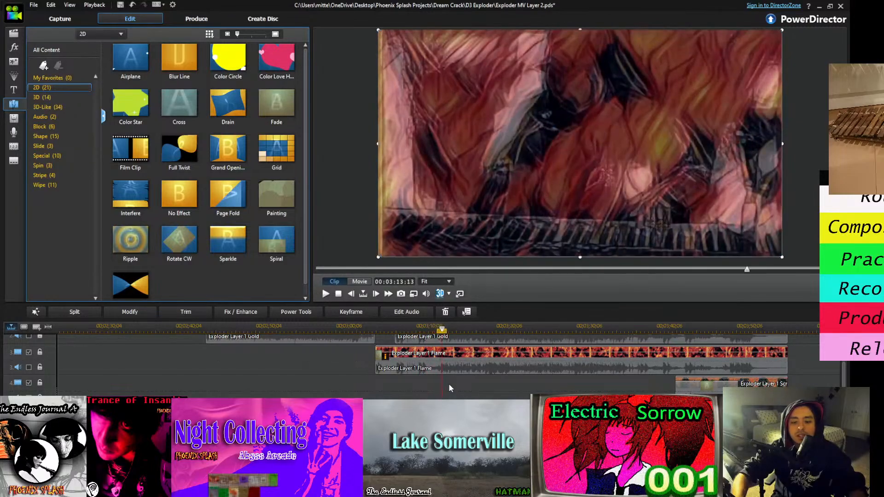
click(451, 388)
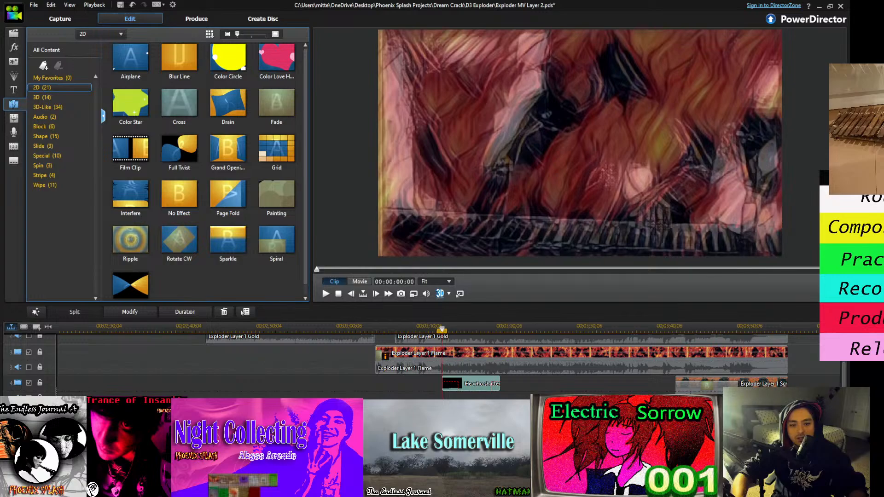
key(space)
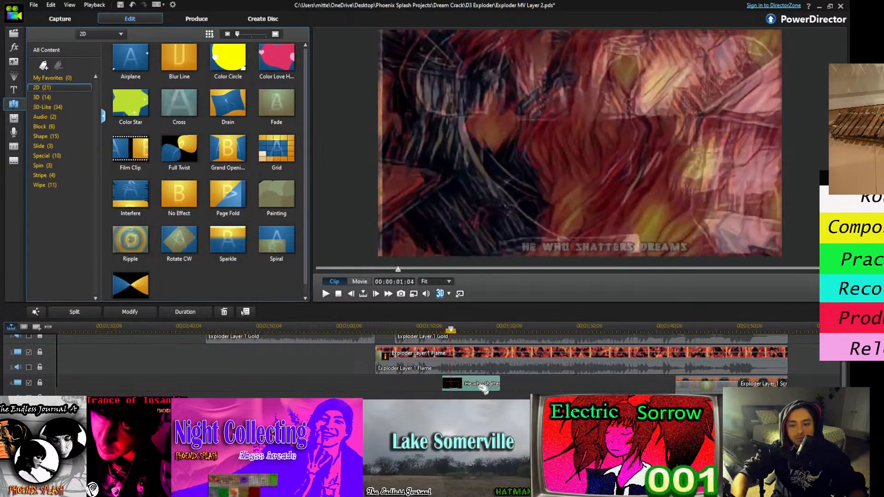
drag(484, 389, 471, 390)
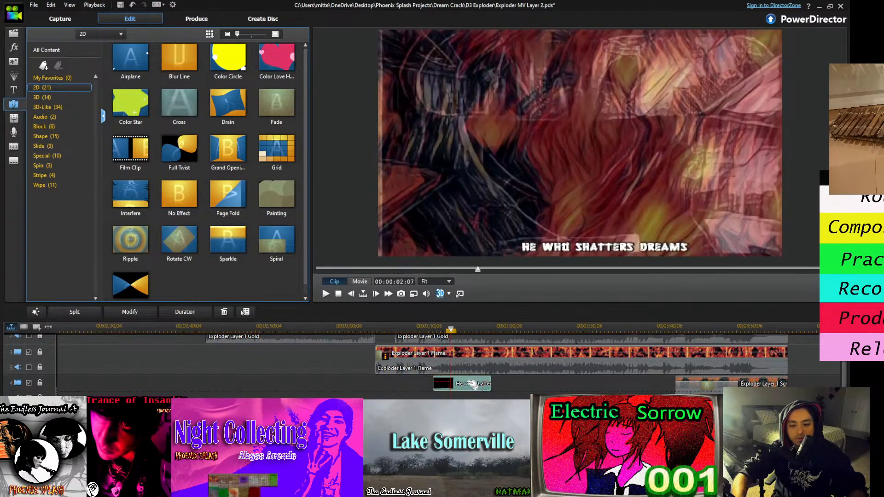
Replace the copied "He who shatters dreams" title's text with "Combining powers they shape nightmares to their own desires"
double_click(470, 385)
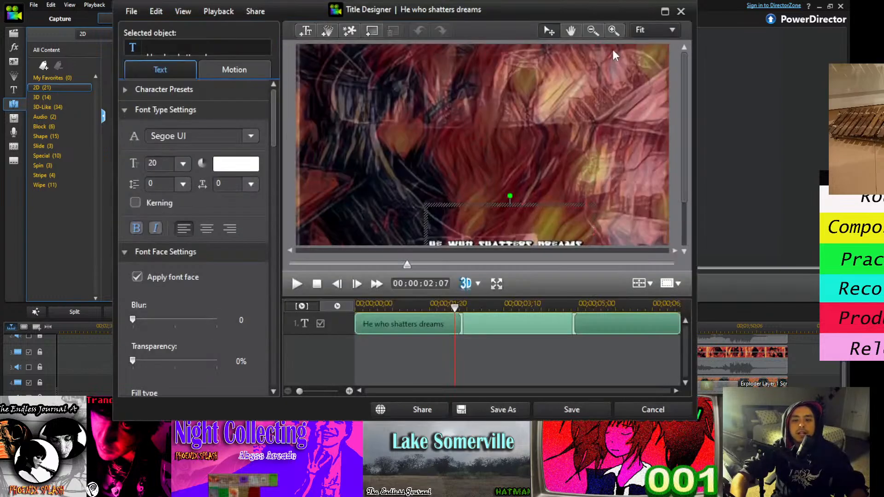
click(593, 31)
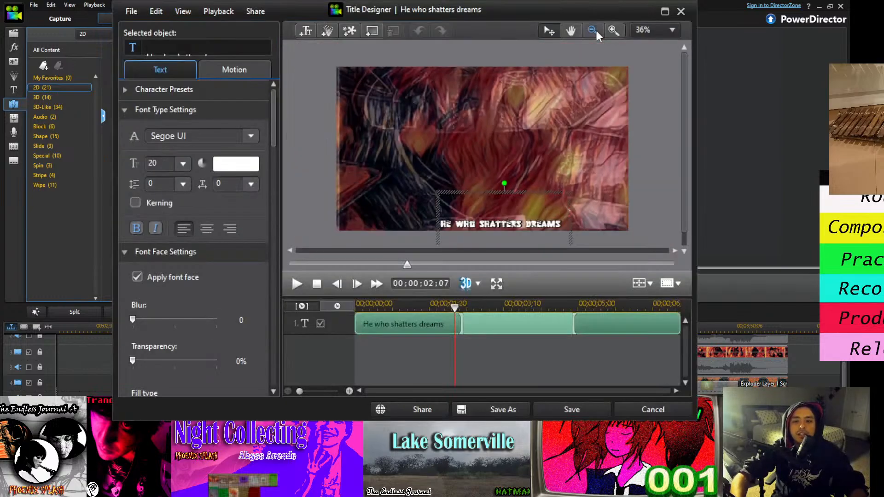
click(444, 223)
drag(441, 224, 568, 224)
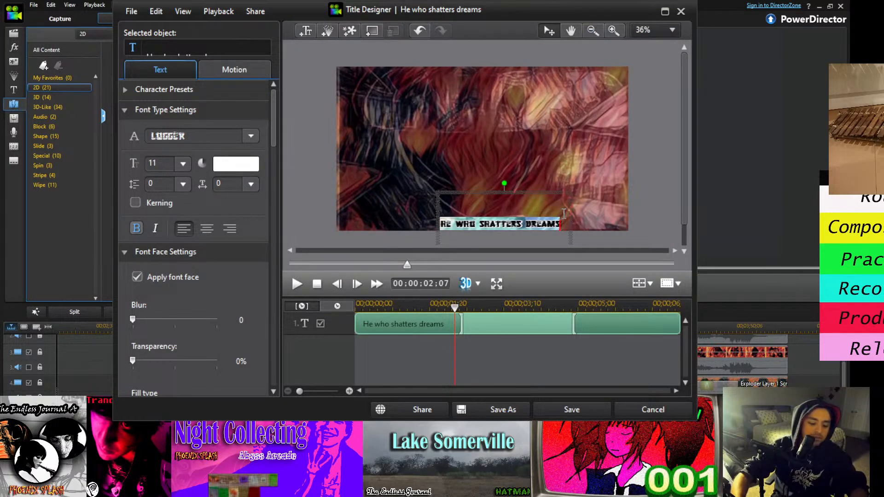
text(we'd like)
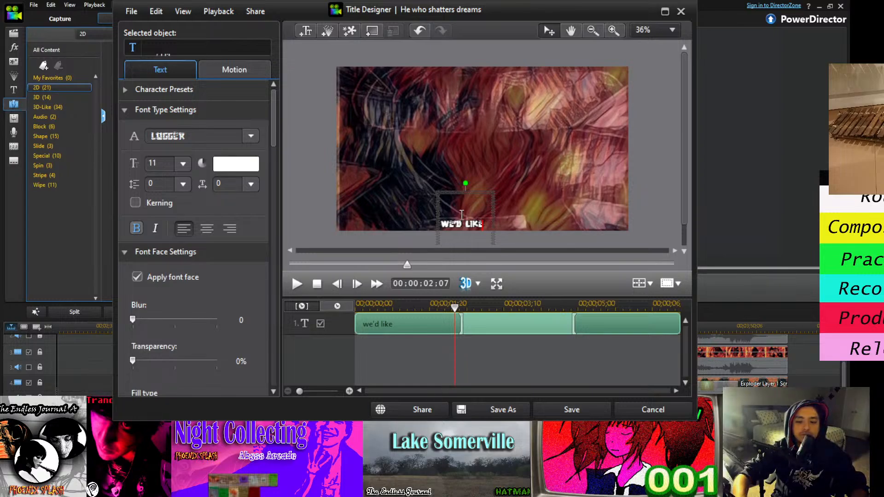
key(ctrl+shift+Left)
key(ctrl+shift+Left)
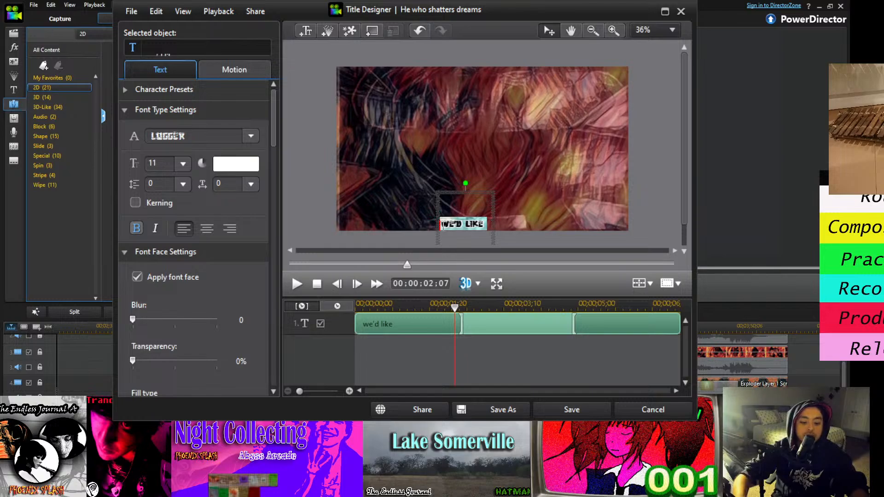
text(Combining powers they shape nightmares to their own desires)
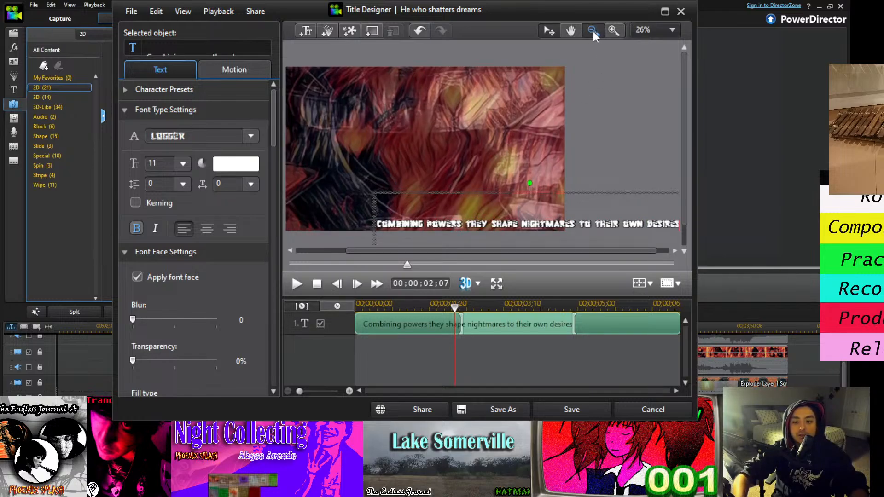
Cut "to their own desires" from the title, shift the remaining line toward the bottom centre of the frame, and save the title
click(592, 31)
drag(566, 178, 510, 173)
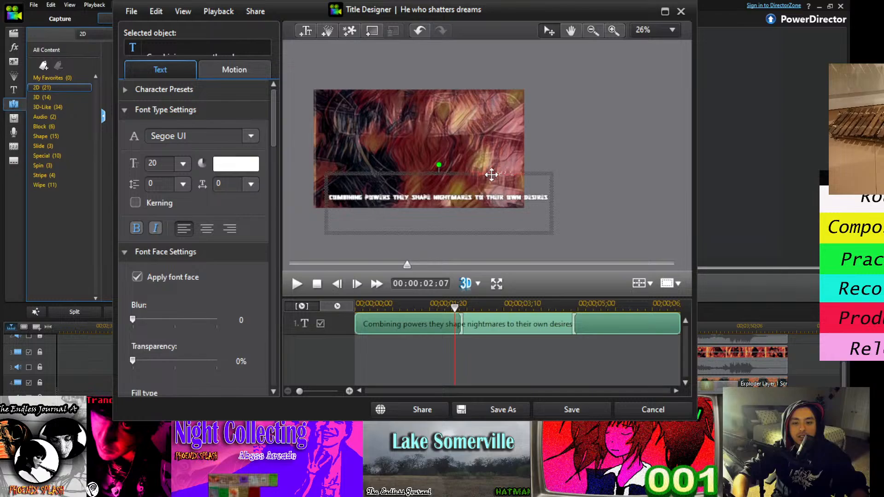
drag(478, 198, 549, 198)
key(ctrl+c)
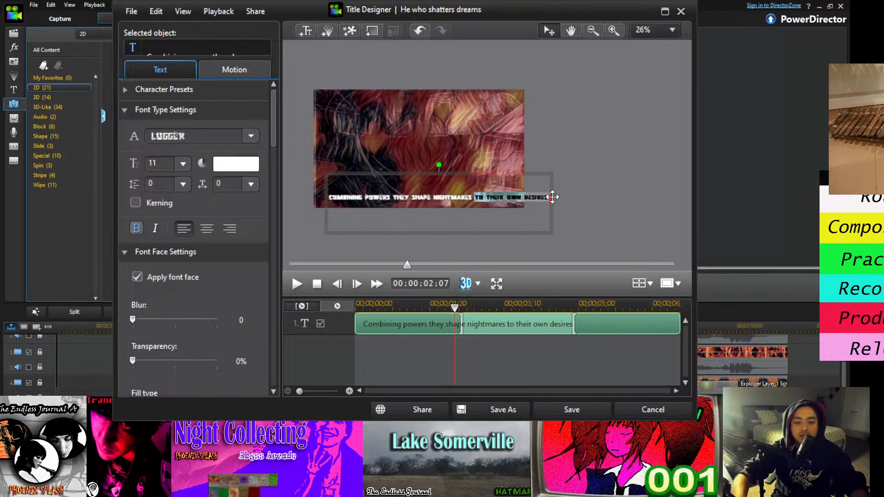
key(Delete)
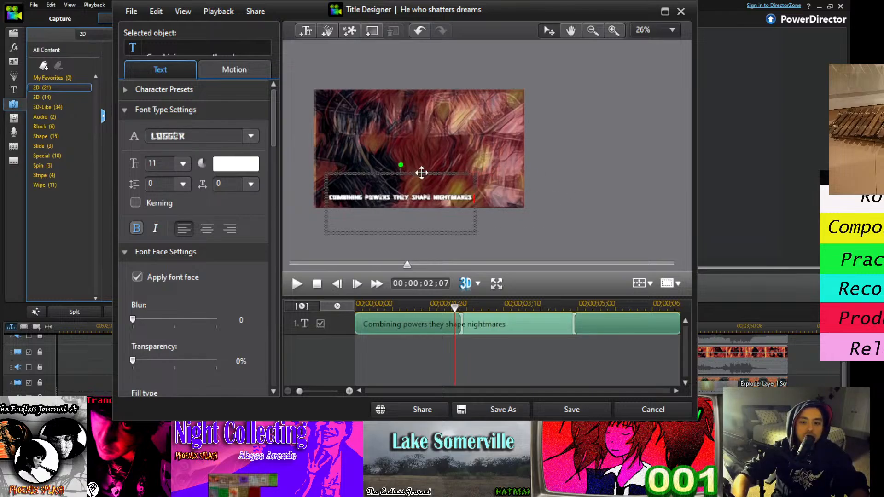
drag(422, 173, 444, 178)
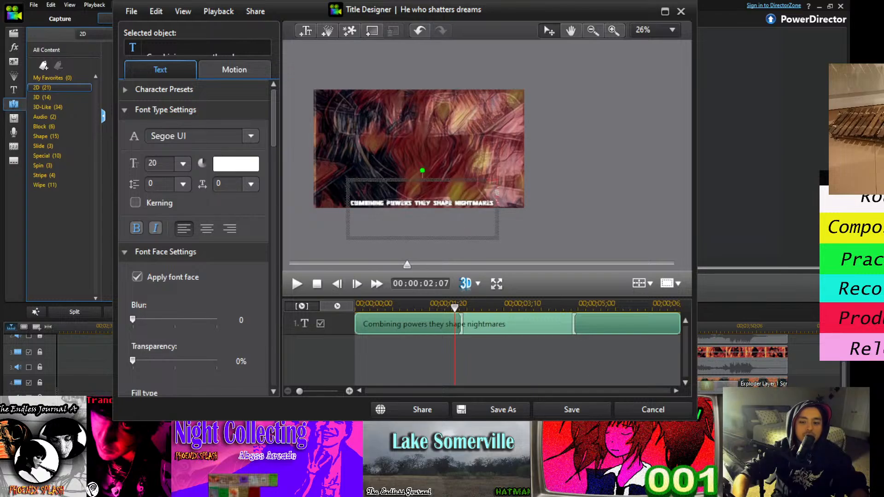
click(571, 410)
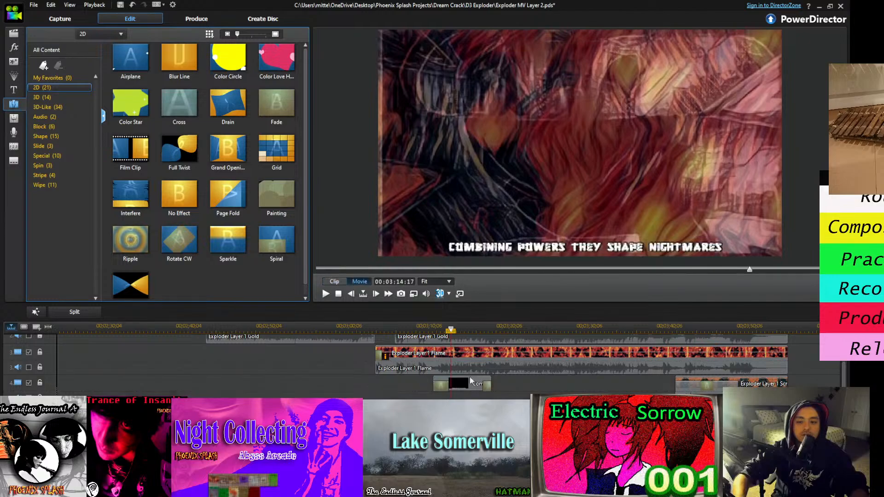
Raise the "Combining powers they shape nightmares" title to the middle of the frame, save it, and play back the result
key(space)
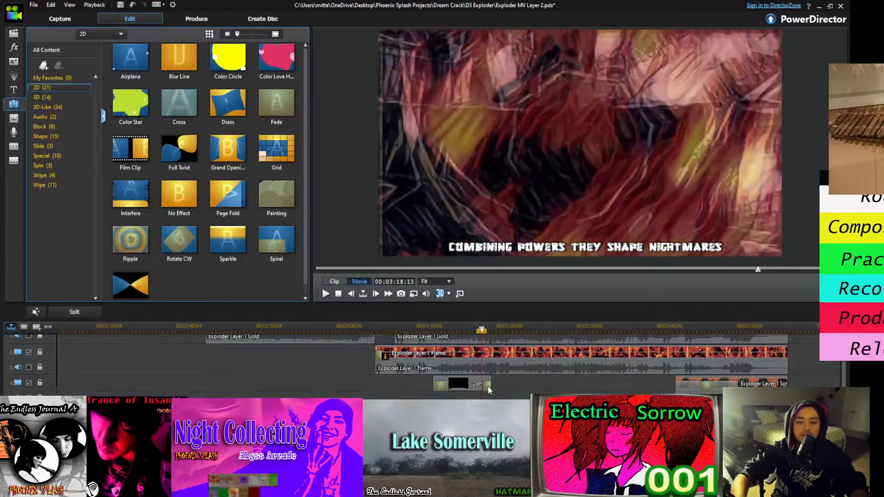
click(477, 386)
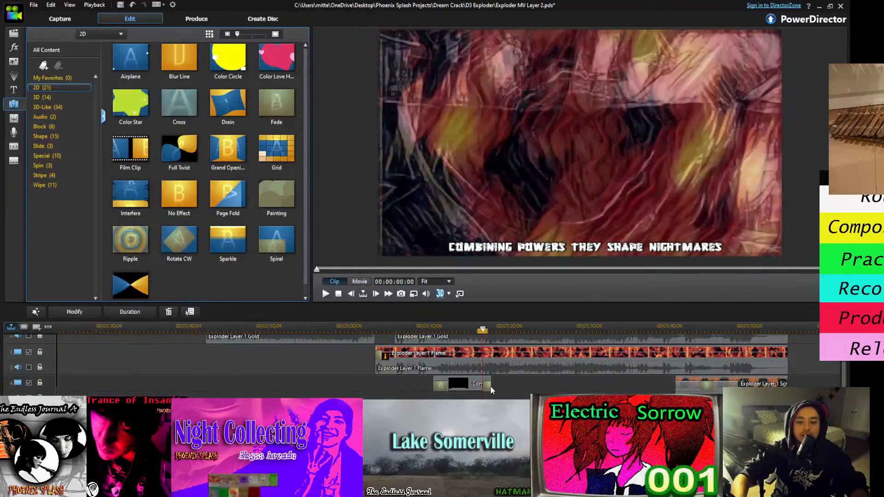
double_click(467, 382)
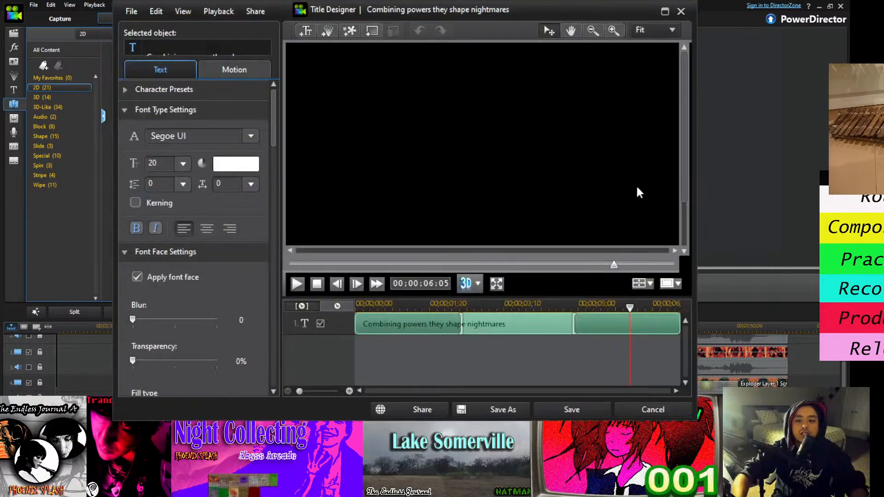
drag(538, 204, 557, 99)
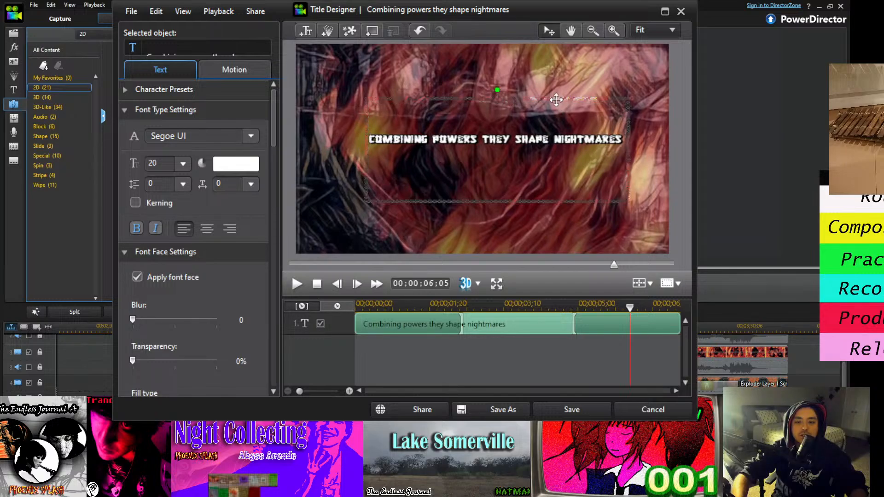
click(582, 409)
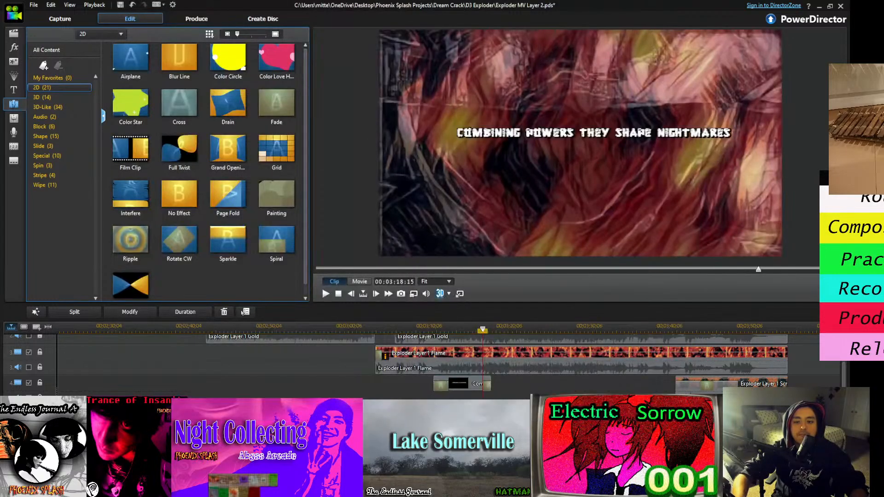
click(434, 328)
key(space)
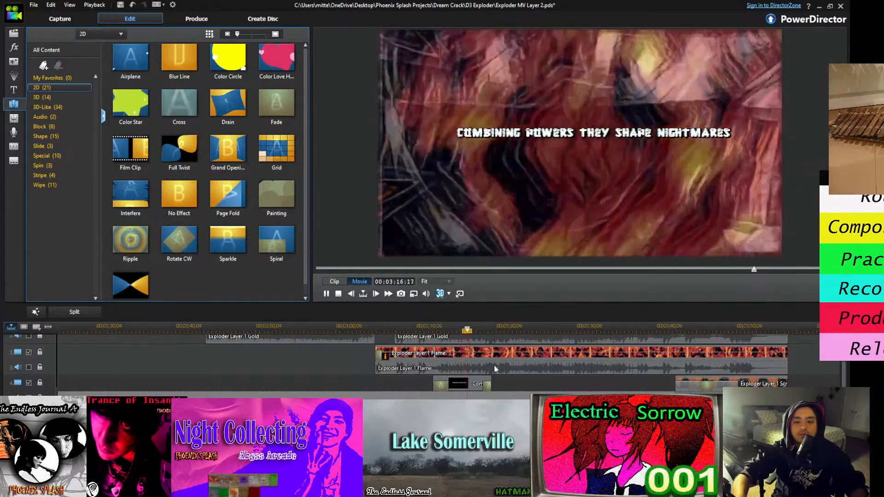
key(space)
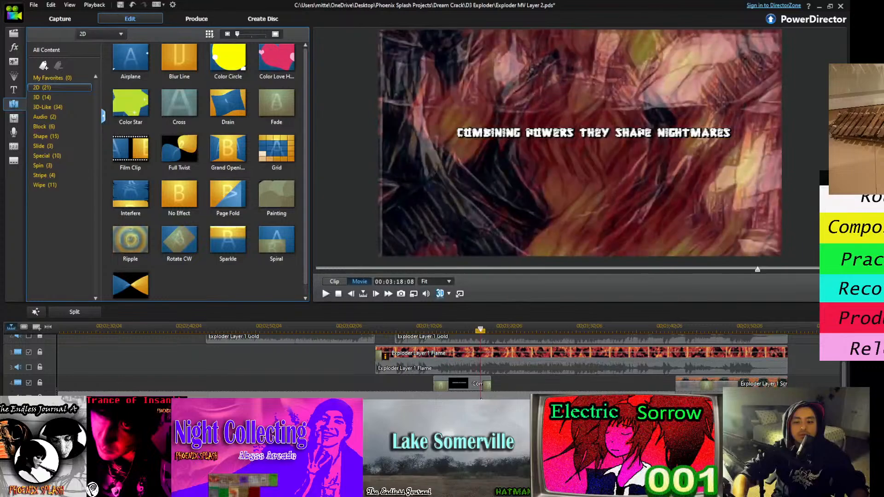
Add "to their own desires." as a centred second line of the title and save it
click(483, 385)
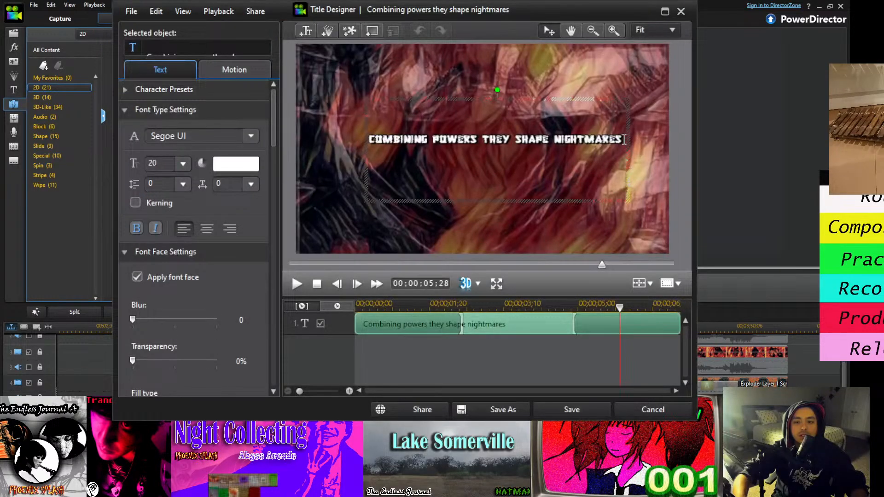
key(Return)
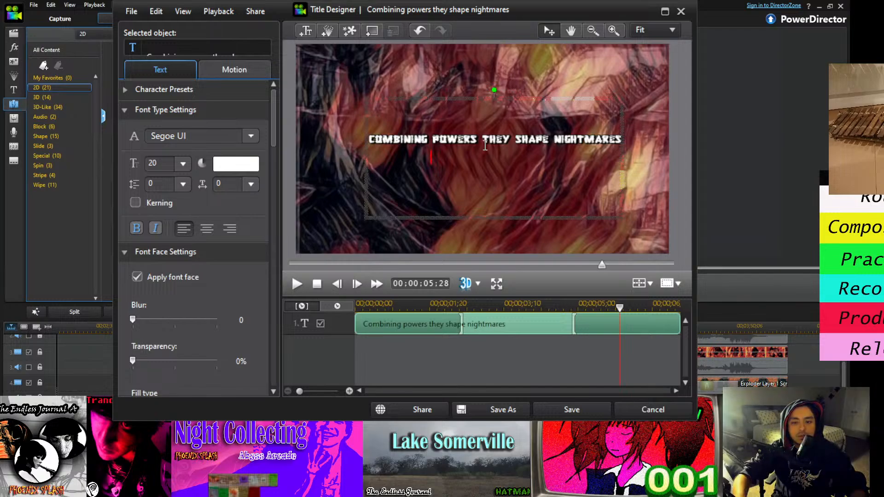
key(ctrl+v)
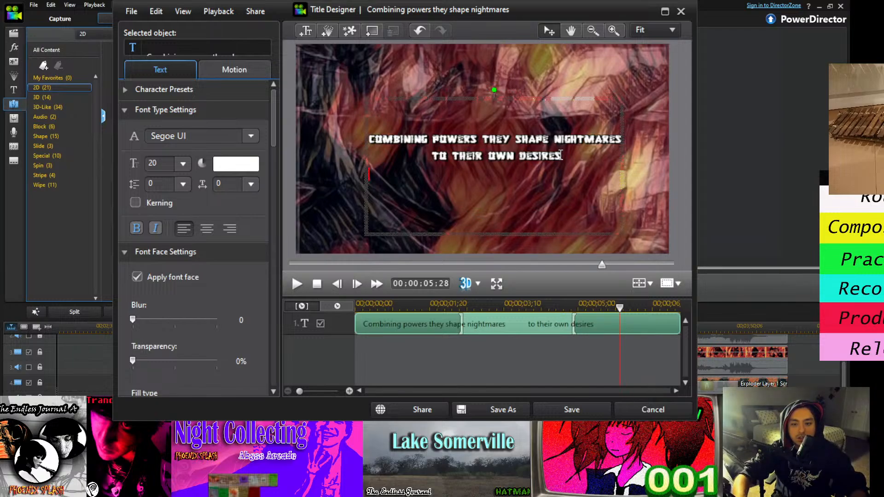
click(562, 156)
text(.)
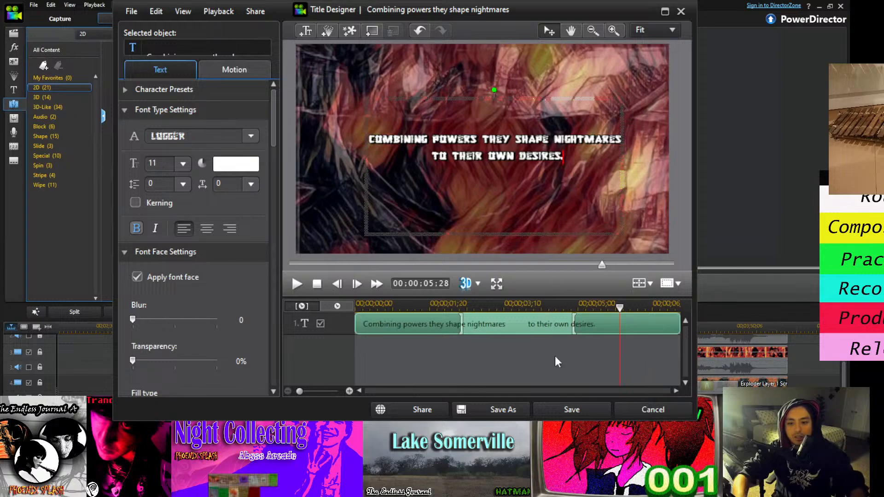
click(589, 409)
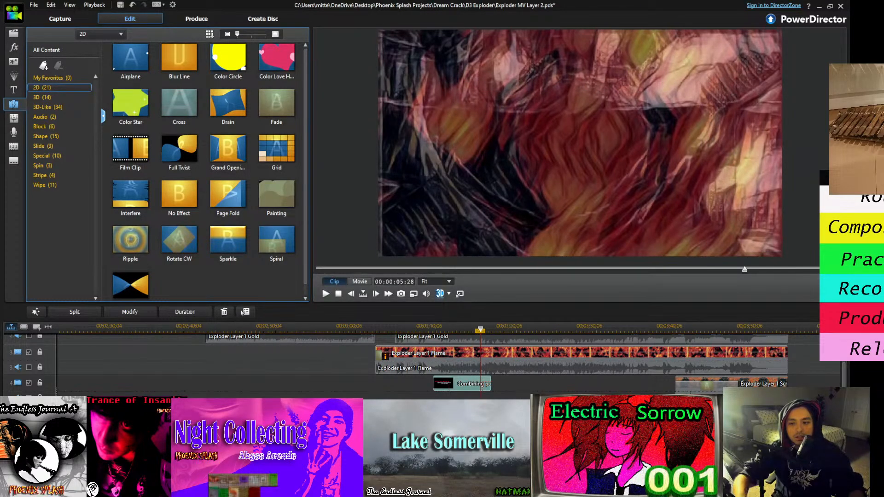
Move the two-line title into the upper part of the frame, save it, and play it back from the clip's start
click(471, 384)
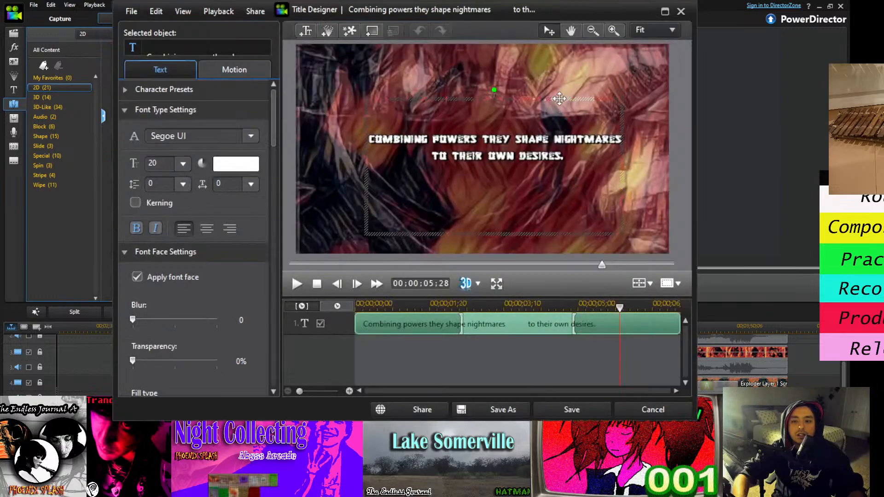
drag(559, 99, 561, 62)
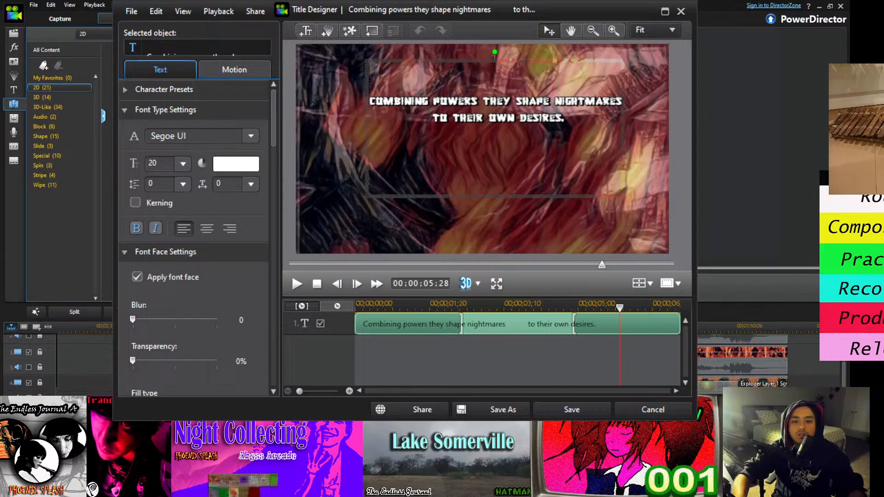
click(552, 405)
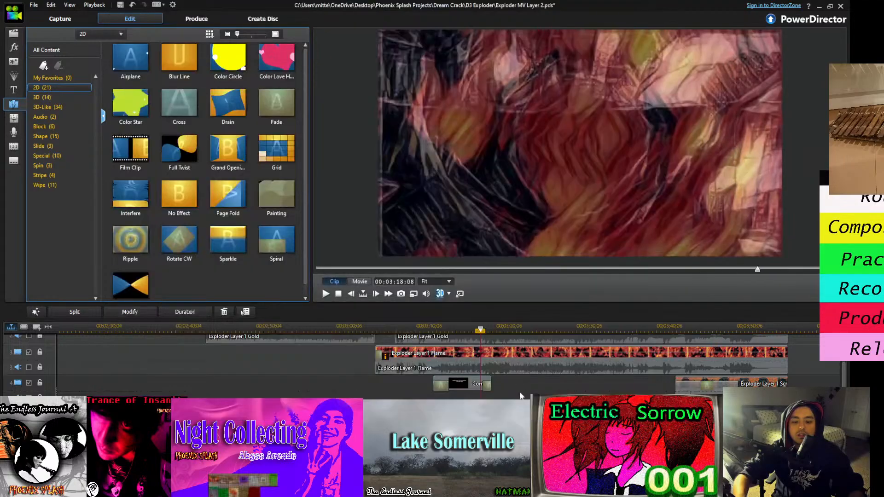
click(436, 327)
key(space)
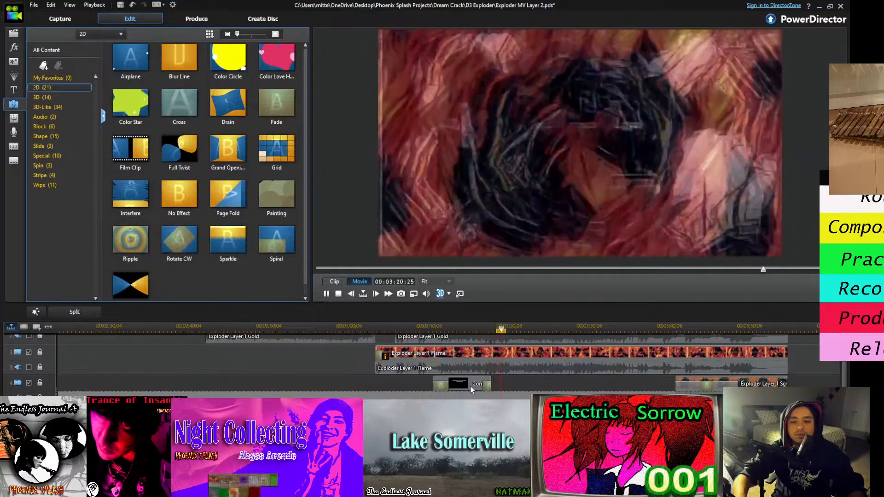
Extend the title's end on the fourth video track to 00:03:42:07, just before the next clip, and play back the result
click(470, 386)
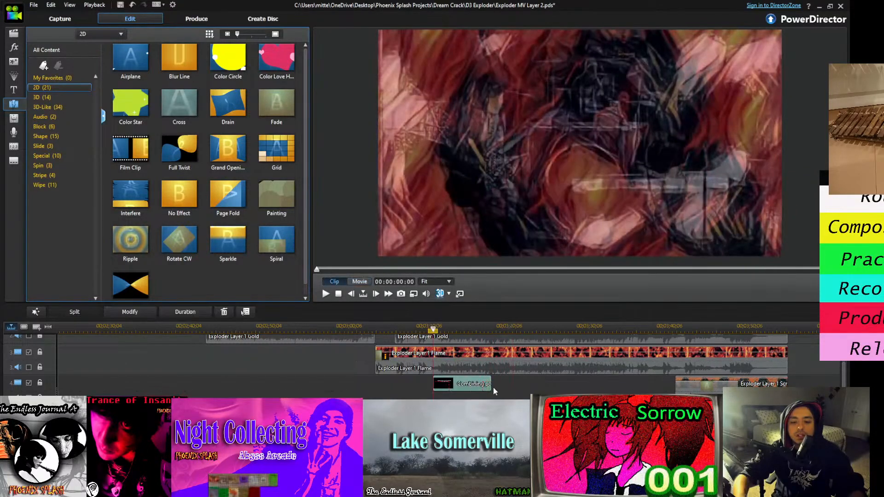
drag(492, 385, 667, 389)
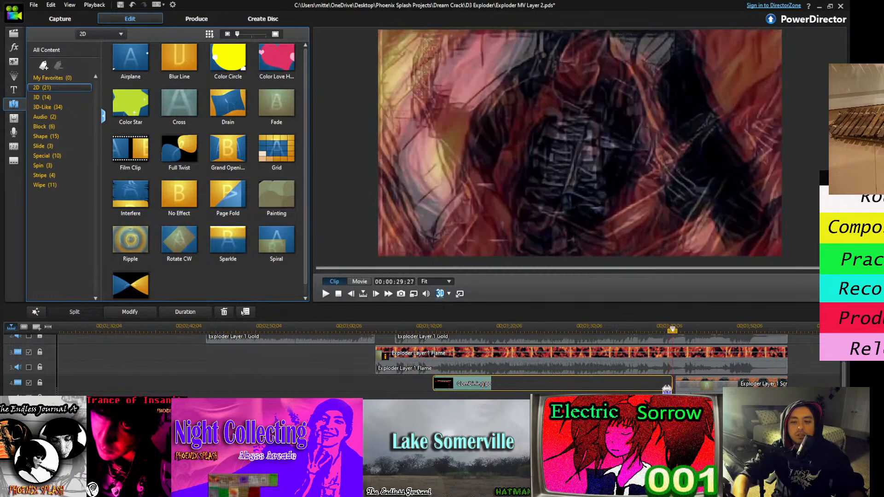
click(521, 400)
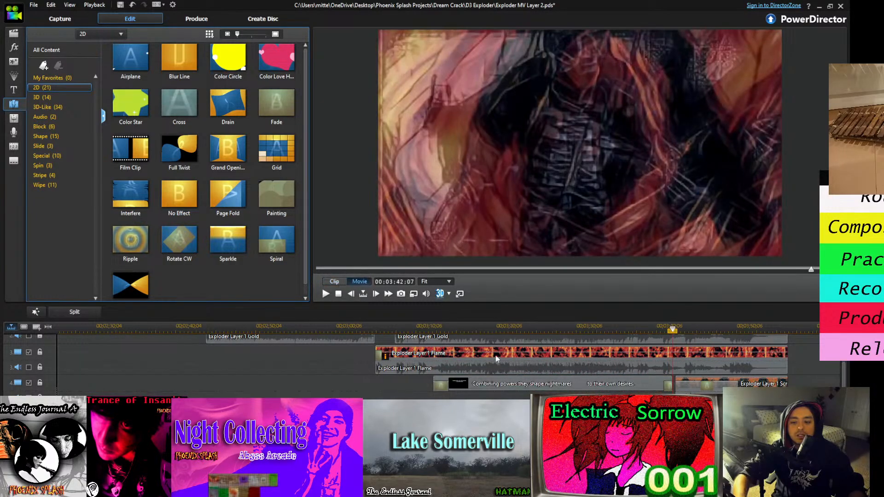
key(space)
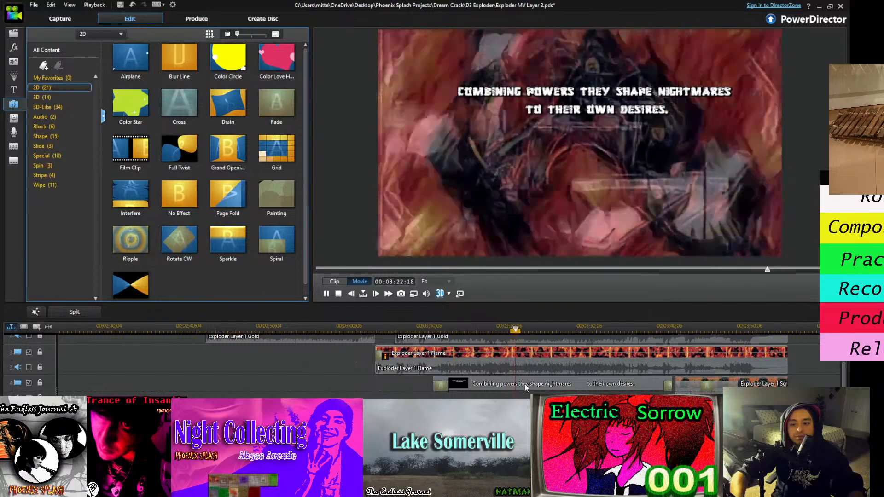
Add "He knew he was unstoppable with the one" and "who manipulates the dreams" below the title copy's text after a blank line, save, and play back
click(526, 386)
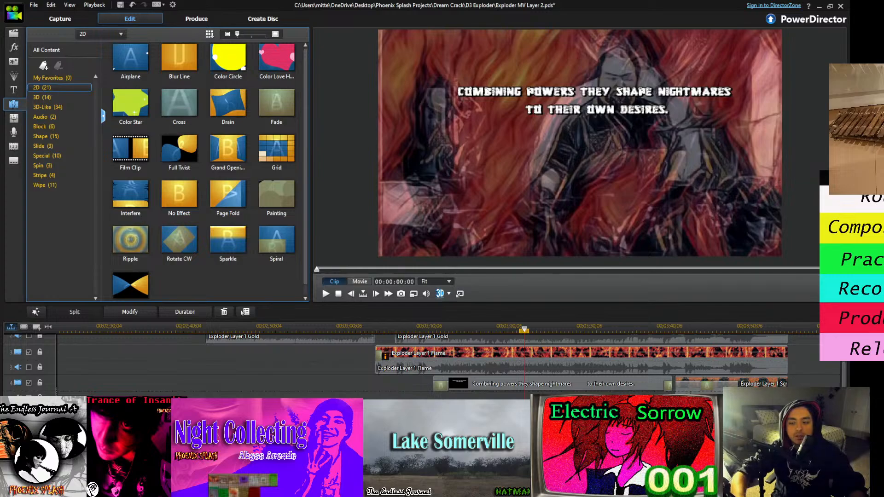
click(578, 405)
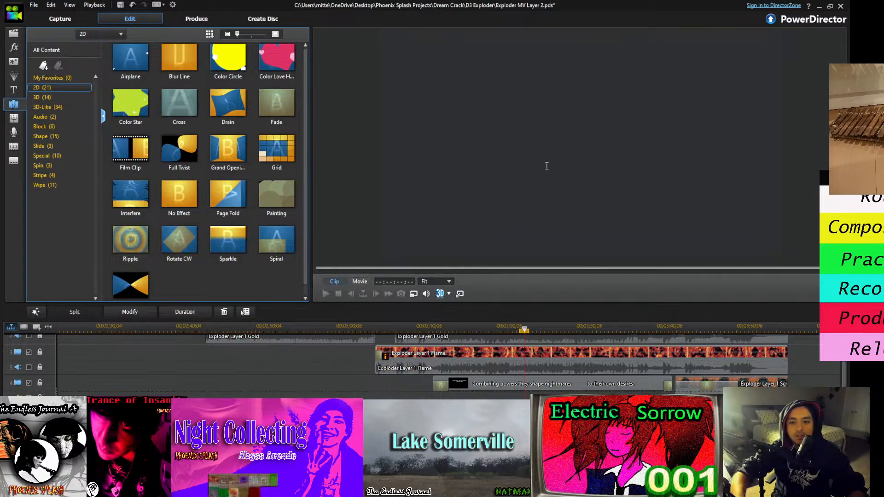
key(Return)
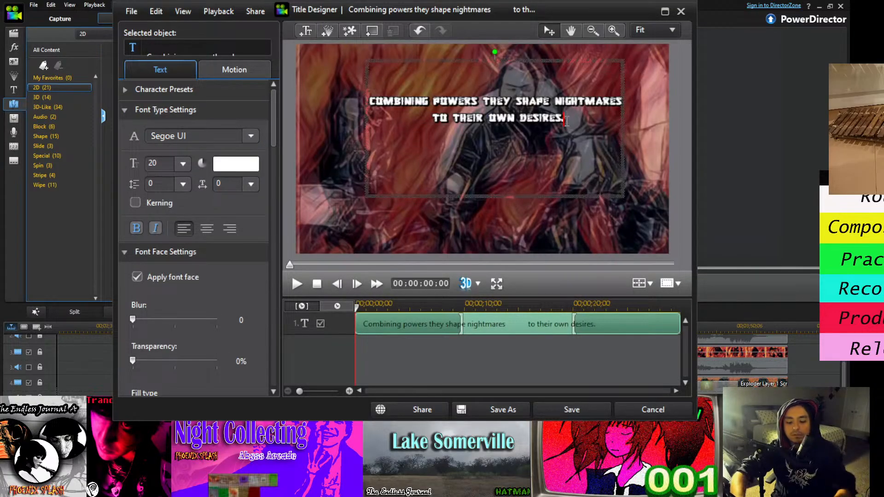
key(ctrl+v)
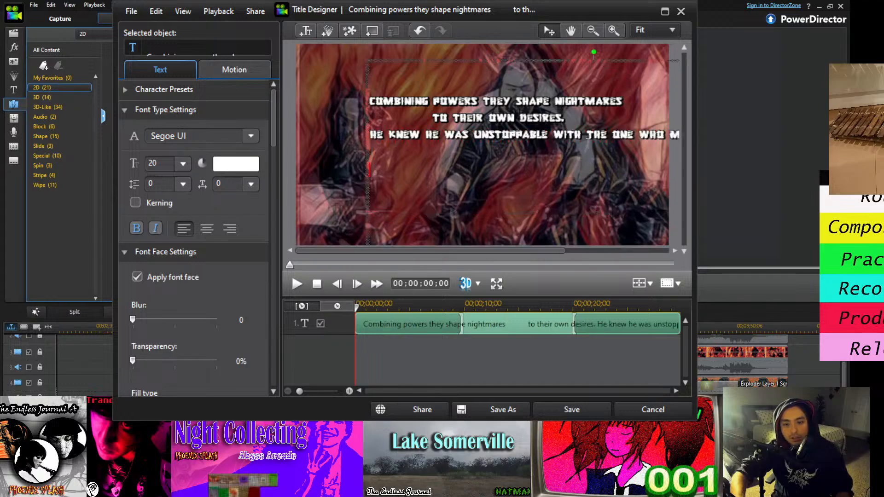
key(Return)
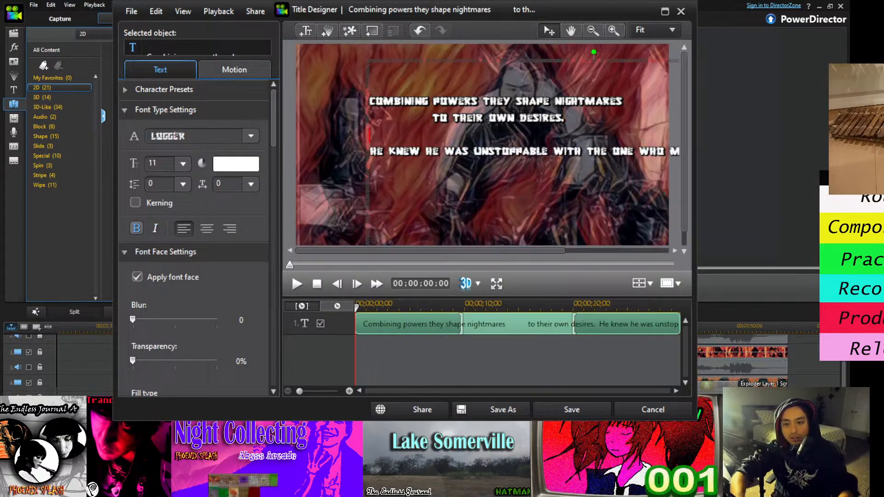
click(642, 154)
key(Return)
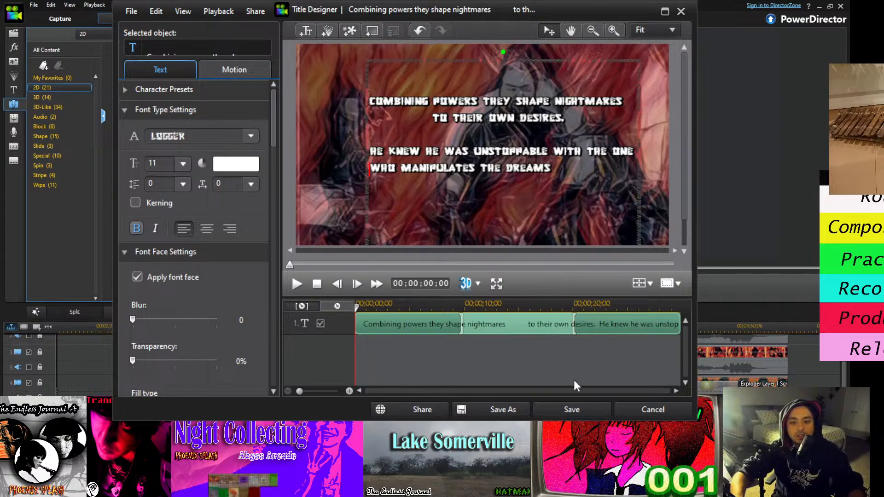
click(571, 410)
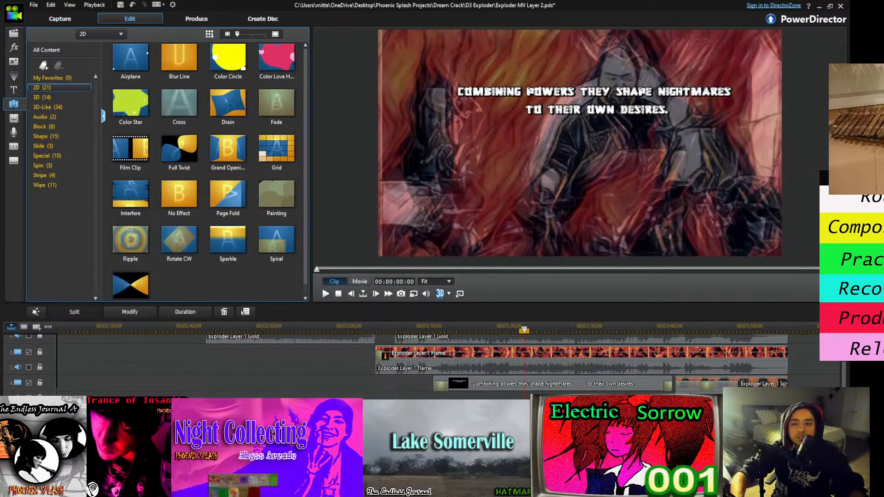
key(space)
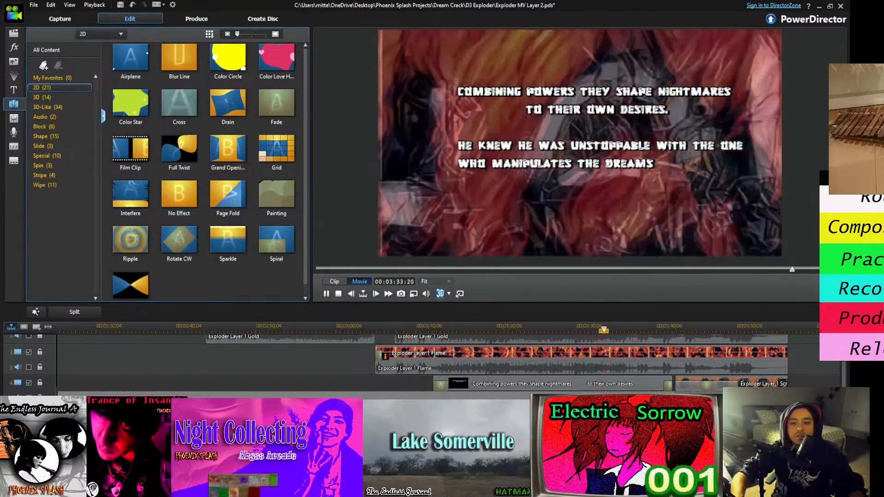
key(space)
Apply a Fade transition to the start of the four-line title and play back the result
click(530, 384)
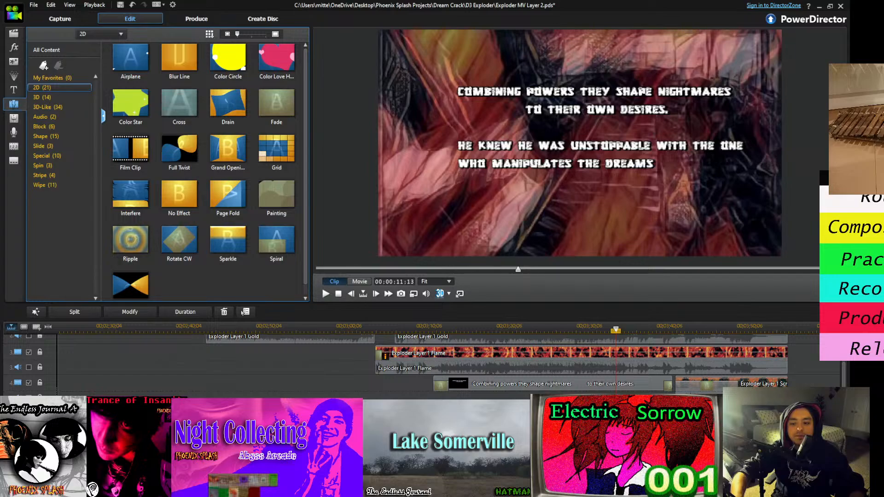
key(space)
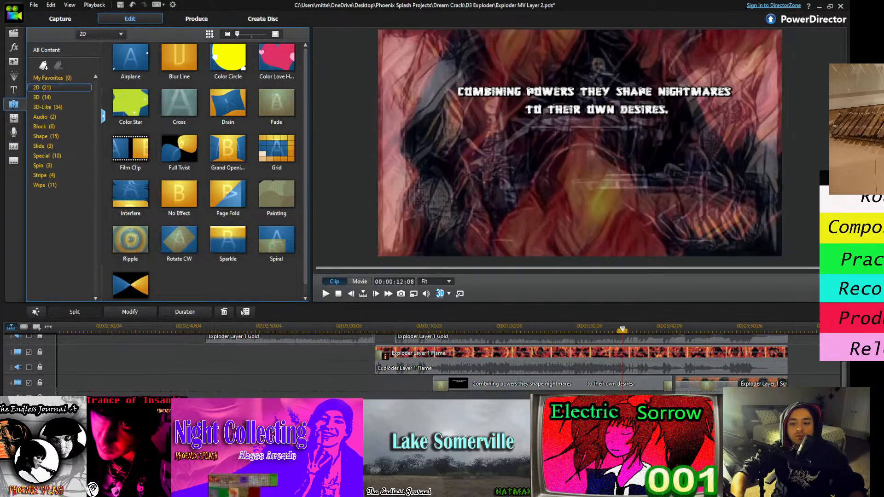
key(ctrl+slash)
drag(614, 330, 592, 330)
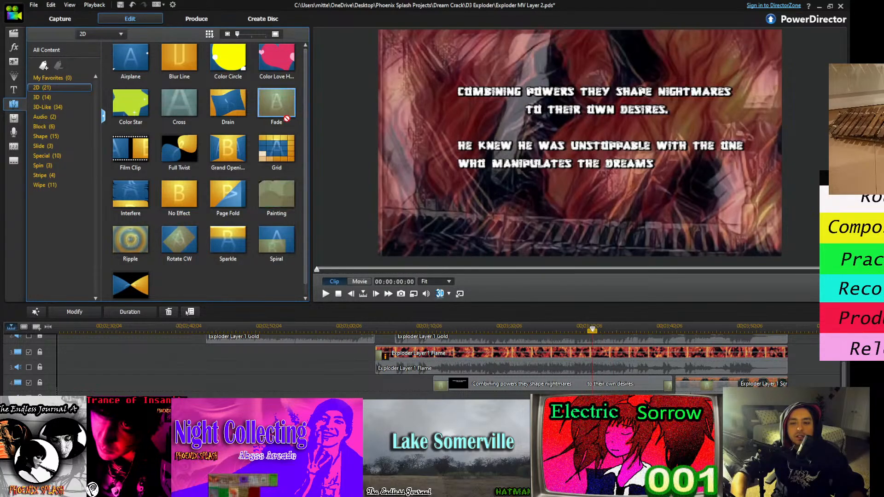
key(space)
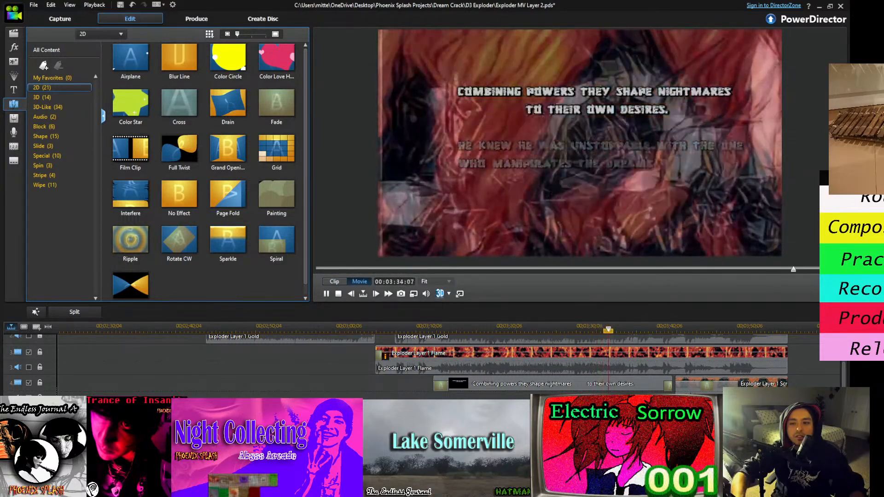
Shorten the end of the two-line title on the fourth track to just past 00:03:35:14, keeping a closing fade, and play back the result
click(638, 389)
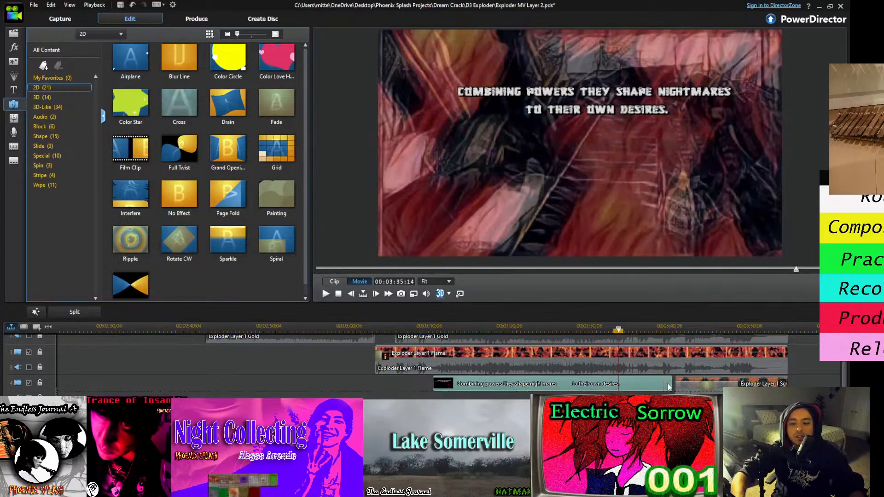
drag(671, 386, 592, 389)
key(space)
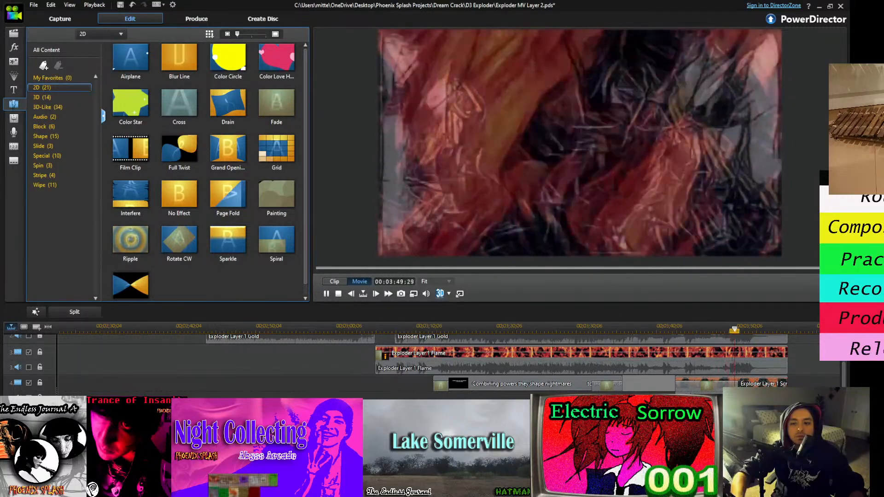
Redo the transition at the start of the Exploder Layer 1 Scream clip and extend its end to 00:03:51:05
click(721, 390)
click(722, 390)
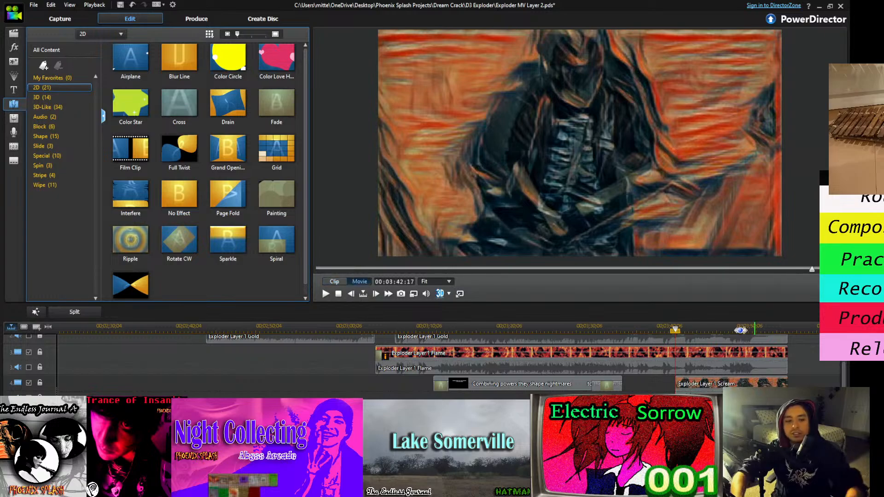
click(698, 388)
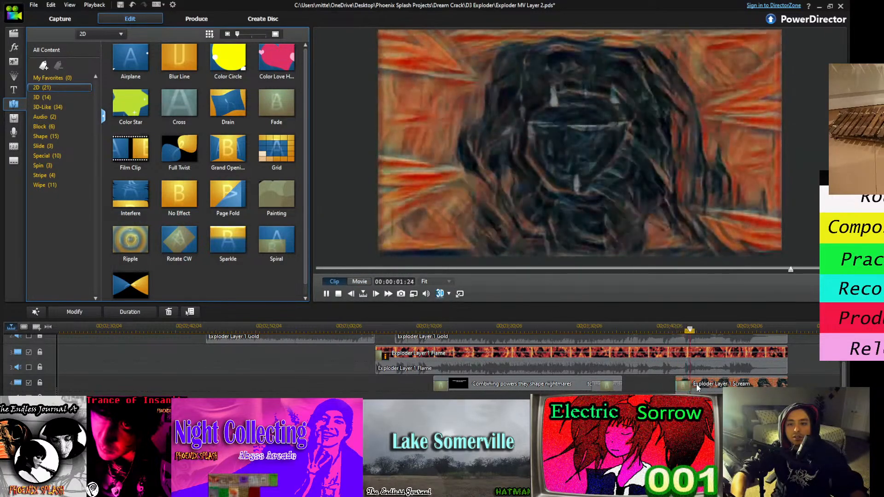
click(691, 387)
drag(690, 386, 744, 386)
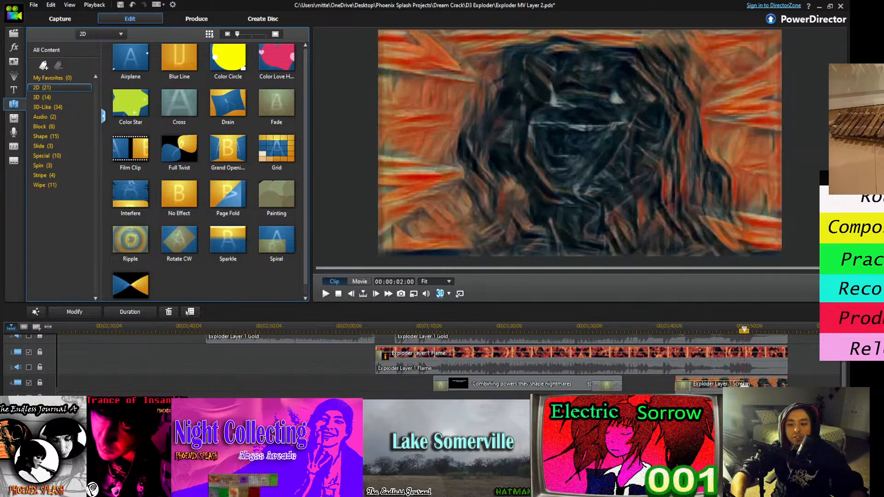
click(647, 387)
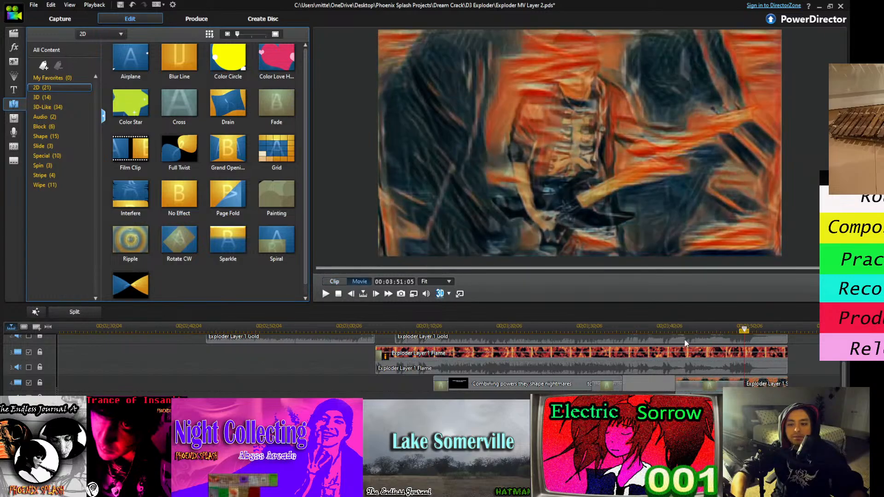
Play back the Scream clip's lengthened transition to the end, and review the section from the start of the Exploder Layer 1 Flame clip
click(686, 329)
key(space)
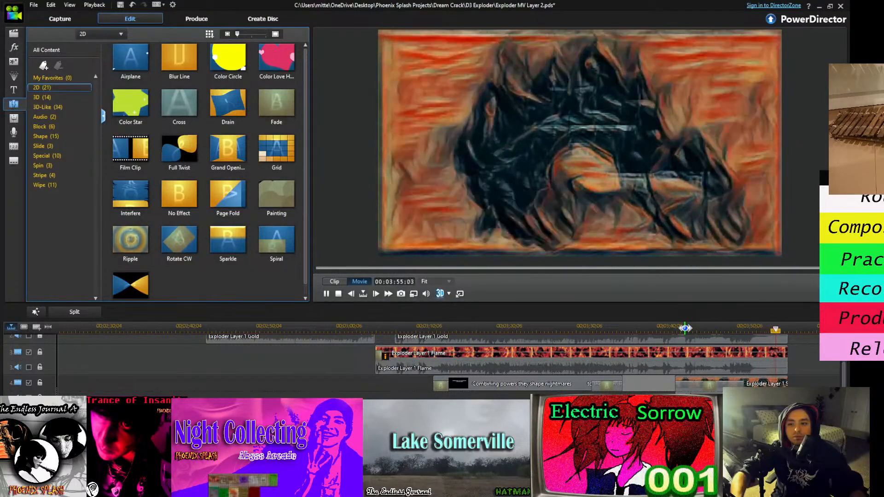
key(space)
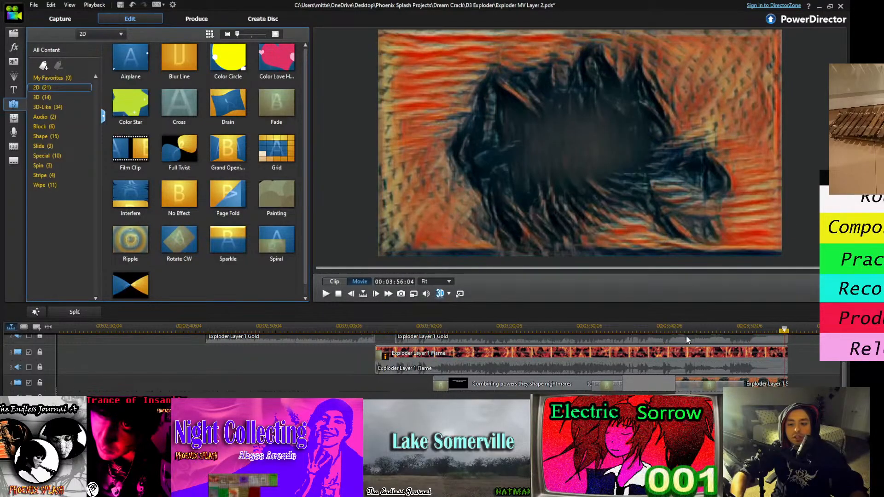
click(629, 324)
drag(629, 323, 383, 327)
key(space)
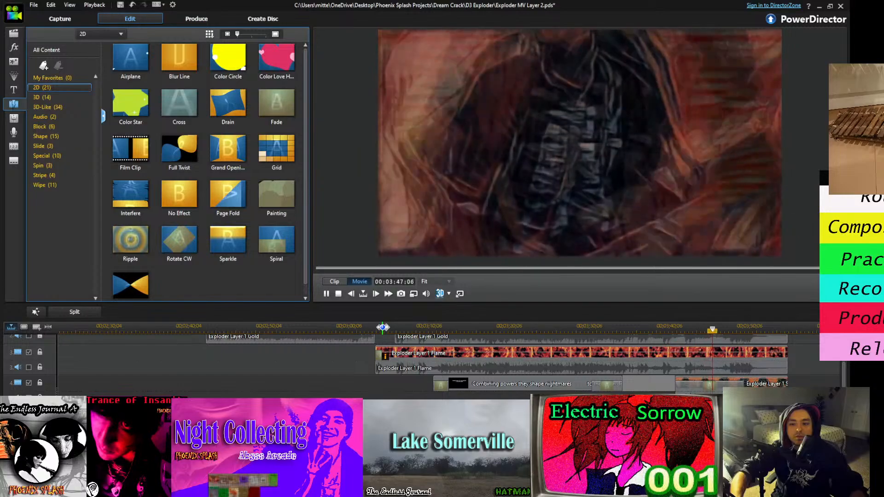
key(space)
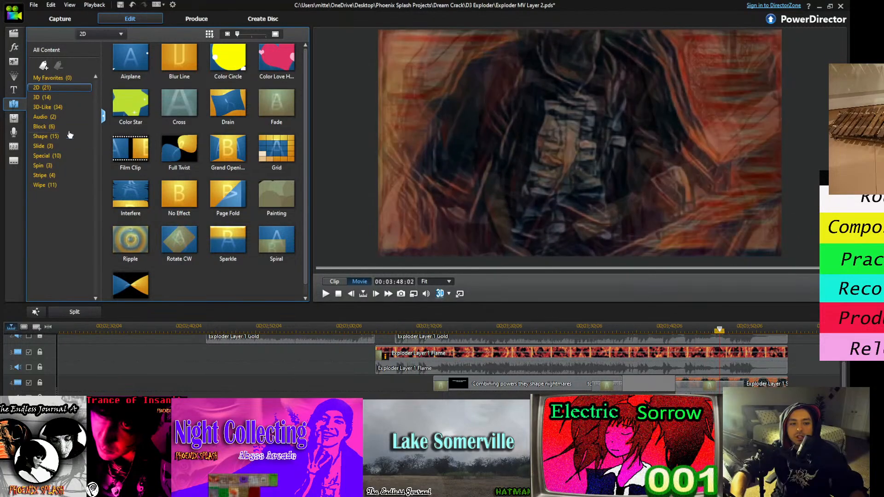
Add another subtitle title over the start of the Scream clip and replace its text with "The one who steals from dreams"
click(14, 90)
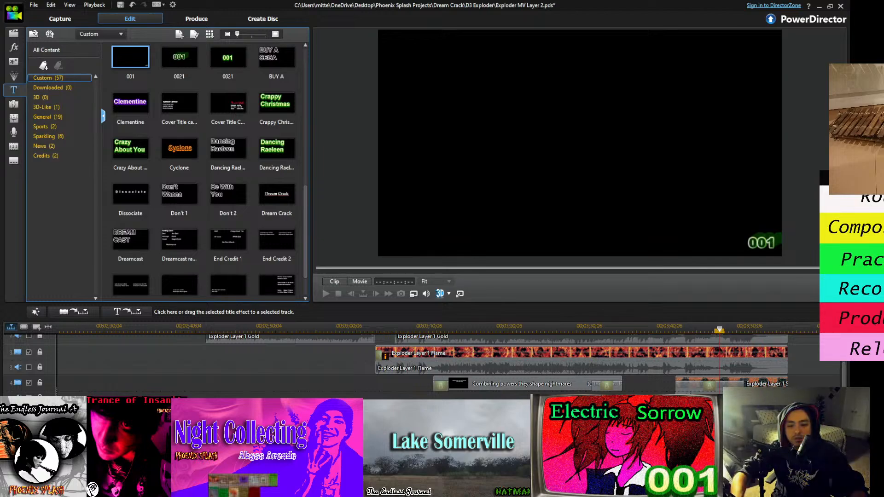
click(183, 289)
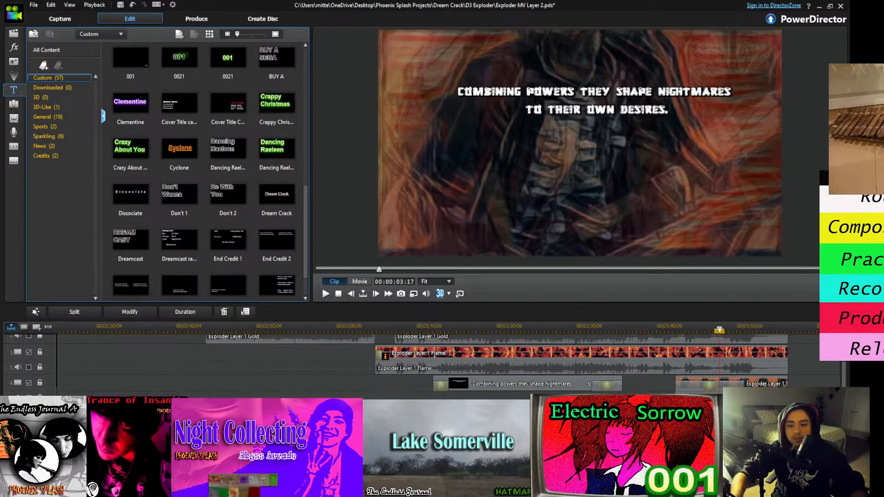
double_click(551, 126)
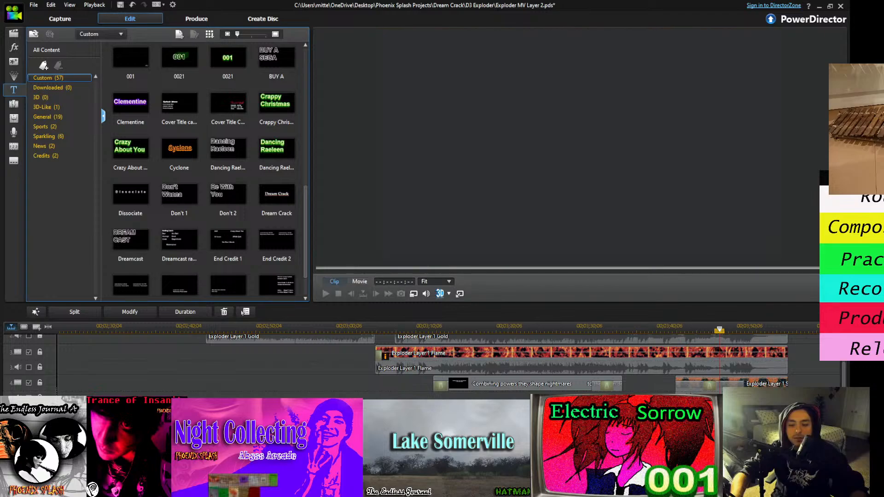
drag(565, 125, 358, 100)
text(The one who steals from dreams)
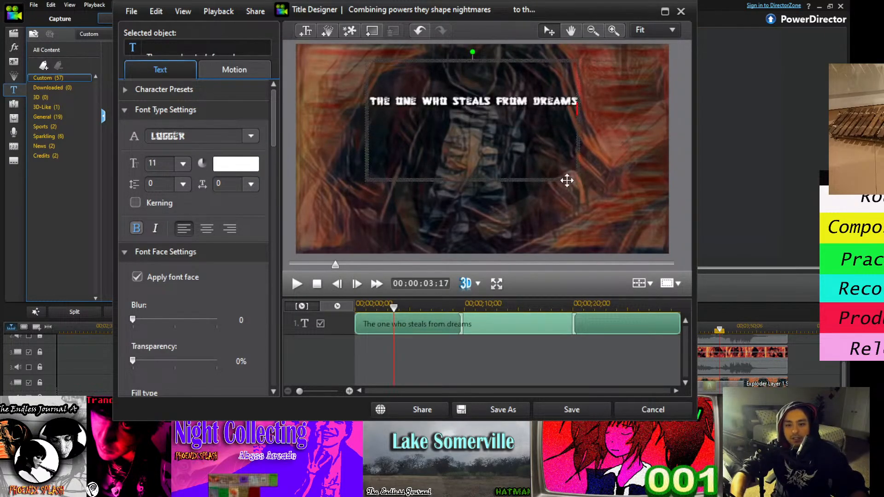
Move the "The one who steals from dreams" text to the bottom centre of the frame and save the title
drag(568, 180, 581, 257)
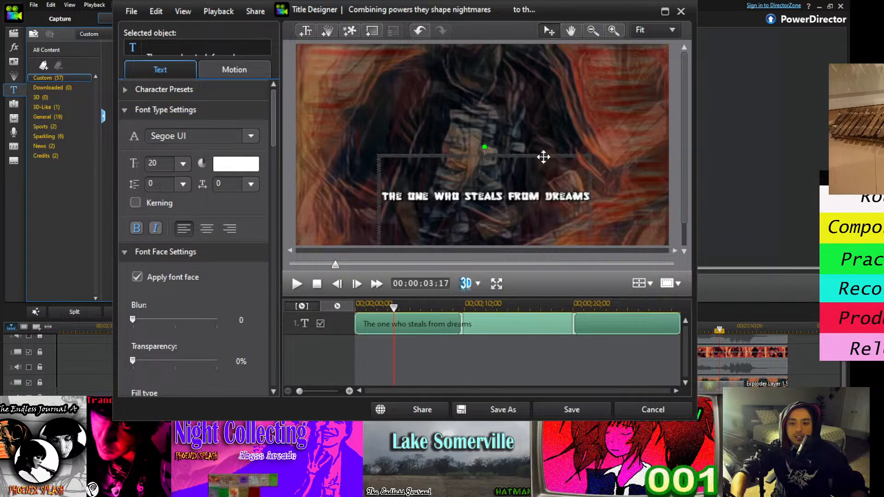
drag(543, 156, 544, 197)
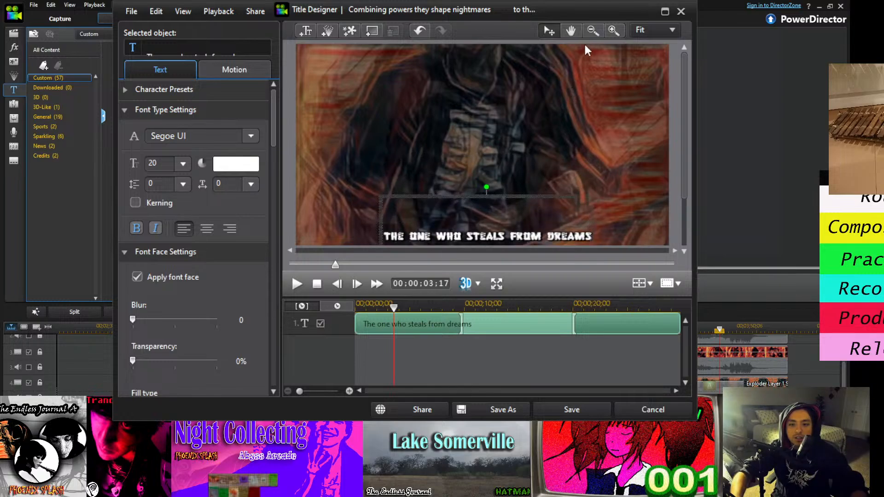
click(590, 31)
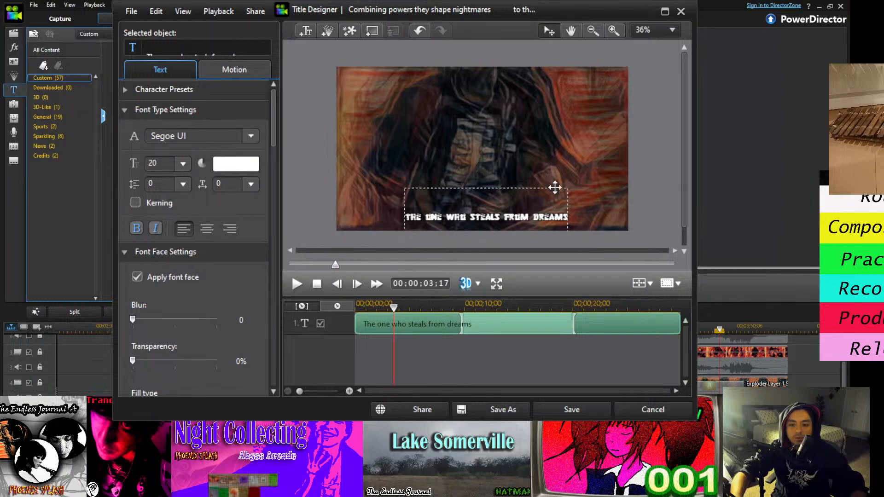
mouse_move(557, 186)
mouse_down()
mouse_move(556, 195)
mouse_move(550, 186)
mouse_up()
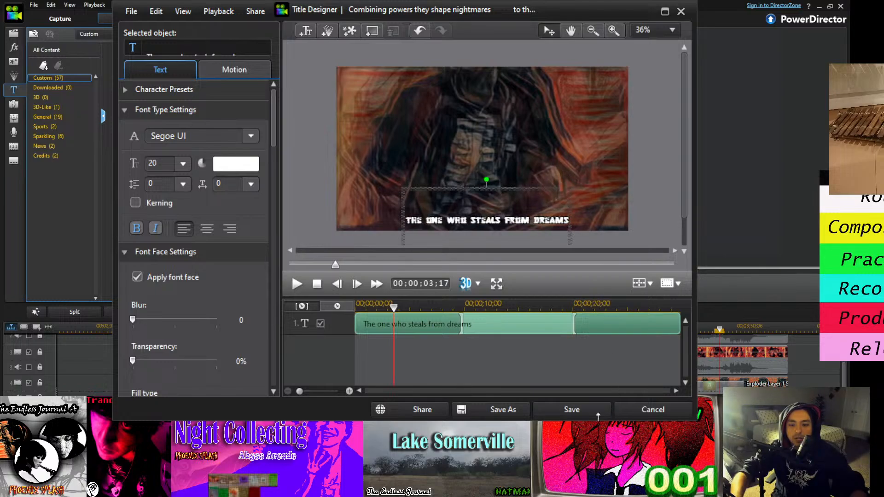
click(572, 409)
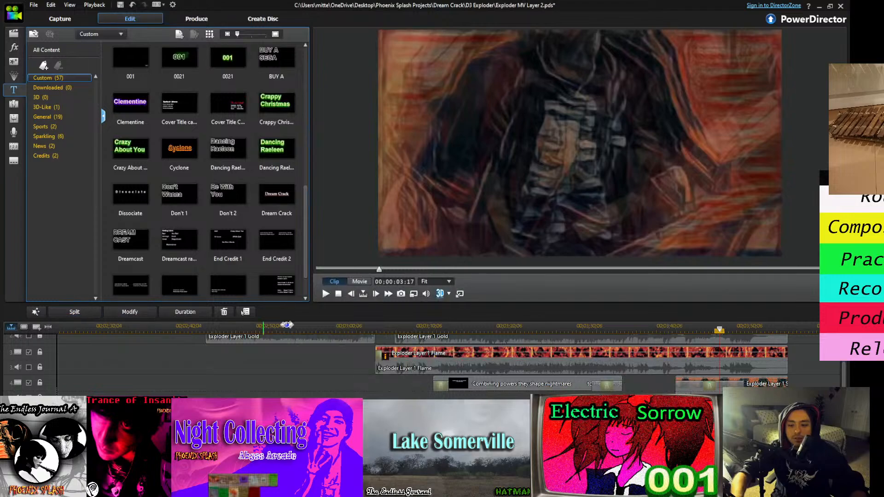
Play back the new subtitle over the Scream clip to check its timing, and select the title
scroll(442, 364, right, 5)
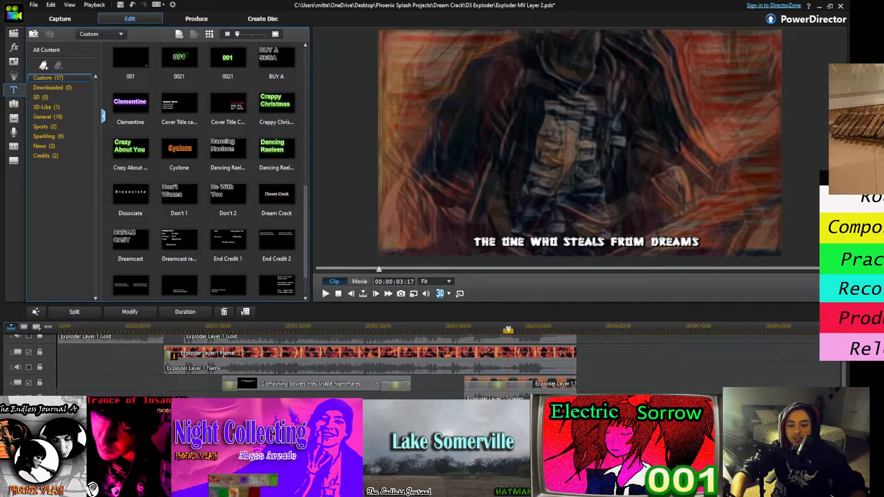
click(511, 414)
drag(480, 331, 523, 330)
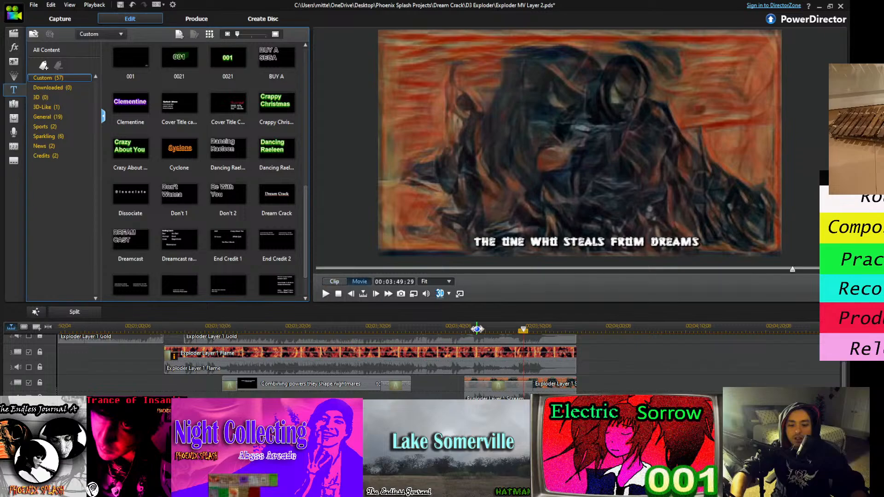
key(space)
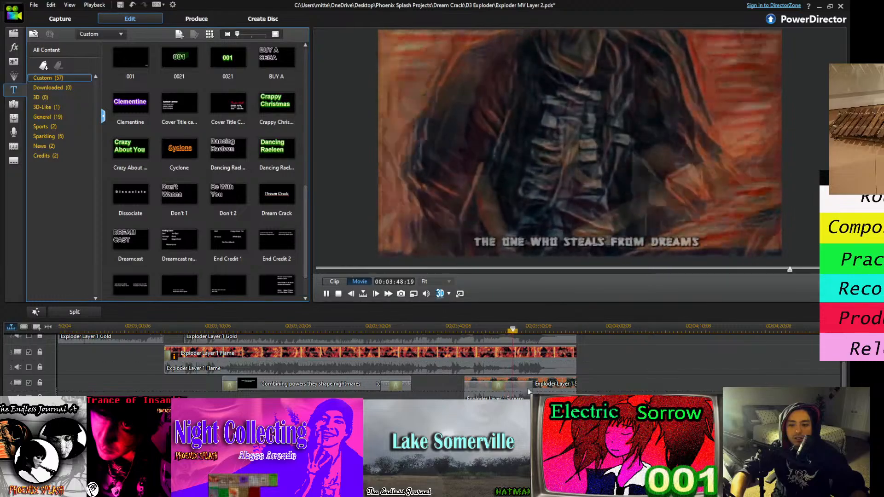
click(516, 415)
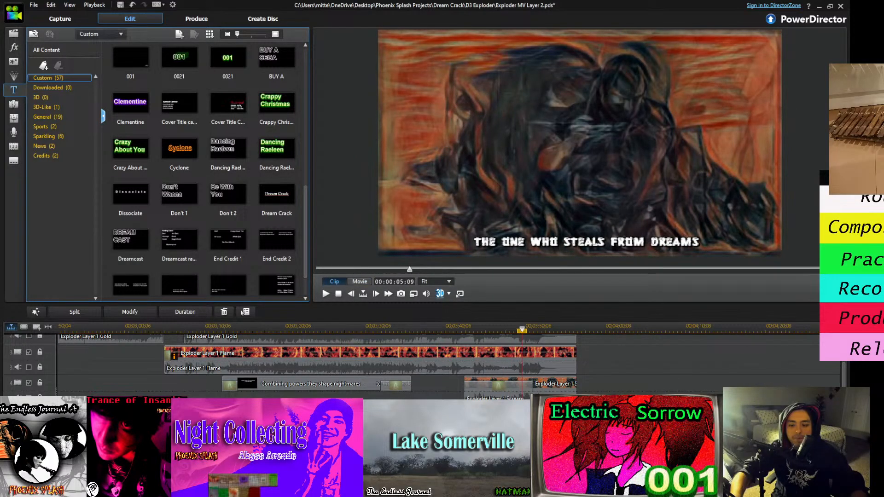
Split the "The one who steals from dreams" title at 00:00:07:25 of its length, delete the remainder, and play back its ending
drag(713, 330, 543, 329)
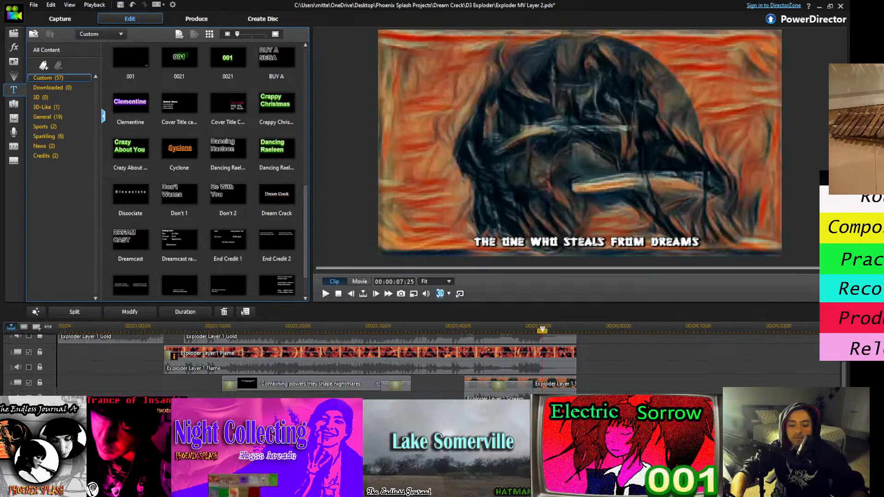
key(ctrl+t)
key(Delete)
click(538, 415)
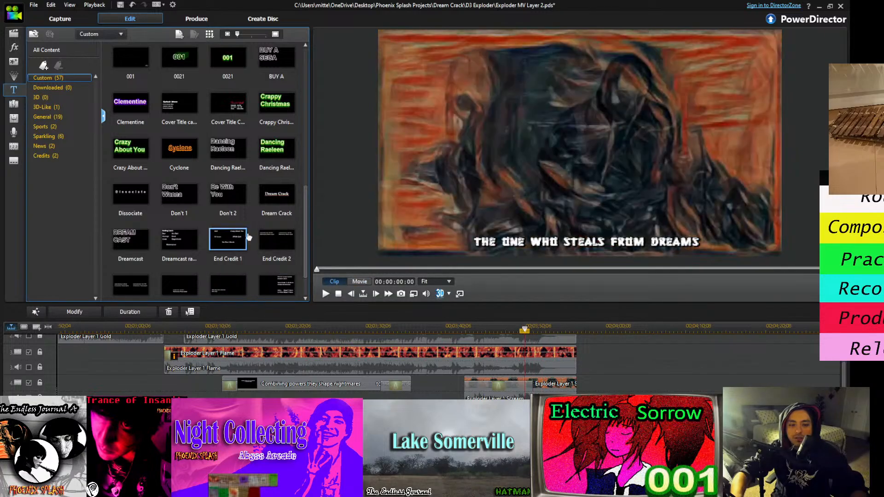
scroll(205, 264, down, 5)
key(space)
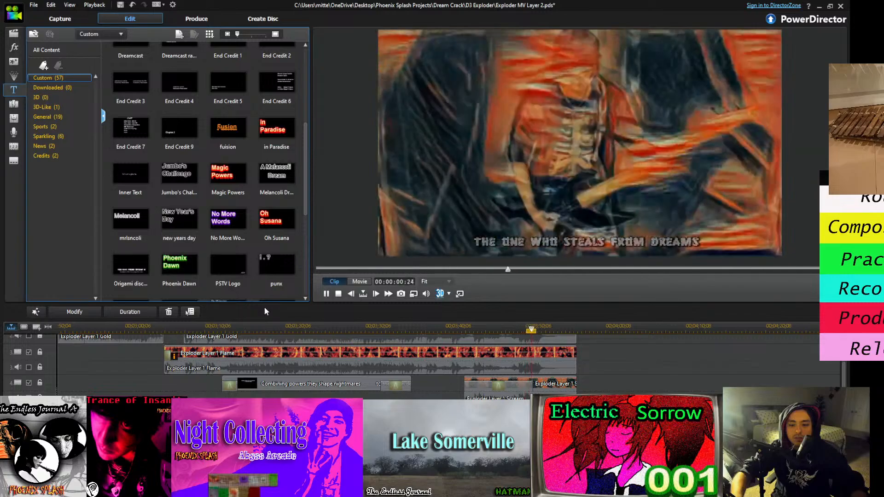
Apply a Fade transition to the end of the "The one who steals from dreams" title and play back the section
click(14, 104)
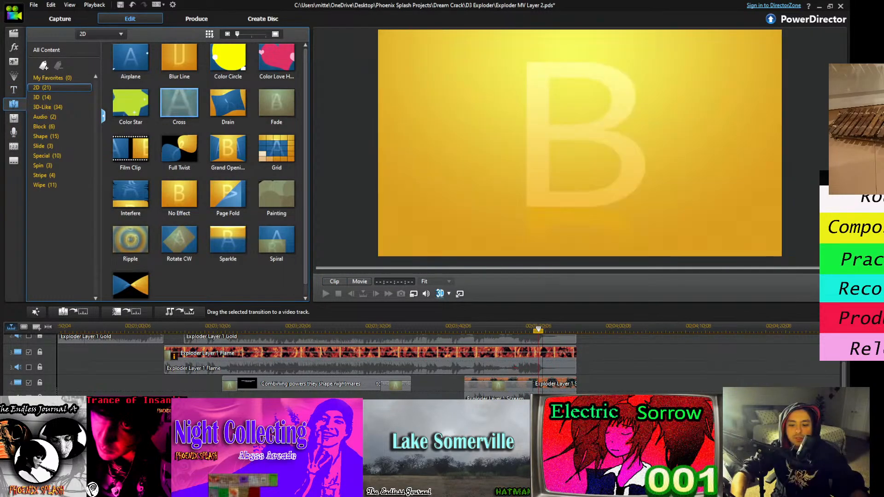
drag(276, 102, 533, 415)
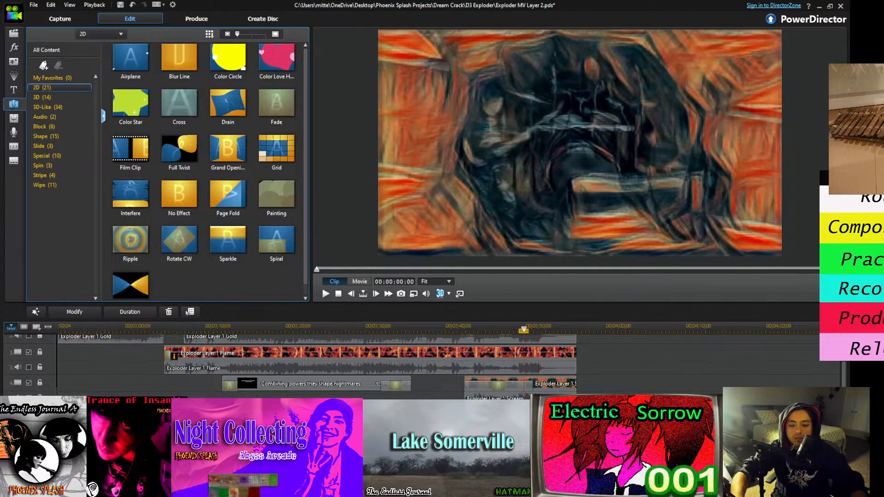
key(space)
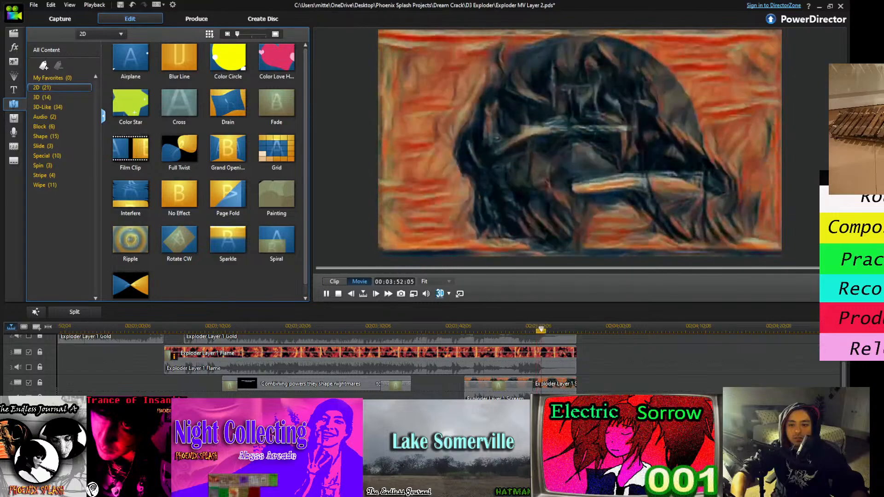
key(space)
click(334, 281)
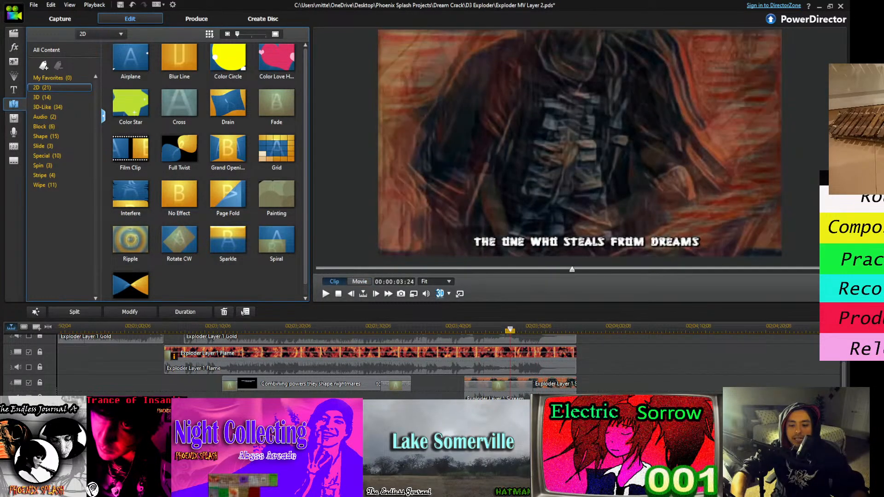
click(525, 387)
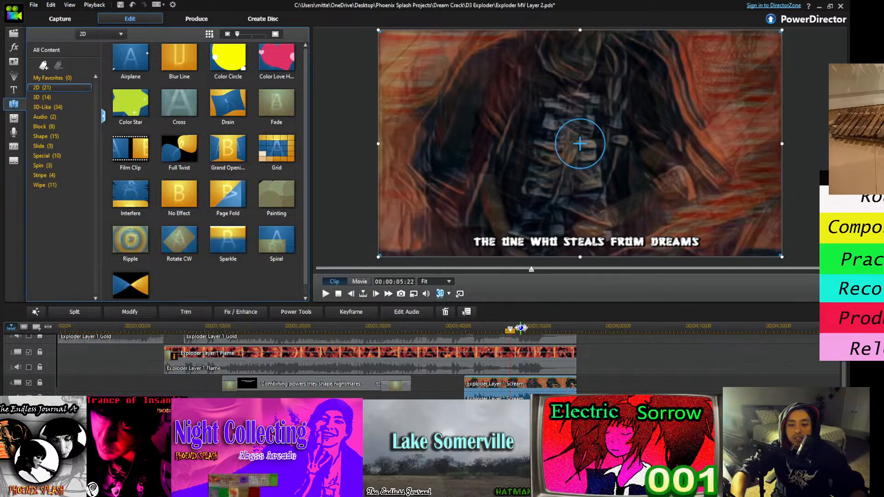
drag(520, 328, 536, 325)
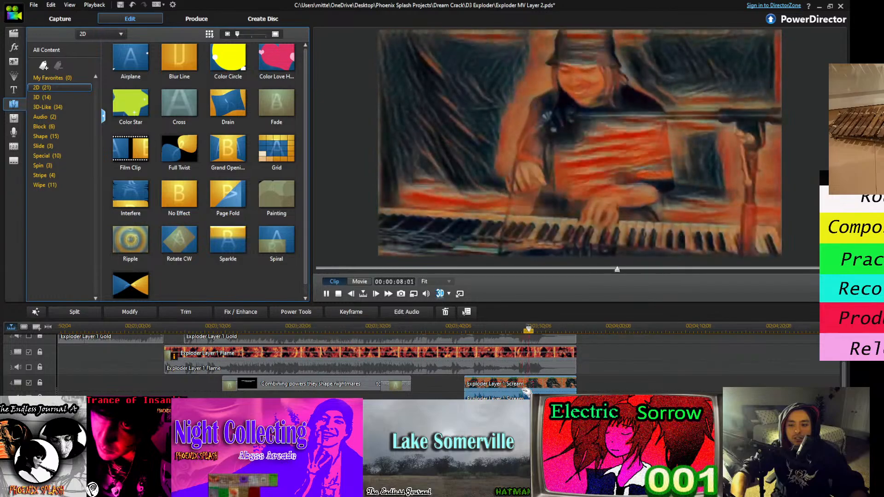
Try a Ripple transition at the end of the "The one who steals from dreams" title and play it back
drag(130, 240, 475, 383)
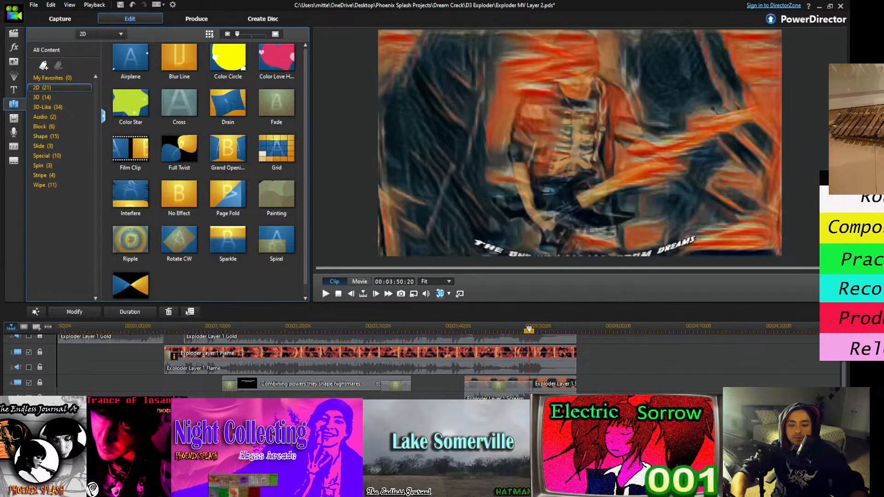
click(511, 340)
click(503, 328)
key(space)
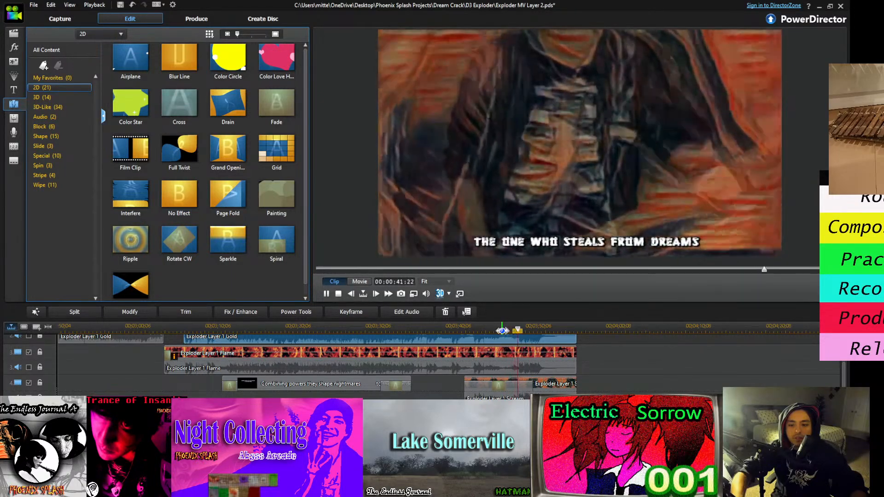
key(space)
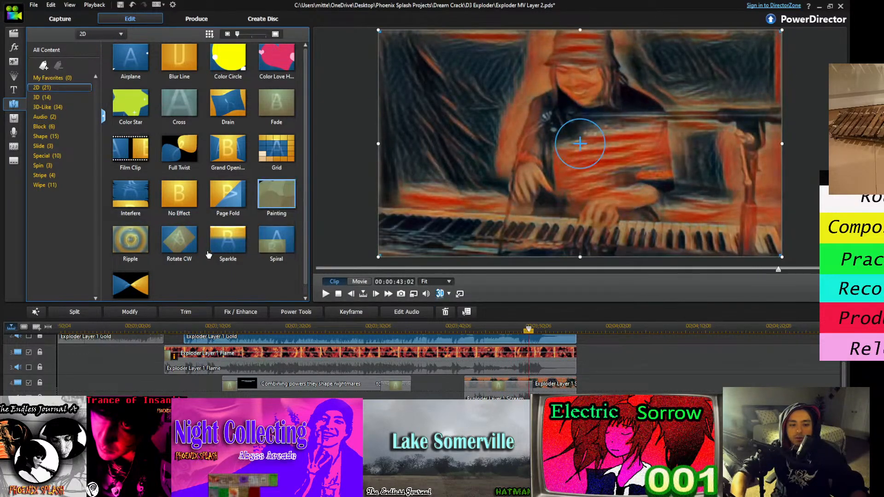
Replace the subtitle title's Ripple end transition with Fade, play it back, and save the project
drag(282, 121, 281, 134)
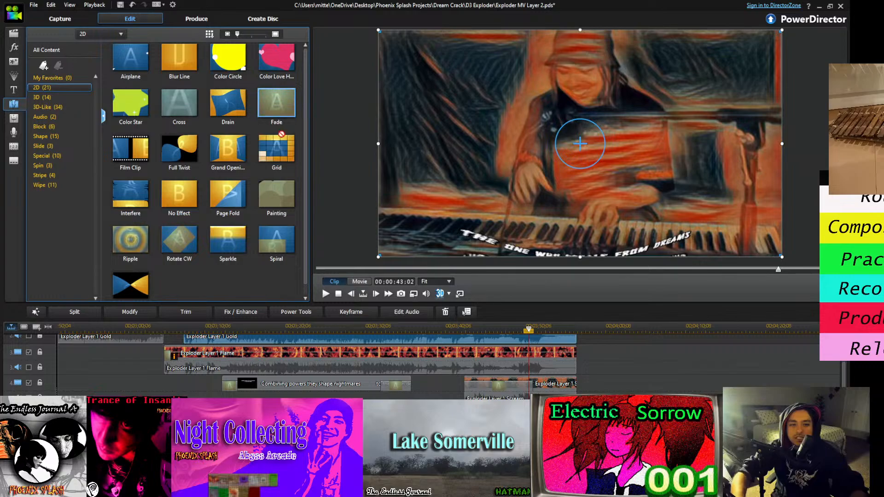
key(space)
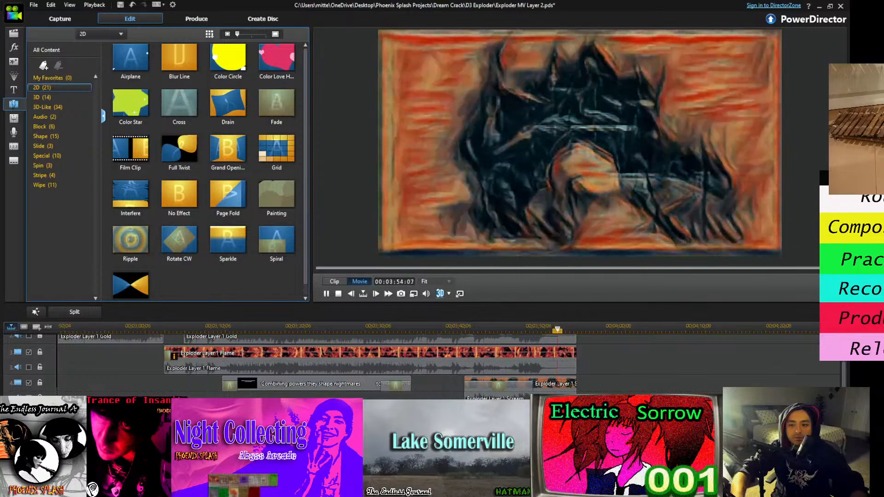
key(space)
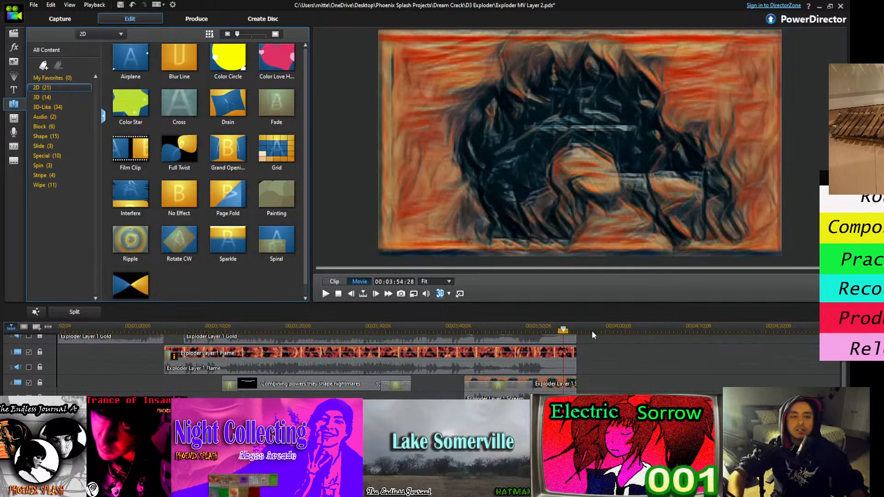
key(ctrl+s)
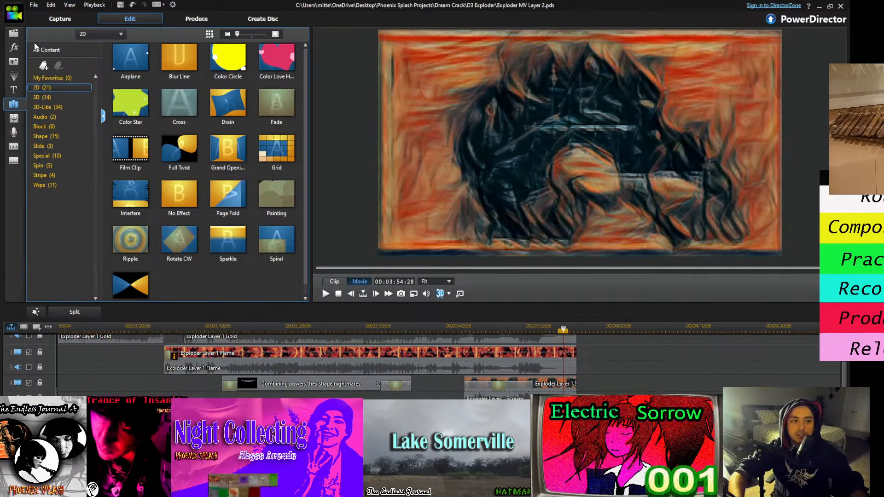
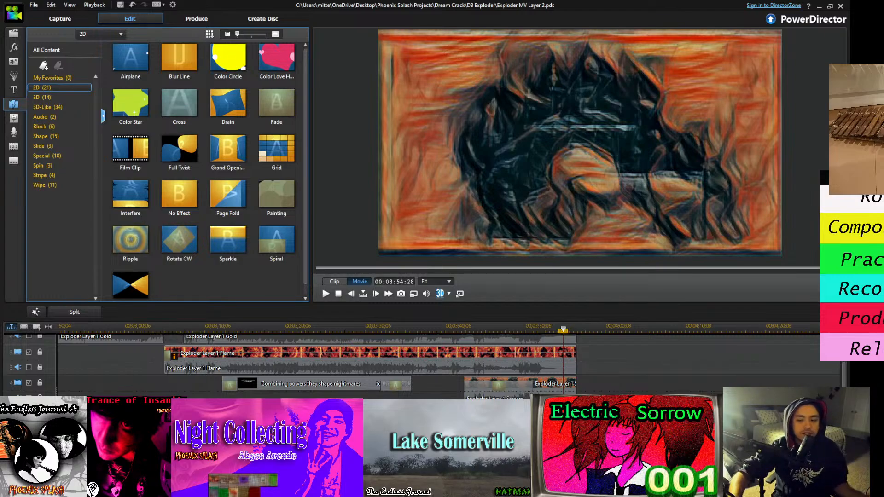
Play the video to its end and split the Scream clip near its end, at 00:03:55:08
key(space)
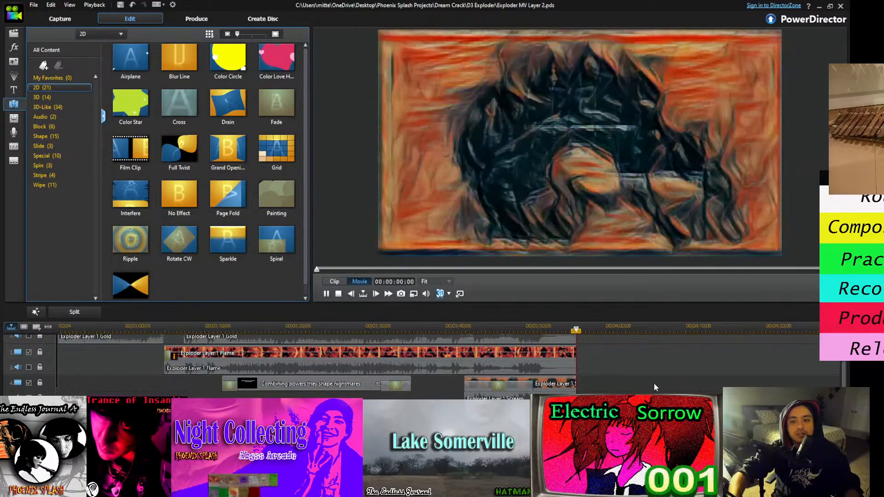
scroll(449, 361, right, 15)
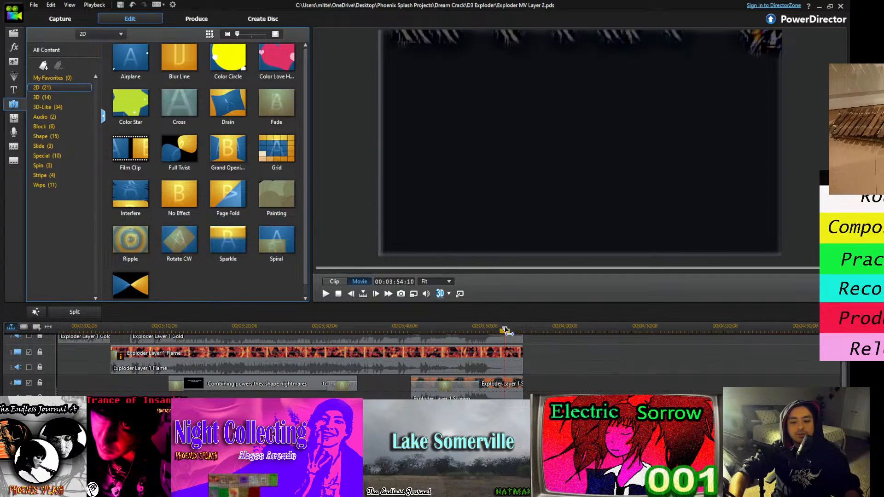
drag(507, 331, 512, 330)
click(519, 354)
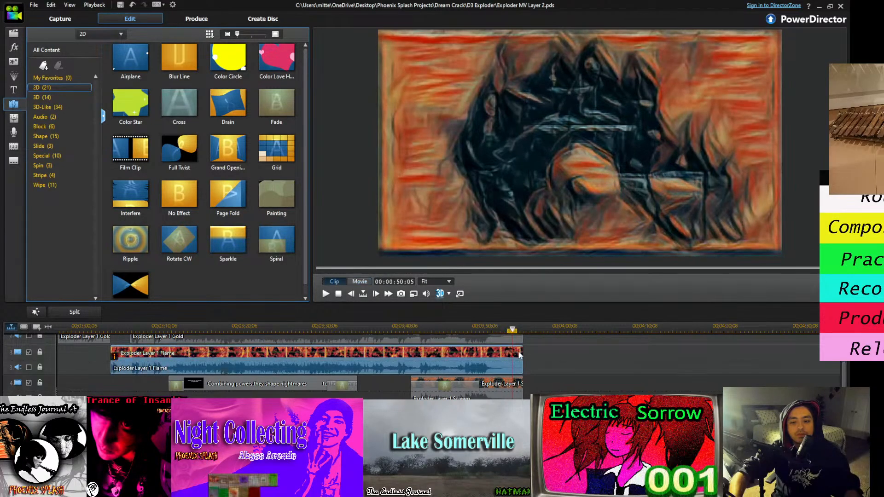
click(524, 388)
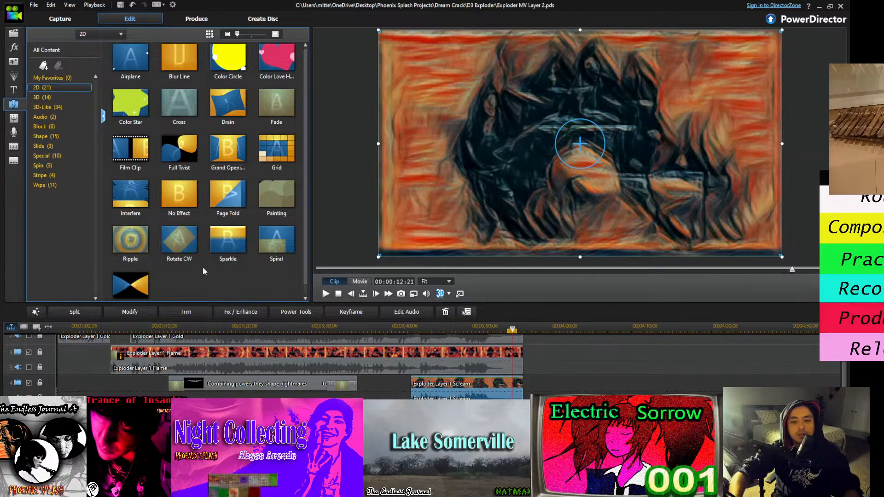
click(73, 312)
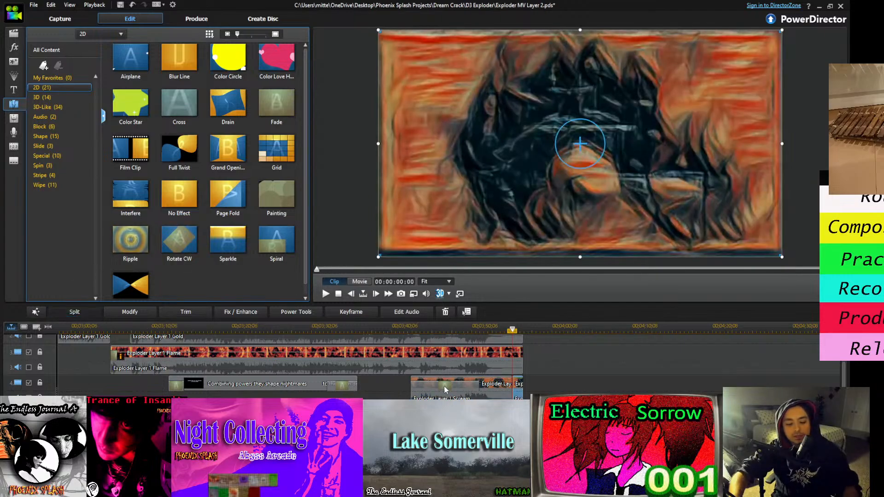
Try extending the ending with a copy of the split-off Scream piece placed at 00:03:56:19, and play it back
click(523, 371)
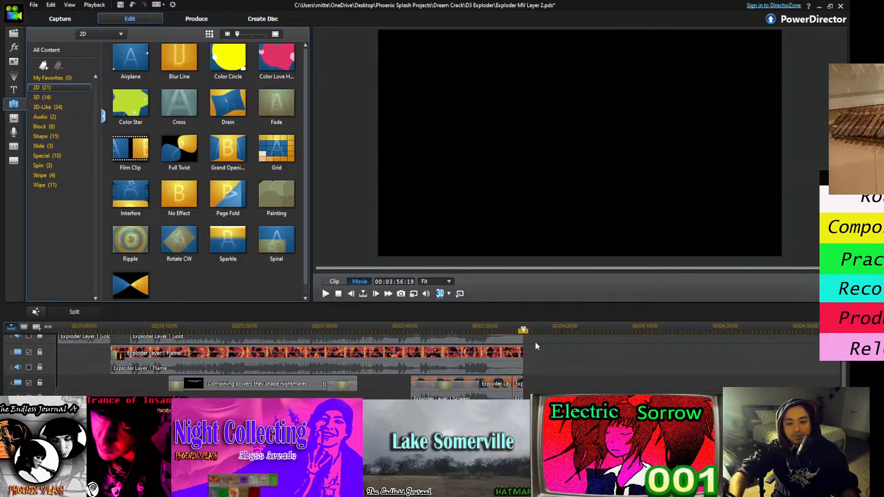
click(548, 371)
key(space)
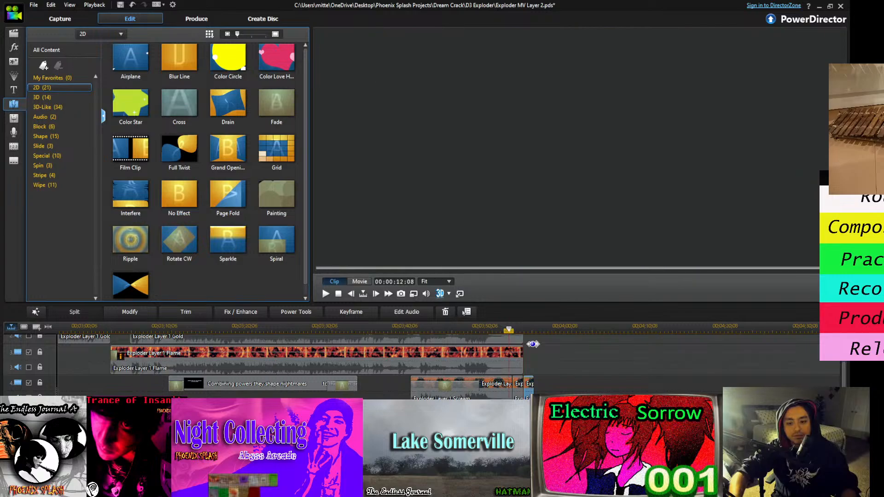
click(553, 353)
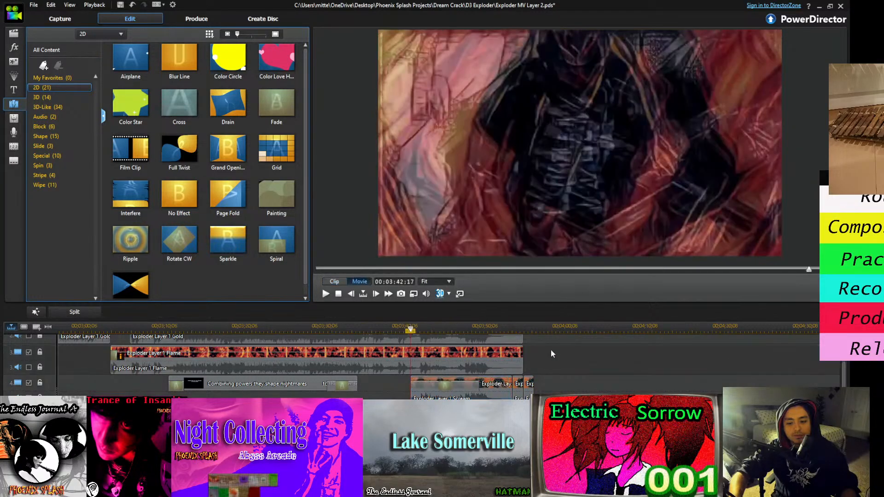
key(space)
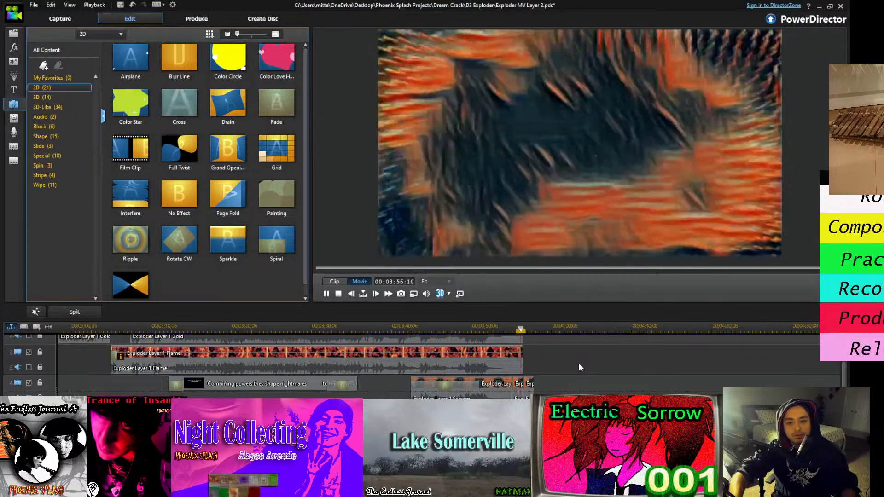
key(space)
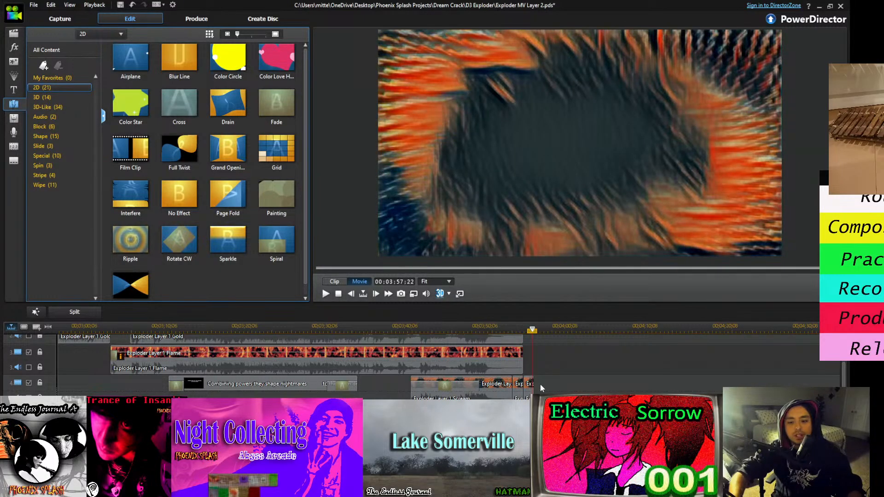
Delete the extra Scream pieces and stretch the remaining Scream clip back to the end of the Flame clip
click(531, 387)
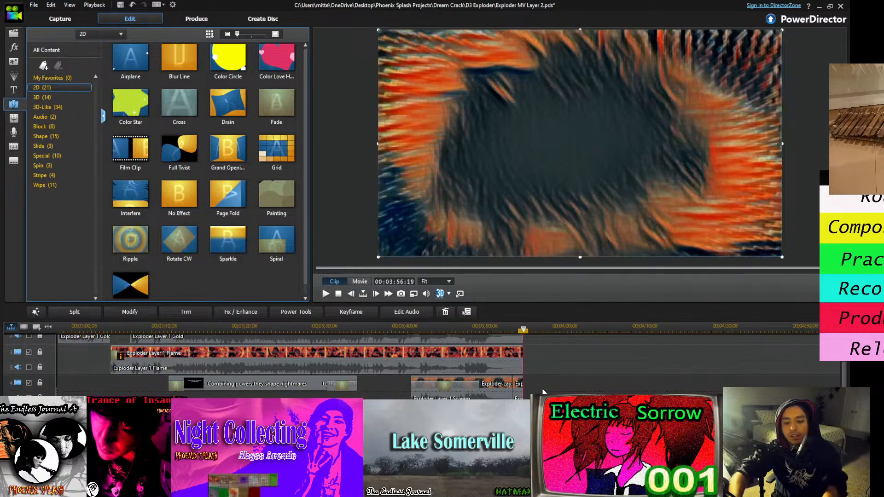
click(511, 390)
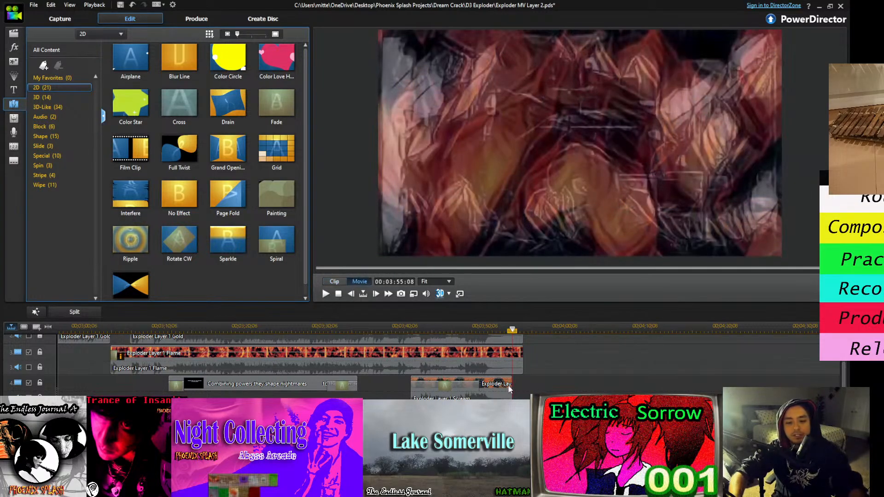
click(509, 390)
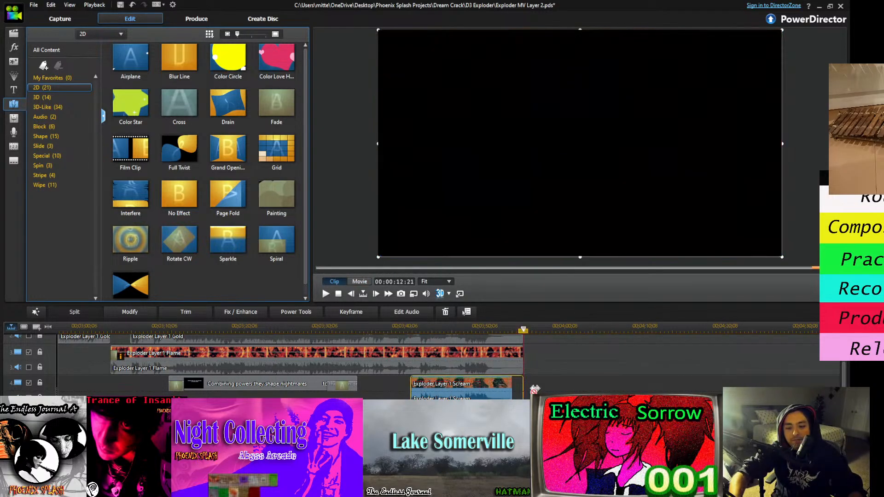
Play back the final seconds of the Scream clip through to the end of the video
click(488, 327)
key(space)
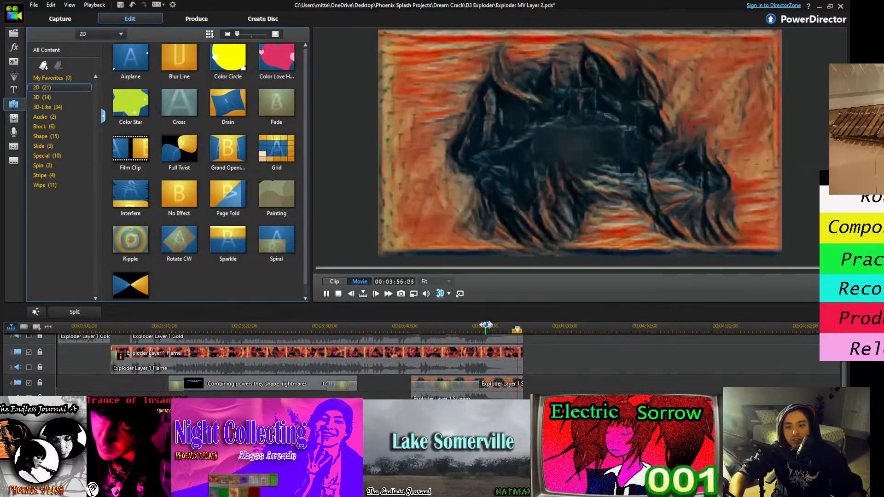
key(space)
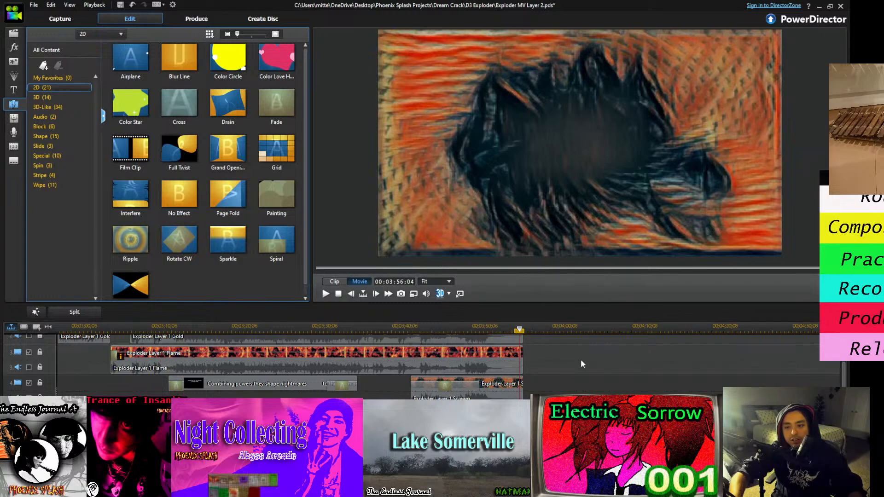
key(space)
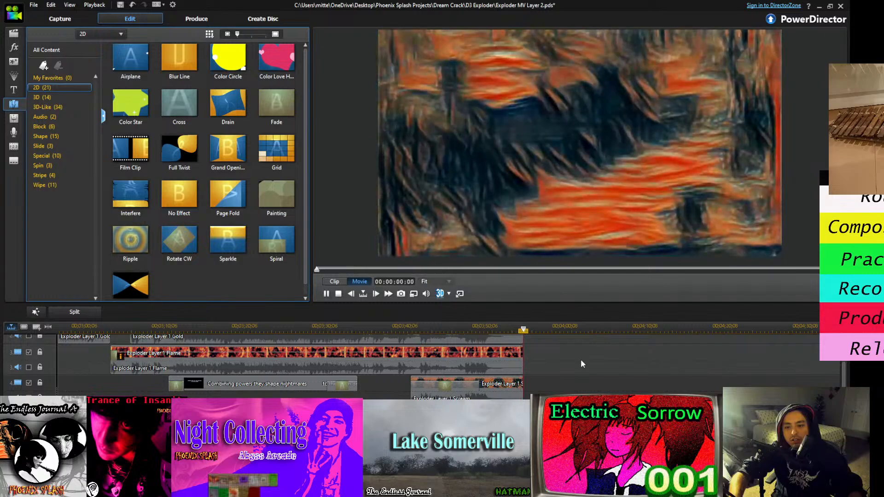
Stop the playback, show the imported media library and preview the Dream AI models clips to compare them
key(ctrl+slash)
scroll(438, 364, right, 10)
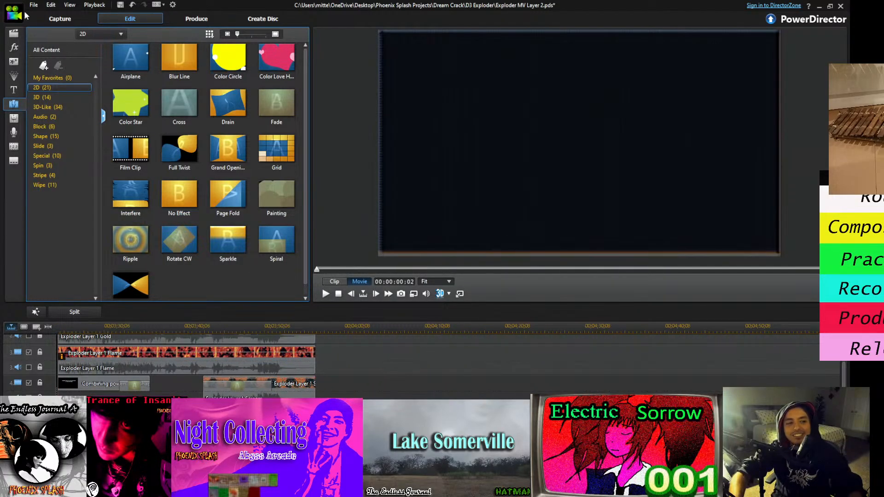
click(18, 34)
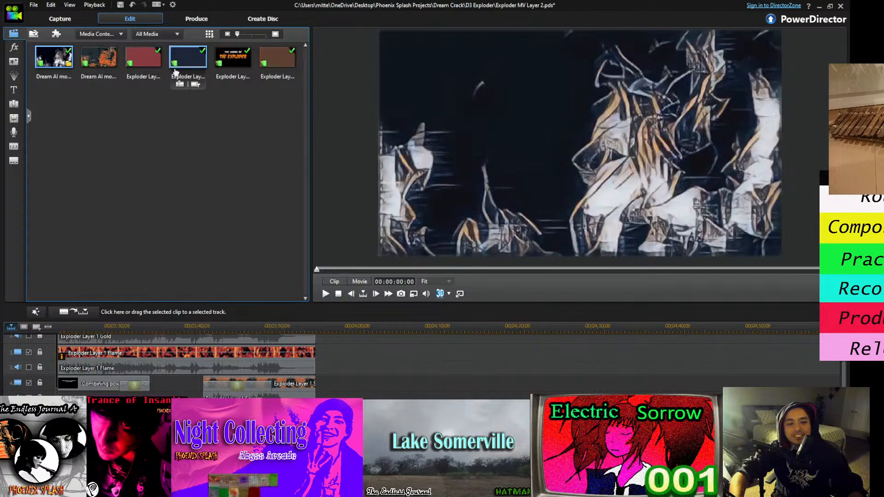
click(141, 68)
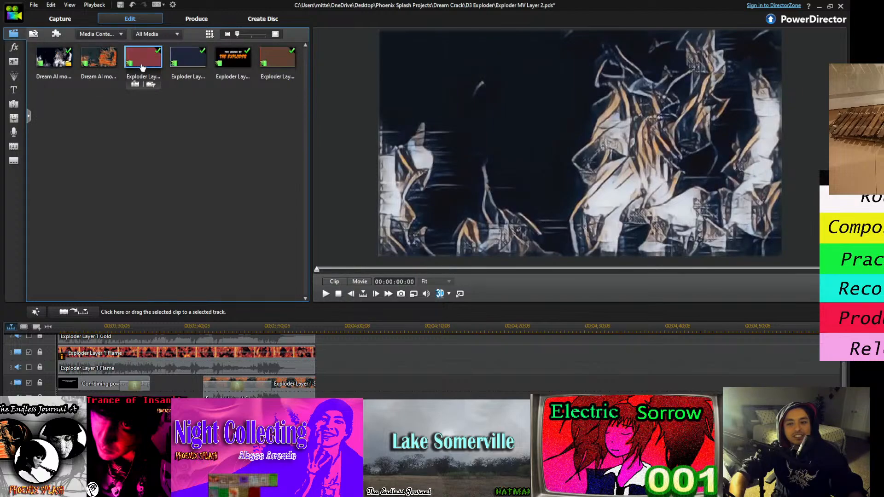
click(114, 74)
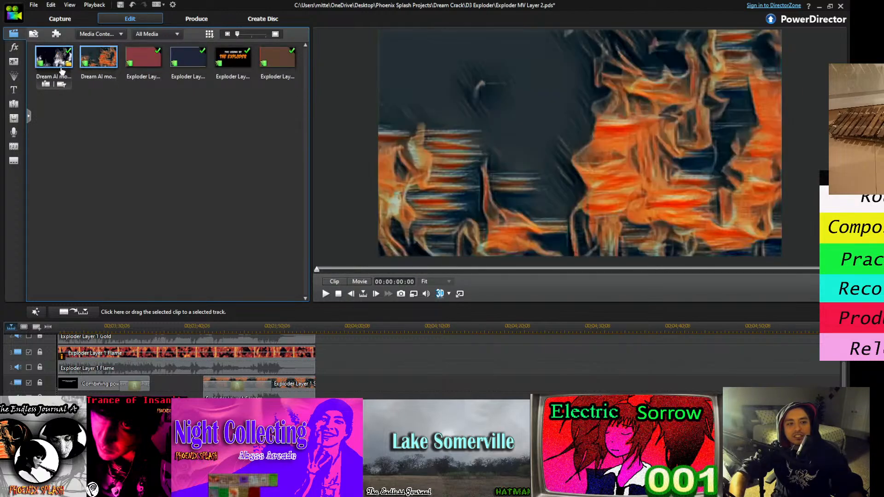
click(62, 71)
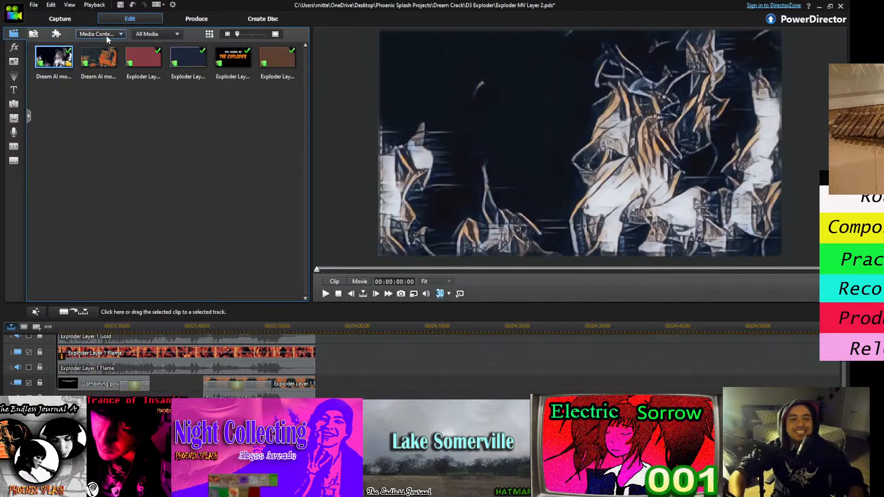
click(99, 57)
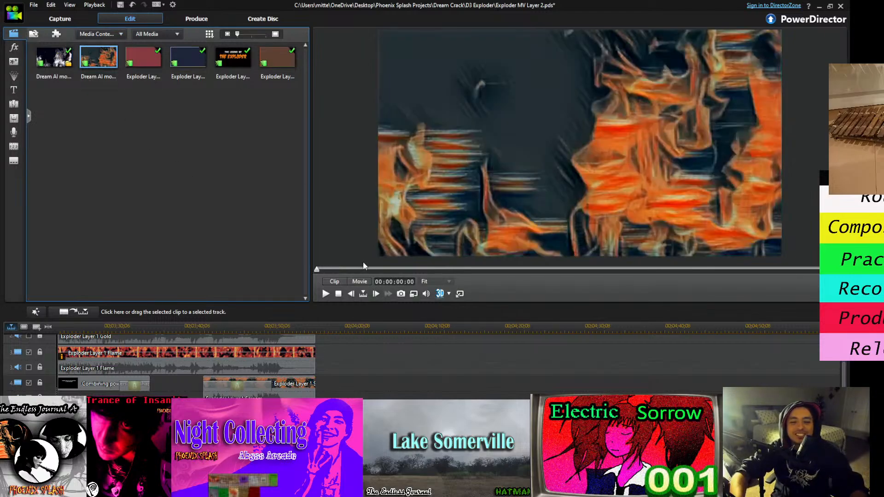
Scrub the orange Dream AI models clip to its "Understand what it means to be united" passage around 00:02:35:20
click(367, 270)
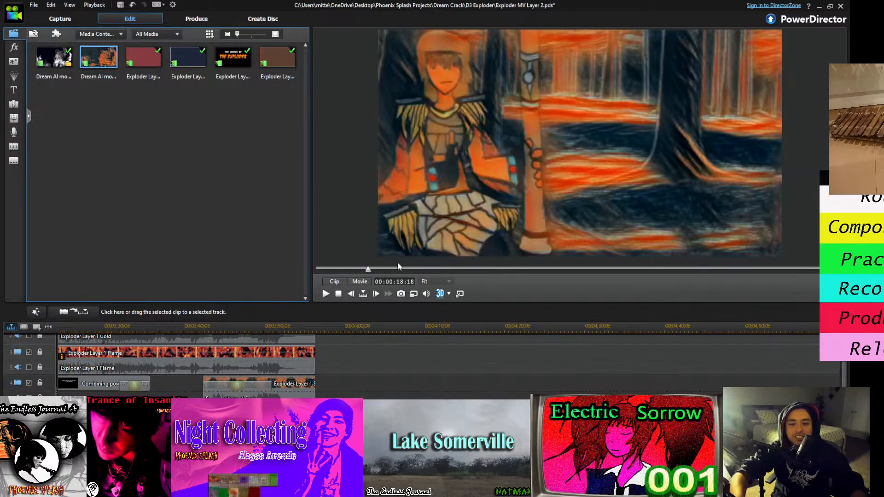
drag(399, 267, 682, 270)
click(715, 269)
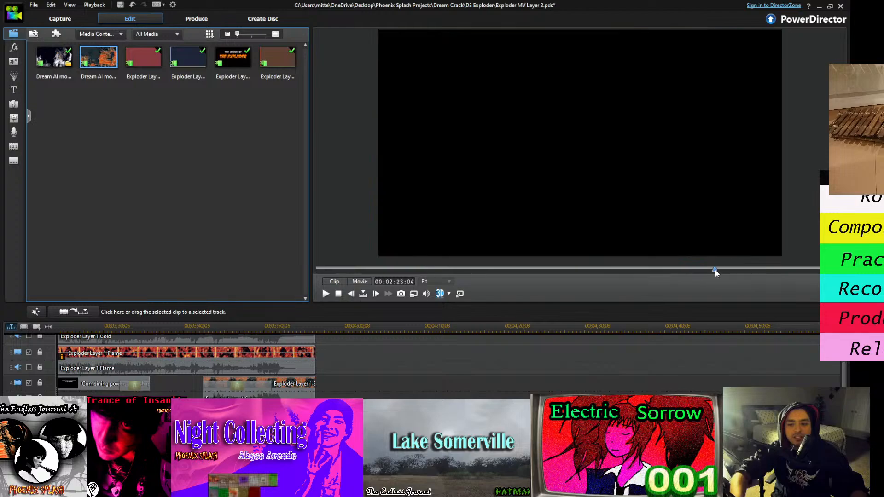
click(758, 271)
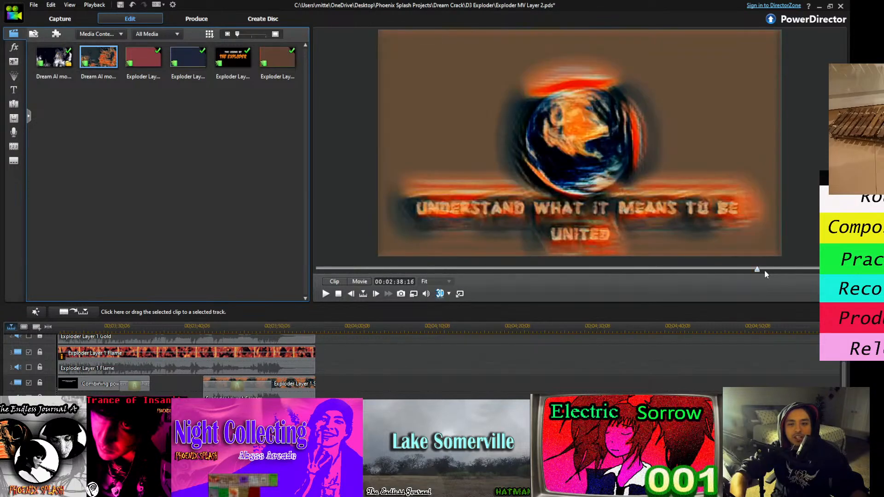
click(756, 271)
drag(756, 270, 749, 271)
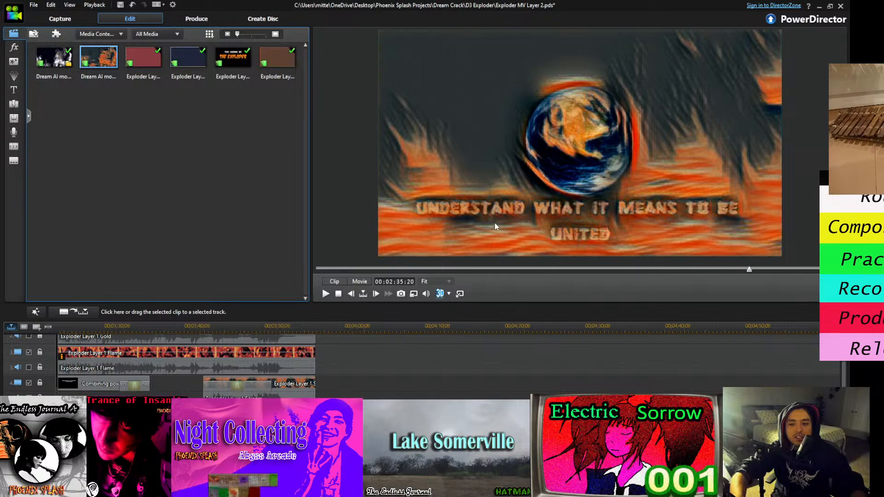
Start scene detection for the orange Dream AI models.mp4 clip and split it manually at 00:02:48:29
mouse_move(177, 90)
mouse_move(90, 88)
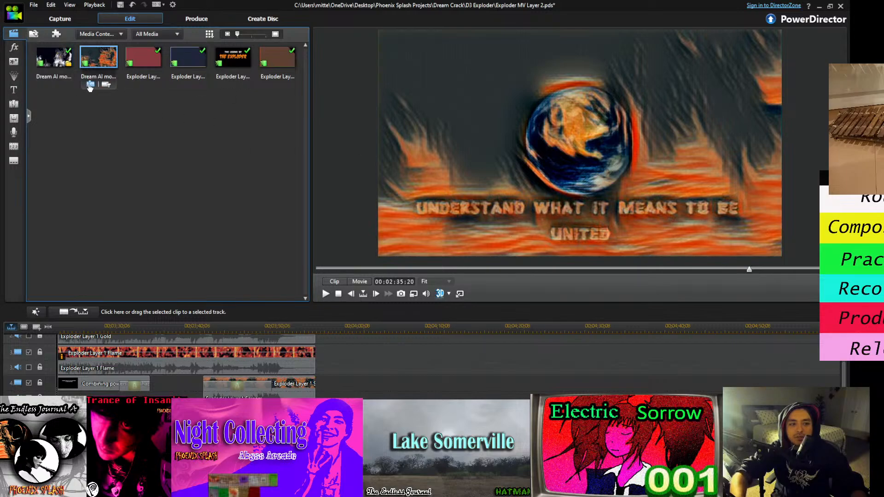
click(435, 348)
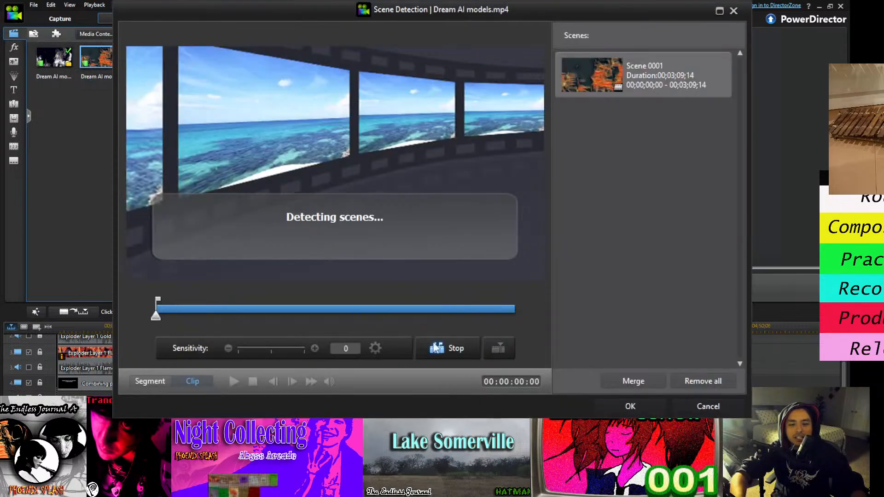
drag(440, 308, 477, 305)
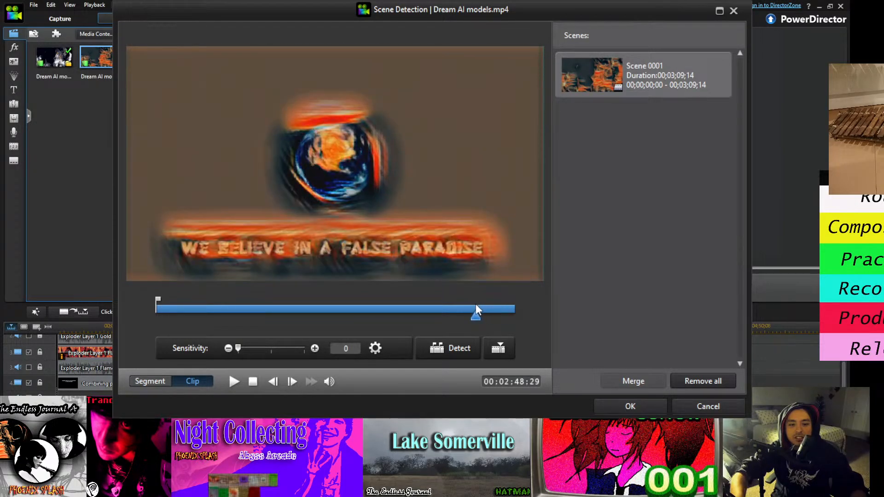
click(501, 348)
Play back around the "Understand what it means to be united" passage and add a scene split at 00:02:37:17
key(space)
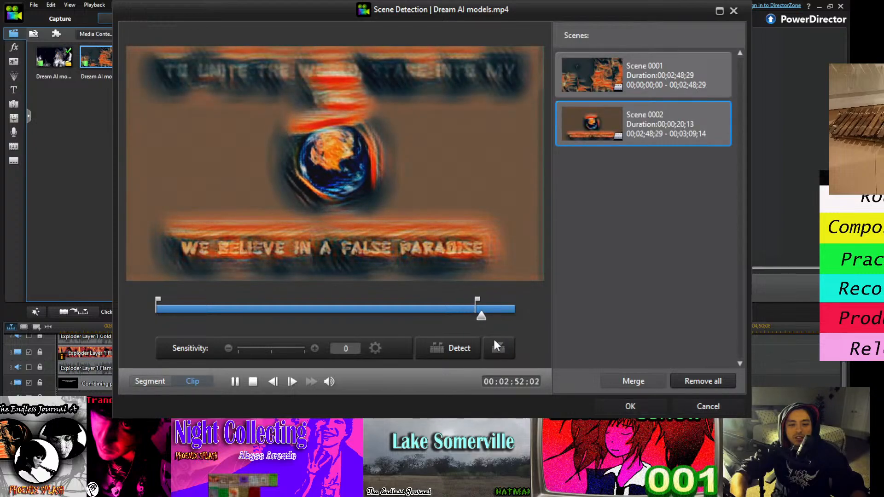
key(space)
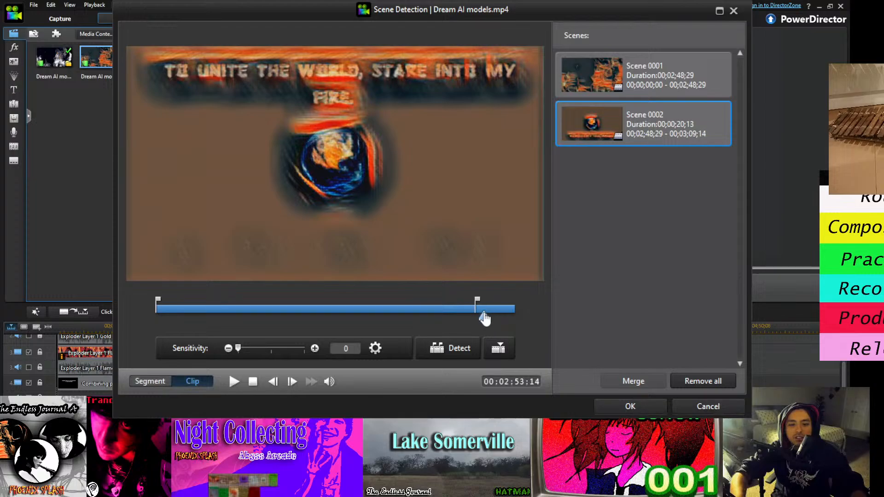
drag(485, 318, 459, 321)
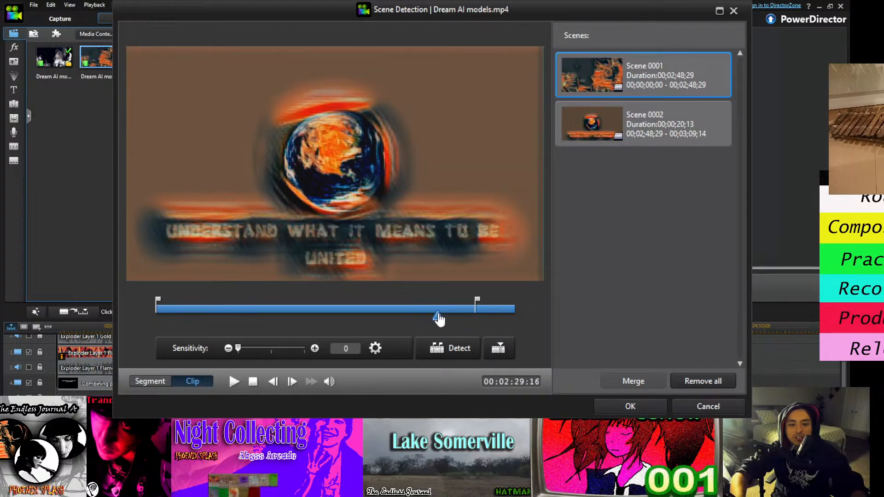
drag(439, 316, 437, 316)
key(space)
key(space)
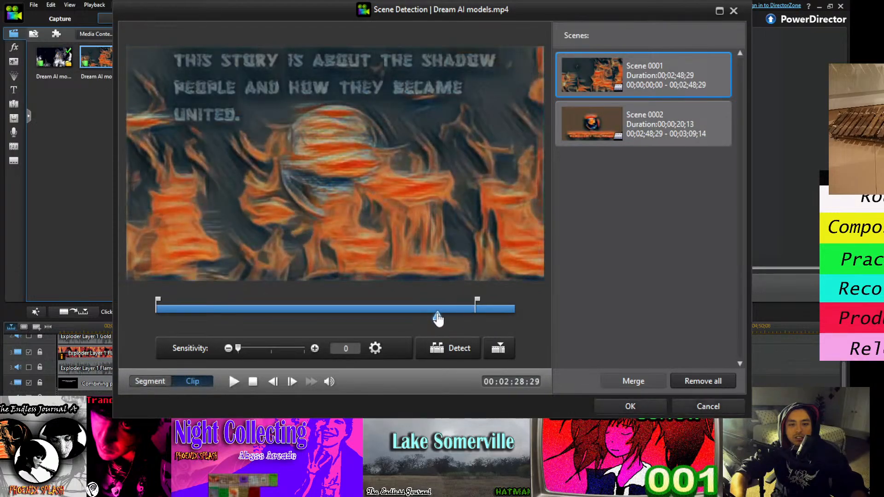
key(space)
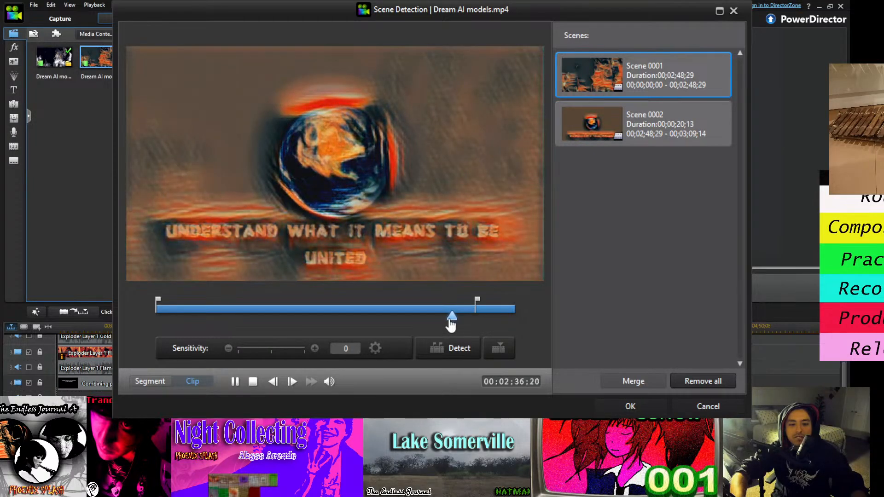
click(451, 321)
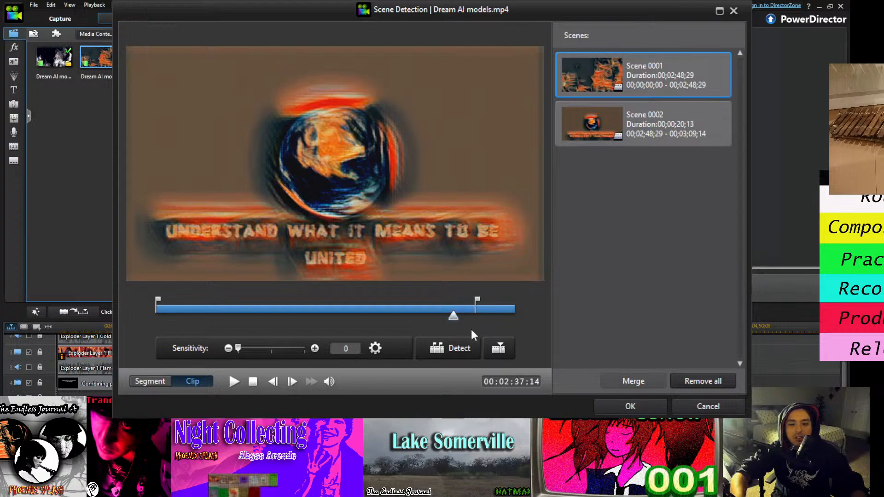
click(497, 348)
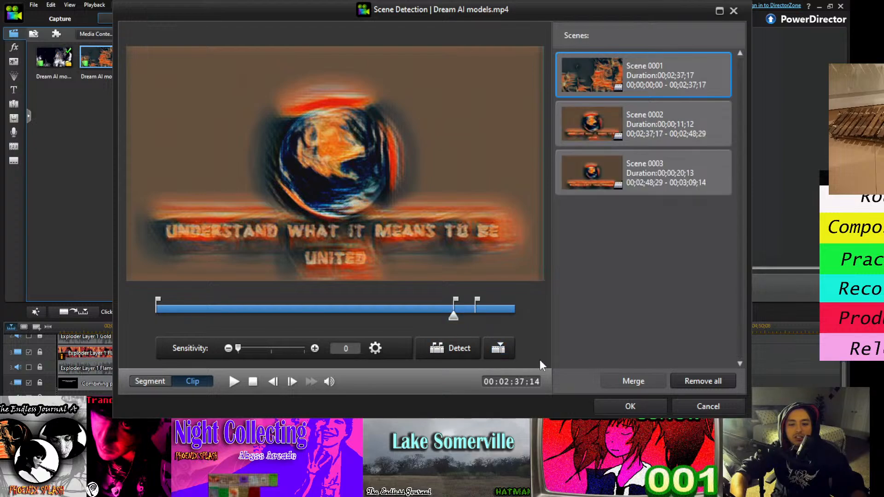
Play on through "We believe in a false paradise", split the scene at 00:02:46:29 and accept the detected scenes
key(space)
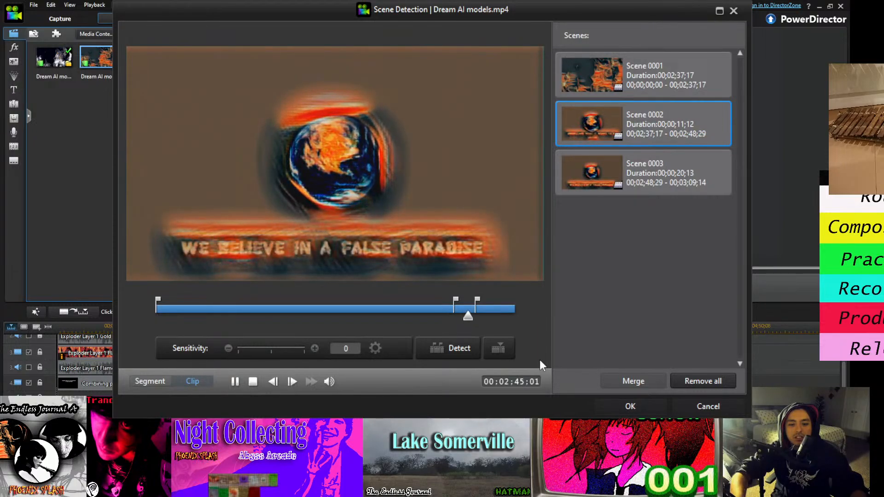
key(space)
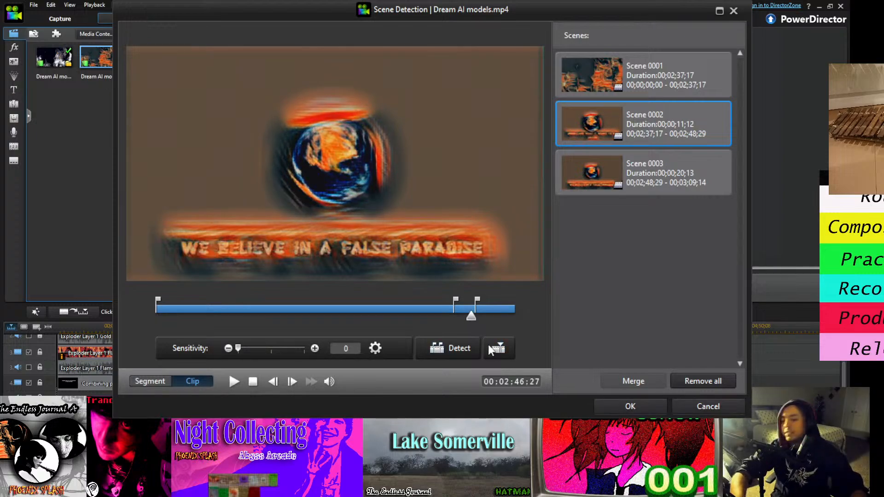
click(498, 350)
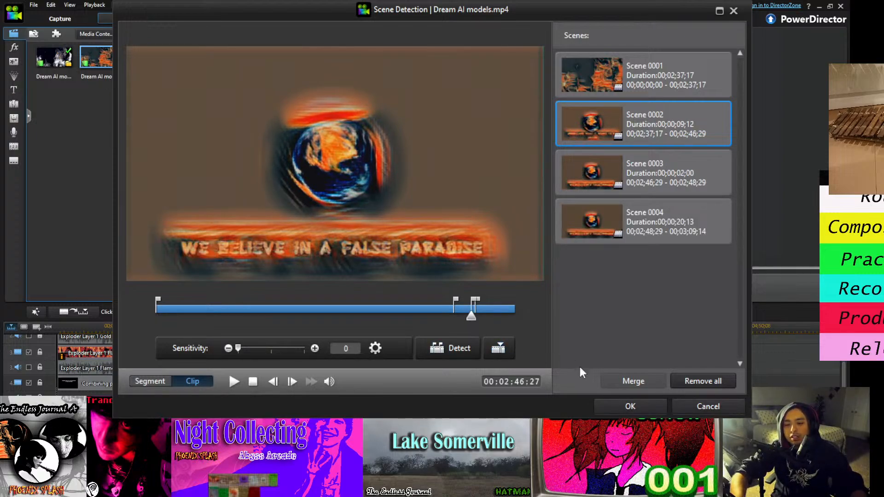
click(639, 405)
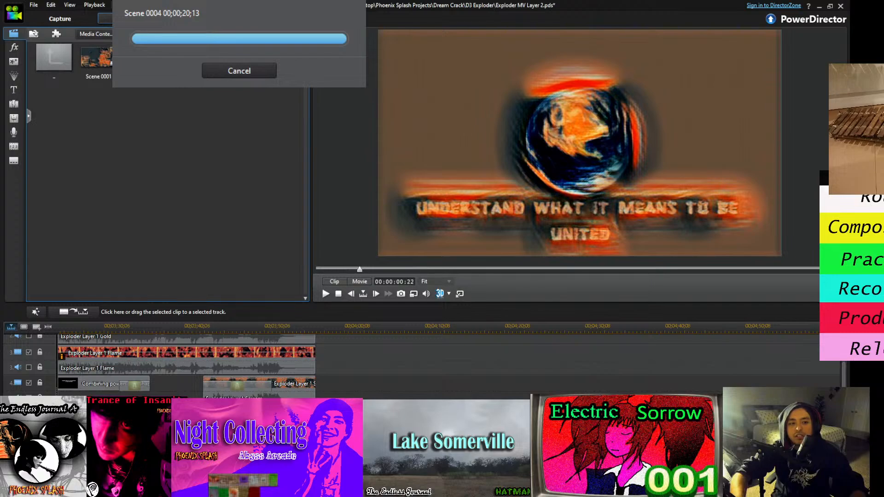
Place Scene 0002 directly after the end of the Flame clip on its track and play it back
drag(149, 105, 326, 352)
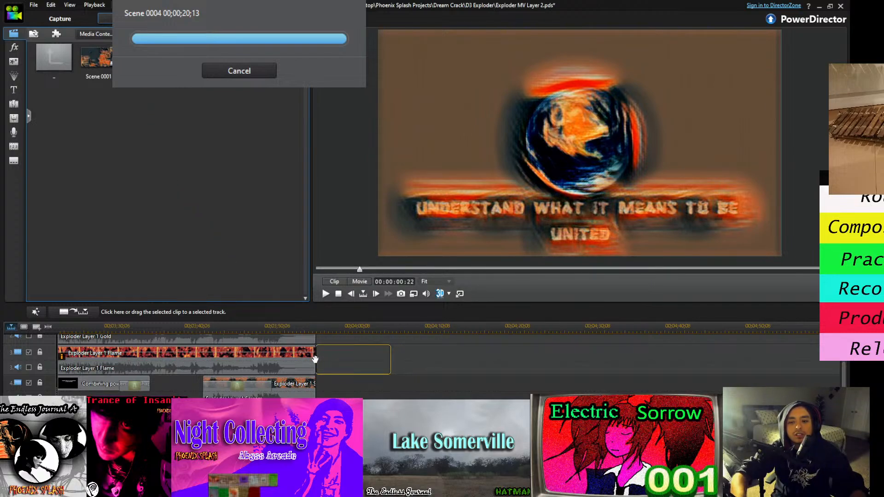
drag(316, 362, 316, 363)
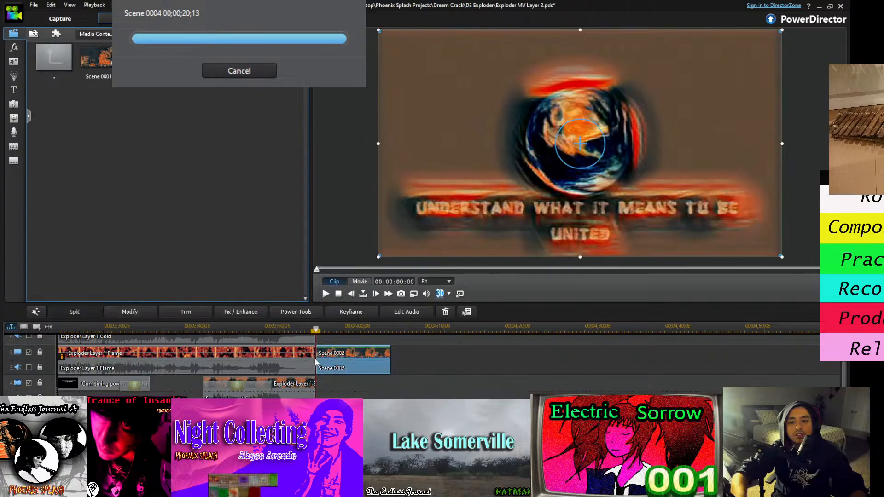
click(318, 330)
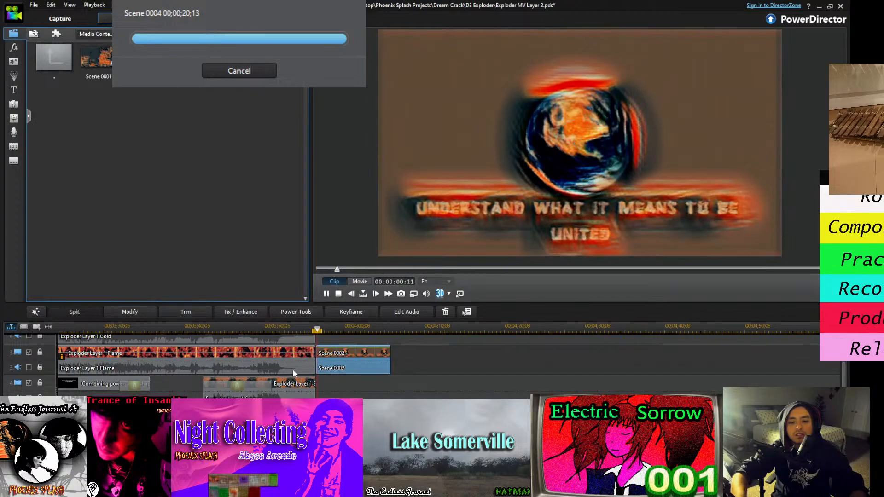
key(space)
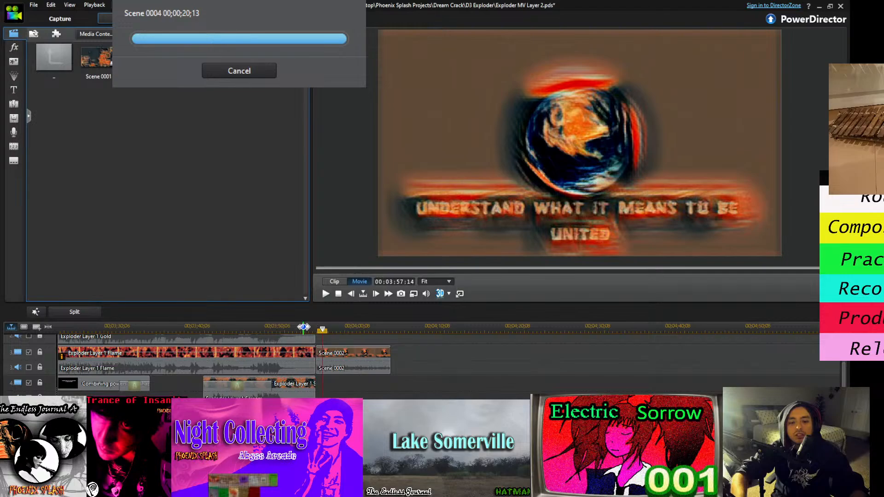
Move Scene 0002 down to the Scream clip's track so it slightly overlaps that clip's end, and play the join
drag(304, 331, 317, 330)
drag(328, 366, 341, 391)
click(302, 330)
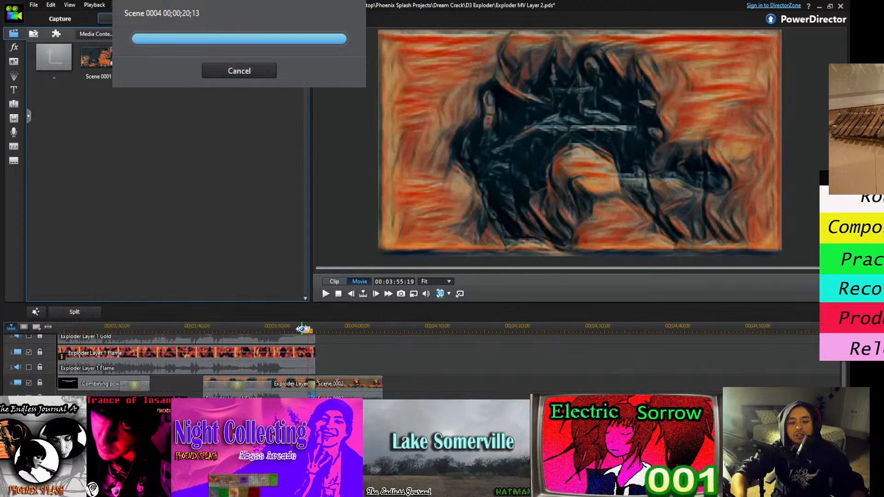
key(space)
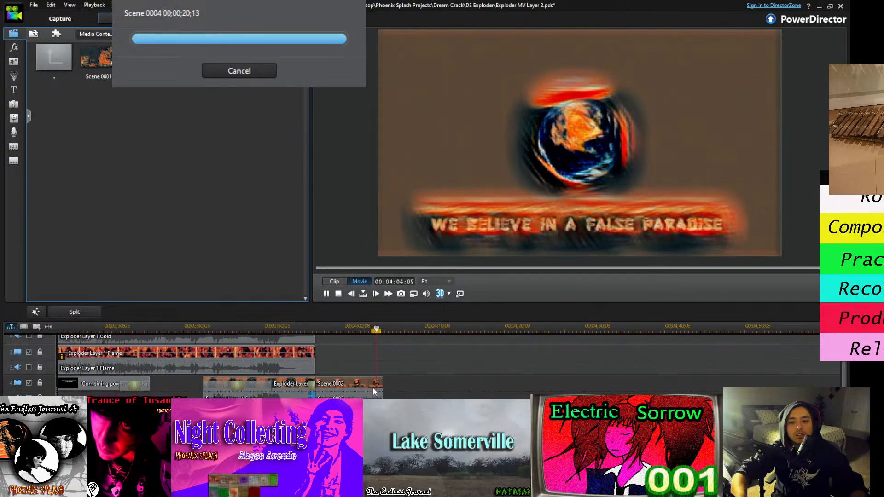
click(376, 388)
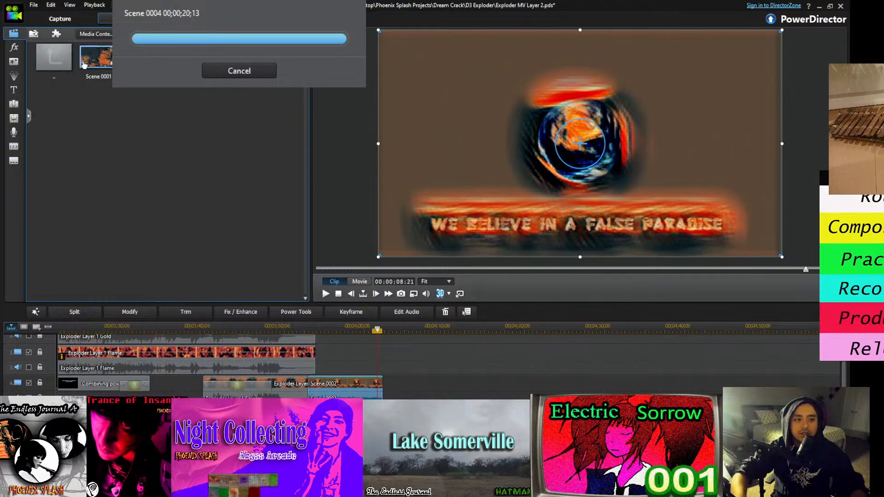
Add Scene 0001 at the end of Scene 0002 on the Scream track and play it back
click(94, 63)
drag(101, 84, 381, 391)
key(space)
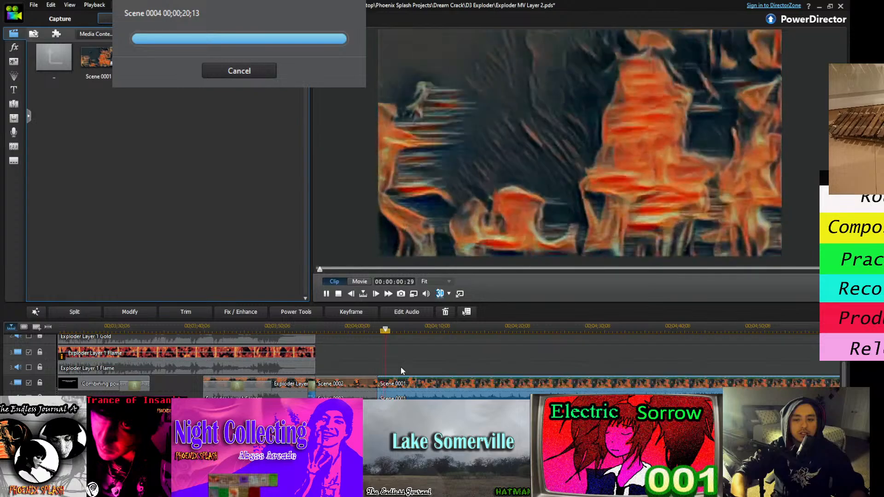
Shift Scene 0001 so it starts exactly where Scene 0002 ends, and play back its beginning
click(408, 388)
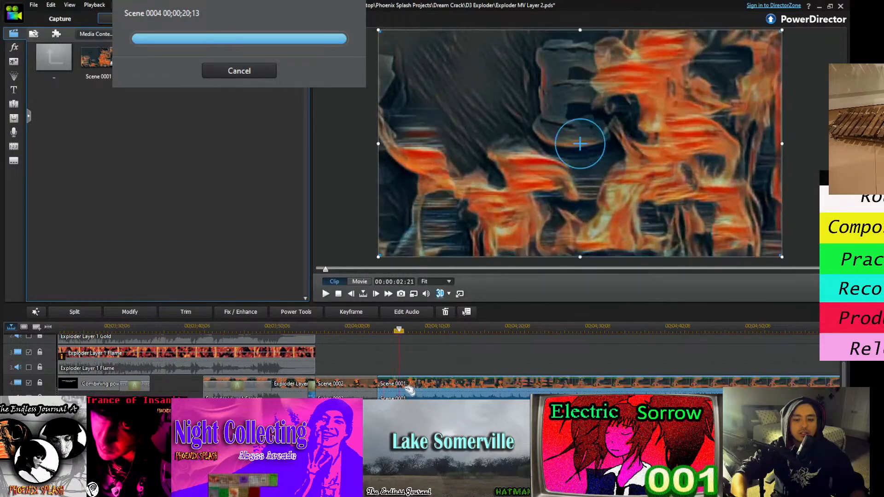
drag(428, 392, 397, 389)
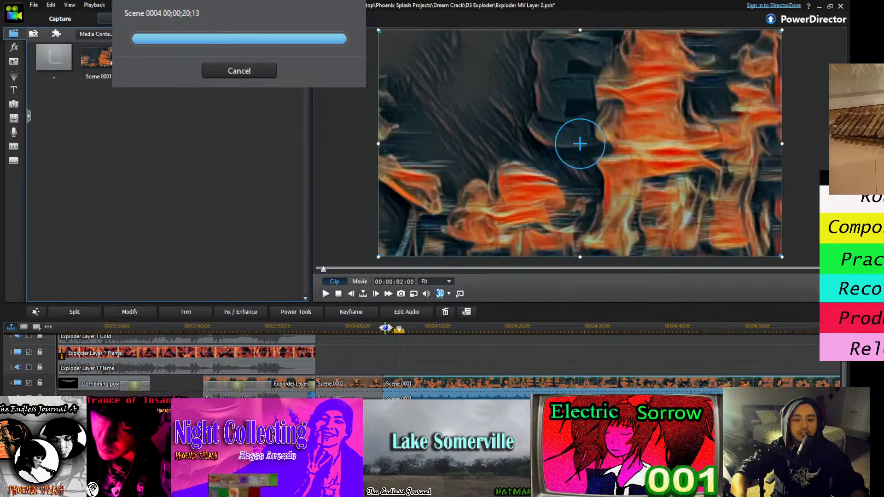
click(386, 328)
key(space)
key(space)
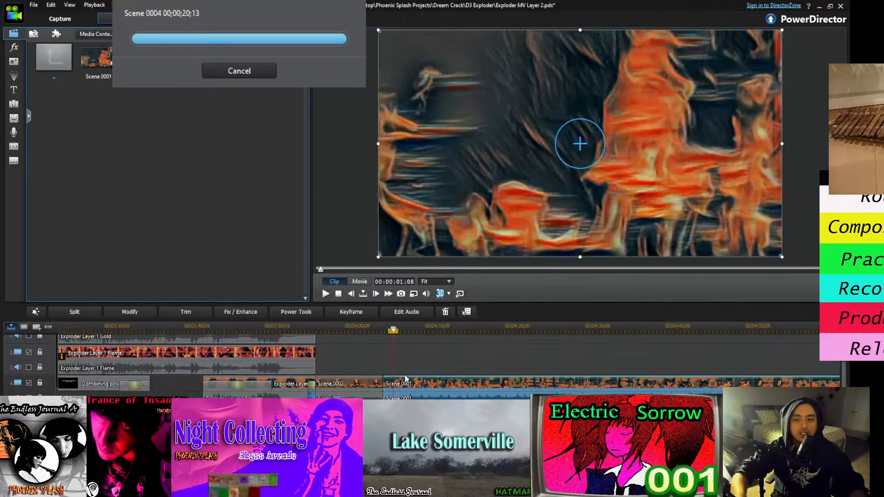
Review the start of Scene 0001, split it at 00:04:07:00 and delete everything after the cut
key(space)
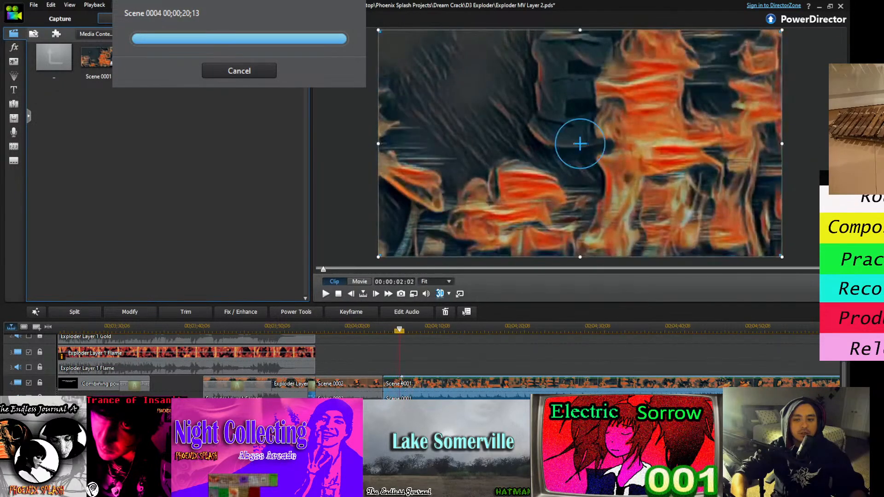
click(395, 328)
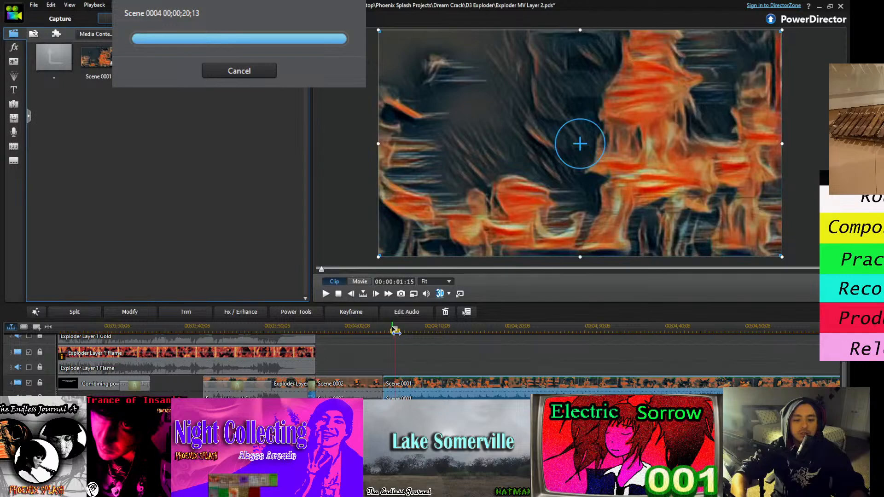
key(space)
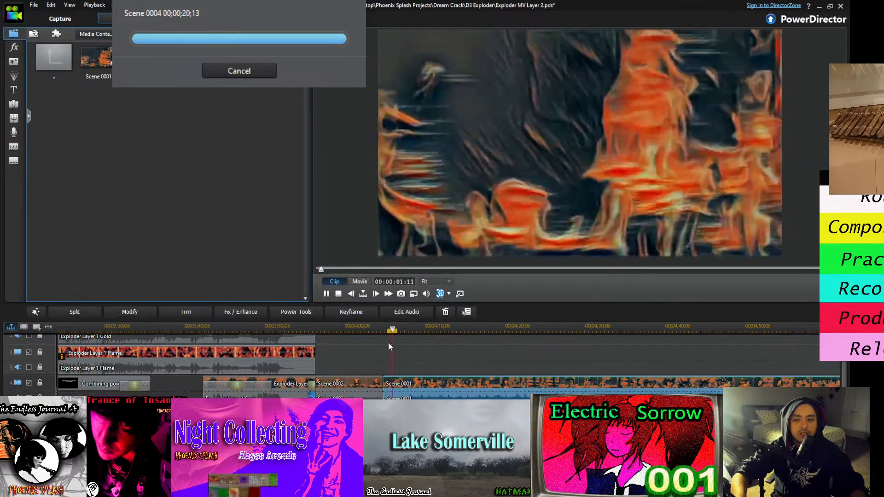
key(space)
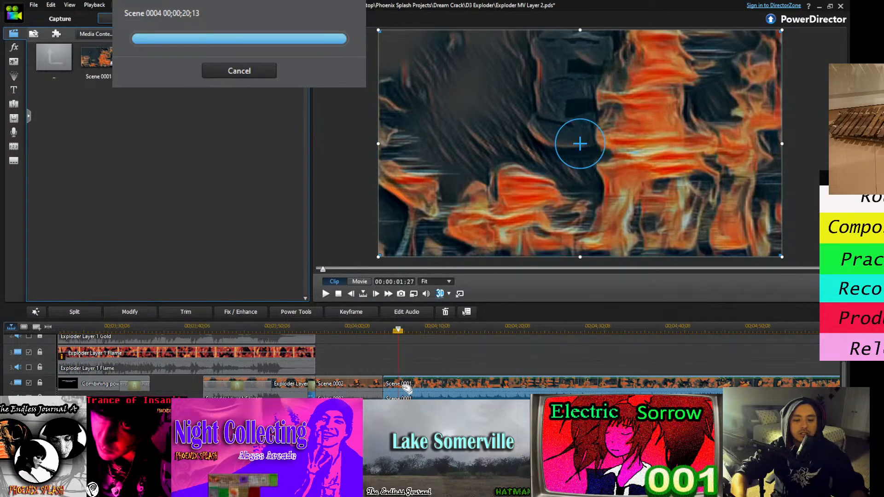
click(88, 313)
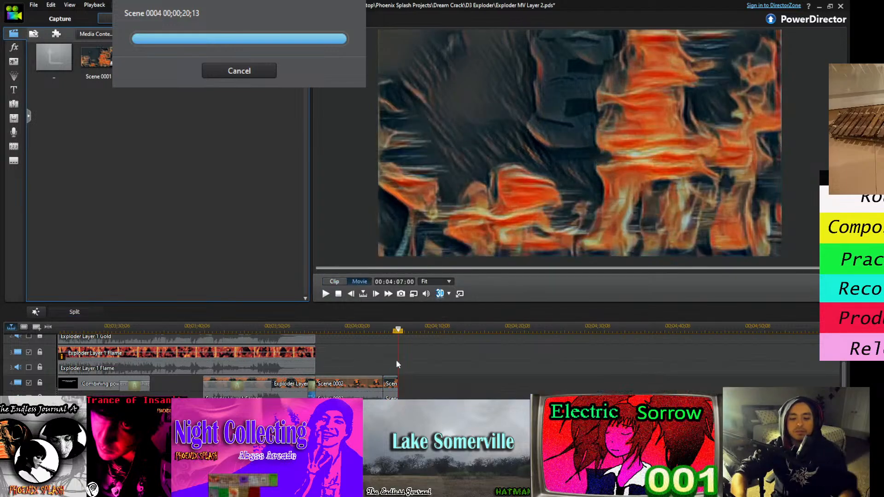
Try a contour-style video effect on the shortened Scene 0001 clip, preview it and remove it again
click(14, 47)
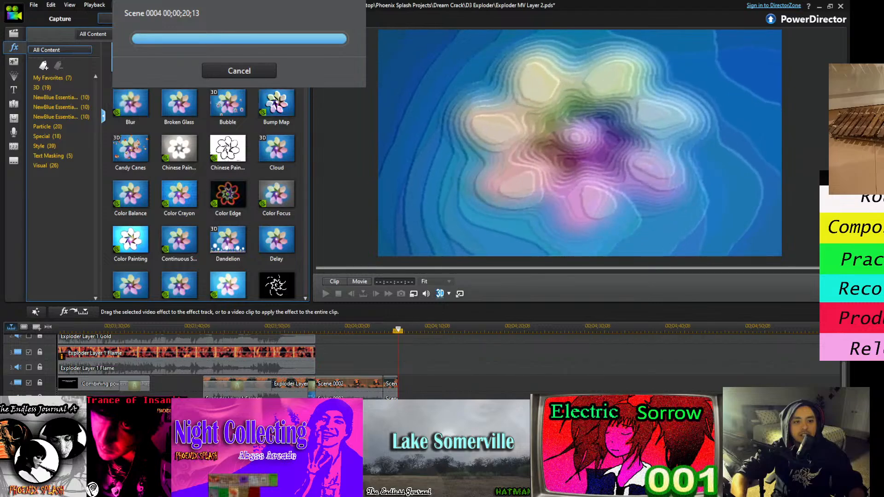
click(395, 384)
key(space)
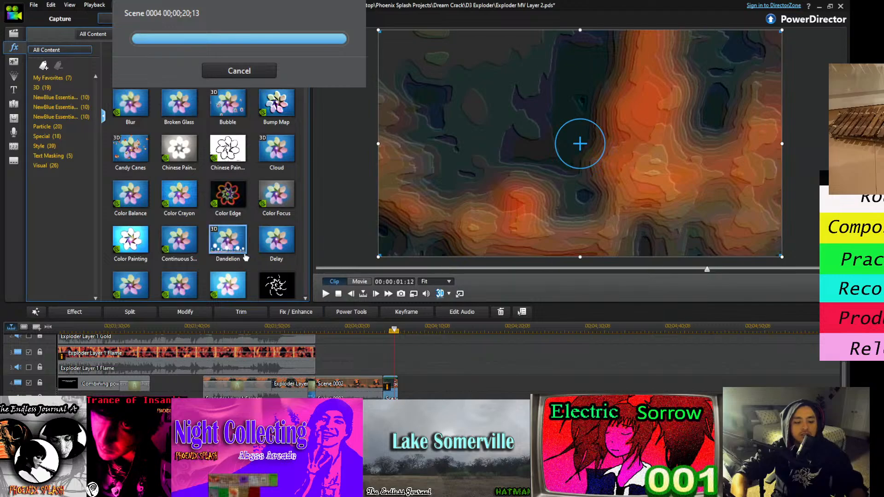
click(227, 240)
scroll(274, 241, down, 5)
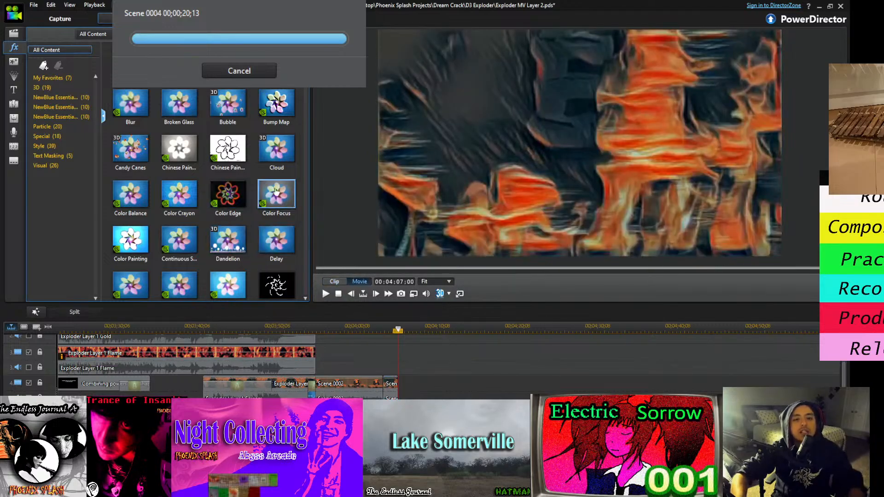
Try a radial-streak effect and the Magnifier effect on the shortened Scene 0001 clip, undoing each
scroll(278, 233, down, 2)
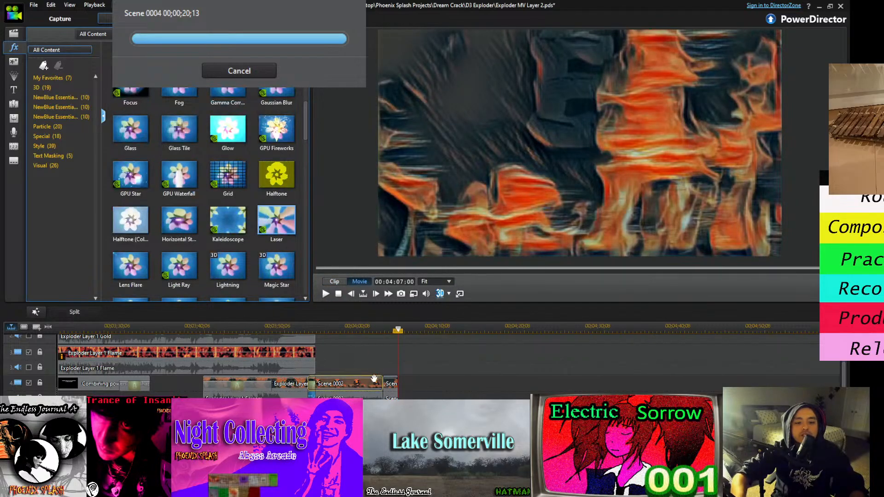
click(389, 385)
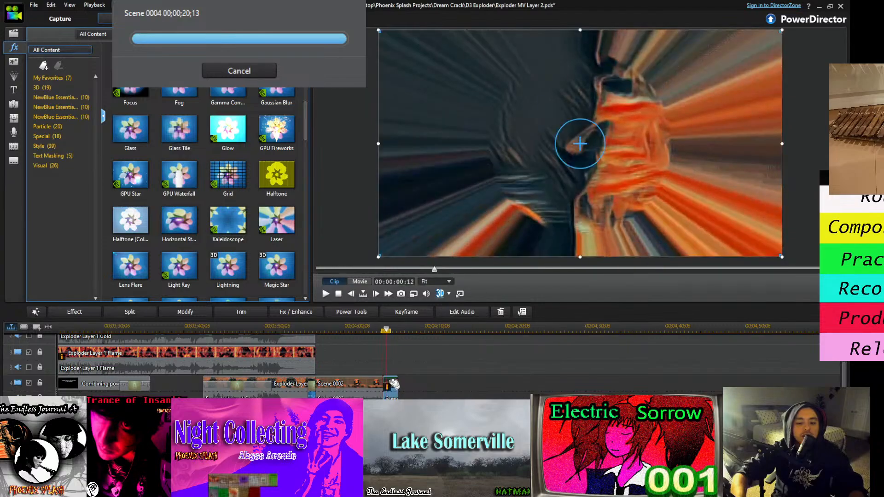
click(227, 221)
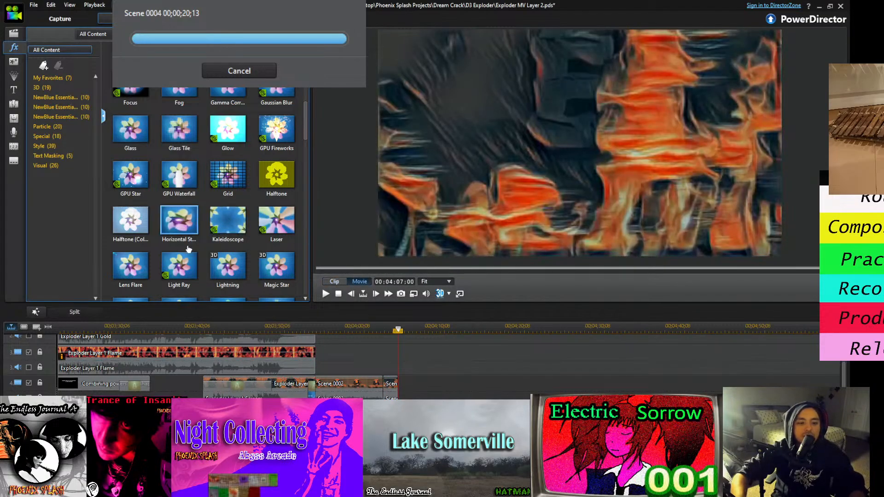
scroll(215, 276, down, 2)
scroll(215, 275, down, 4)
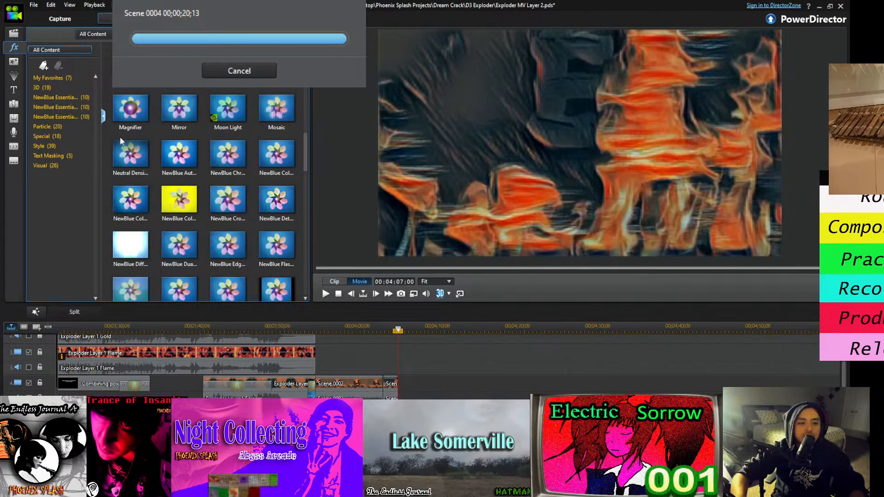
click(390, 385)
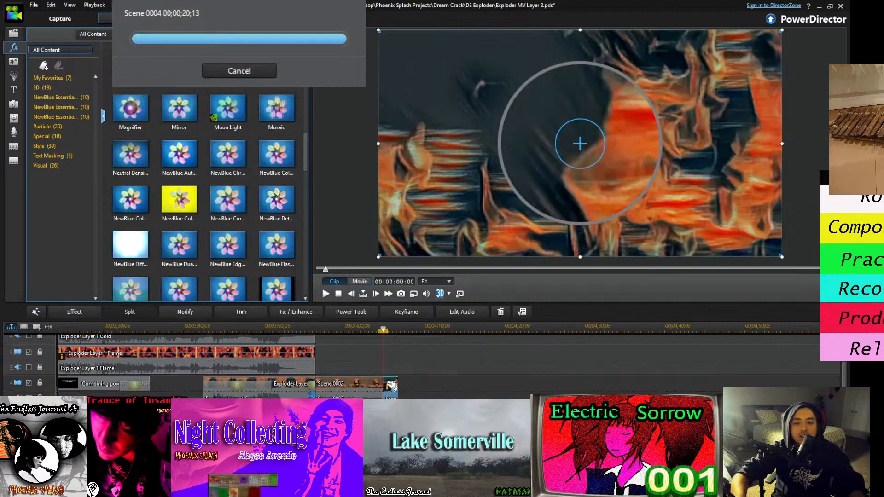
click(245, 242)
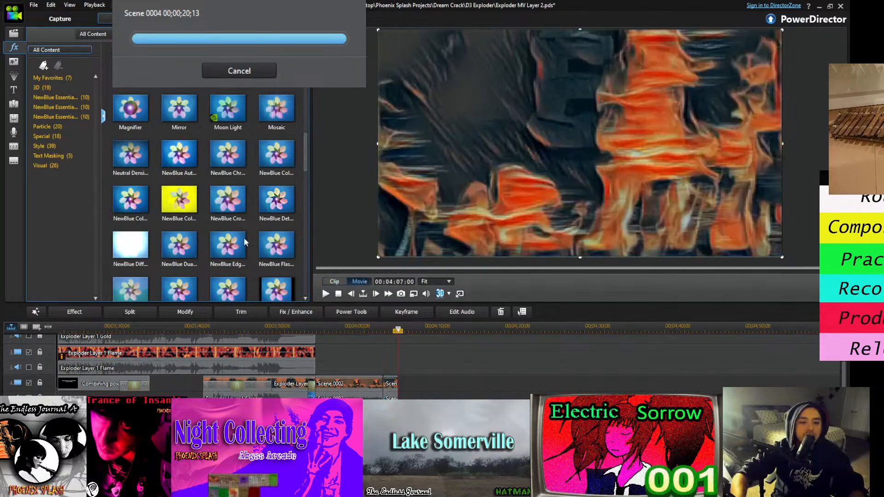
Apply the Old Camera video effect to the shortened Scene 0001 clip and preview it
scroll(245, 242, down, 10)
drag(245, 242, 388, 391)
click(388, 391)
key(space)
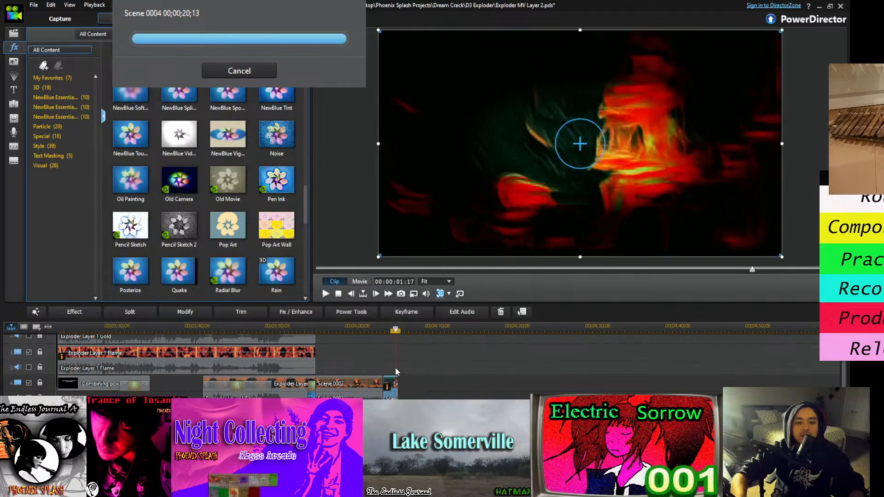
Set the Old Camera effect's radius to about 21 and play back the treated clip
click(75, 312)
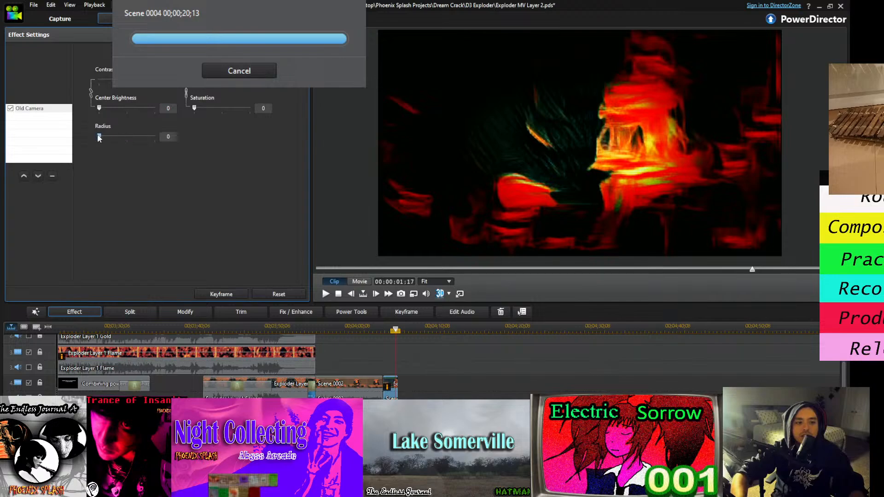
mouse_move(98, 137)
mouse_down()
mouse_move(122, 137)
mouse_move(111, 137)
mouse_up()
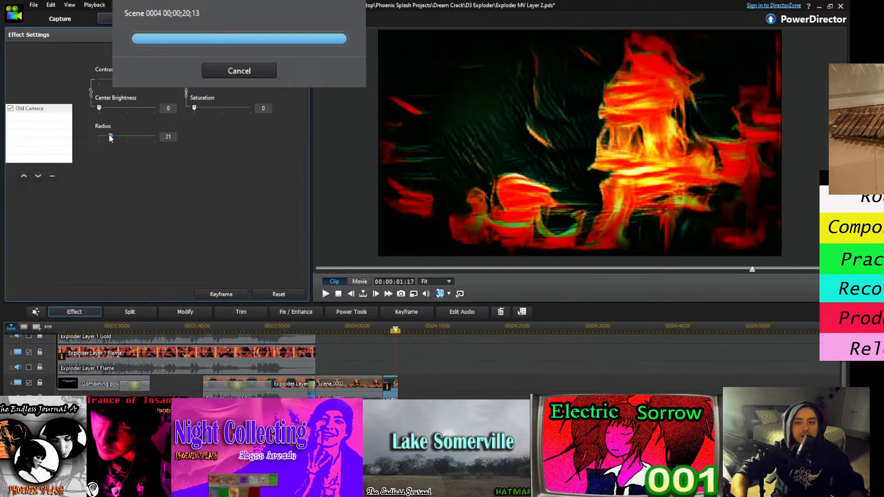
click(388, 350)
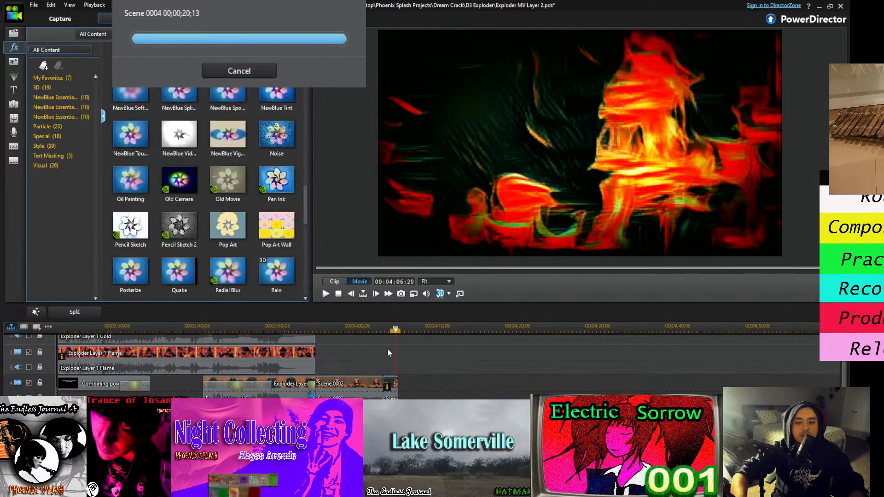
click(377, 326)
click(389, 327)
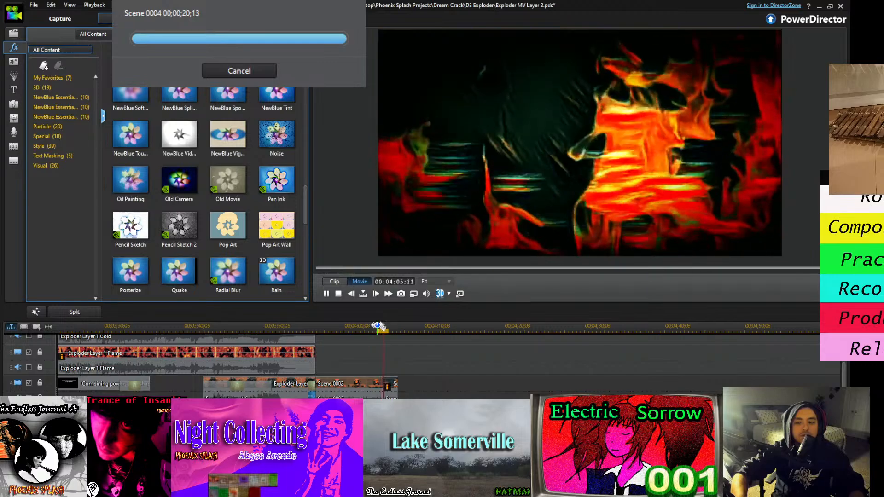
Try adjusting the clips at the join of Scene 0002 and Scene 0001, and undo the change
click(394, 386)
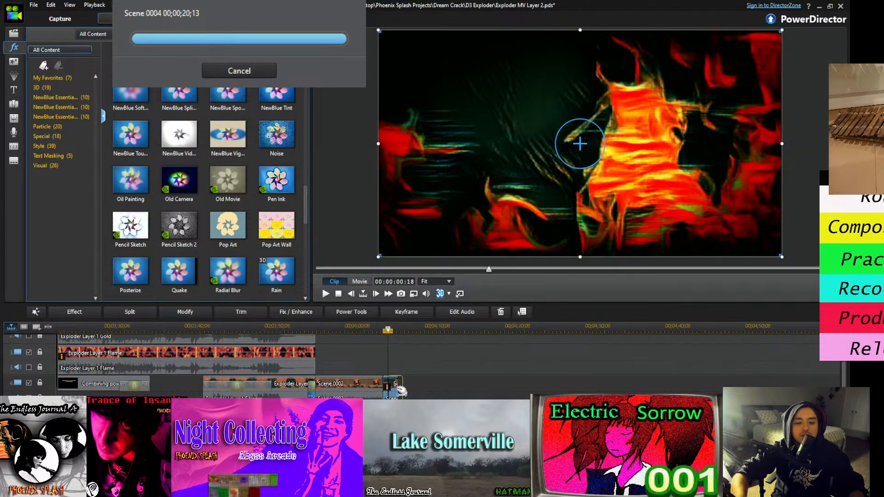
click(350, 324)
key(space)
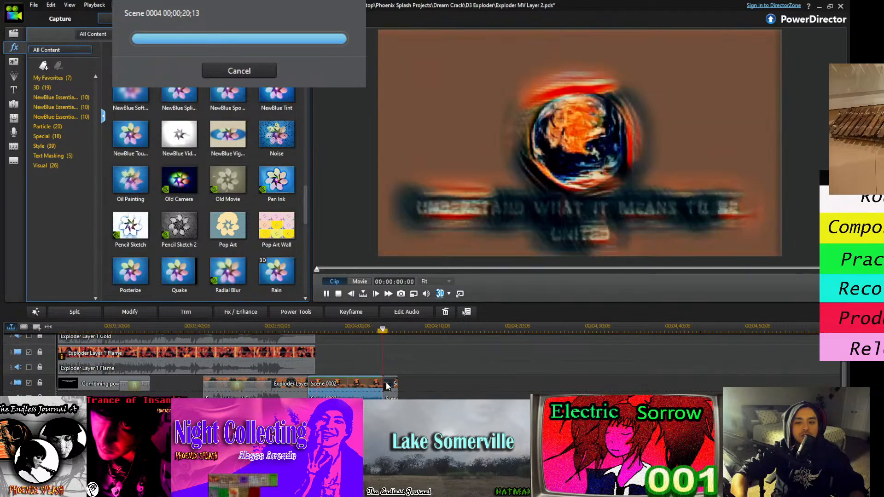
key(ctrl+slash)
Play the join through to the end of the Old Camera clip and place a copy of that clip directly after it
click(377, 329)
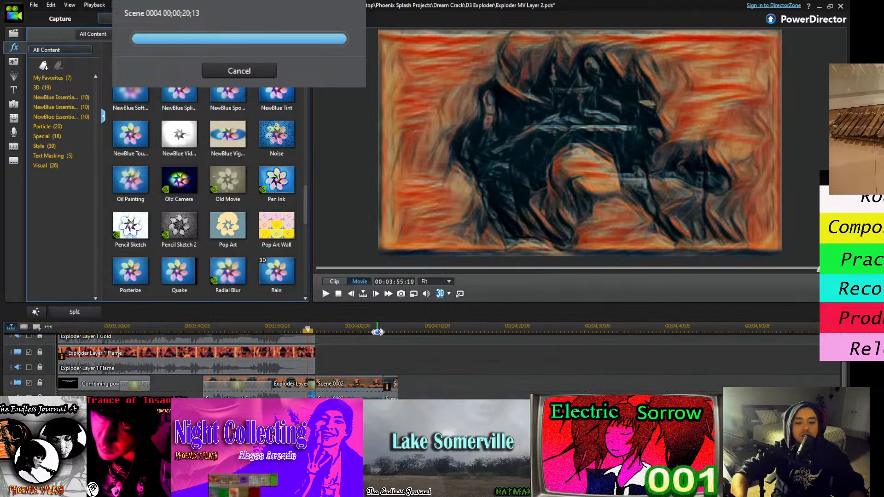
key(space)
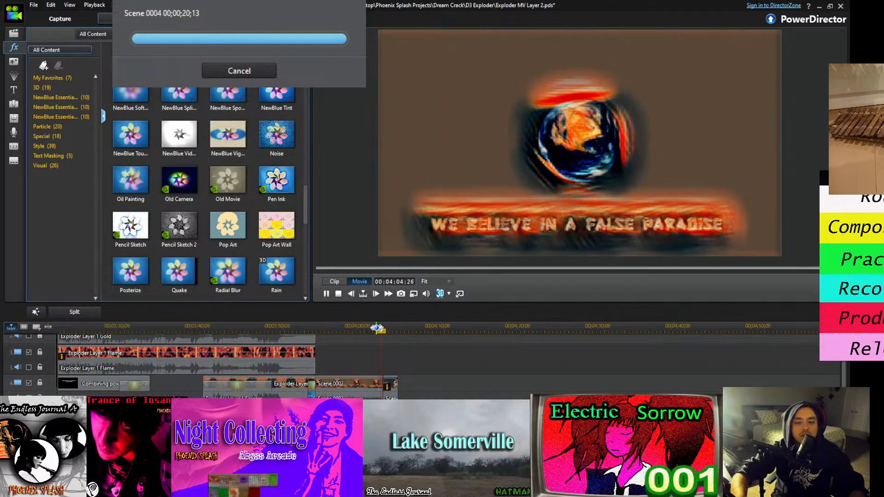
key(space)
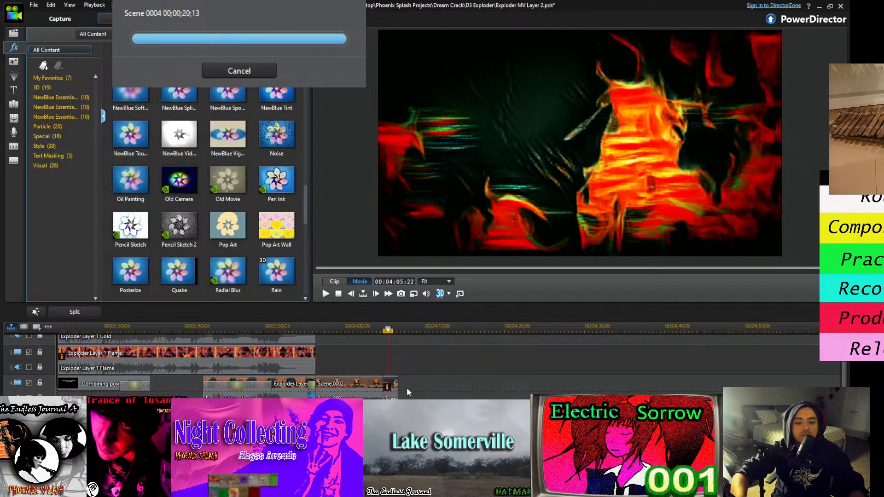
key(space)
key(space)
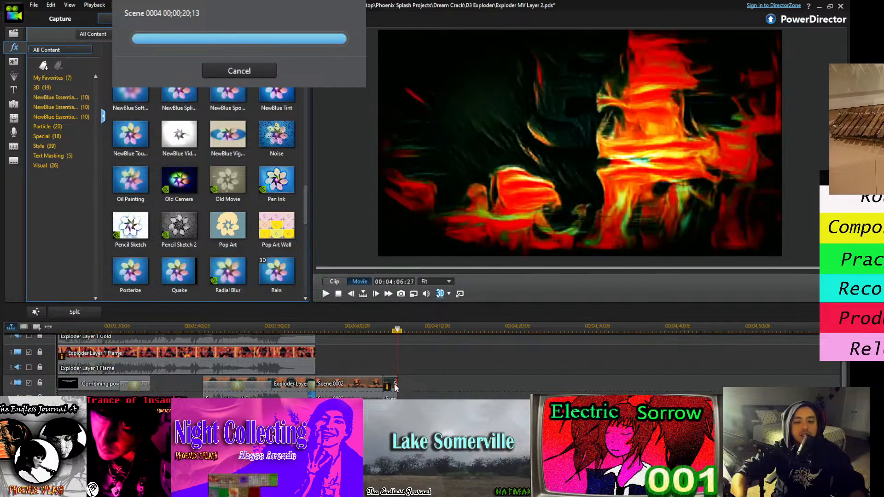
click(395, 388)
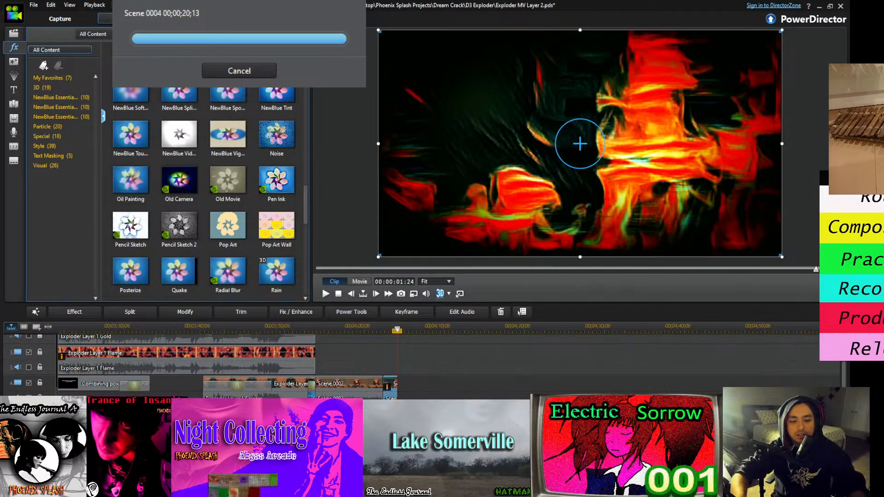
click(415, 385)
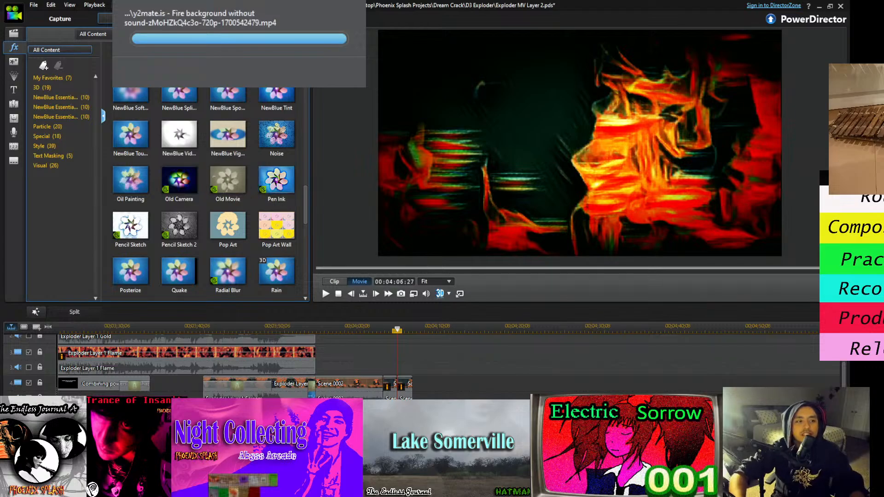
Preview the imported fire background clip from the media library and replay the ending on the timeline
click(15, 36)
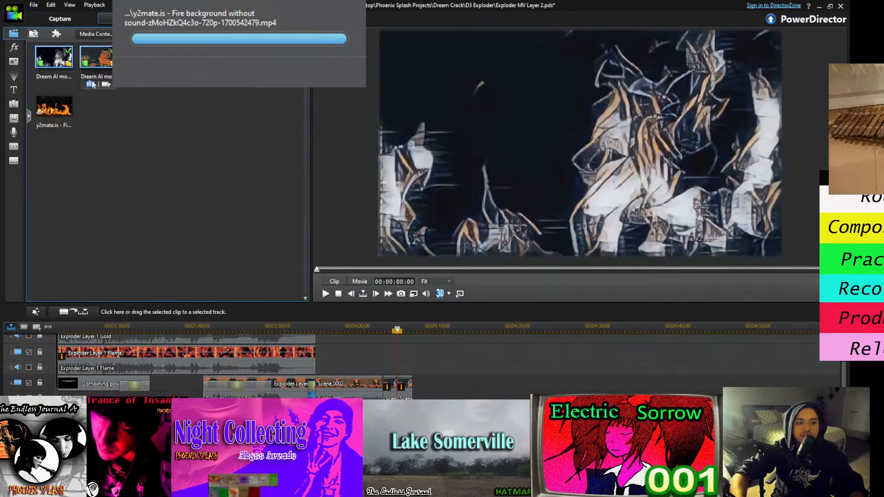
key(space)
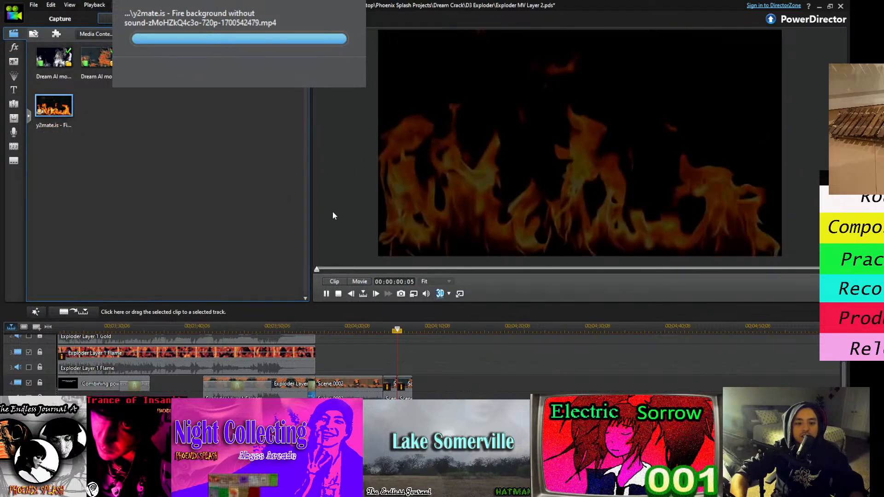
key(space)
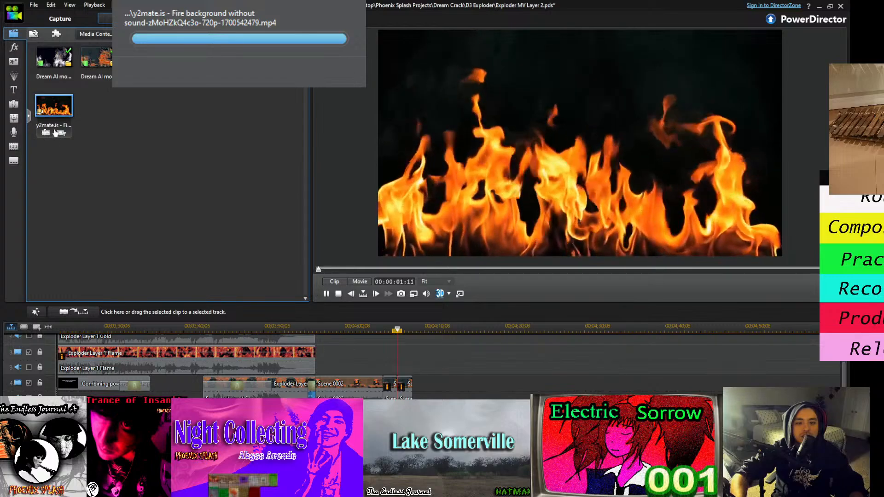
key(space)
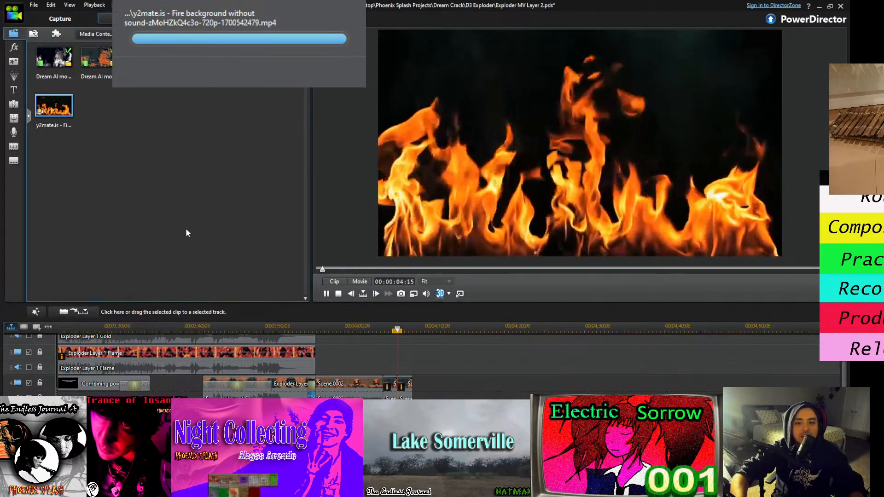
click(388, 330)
key(space)
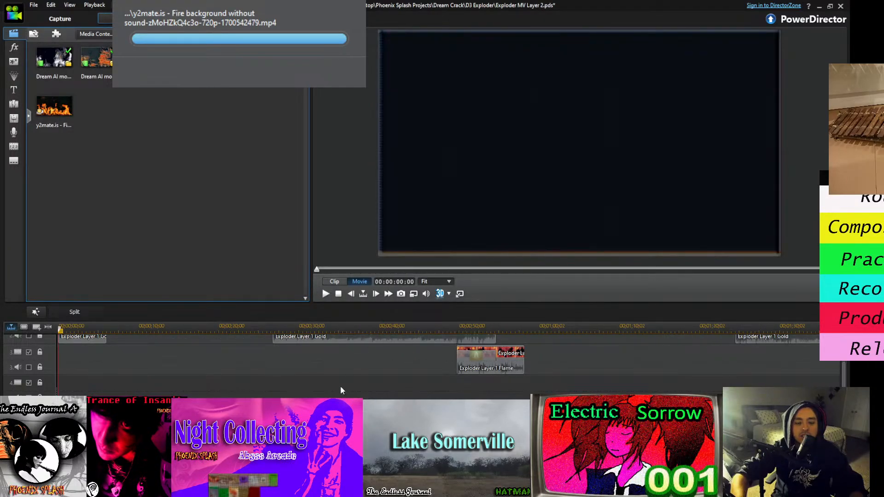
Apply the Delay video effect to the first Scene 0001 clip with Old Camera and play the clip
scroll(477, 379, down, 10)
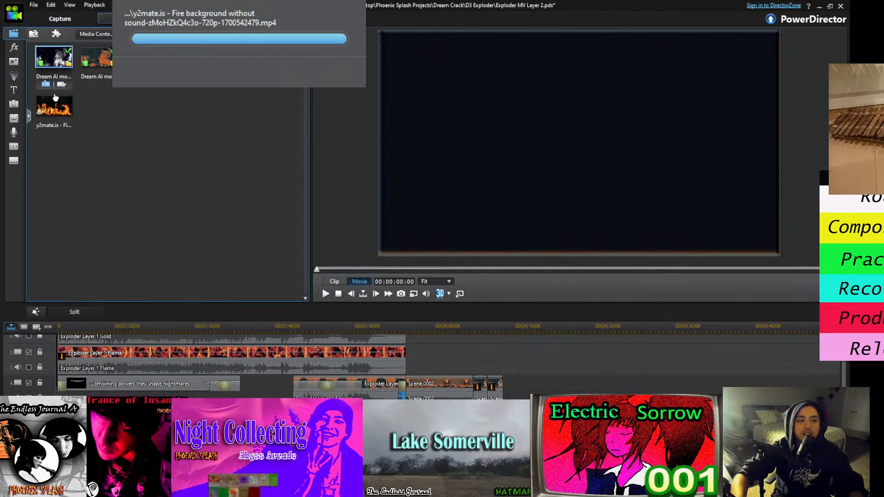
click(480, 386)
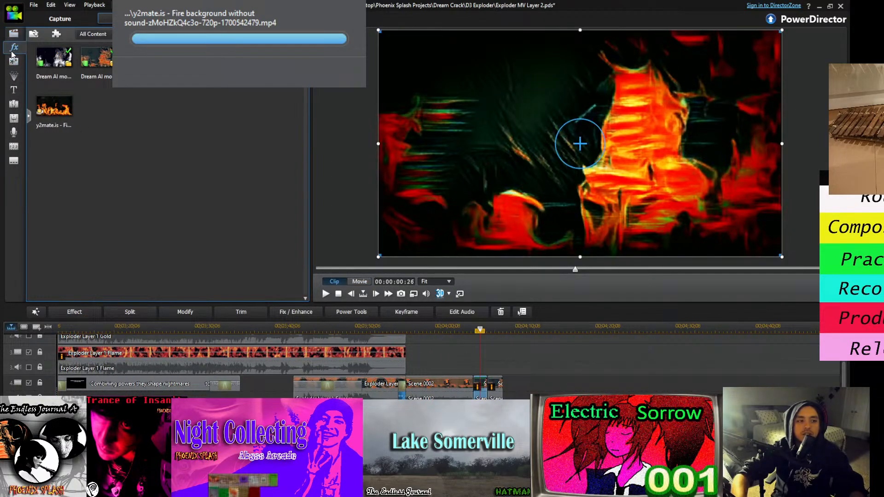
click(14, 47)
scroll(224, 156, down, 4)
scroll(225, 156, up, 5)
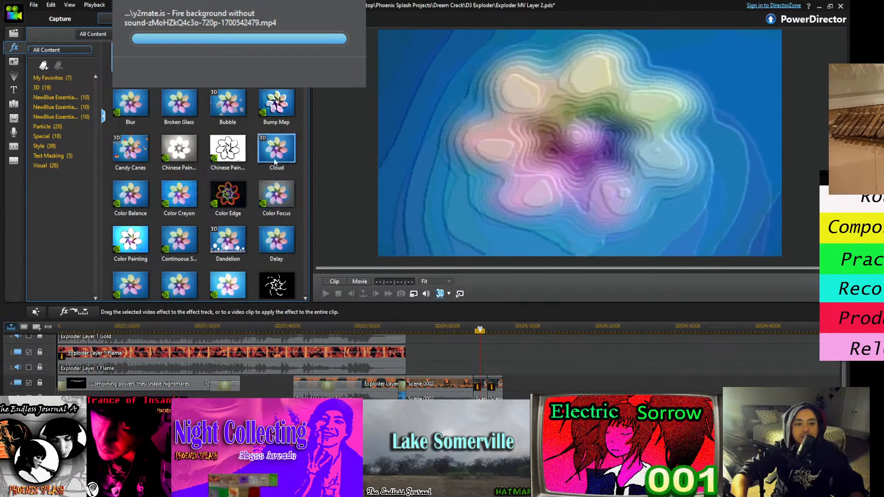
drag(276, 240, 479, 385)
key(space)
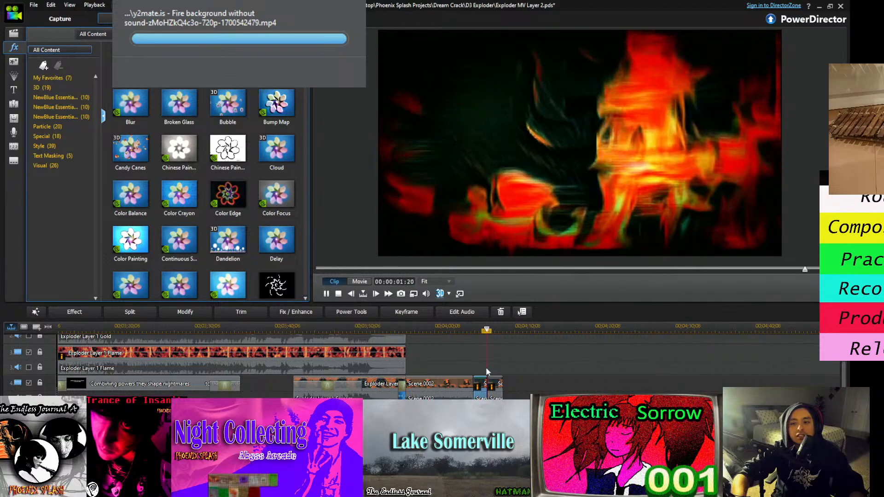
Add the Skip effect from the favorite video effects to the same Scene 0001 clip and preview it
click(59, 78)
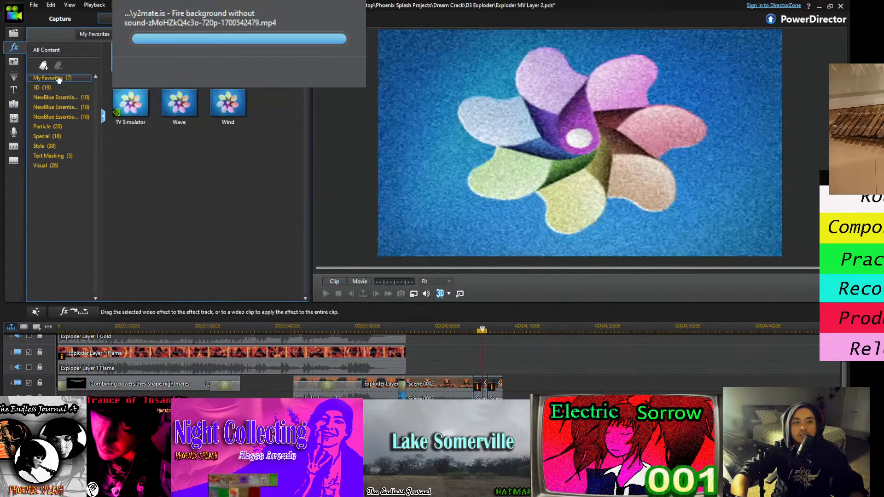
click(479, 384)
key(space)
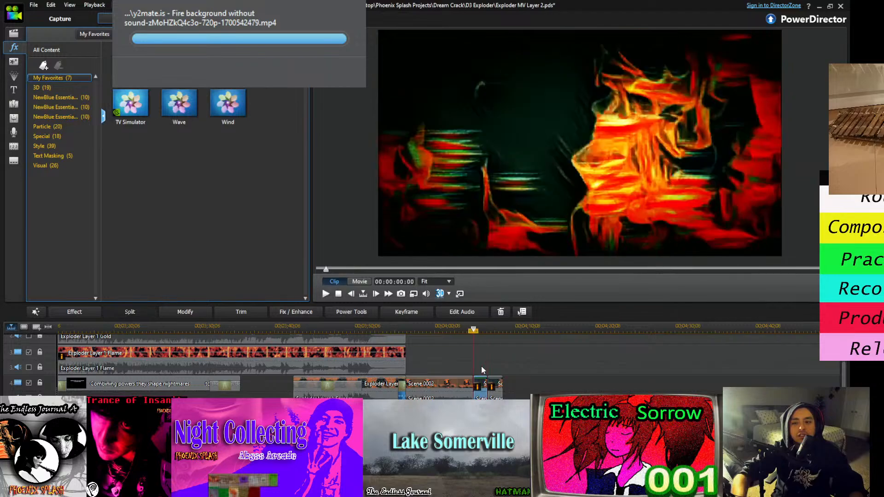
click(493, 369)
click(479, 387)
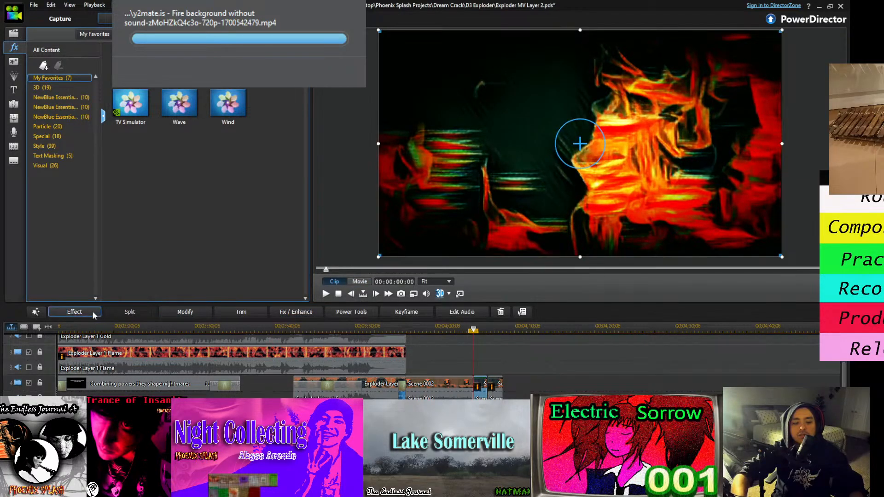
Review the Skip effect's settings and replay the first Scene 0001 clip in the movie preview
click(75, 312)
click(25, 128)
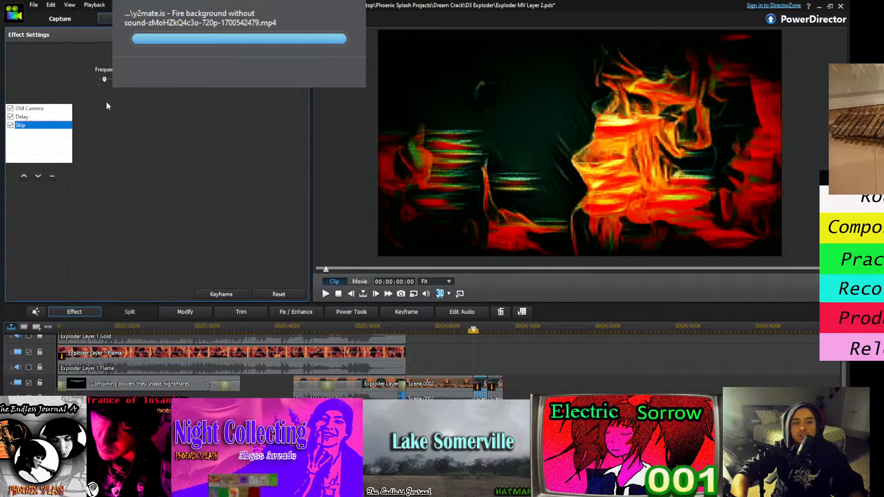
click(493, 354)
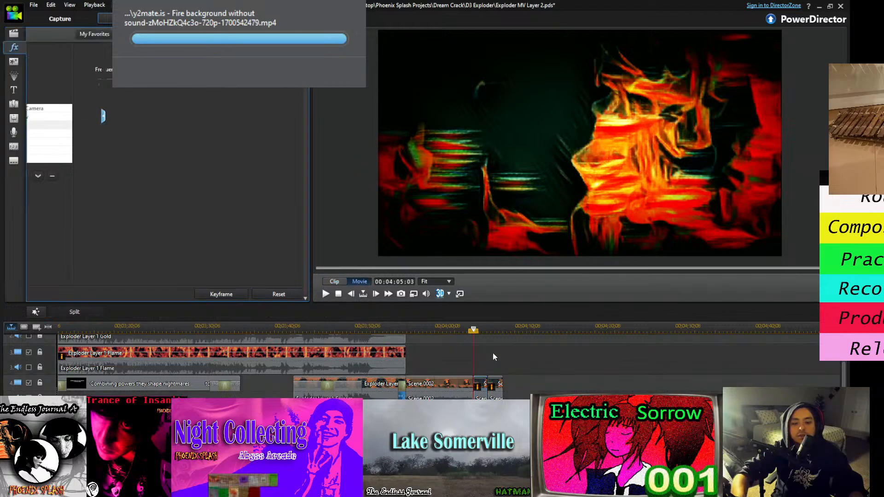
key(space)
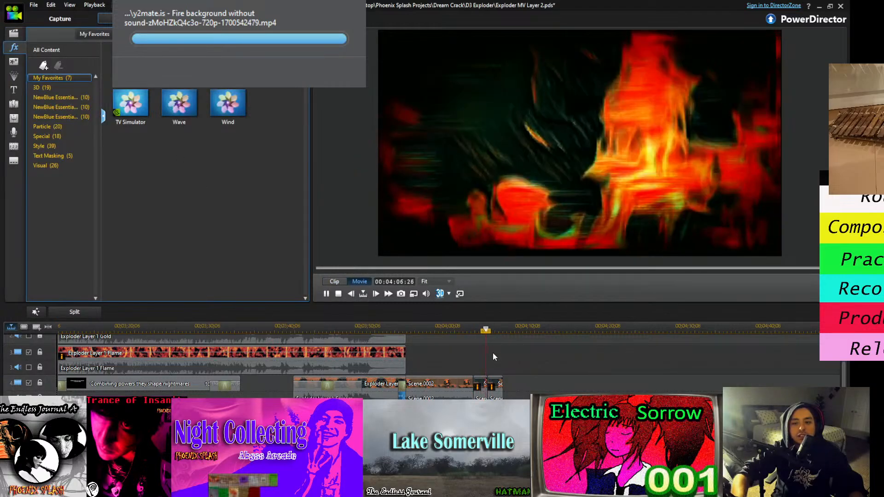
key(space)
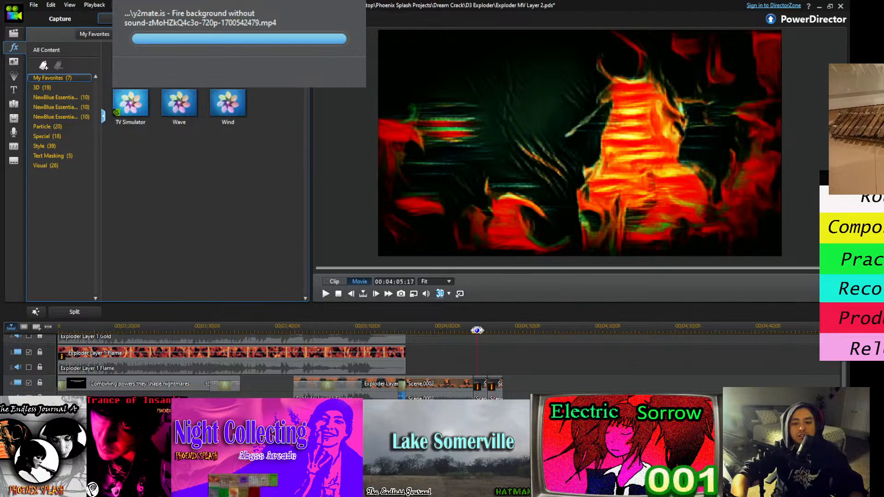
key(space)
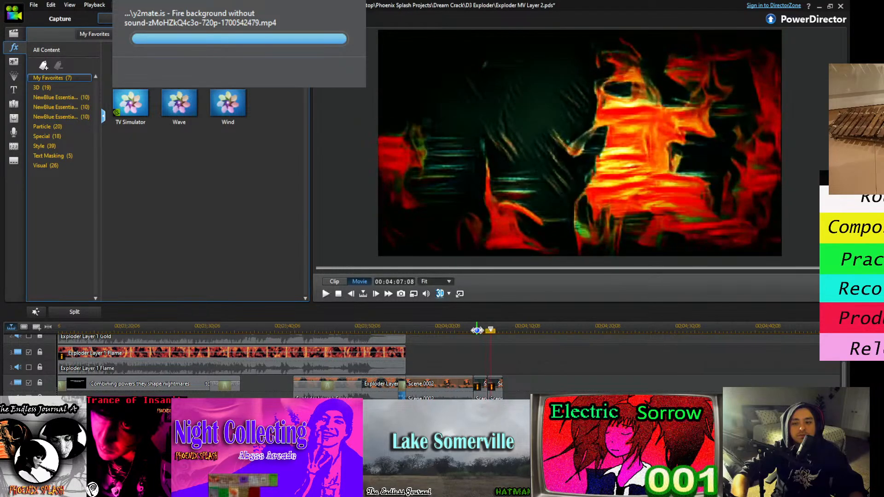
key(space)
Disable the Skip effect on the first Scene 0001 clip, keeping Old Camera and Delay enabled
click(476, 389)
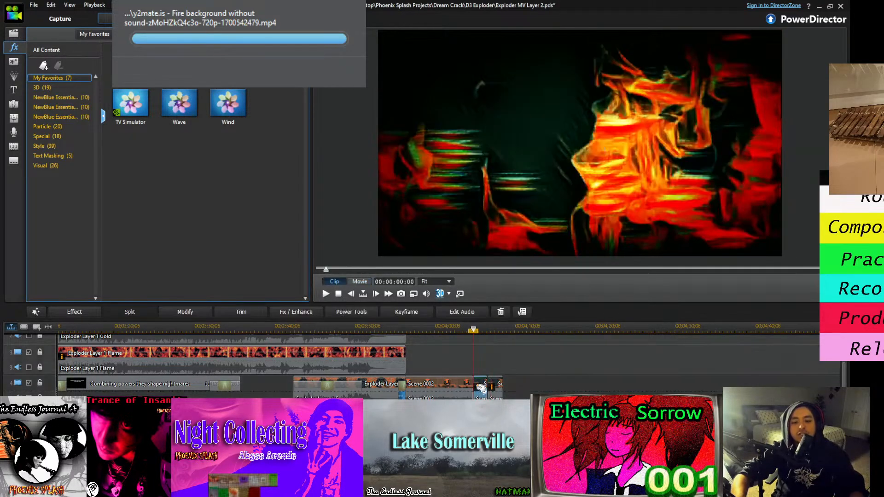
click(98, 312)
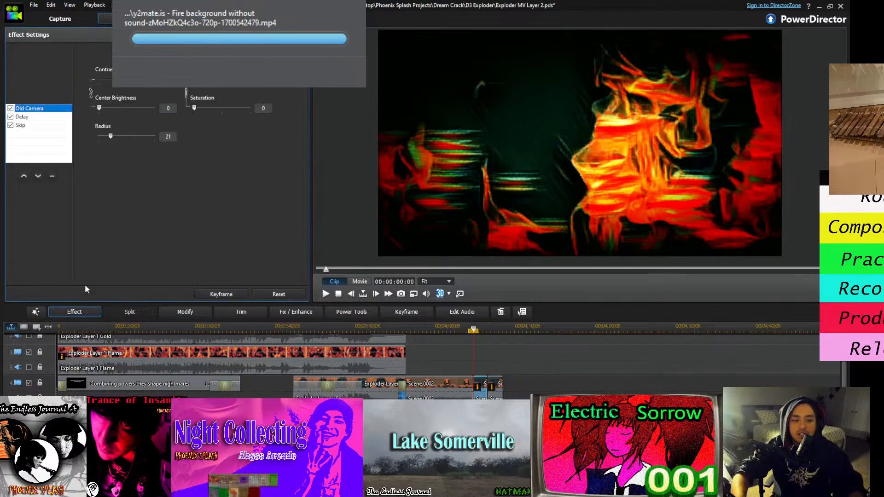
click(20, 118)
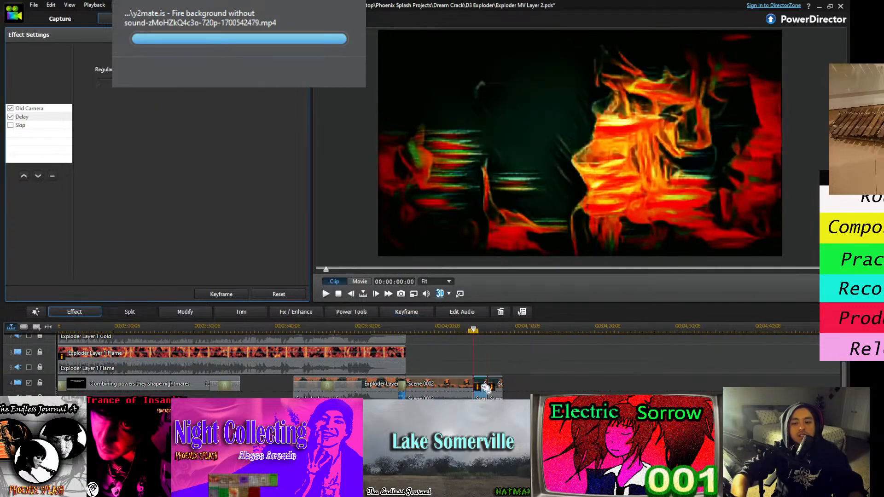
Delete the second Scene 0001 clip, put one back after the first, and slide it slightly over the first clip's end
click(498, 389)
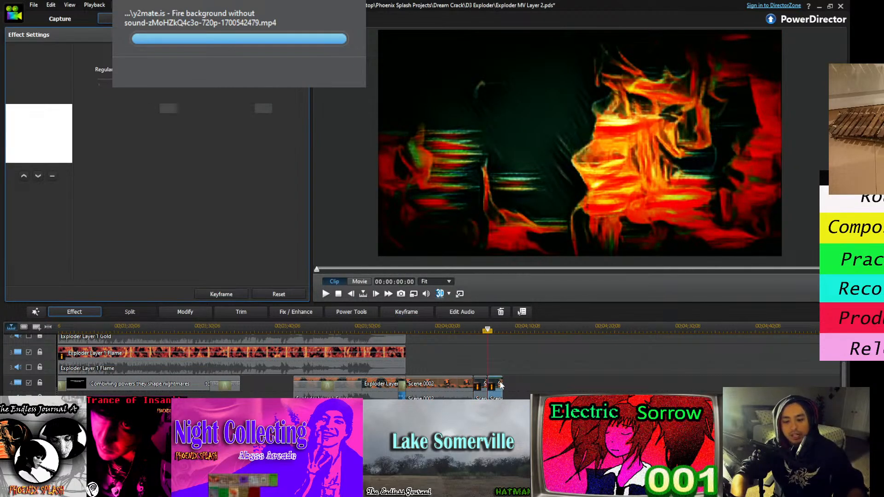
key(Delete)
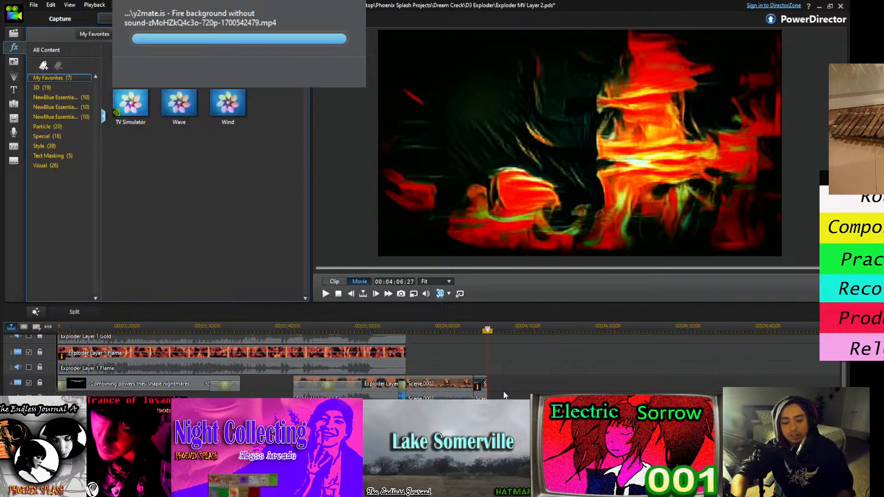
key(ctrl+z)
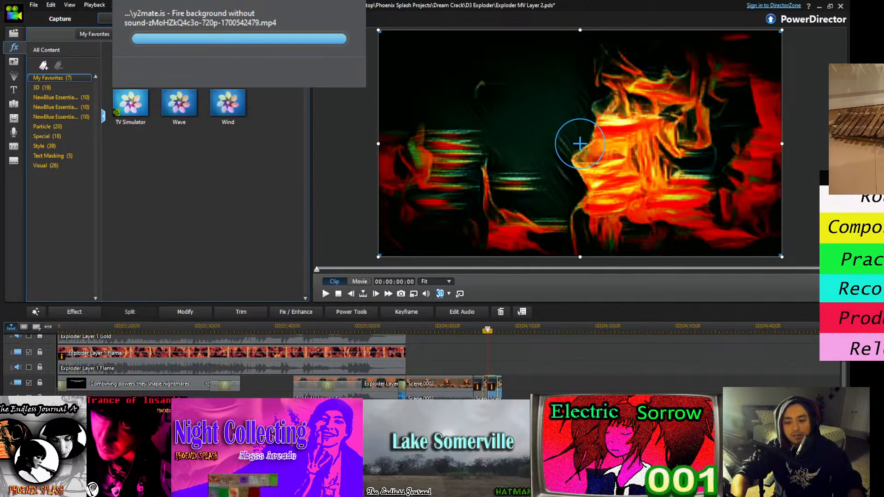
key(Delete)
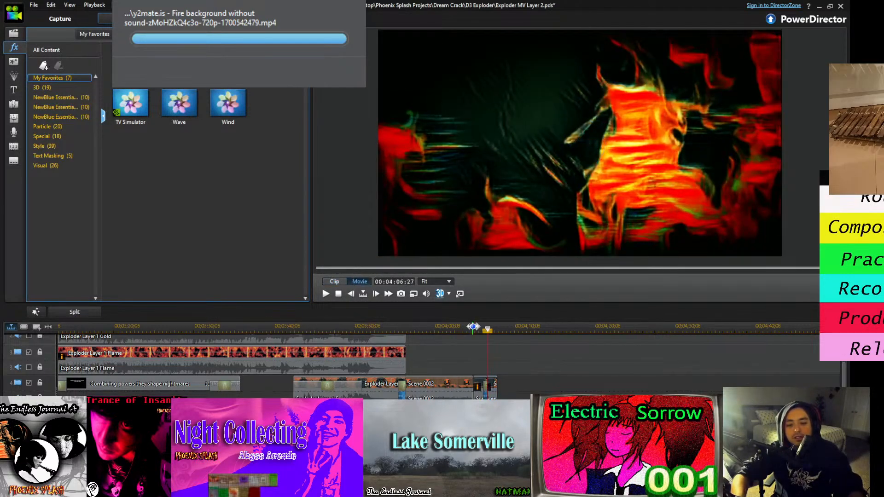
Play the overlap, pull the second Scene 0001 clip away, and reposition it with a longer crossfade over the first clip
key(space)
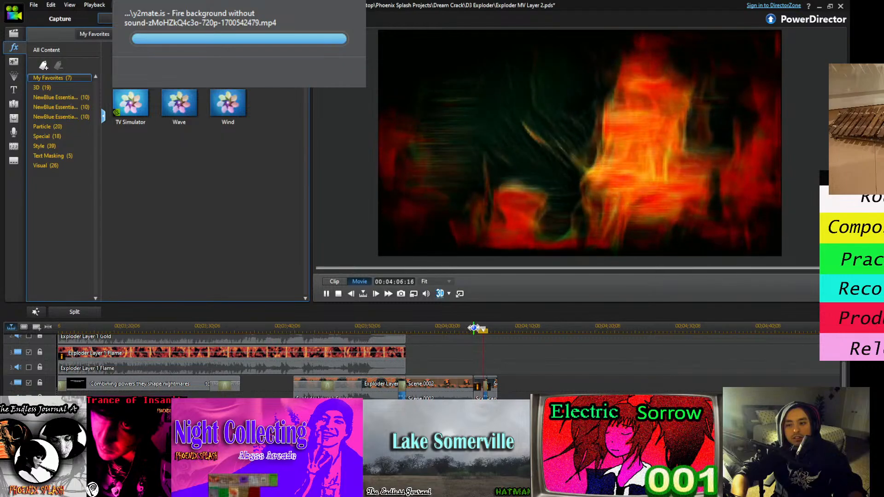
click(496, 388)
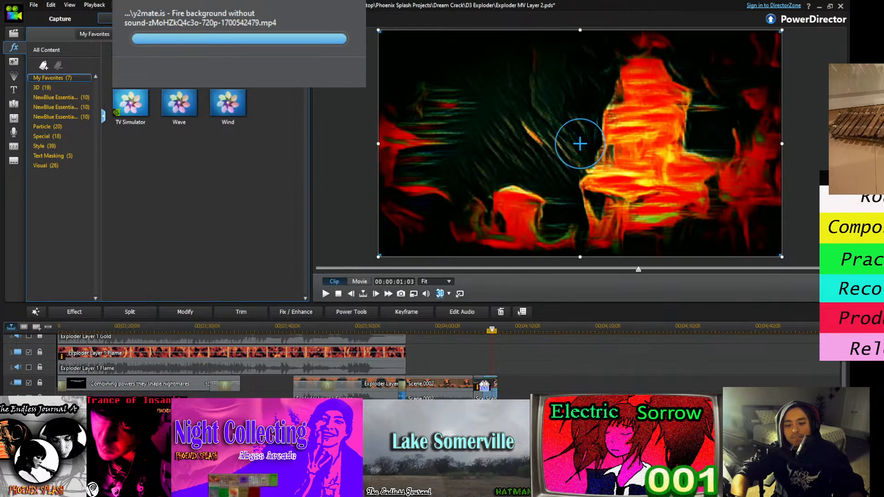
key(Home)
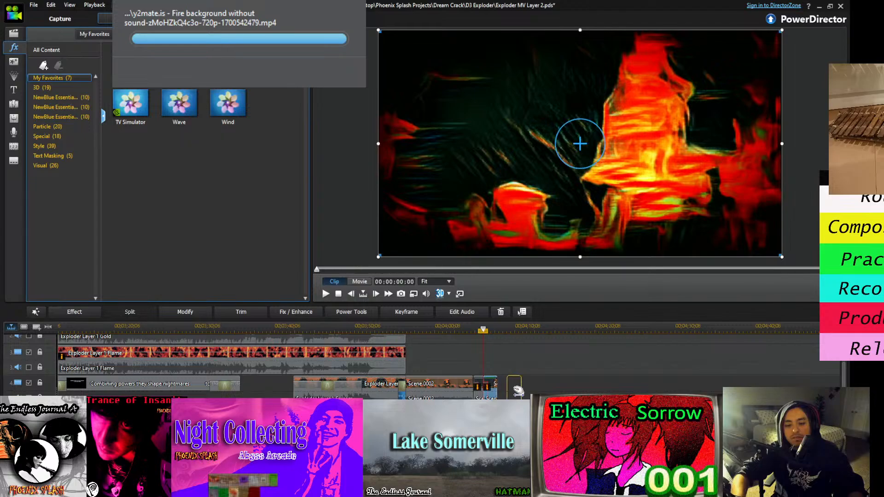
click(519, 391)
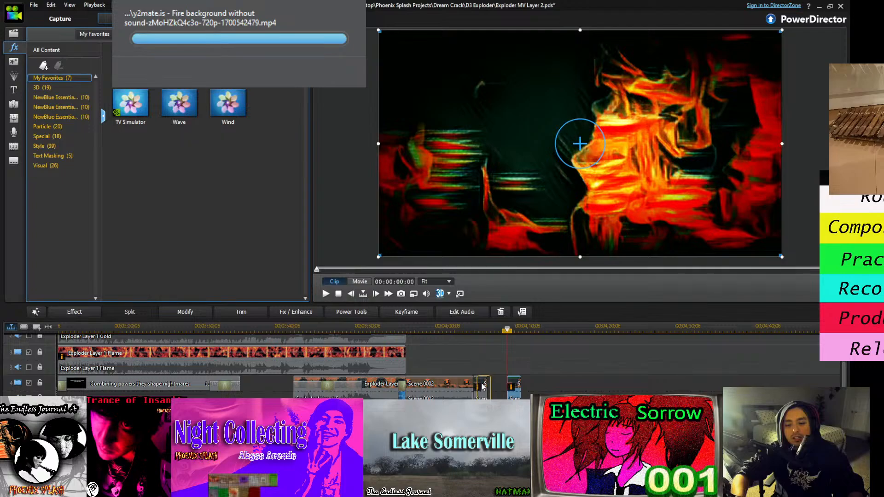
drag(518, 390, 486, 391)
key(space)
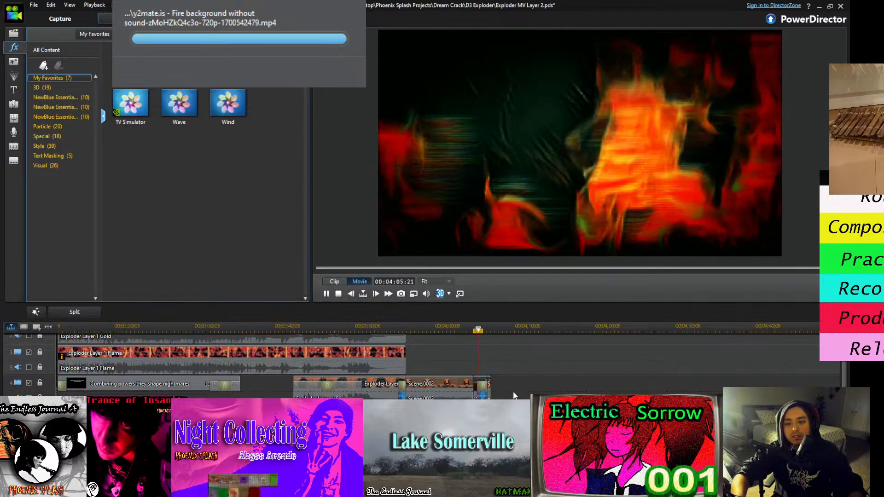
Select the two overlapped Scene 0001 clips and place a copy of the pair directly after them
click(487, 390)
click(490, 389)
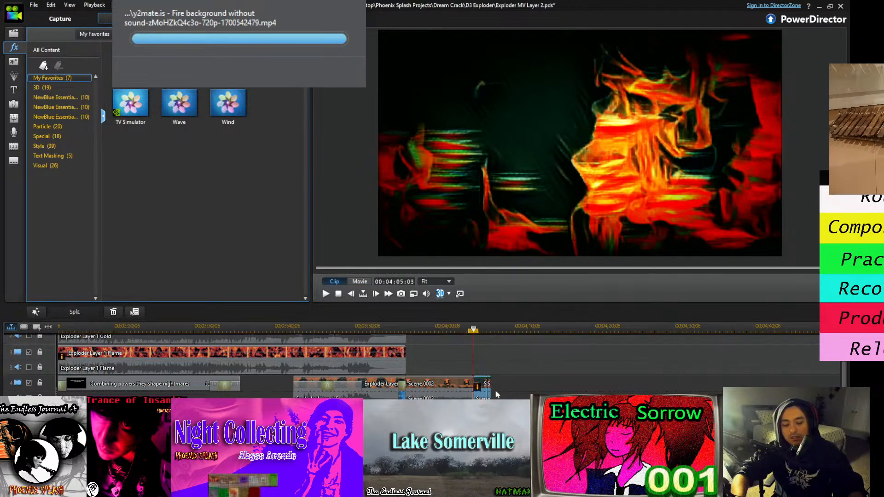
click(497, 389)
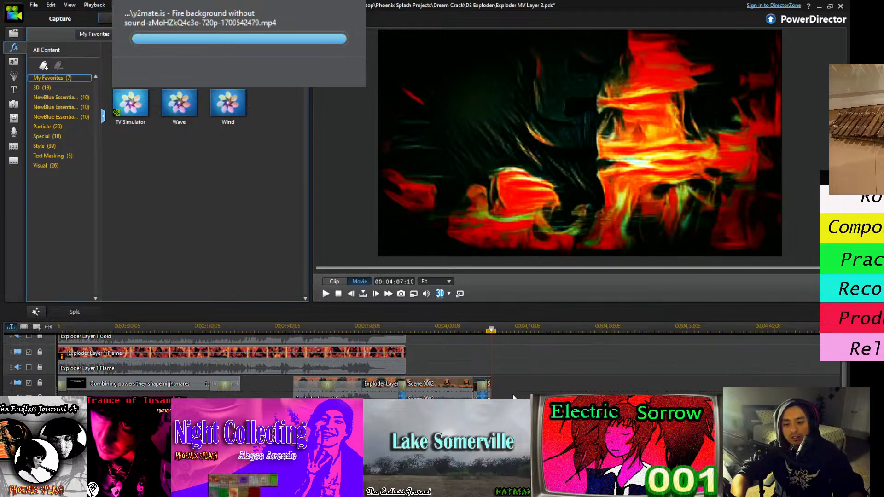
scroll(438, 364, up, 3)
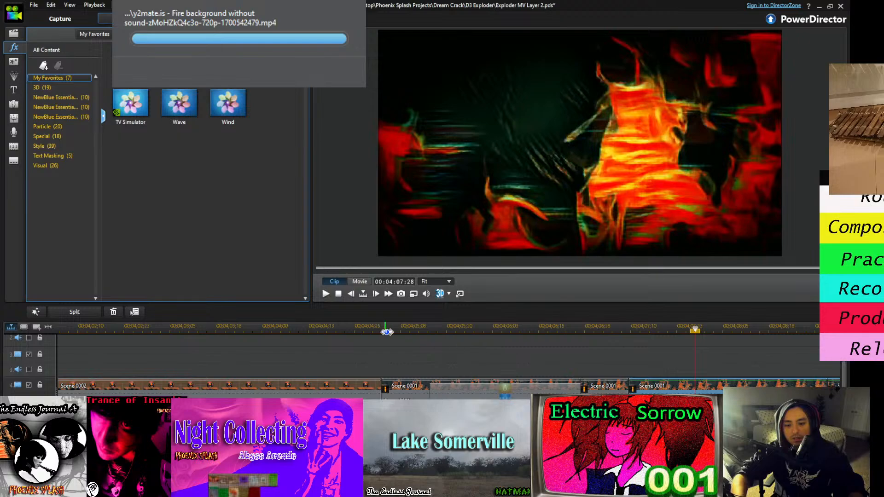
Play the crossfaded Scene 0001 clips from the join with Scene 0002
click(389, 332)
key(space)
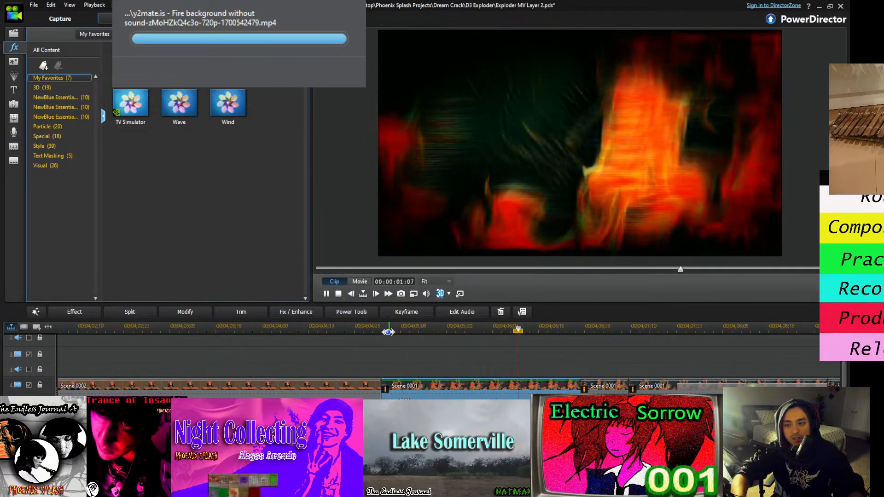
click(389, 332)
key(space)
key(space)
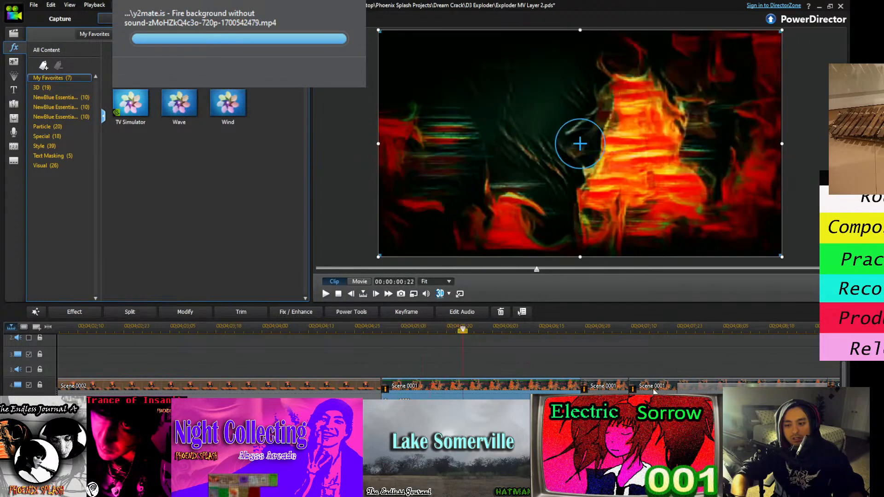
Try overlapping the duplicated Scene 0001 pair with the clip before it, and undo the change
click(654, 390)
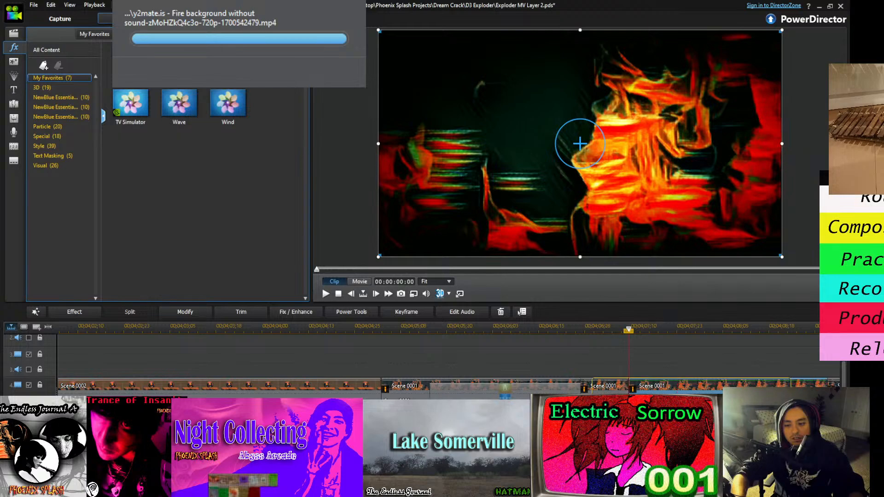
drag(654, 390, 621, 389)
key(ctrl+z)
key(ctrl+z)
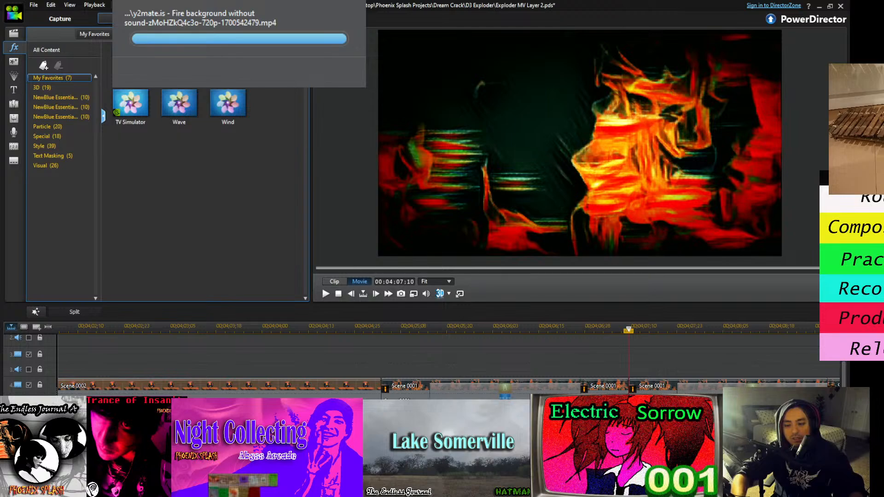
Pull the last Scene 0001 clip away from the duplicated pair, leaving a gap after the preceding clip
scroll(648, 395, right, 5)
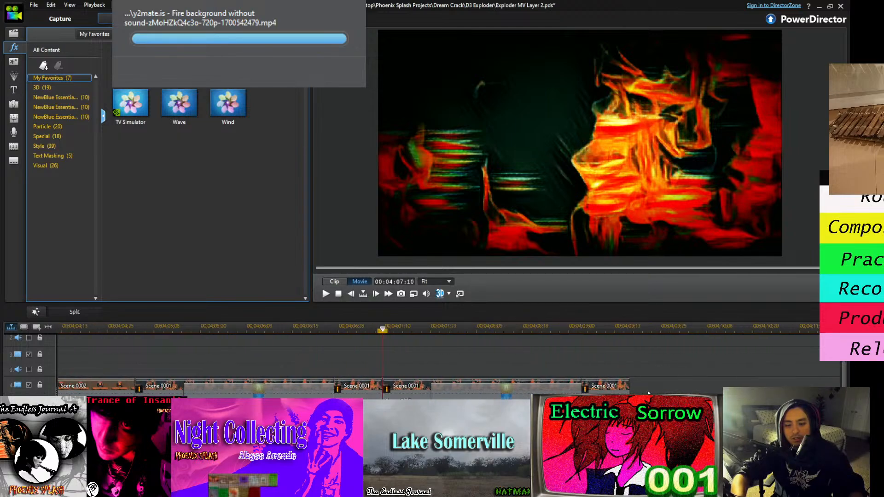
drag(648, 394, 712, 391)
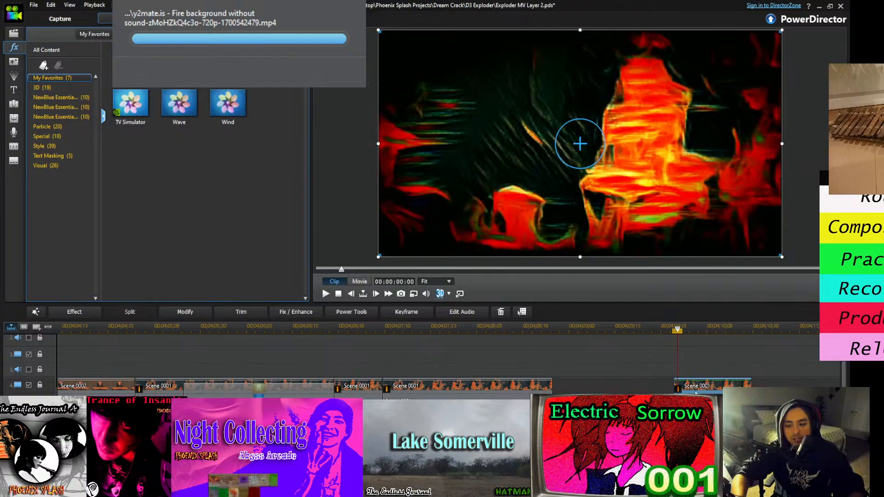
scroll(703, 392, up, 3)
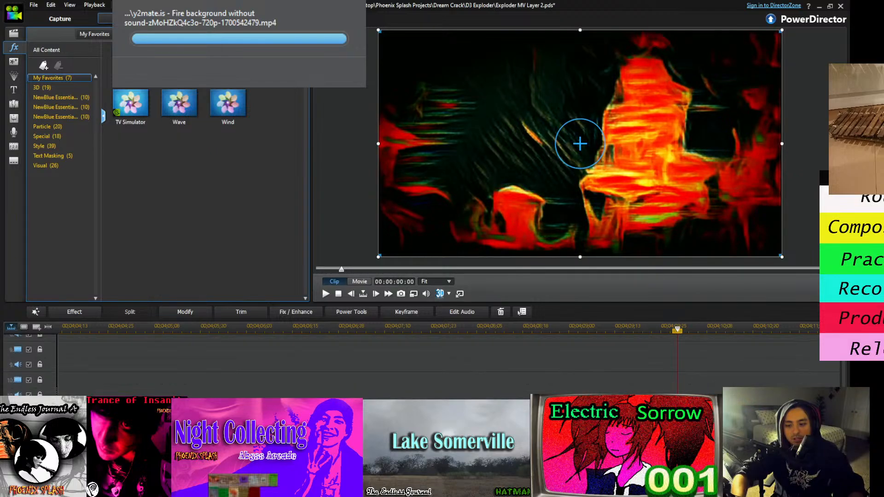
scroll(443, 364, down, 3)
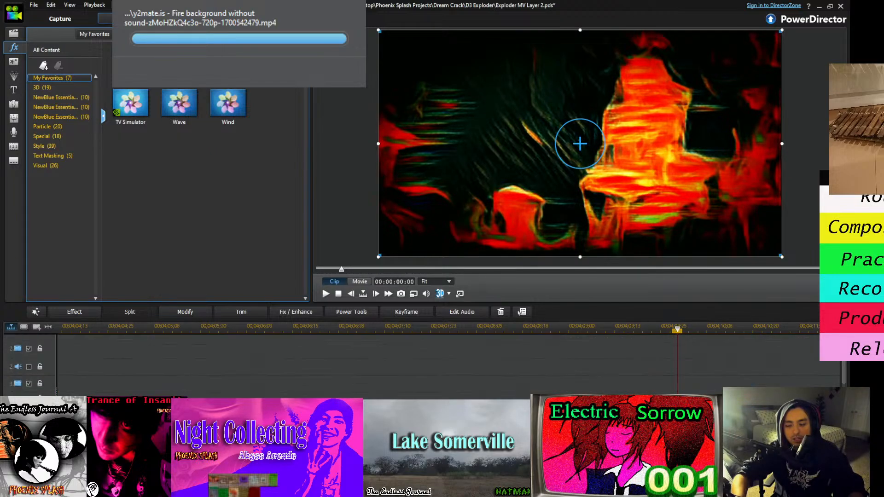
Play the ending from about 00:04:01:19 through the transition from Scene 0002 into the Scene 0001 clips
key(space)
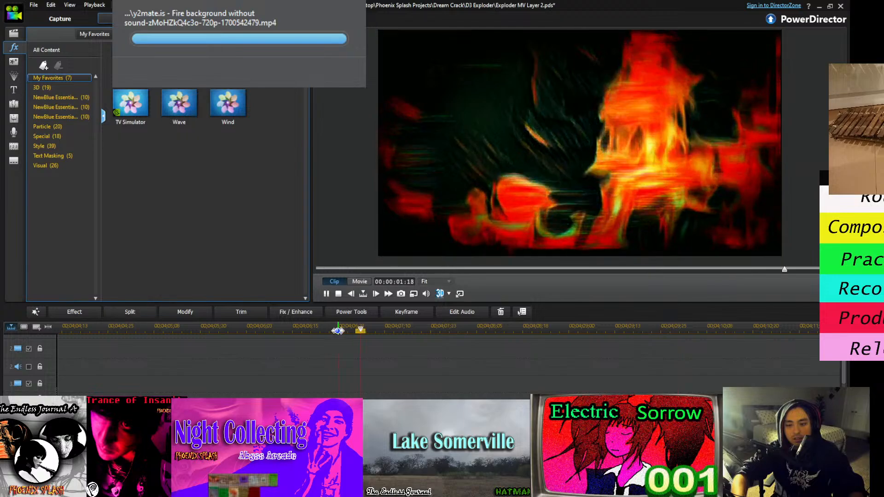
click(445, 379)
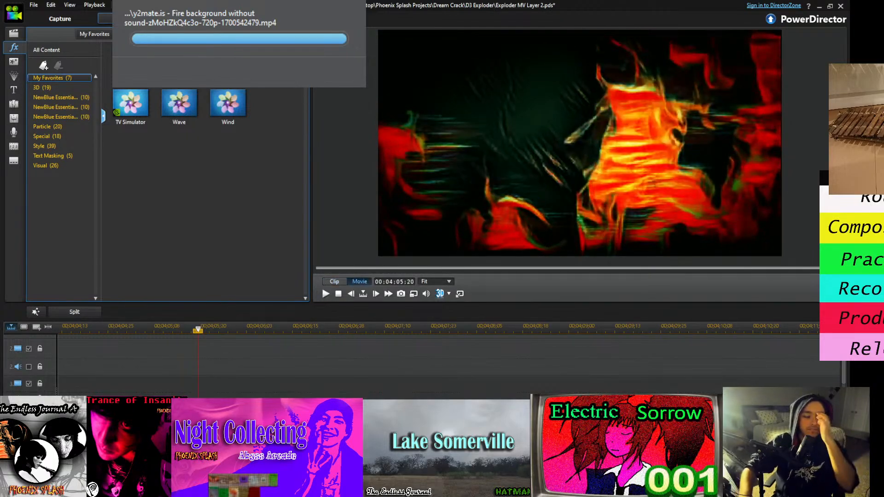
scroll(442, 327, down, 3)
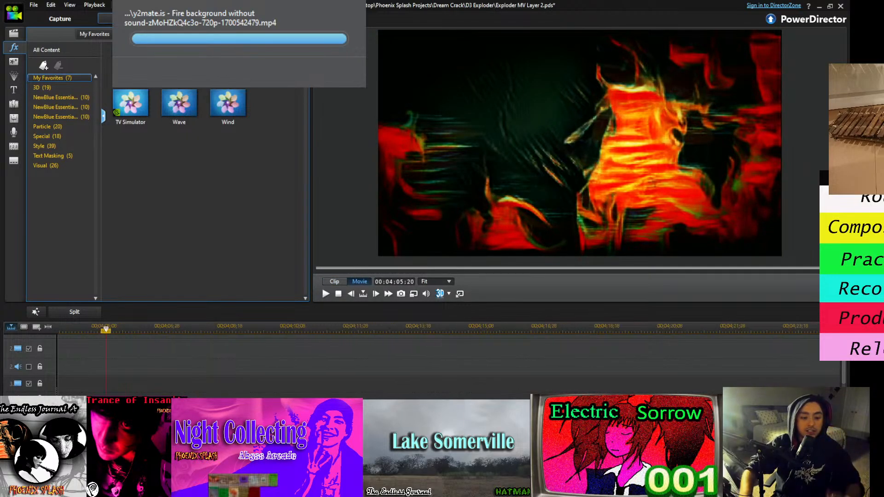
scroll(443, 364, up, 5)
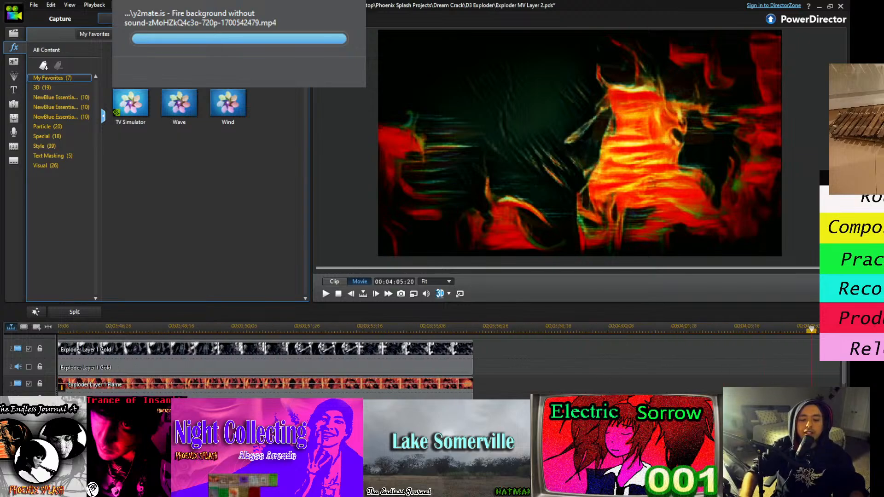
scroll(442, 364, down, 1)
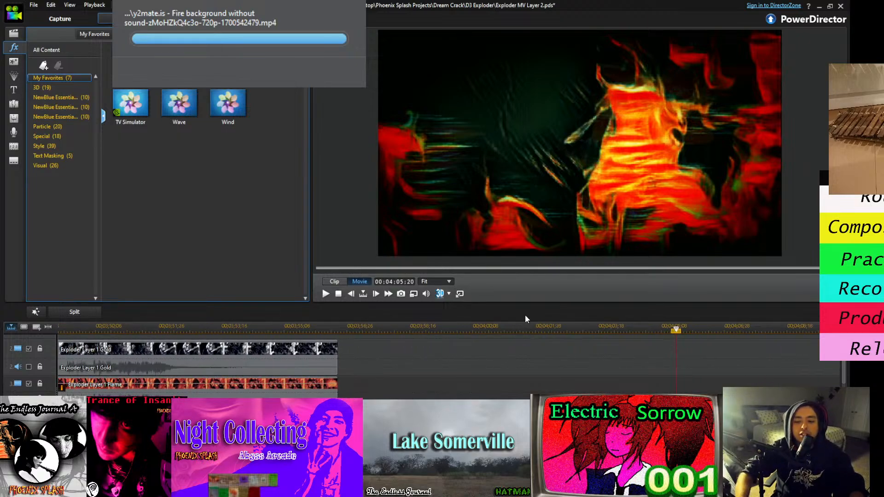
click(525, 331)
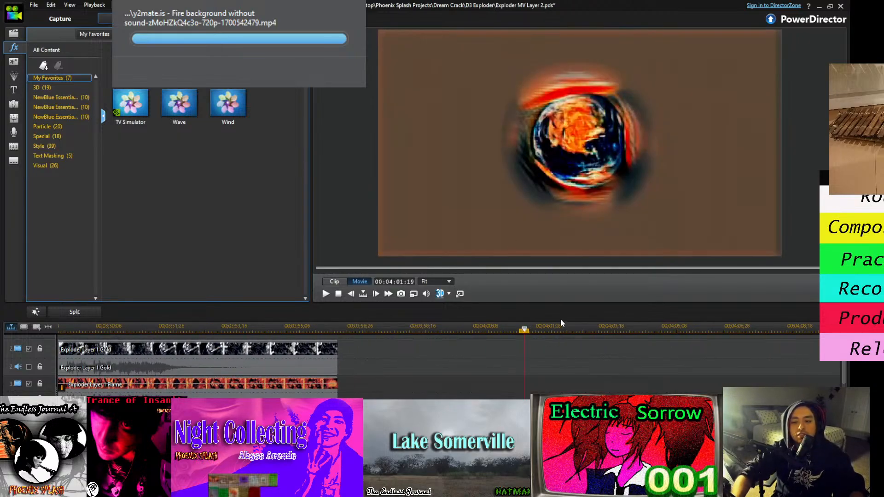
key(space)
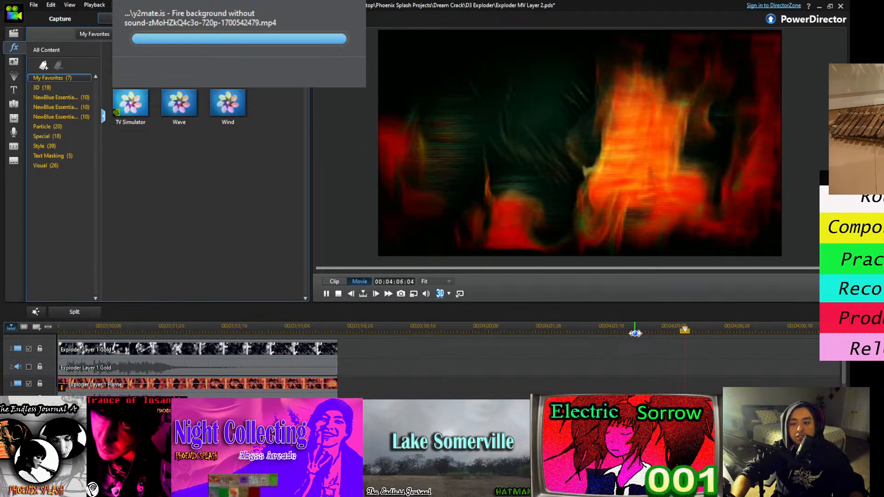
key(space)
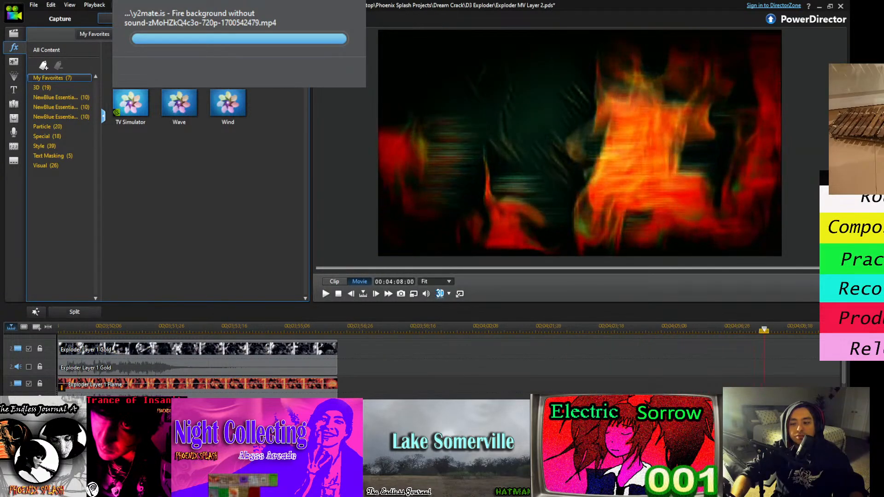
Move the duplicated Scene 0001 clip earlier to overlap the end of the clip before it, and play the crossfade
click(767, 418)
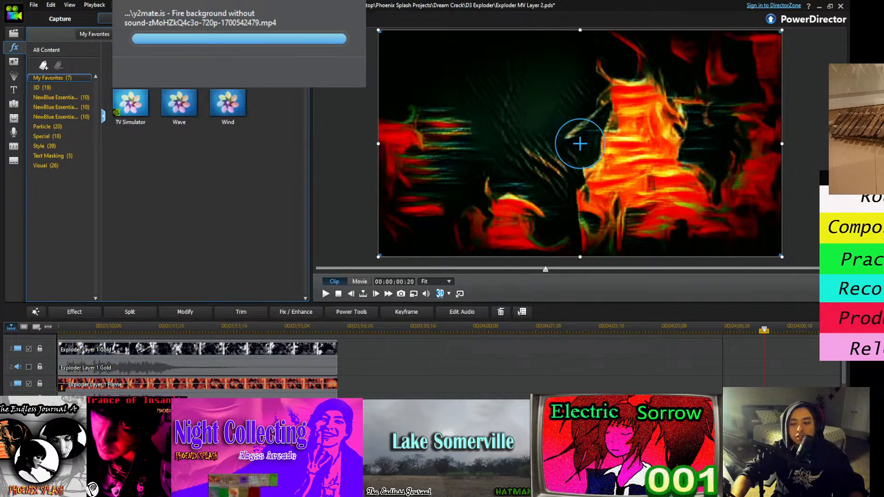
click(659, 327)
key(space)
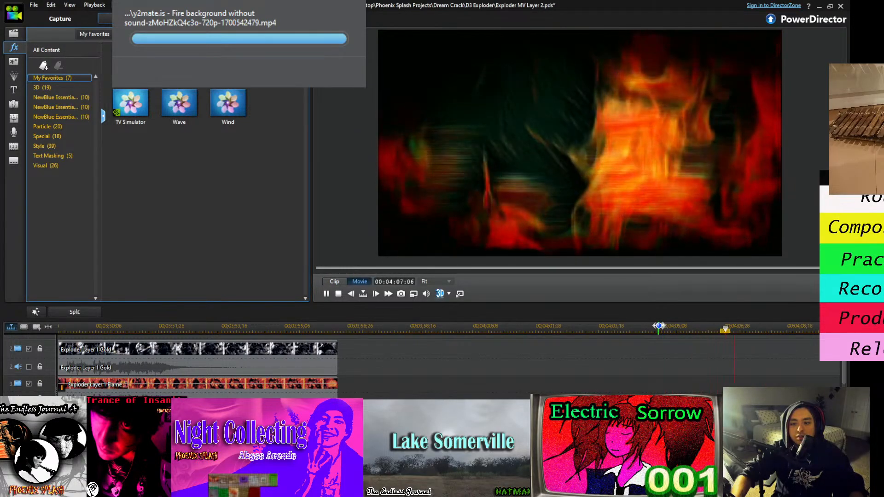
key(space)
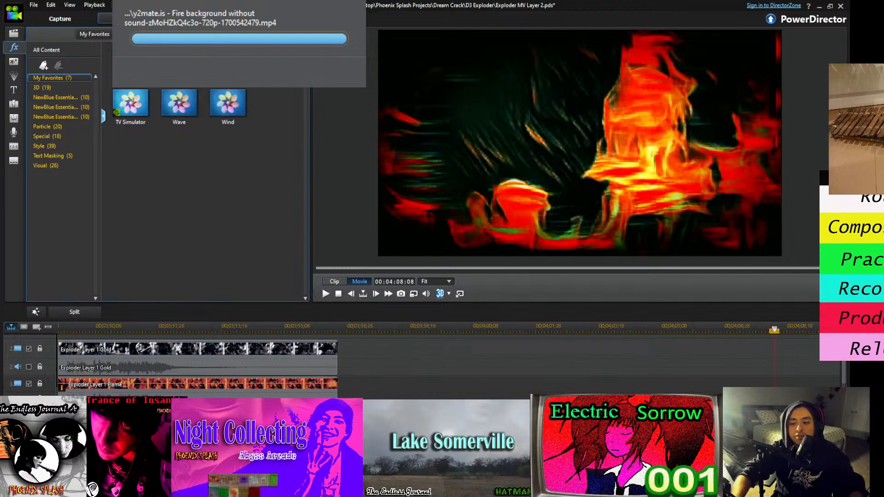
click(579, 143)
click(360, 282)
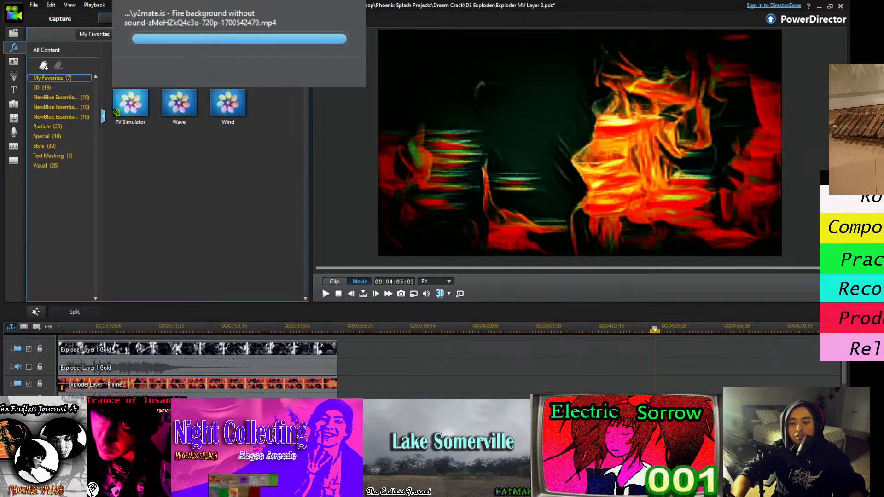
Move the separated last Scene 0001 clip back to overlap the preceding clip with a crossfade, and play the sequence
scroll(442, 362, right, 3)
click(580, 144)
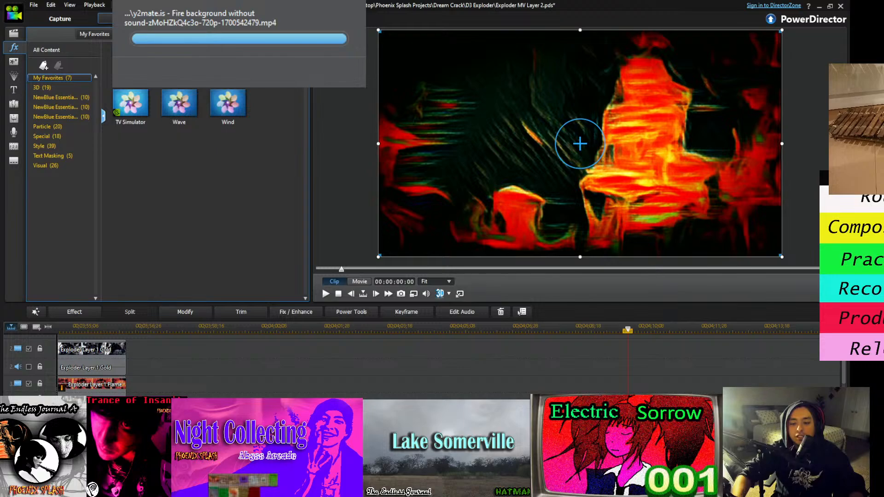
click(550, 326)
click(575, 326)
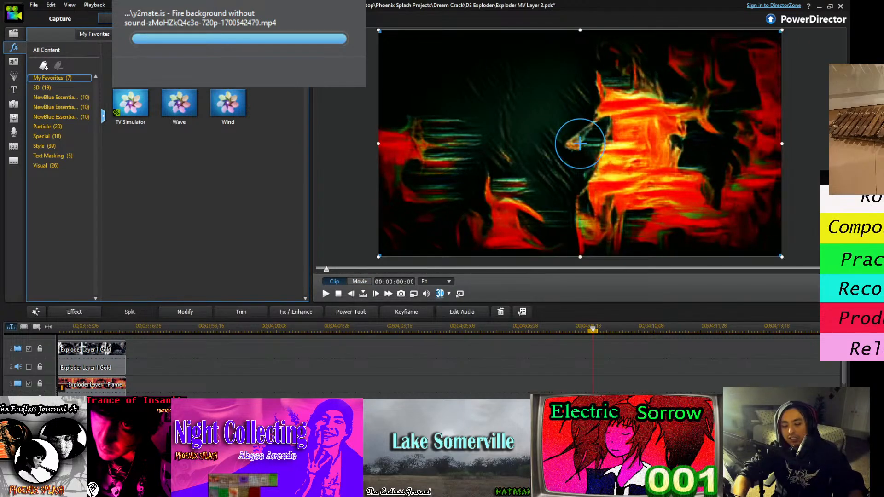
key(space)
key(space)
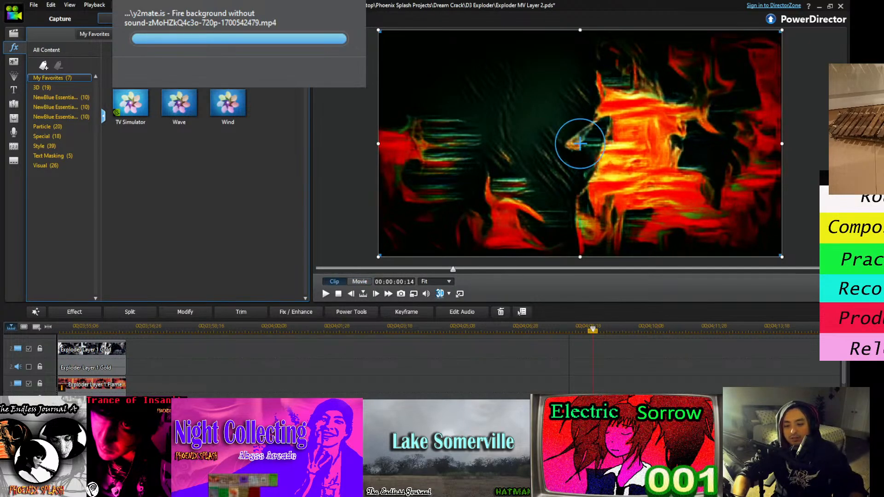
click(591, 389)
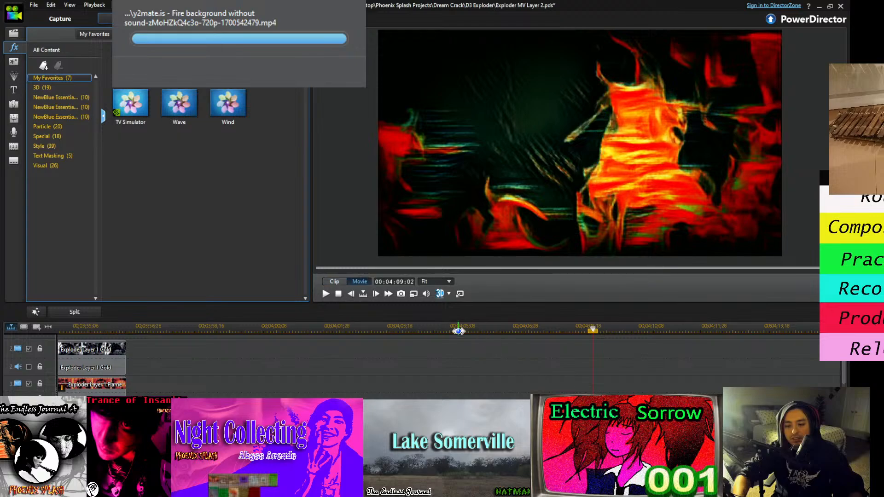
click(458, 330)
key(space)
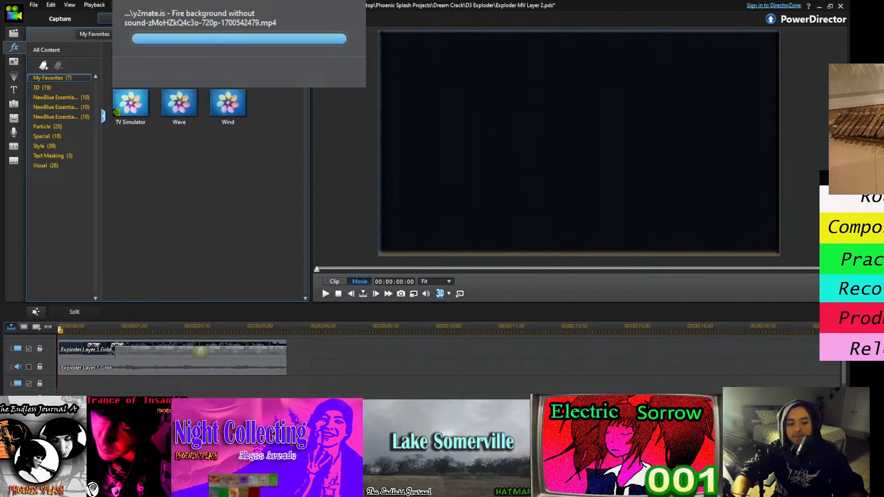
Select the crossfaded Scene 0001 clips and place a copy of the group directly after them at 00:04:10:07
scroll(450, 364, right, 20)
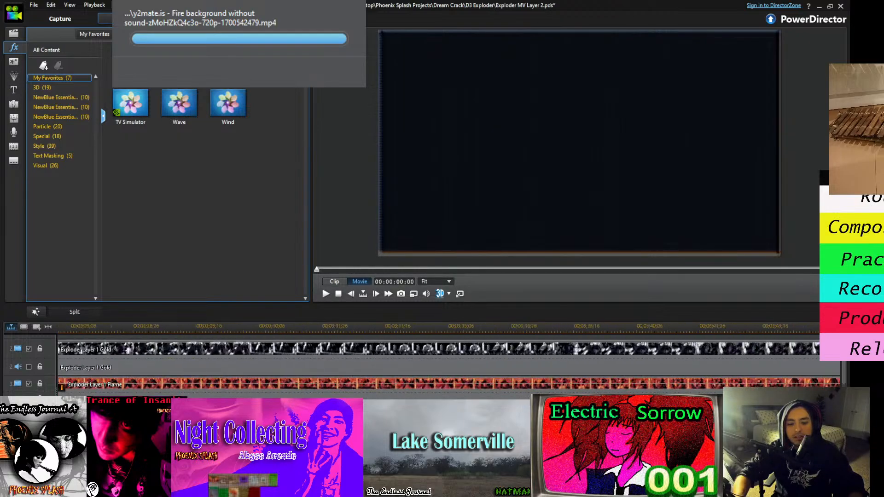
scroll(449, 364, right, 2)
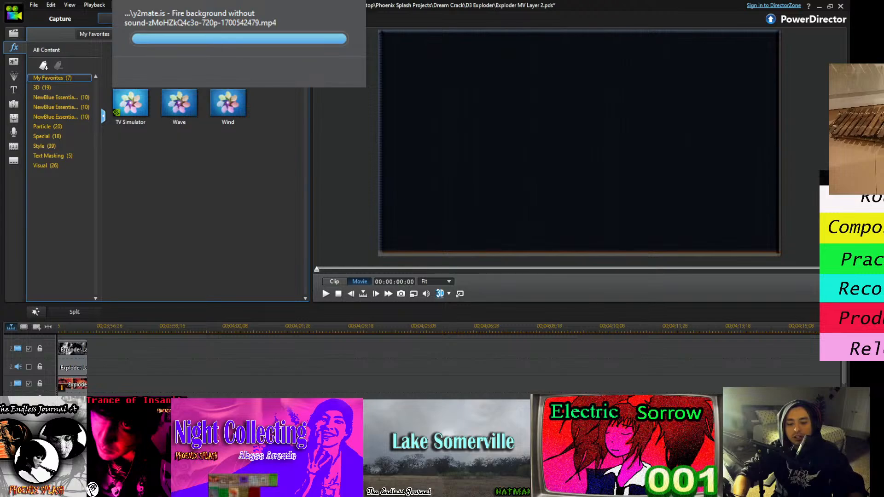
click(410, 421)
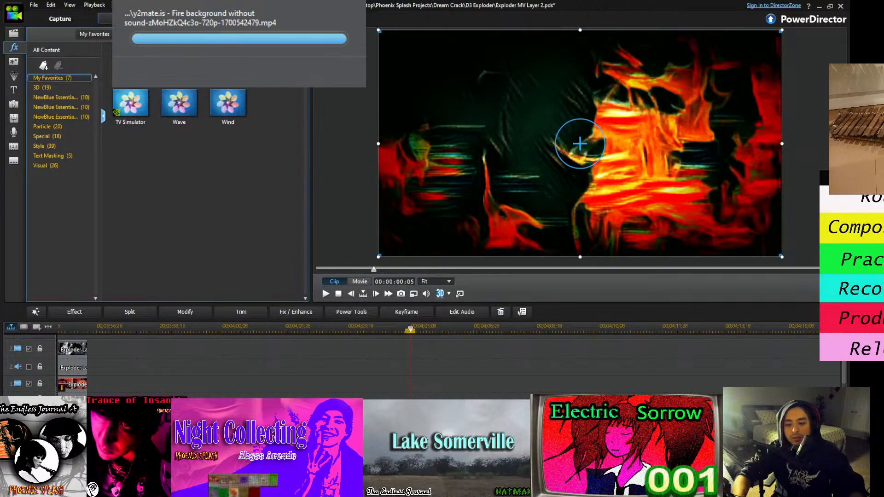
key(Delete)
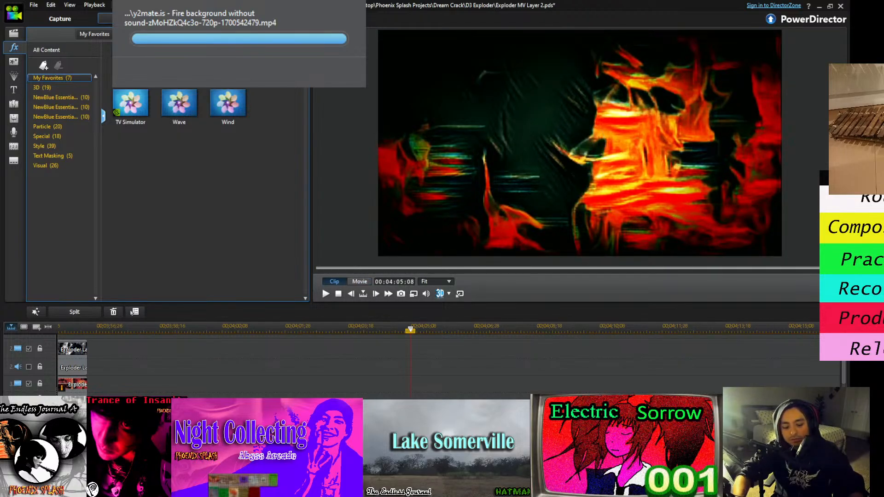
click(608, 323)
click(604, 323)
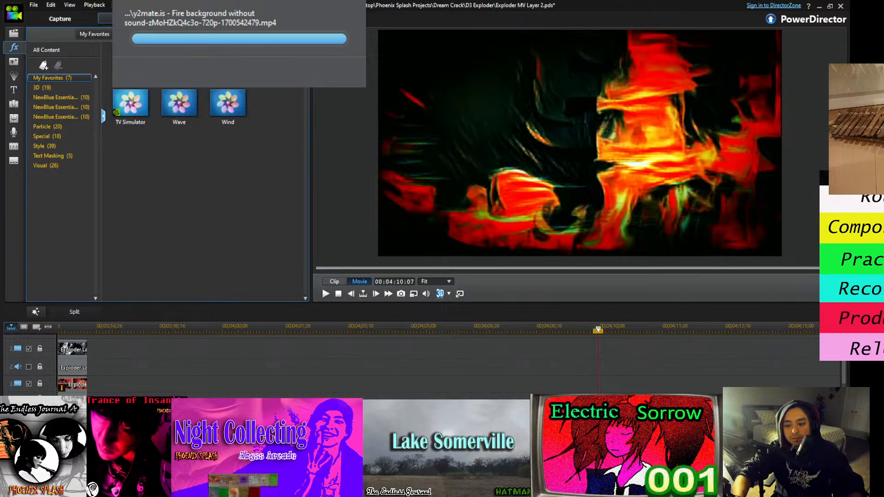
scroll(757, 380, up, 2)
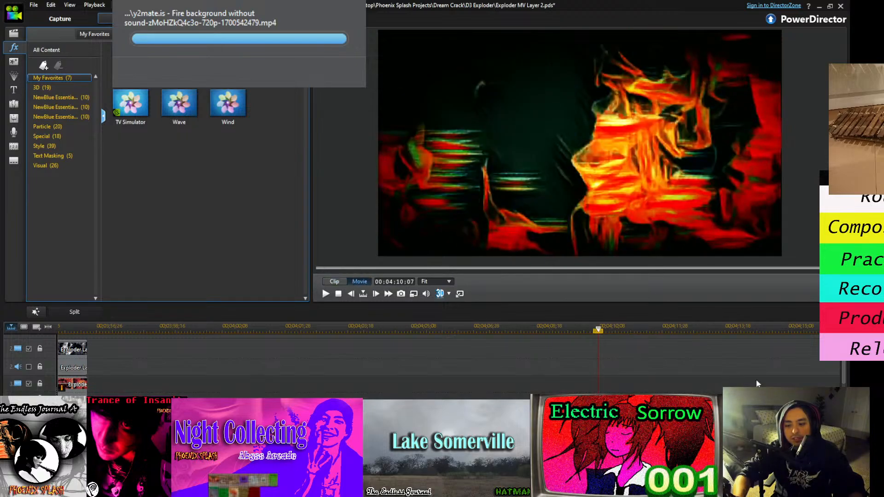
Play the join at 00:04:10:07 and check the start of each Scene 0001 clip in the extended sequence
scroll(745, 370, down, 2)
key(space)
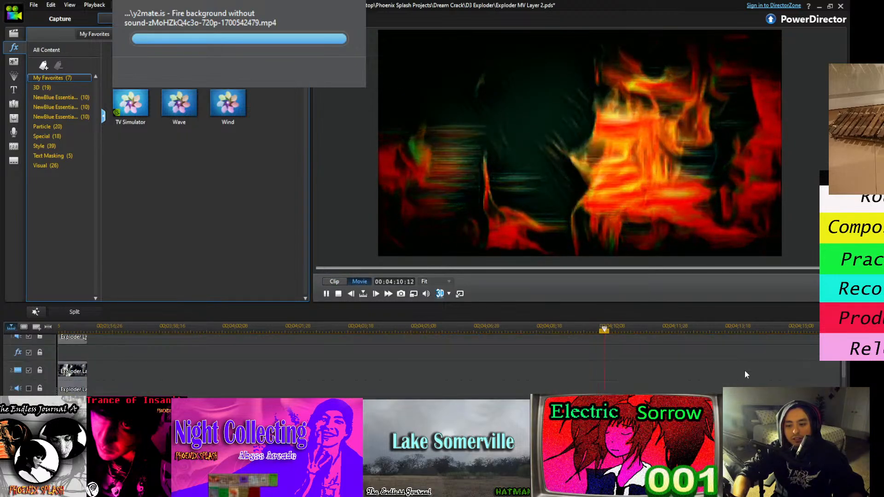
key(space)
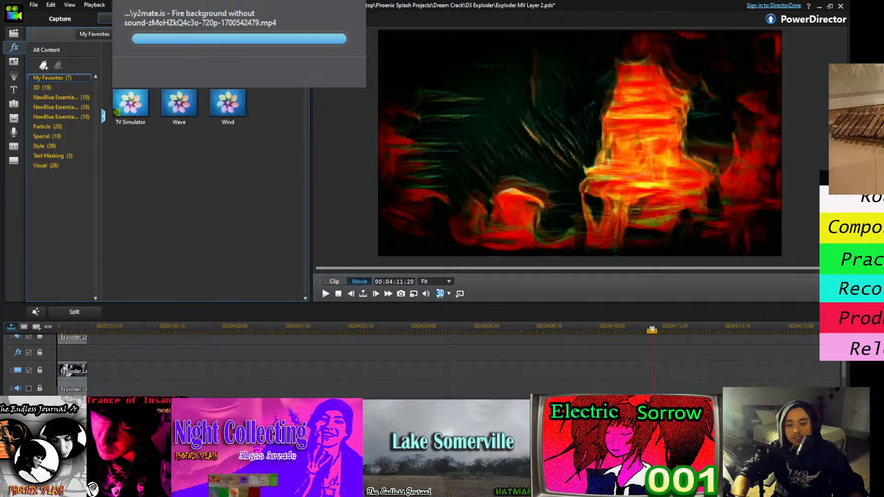
click(645, 409)
click(501, 409)
click(565, 409)
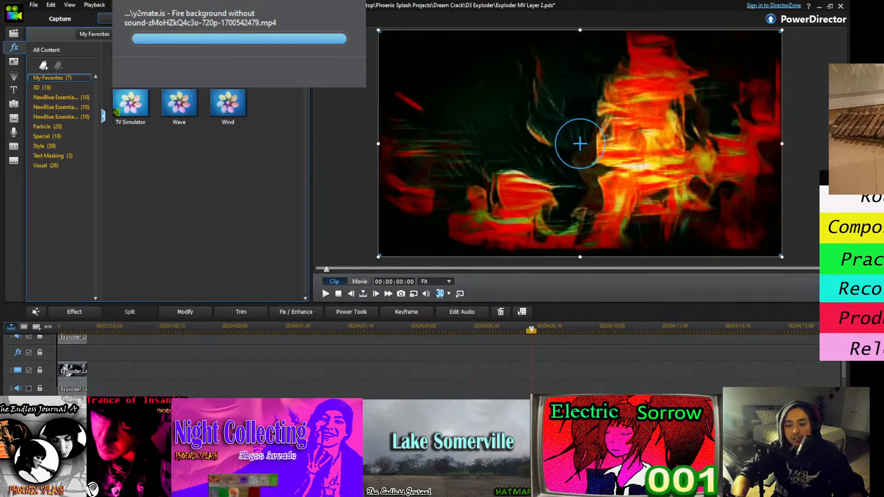
click(631, 409)
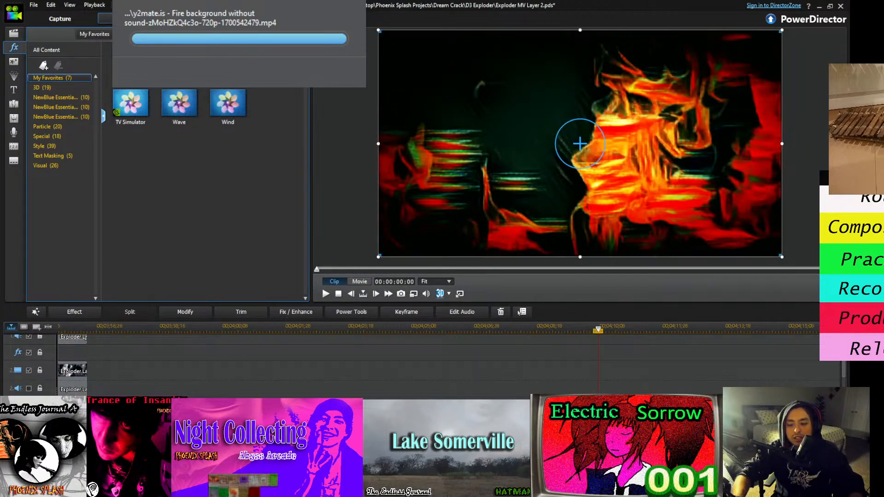
click(699, 409)
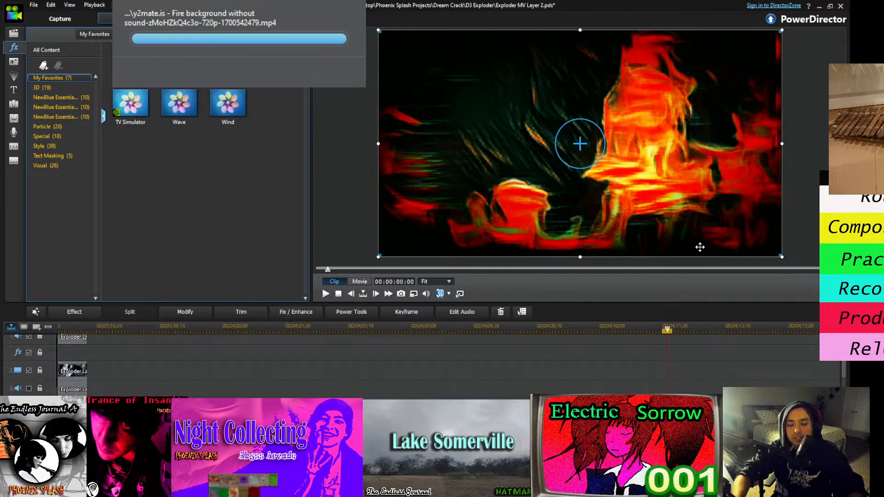
click(725, 330)
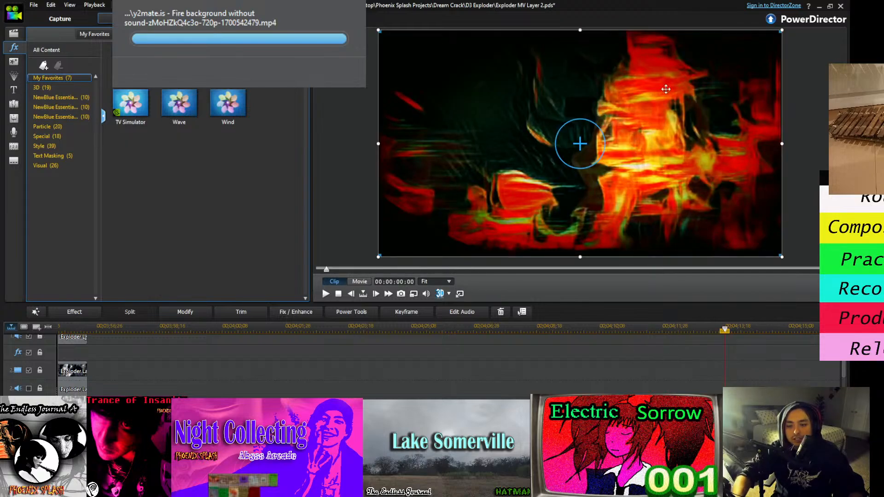
Play the cut from Scene 0002 into the first Scene 0001 clip, starting at 00:04:05:01
click(402, 325)
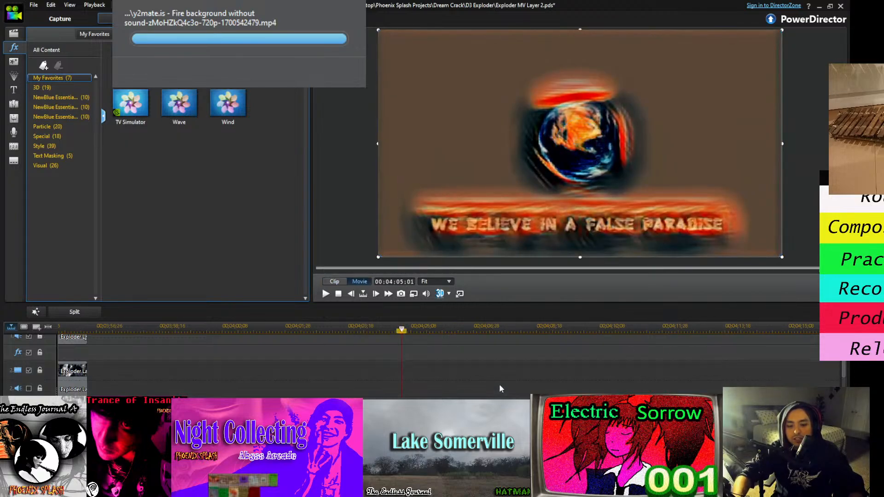
key(space)
key(space)
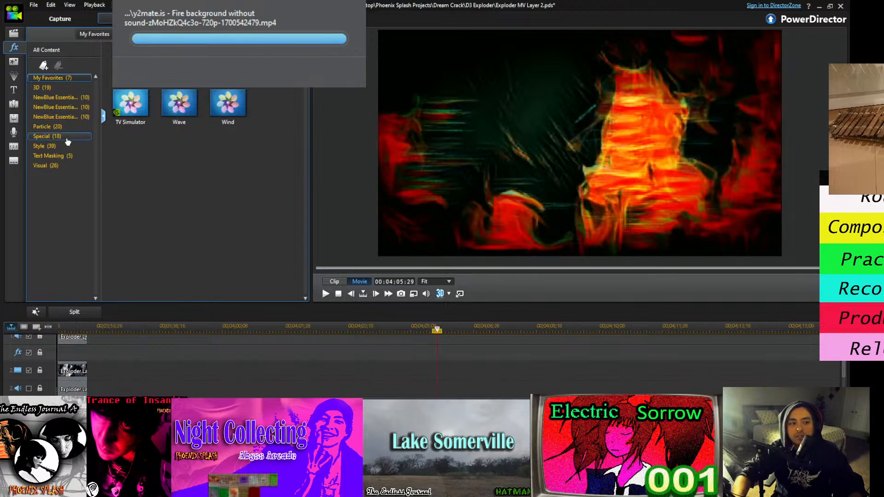
Play the cut into the first Scene 0001 clip and try the Fade transition at the start of that clip
click(13, 106)
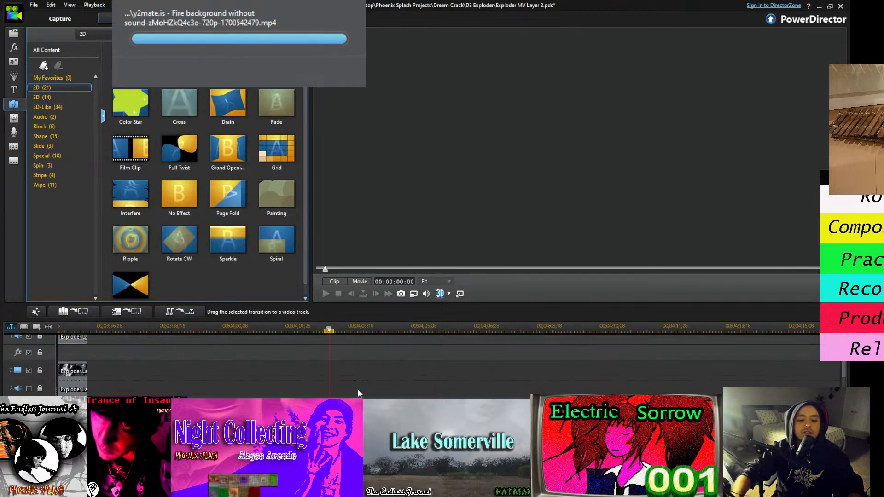
click(356, 388)
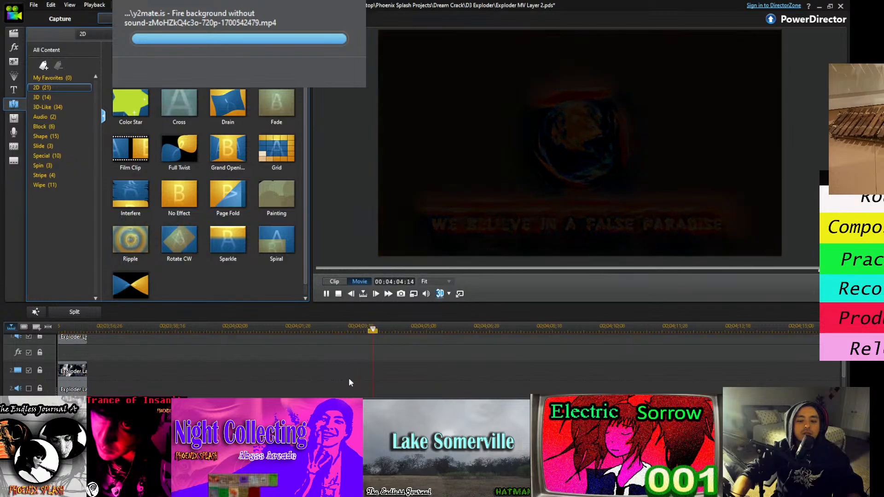
key(space)
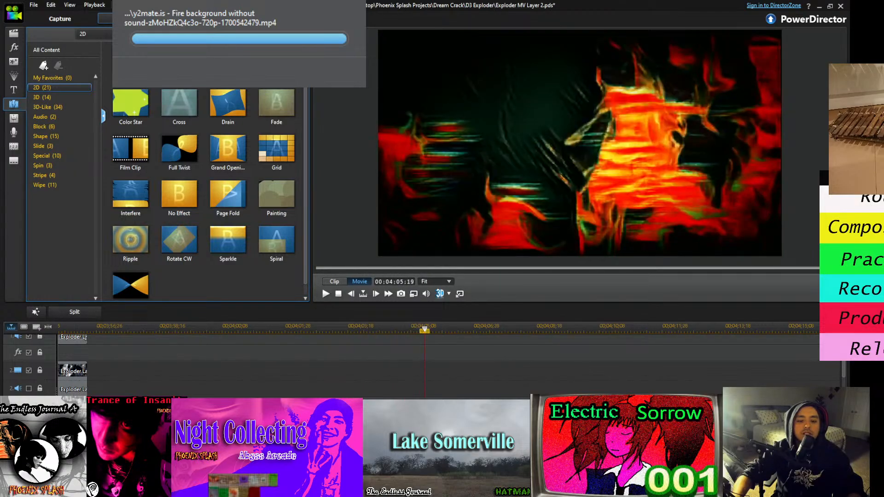
click(411, 389)
drag(276, 102, 318, 200)
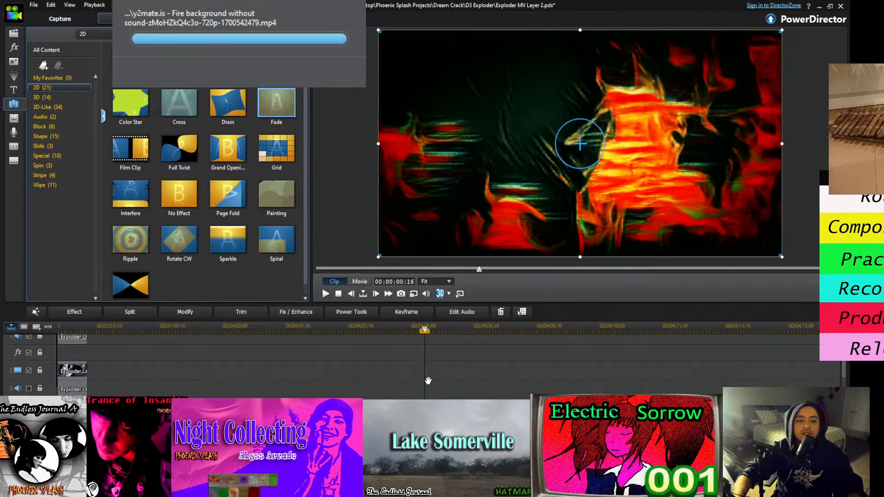
drag(401, 361, 401, 361)
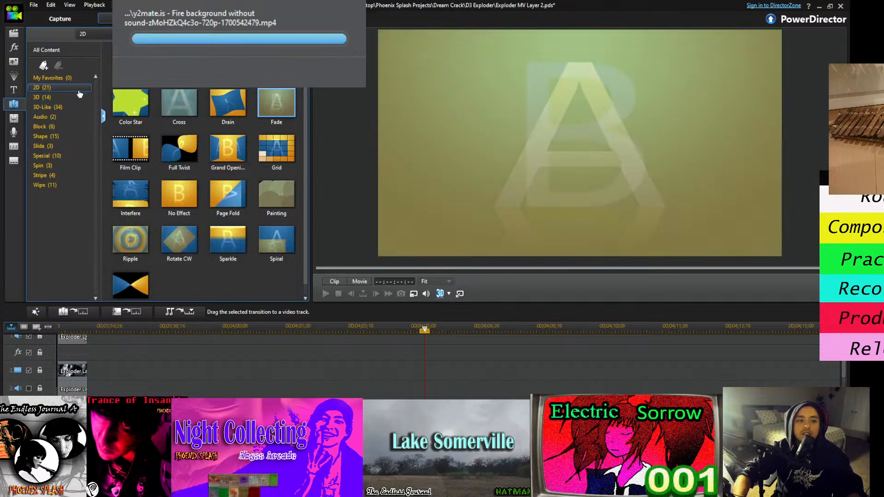
Look through all available effects and transitions for one that suits the start of the first Scene 0001 clip
key(F4)
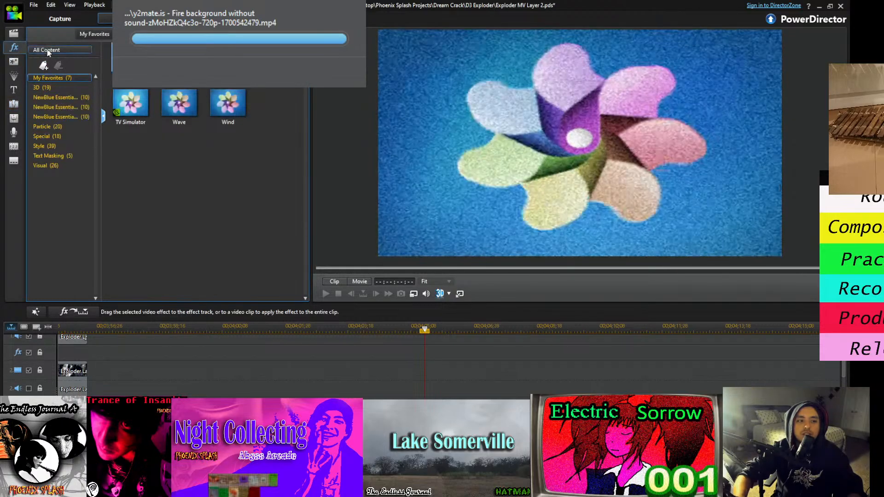
scroll(235, 184, up, 5)
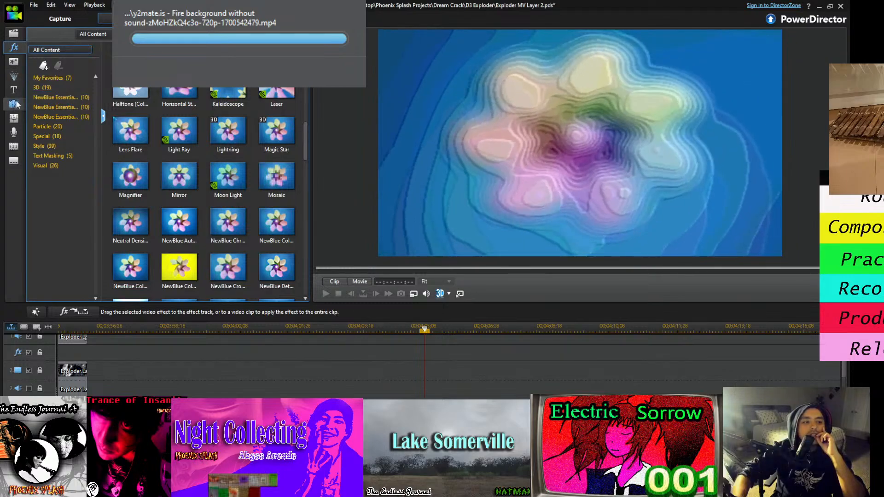
click(13, 104)
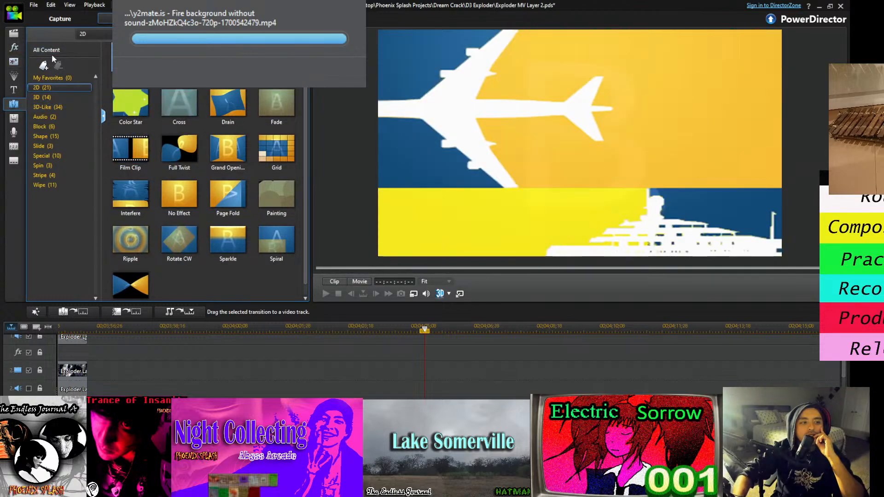
click(68, 50)
scroll(207, 238, down, 3)
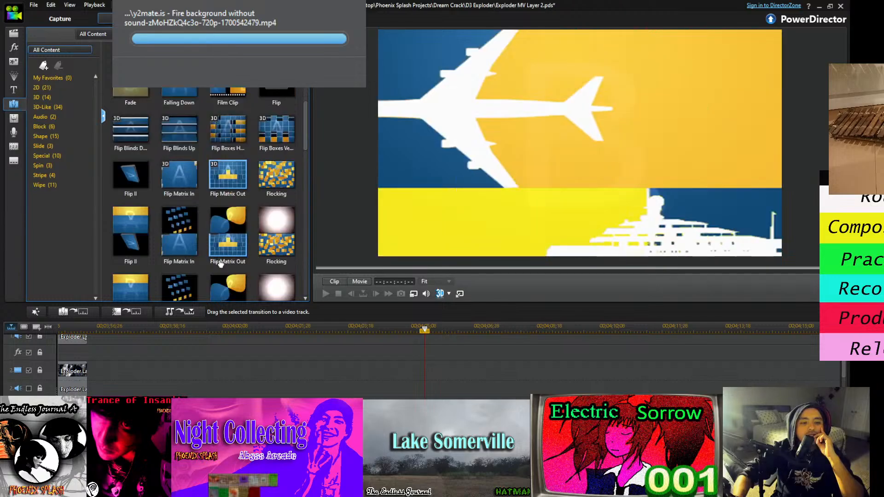
scroll(212, 249, down, 10)
scroll(223, 273, up, 10)
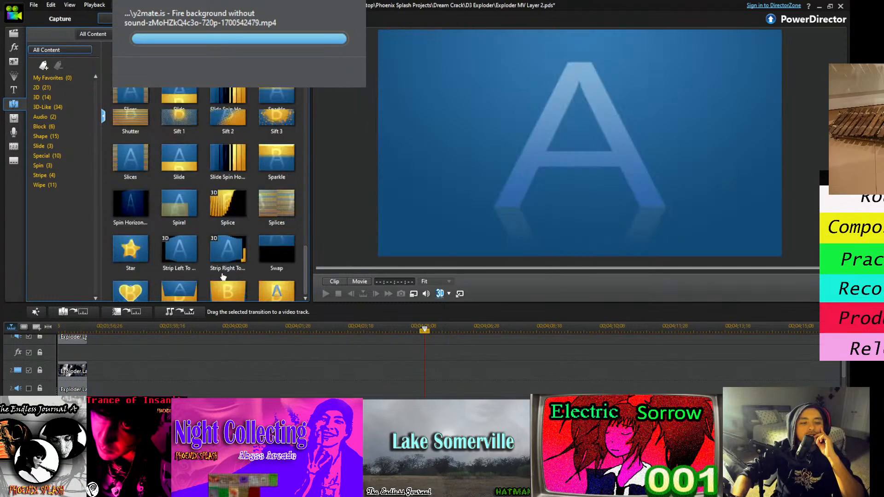
scroll(223, 276, down, 2)
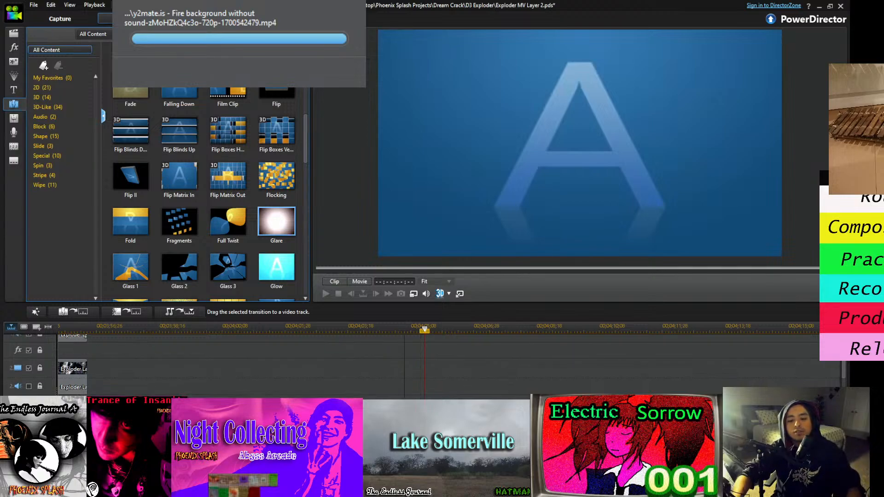
Try the Glare transition at the start of the first Scene 0001 clip and play the result
click(404, 328)
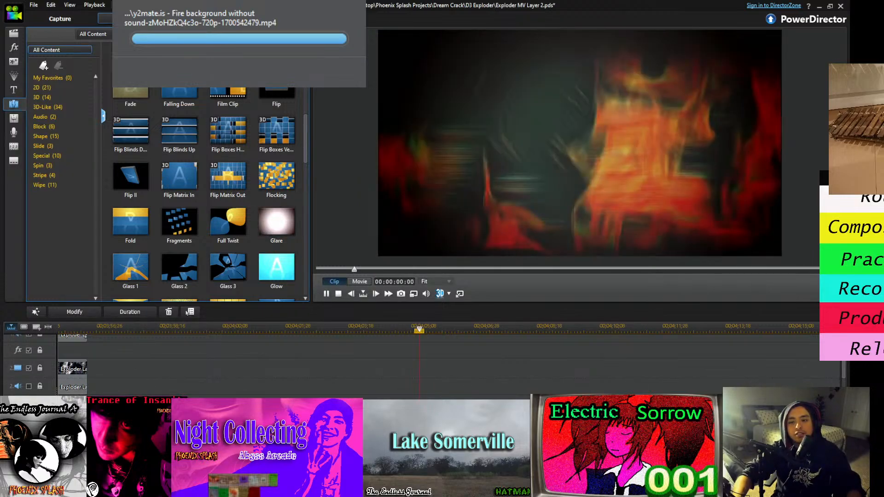
click(360, 282)
key(space)
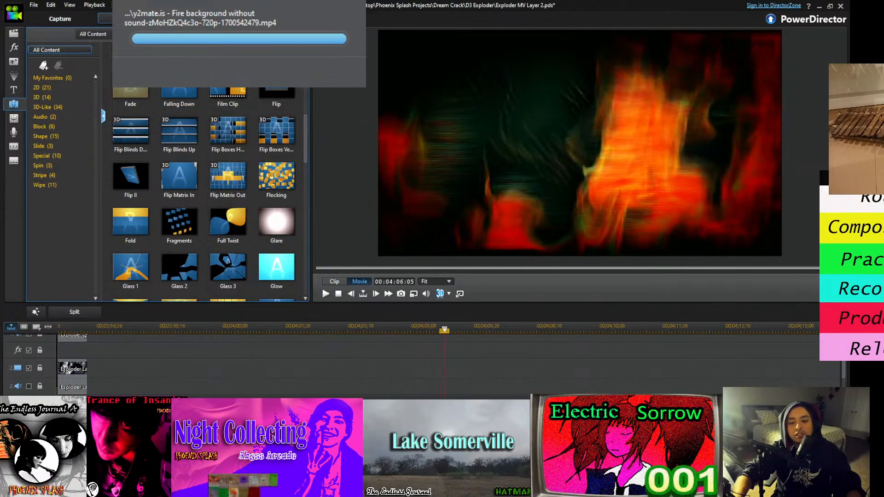
click(419, 412)
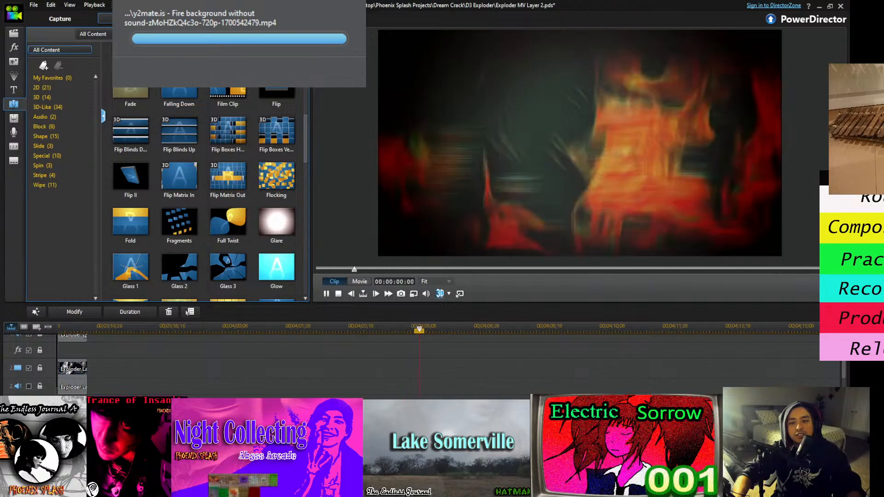
click(424, 395)
key(space)
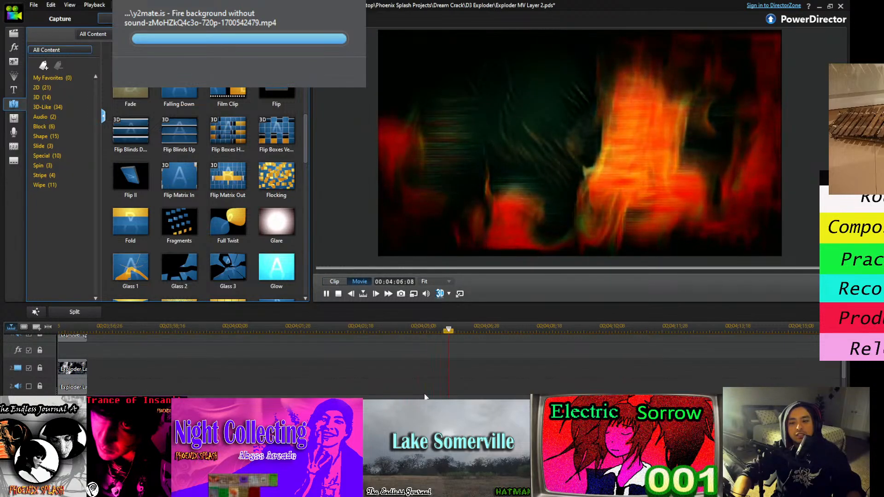
key(space)
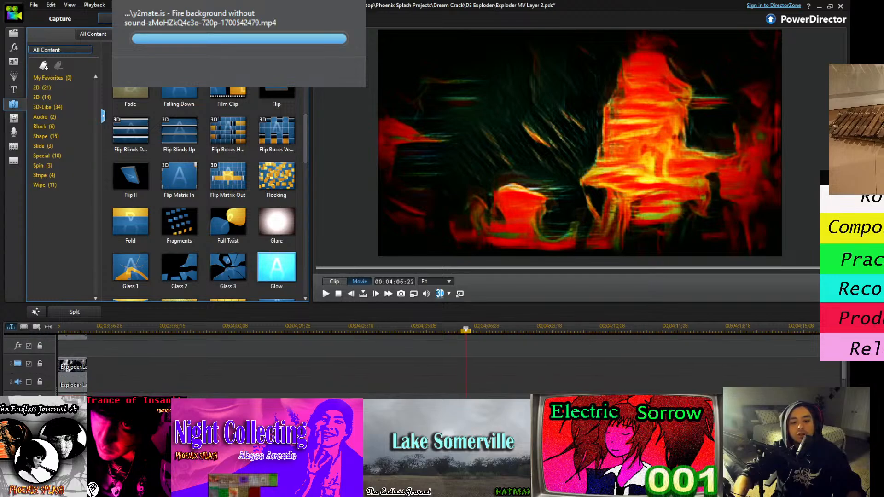
Apply the Glow transition to the start of the first Scene 0001 clip and play the cut from 00:04:03:21
scroll(434, 378, down, 1)
click(434, 396)
key(space)
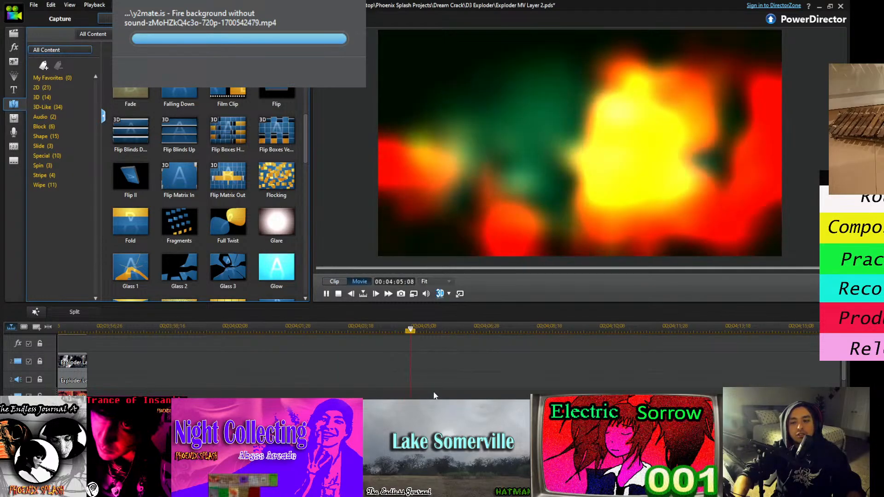
key(space)
click(351, 326)
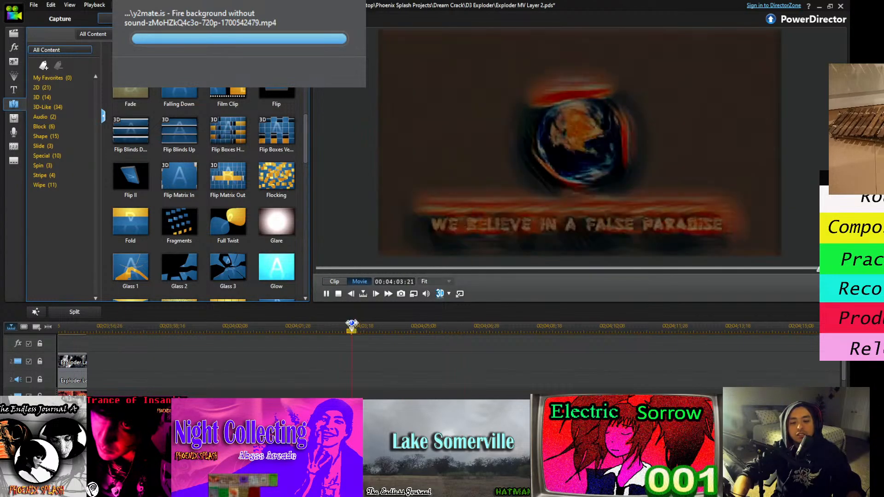
key(space)
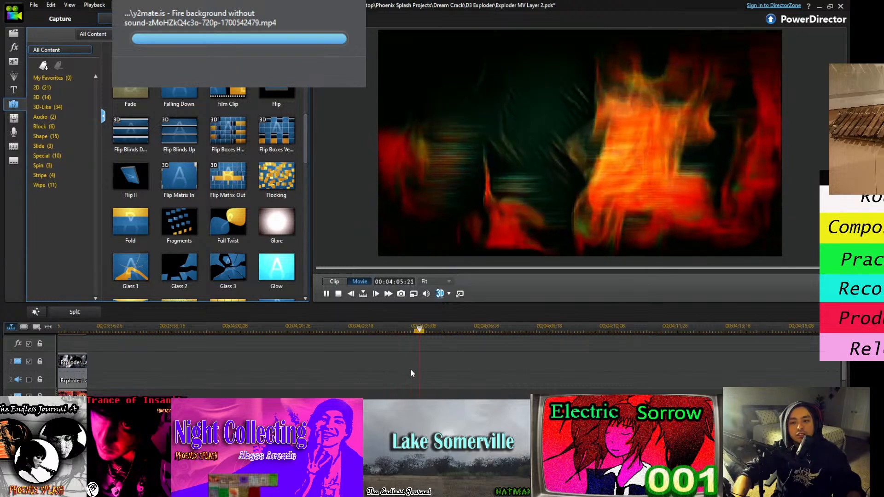
key(space)
Audition Fire.ogg, place it on audio track 5 starting with the first Scene 0001 clip, and play the sequence
scroll(488, 370, down, 3)
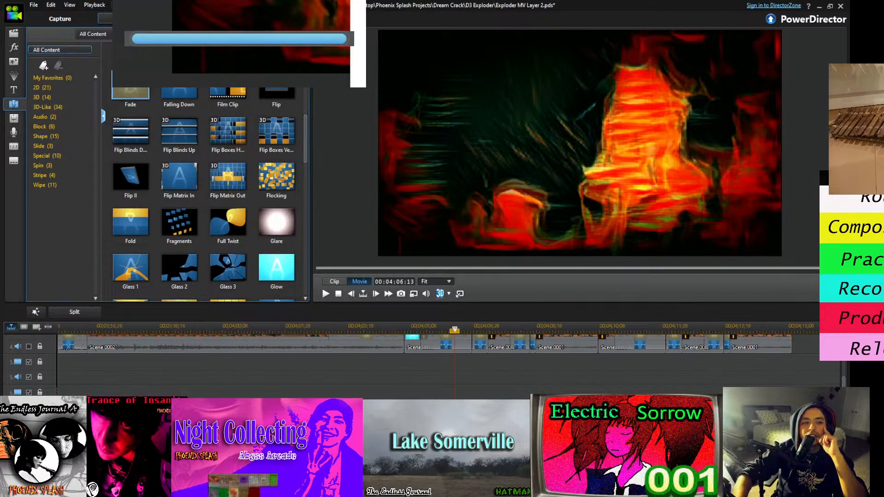
click(14, 35)
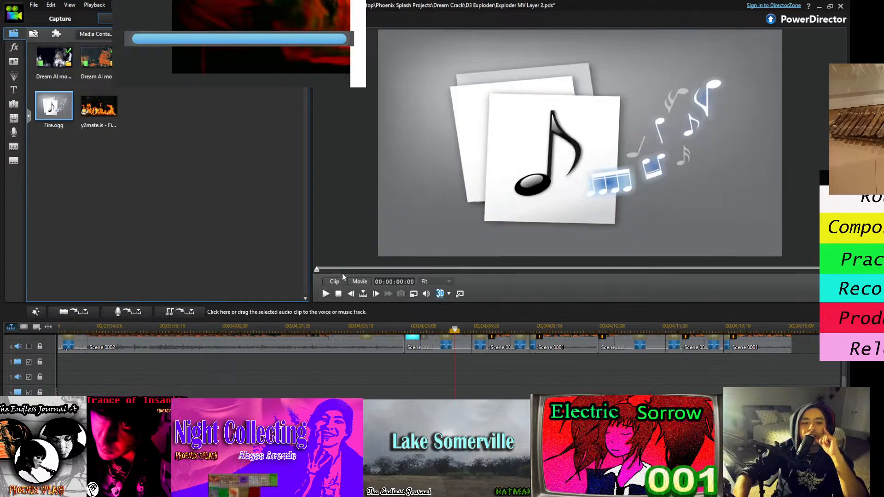
click(327, 295)
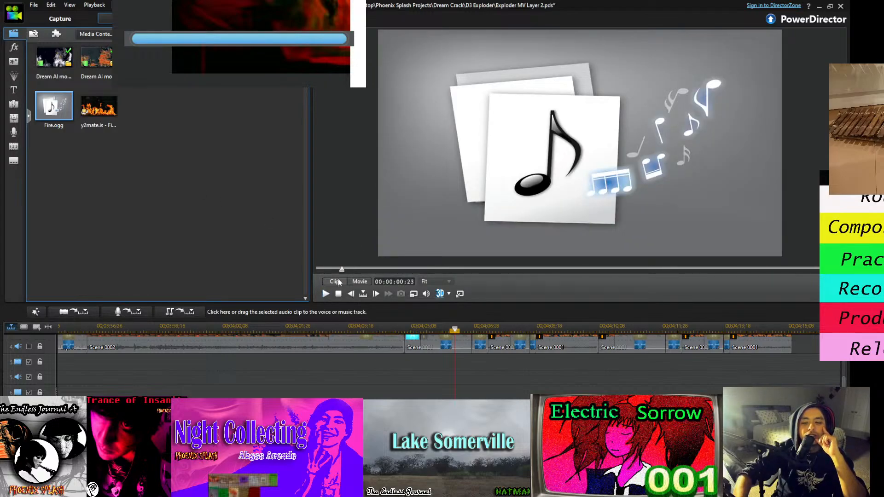
drag(63, 108, 405, 381)
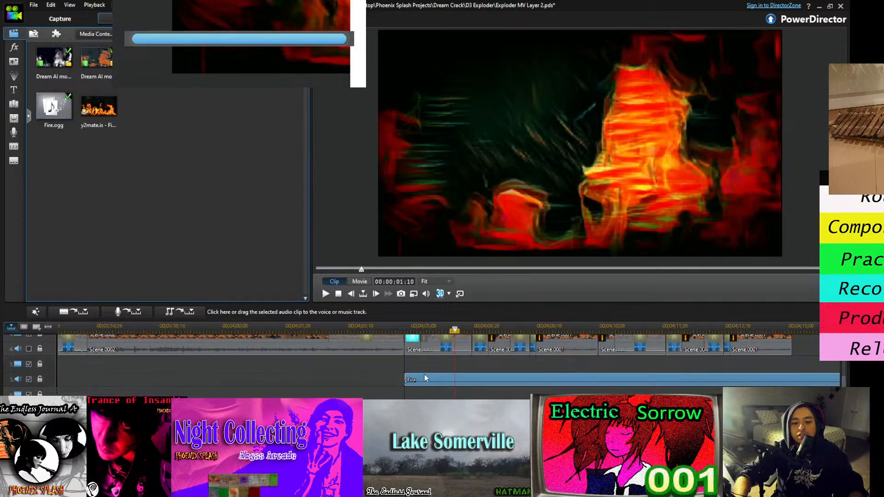
key(space)
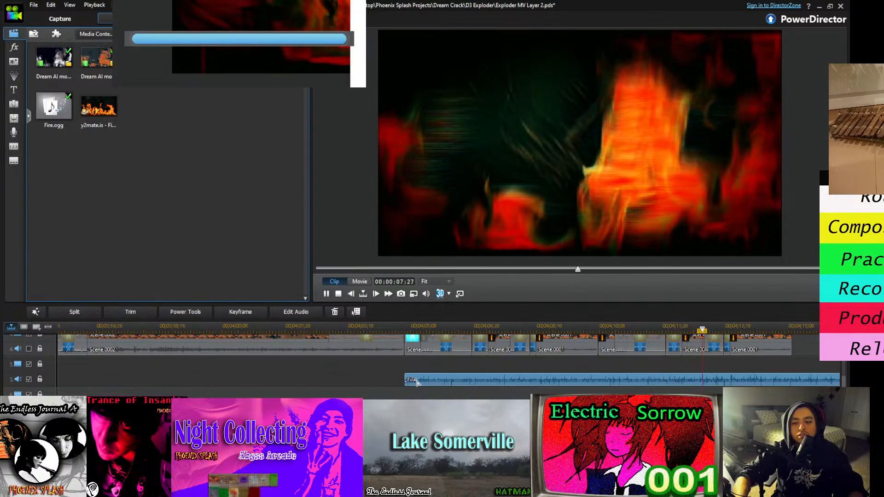
key(space)
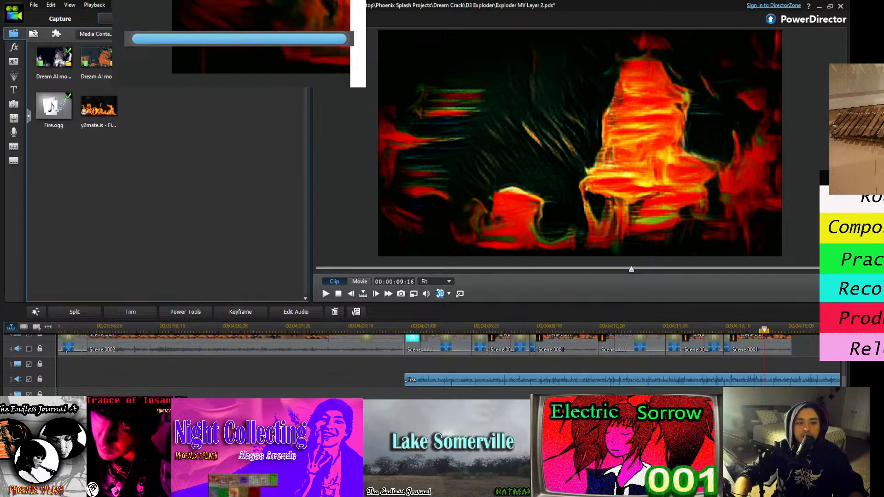
Fade in the volume at the start of the Fire audio clip and play the ending
click(414, 328)
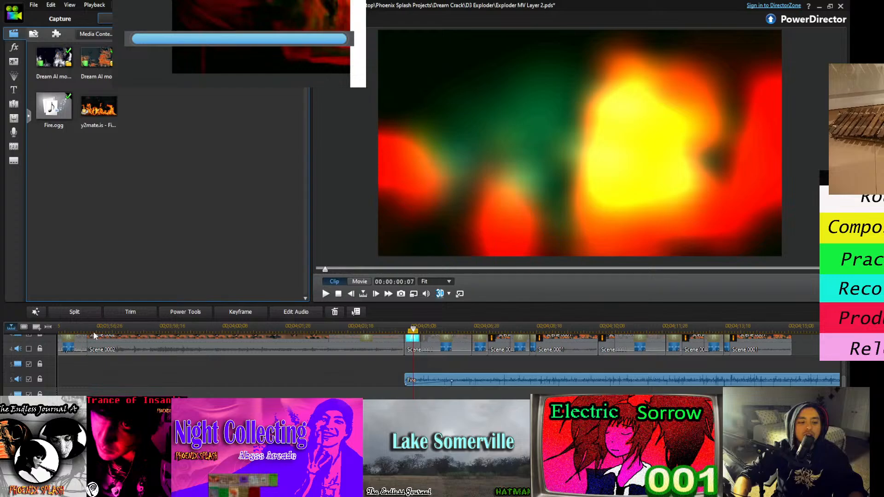
click(231, 376)
key(space)
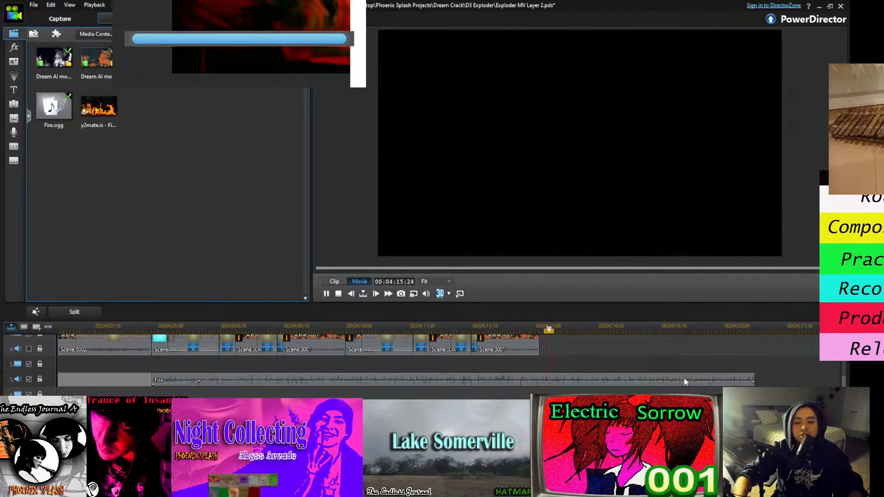
Trim the Fire audio clip to end with the last Scene 0001 clip at 00:04:15:11, and play the flame sequence
click(707, 378)
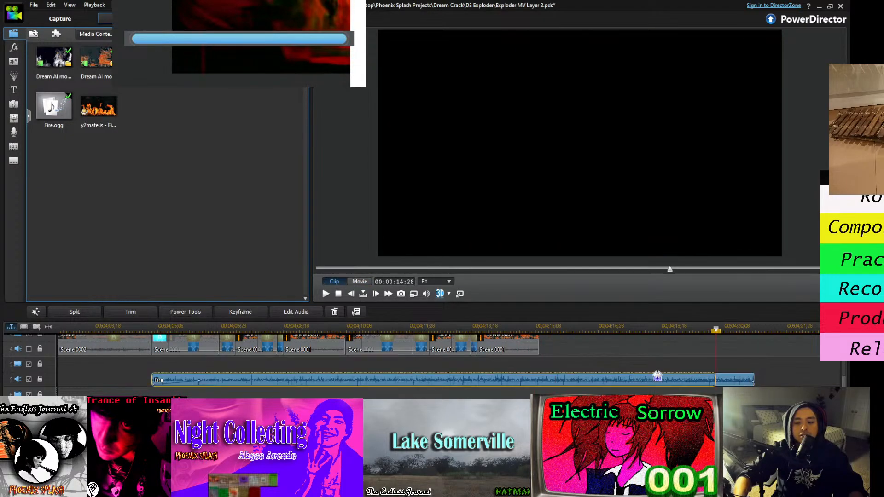
click(540, 374)
drag(539, 373, 540, 372)
click(588, 361)
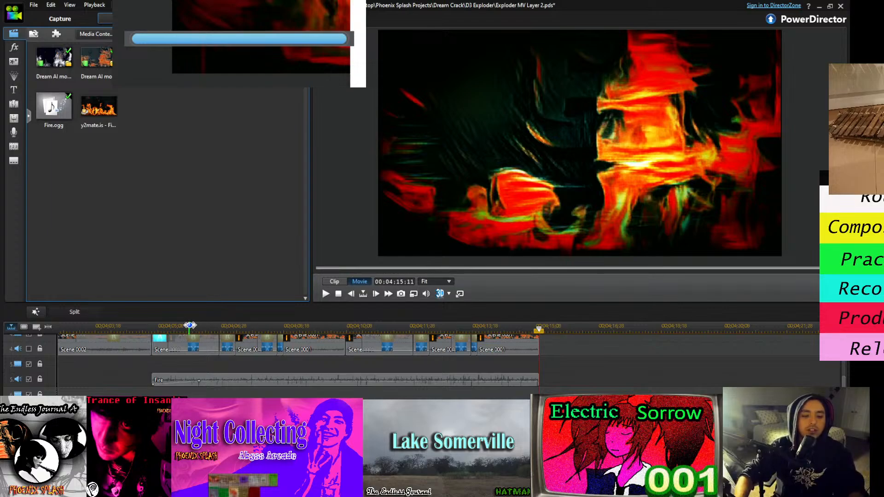
click(173, 327)
key(space)
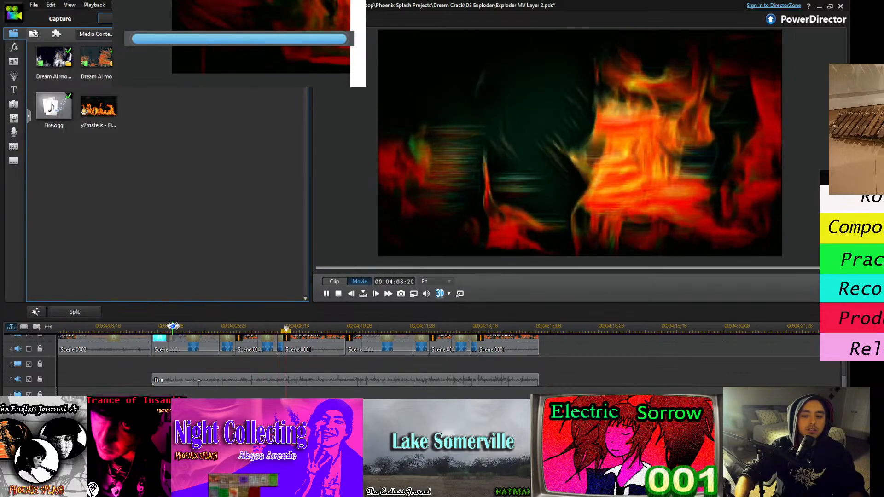
key(space)
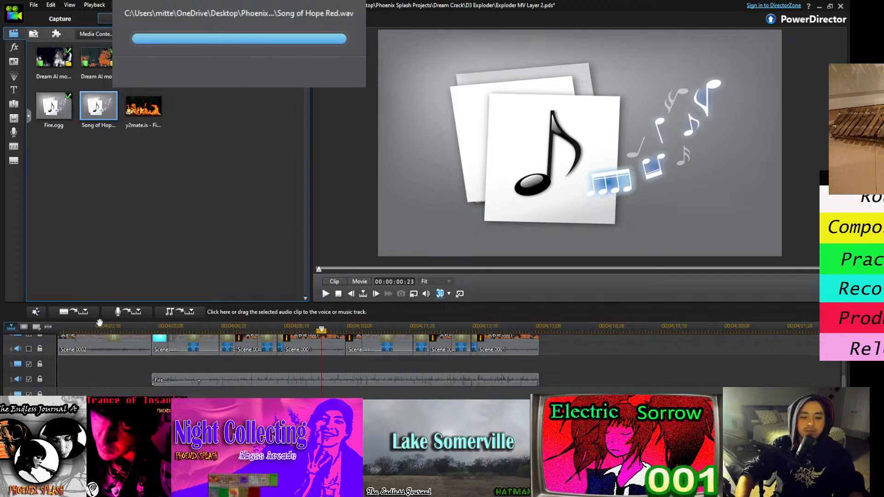
Delete the Fire audio clip from track 5 and play the flame sequence from 00:04:05:01
click(166, 383)
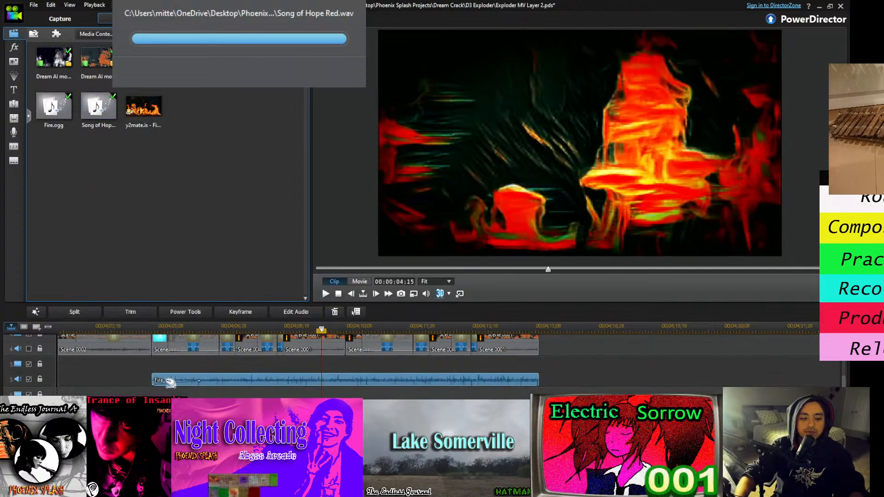
key(Delete)
click(149, 328)
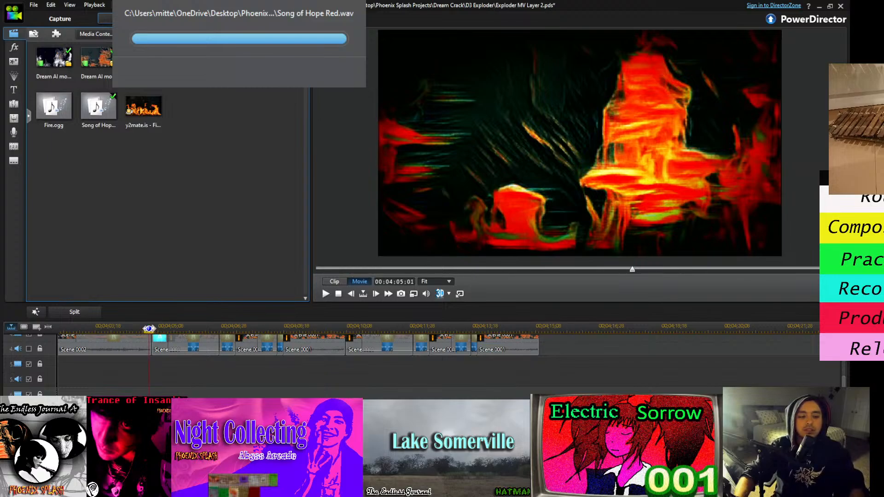
key(space)
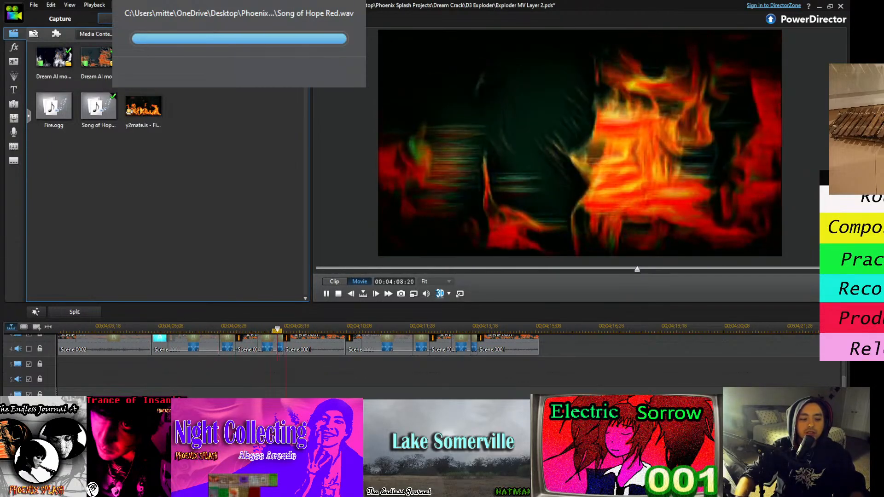
scroll(171, 377, down, 2)
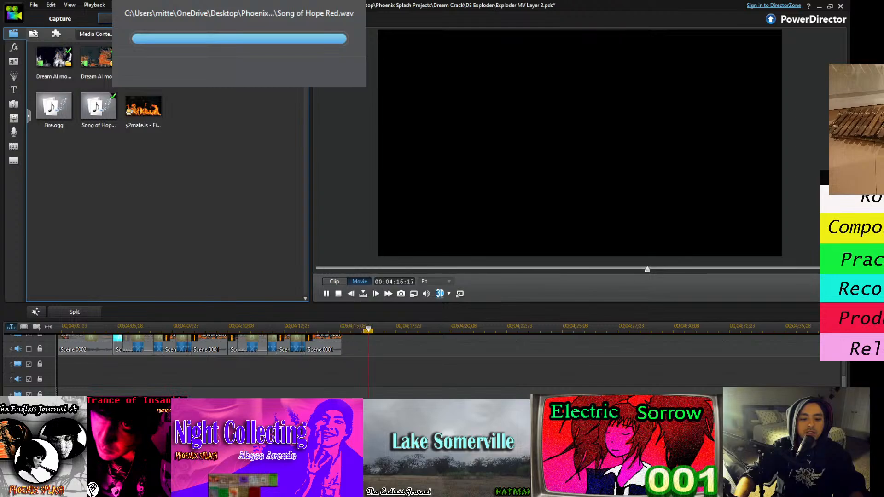
Play the flame sequence from about 00:04:05 through the end of the Song of Hope Red audio clip
key(space)
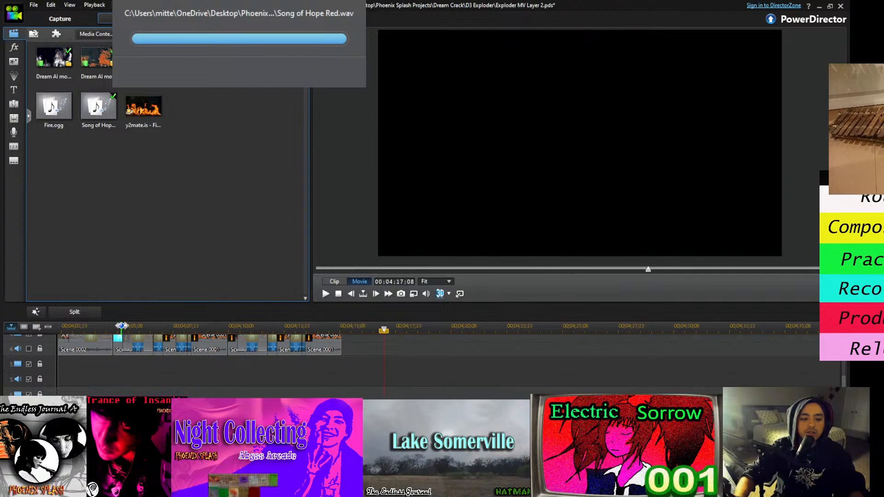
click(122, 326)
key(space)
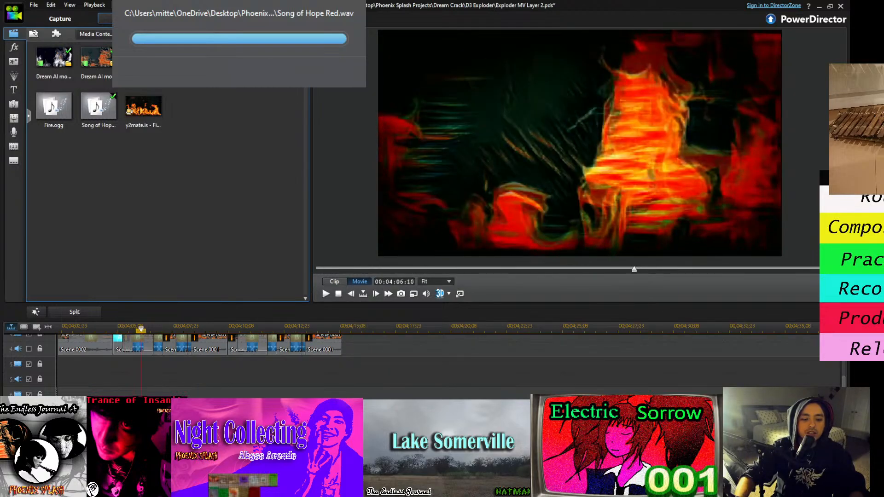
click(134, 343)
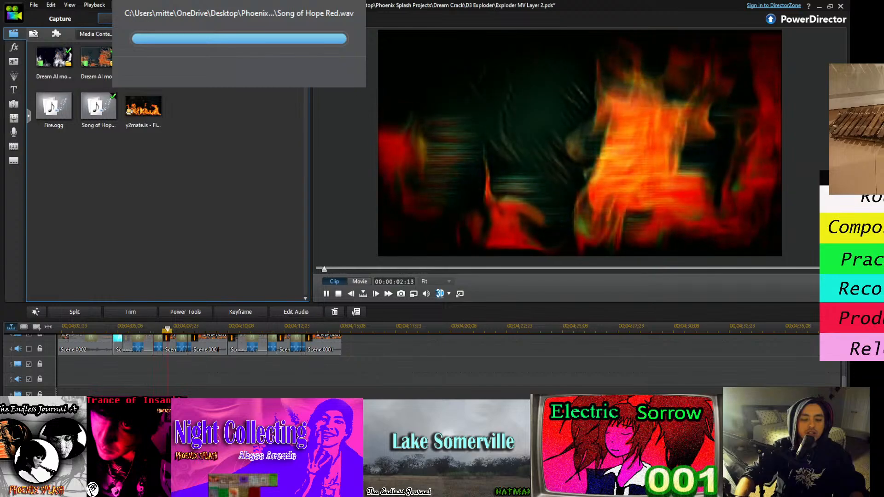
scroll(207, 343, down, 2)
scroll(239, 375, down, 1)
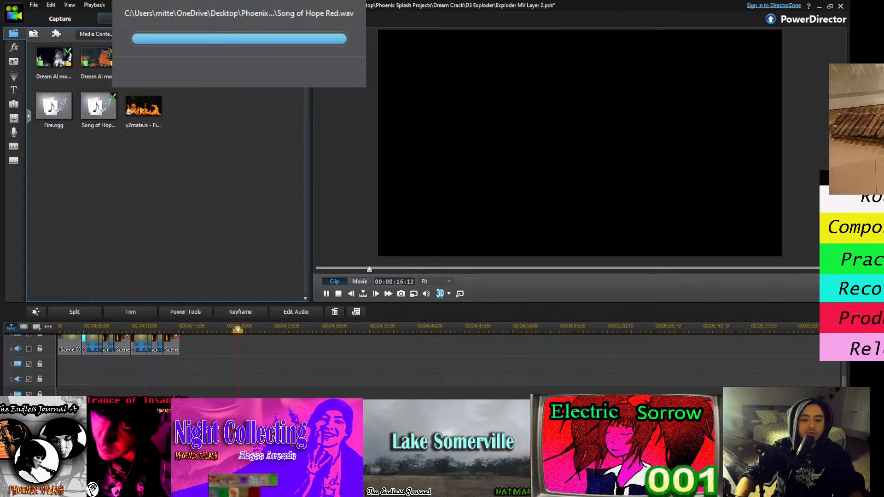
key(space)
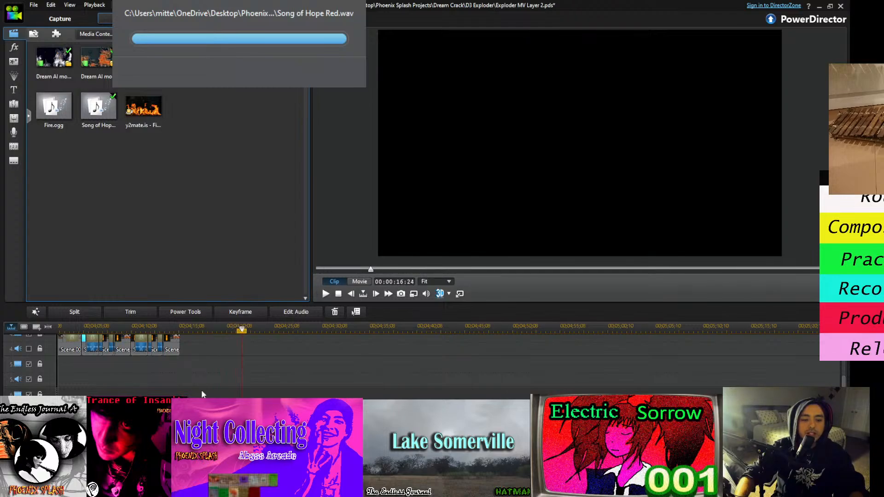
Append two overlapping copies of the last Scene 0001 flame clip to the end of track 4
click(87, 314)
click(86, 373)
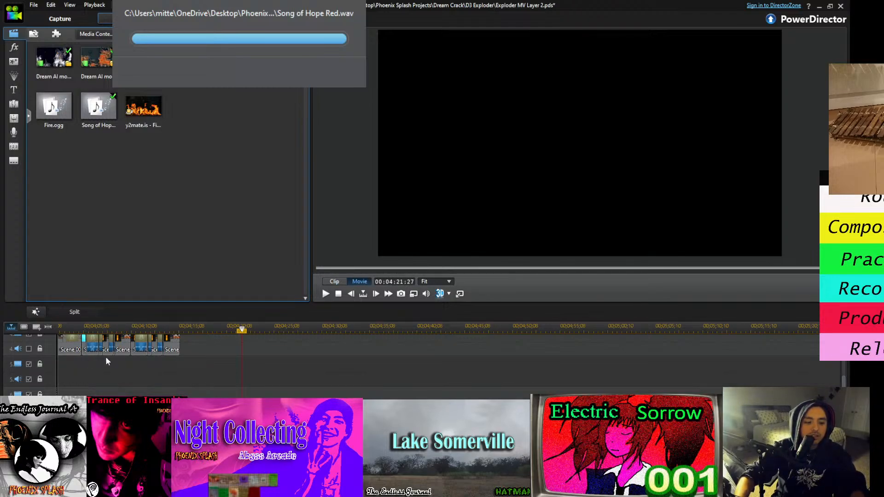
click(178, 352)
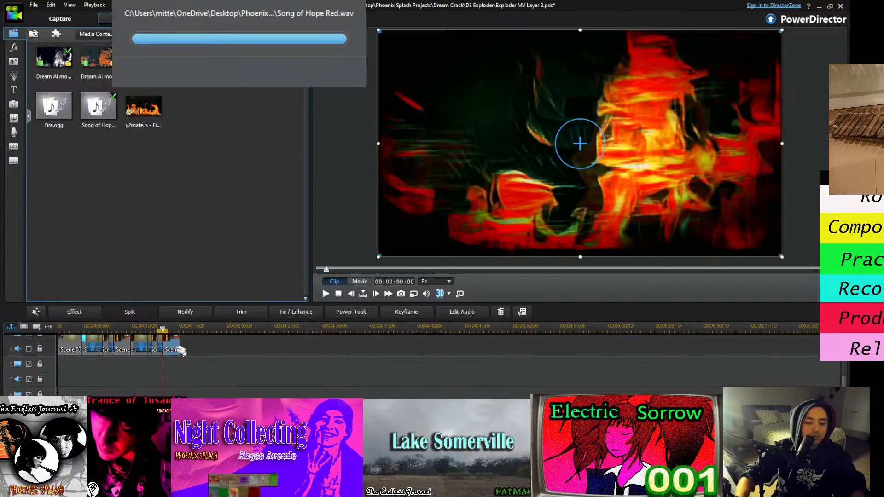
click(211, 369)
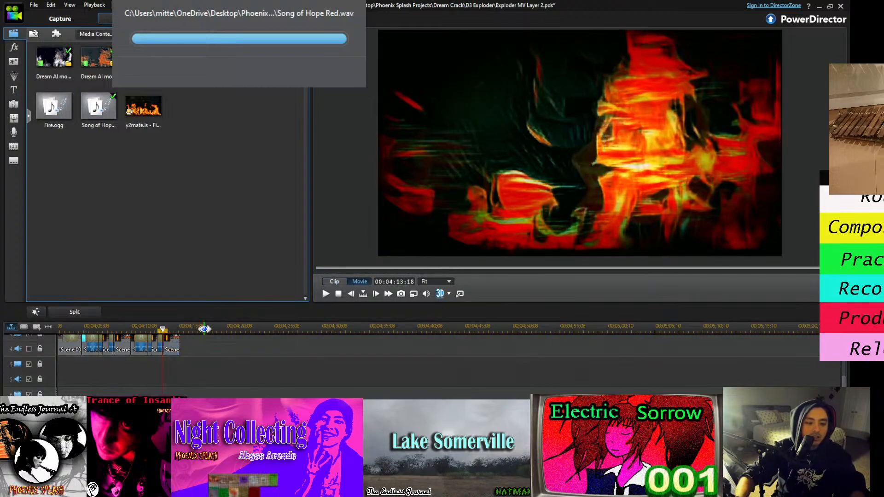
key(ctrl+v)
drag(187, 348, 178, 350)
key(Delete)
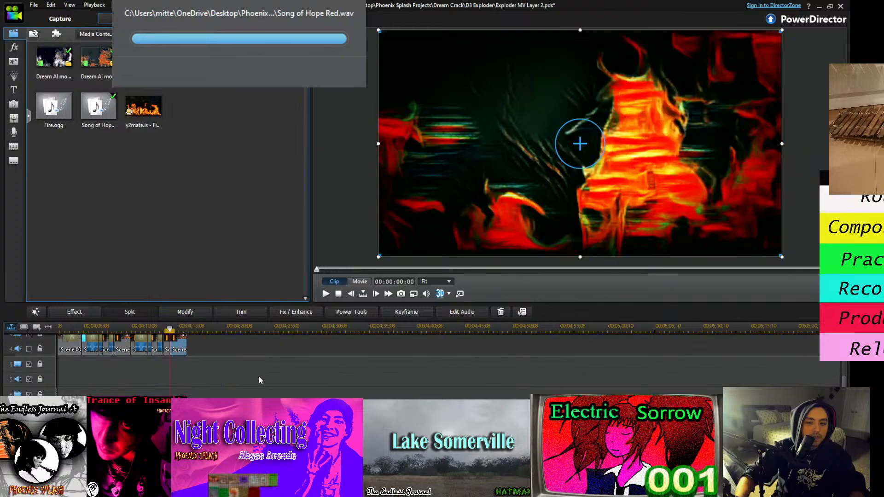
key(ctrl+v)
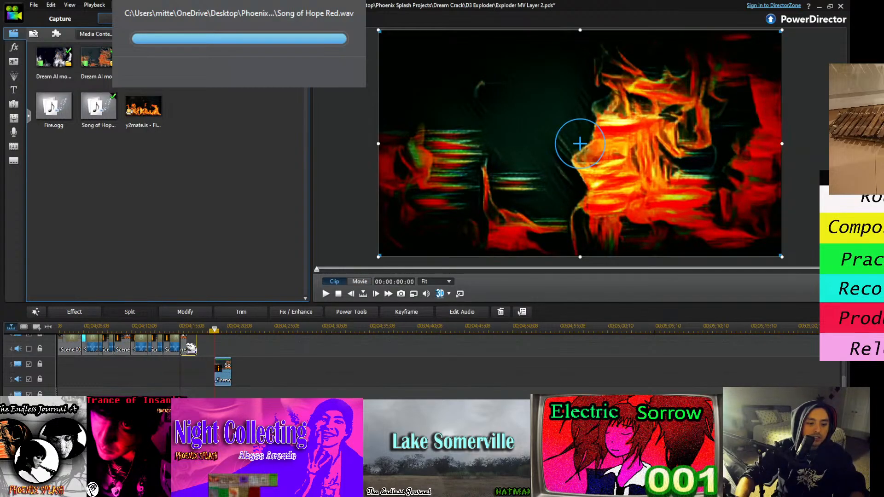
drag(190, 349, 188, 349)
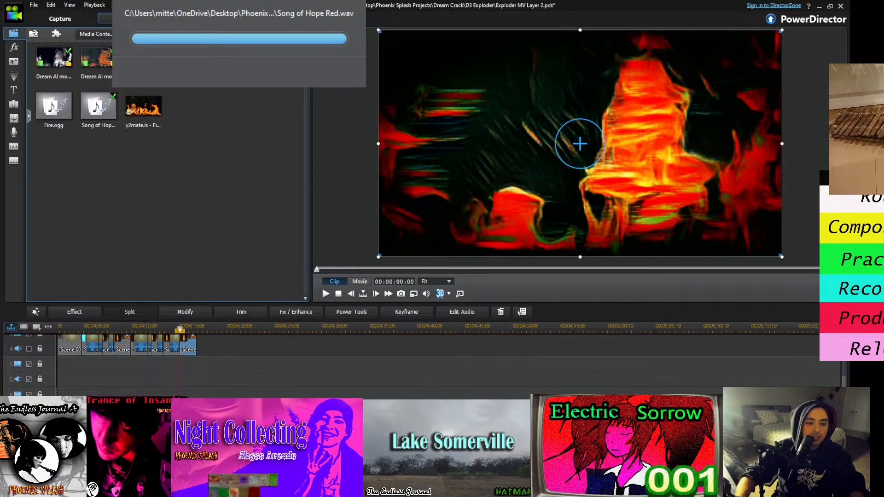
click(223, 373)
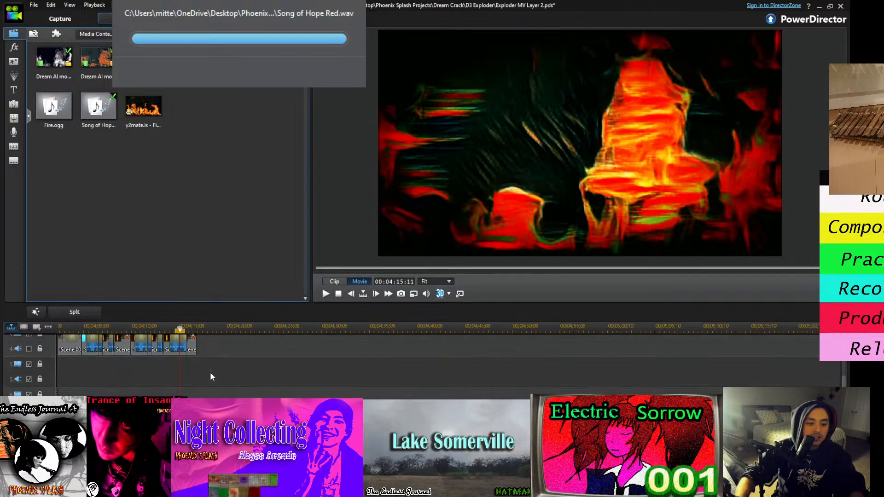
Append more copies of the Scene 0001 clip on track 4 until about 00:04:21, and play the extended flame sequence
key(ctrl+z)
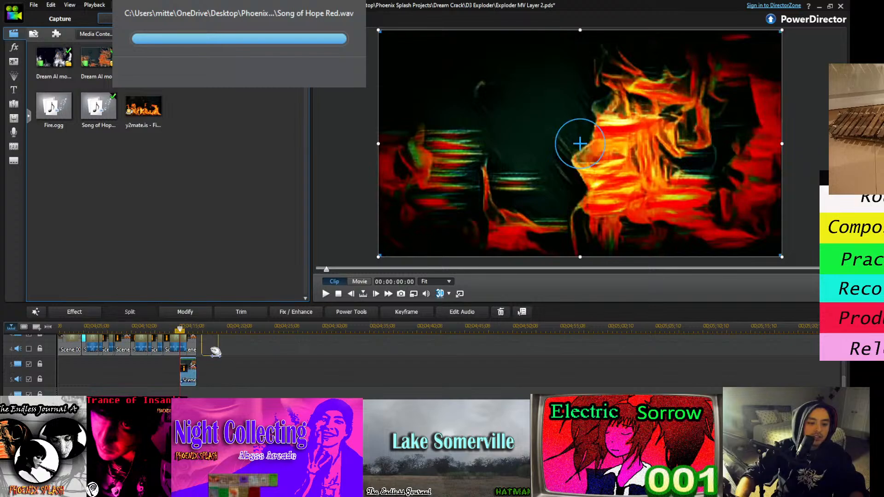
drag(207, 350, 209, 353)
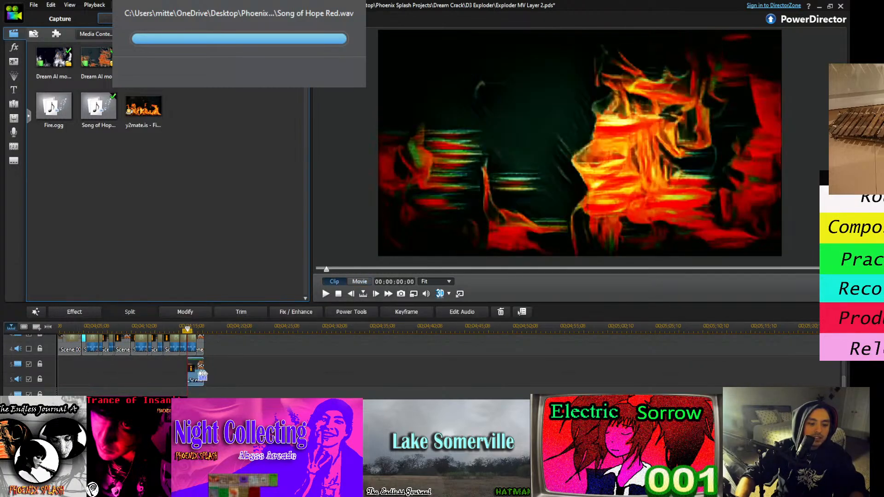
drag(215, 375, 214, 354)
click(214, 380)
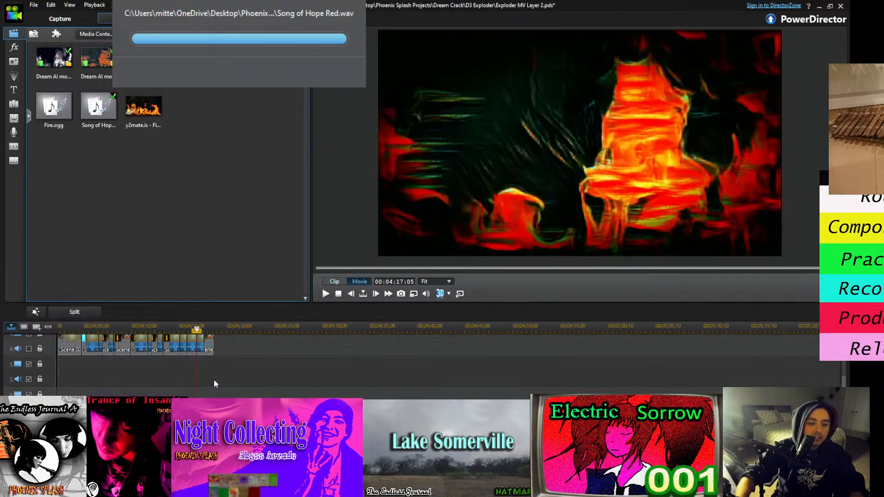
click(211, 383)
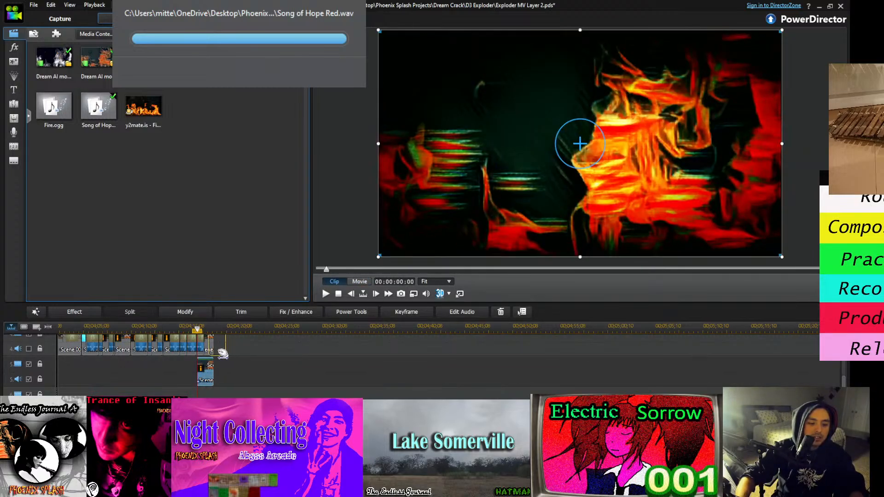
mouse_move(223, 354)
mouse_down()
mouse_move(225, 372)
mouse_move(243, 350)
mouse_move(233, 349)
mouse_up()
click(220, 379)
key(ctrl+v)
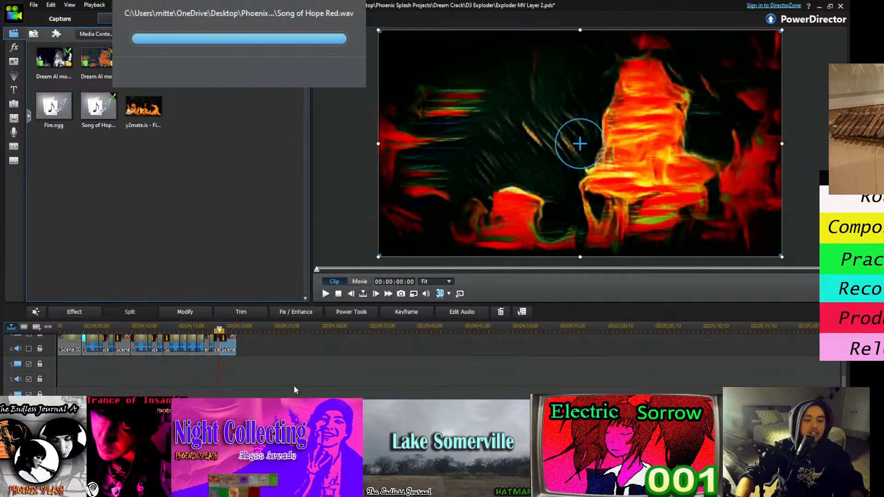
click(293, 385)
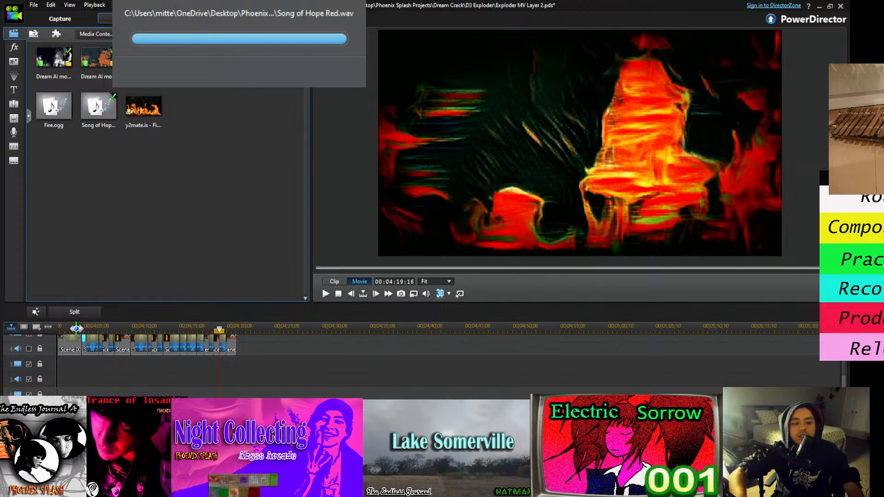
click(74, 329)
key(space)
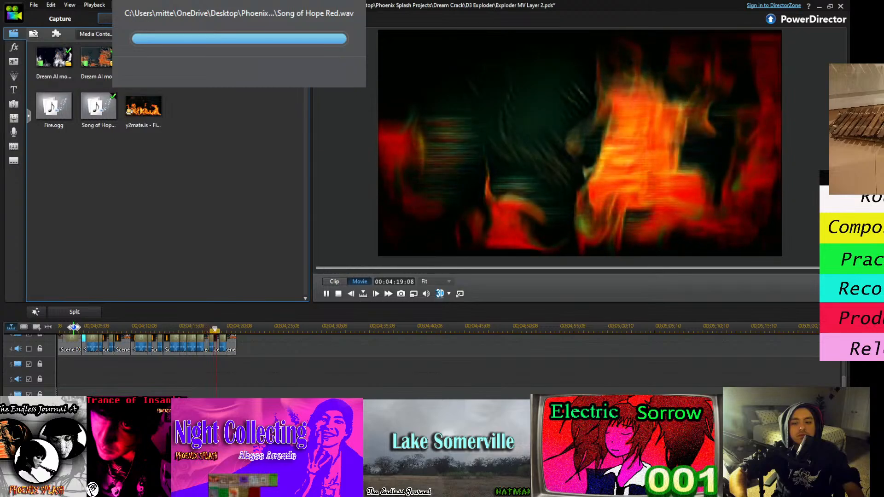
key(space)
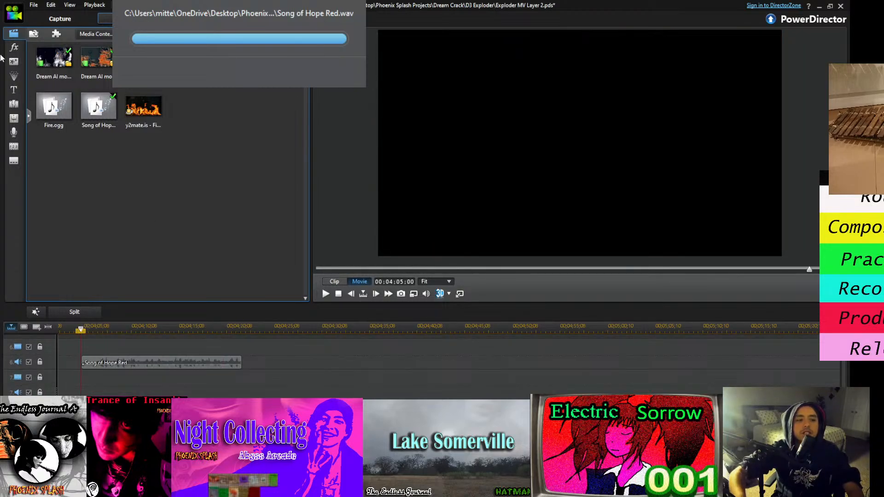
Add a custom credit title on track 7 at 00:04:05:00 and change its text to "Stare further into my fire"
click(13, 90)
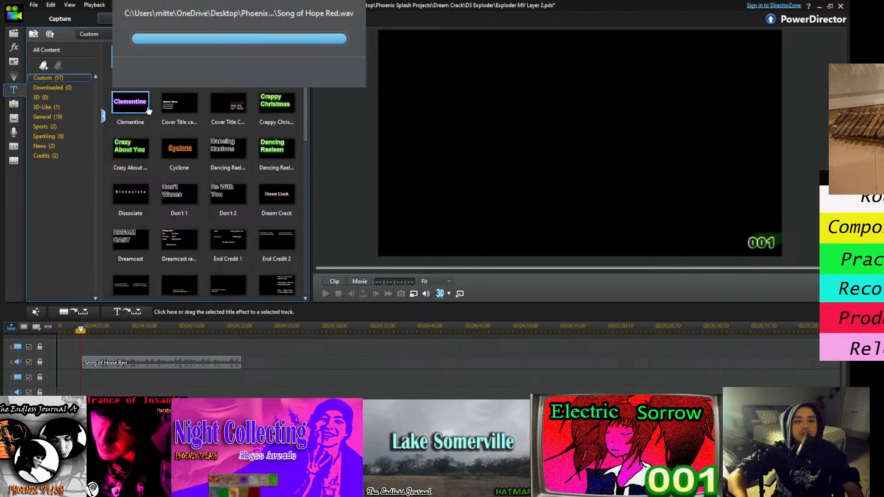
drag(194, 280, 89, 393)
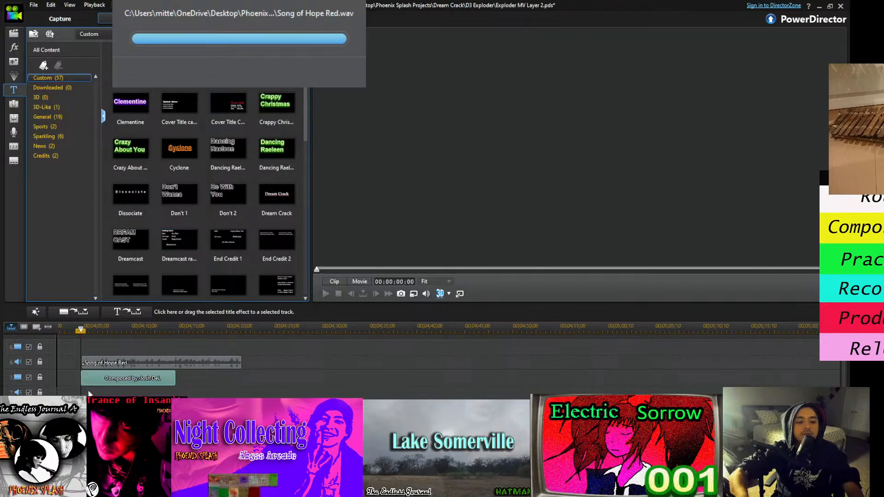
click(98, 381)
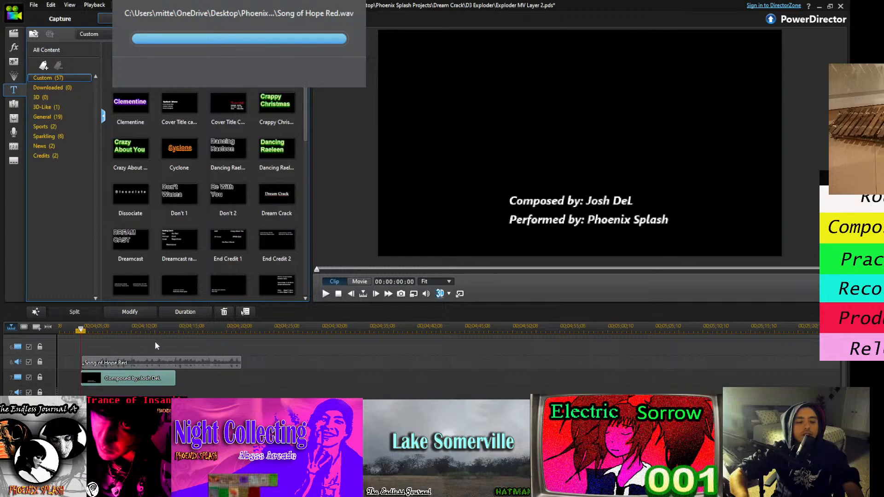
click(181, 314)
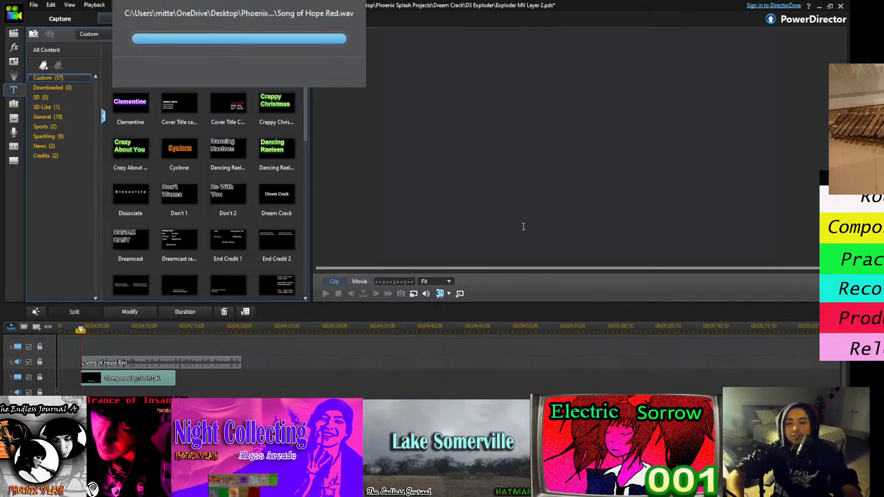
click(545, 369)
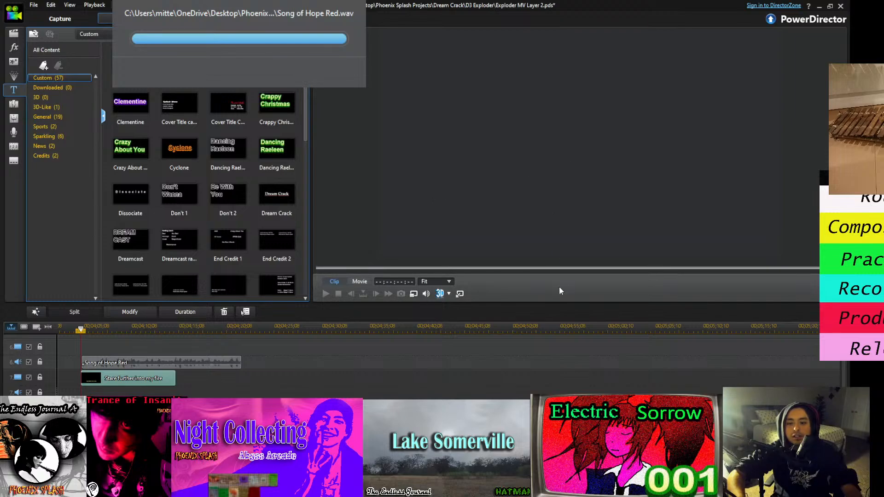
click(385, 383)
Add a 2D Fade transition at the start of the "Stare further into my fire" title and play the result
click(13, 103)
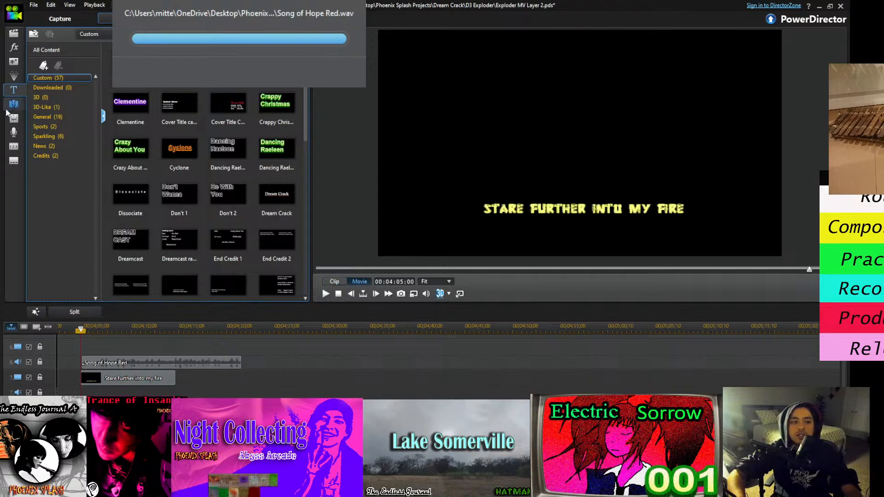
scroll(188, 116, down, 5)
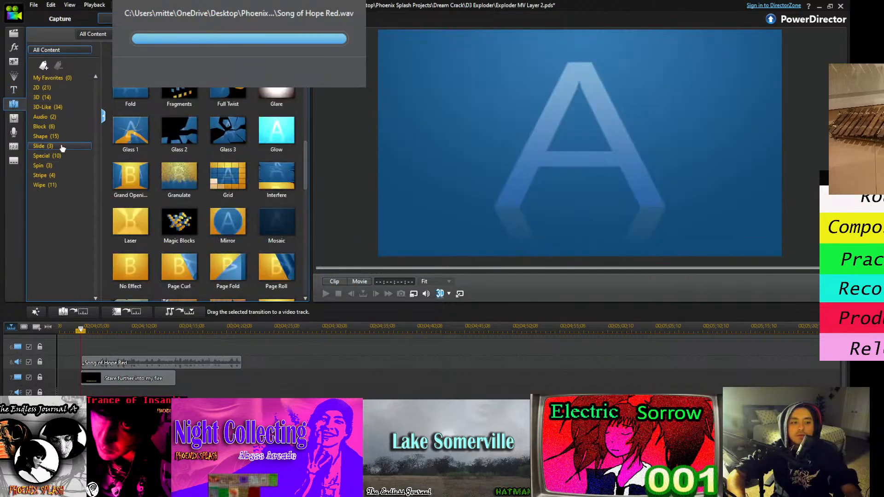
click(42, 87)
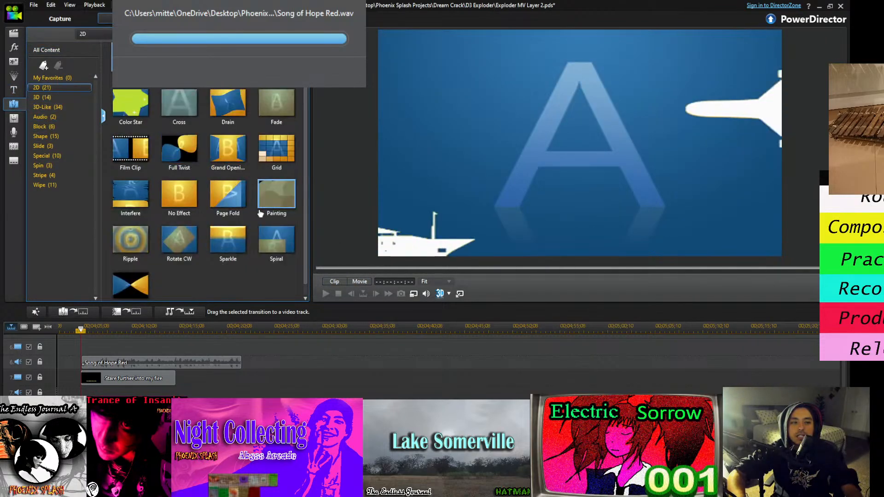
mouse_move(281, 217)
mouse_down()
mouse_move(258, 258)
mouse_move(193, 323)
mouse_move(115, 368)
mouse_move(68, 378)
mouse_up()
key(space)
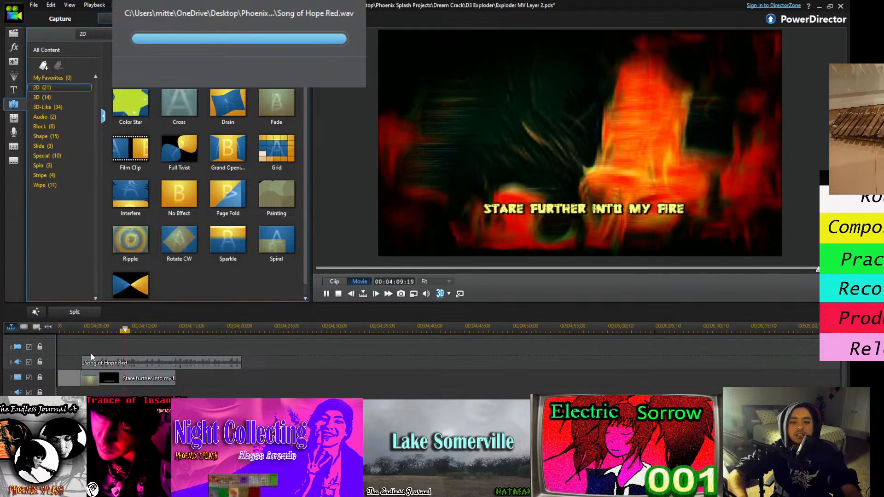
Extend the "Stare further into my fire" title to end with the Song of Hope Red audio at 00:04:21:27, and preview its fade-in
click(168, 381)
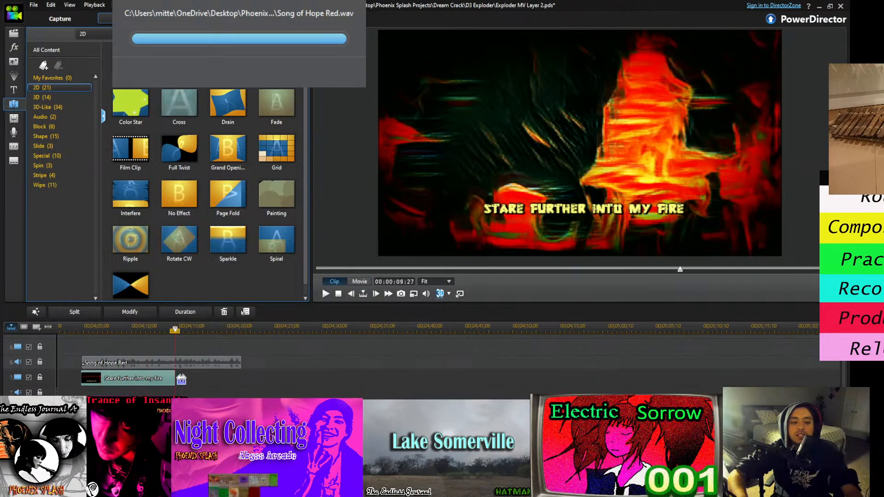
drag(175, 378, 242, 378)
click(92, 345)
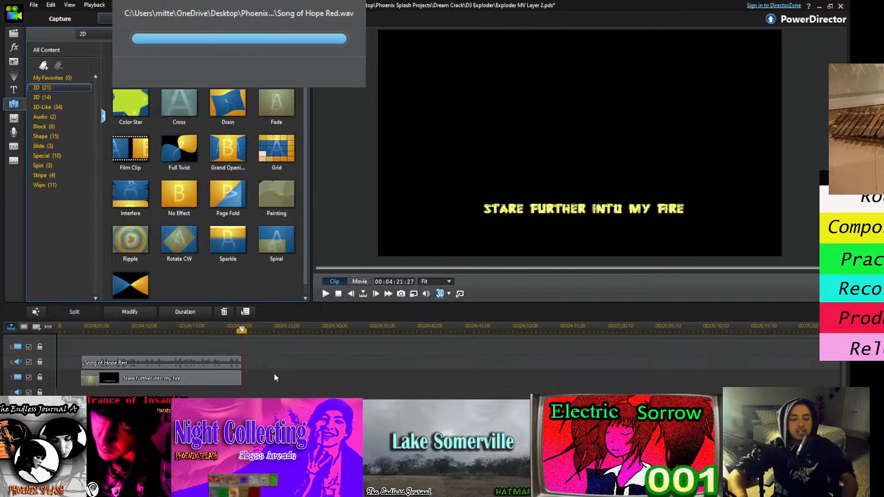
click(86, 329)
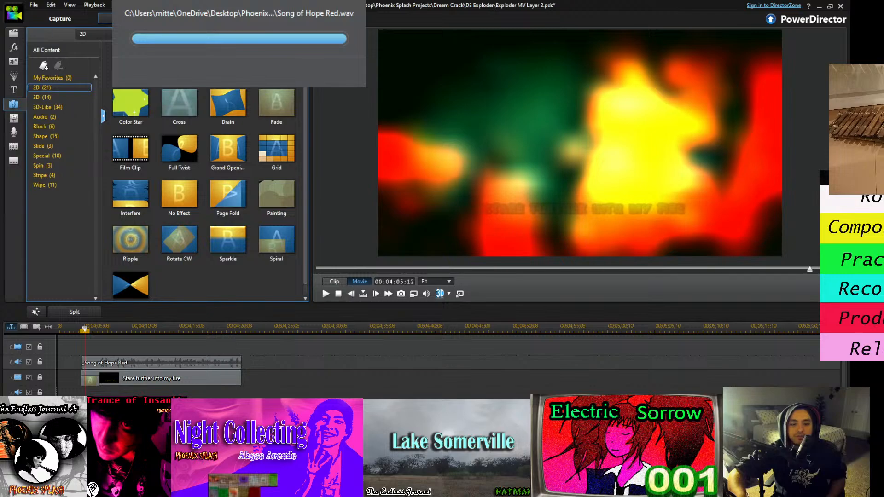
Scrub through the movie from its beginning to about 00:03:55 to review the edit
scroll(221, 368, down, 2)
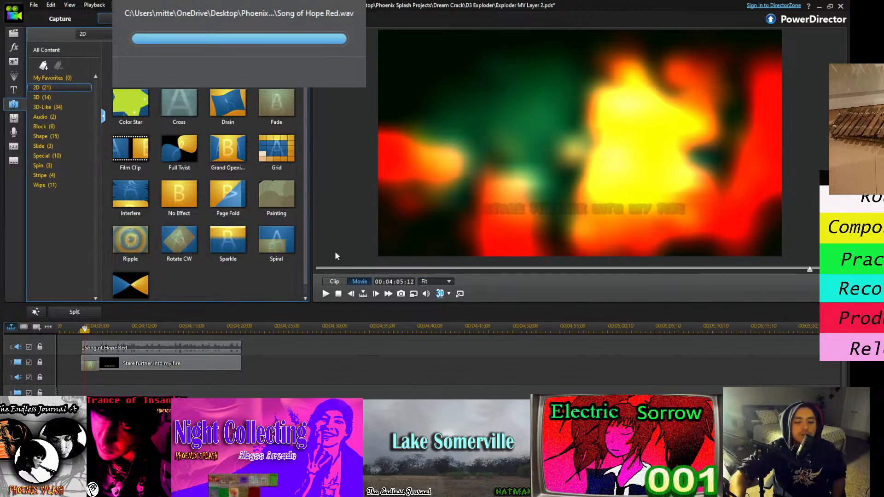
click(319, 270)
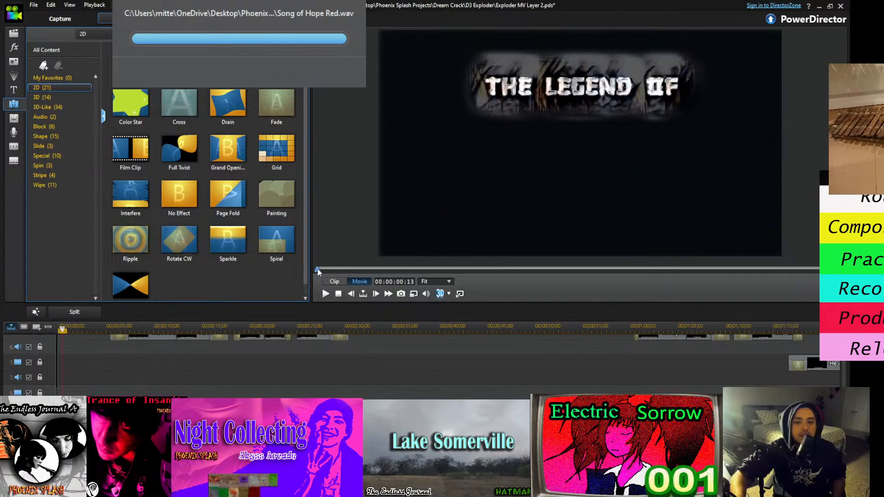
mouse_move(319, 271)
mouse_down()
mouse_move(845, 269)
mouse_move(791, 268)
mouse_up()
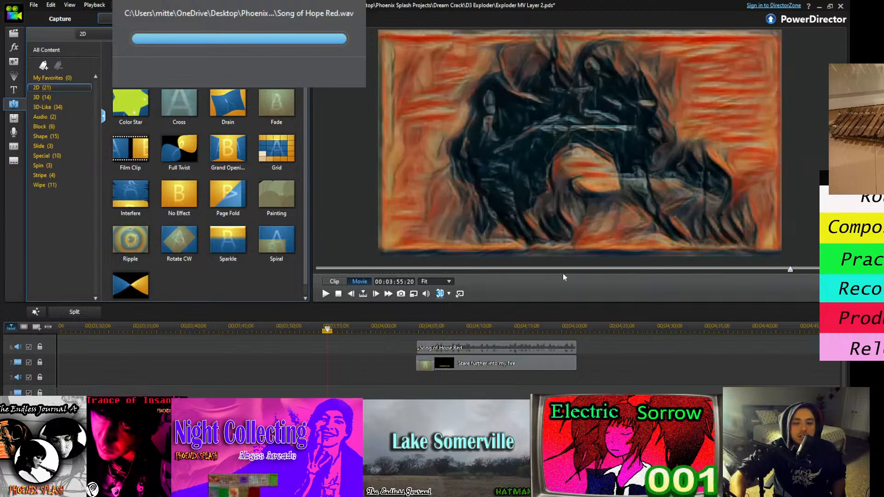
Return to the beginning of the movie and play it through to review the full edit
scroll(304, 389, up, 5)
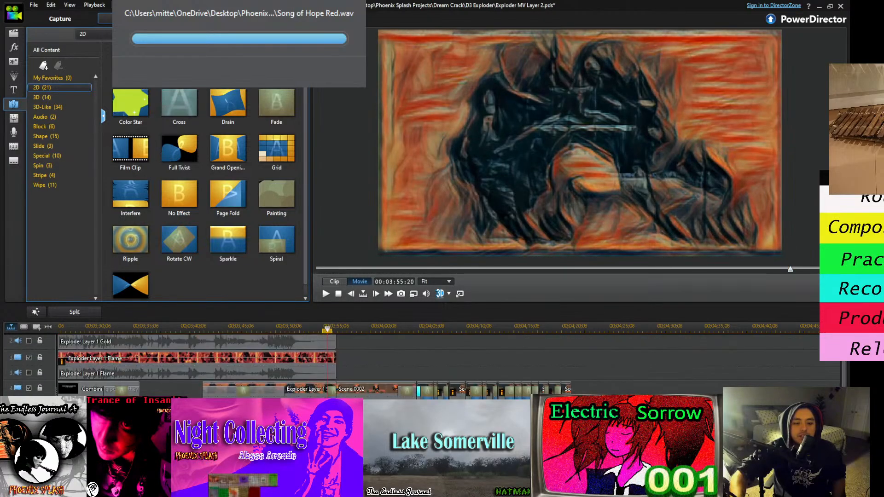
click(229, 331)
scroll(281, 382, up, 3)
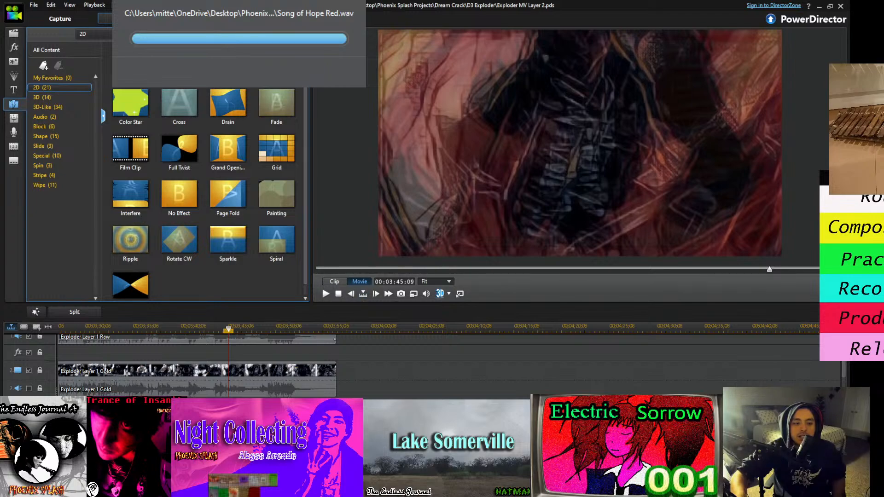
drag(322, 270, 312, 269)
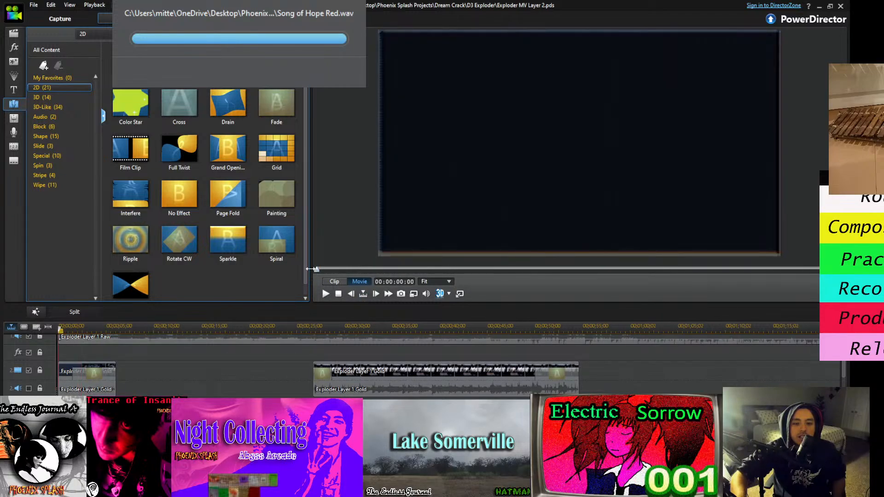
click(326, 294)
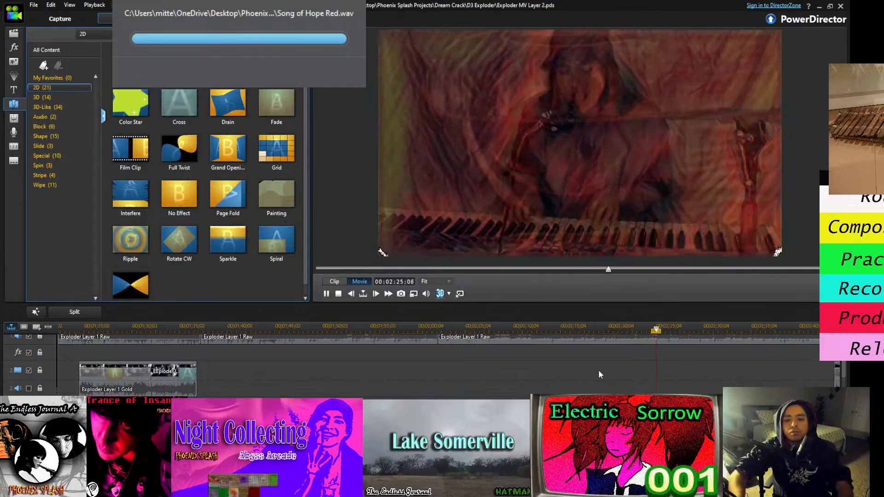
Pause at about 00:02:25, check the opening transition of the "I contr..." title on track 7, and resume playback
key(space)
scroll(616, 366, up, 1)
scroll(629, 380, down, 3)
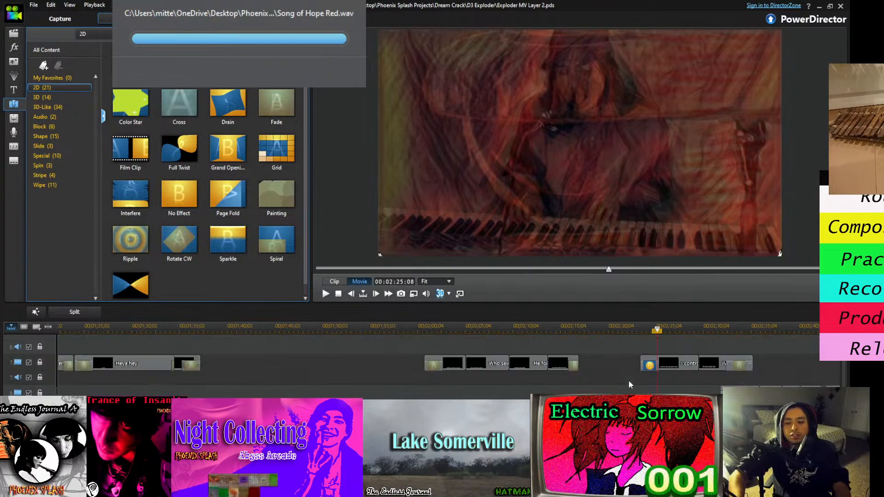
click(653, 367)
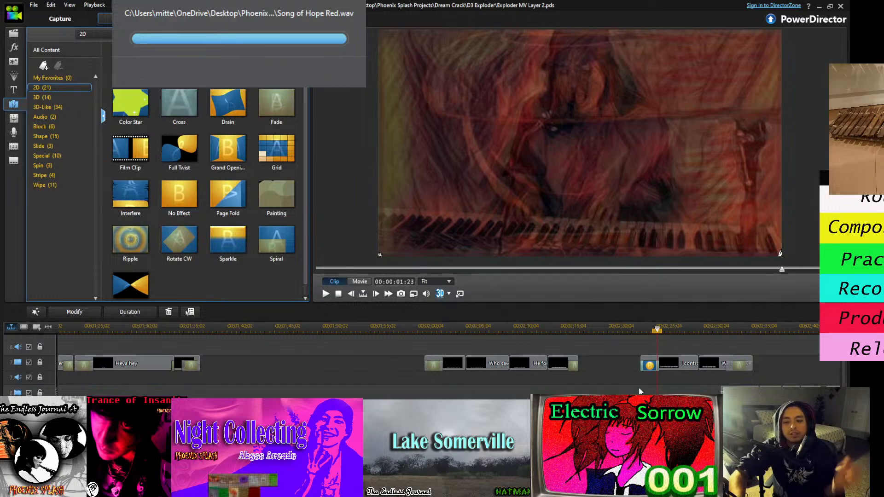
click(625, 370)
key(space)
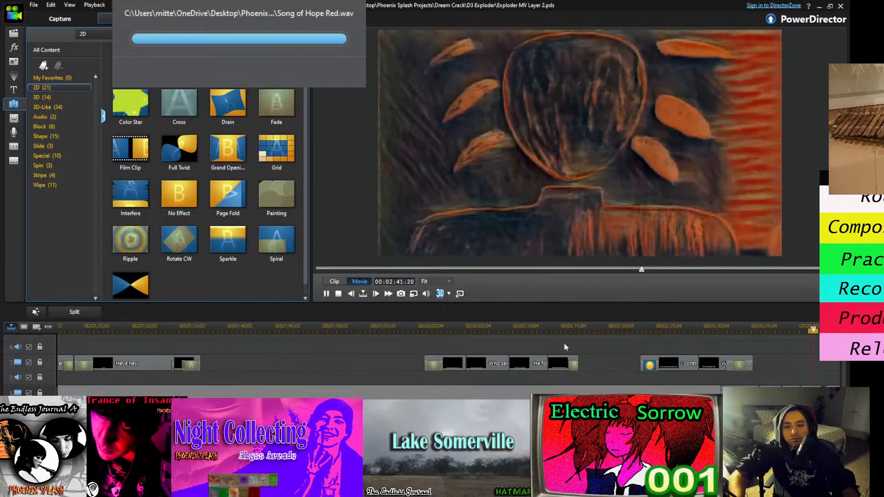
Replay the section from about 00:02:31 to check how "We can have some fun for ourselves" overlaps "The dreamers don't remember"
click(326, 294)
click(741, 397)
key(space)
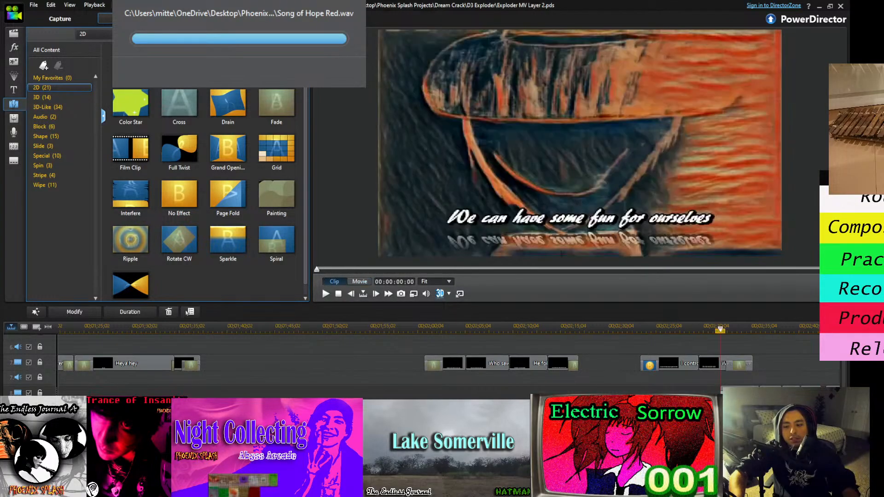
click(725, 372)
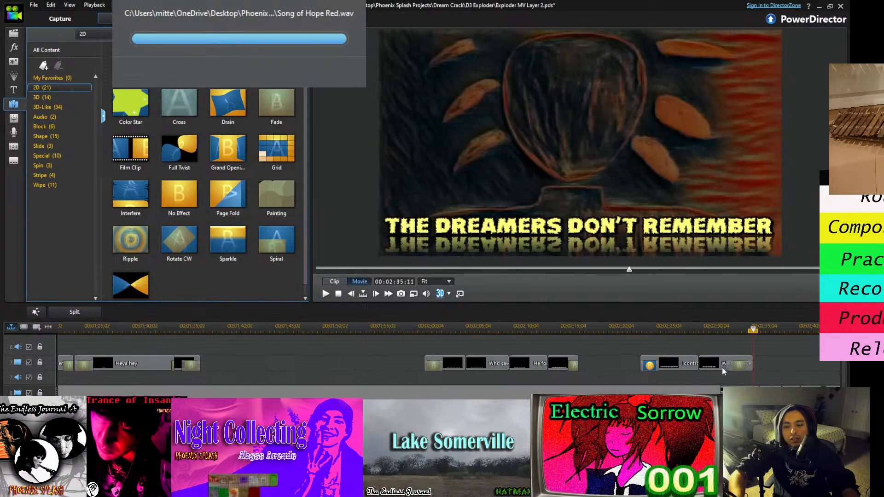
click(722, 330)
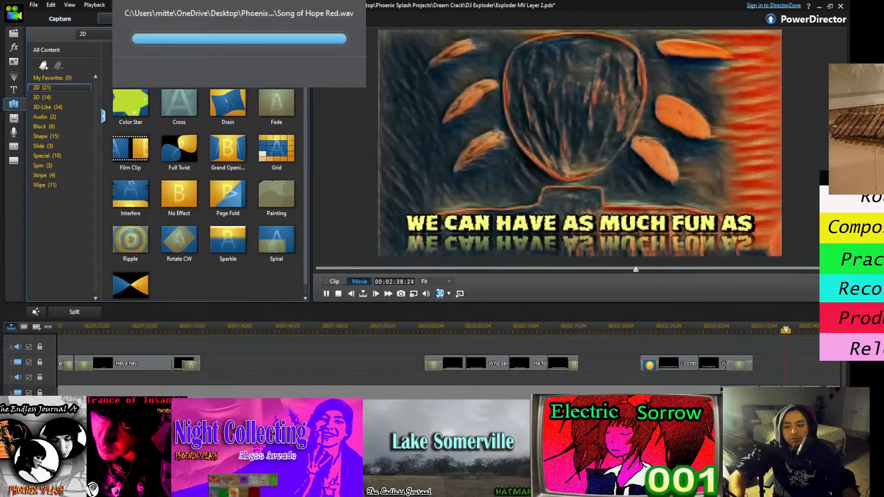
click(520, 390)
click(746, 329)
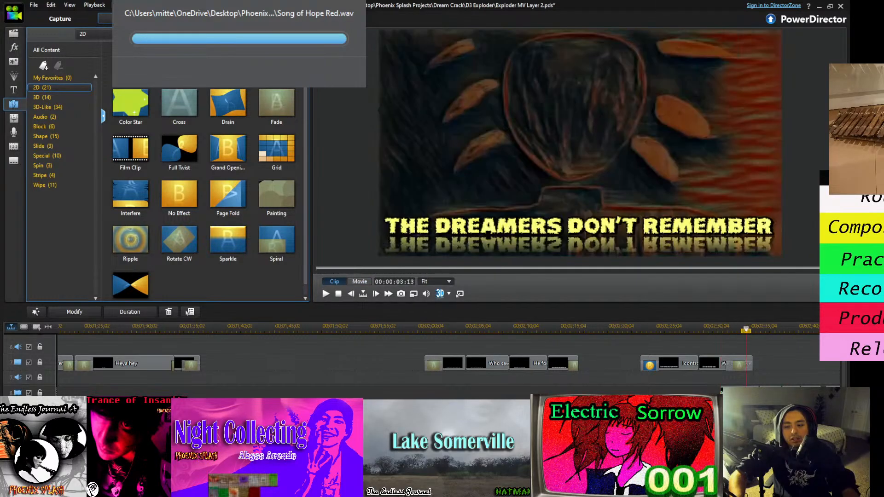
click(708, 390)
click(715, 329)
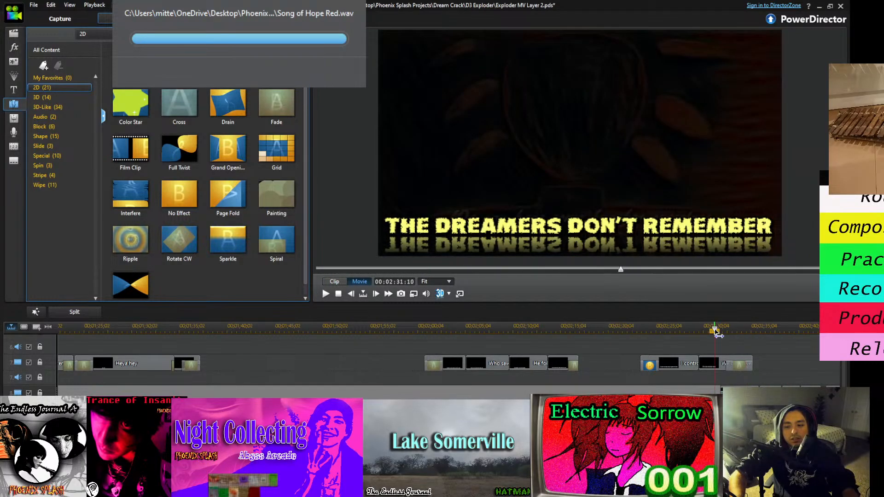
key(space)
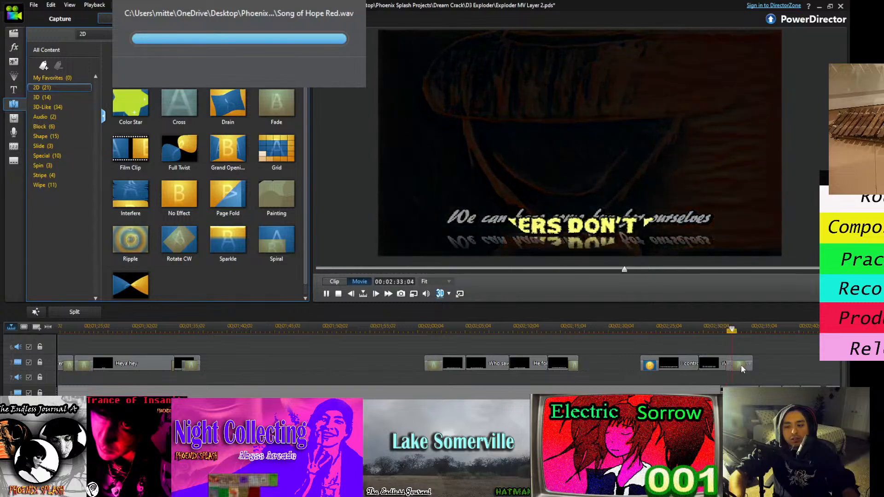
Shorten the "We can have some fun for ourselves" title to end at 00:02:34:02 and play the movie on from just before it
click(743, 365)
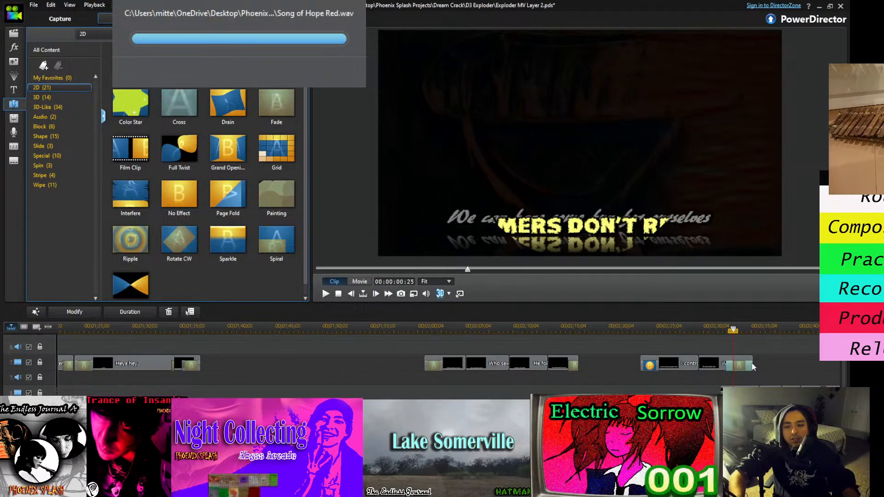
click(748, 365)
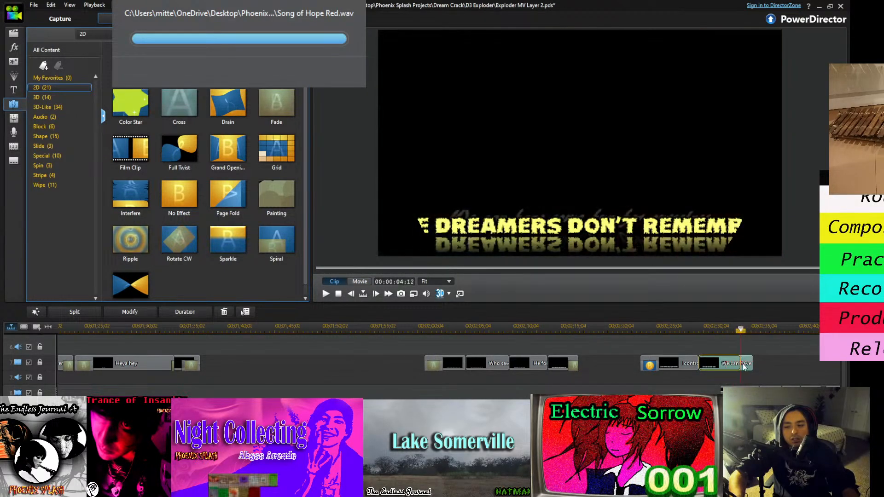
click(755, 373)
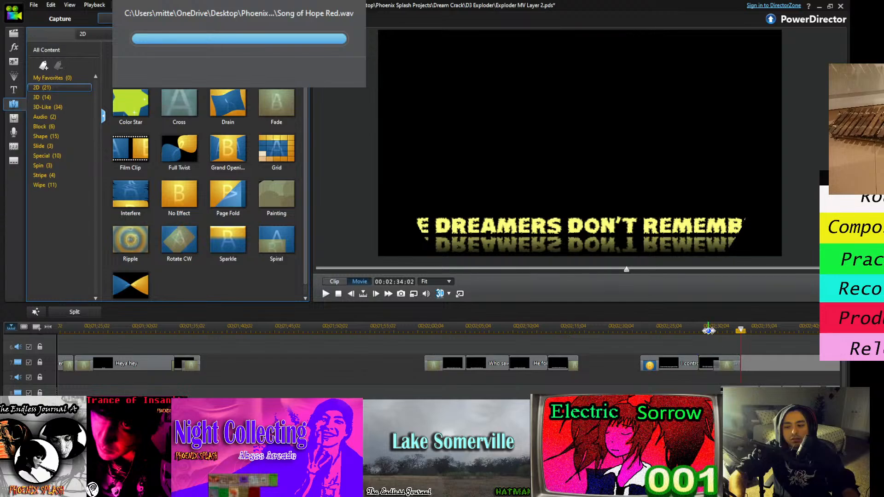
click(708, 329)
key(space)
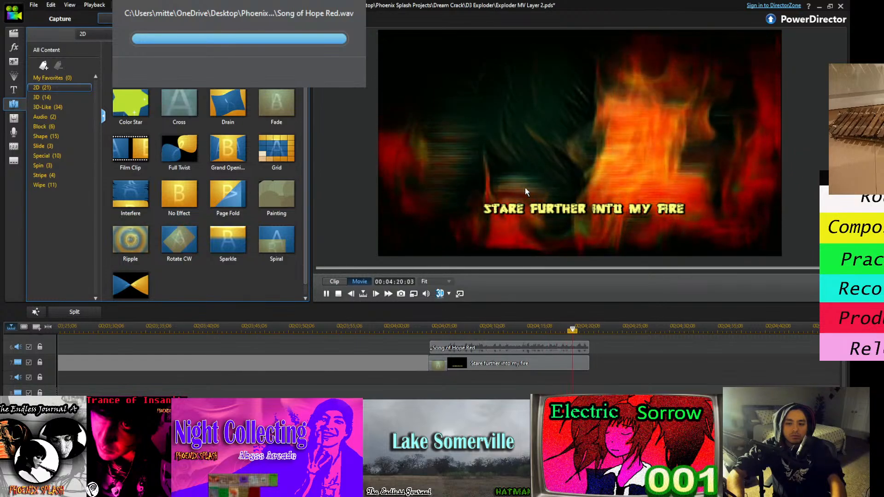
Stop playback and trim the end of the Song of Hope Red audio to 00:04:21:10, level with the end of the flame clips
key(space)
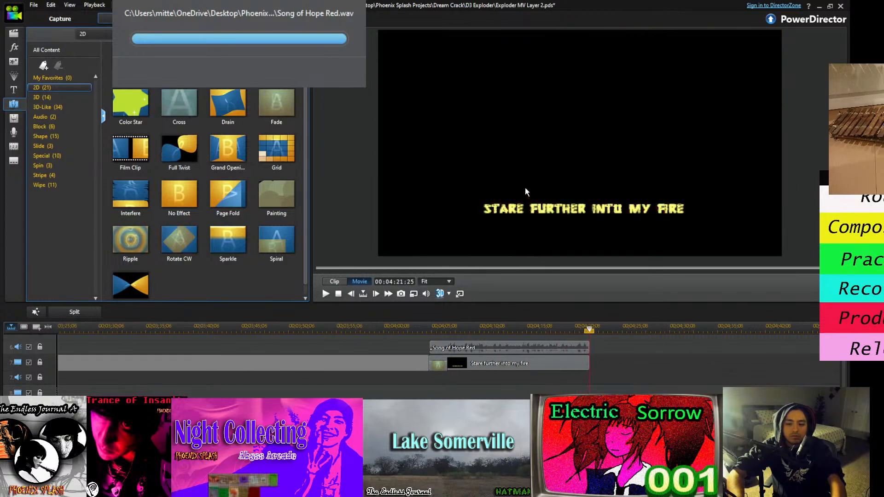
scroll(600, 362, up, 3)
scroll(600, 362, down, 2)
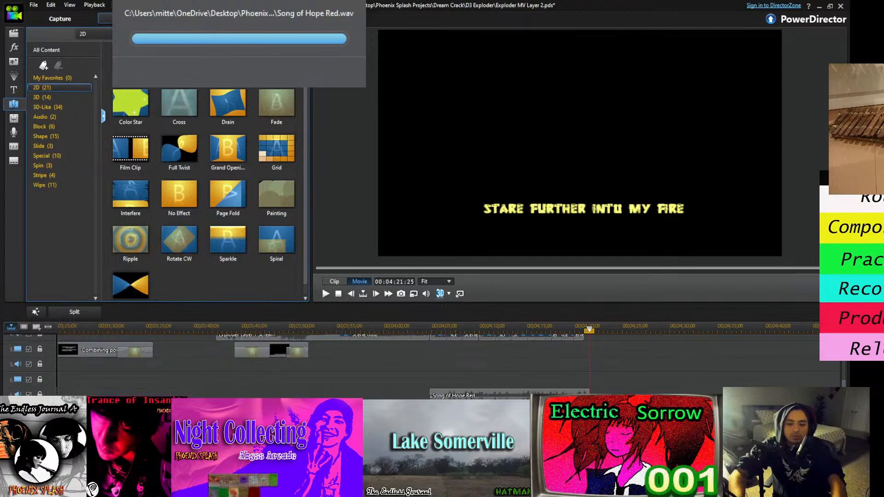
click(588, 395)
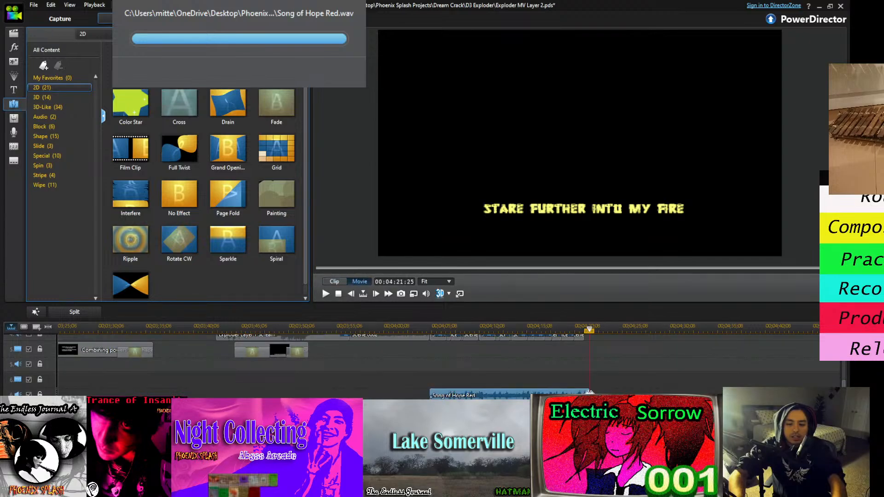
drag(590, 393, 584, 393)
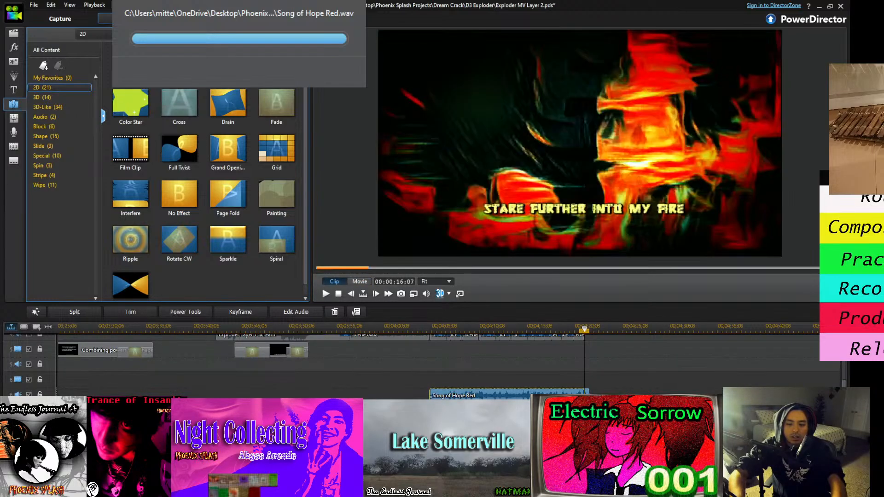
click(586, 409)
click(585, 329)
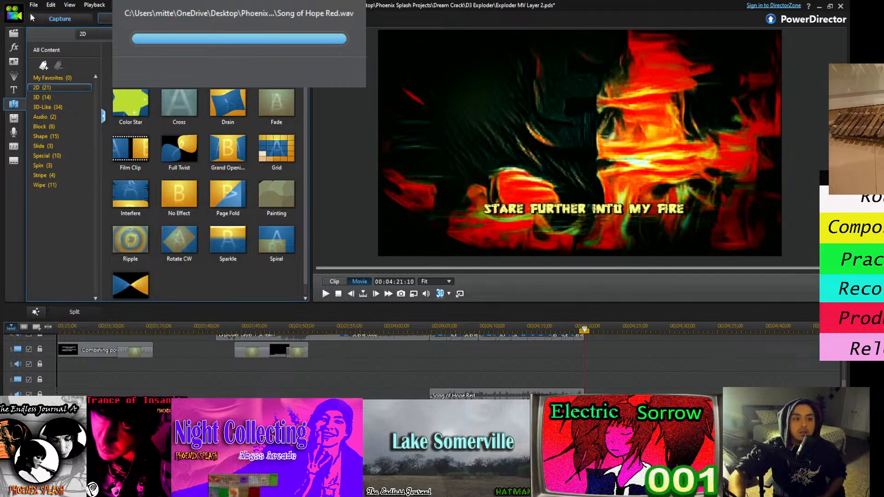
Save the Exploder MV Layer 2 project, play its last moments and return to the start of the movie
key(ctrl+s)
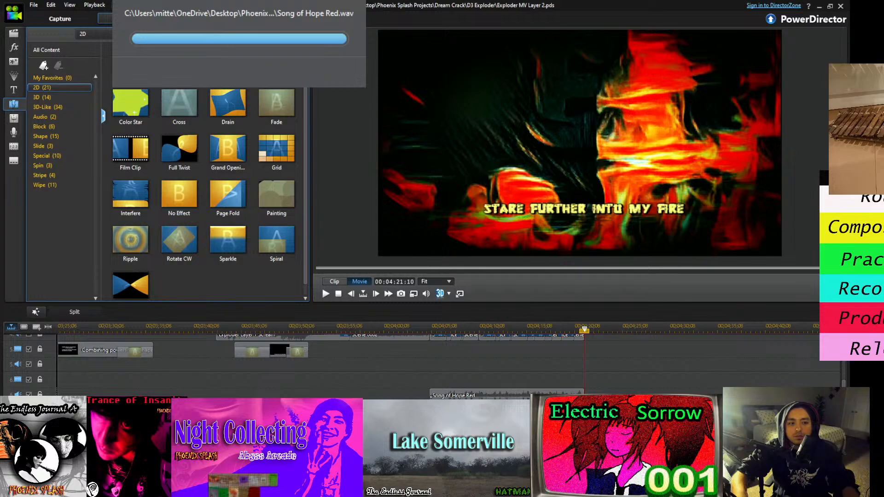
drag(585, 330, 576, 324)
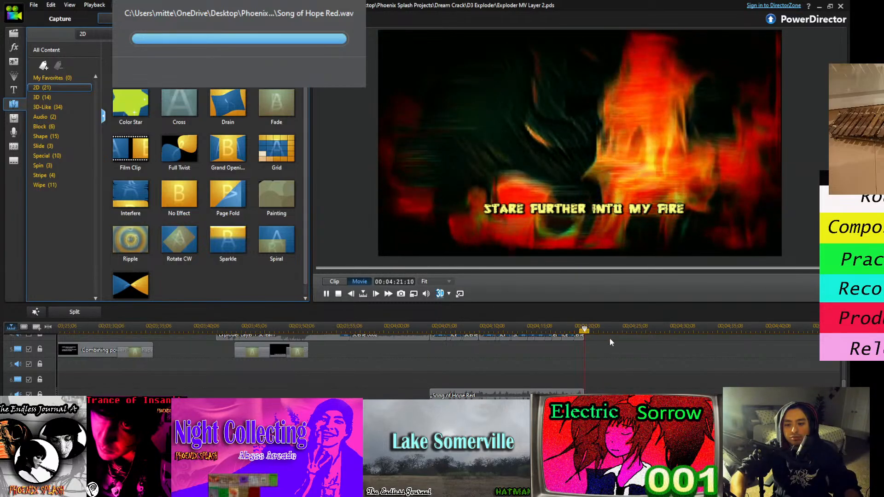
key(Home)
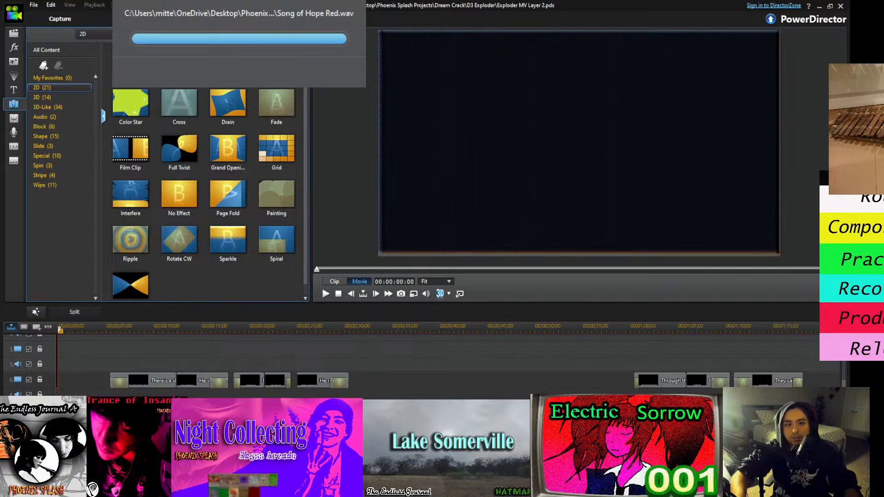
Start producing the movie as a Windows Media file with the Windows Media Video 9 FullHD 1920x1080/30p (10 Mbps) profile
click(105, 19)
click(141, 74)
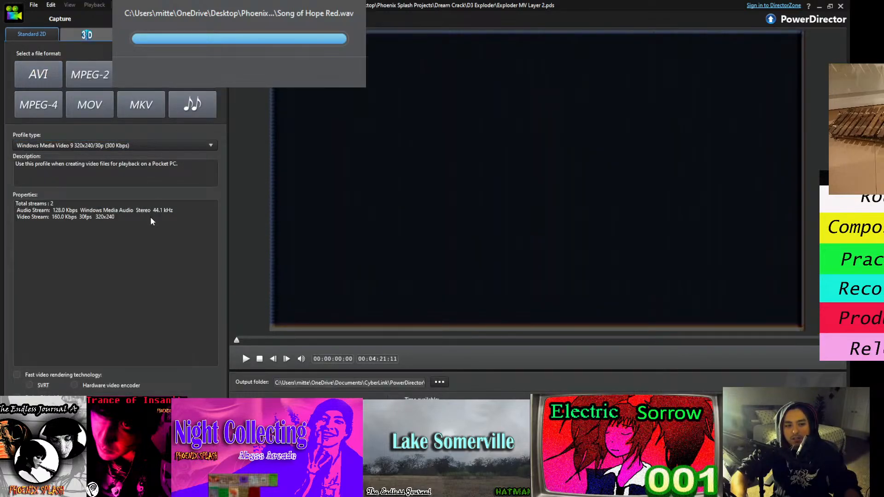
key(Down)
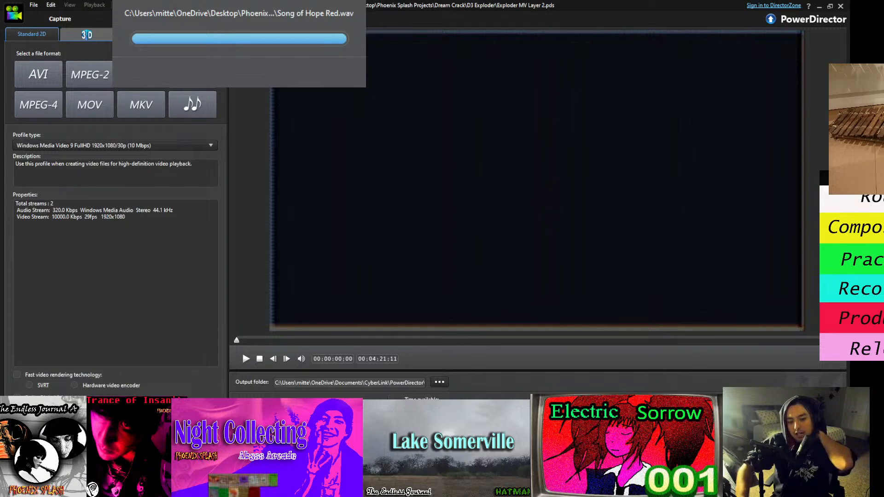
click(203, 405)
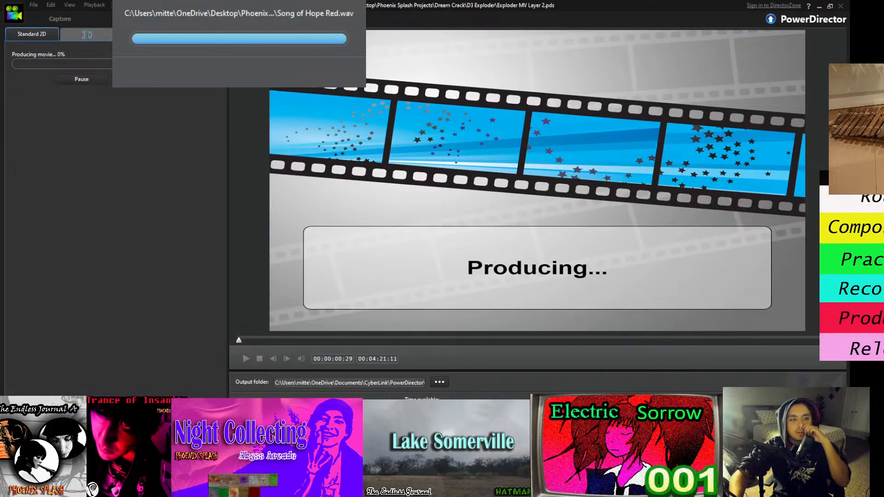
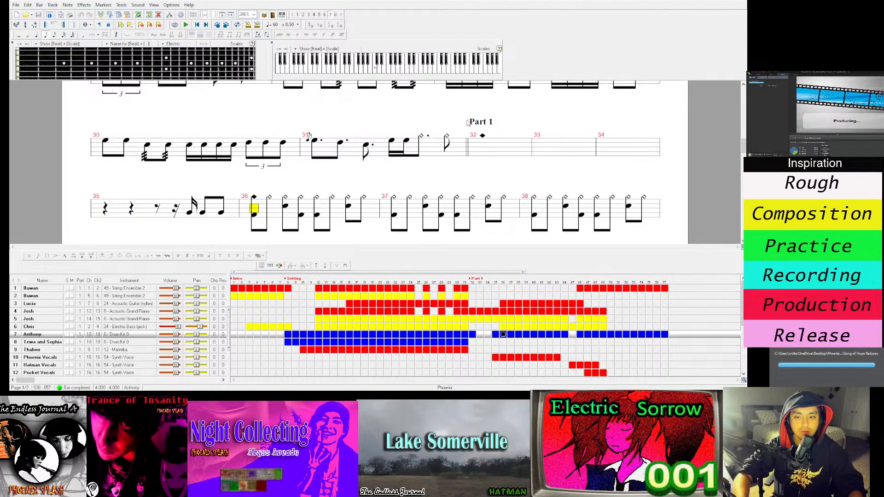
In Guitar Pro, play the Phoenix song from bar 1 and bring up the Phoenix Lyrics document in WordPad
click(234, 289)
key(space)
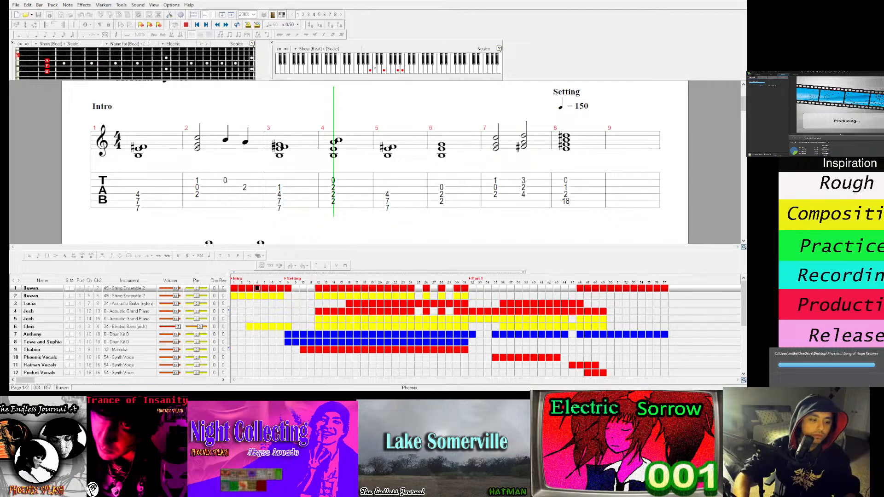
key(alt+Tab)
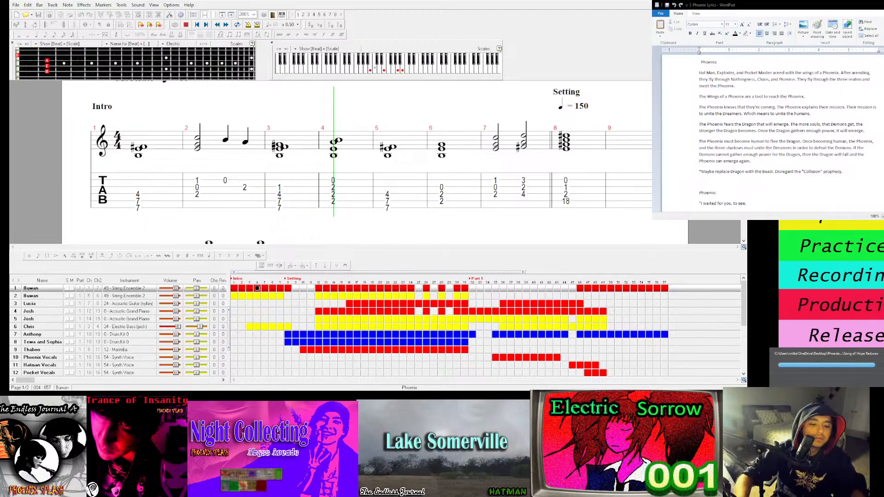
Continue playback from bar 22 and follow the notation of the drum kit, marimba and acoustic grand piano tracks
click(395, 288)
click(49, 335)
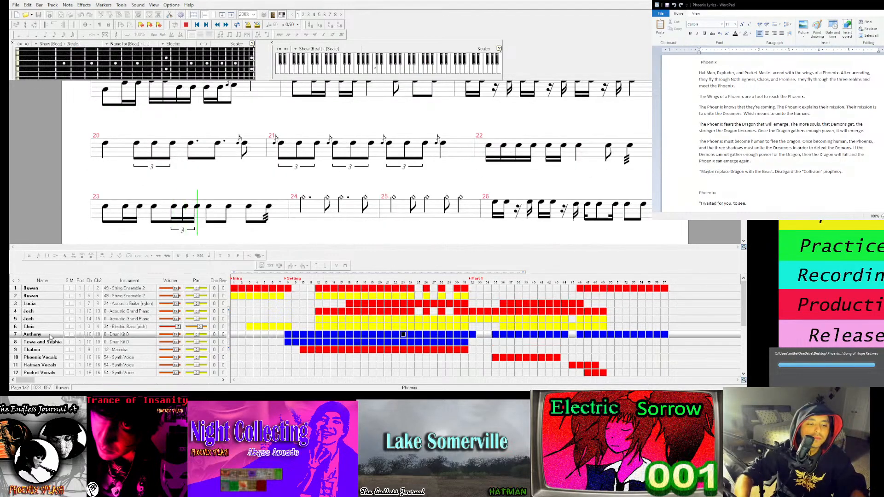
click(46, 350)
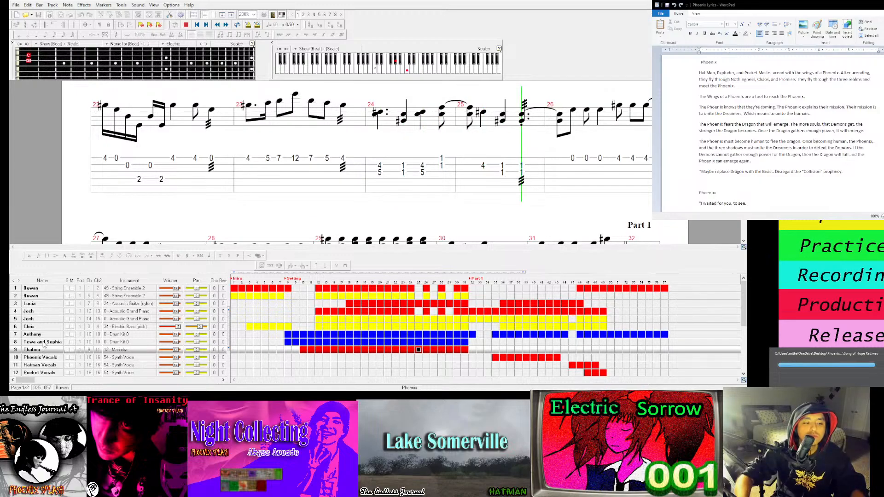
click(44, 344)
click(44, 336)
click(44, 343)
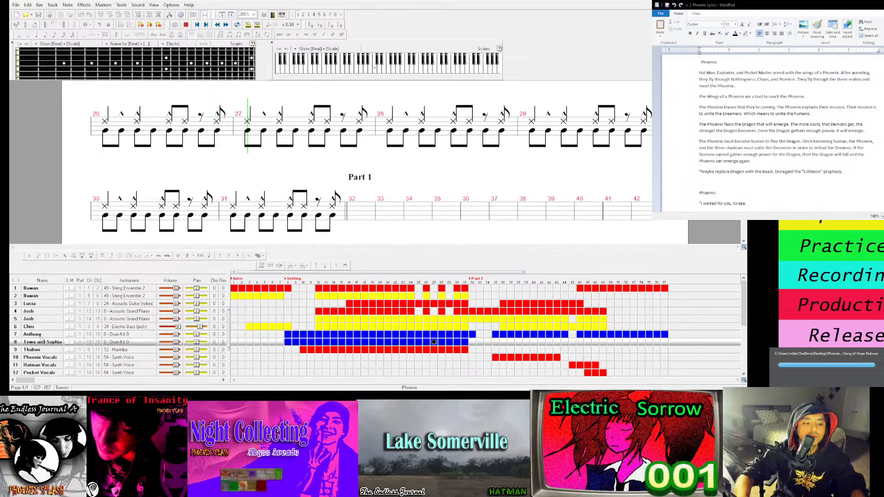
click(41, 336)
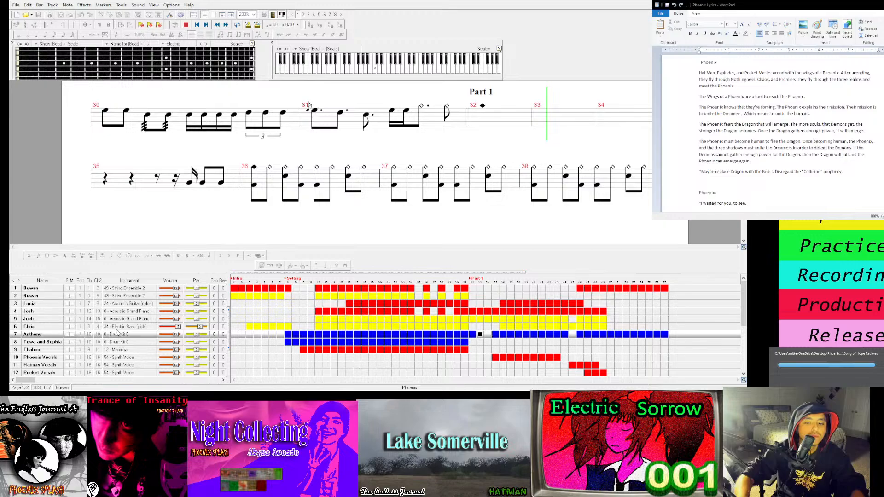
click(47, 320)
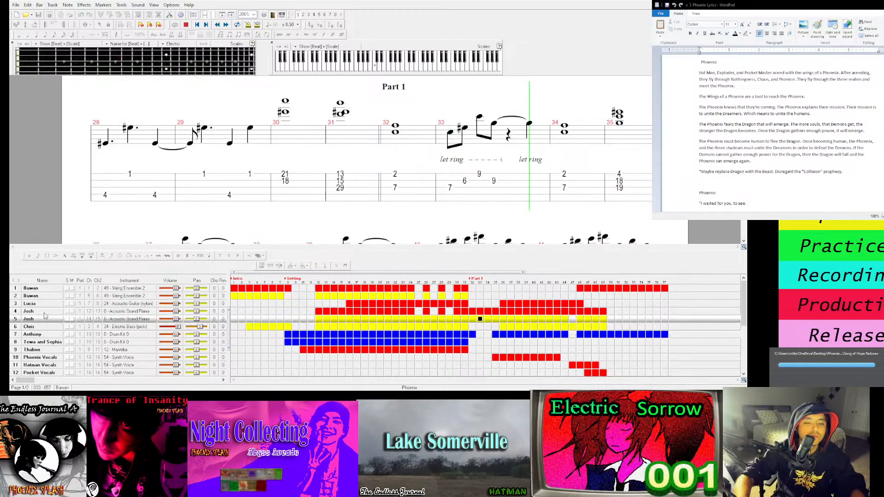
click(44, 312)
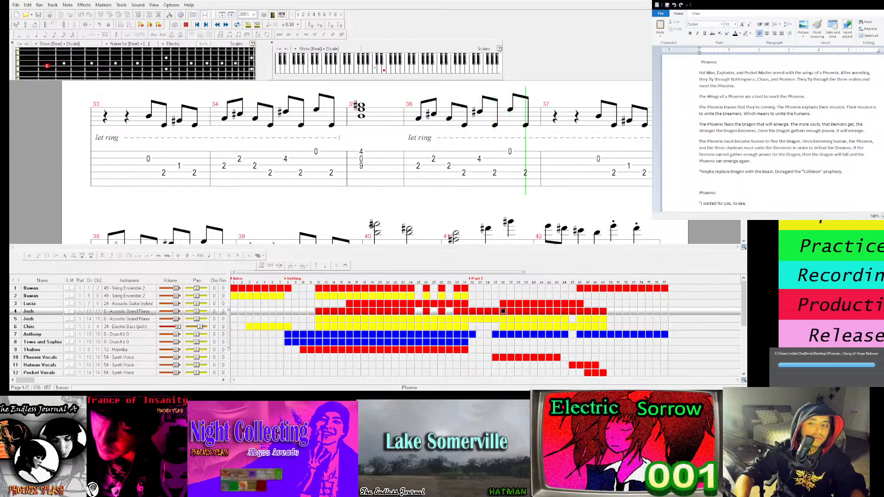
Read through the Phoenix lyrics in WordPad down to the last written line and return to the beginning
scroll(658, 92, down, 2)
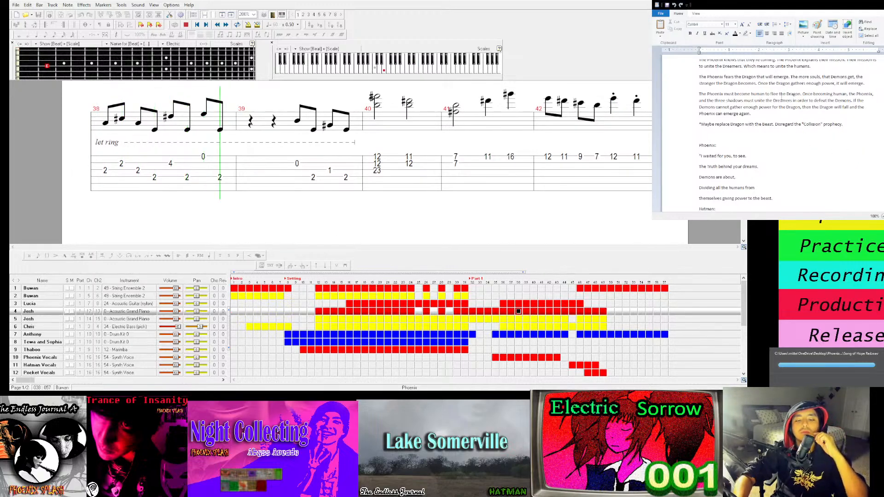
scroll(753, 127, down, 1)
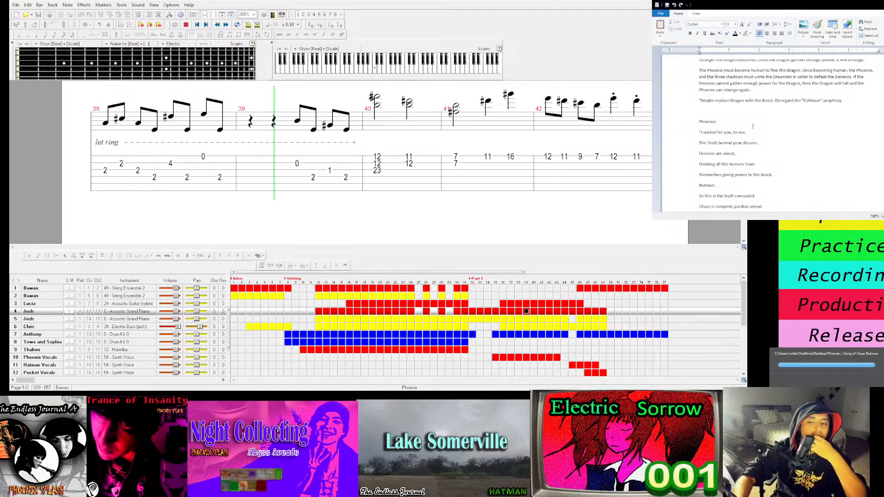
scroll(753, 127, down, 1)
scroll(753, 126, down, 1)
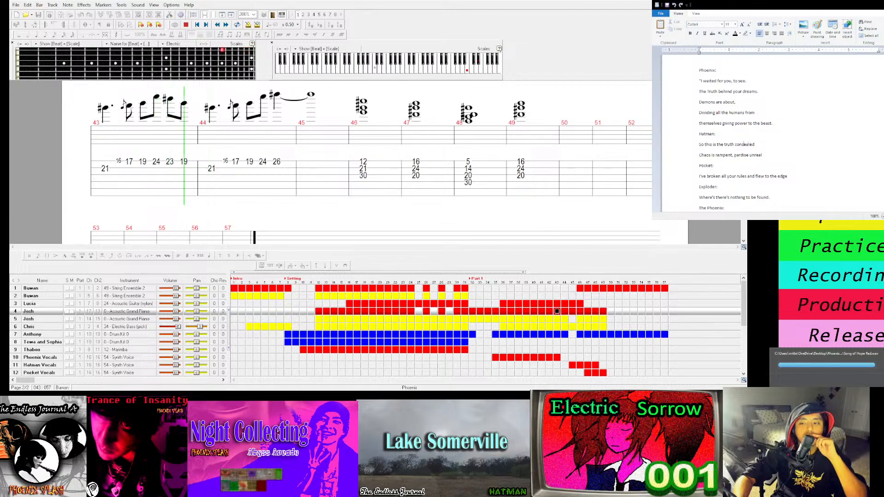
scroll(720, 142, down, 1)
scroll(721, 143, down, 1)
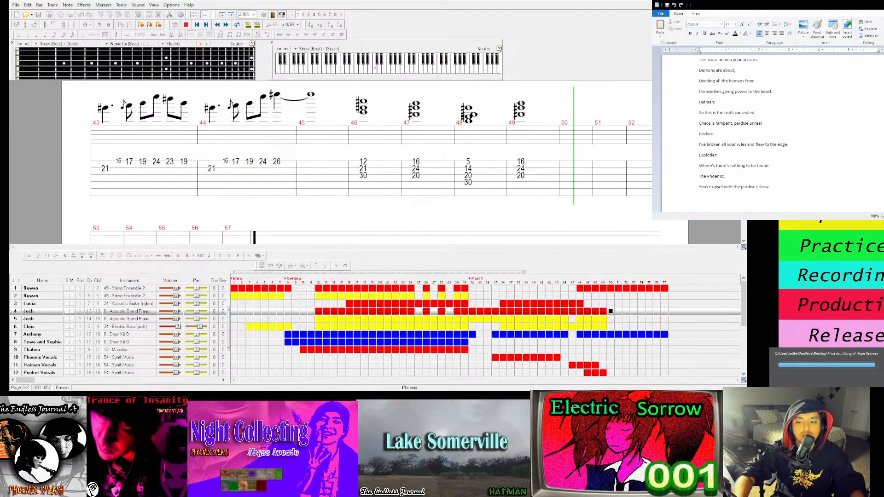
scroll(787, 195, down, 1)
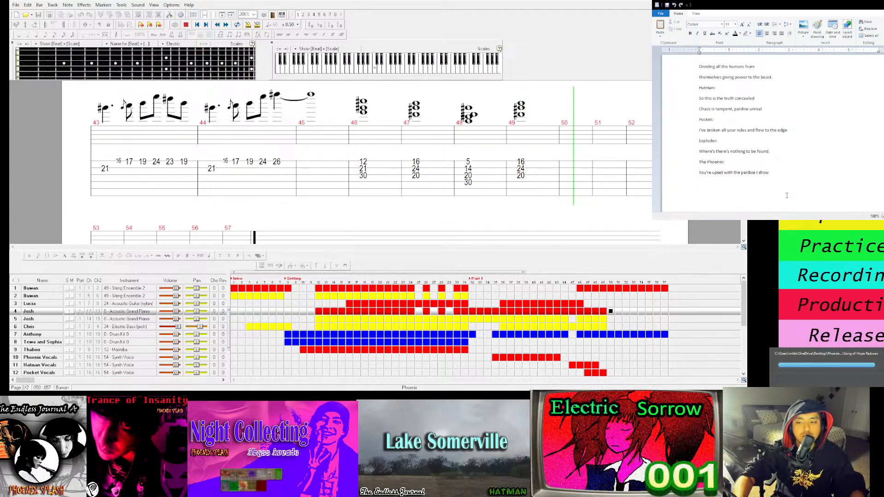
scroll(788, 195, up, 10)
Stop playback and examine where the piano, nylon guitar and marimba parts end between bars 42 and 53
click(574, 135)
key(space)
click(589, 311)
click(550, 312)
click(579, 312)
click(602, 311)
click(616, 312)
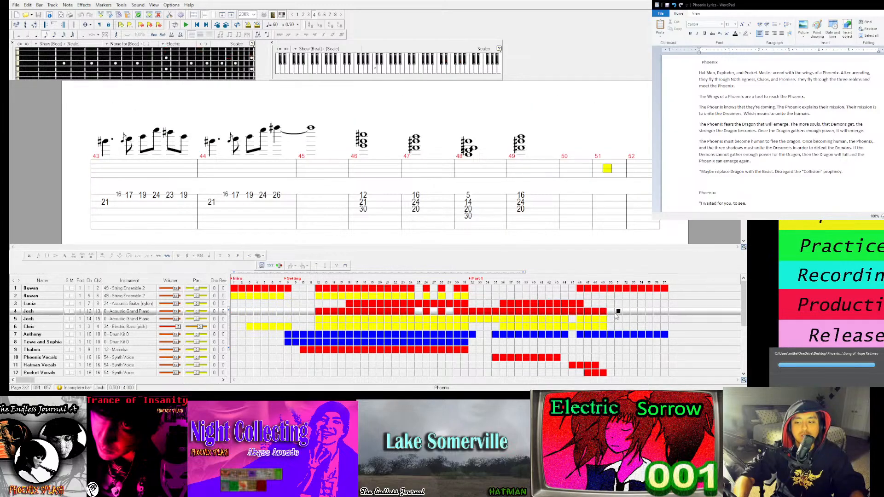
click(614, 297)
click(618, 304)
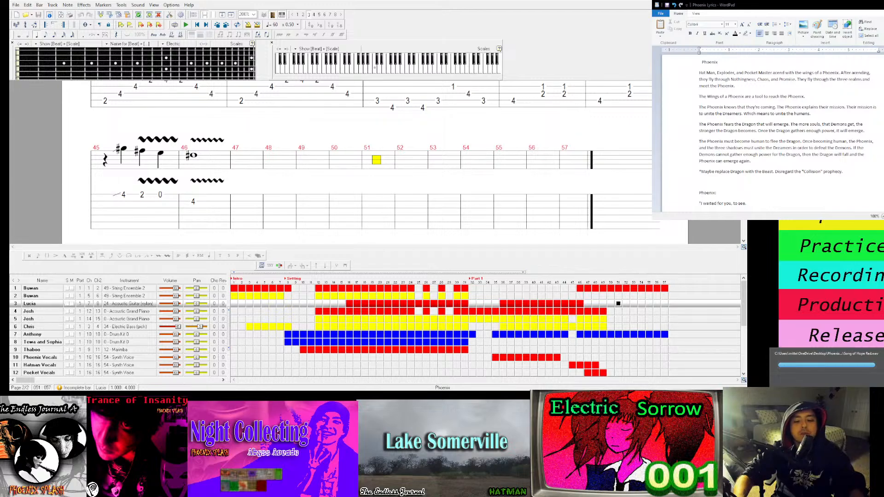
click(633, 341)
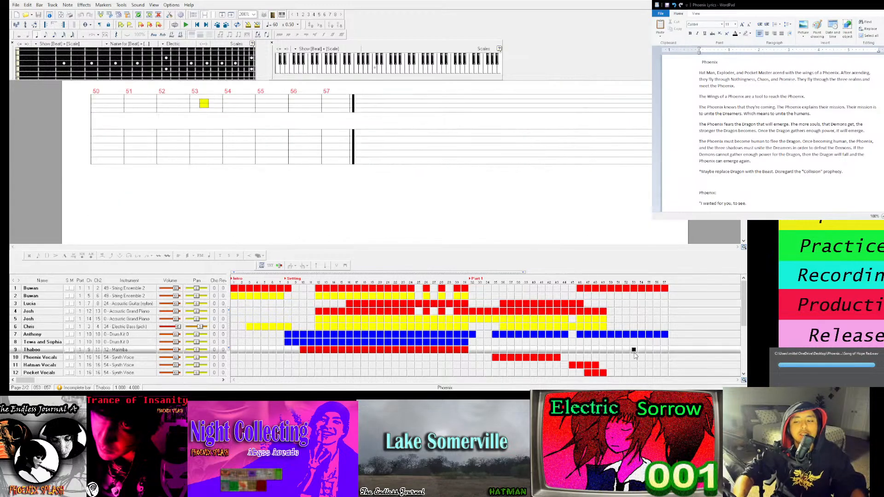
Play the song from bar 50 and stop with bar 50 of the nylon guitar track selected
click(611, 311)
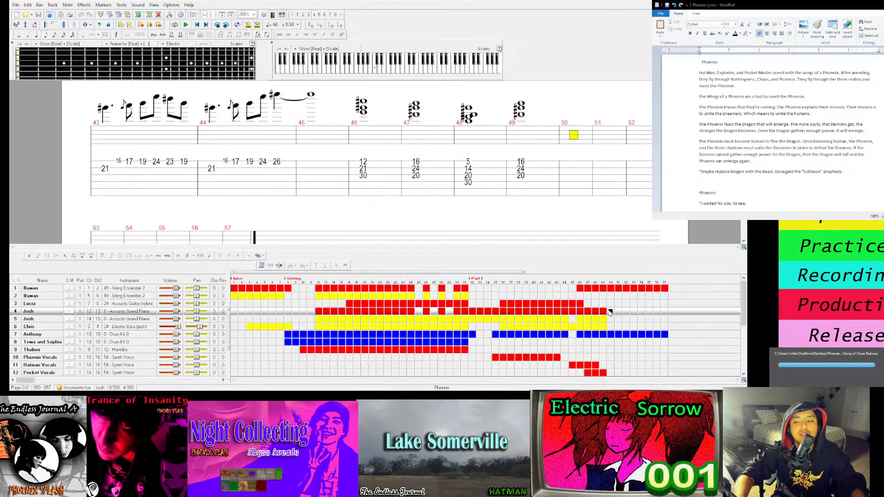
key(space)
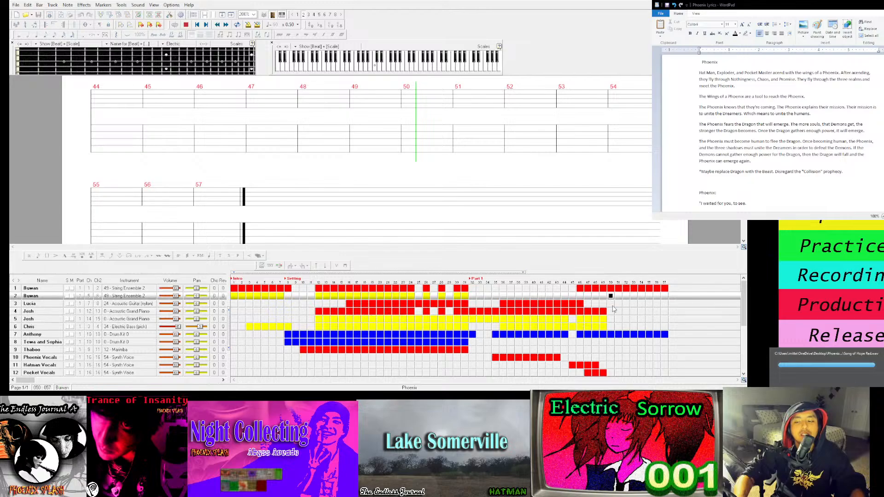
click(612, 304)
key(space)
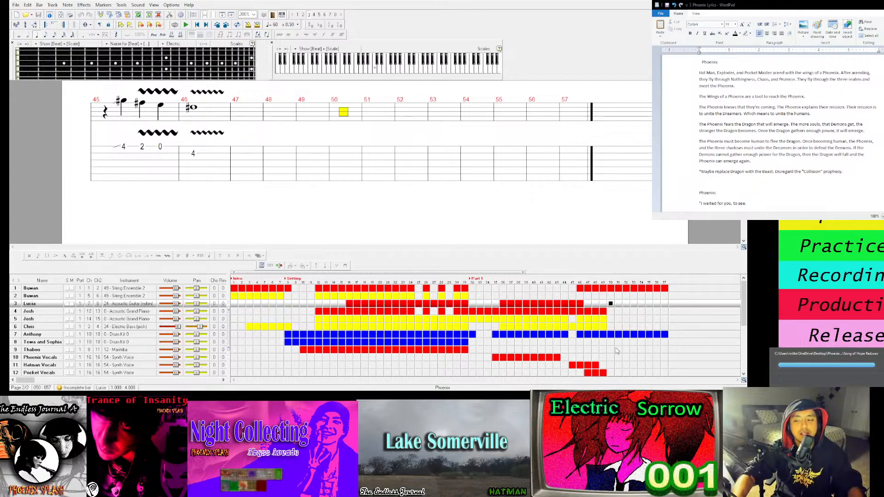
Check drum bar 50, then listen from bars 50, 46 and 44 of the nylon guitar track and stop playback
click(611, 335)
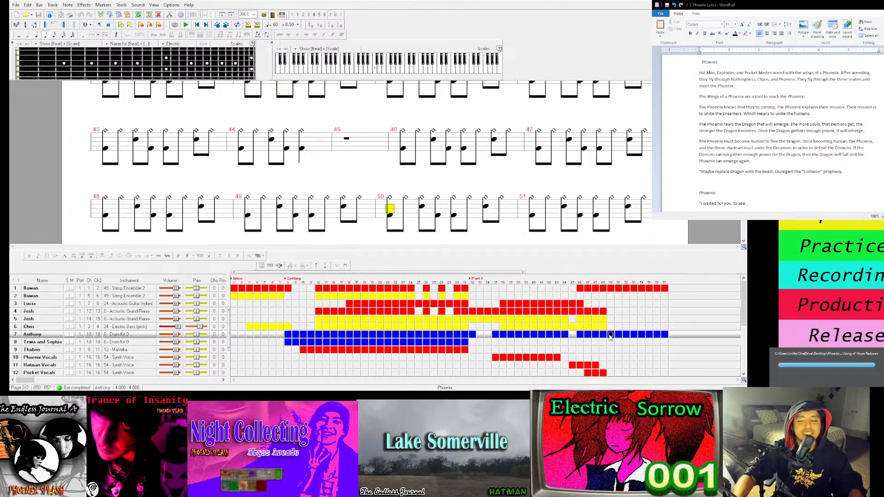
click(611, 304)
key(space)
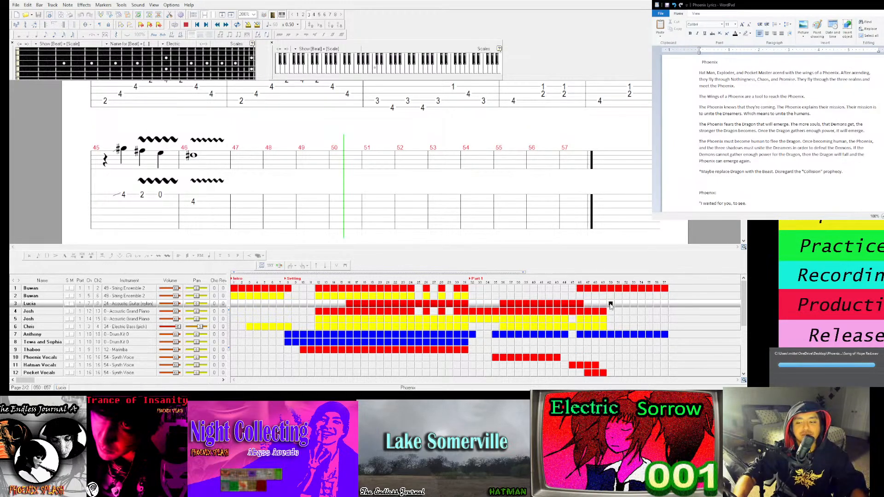
click(581, 305)
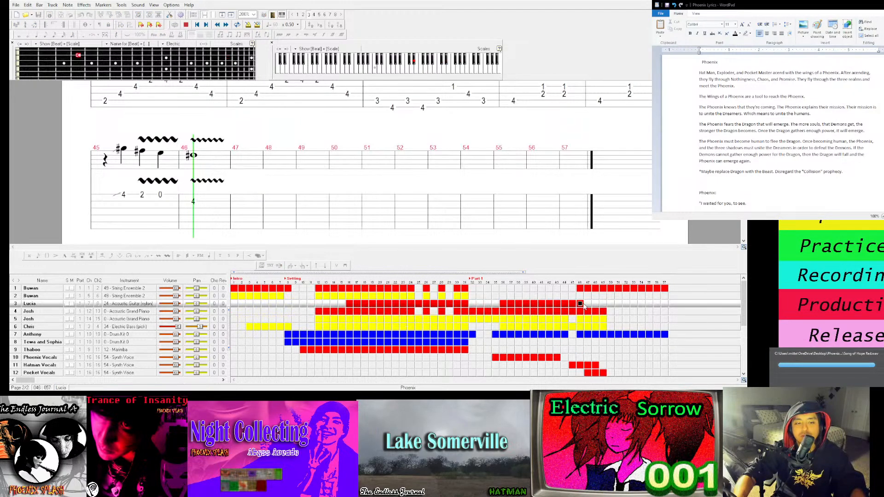
click(566, 304)
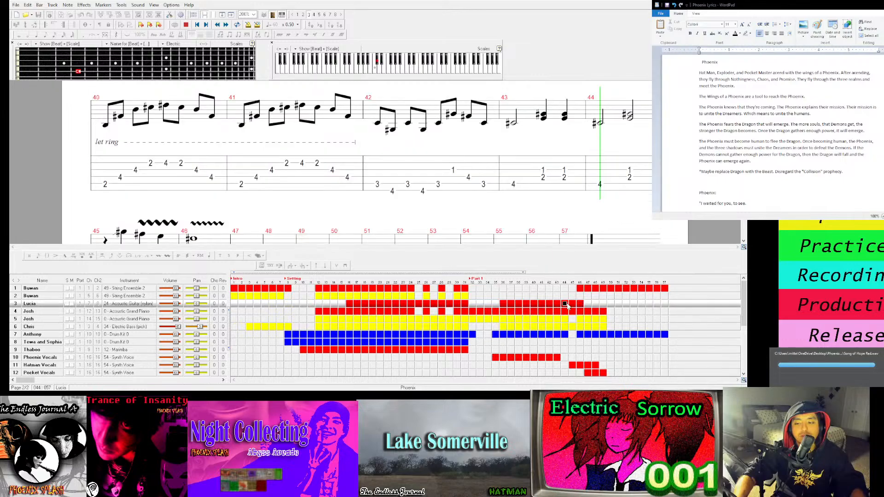
key(space)
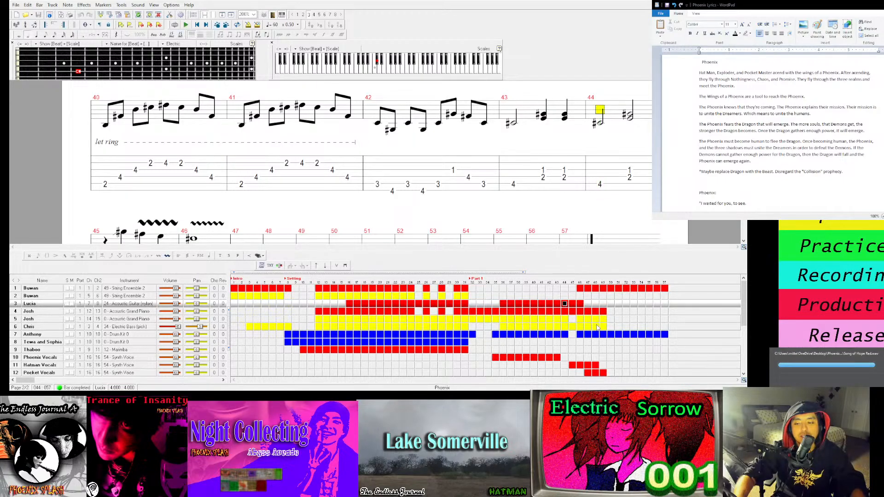
Play from bar 48 of the Hatman Vocals track and stop at the first string ensemble track's chord in bar 50
click(595, 365)
key(space)
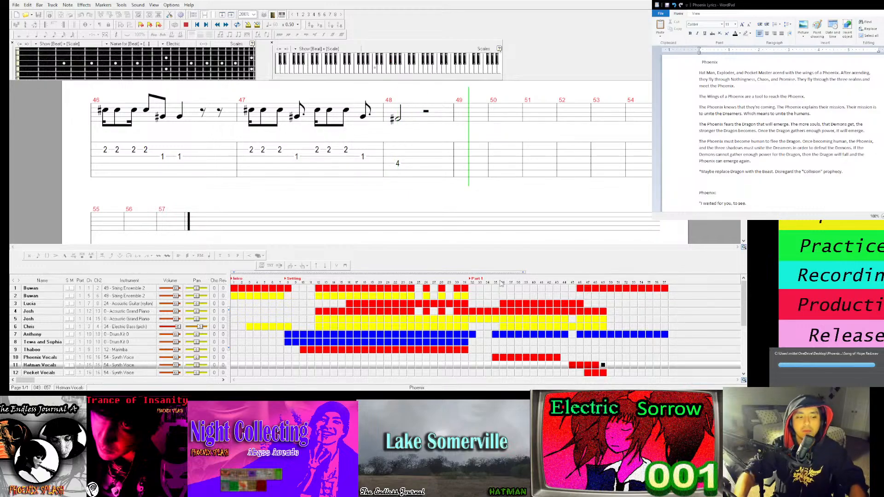
click(613, 289)
key(space)
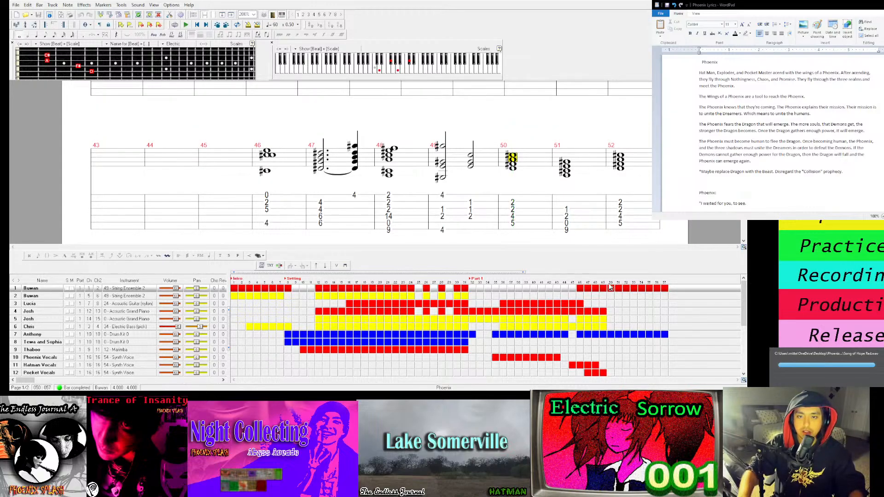
Enter a chord in bar 50 of the nylon guitar track with fret 2 on strings 1 to 3 and string 4 open
click(613, 304)
key(space)
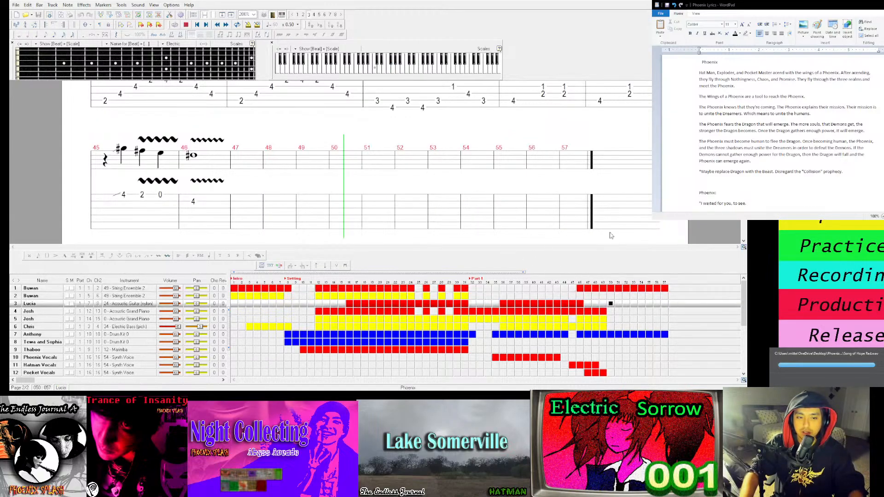
key(space)
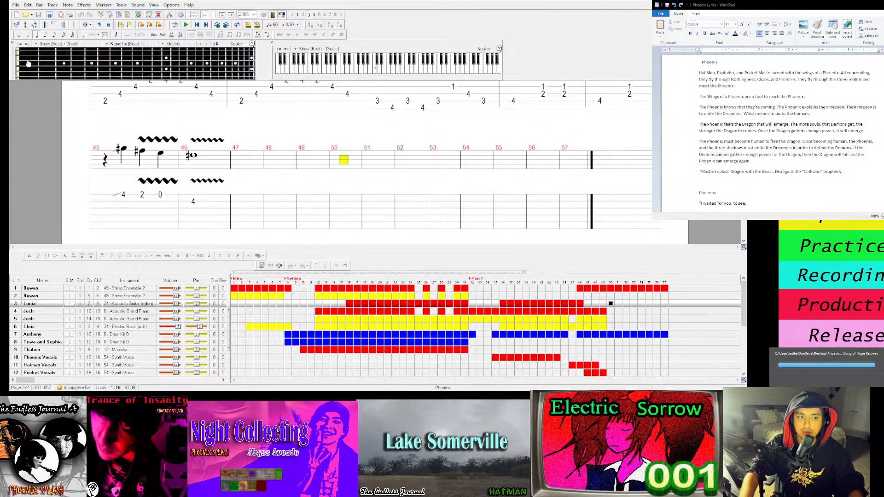
click(19, 60)
click(19, 61)
click(49, 61)
click(49, 60)
click(19, 67)
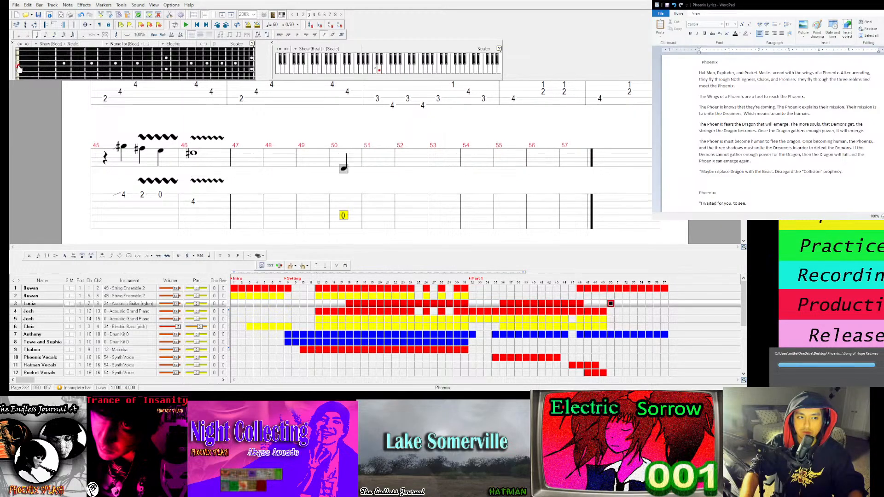
click(47, 62)
click(47, 57)
click(48, 51)
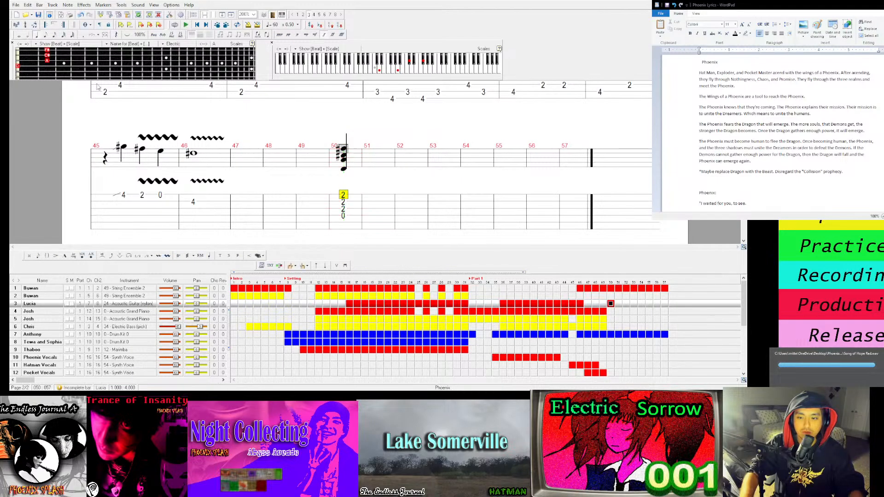
Play from bar 50 and examine the first string ensemble track's chord in that bar
key(space)
click(613, 288)
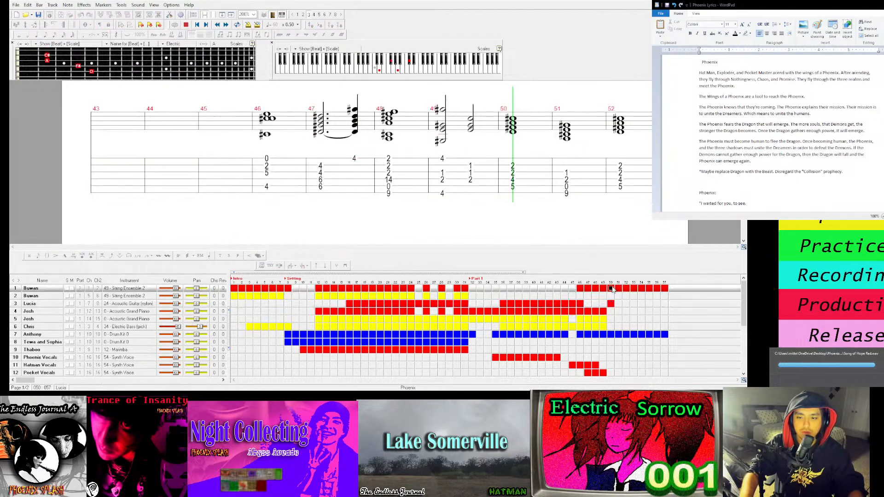
key(space)
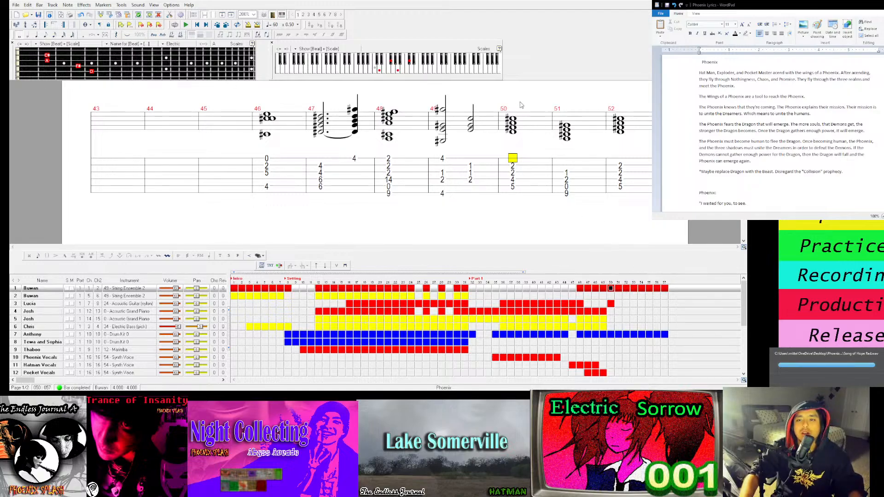
key(Down)
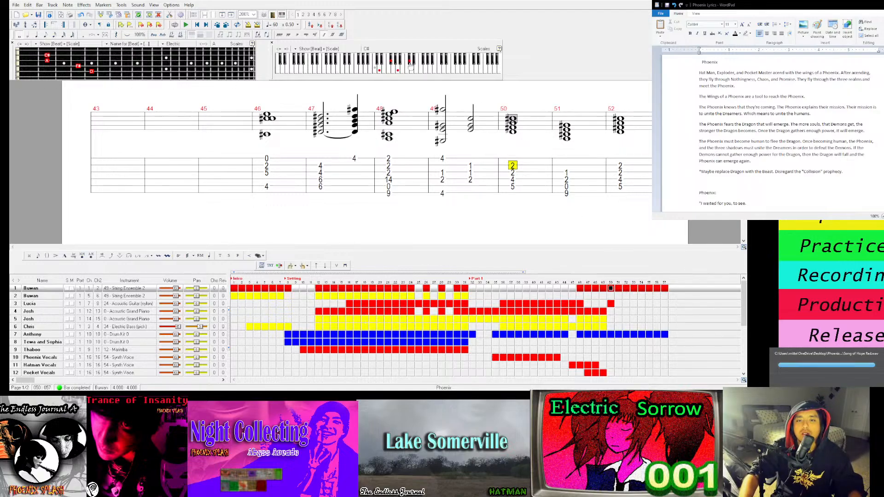
Set the nylon guitar chord in bar 50 to a whole note and listen to it
click(611, 304)
key(space)
key(space)
click(19, 67)
click(19, 68)
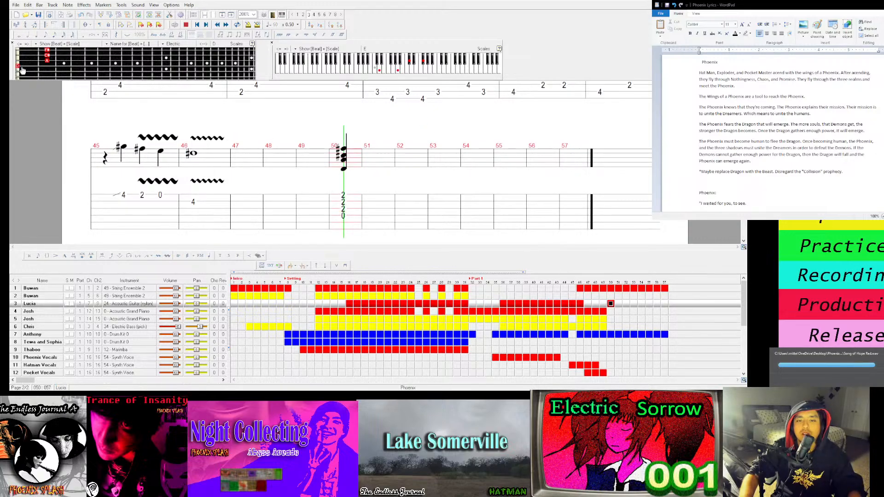
click(19, 36)
key(space)
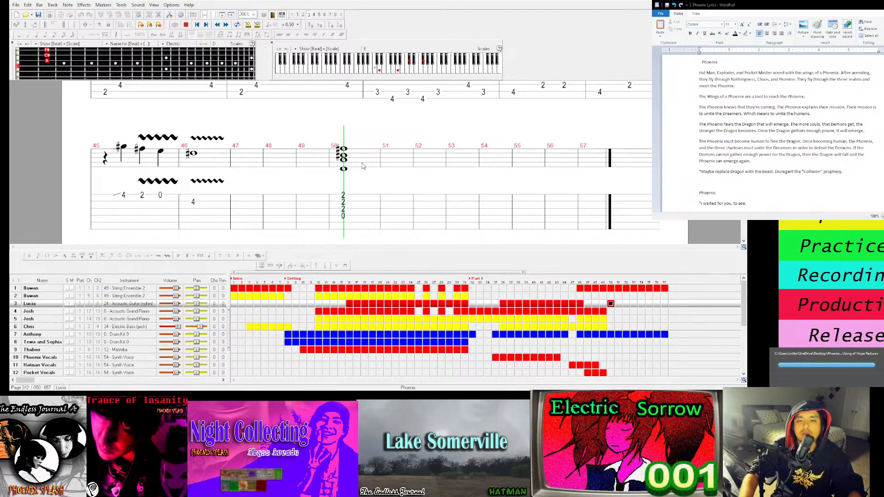
key(space)
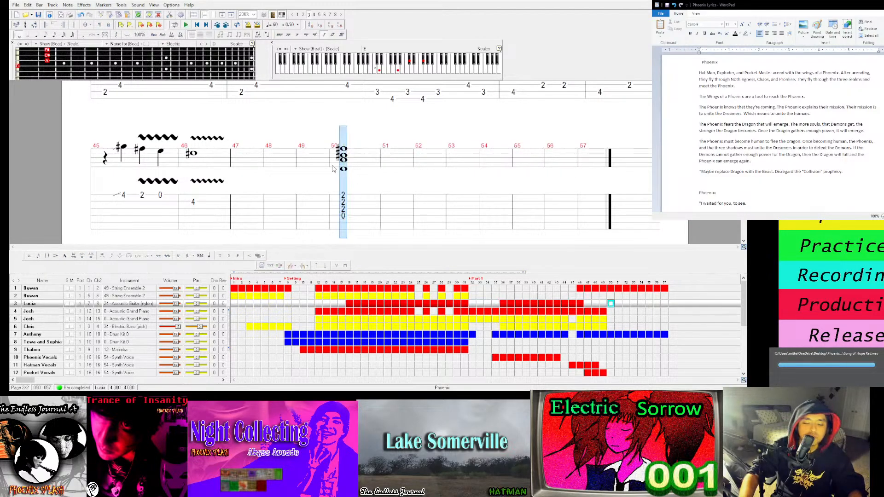
Play on from bar 50 and stop at the first string ensemble track's chord in bar 51
key(space)
click(618, 288)
key(space)
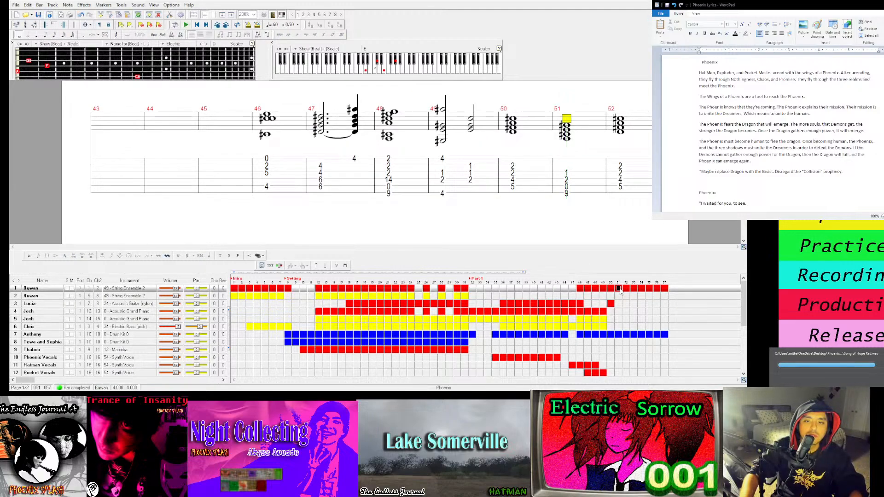
Remove the string 3 note and the open string 4 note from the nylon guitar chord in bar 50
click(619, 304)
click(343, 162)
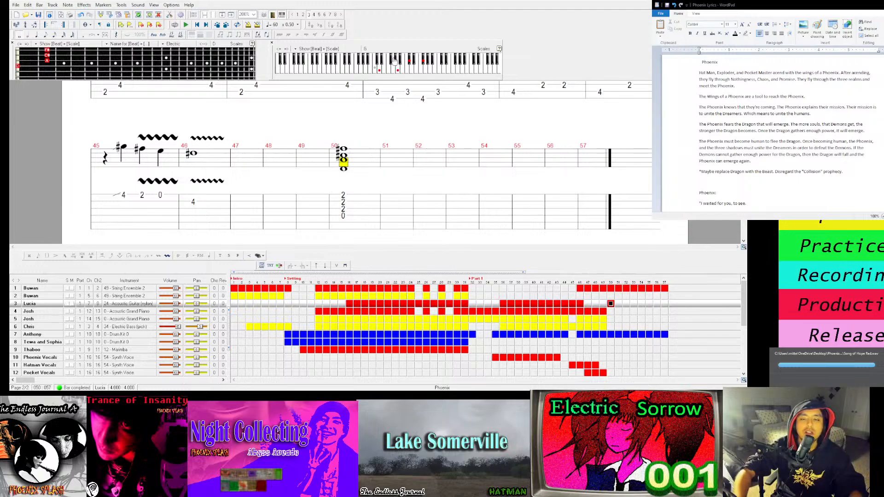
click(397, 70)
key(space)
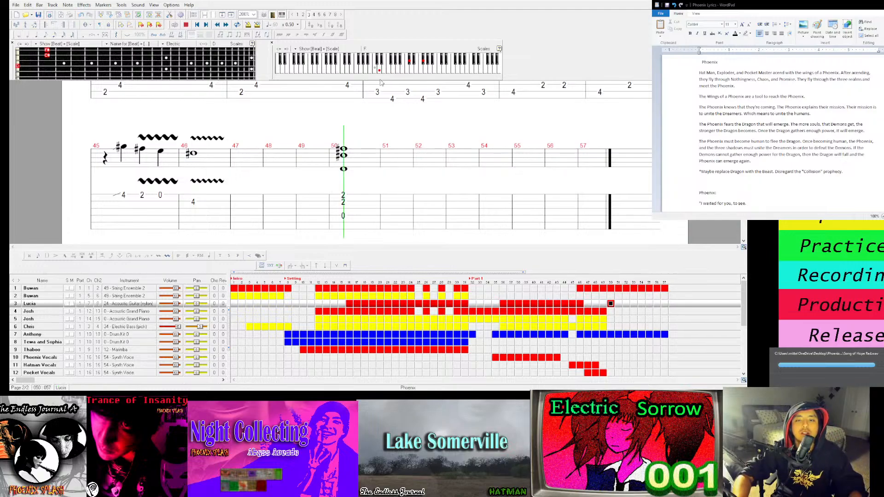
click(379, 71)
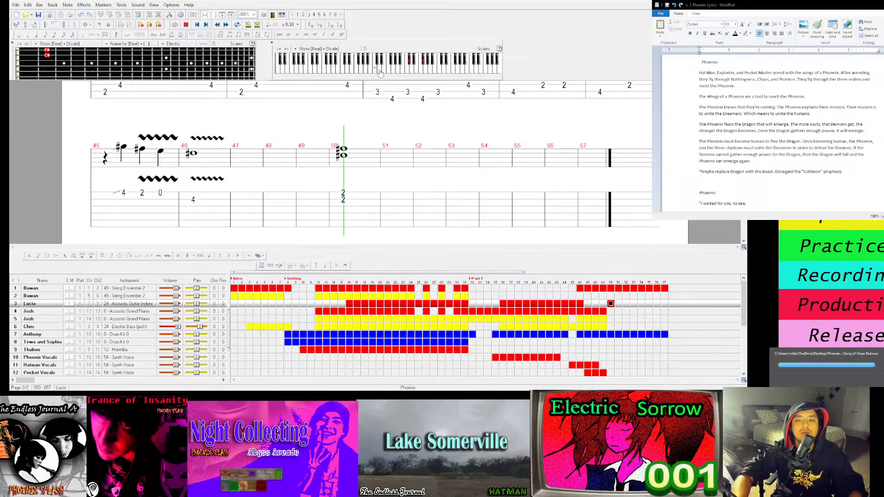
Try frets 7, 12, 3 and 1 on string 3 of the nylon guitar chord in bar 50, then listen
click(411, 71)
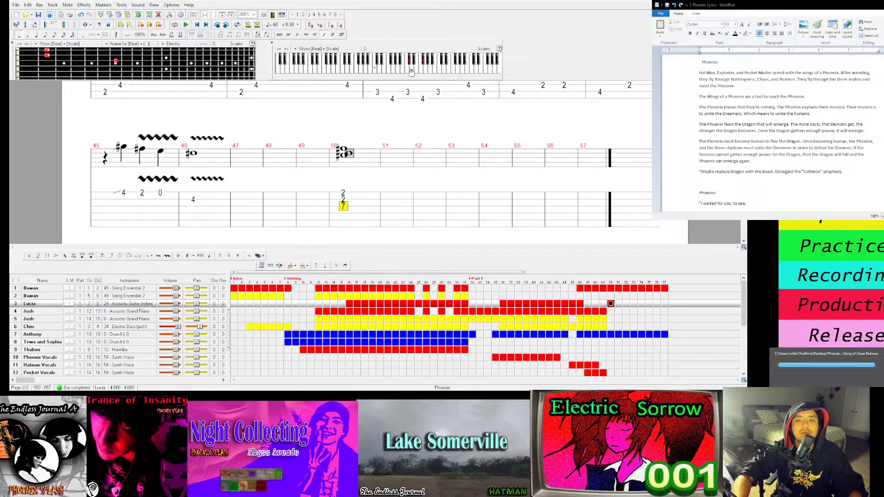
click(426, 72)
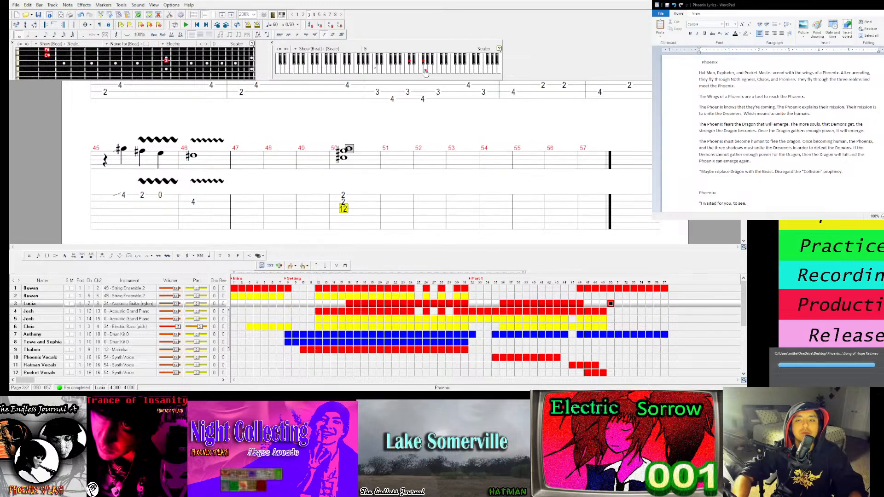
click(426, 72)
click(416, 73)
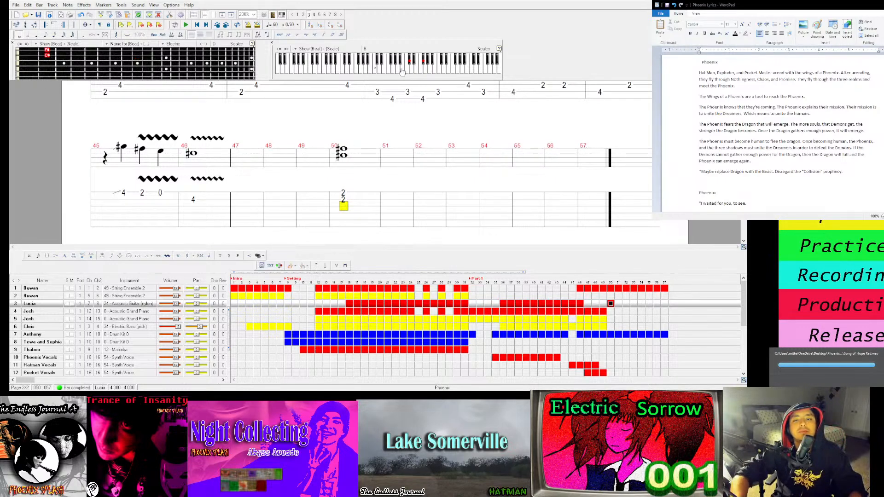
click(401, 64)
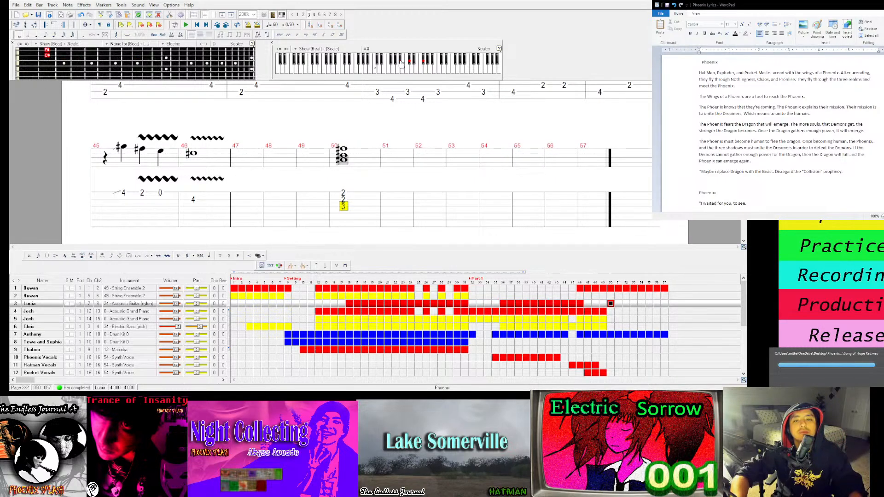
click(397, 63)
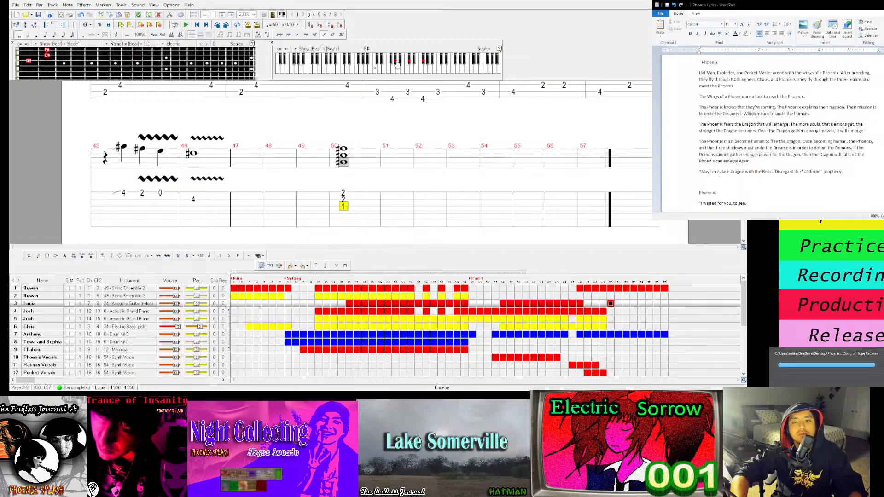
click(392, 64)
key(space)
key(space)
Put fret 2 on string 3 of the bar 50 nylon guitar chord and make the chord a half note
click(398, 72)
key(space)
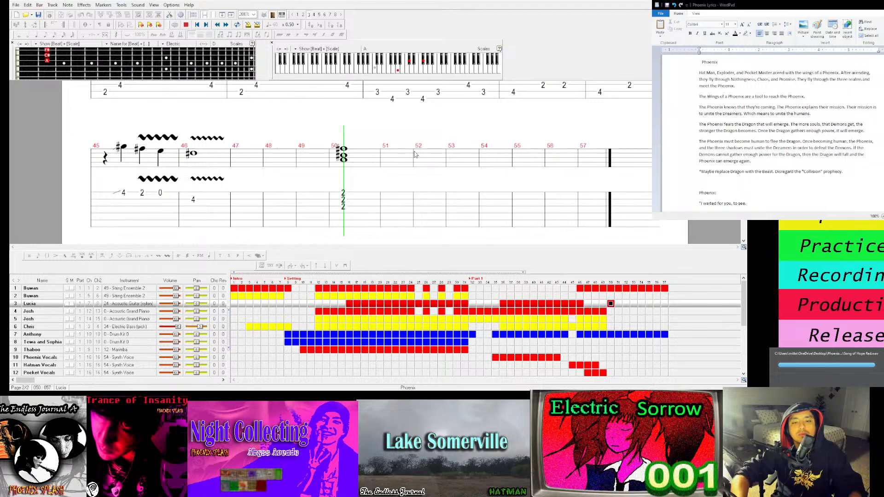
key(space)
key(space)
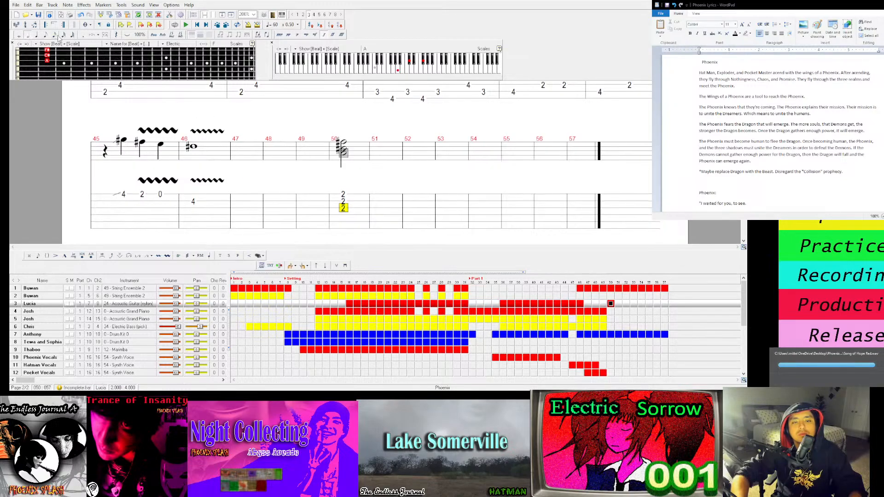
key(space)
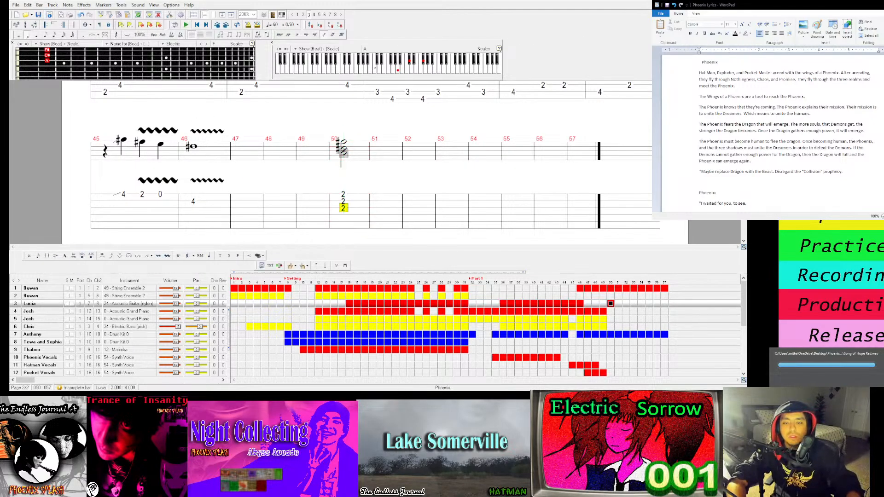
Enter a second chord in bar 50 of the nylon guitar track with fret 2 on strings 1 to 3
key(Right)
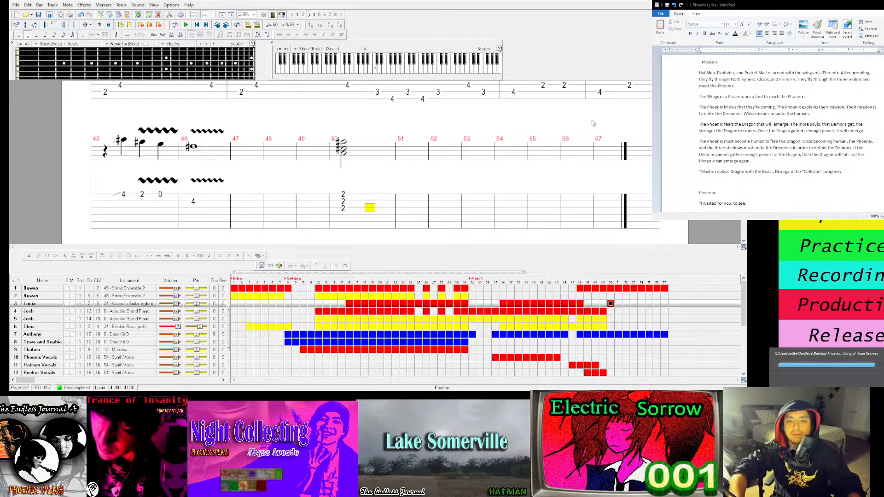
key(2)
click(416, 63)
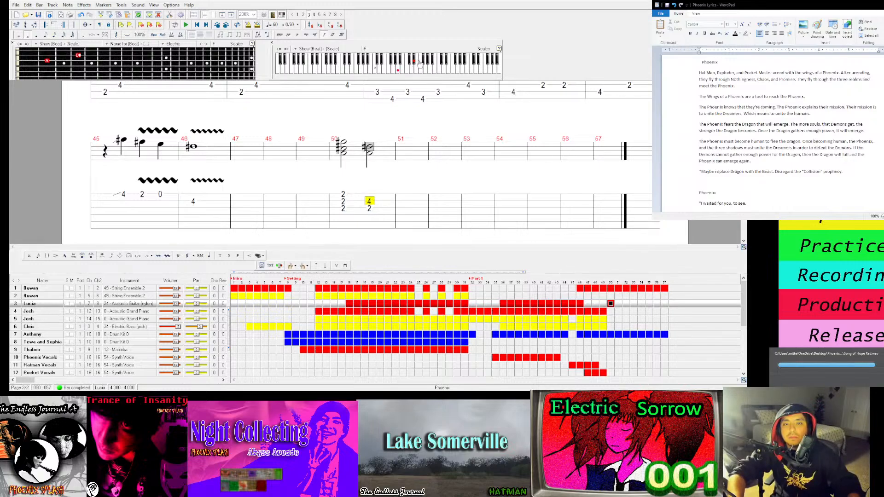
click(414, 62)
click(410, 62)
click(425, 63)
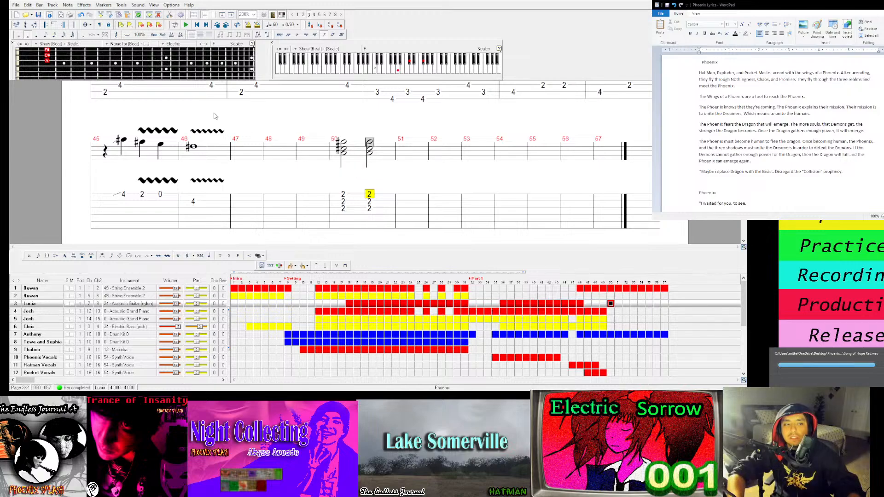
Set the second chord in bar 50 to a quarter note and paste a copy of it as the bar's third chord
click(36, 35)
click(375, 151)
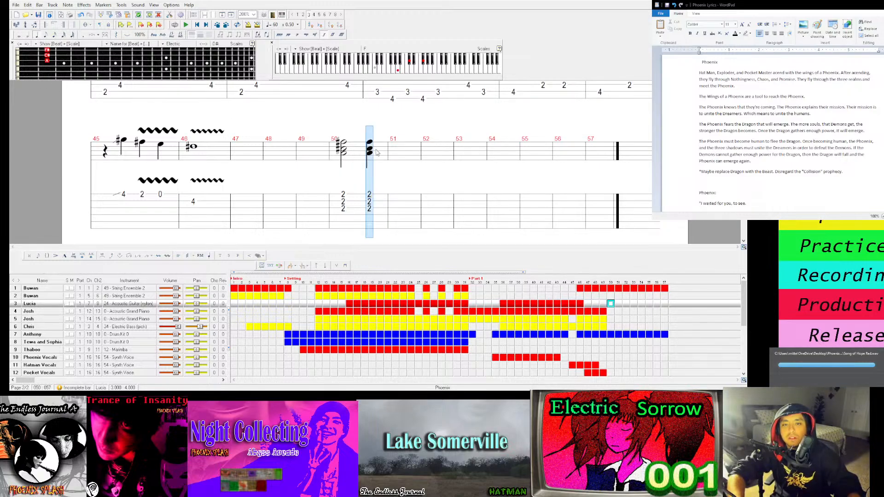
click(346, 157)
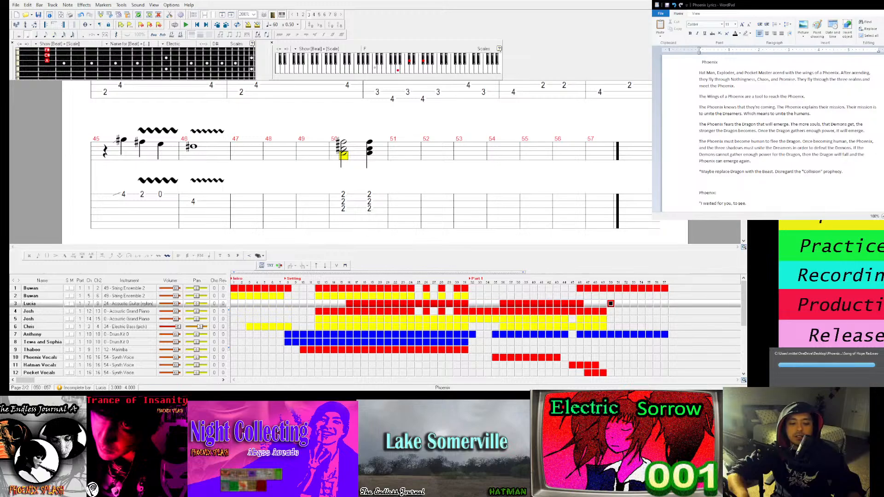
click(373, 151)
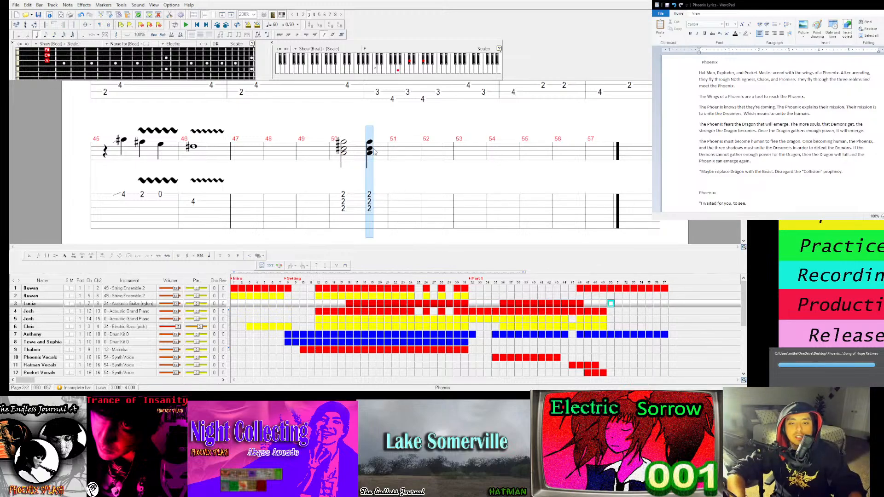
key(Right)
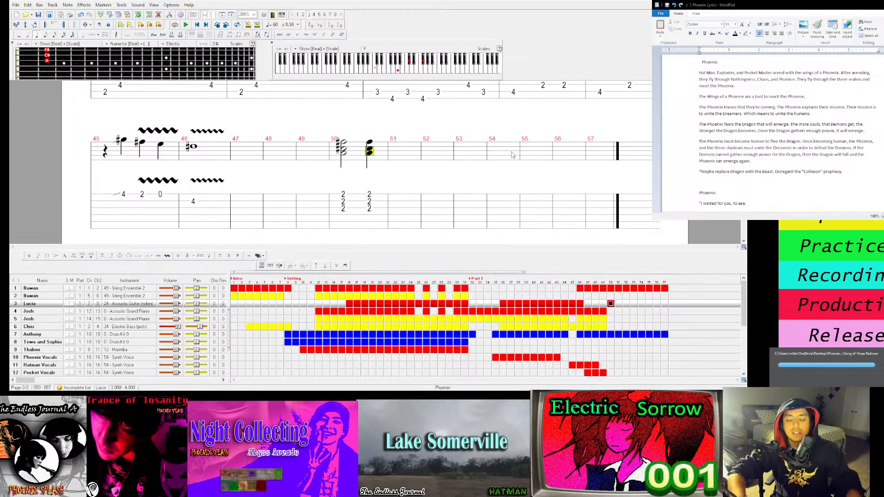
key(ctrl+v)
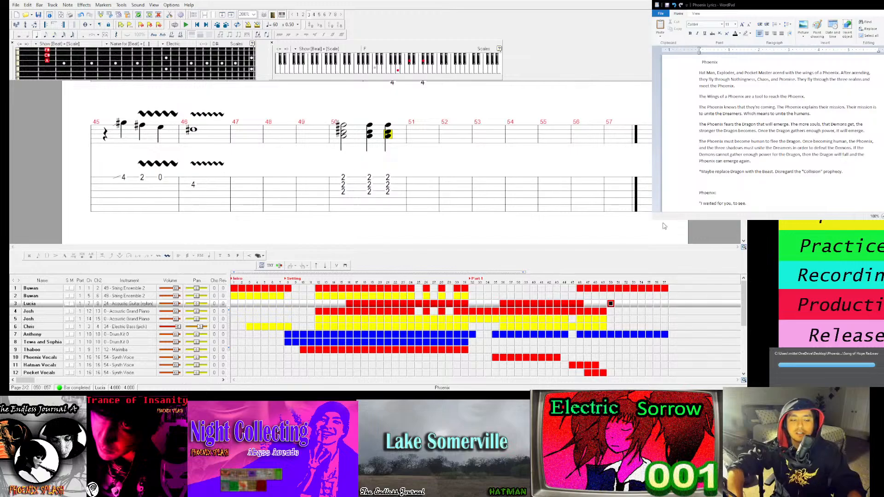
Play the nylon guitar chords in bar 50 and stop with the first beat of bar 51 selected
click(369, 167)
click(353, 168)
key(space)
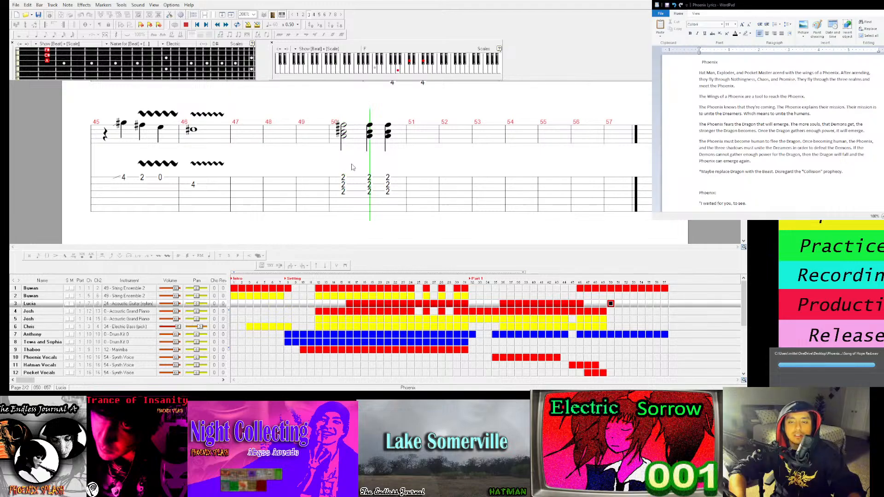
key(space)
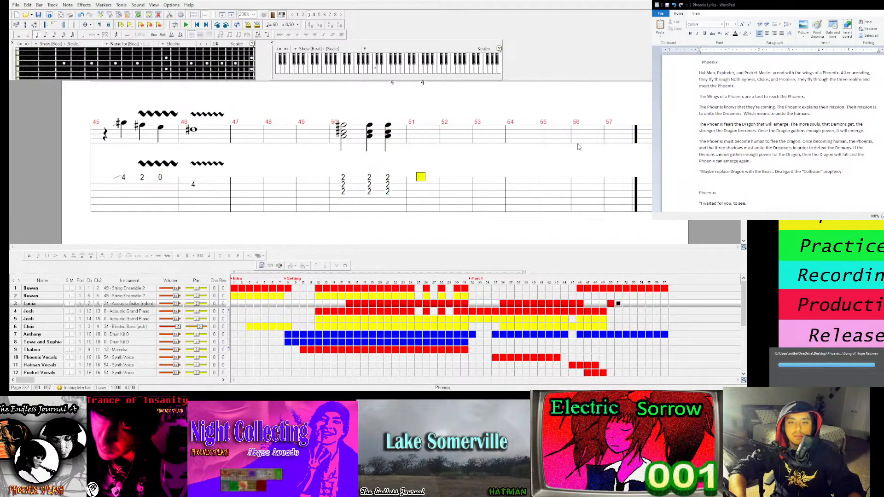
Enter a nylon guitar chord in bar 51 with fret 1 on string 3, fret 2 on string 4, string 5 open and fret 9 on string 6
click(378, 63)
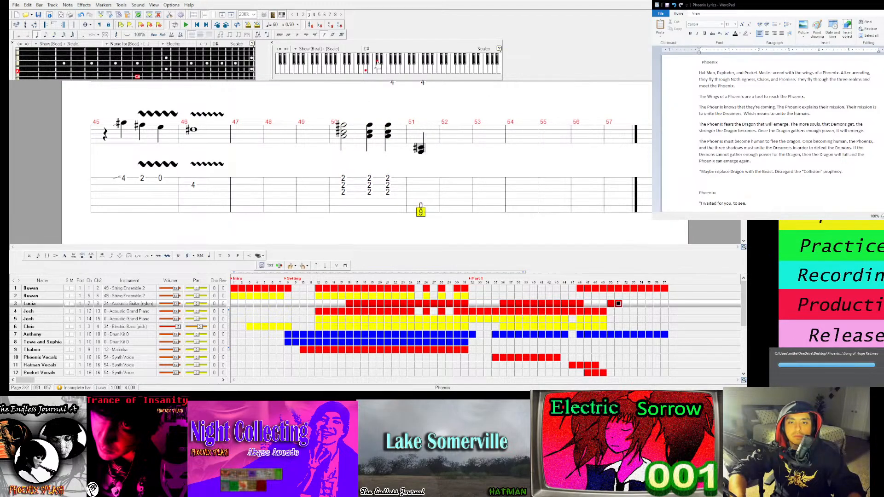
click(385, 70)
click(397, 63)
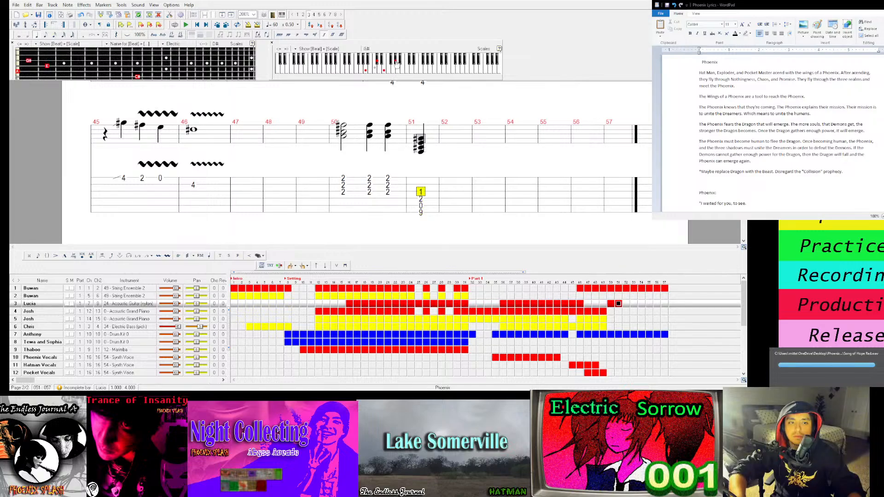
Remove the fret 9 note from the bar 51 chord and try string 6 open before clearing that string
click(138, 76)
click(18, 77)
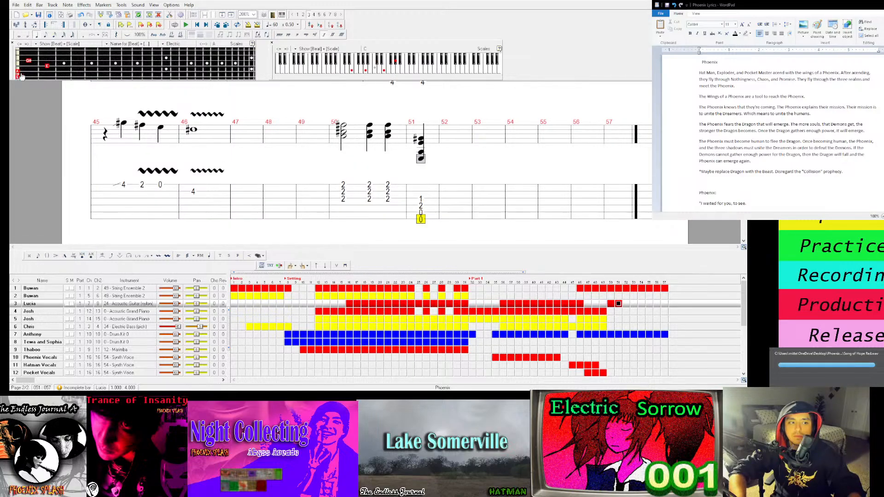
key(space)
key(space)
click(17, 77)
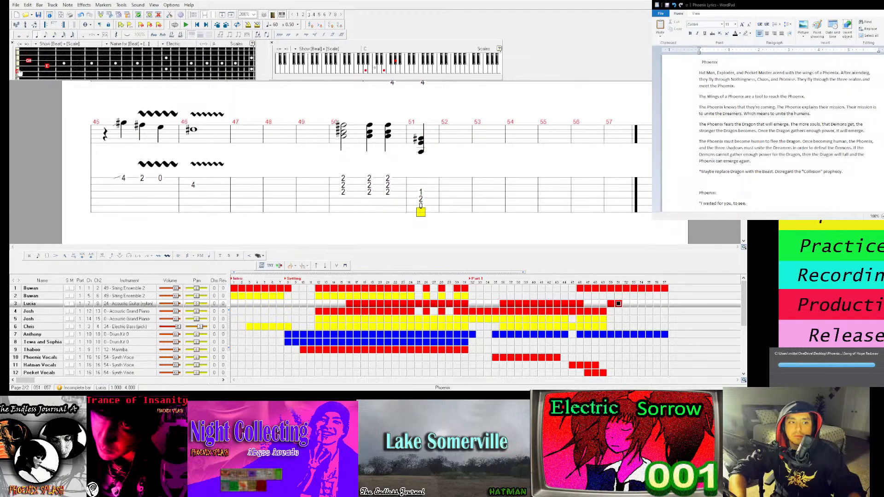
Add fret 2 on string 2 to the nylon guitar chord in bar 51 and listen to it
key(Up)
key(Up)
key(Up)
key(Up)
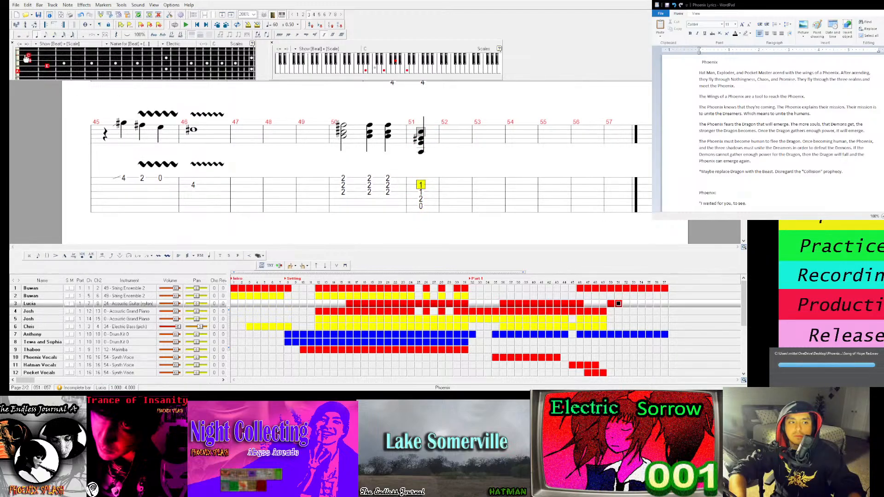
click(41, 56)
key(space)
key(space)
Make the first nylon guitar chord of bar 51 a half note, followed by two quarter-note copies, and listen to it
click(28, 36)
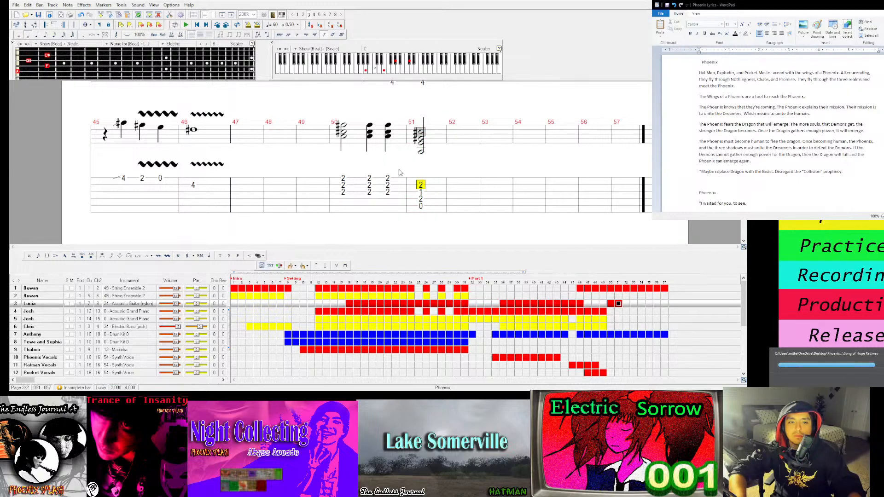
click(421, 150)
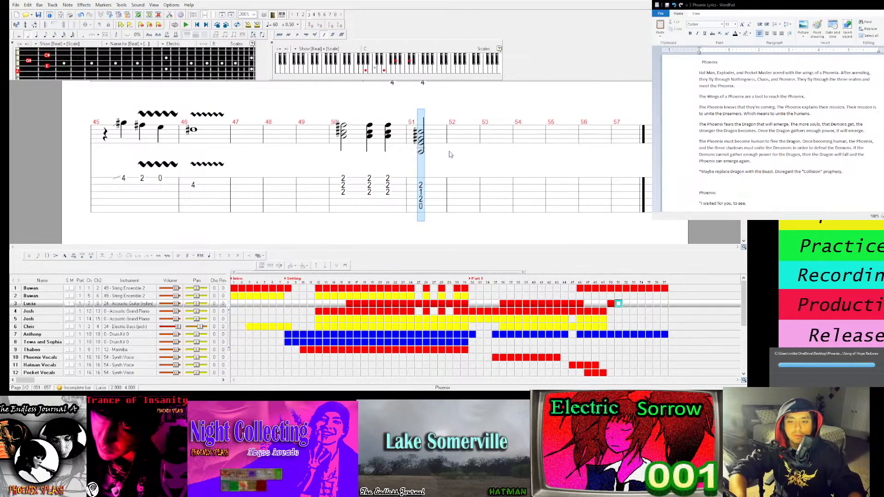
click(445, 151)
key(ctrl+v)
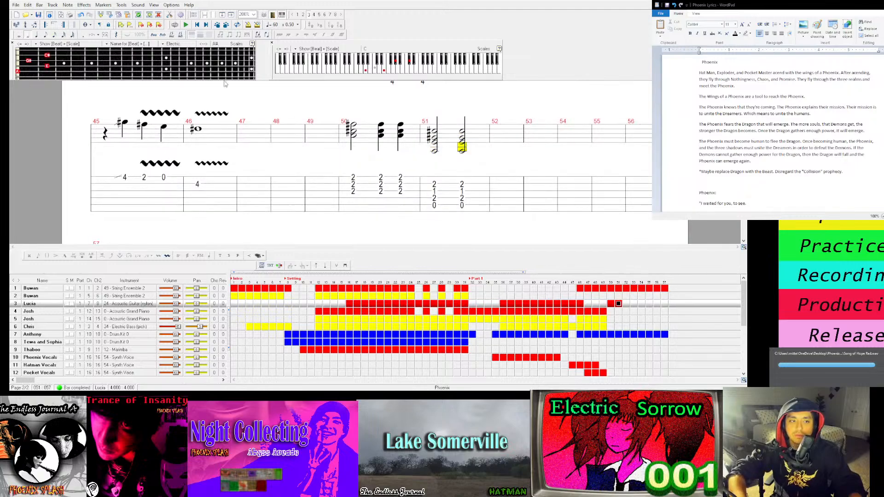
key(ctrl+v)
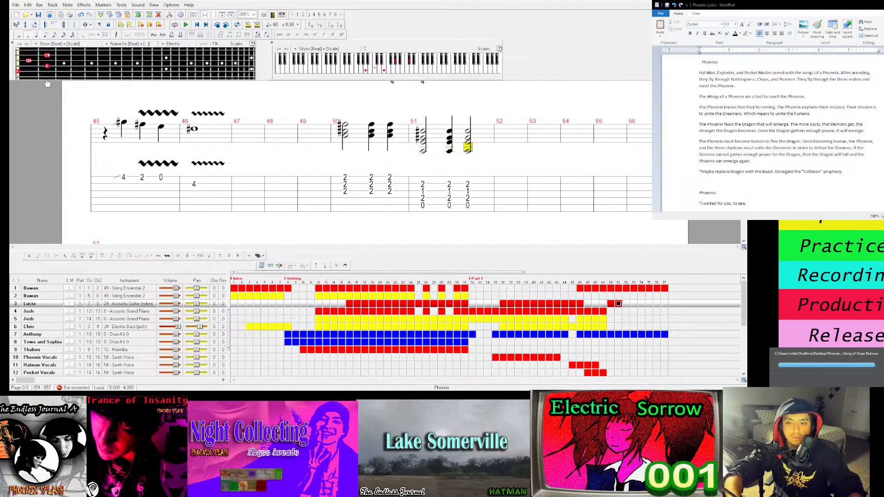
key(space)
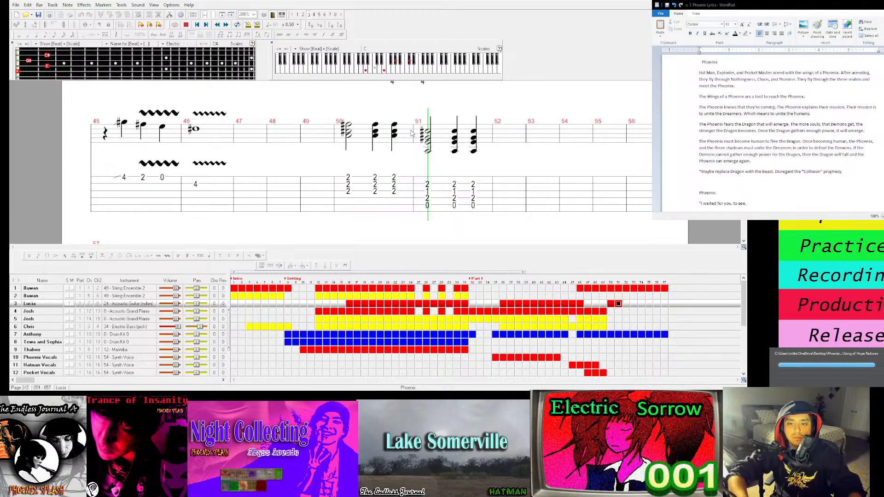
key(space)
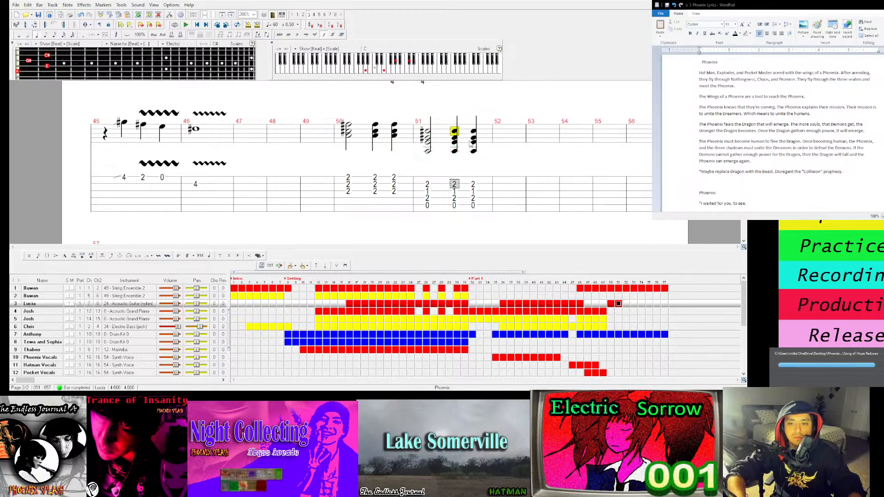
Shorten the two repeated chords in bar 51 to eighth notes and play the bar
click(44, 36)
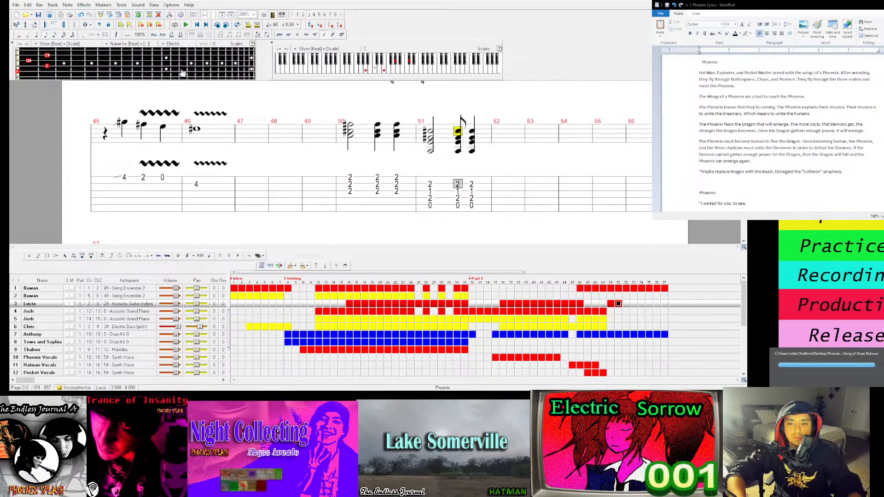
key(Right)
click(44, 36)
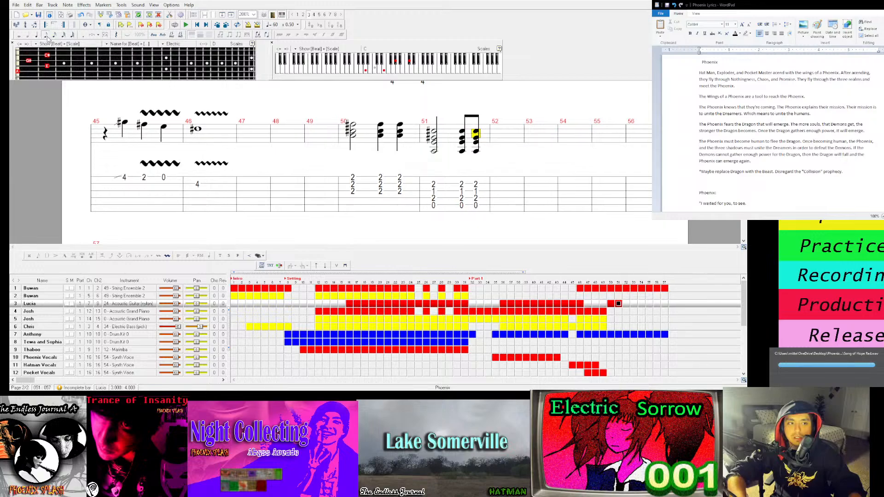
key(space)
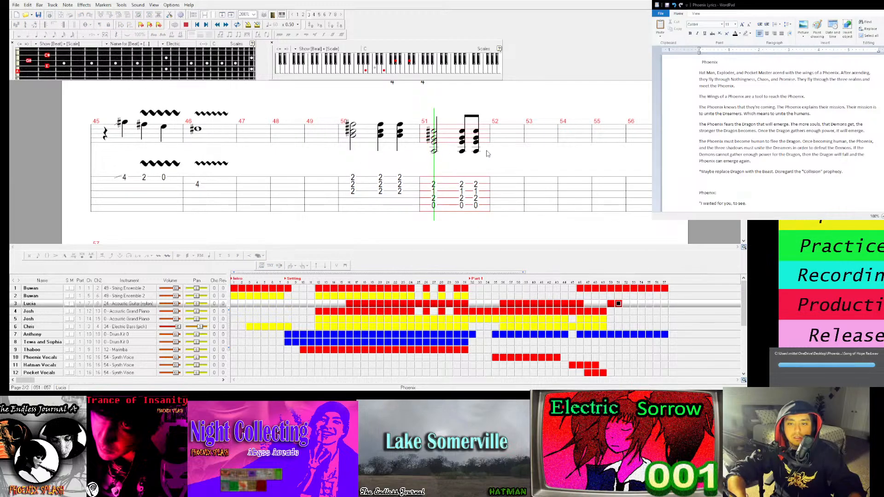
key(space)
Reduce the last chord of bar 51 to only its fret 2 note on string 4
click(464, 153)
click(472, 149)
key(Down)
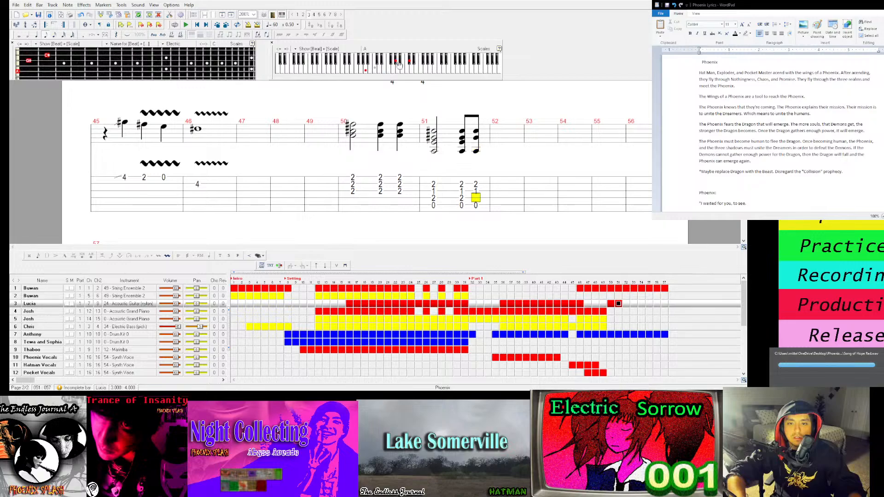
click(367, 72)
click(409, 62)
click(395, 63)
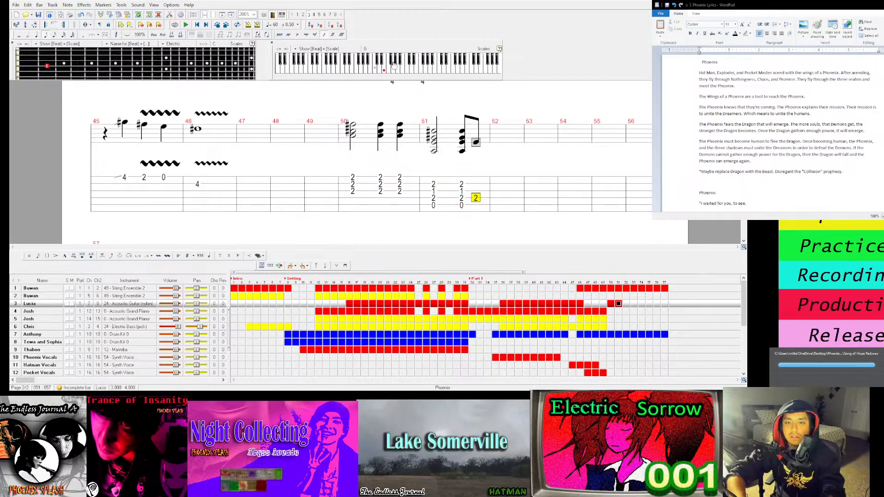
Add single eighth notes at fret 1 on string 3 and fret 2 on string 2 to end bar 51, and play it
click(397, 62)
click(397, 62)
click(410, 64)
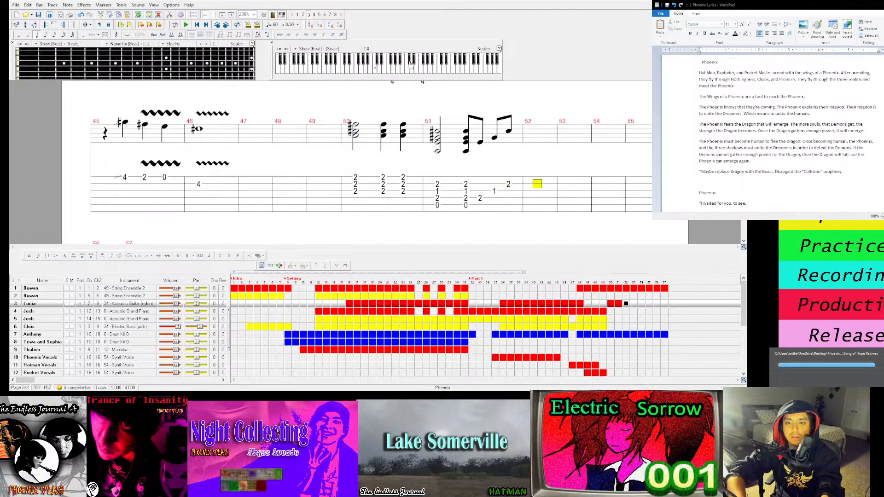
click(396, 63)
click(396, 63)
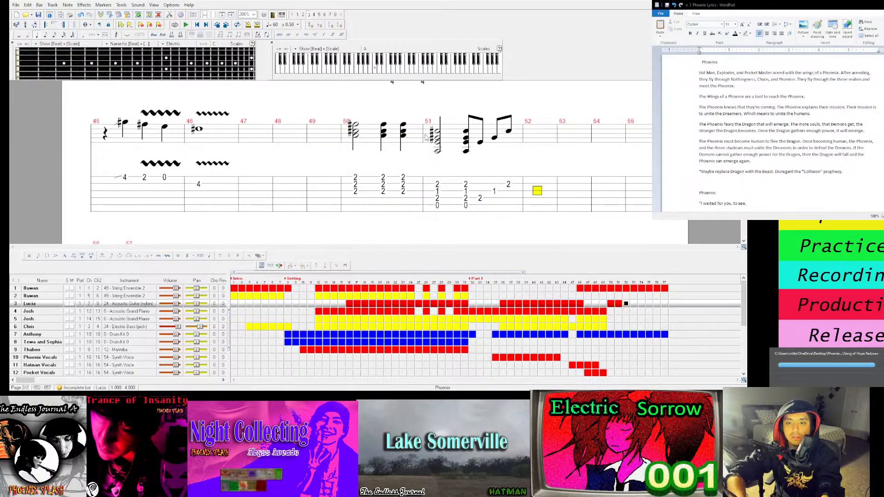
click(440, 143)
key(space)
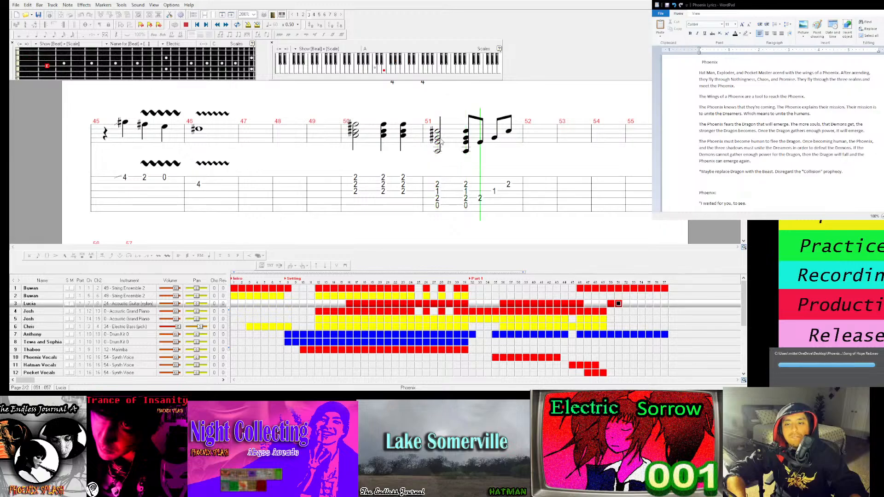
key(space)
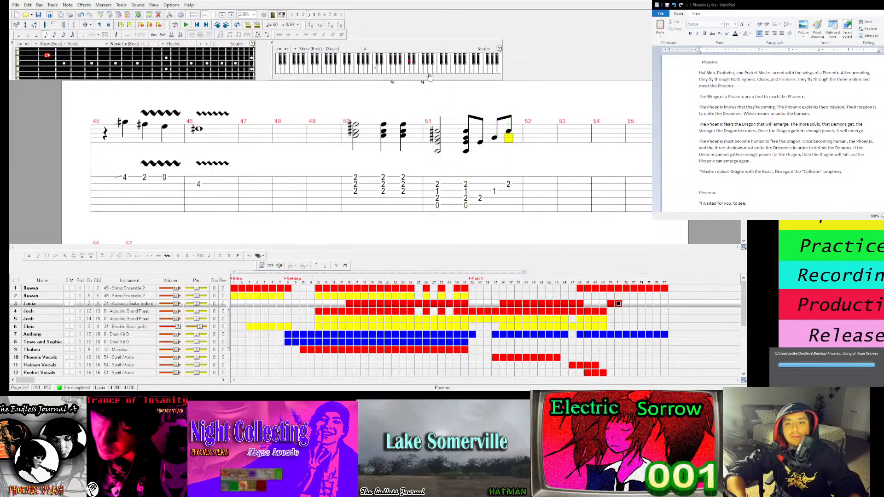
Replace the last note of bar 51 with fret 2 on string 3 and listen to the bar
key(Delete)
click(399, 72)
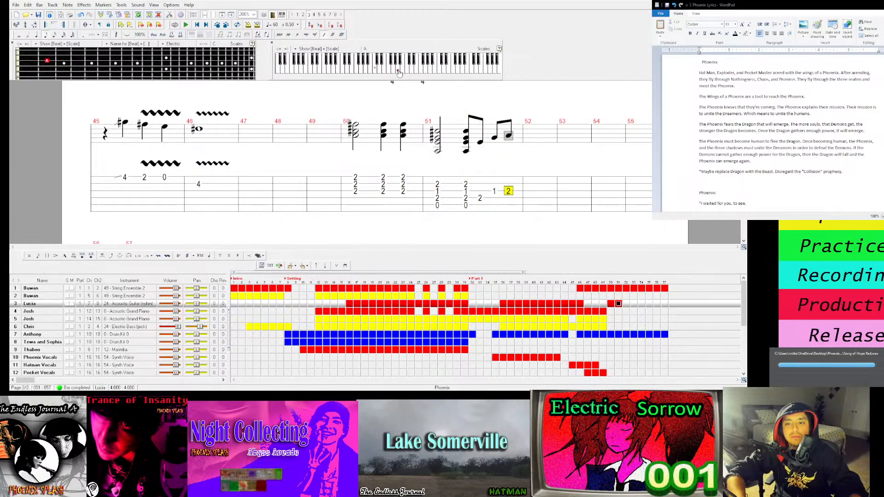
key(space)
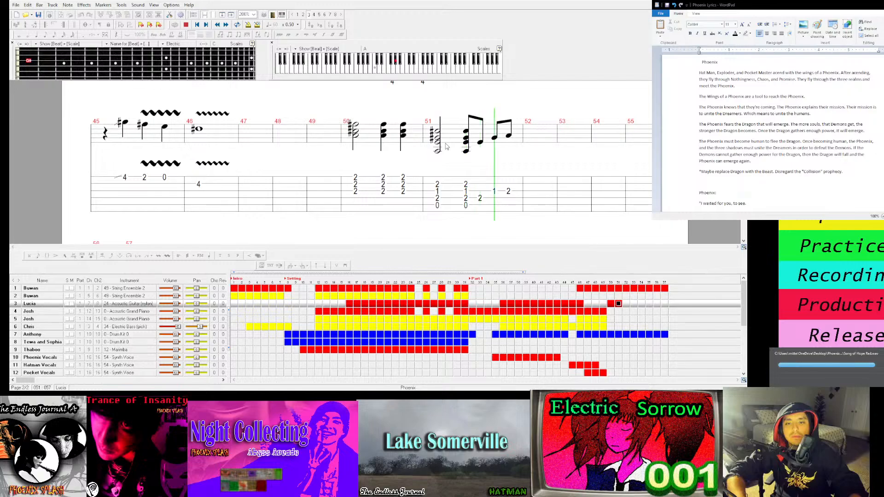
key(space)
Copy the three nylon guitar chords of bar 50 into bar 52 and play from bar 50
click(360, 132)
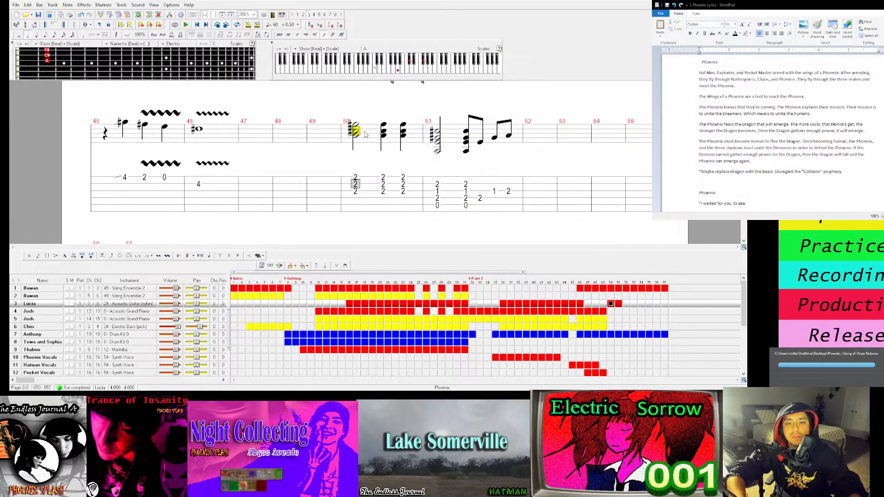
drag(362, 132, 405, 134)
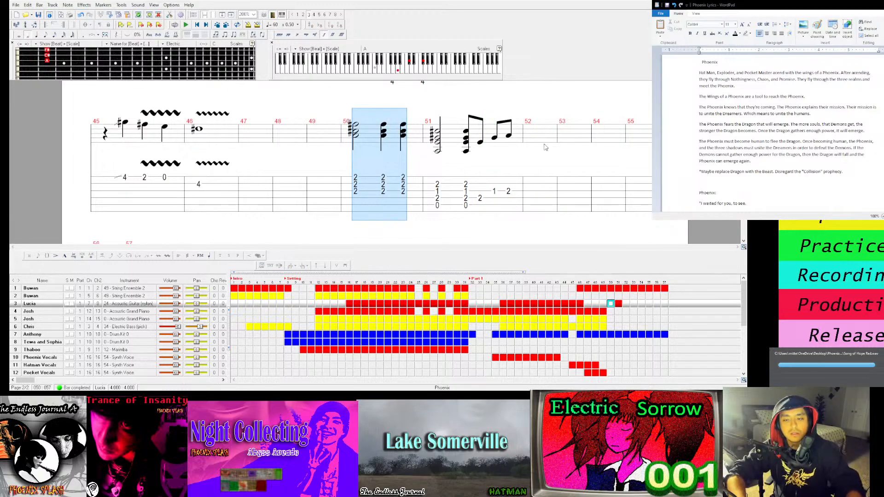
click(539, 132)
key(ctrl+v)
click(361, 141)
key(space)
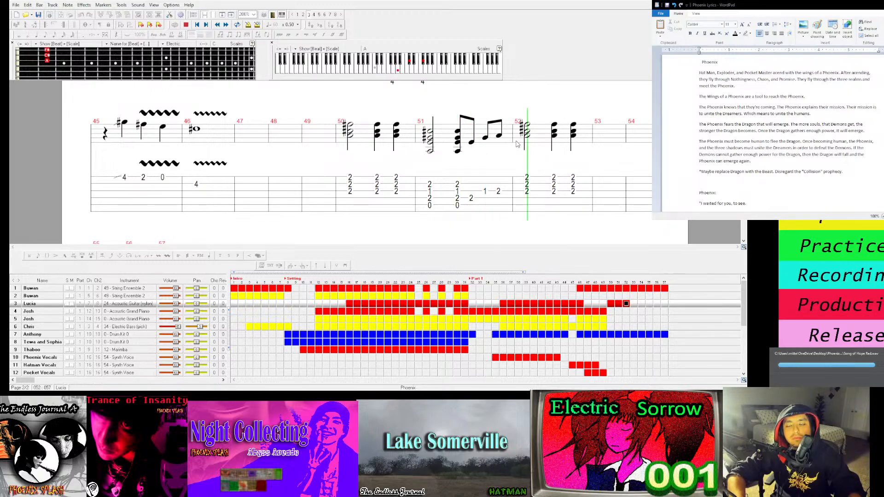
Copy the nylon guitar pattern of bar 51 into bar 53 and play it
click(467, 137)
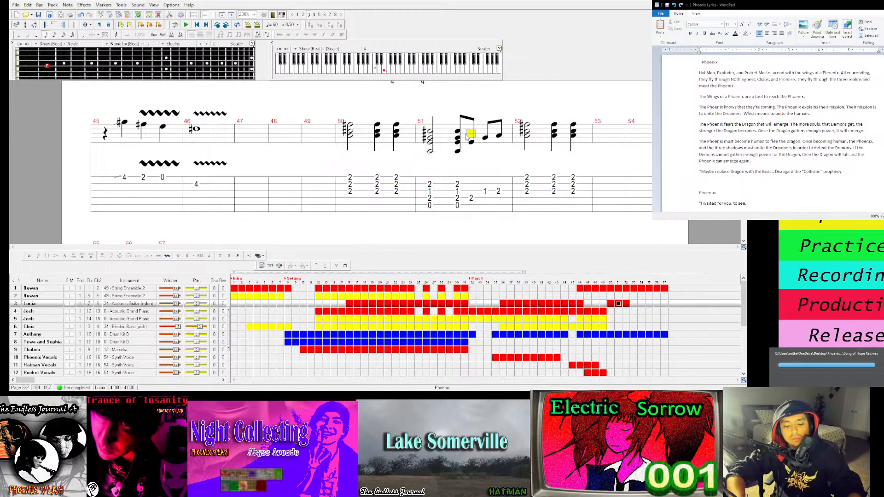
click(601, 134)
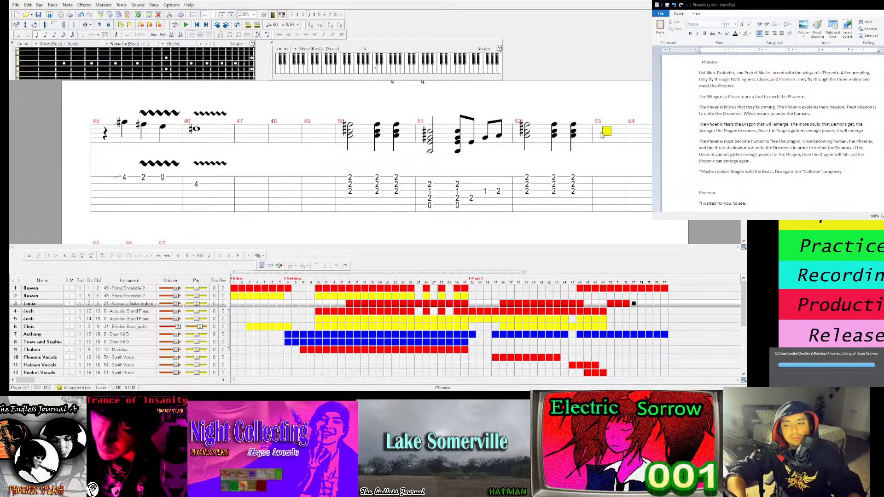
key(space)
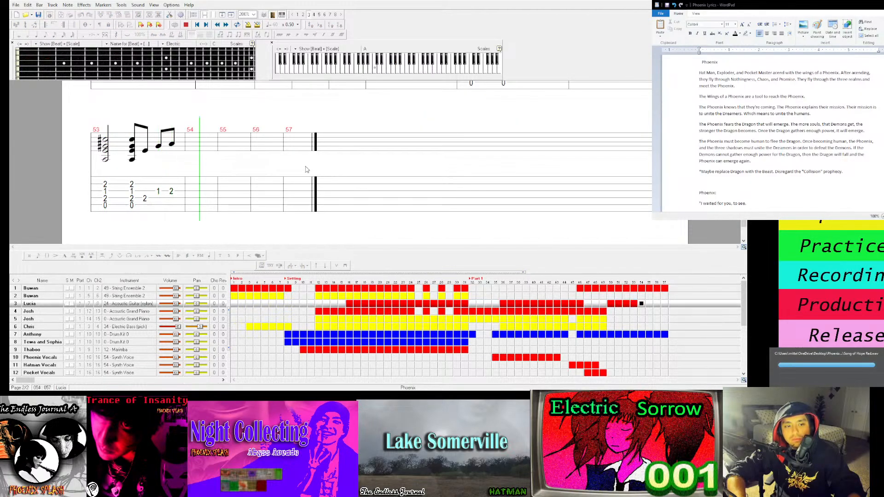
key(space)
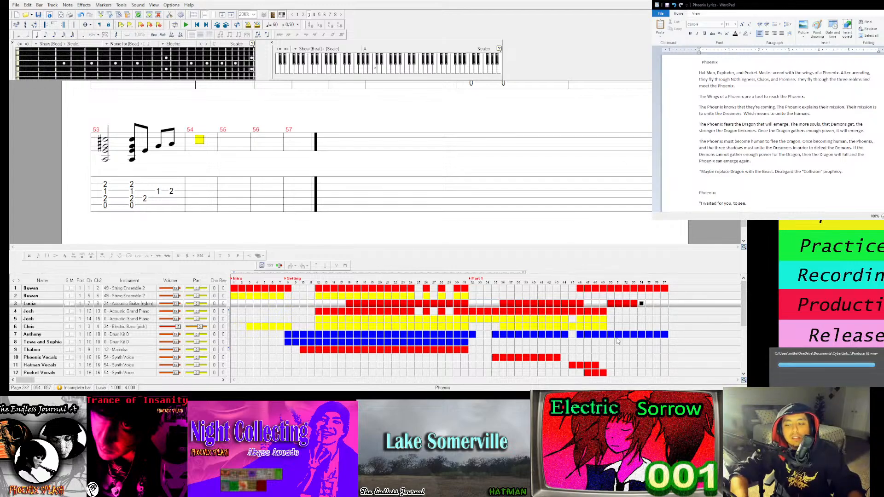
Listen to the song from bar 53, check the string ensemble chord in bar 54, and return to the nylon guitar's bar 54
click(634, 304)
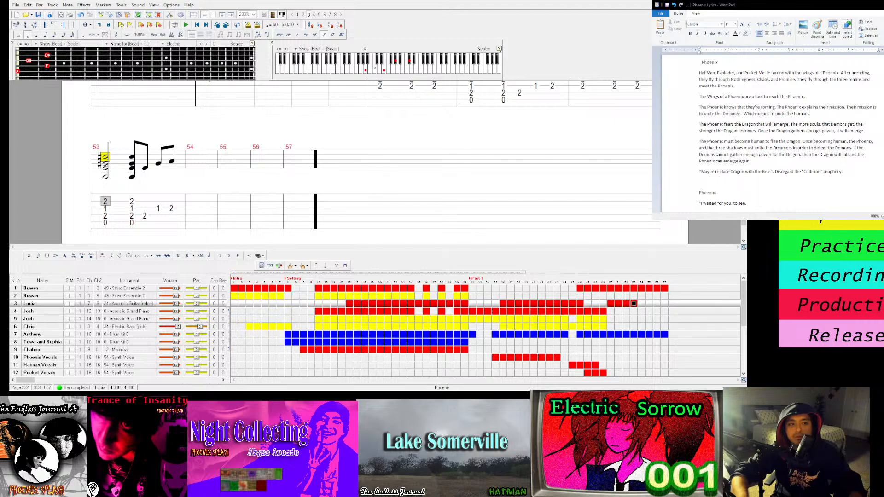
key(space)
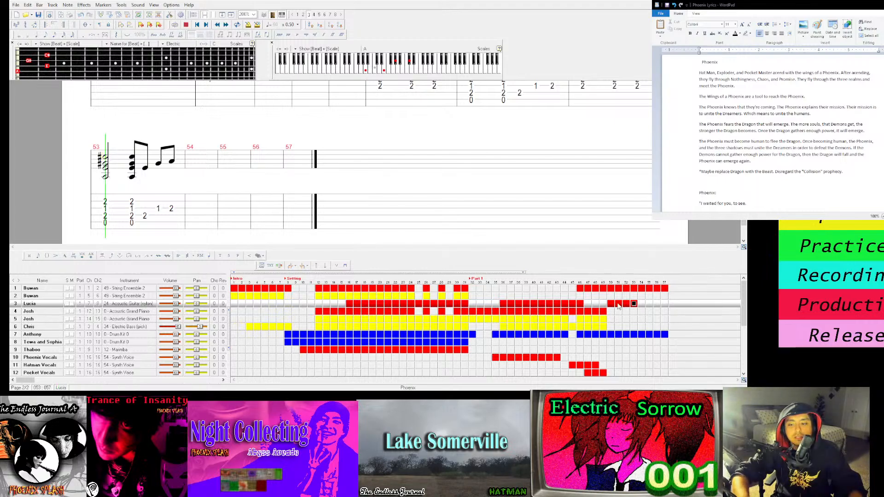
key(space)
click(643, 289)
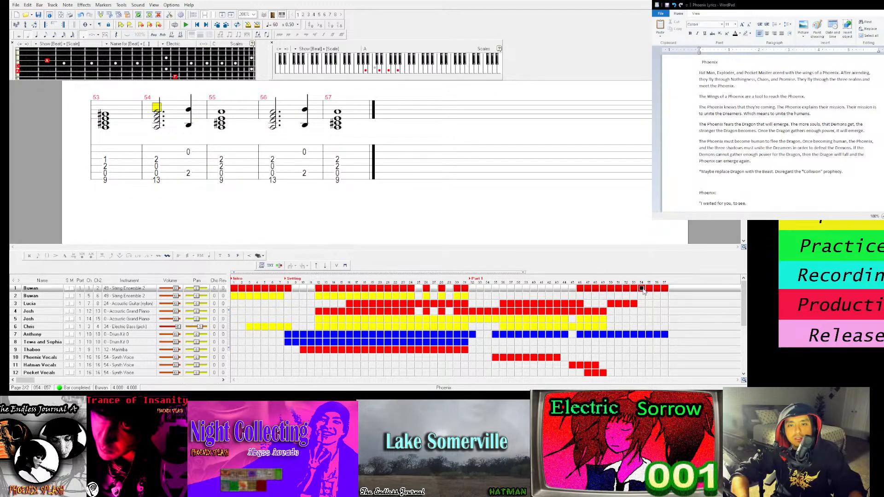
key(space)
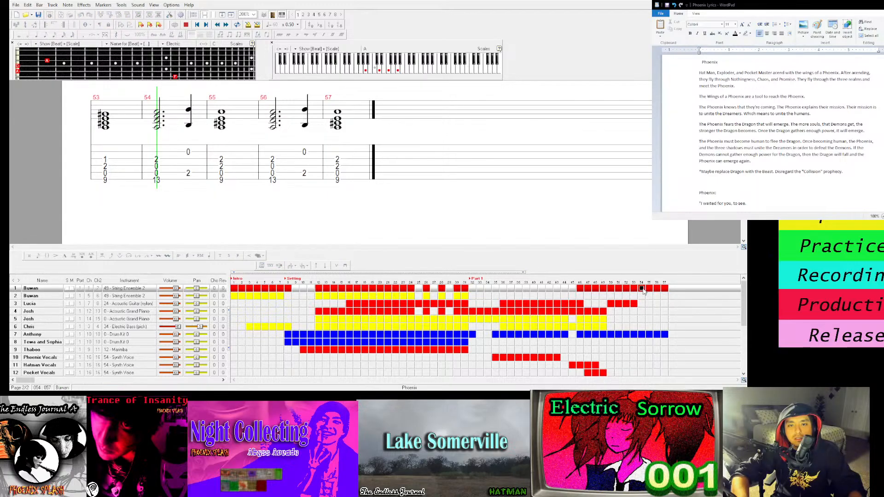
click(642, 304)
key(space)
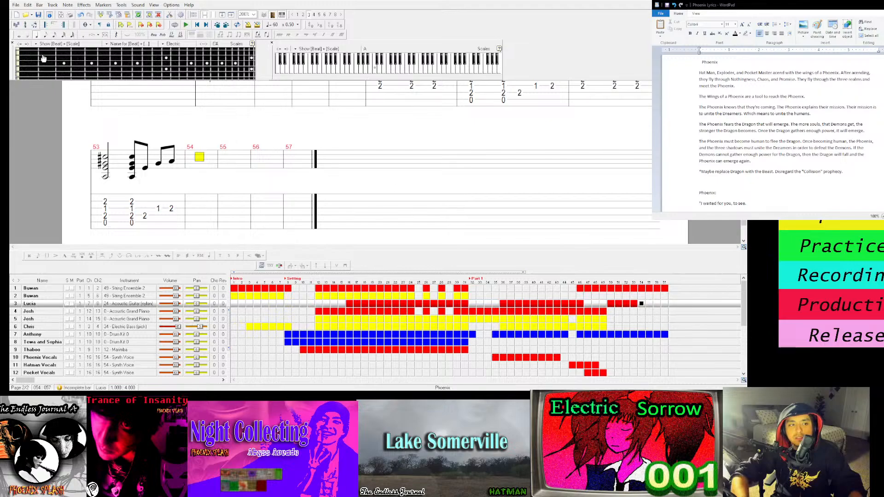
Enter single nylon guitar notes from bar 54 onward: string 4 open, fret 2 on string 3, fret 3 on string 2 and fret 1 on string 1
click(18, 67)
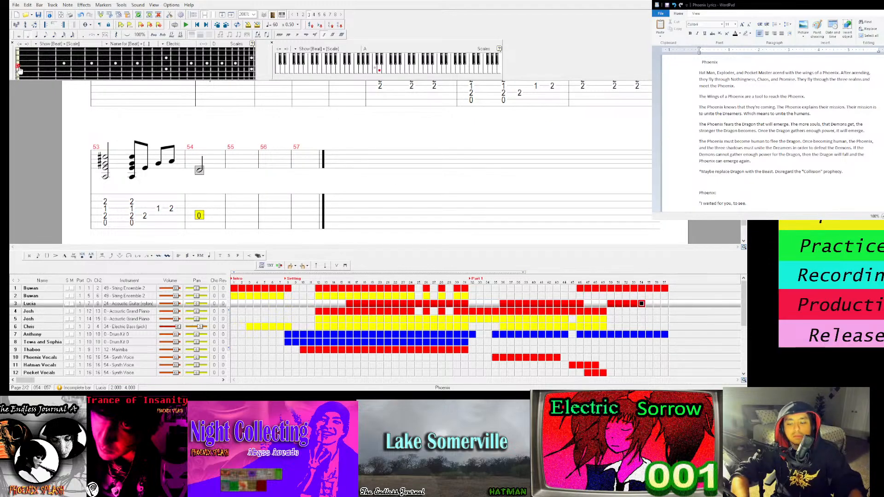
key(Right)
click(42, 64)
key(Right)
click(56, 58)
key(Right)
click(35, 53)
key(Right)
Shorten the first two nylon guitar notes of bar 54 to eighth notes
key(Left)
key(Left)
key(Left)
key(Left)
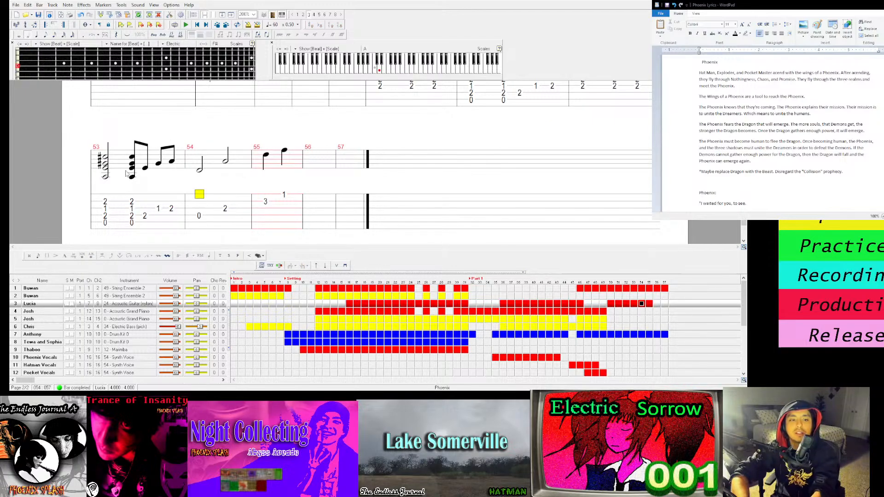
click(45, 35)
key(Right)
click(46, 36)
key(Right)
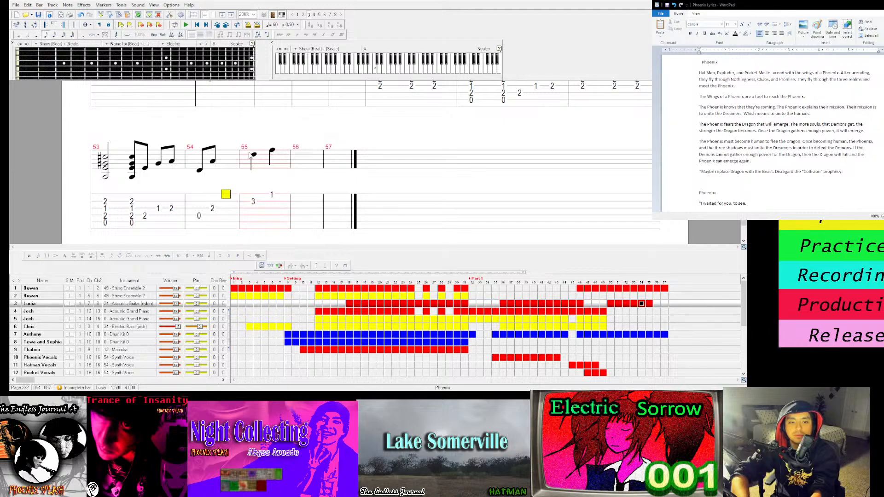
Clear the bar 55 notes and re-enter them in bar 54 as fret 3 on string 2, an eighth note, and fret 1 on string 1
click(250, 156)
key(Delete)
click(211, 158)
key(Right)
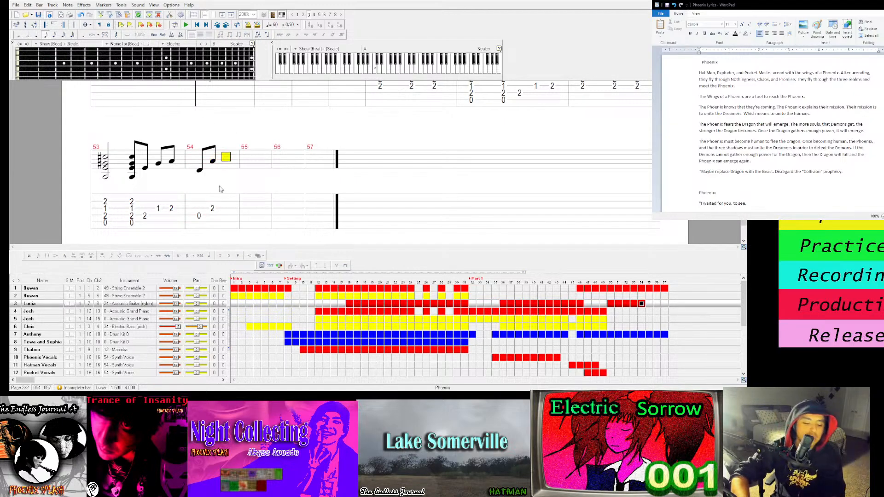
key(3)
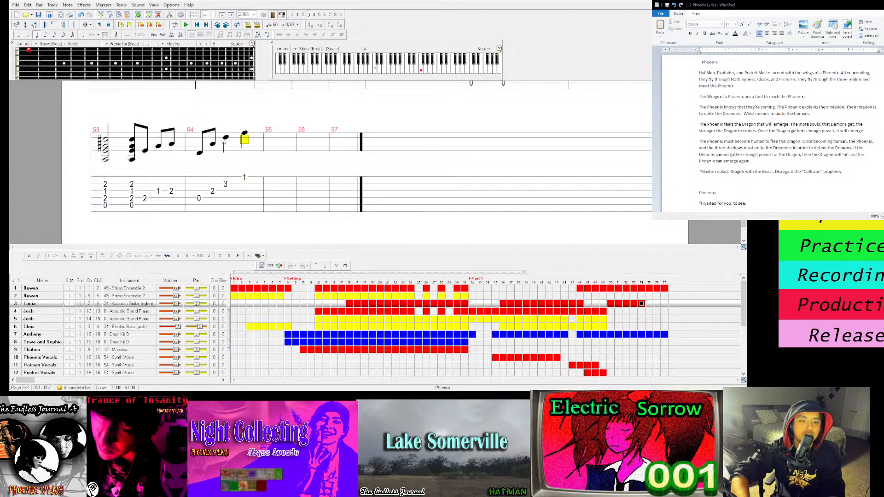
click(46, 37)
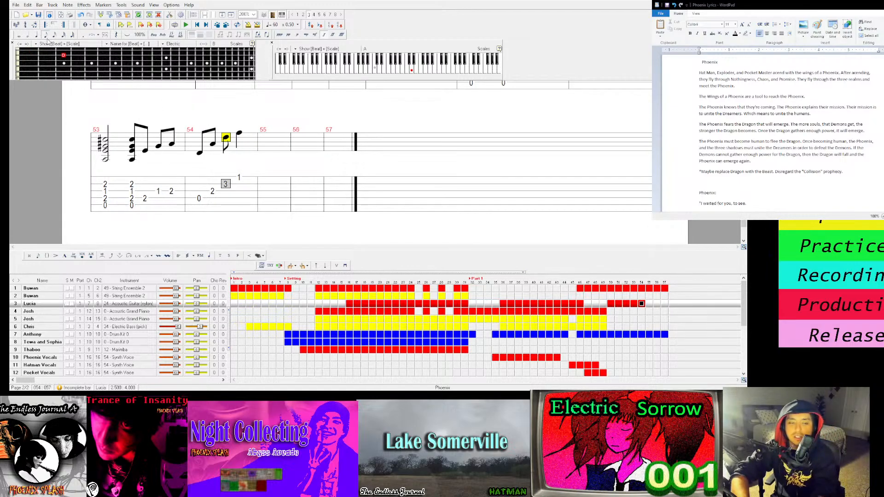
Shorten the last nylon guitar note of bar 54 to an eighth note and play back bars 53 and 54
key(Right)
key(space)
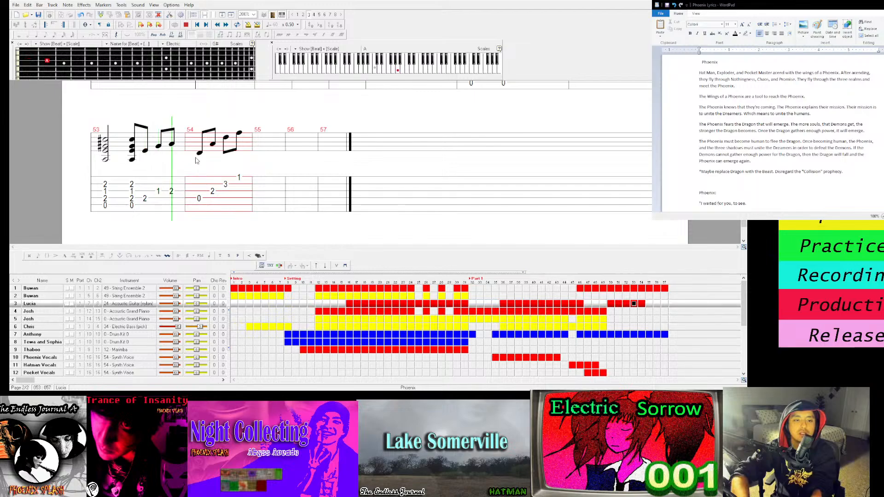
key(space)
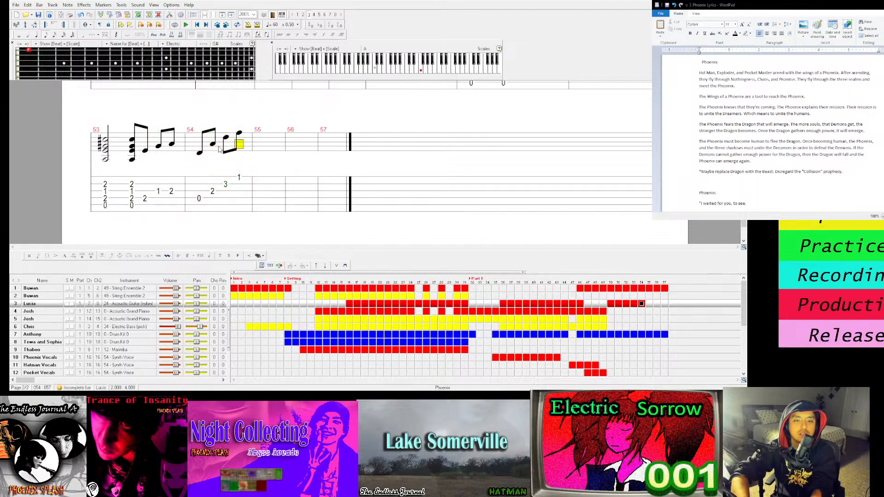
click(204, 144)
key(space)
key(space)
Replace the third note of bar 54 with fret 2 on string 3
click(227, 140)
click(64, 55)
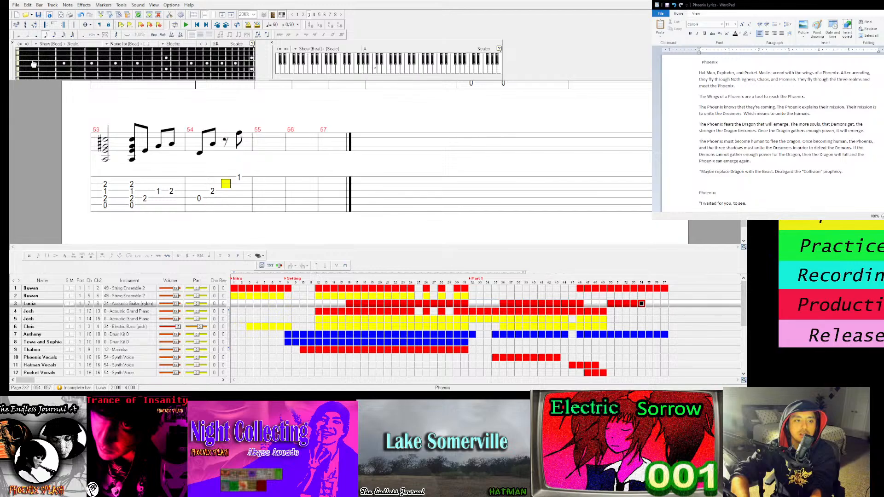
key(Down)
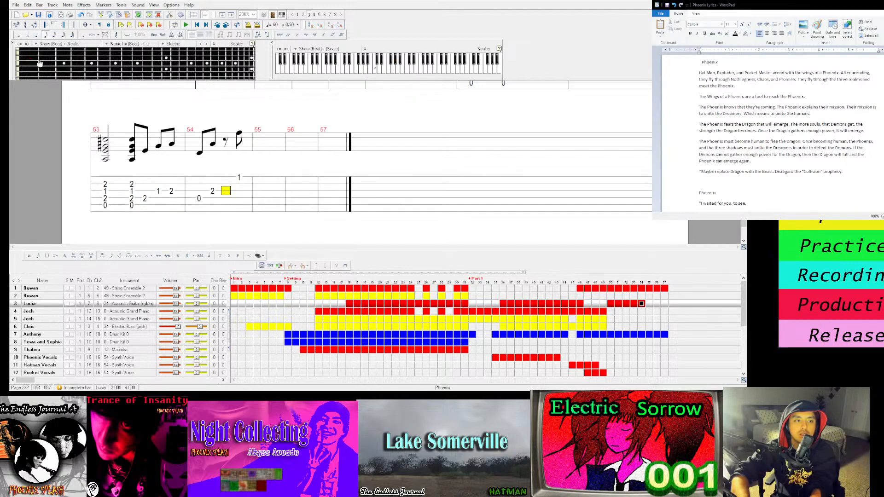
key(2)
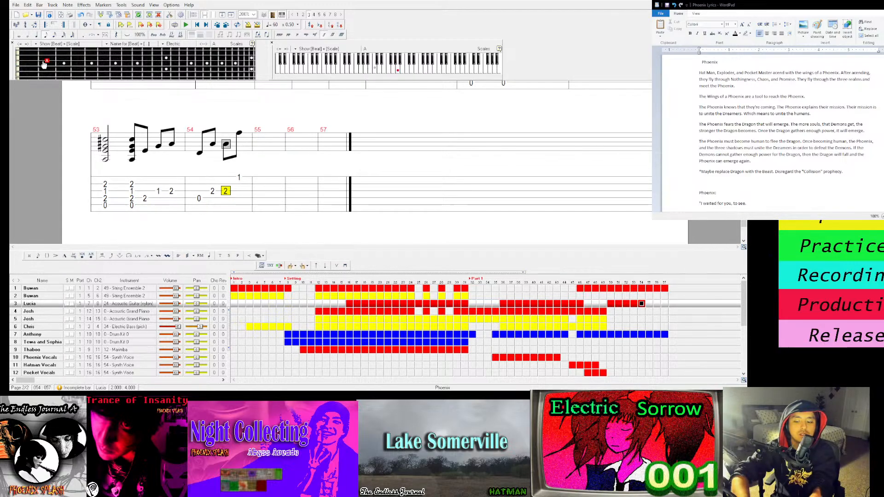
Replace the fourth note of bar 54 with fret 2 on string 4 and play the bar back
key(Right)
click(29, 50)
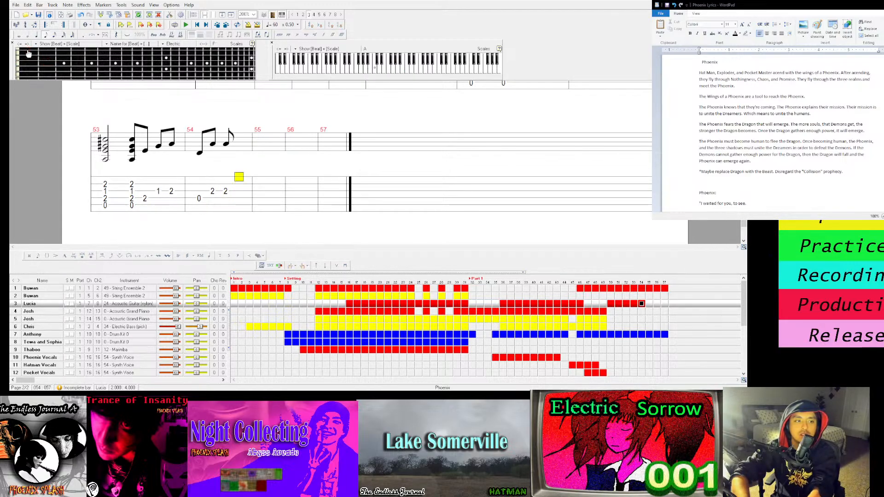
click(48, 66)
key(space)
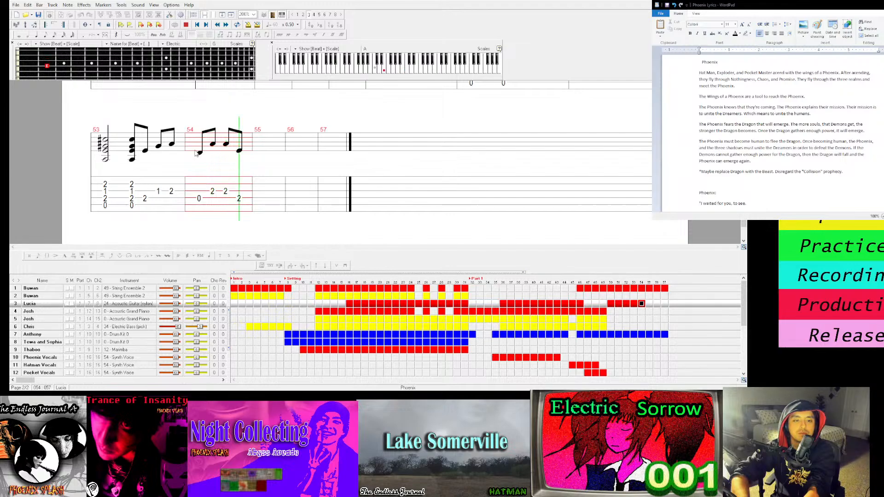
key(space)
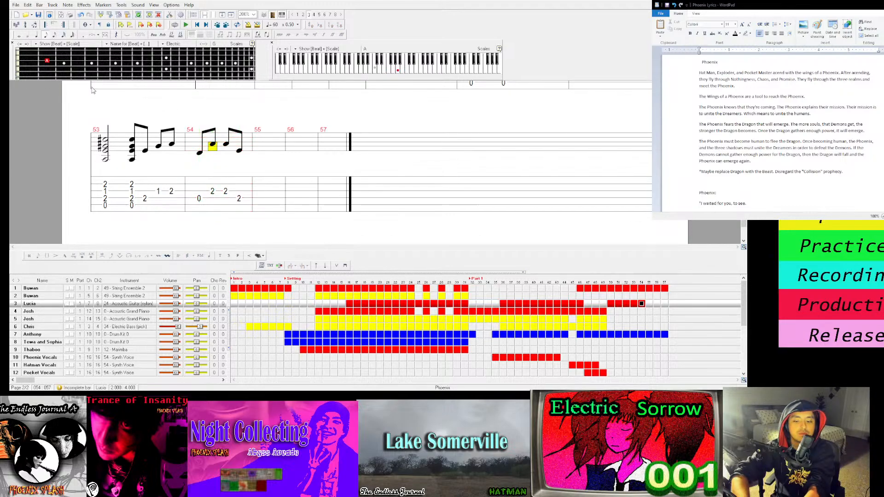
Move bar 54's third note to string 2, trying fret 1 before setting fret 3, and play the bar back
key(Right)
click(29, 58)
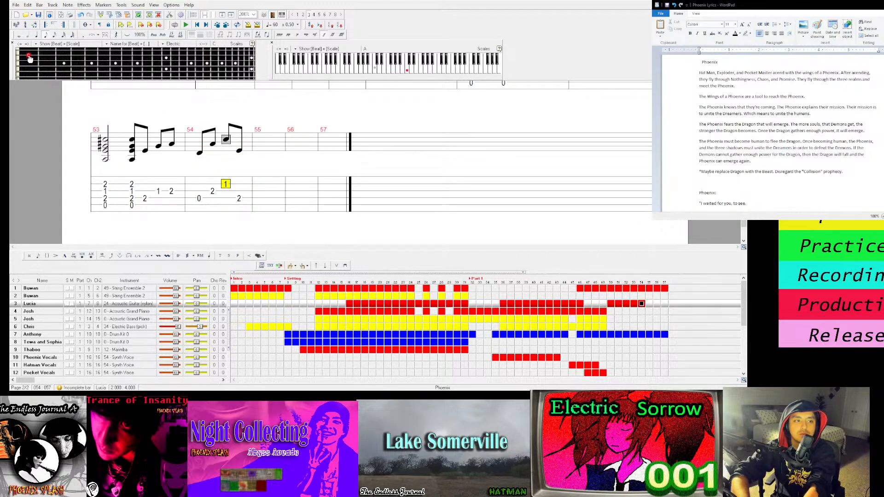
key(space)
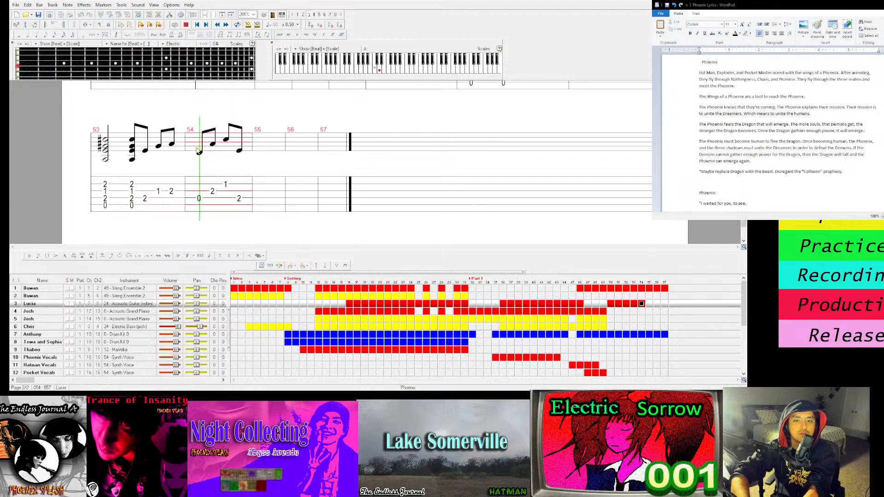
click(226, 141)
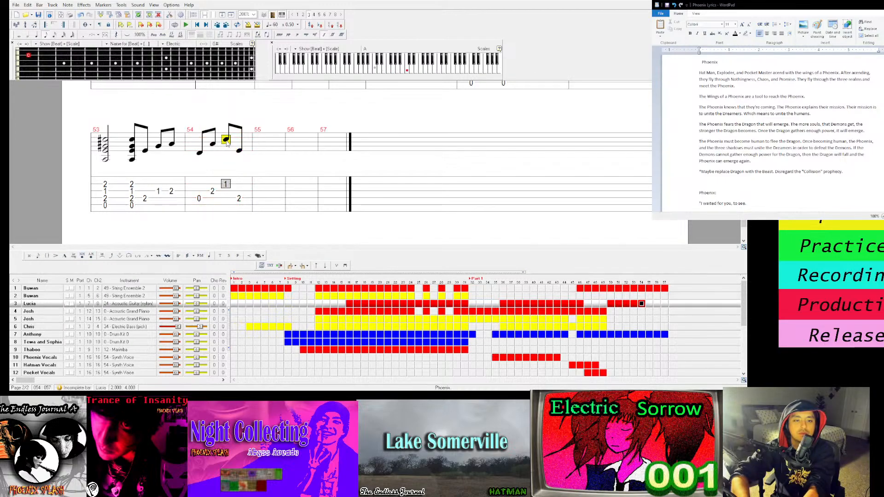
click(59, 57)
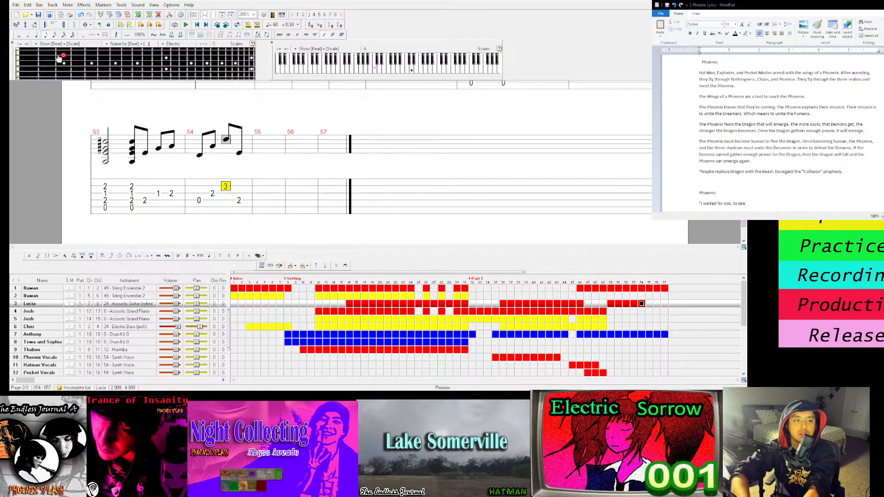
key(space)
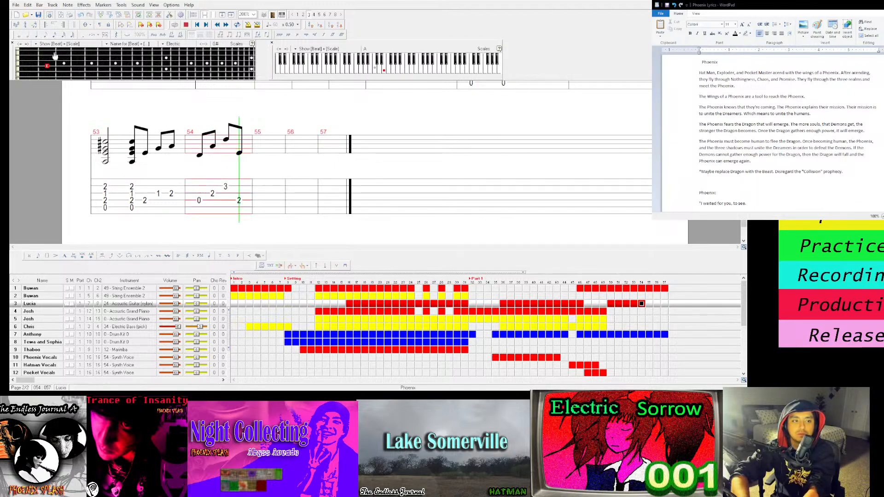
Add an eighth-note chord at bar 54's end with string 4 open, fret 2 on string 3, fret 3 on string 2 and fret 1 on string 1
key(Right)
key(0)
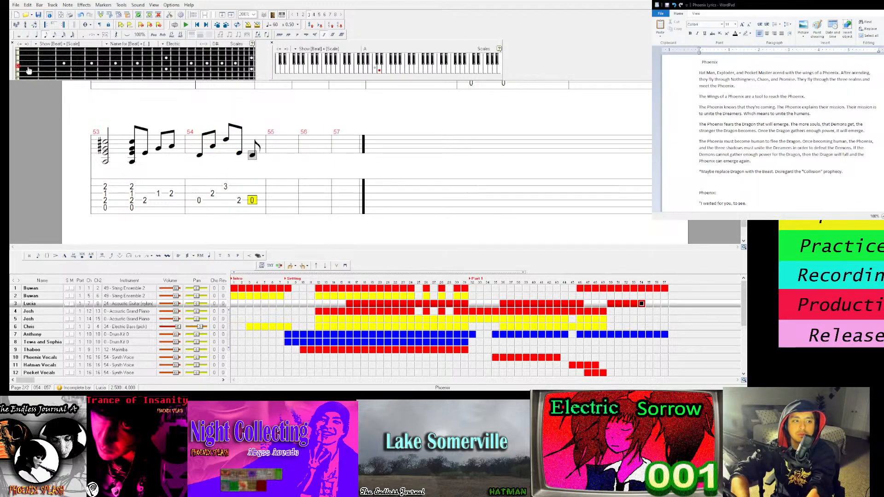
click(65, 61)
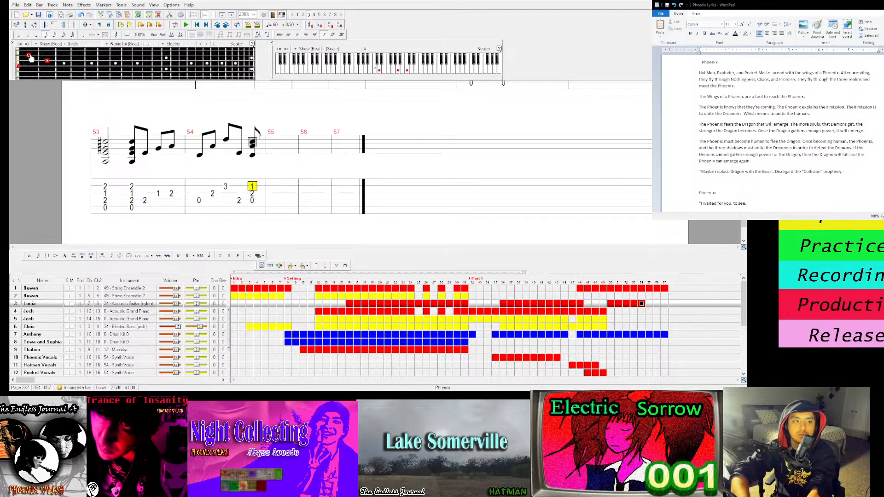
click(47, 60)
click(63, 55)
click(24, 54)
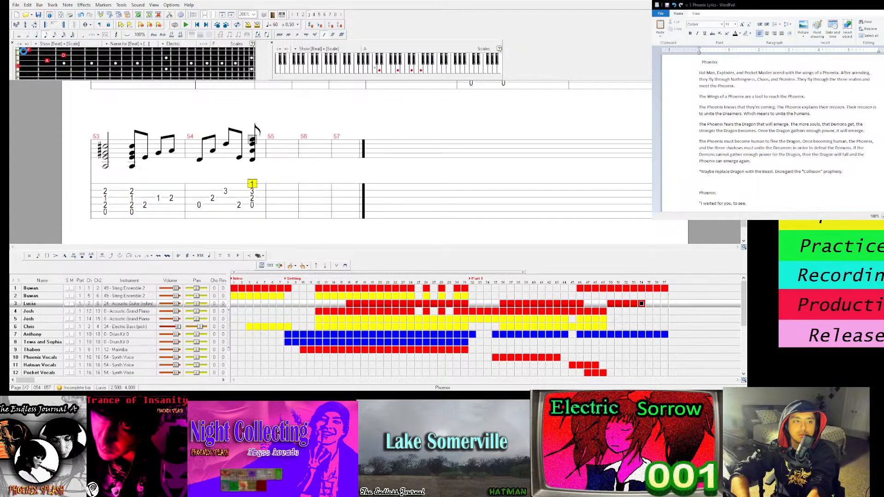
key(space)
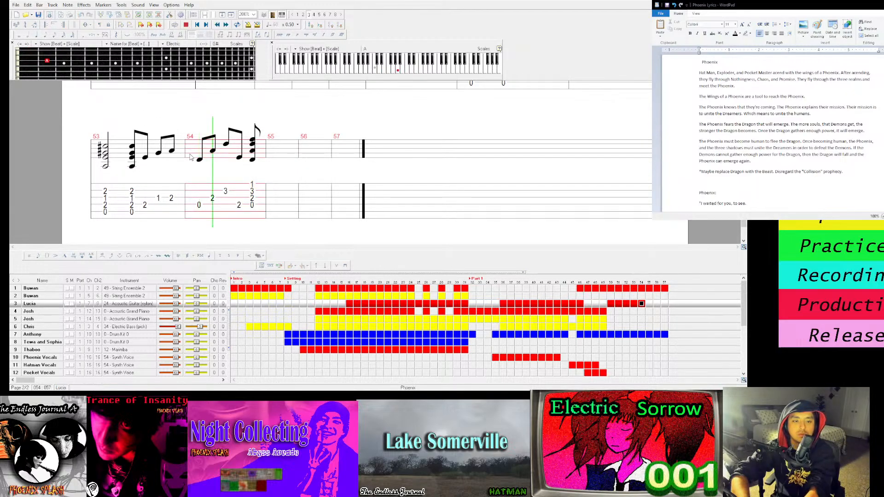
key(space)
Replace the fourth note of bar 54 with open string 1 and play the bar back
click(239, 158)
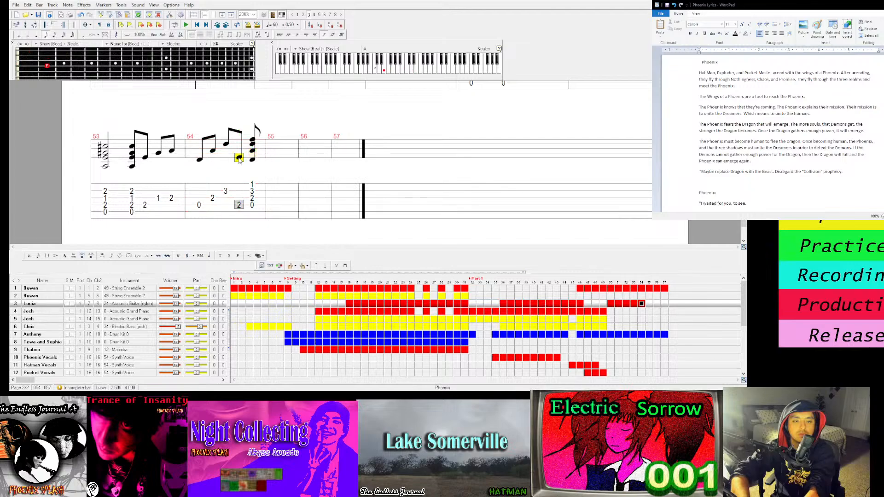
click(64, 60)
click(64, 61)
click(47, 66)
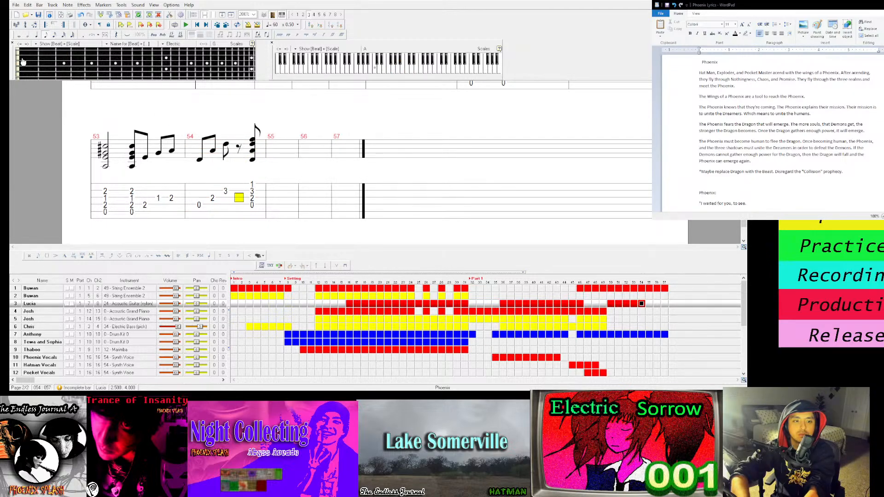
key(space)
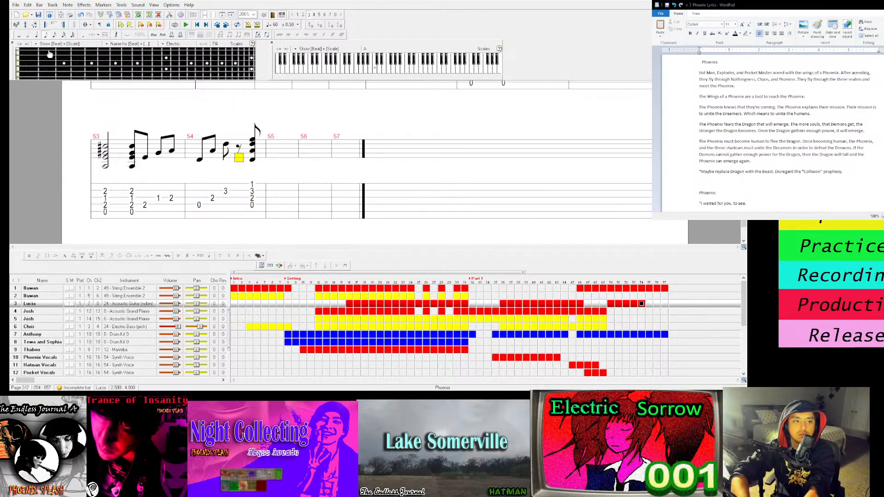
key(1)
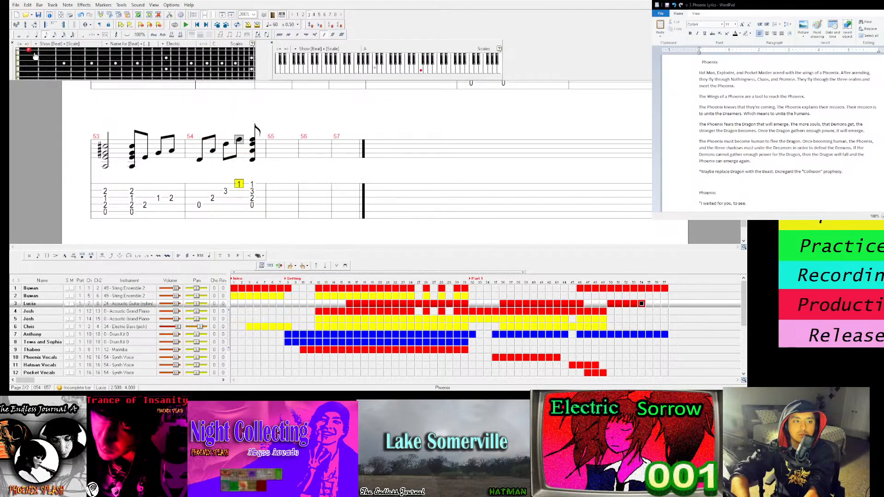
click(20, 51)
key(space)
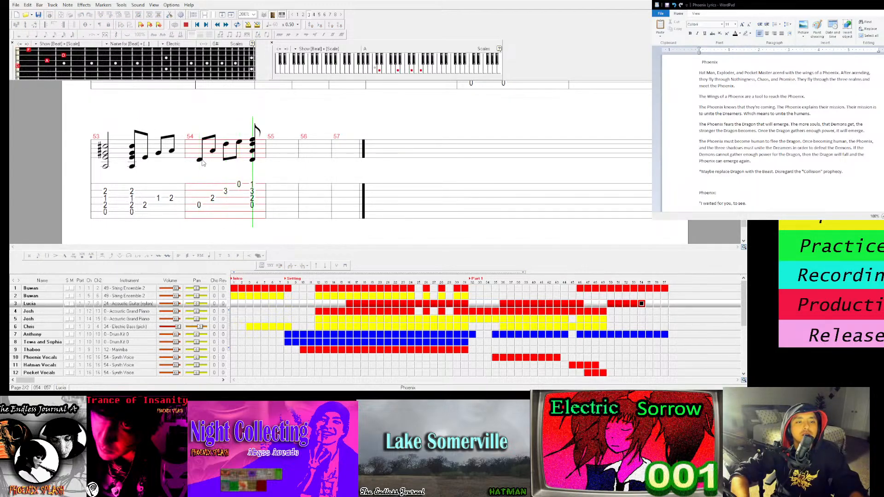
key(space)
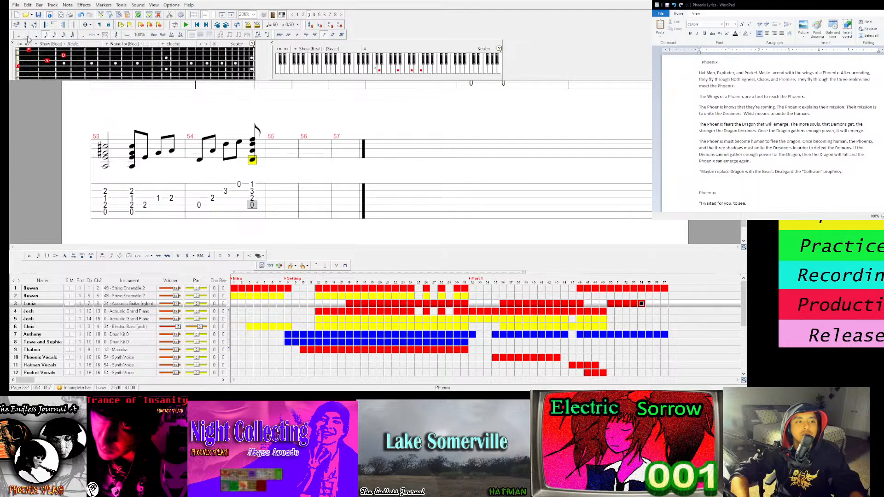
Lengthen bar 54's chord to a quarter note, follow it with a quarter note on open string 1, and play back the bar
key(Right)
click(416, 75)
click(255, 147)
key(space)
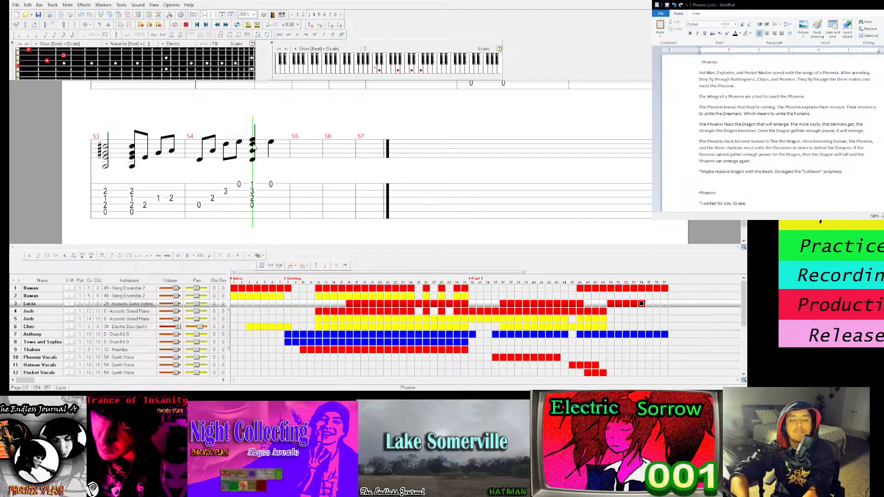
click(198, 157)
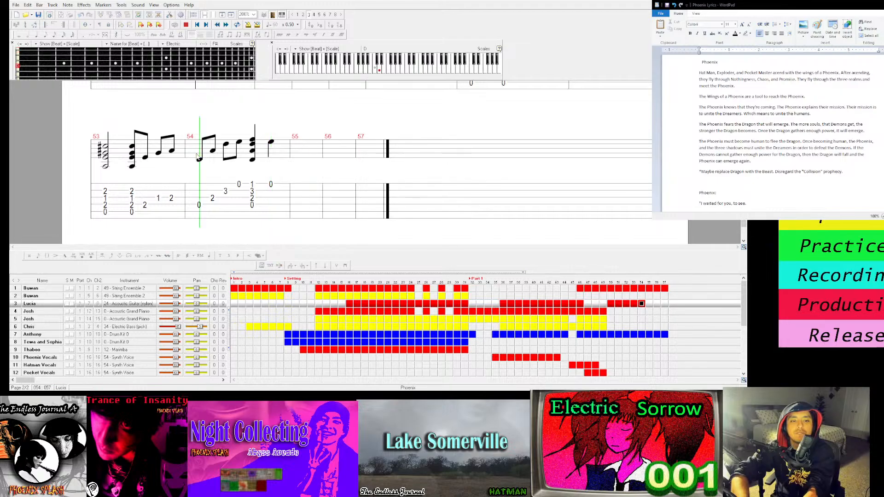
Change the final quarter note of bar 54 to fret 3 on string 1 and listen to the ending
click(274, 146)
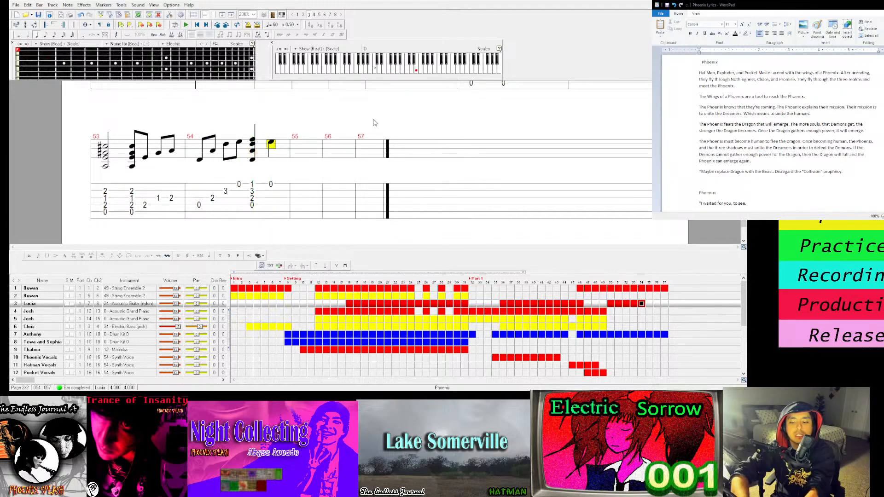
click(423, 74)
click(418, 73)
click(425, 70)
click(425, 68)
click(425, 70)
key(space)
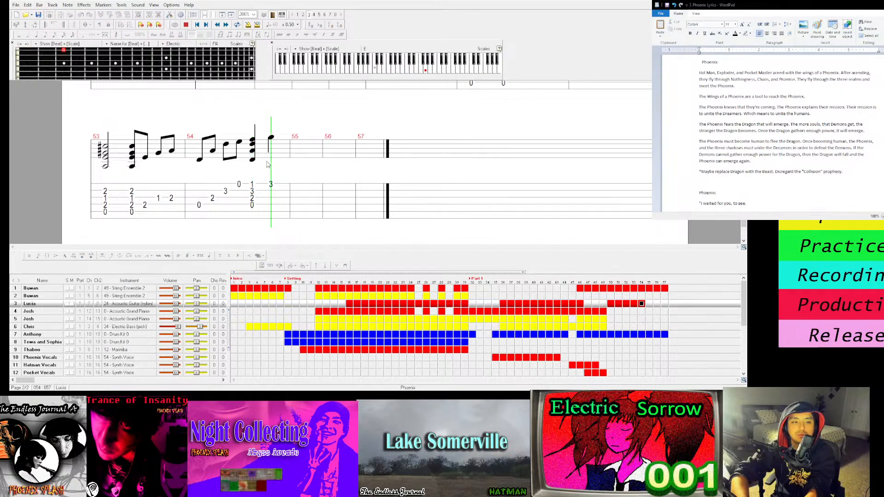
key(space)
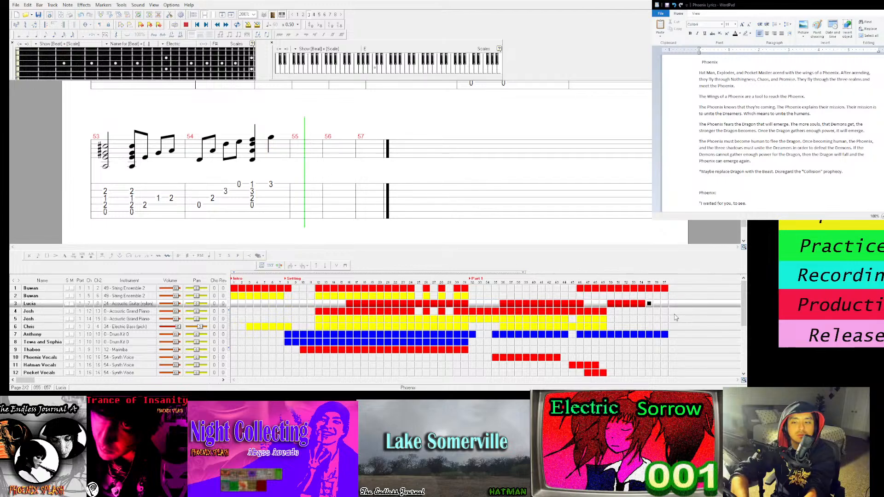
Check the string ensemble's bar 55, then enter a nylon guitar chord there with strings 5 and 2 open and fret 2 on strings 4 and 3
click(649, 289)
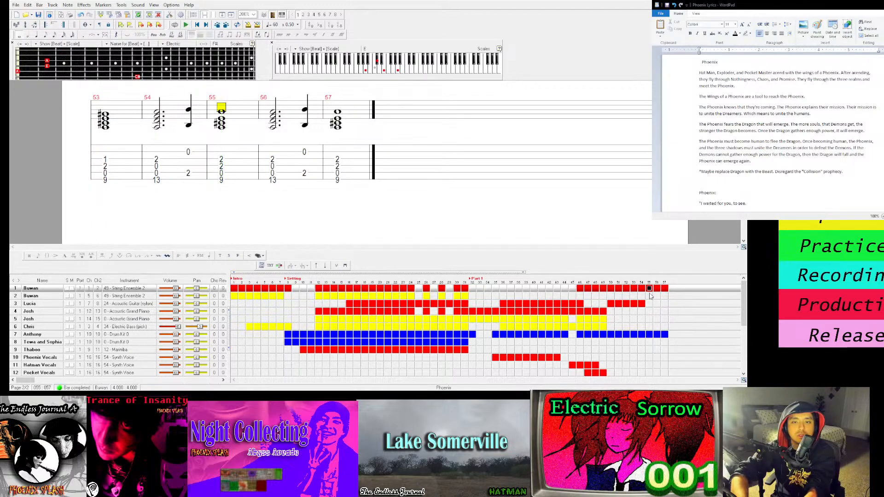
click(649, 304)
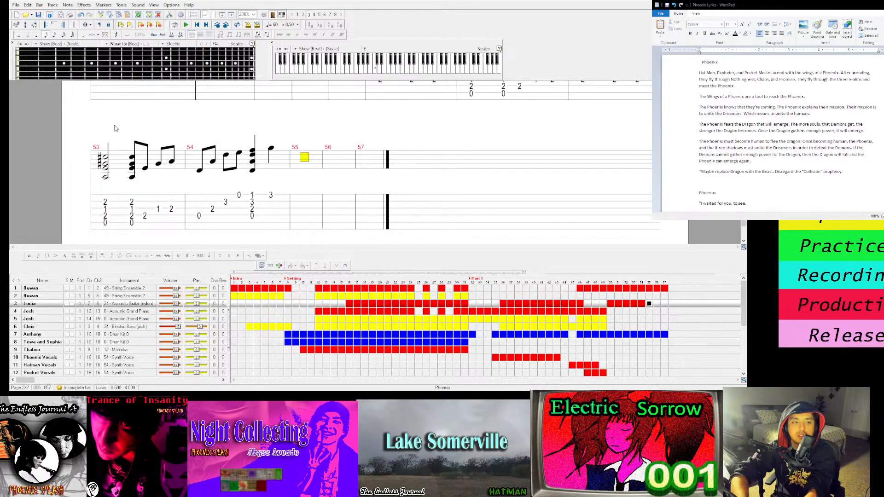
click(18, 72)
click(47, 66)
click(46, 60)
click(47, 55)
click(21, 55)
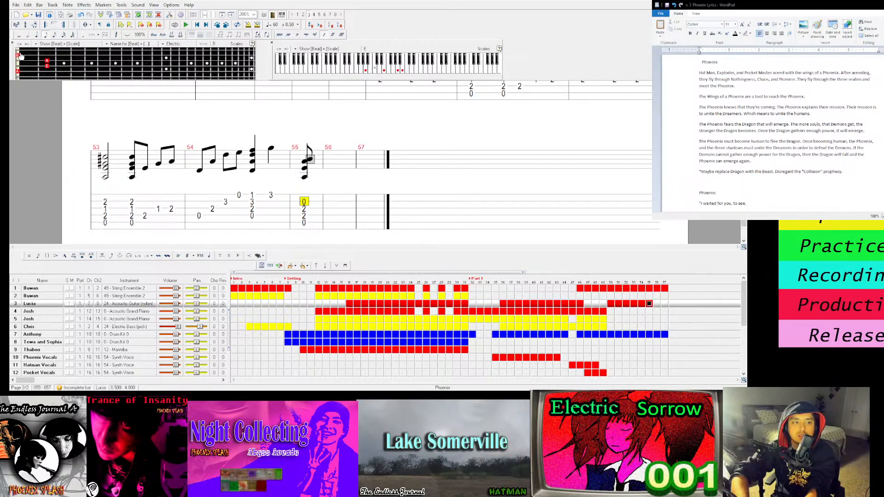
Lengthen the bar 55 chord to a half note, add open string 1 to it, and play back from bar 54
key(space)
click(260, 163)
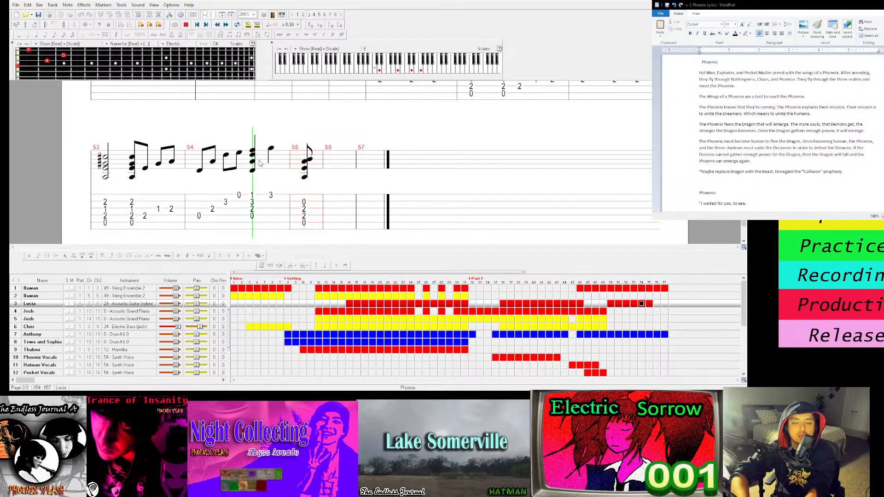
key(space)
click(28, 35)
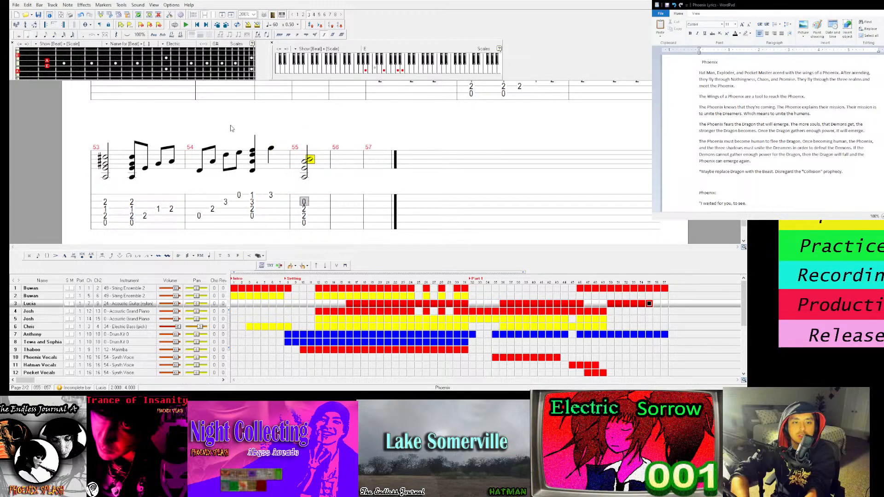
key(space)
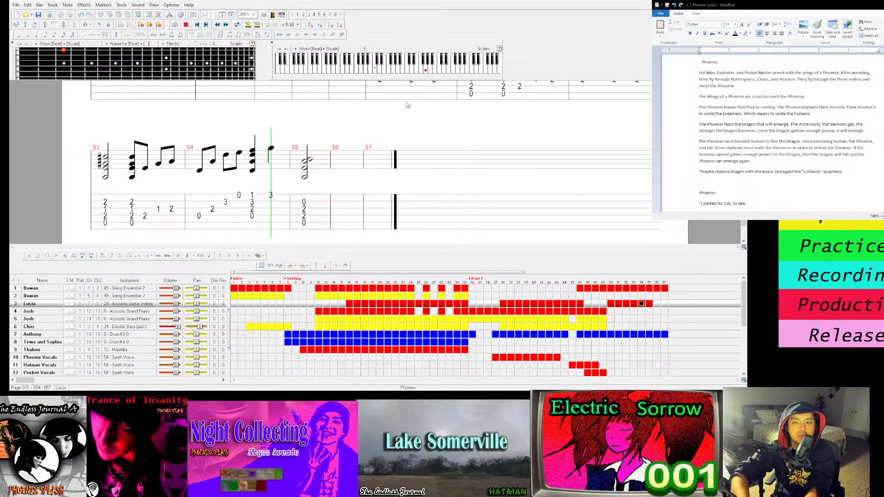
key(space)
key(space)
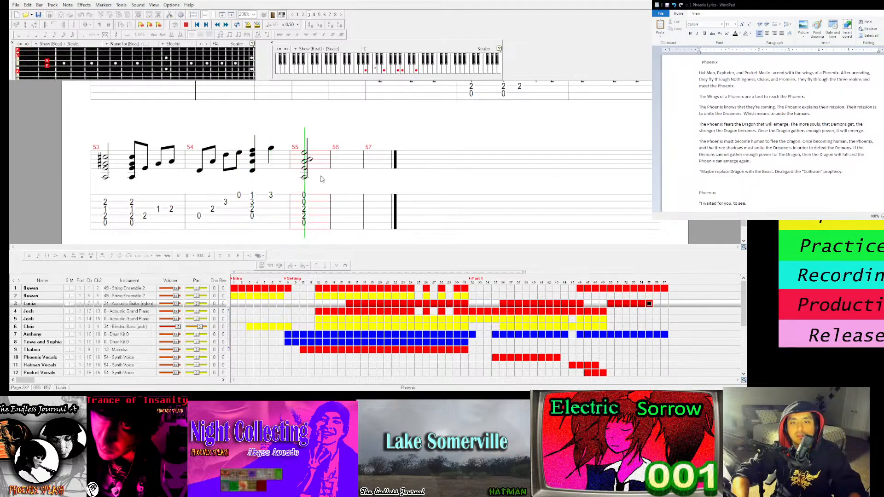
Complete bar 55 with quarter notes on open string 2 and fret 2 on string 3, and play back from bar 54
key(space)
key(Right)
click(403, 73)
key(minus)
key(Right)
click(398, 73)
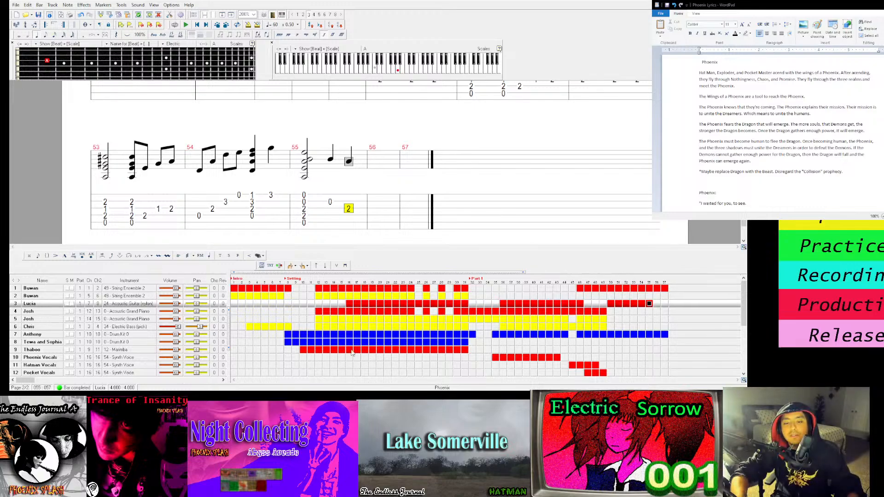
click(335, 180)
click(258, 165)
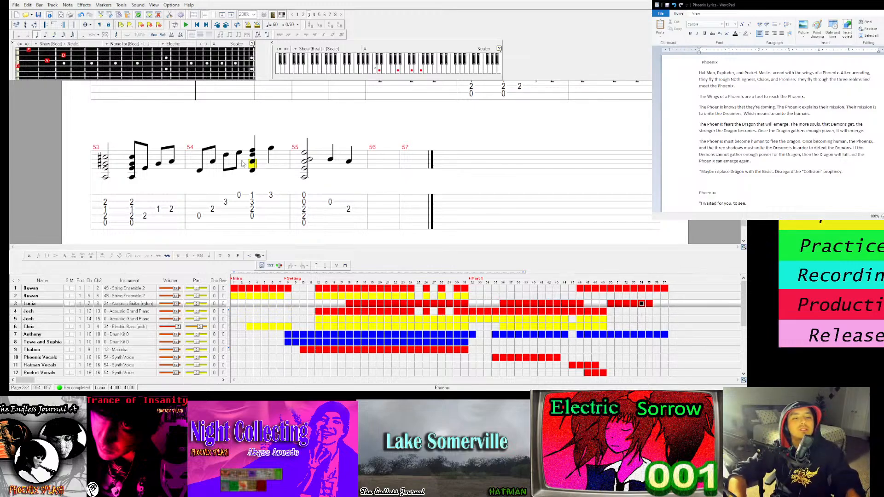
click(199, 171)
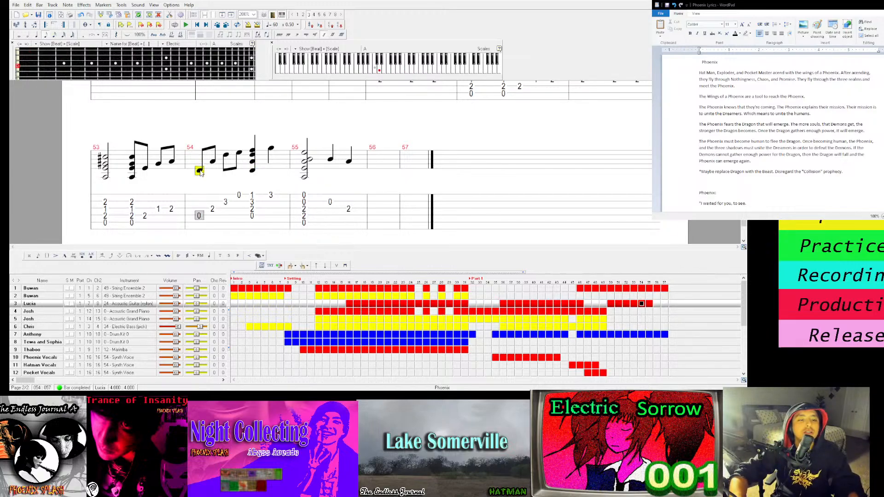
key(space)
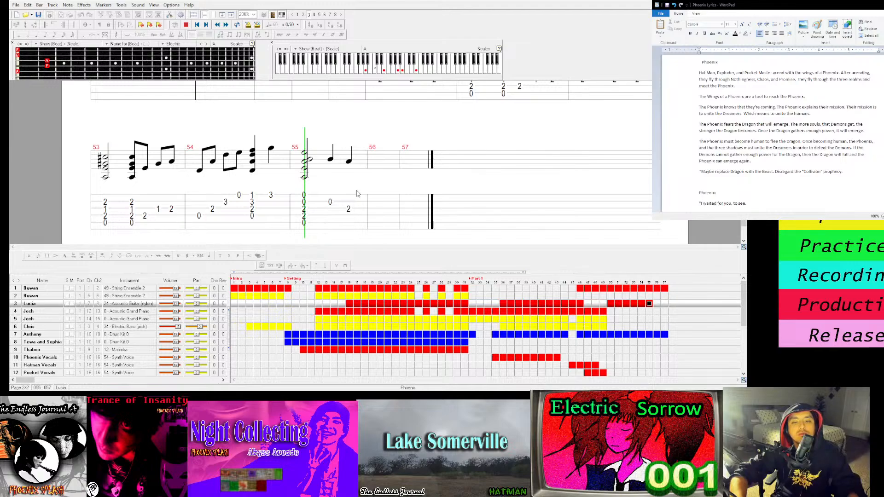
key(space)
Copy guitar bar 54 into bar 56 and bar 55 into bar 57, and play back from bar 54
click(200, 176)
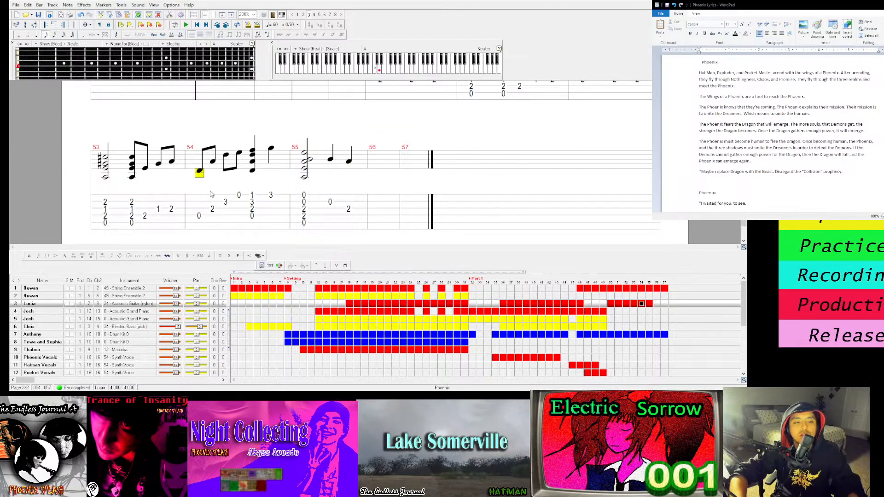
click(382, 161)
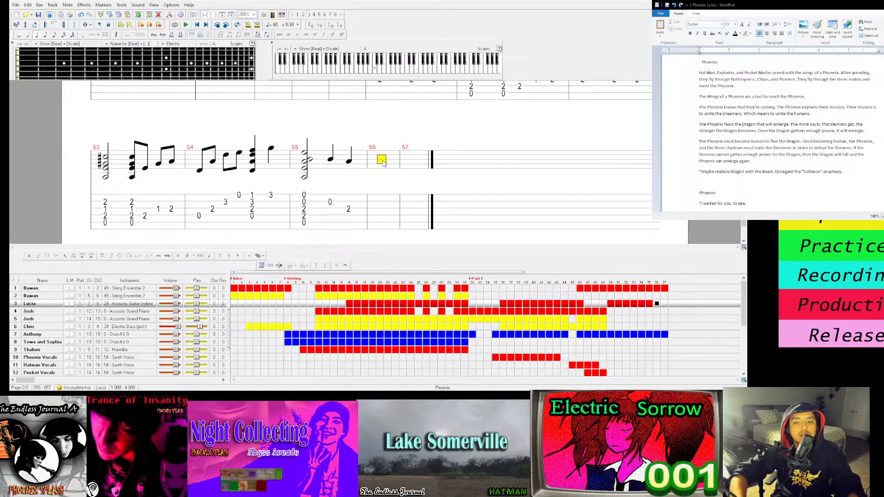
key(ctrl+v)
click(314, 152)
click(479, 165)
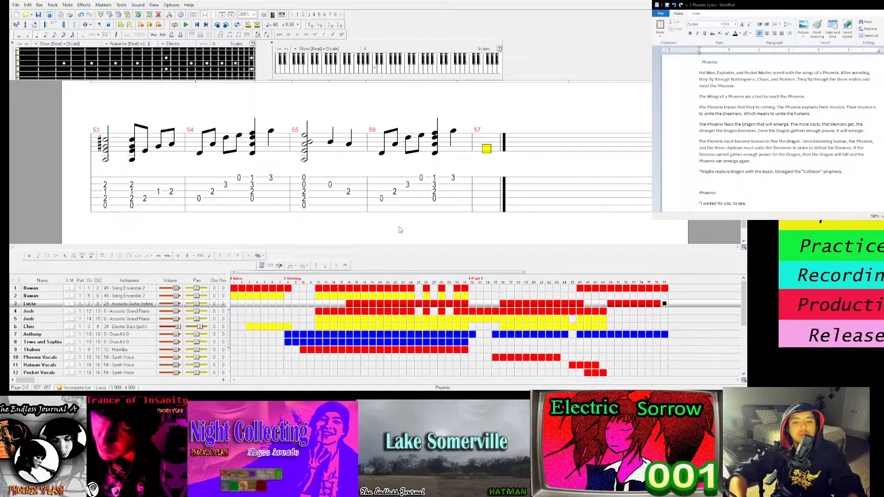
key(ctrl+v)
click(206, 159)
key(space)
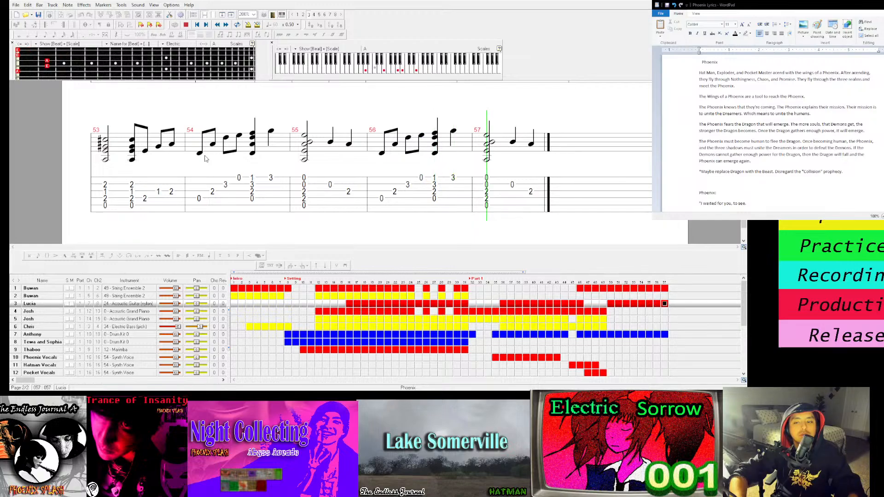
key(space)
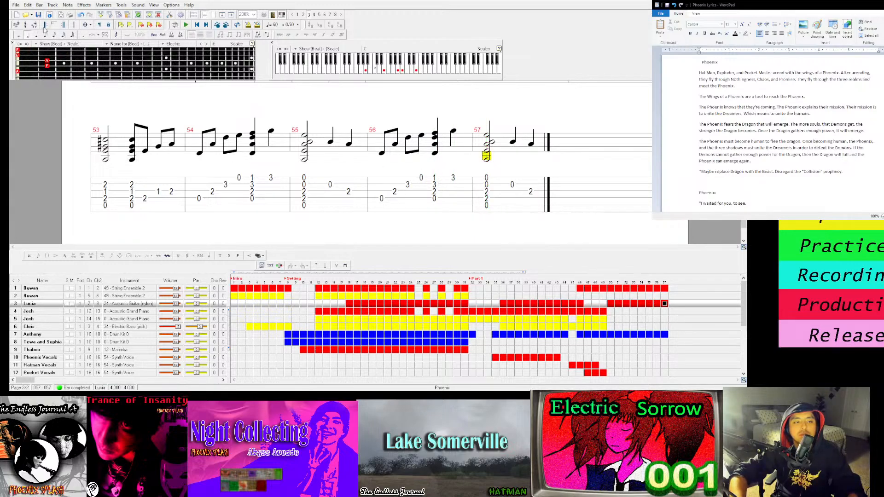
Lengthen the bar 57 chord to a whole note, remove the two quarter notes after it, and play back the ending
key(KP_Add)
drag(520, 149, 535, 157)
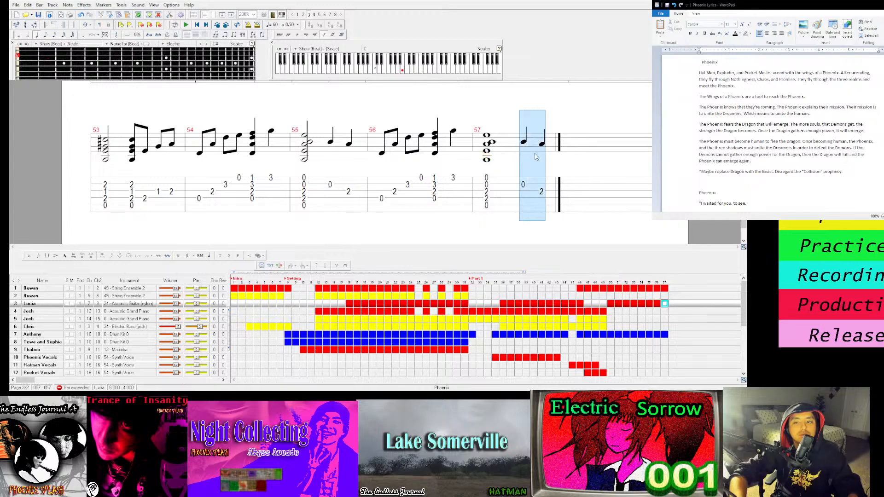
key(ctrl+Delete)
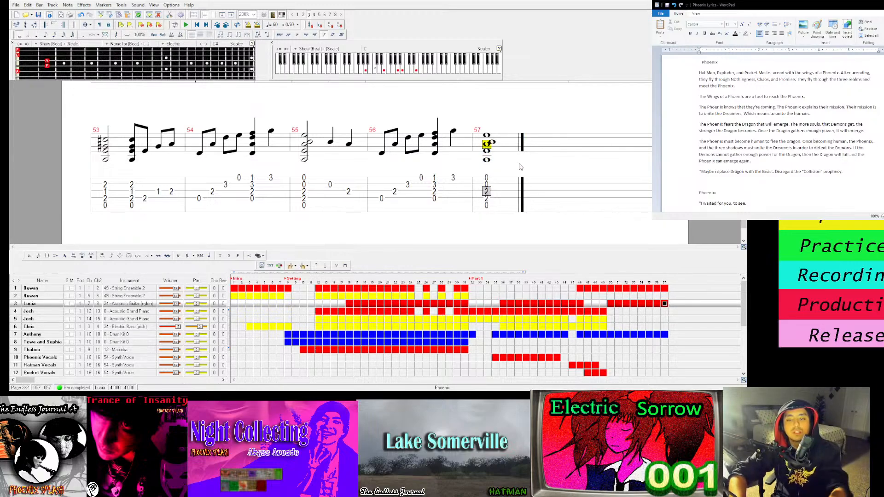
click(317, 144)
key(space)
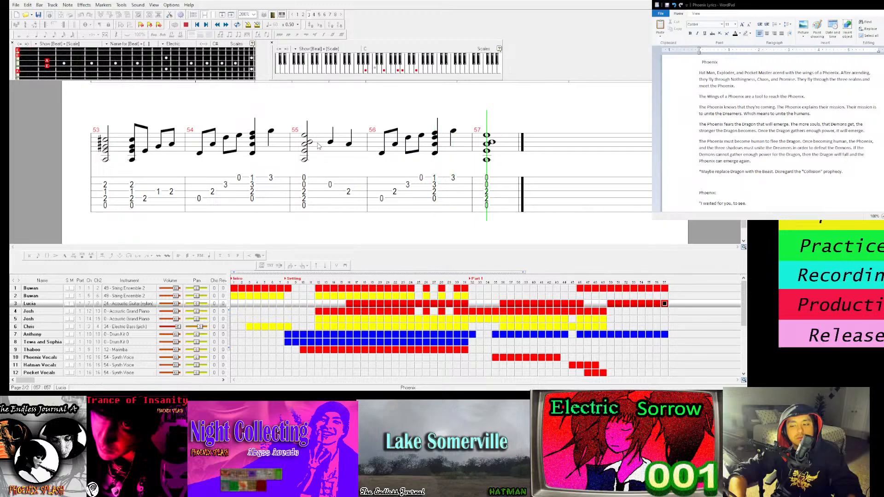
Listen to the song's ending in playback while following the piano and nylon guitar tracks through bar 57
click(581, 296)
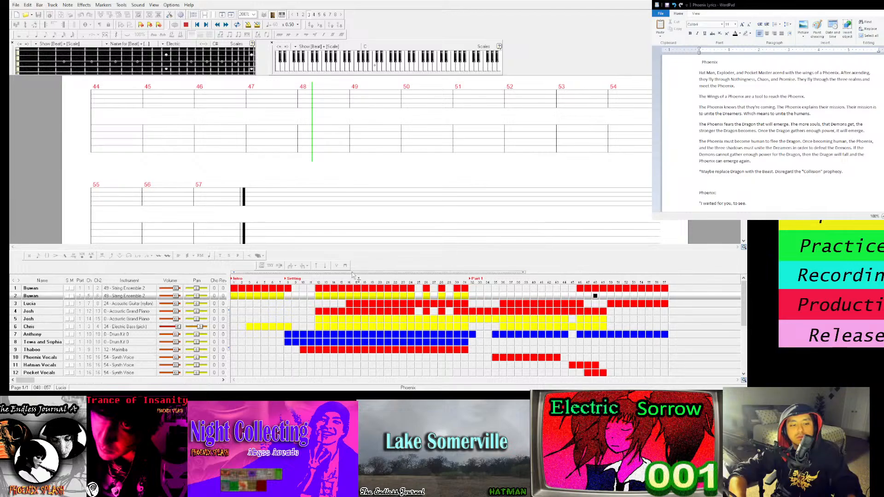
click(46, 313)
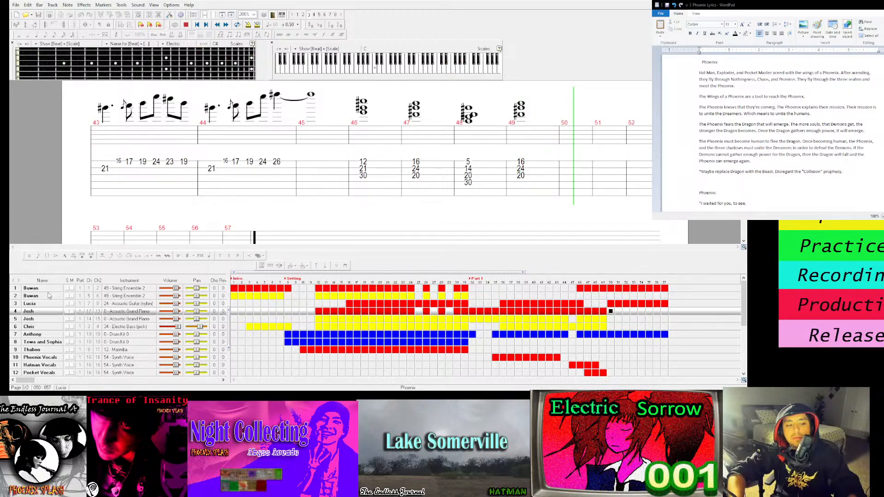
click(36, 306)
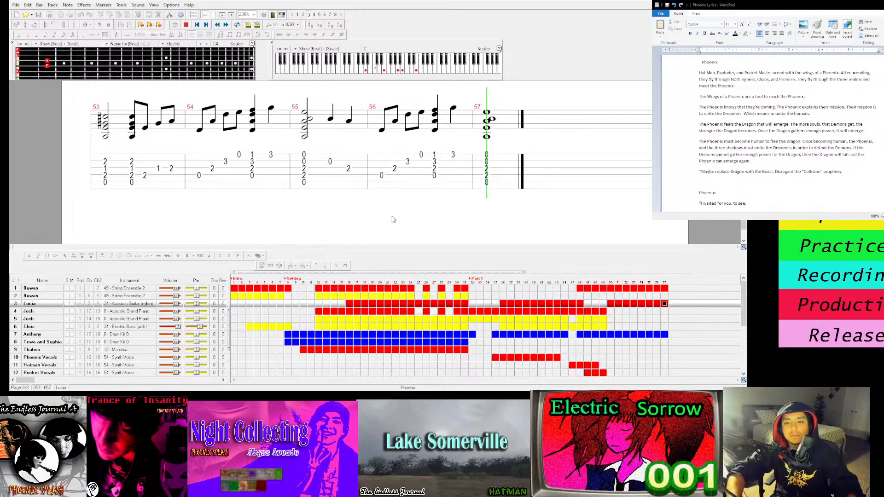
Change the fifth and sixth drum beats of bar 56 to quarter notes, delete the two eighth-note beats after them, and play back the bar
click(658, 335)
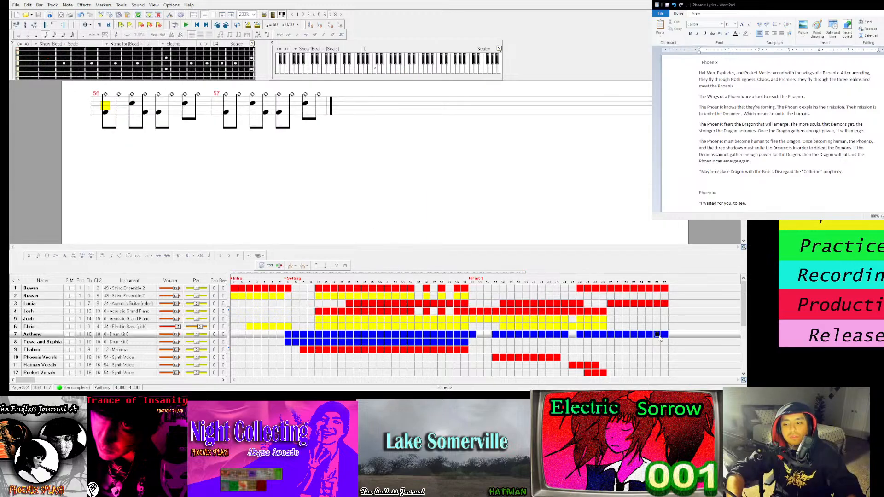
key(space)
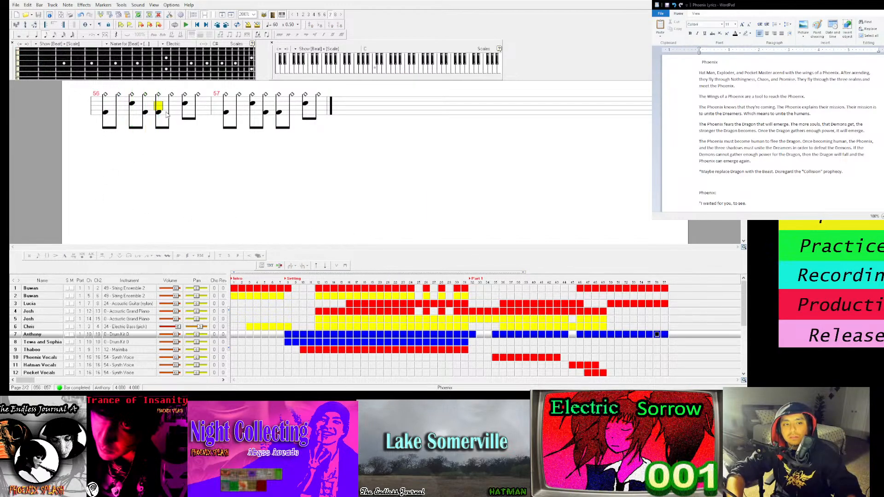
click(36, 35)
click(186, 106)
click(178, 105)
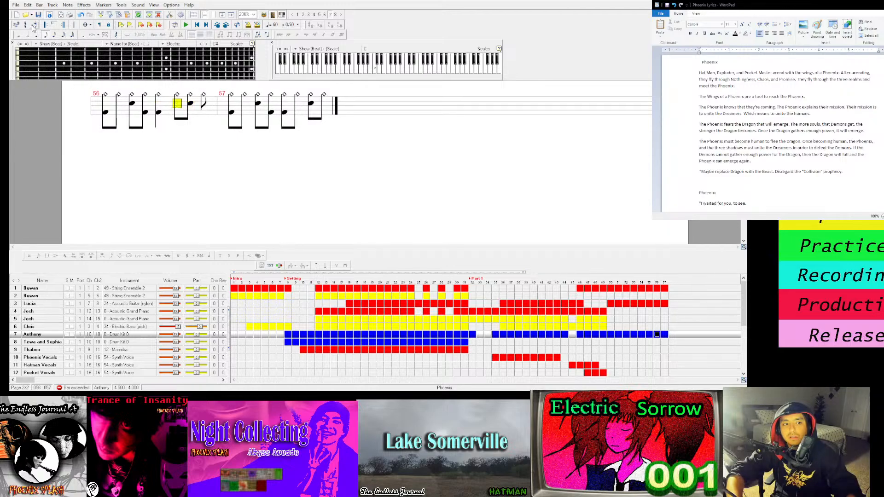
click(37, 35)
drag(195, 98, 210, 99)
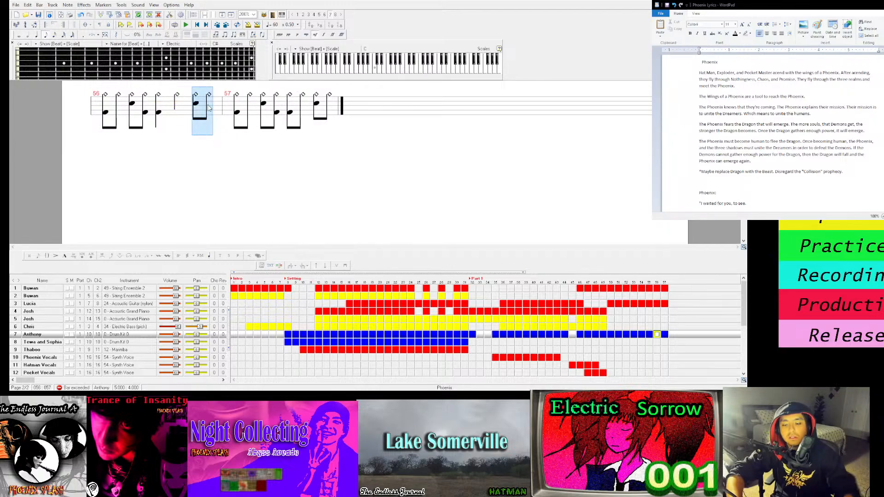
key(Delete)
click(106, 112)
key(space)
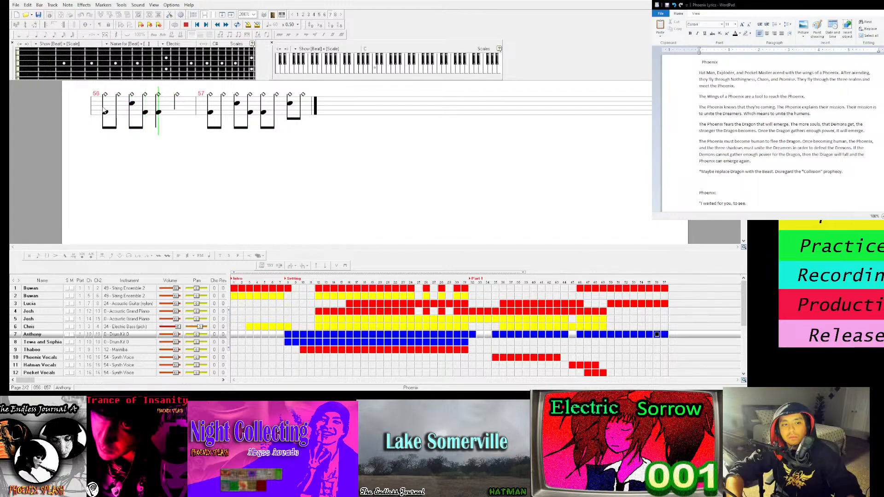
key(space)
Change the cymbal sound on the first drum beat of bar 57 and play back from bar 56
click(210, 95)
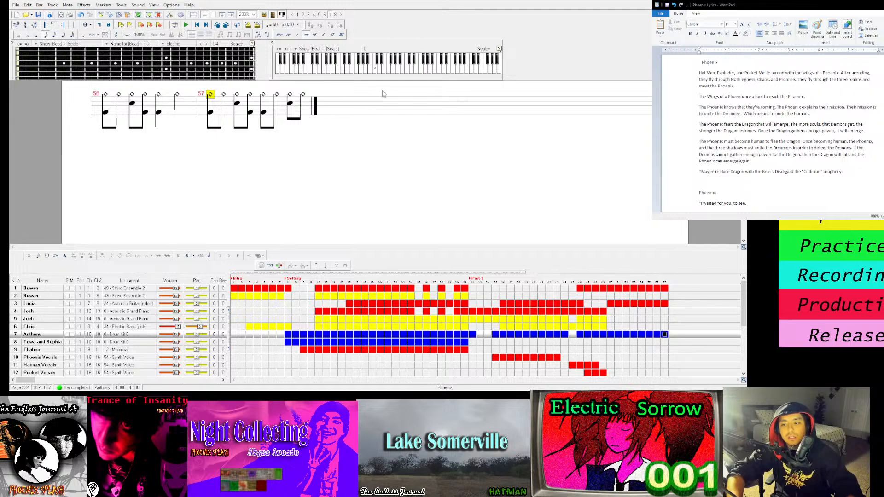
key(Return)
click(205, 95)
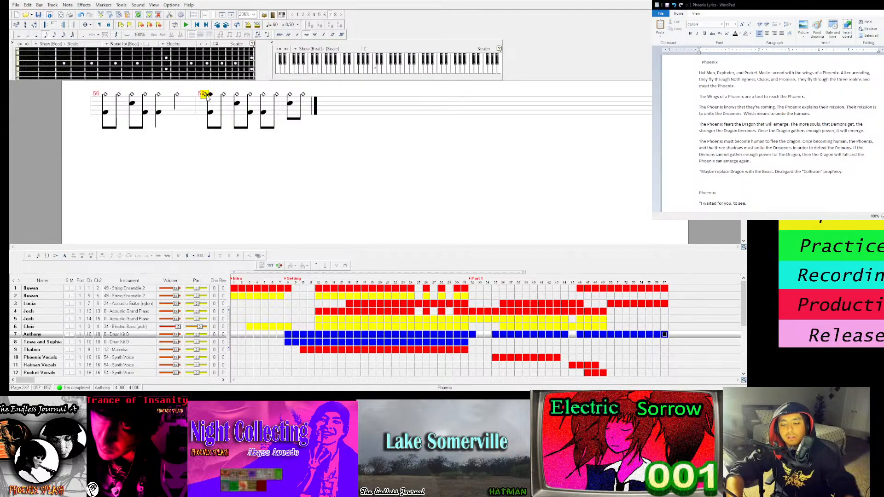
click(93, 113)
key(space)
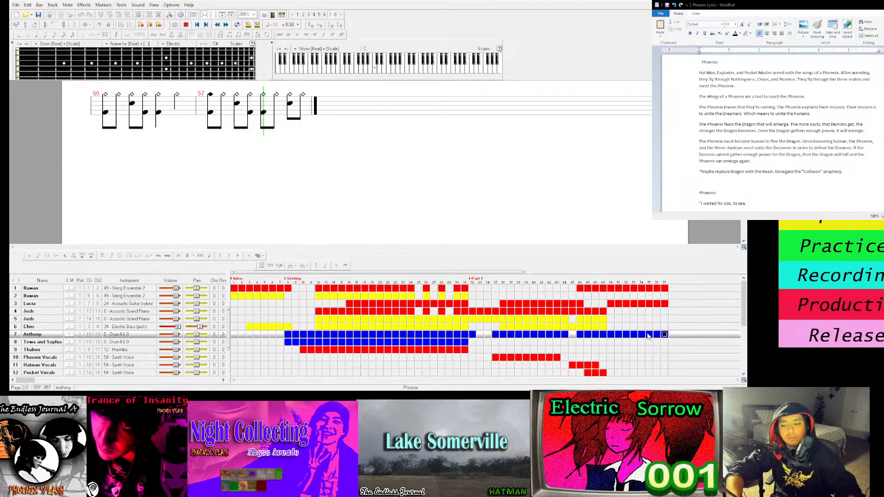
Listen through the song and compare the piano and nylon guitar parts between bar 25 and bar 50
click(657, 303)
key(space)
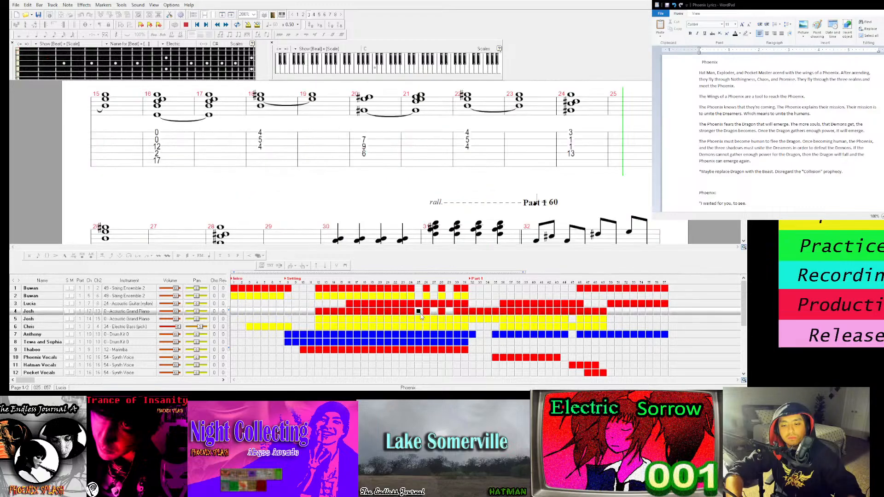
click(464, 319)
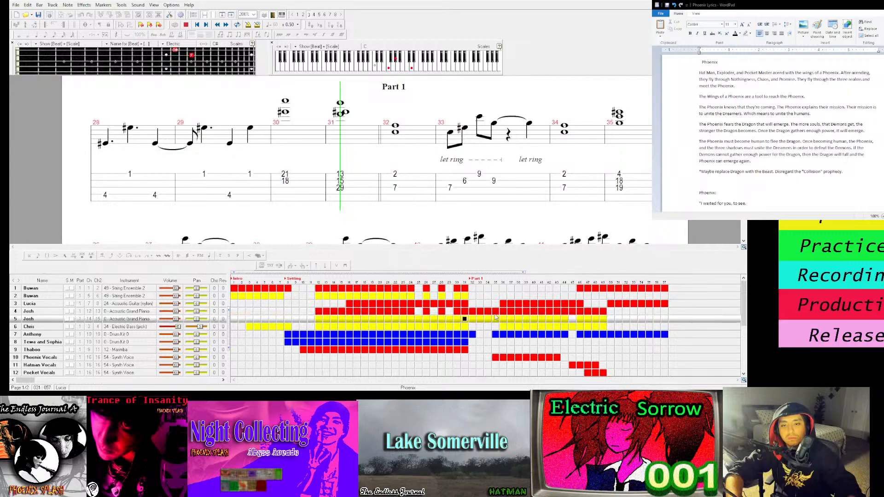
click(497, 311)
click(511, 312)
click(572, 312)
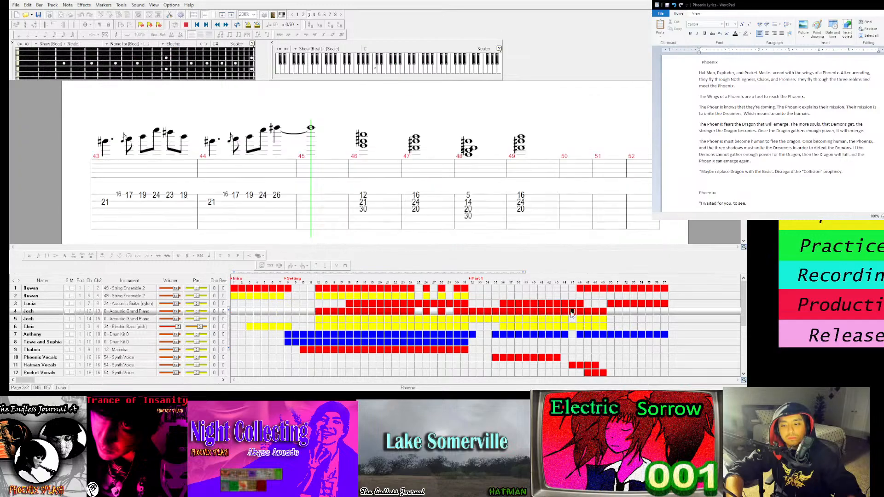
click(580, 313)
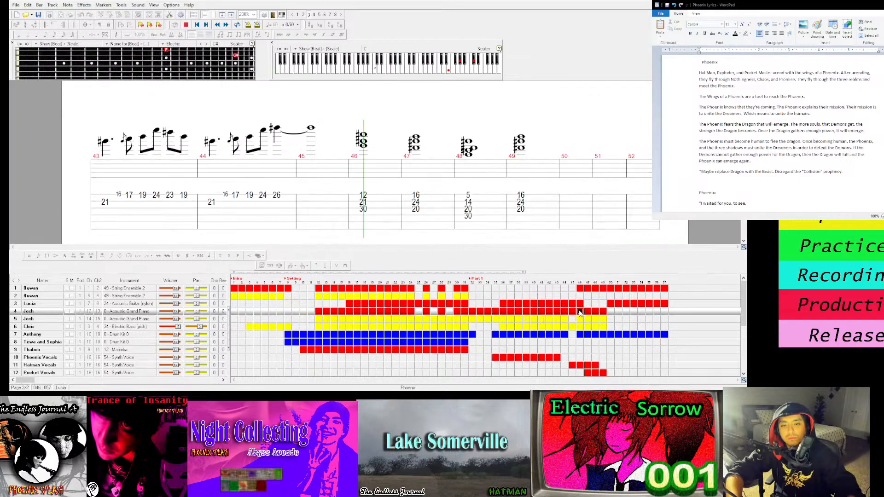
click(610, 304)
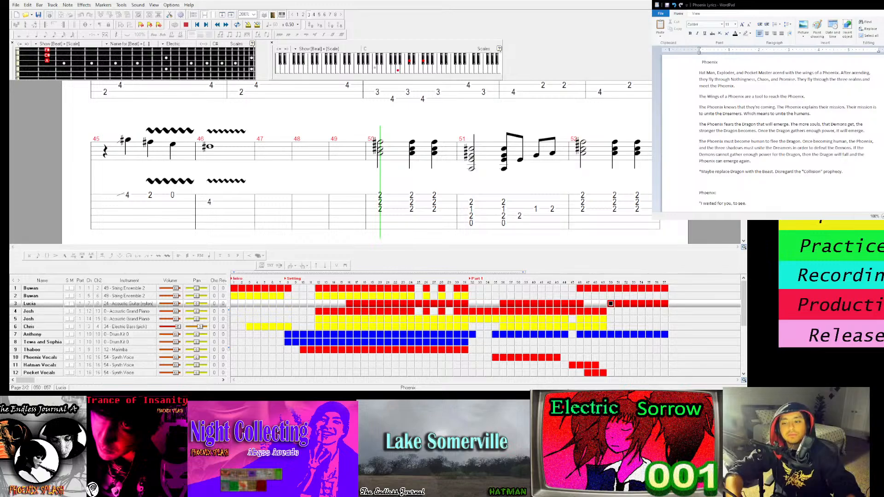
key(space)
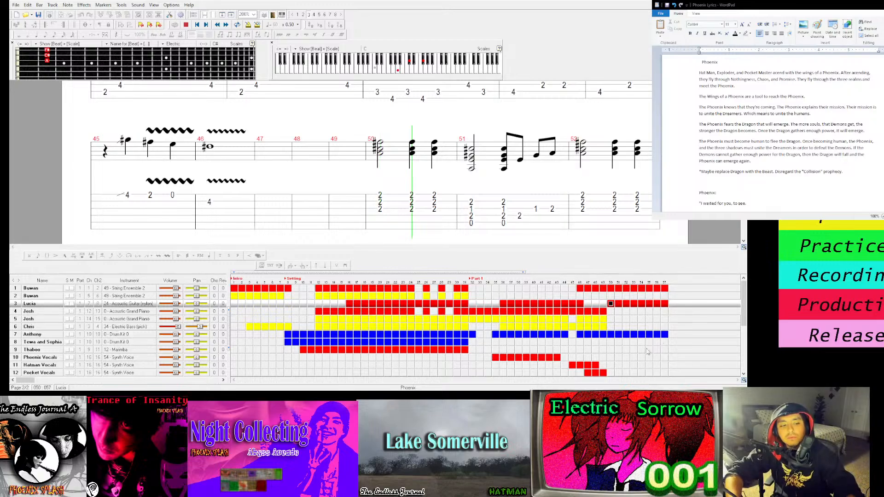
click(603, 313)
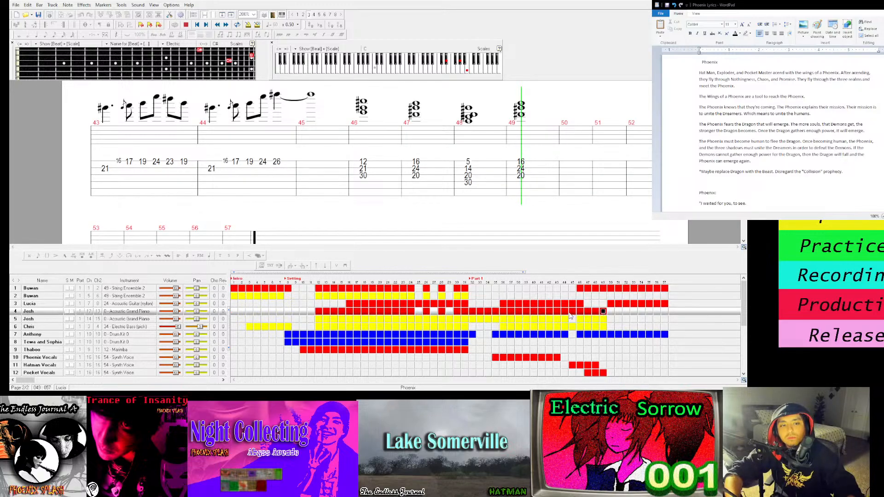
Enter a quarter note at fret 2 on string 4 in the electric bass's bar 50 and check the guitar chord there
click(604, 327)
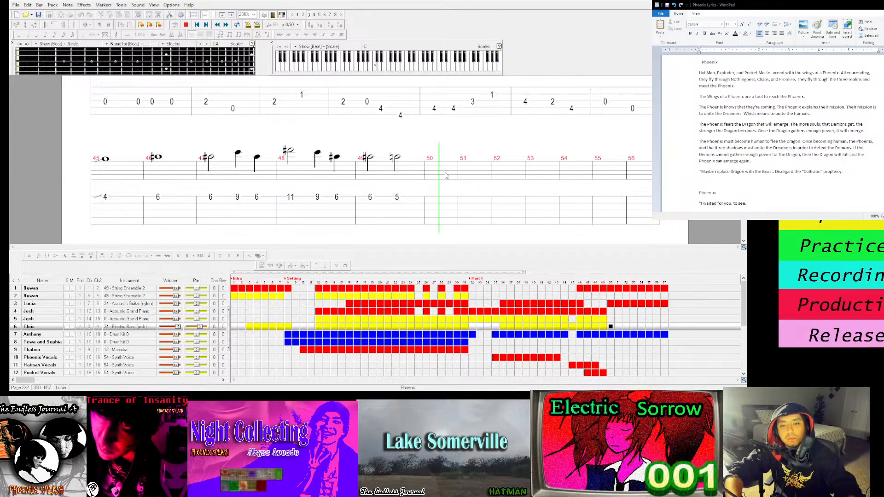
key(space)
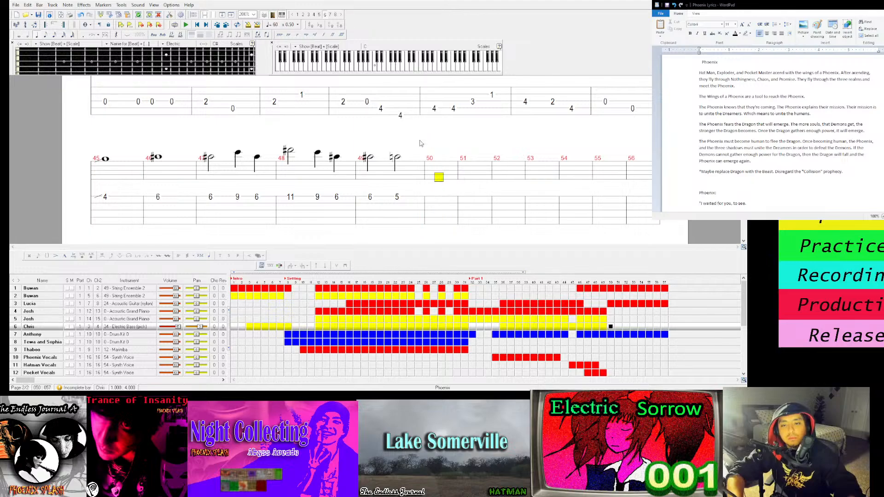
key(Down)
key(Down)
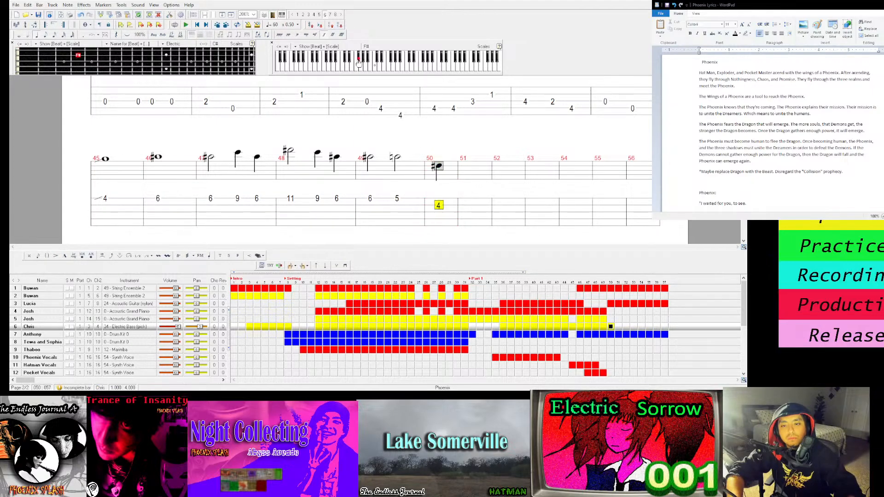
click(330, 61)
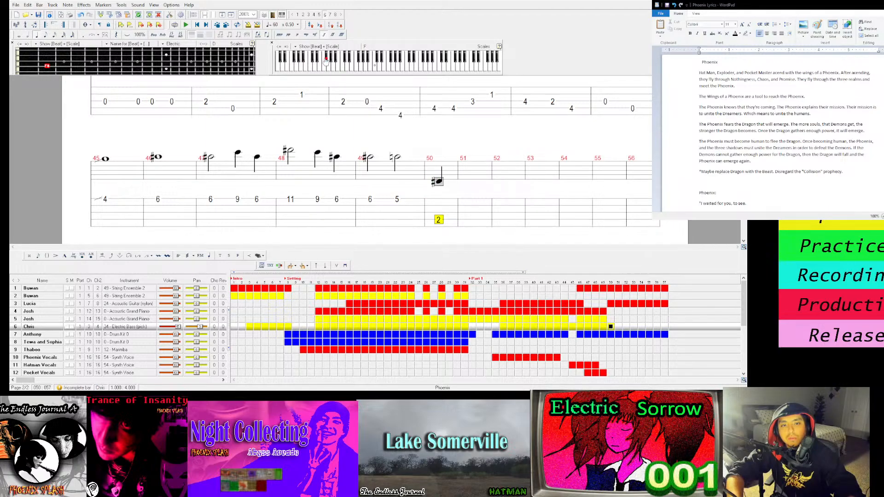
click(611, 304)
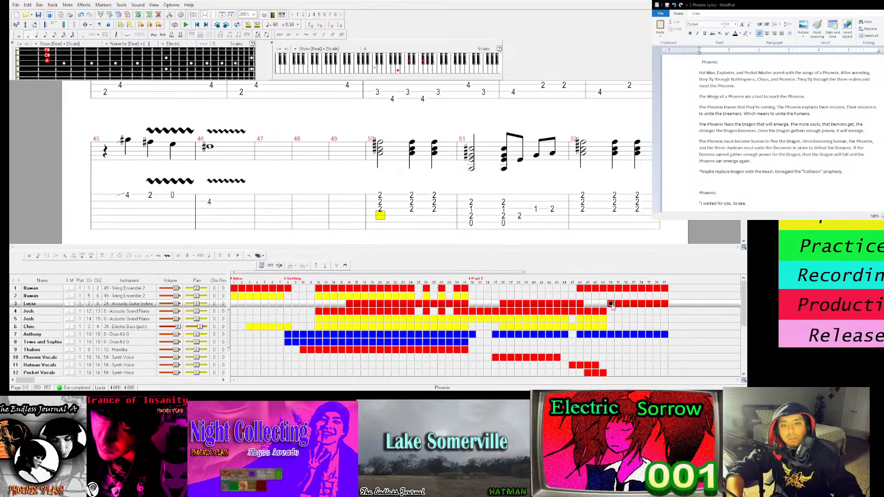
Try a few pitches for the electric bass's opening note in bar 50
click(612, 289)
key(space)
click(611, 327)
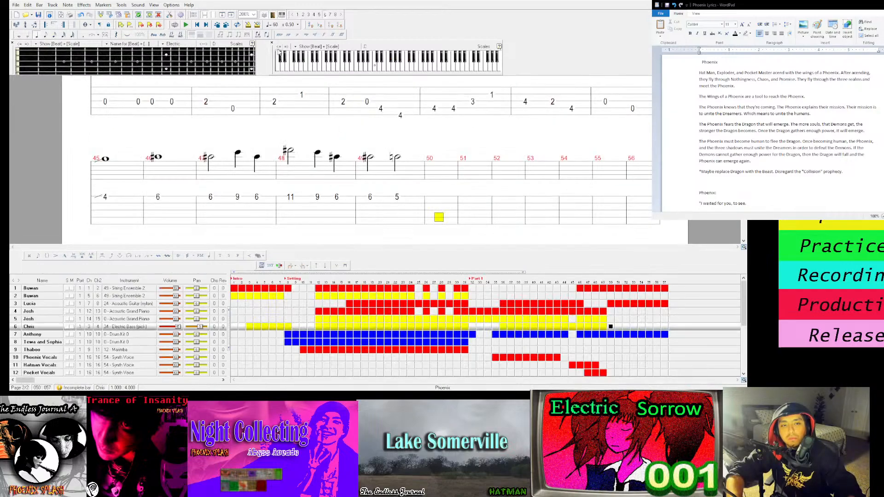
scroll(318, 73, down, 2)
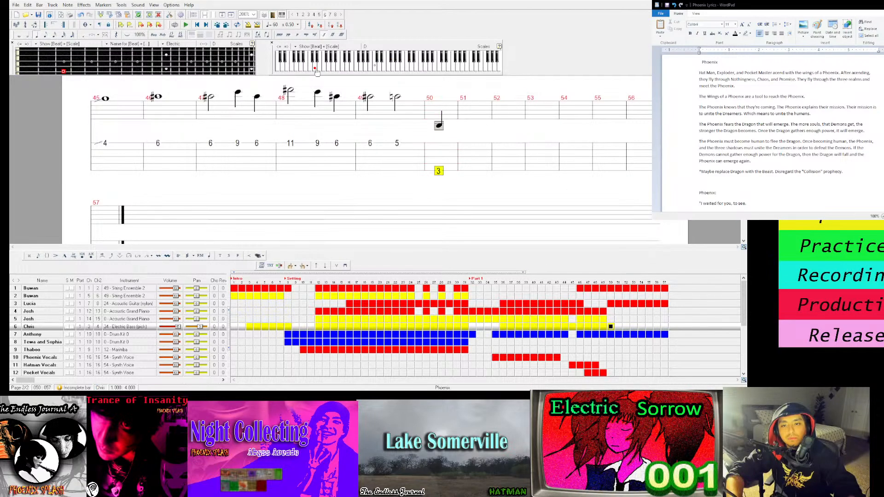
click(347, 69)
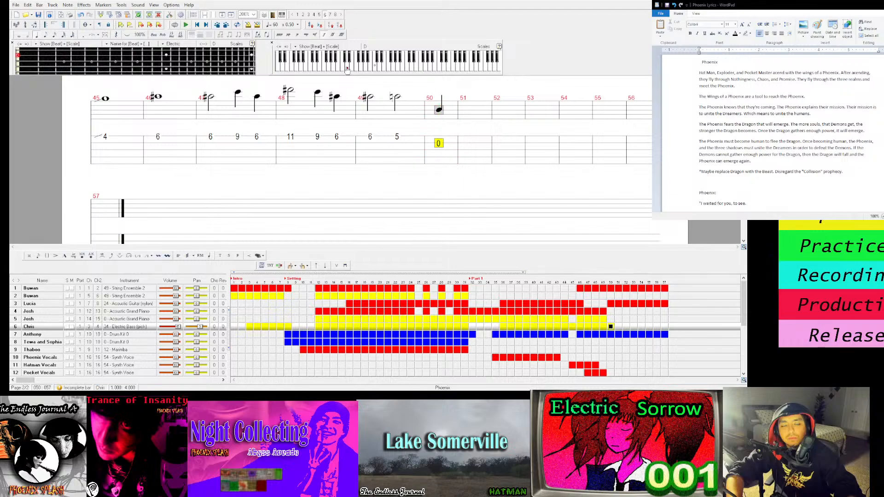
click(347, 68)
key(space)
Play back the electric bass line from bar 48 into bar 50
click(337, 103)
click(290, 95)
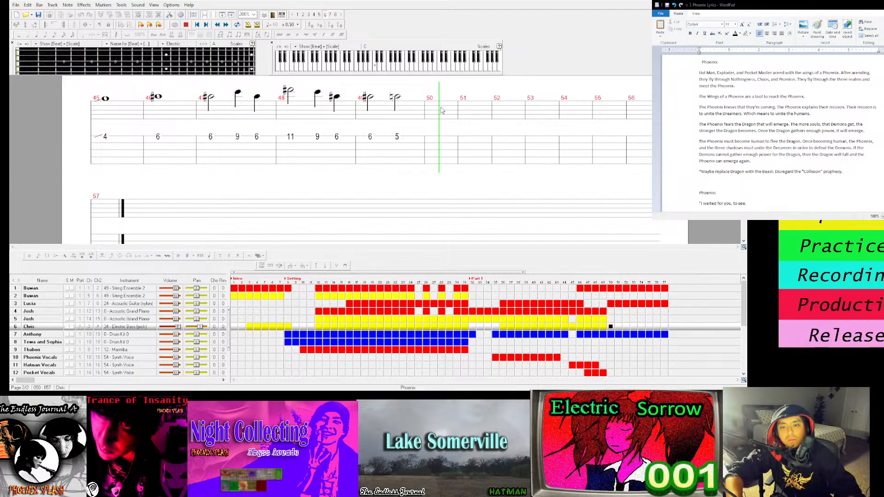
click(370, 101)
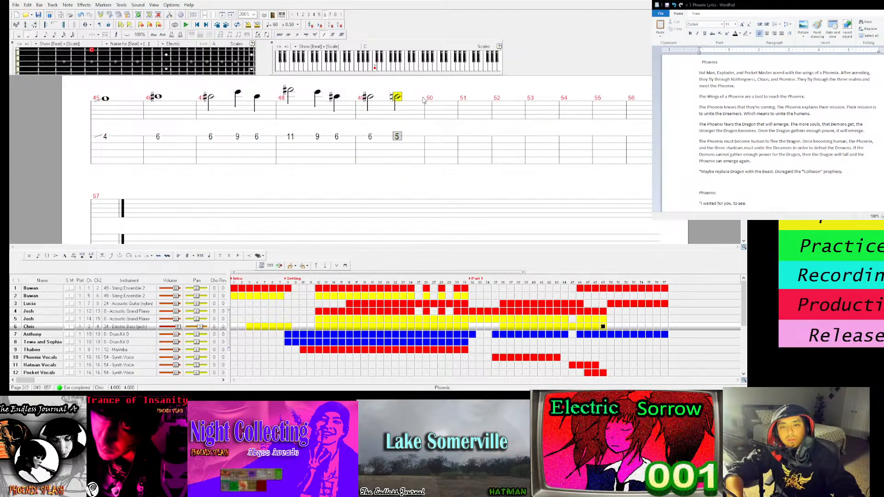
Fill the electric bass's bar 50 with quarter notes at frets 2 and 1 on string 1, 2 on string 2, 4 on string 3, and play back
click(373, 74)
click(372, 71)
click(368, 63)
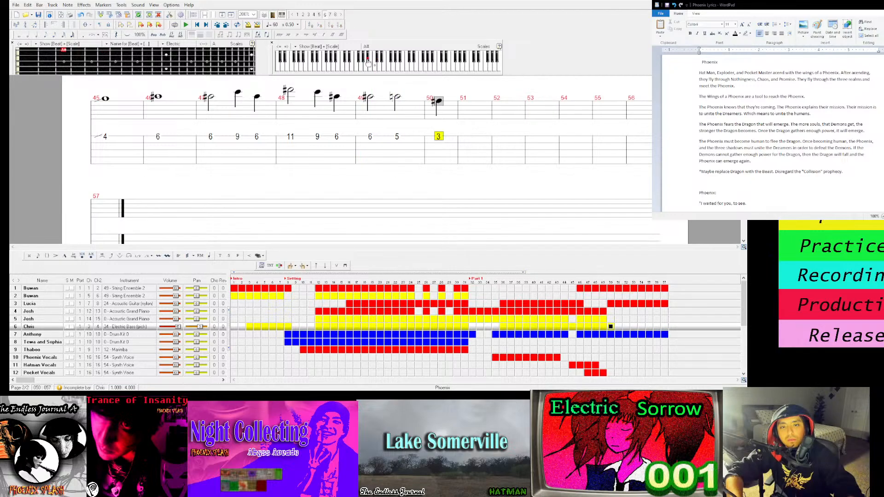
click(367, 69)
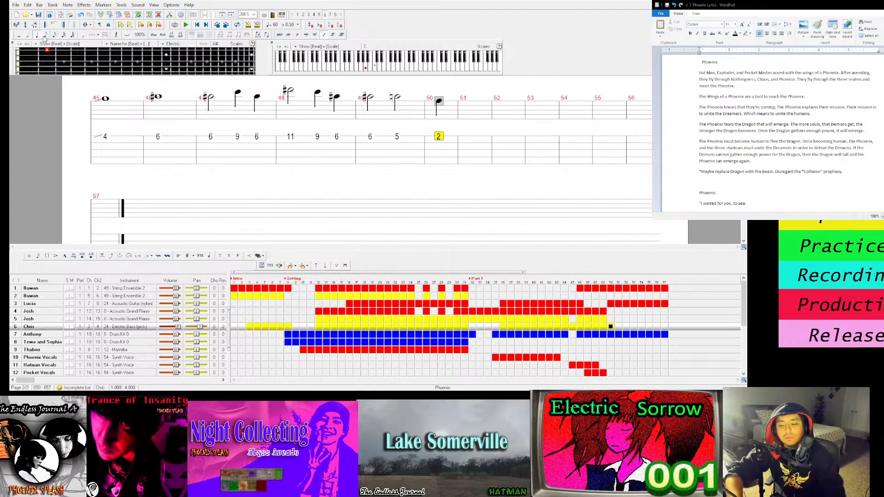
click(355, 66)
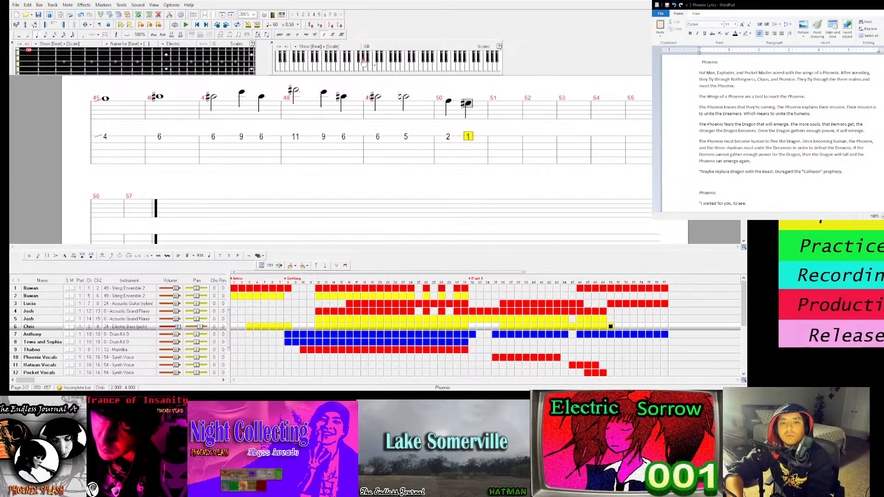
key(Down)
click(347, 66)
click(345, 63)
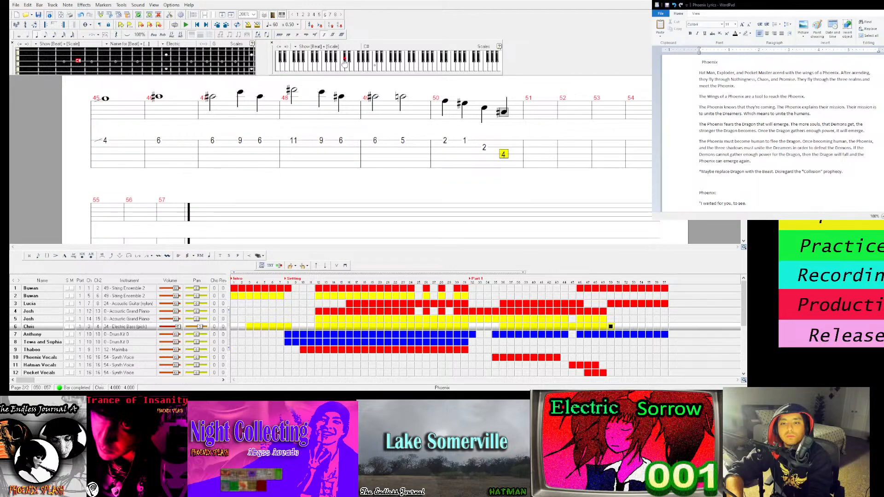
key(space)
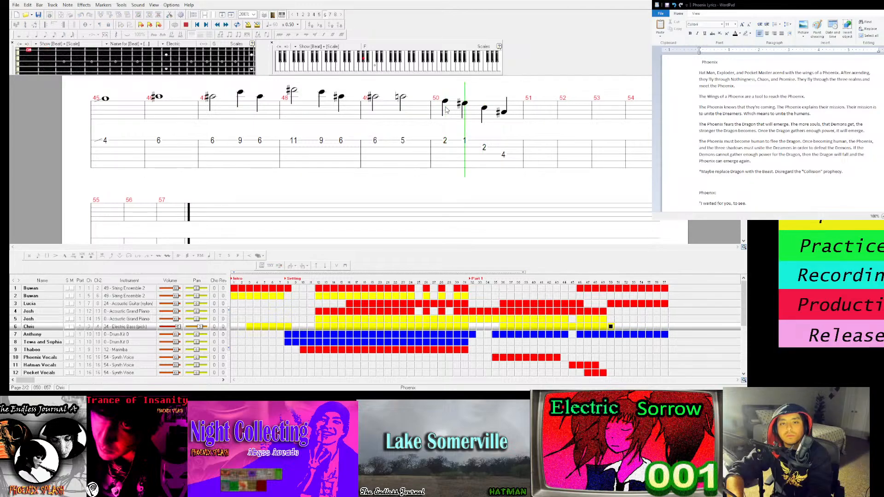
key(space)
Start the electric bass's bar 51 with quarter notes at fret 0 on string 3 and fret 2 on string 2
click(532, 114)
key(0)
click(48, 35)
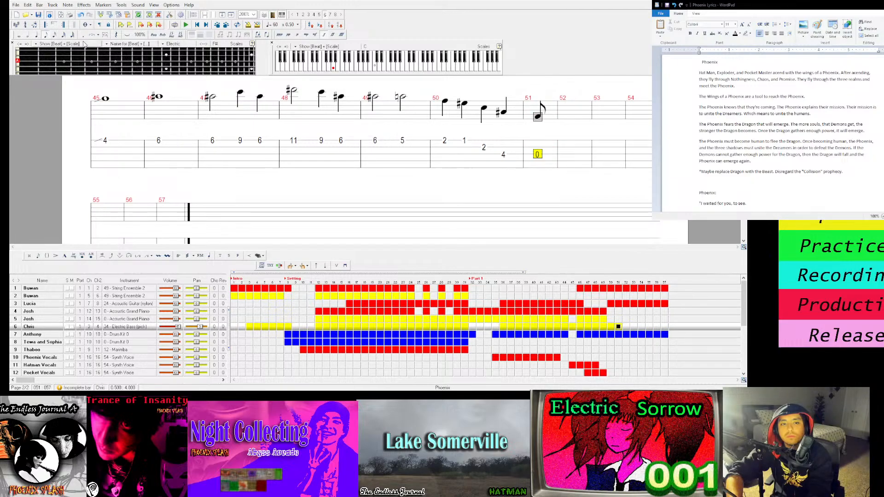
key(Right)
key(Up)
key(2)
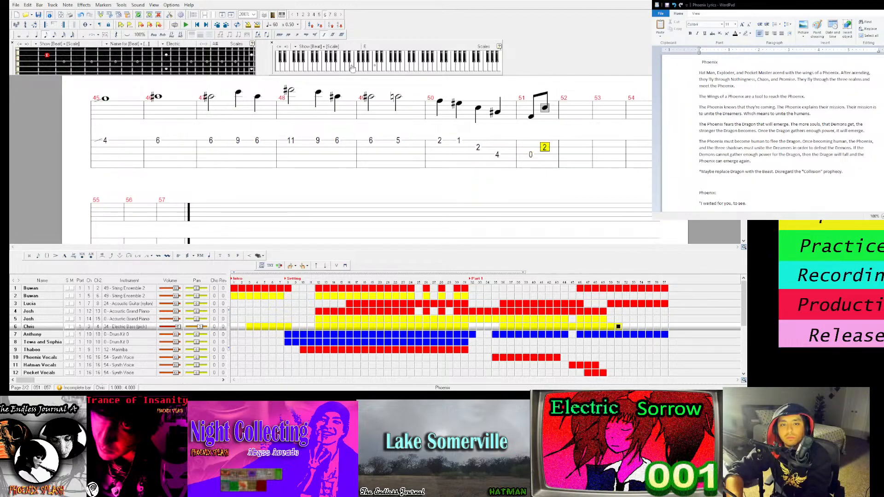
key(Left)
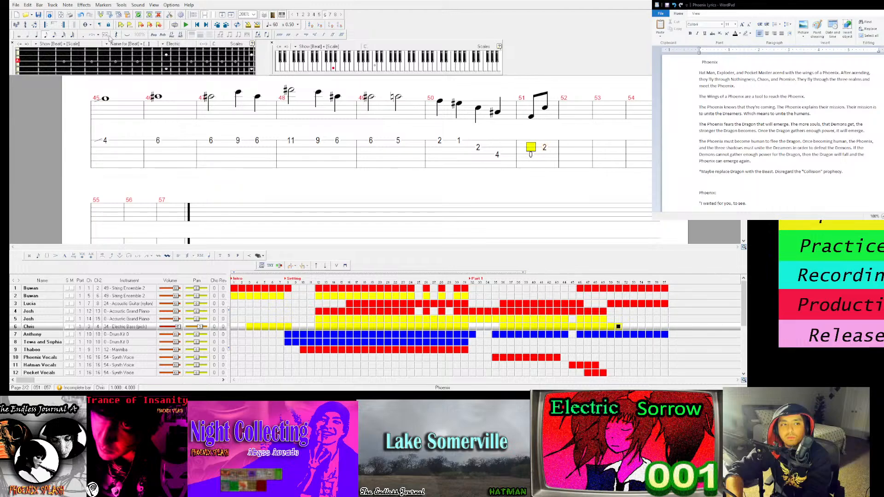
click(37, 36)
key(Right)
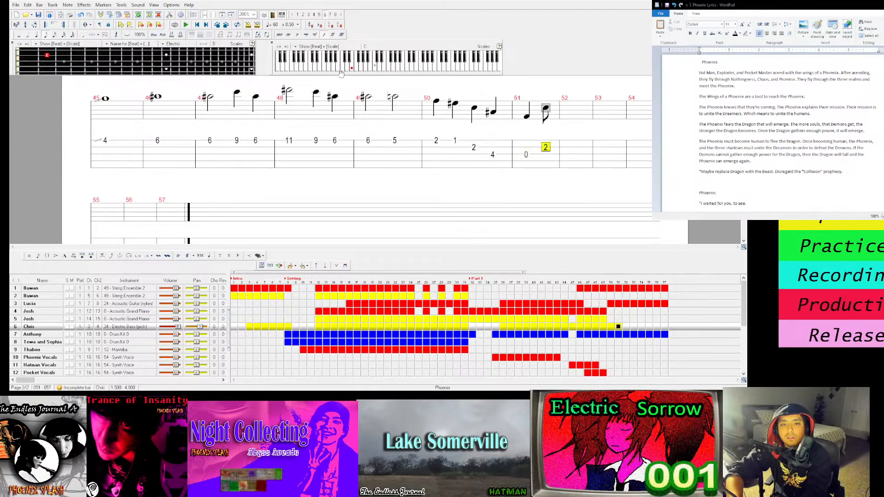
click(37, 36)
key(Right)
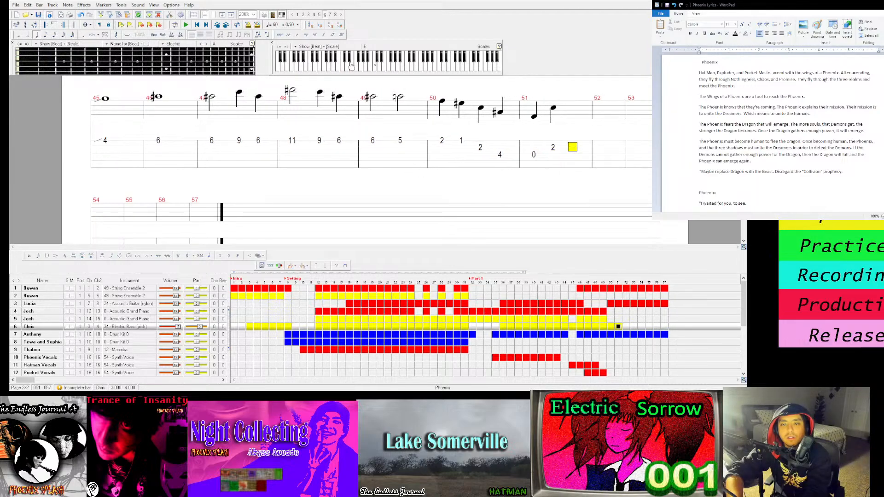
Complete bar 51 with quarter notes at fret 4 on string 3 and fret 2 on string 2, and play back from bar 50
click(345, 60)
key(Right)
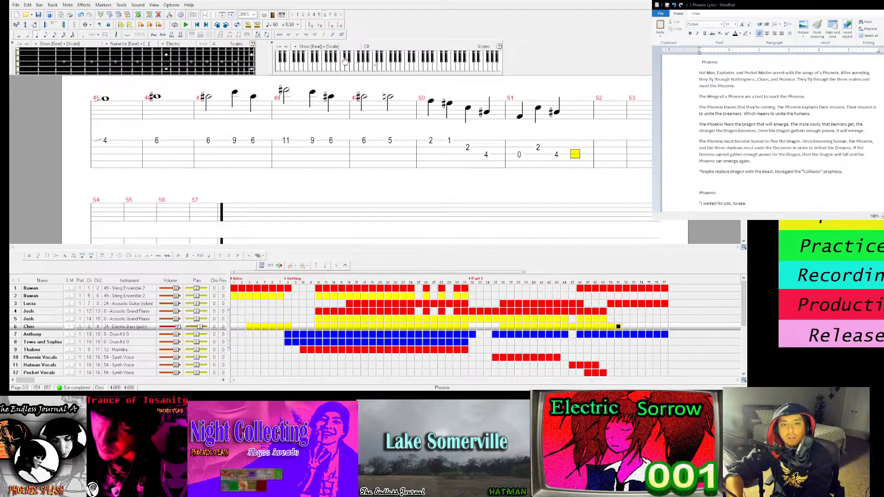
click(352, 67)
key(space)
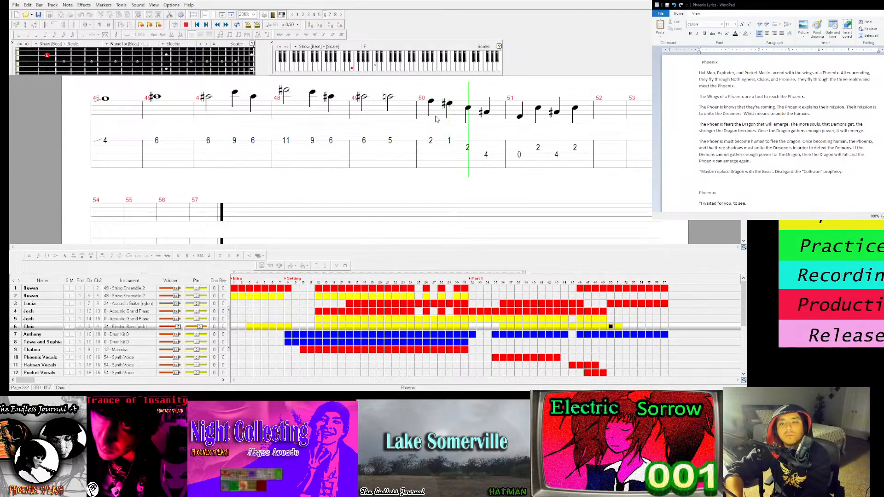
click(433, 106)
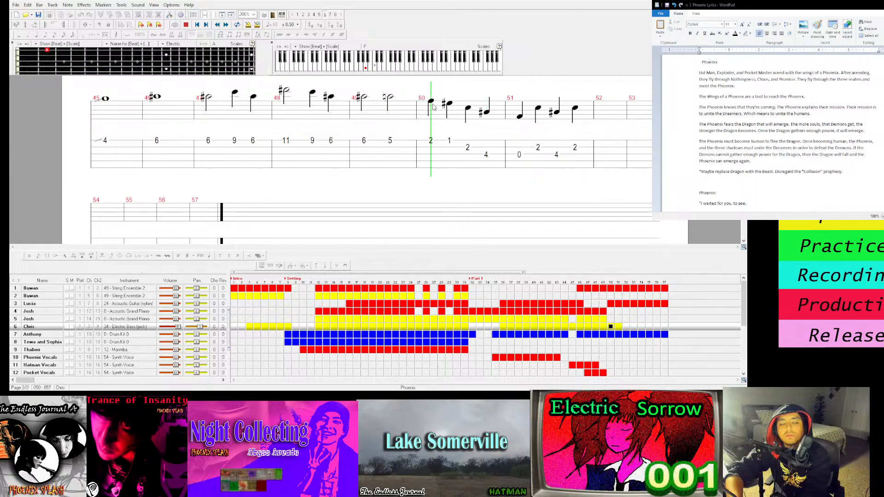
key(space)
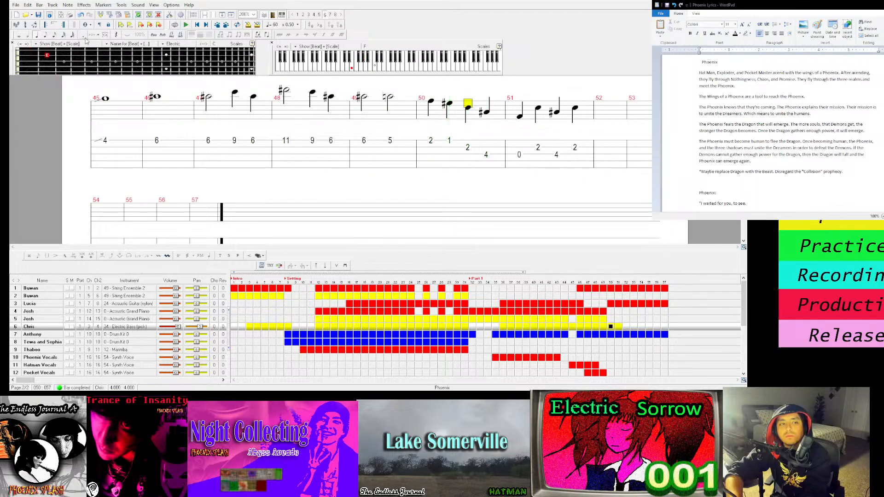
Shorten the third beat of bar 50 to an eighth note and end the bar with an eighth note at fret 4 on string 3
key(space)
click(432, 107)
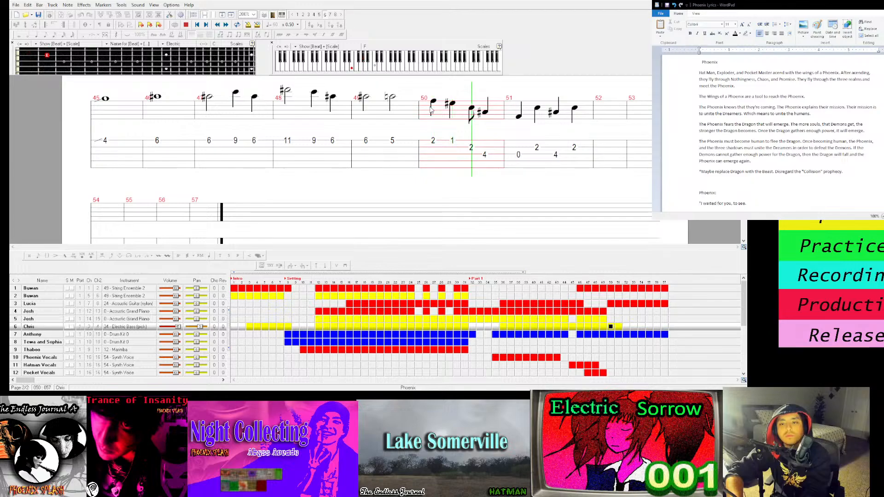
key(space)
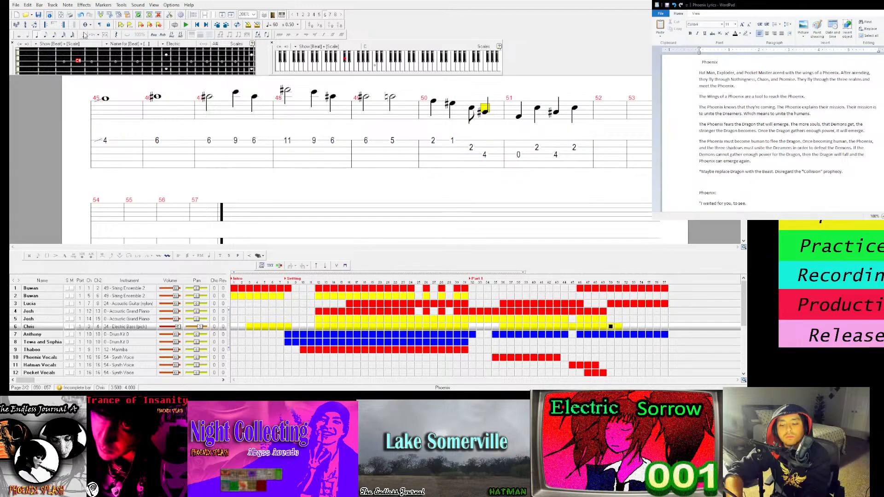
key(Right)
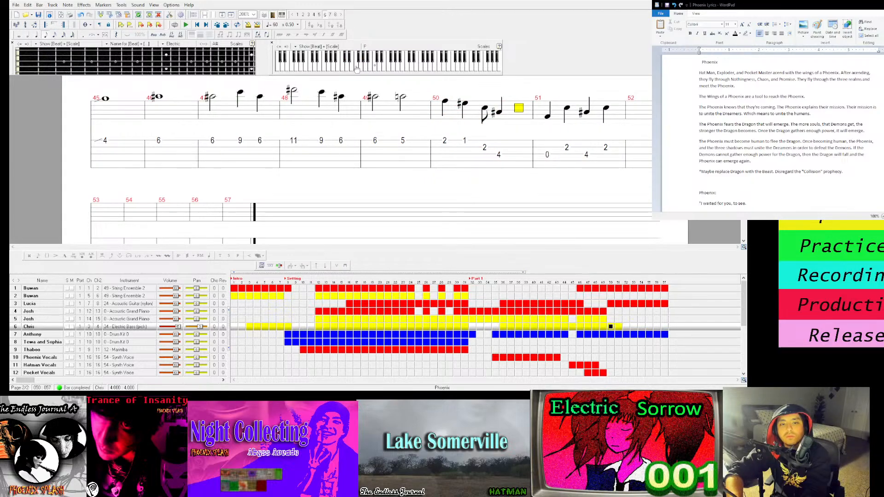
key(Down)
click(345, 60)
Play back the electric bass in bars 50 and 51
click(464, 117)
key(space)
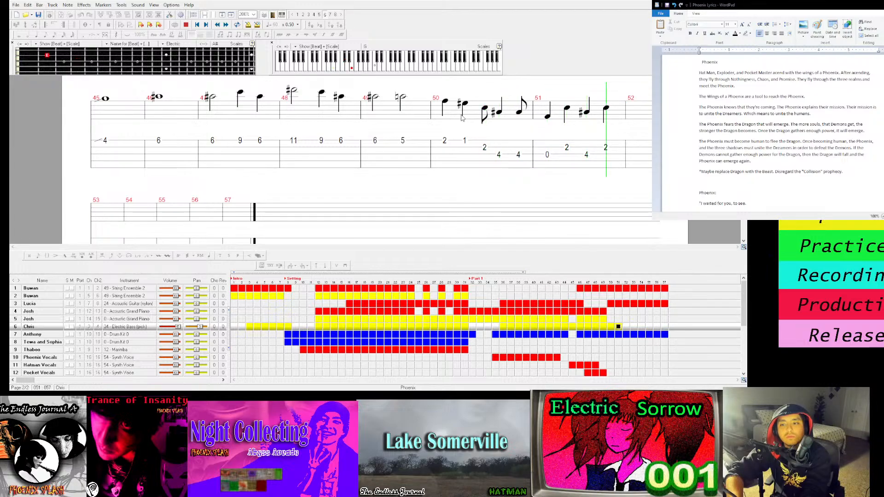
click(447, 109)
key(space)
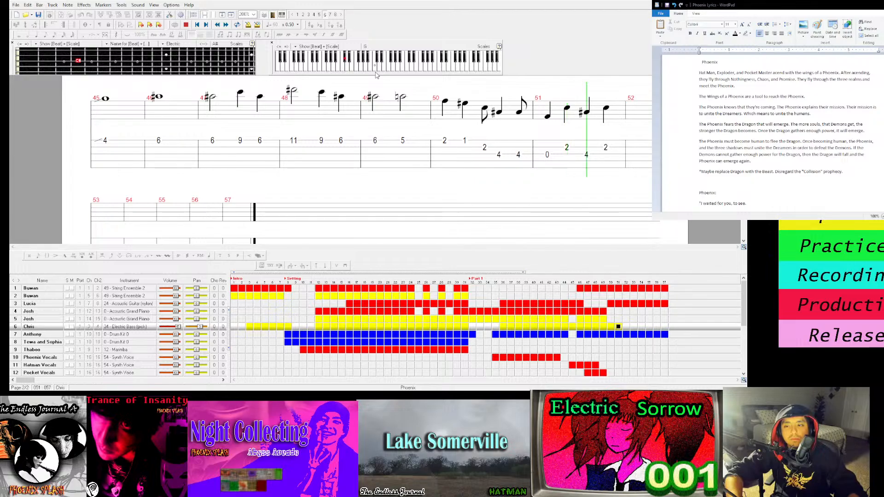
Copy the electric bass's bar 50 into bar 52
click(460, 107)
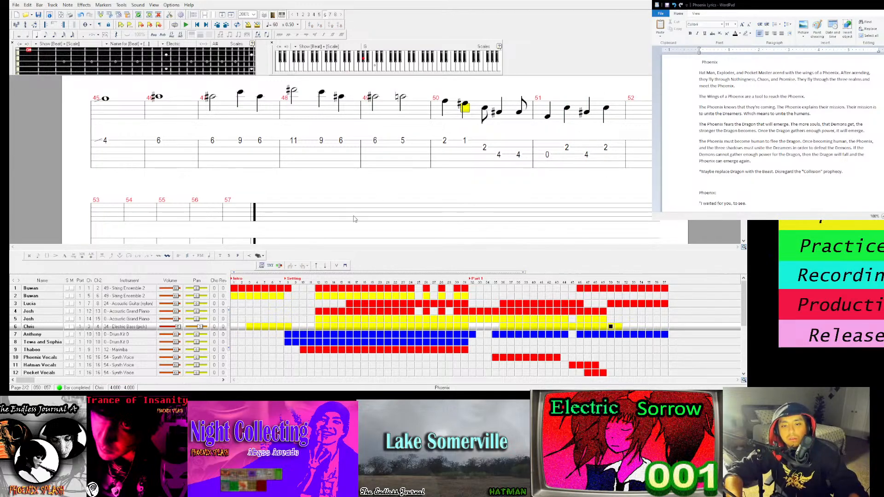
click(633, 113)
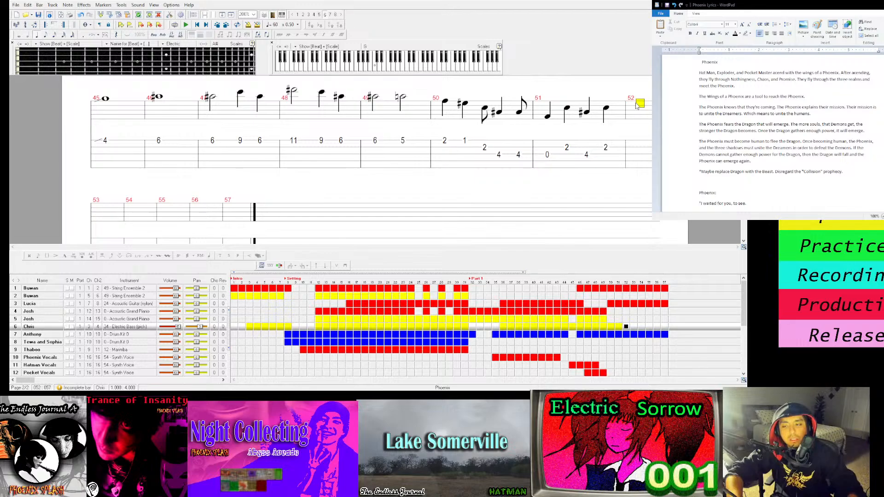
key(ctrl+v)
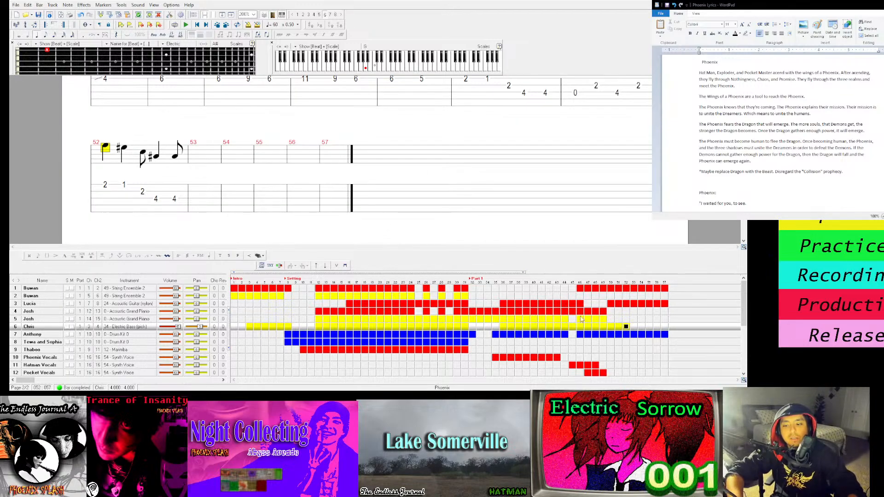
Listen to the song from bar 50 and replay bars 52 and 53 from the drum and electric bass tracks
click(609, 330)
key(space)
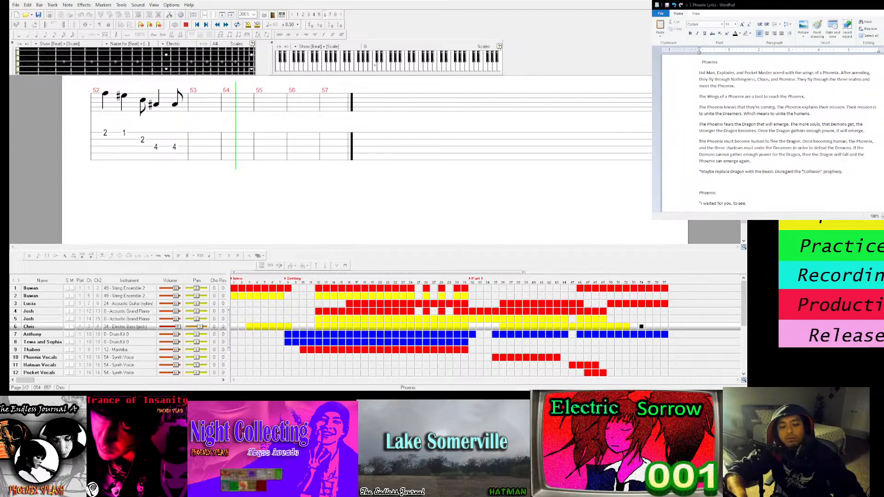
key(space)
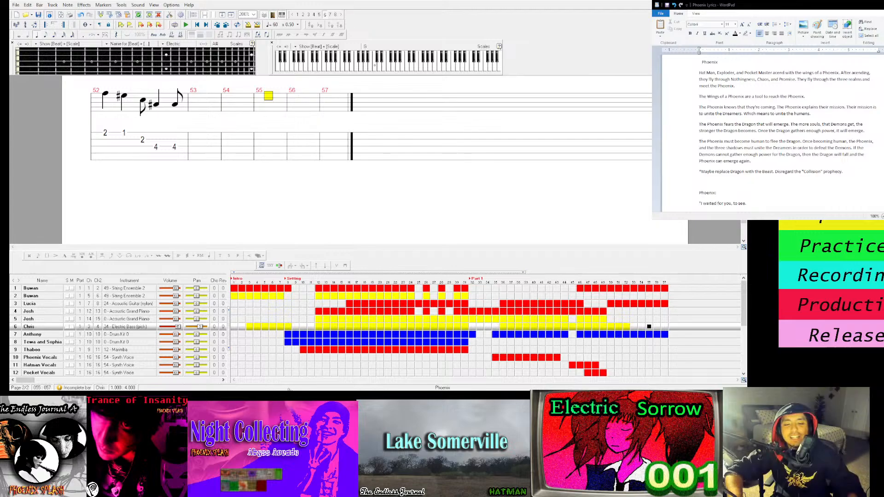
click(635, 333)
key(space)
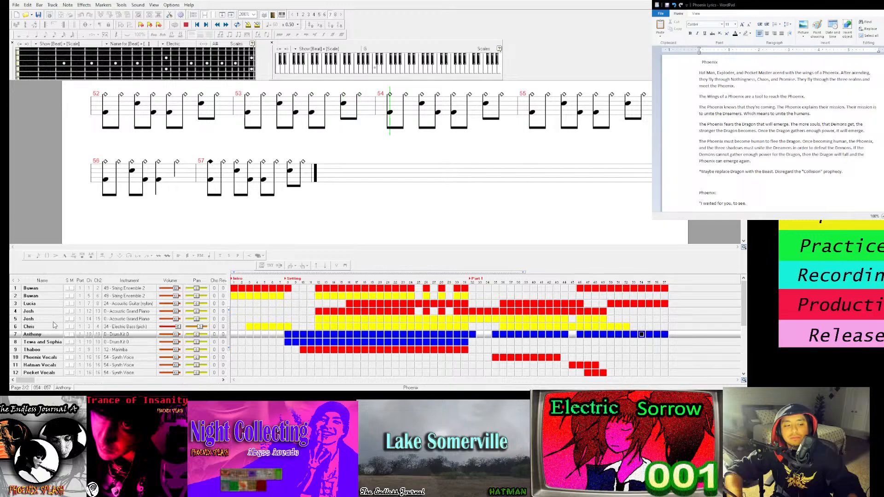
click(627, 327)
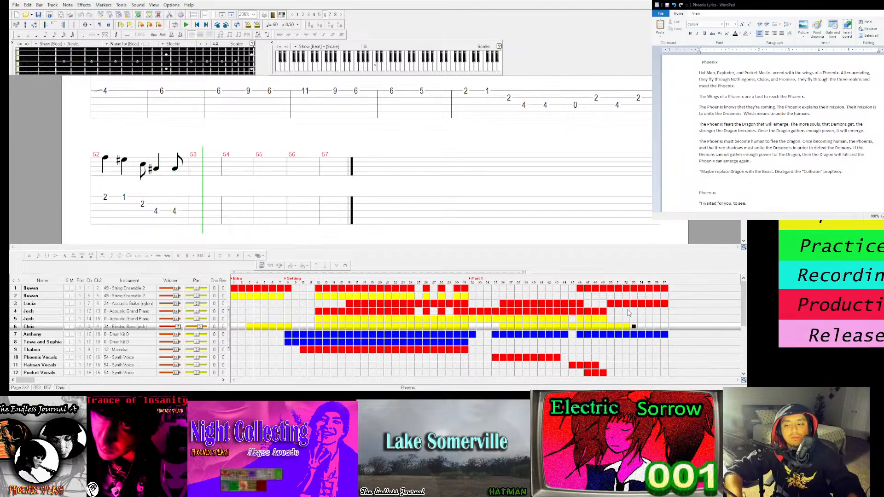
key(space)
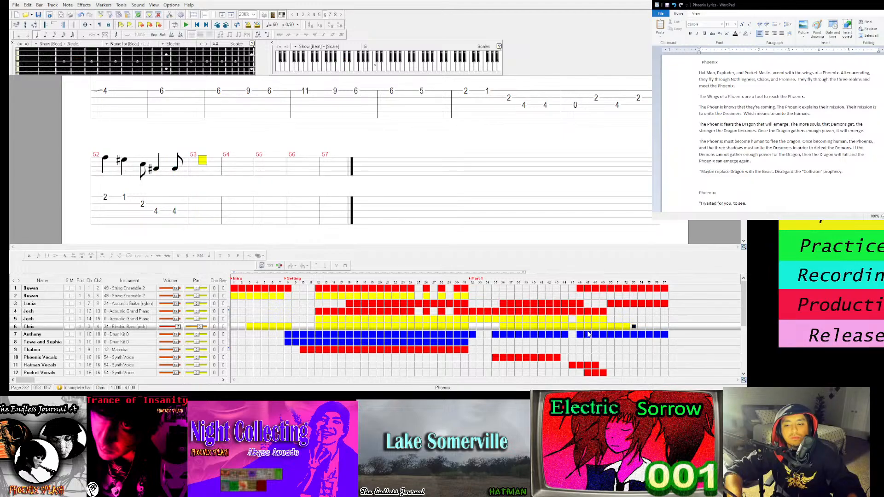
Copy the electric bass's bar 51 into bar 53 and play it back
click(618, 327)
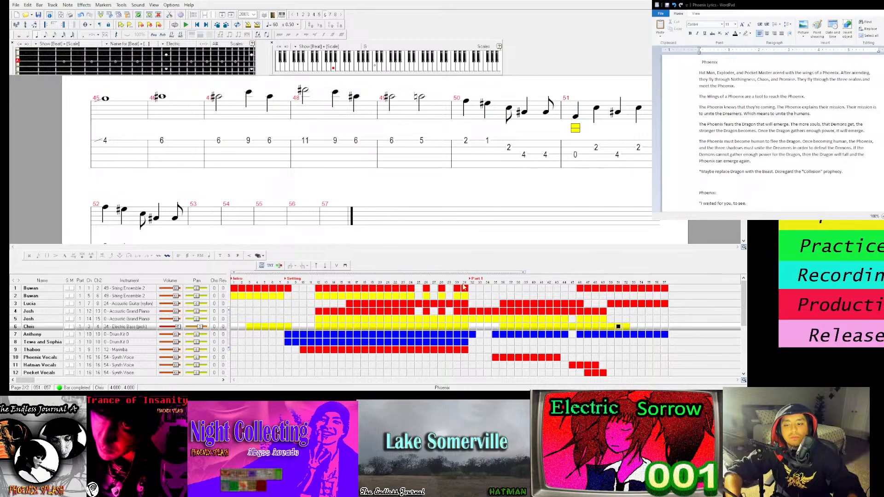
click(632, 327)
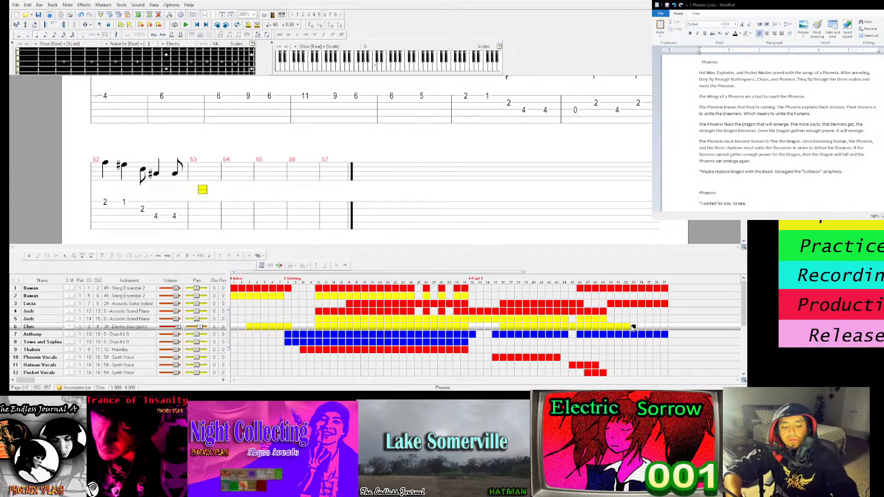
key(space)
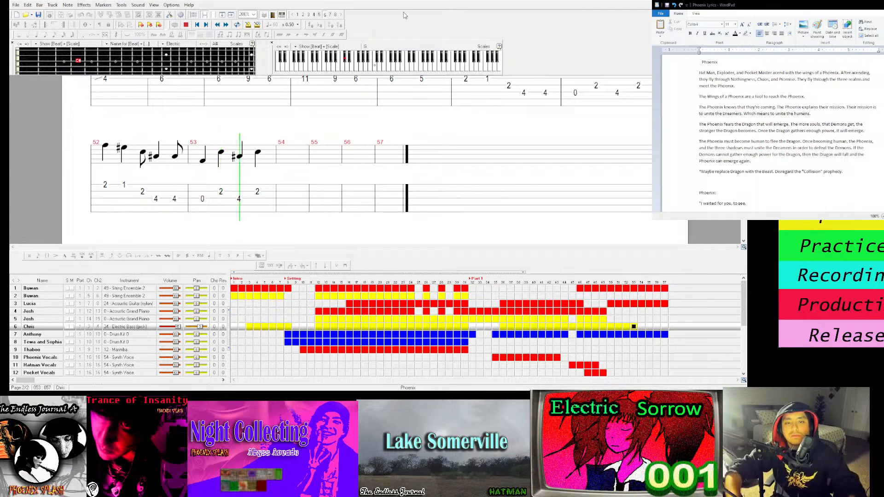
Begin the electric bass's bar 54 with an eighth note and a quarter note, both at fret 0 on the second string
click(297, 159)
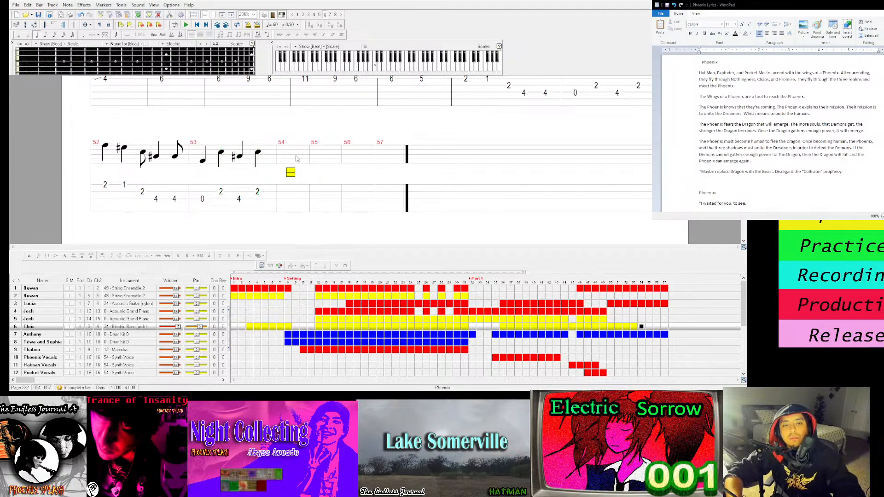
click(46, 35)
click(347, 69)
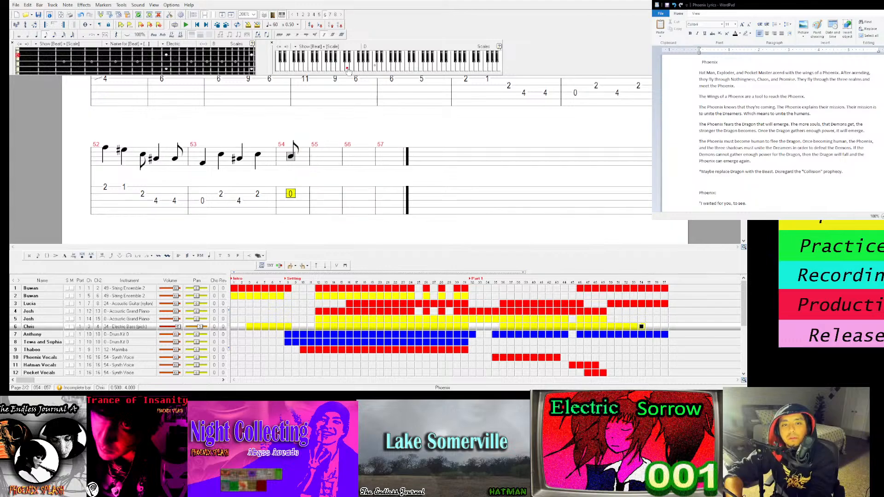
click(348, 70)
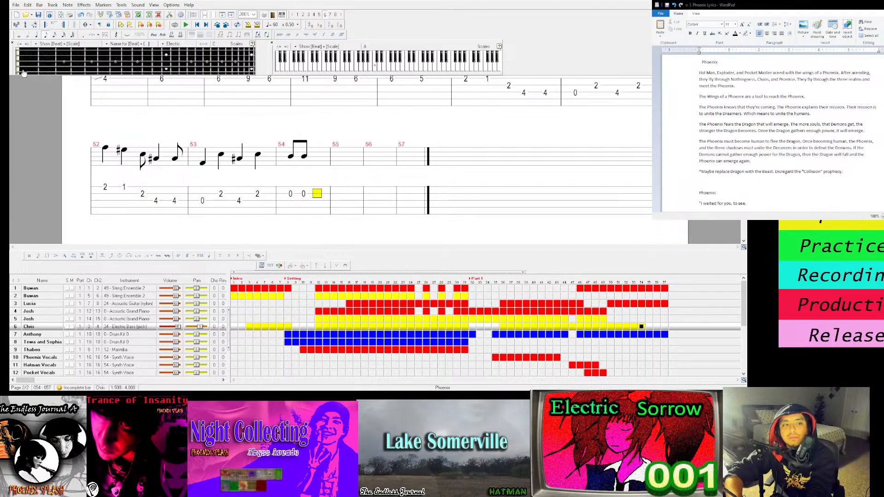
key(Left)
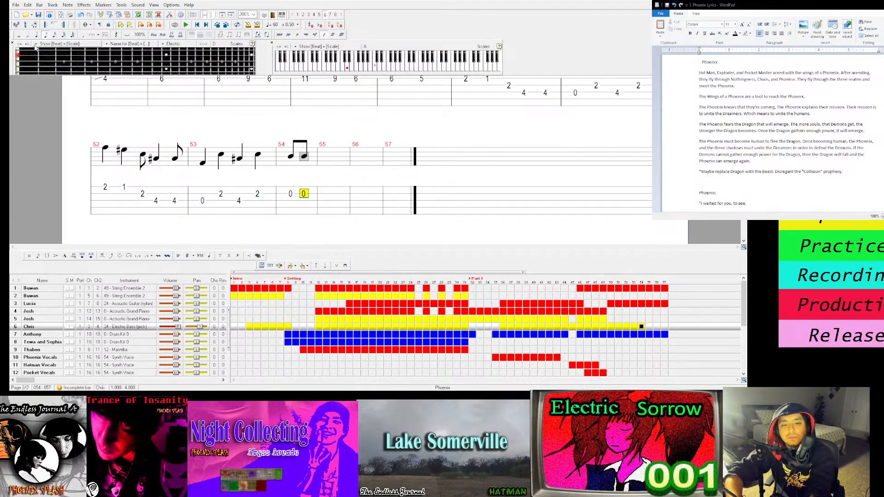
click(36, 36)
key(Right)
click(45, 36)
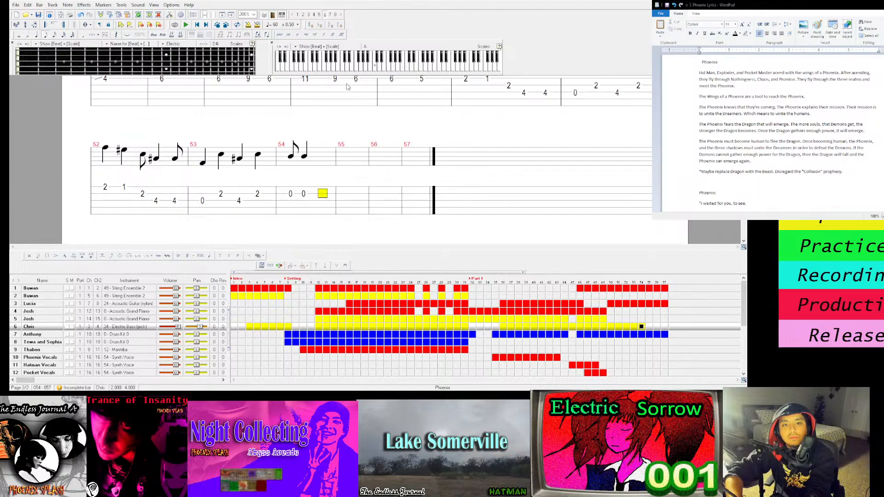
Complete the electric bass's bar 54 with an eighth note at fret 0 and quarter notes at frets 3 and 0, playing it back
click(348, 71)
click(357, 70)
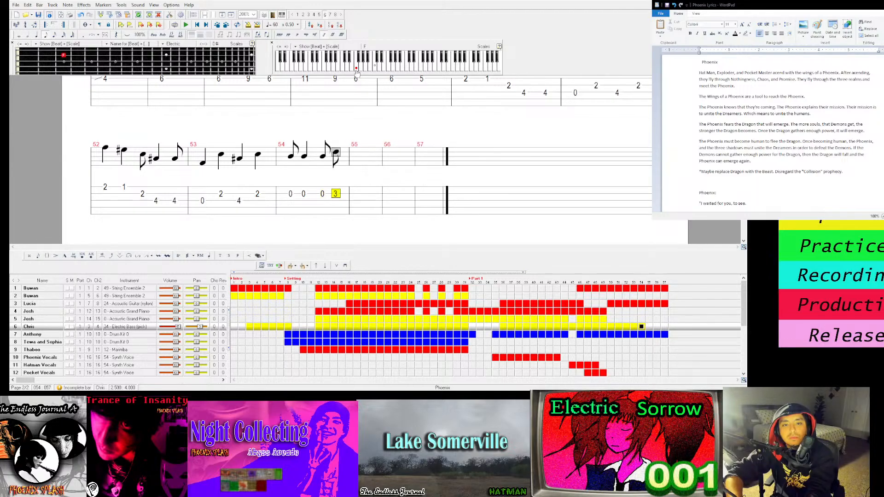
click(37, 36)
key(Right)
click(365, 69)
click(364, 73)
key(Right)
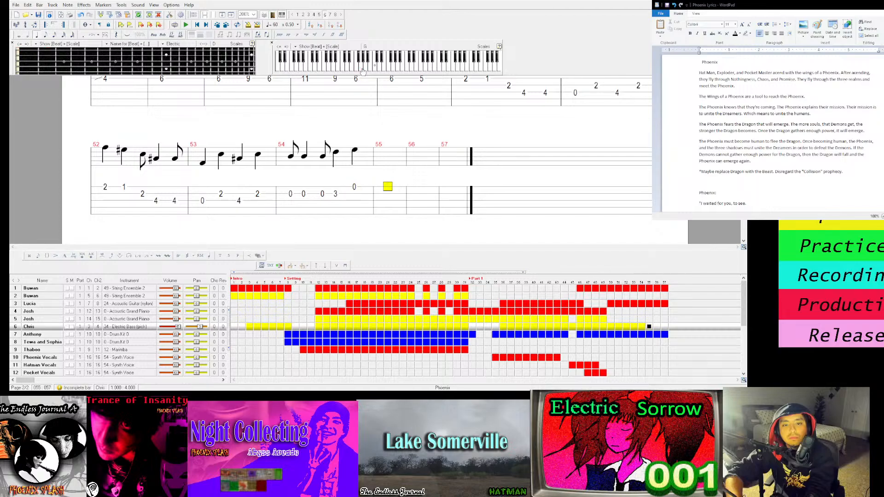
click(290, 157)
key(space)
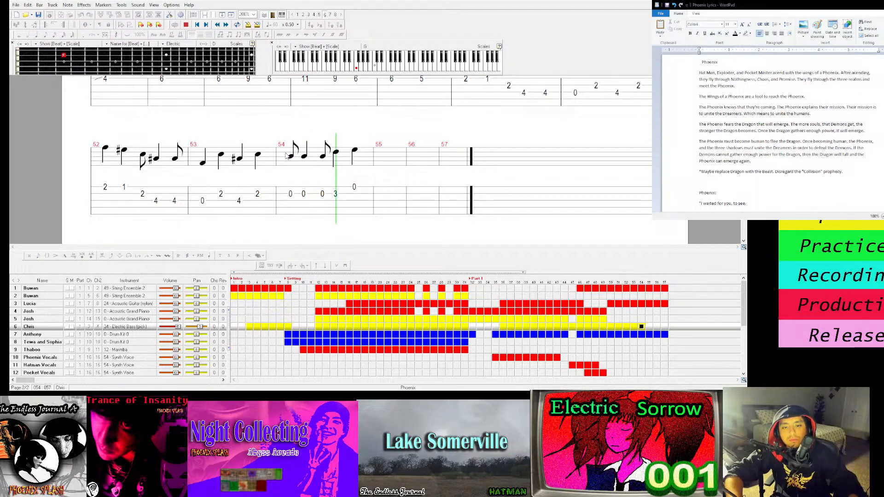
Write four quarter notes in the electric bass's bar 55, at frets 2, 4, 0 and 4
key(Right)
click(350, 68)
key(space)
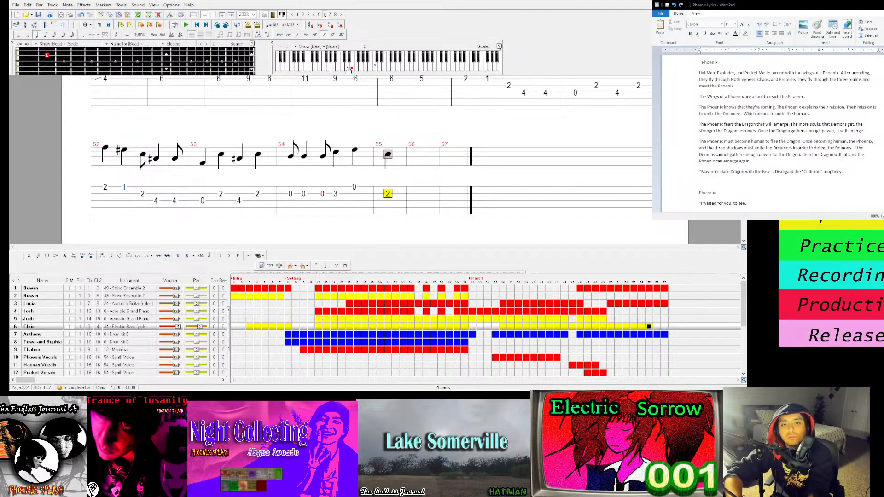
key(Right)
click(344, 69)
click(346, 65)
key(Right)
click(335, 70)
key(Right)
click(346, 64)
Play back the electric bass in bars 54 and 55
click(298, 158)
key(space)
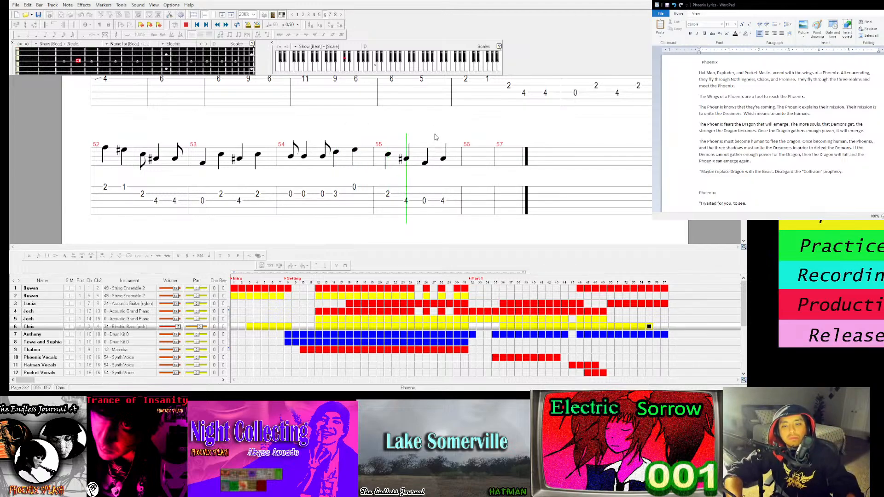
key(space)
Copy the electric bass's bar 54 into bar 56
click(290, 156)
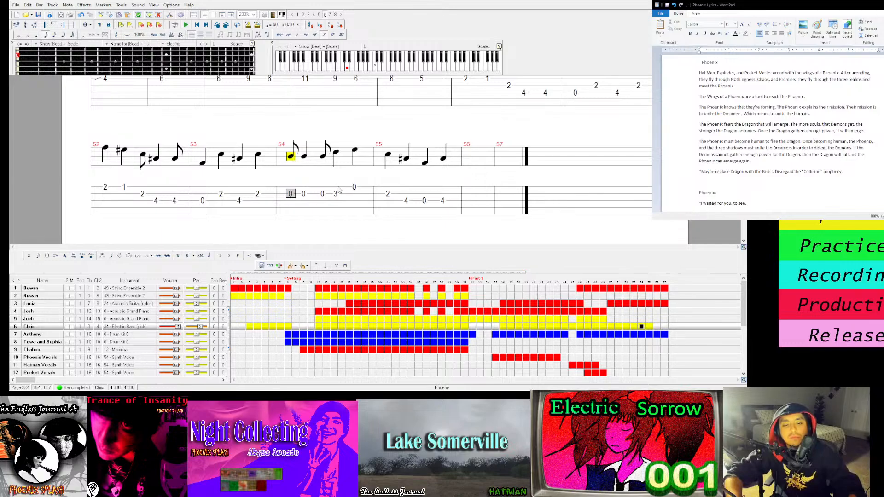
click(470, 188)
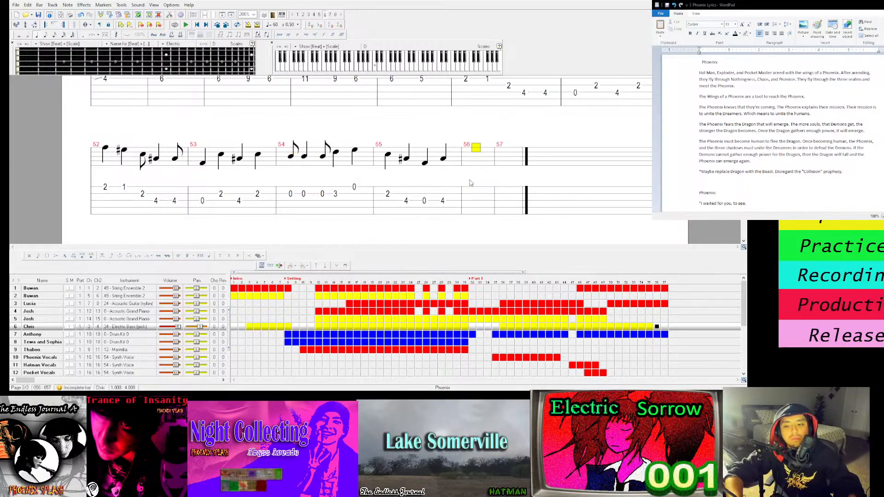
key(ctrl+v)
key(space)
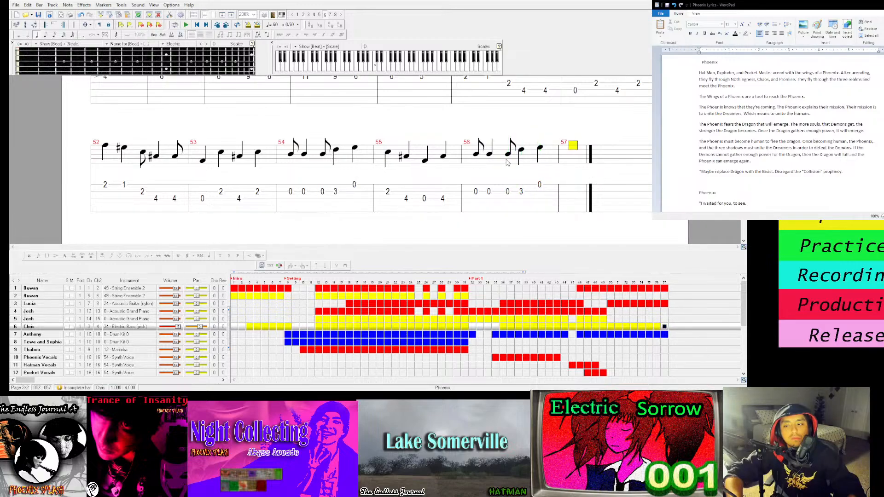
Copy the electric bass's bar 55 into bar 57
click(384, 159)
key(space)
key(space)
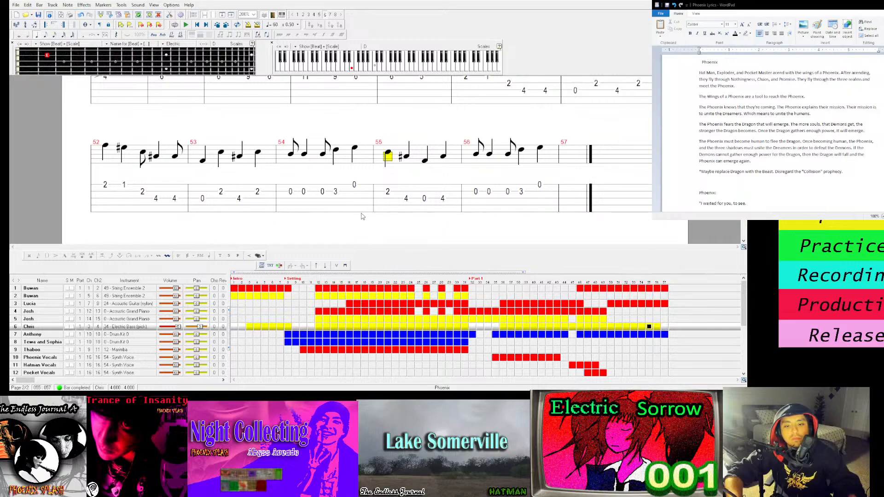
click(573, 154)
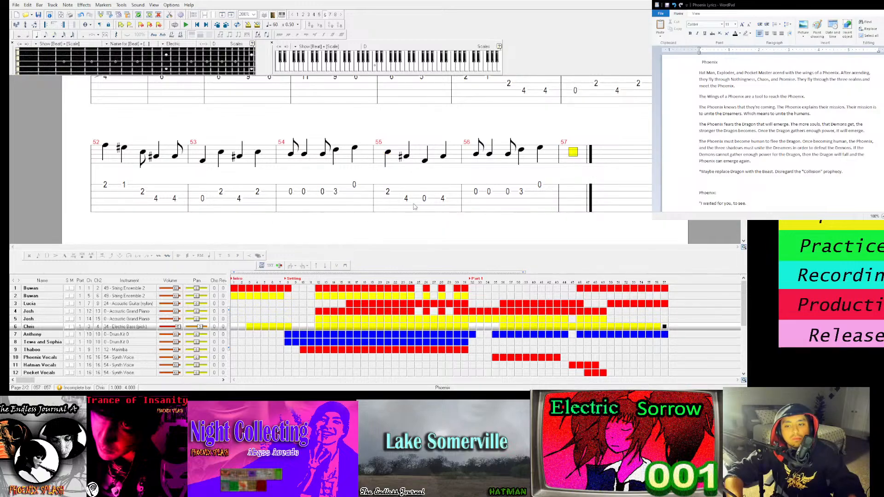
key(ctrl+v)
key(space)
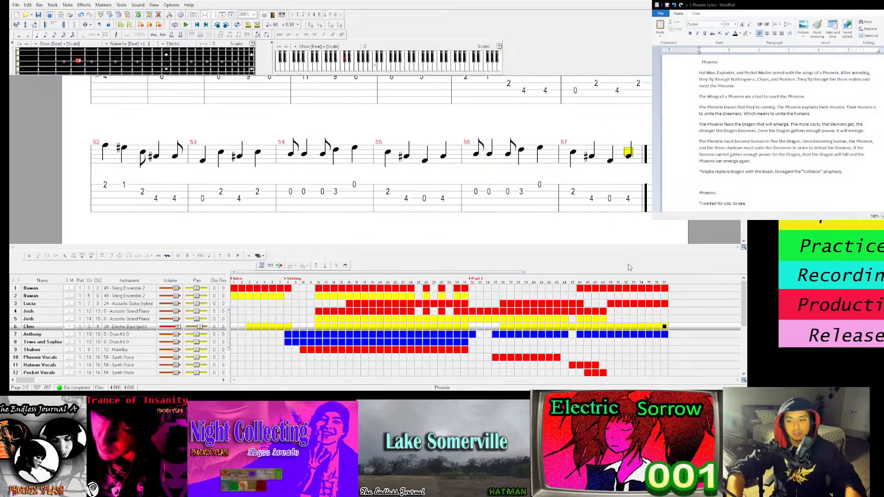
Listen to the song from bar 50 and examine the piano, nylon guitar, bass and vocal tracks around bars 41 to 50
click(611, 327)
key(space)
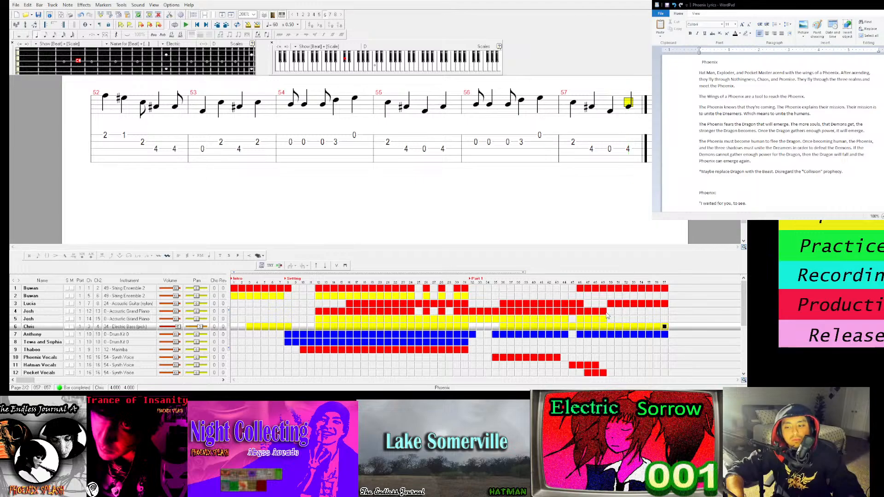
click(604, 312)
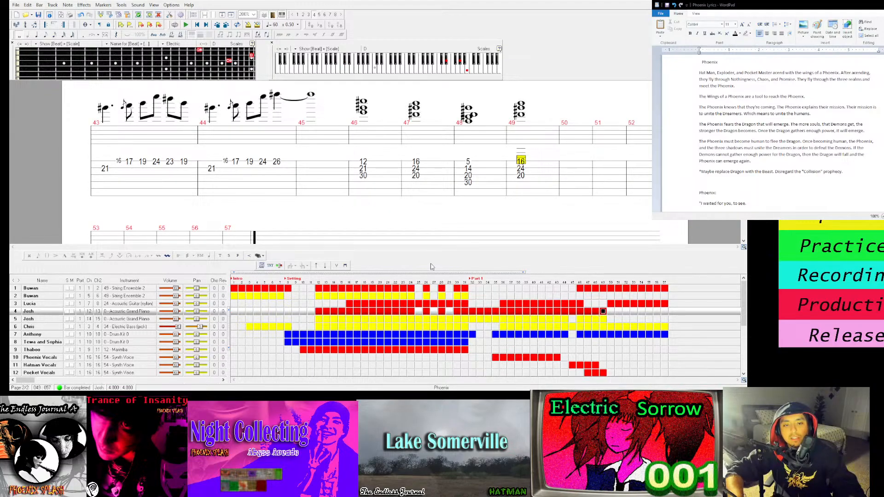
click(542, 311)
key(space)
key(space)
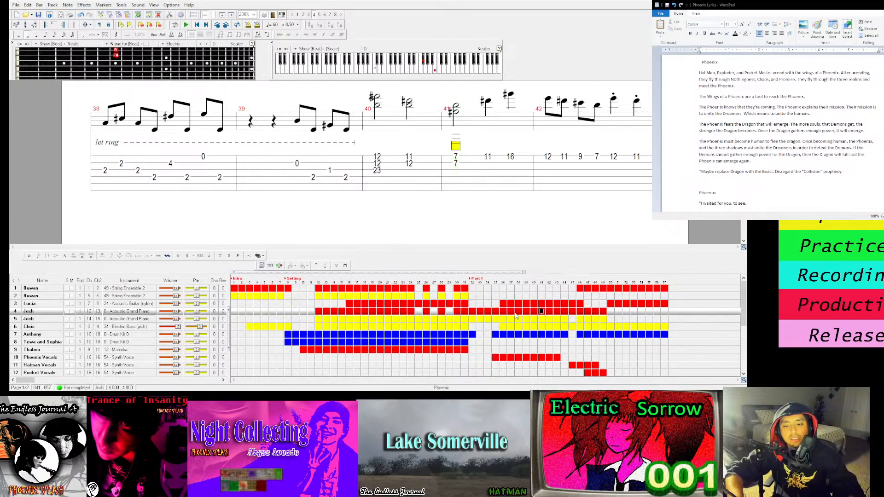
click(611, 312)
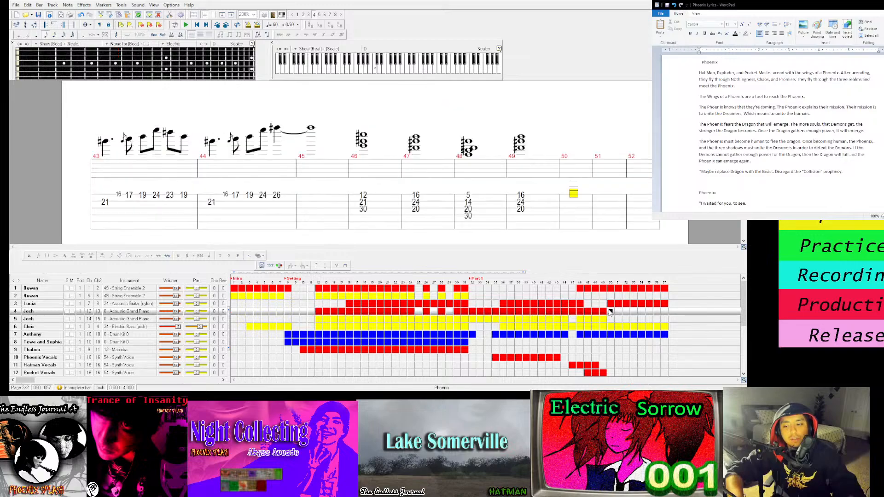
click(610, 304)
click(611, 327)
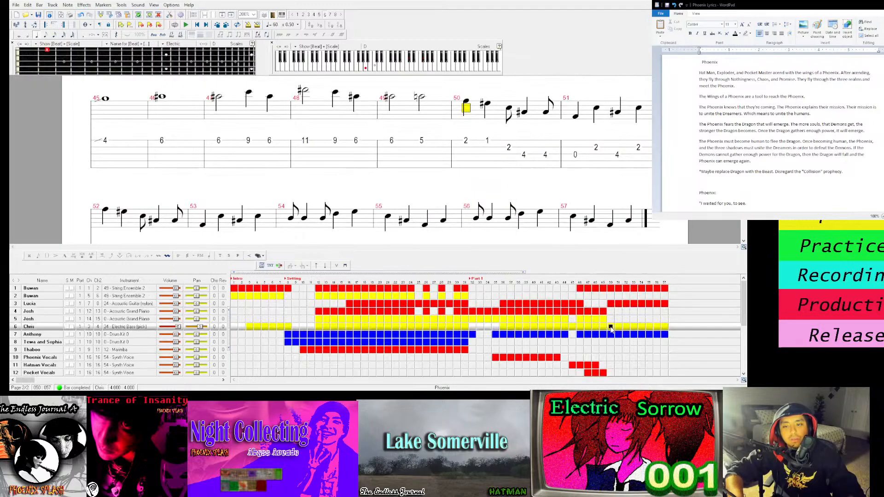
click(565, 328)
drag(573, 331, 603, 370)
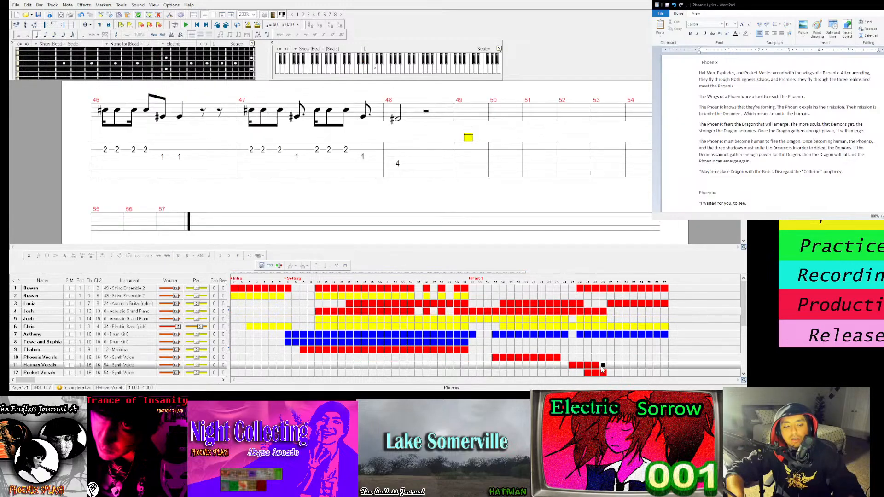
Play back the song from the piano track's bar 48 and from the start of Part 1, and check its bar 50
click(598, 311)
key(space)
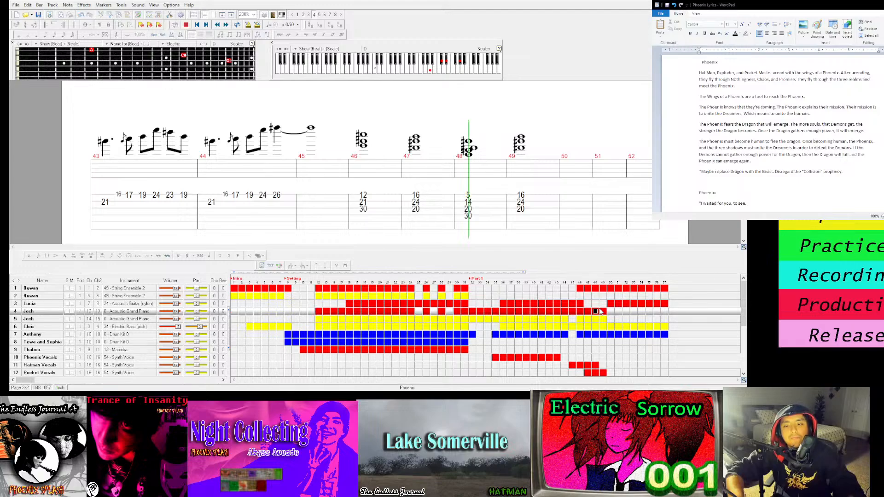
key(space)
click(503, 312)
key(space)
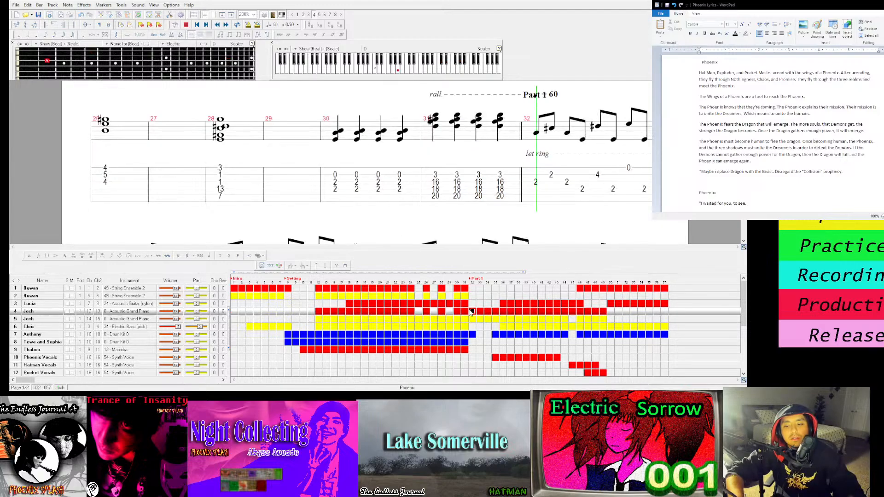
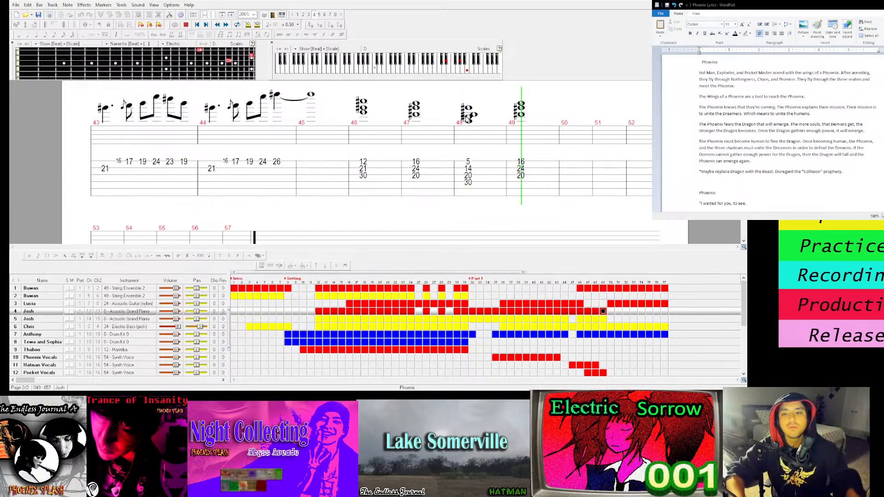
key(space)
click(576, 126)
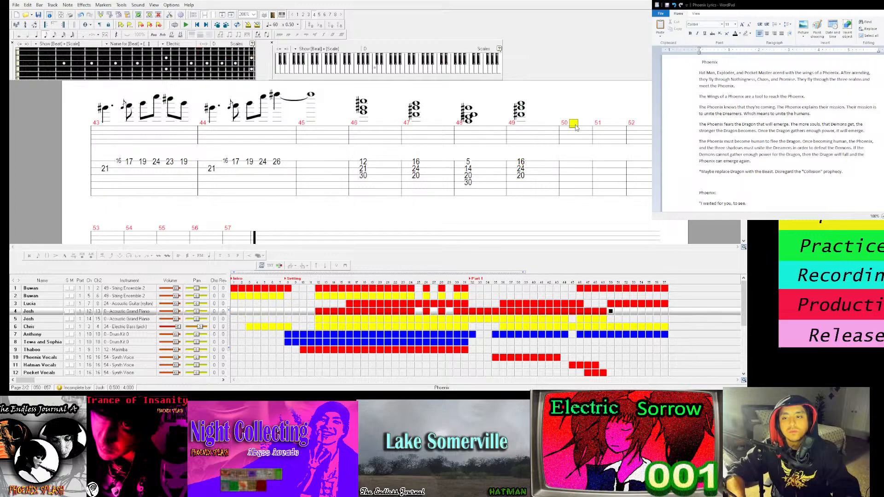
key(space)
key(space)
Shorten the first string ensemble track's bar 50 chord to a half note and add a half rest after it
click(613, 289)
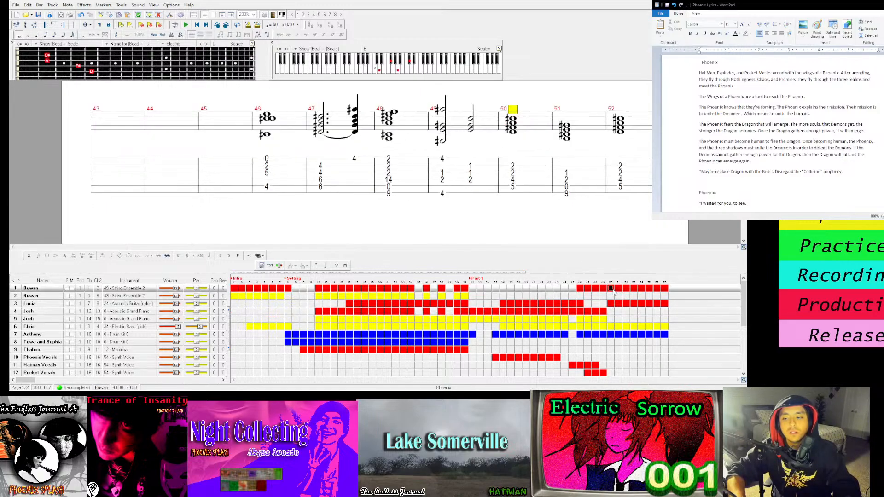
click(26, 37)
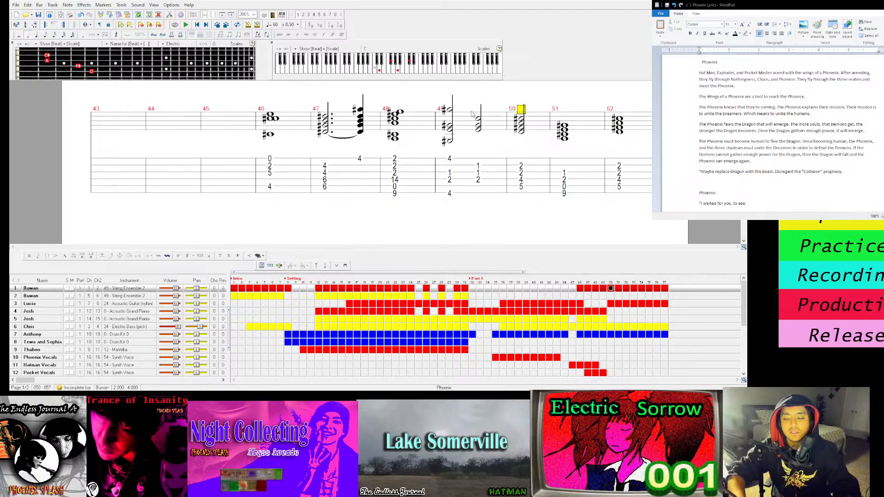
key(Right)
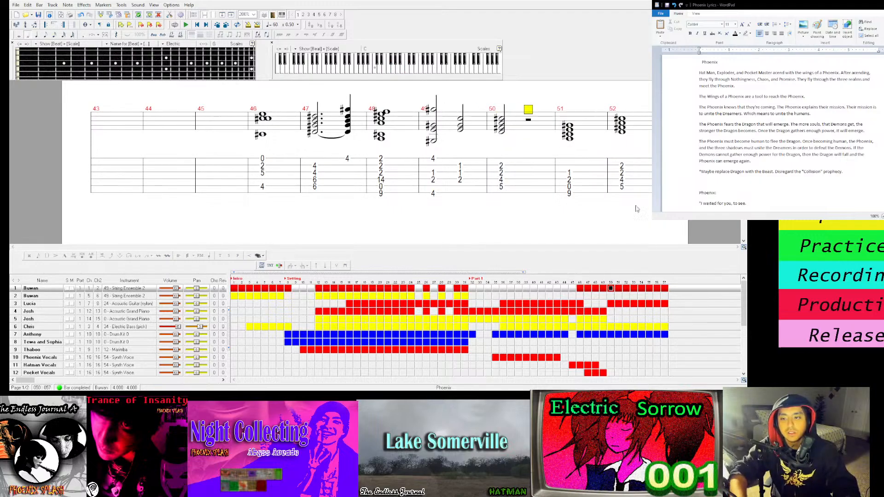
Play back the passage around bars 49 and 50 from the nylon guitar, drum and upper piano tracks
click(610, 304)
key(space)
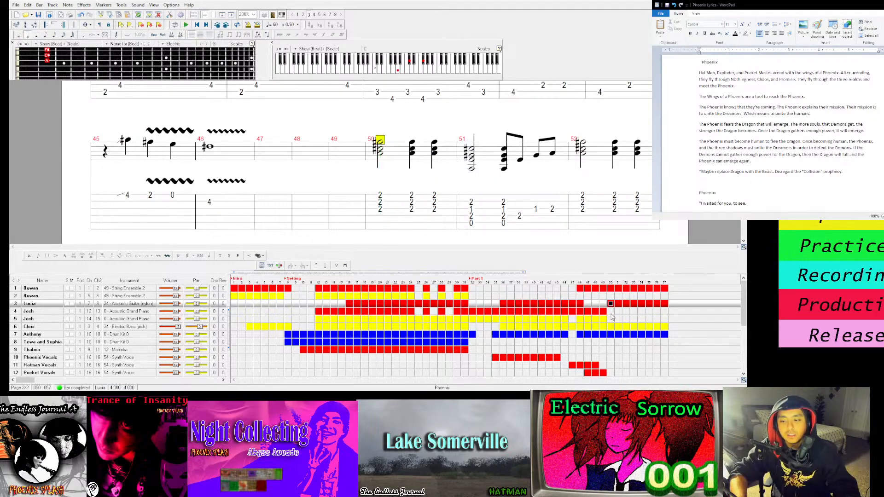
click(611, 312)
key(space)
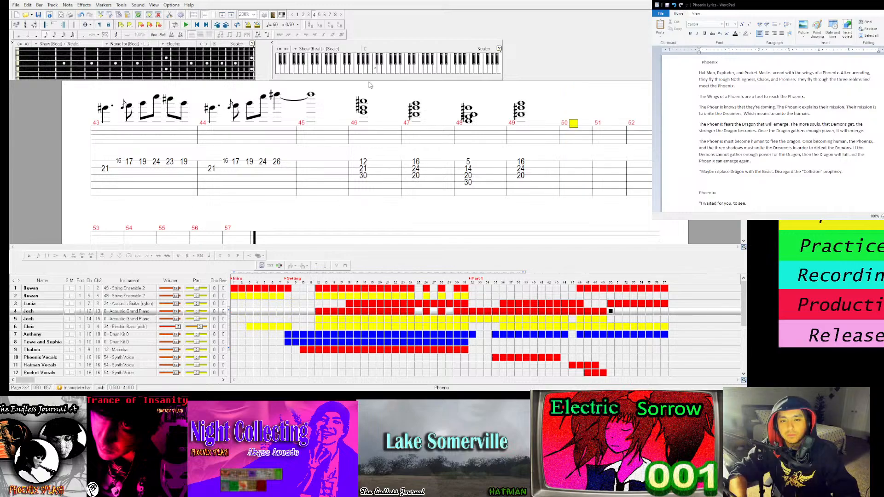
click(603, 335)
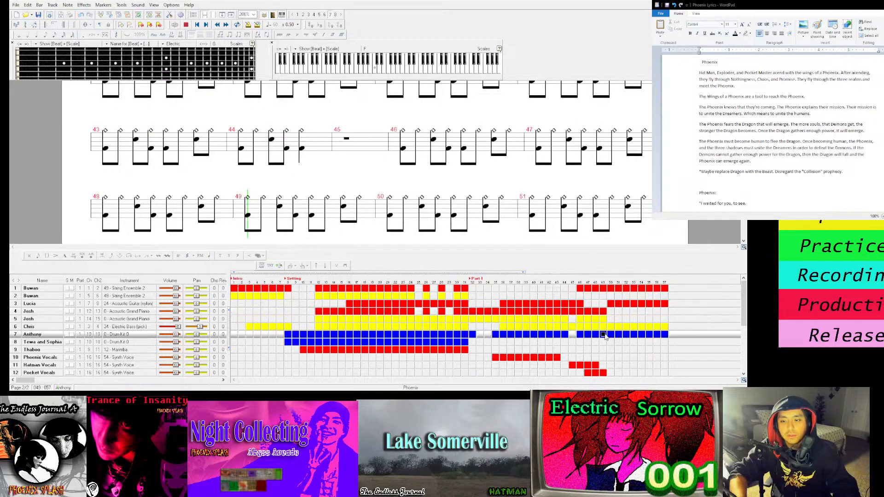
click(610, 311)
key(space)
key(space)
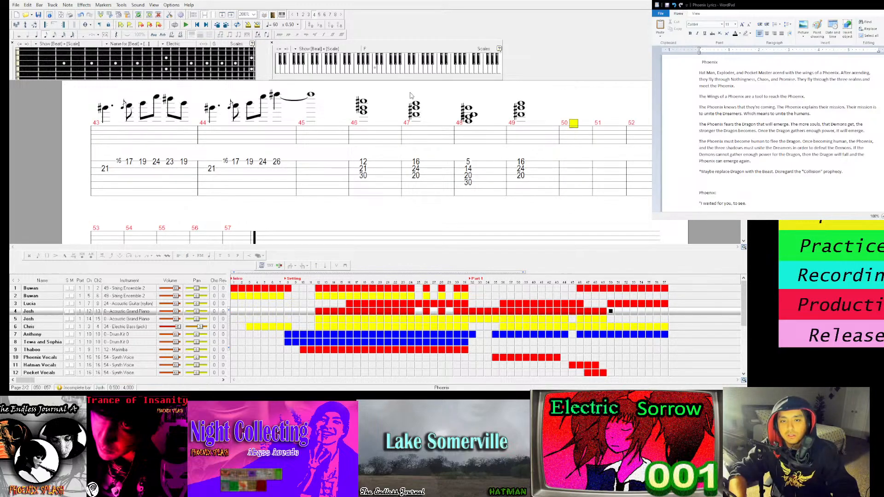
Enter an eighth-note F#, A, C#, G# chord in the upper acoustic grand piano track's bar 50 and play it back
key(Down)
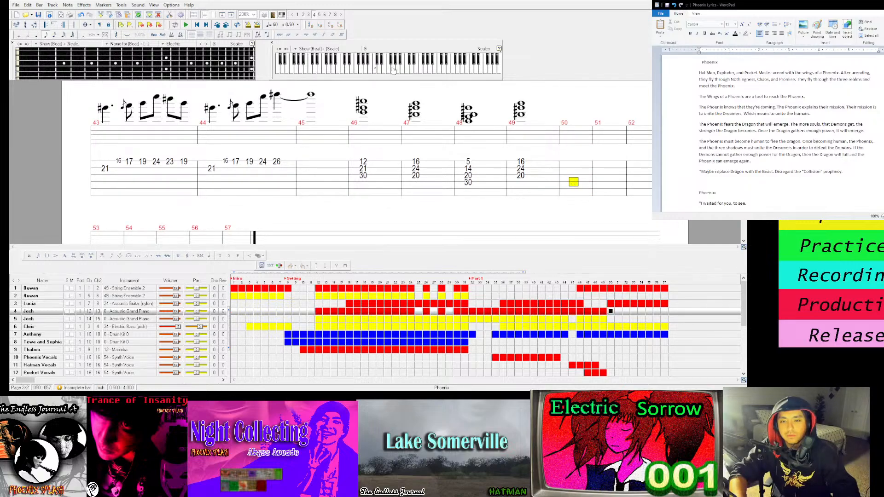
click(390, 62)
click(398, 71)
click(409, 62)
key(space)
key(space)
click(429, 65)
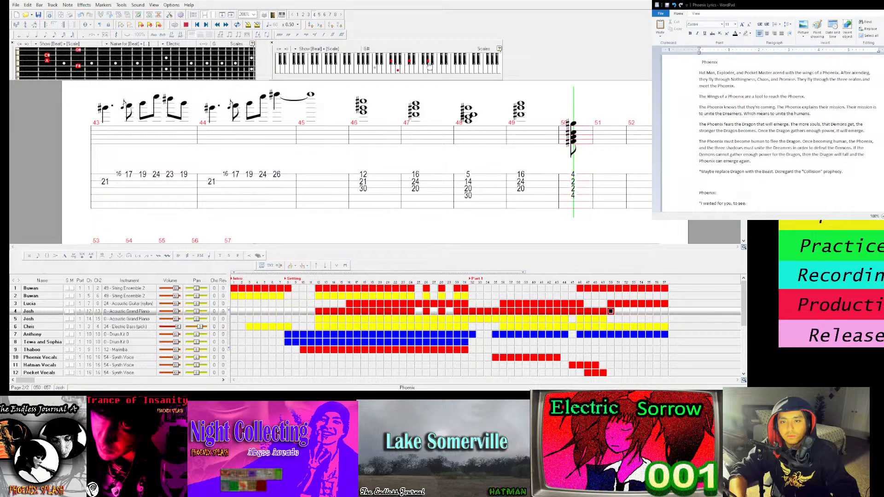
Remove the G# from the first chord in the upper acoustic grand piano track's bar 50 and play it back
click(429, 65)
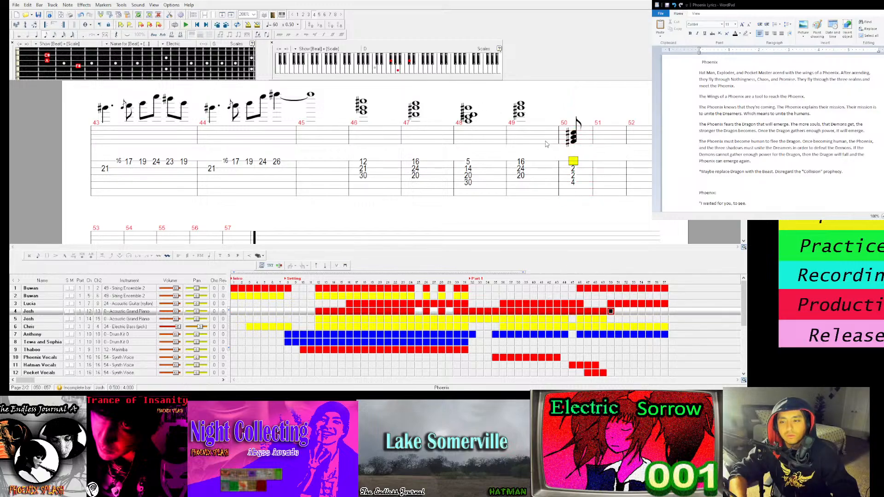
key(space)
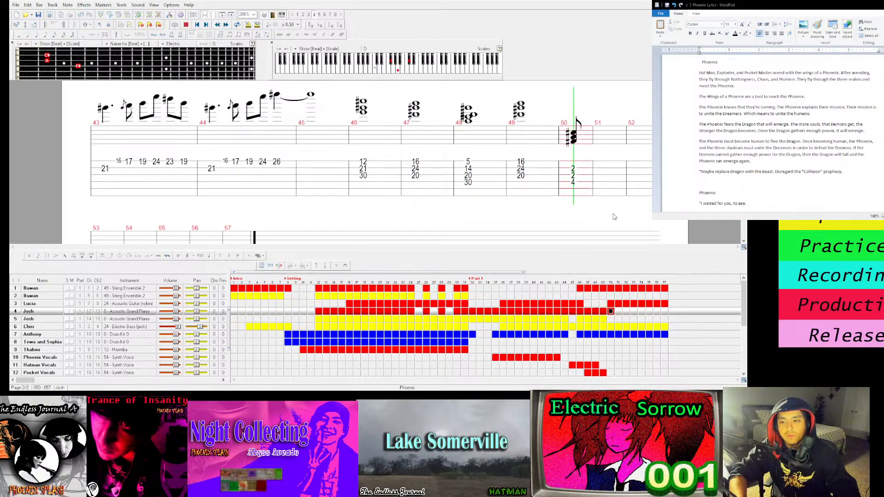
key(space)
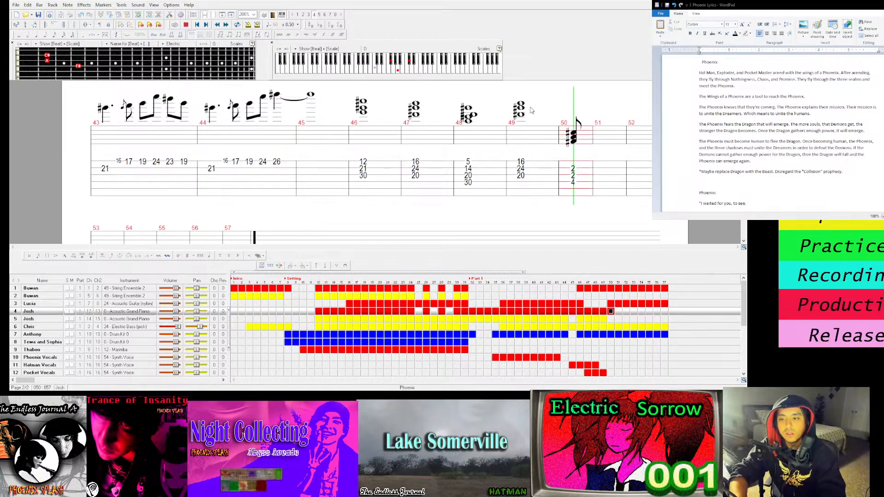
Add an eighth-note F# and A chord as the second beat of the piano's bar 50 and play it back
key(Right)
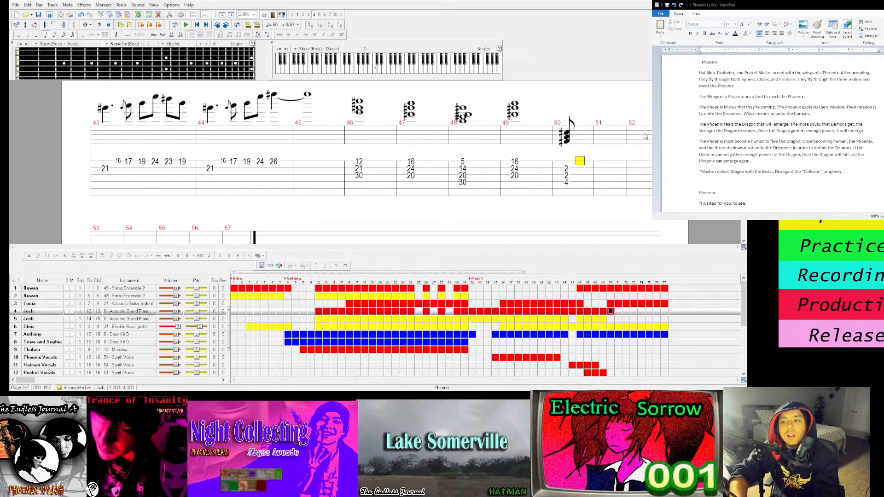
click(423, 63)
click(413, 70)
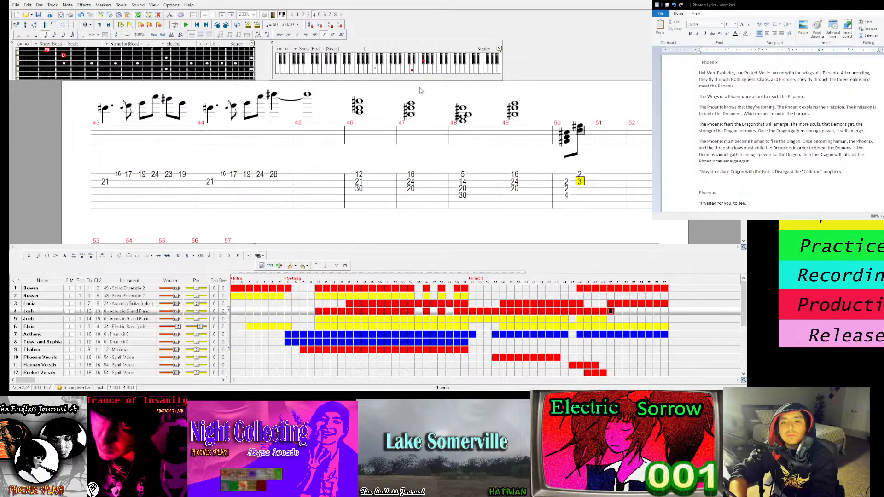
click(573, 144)
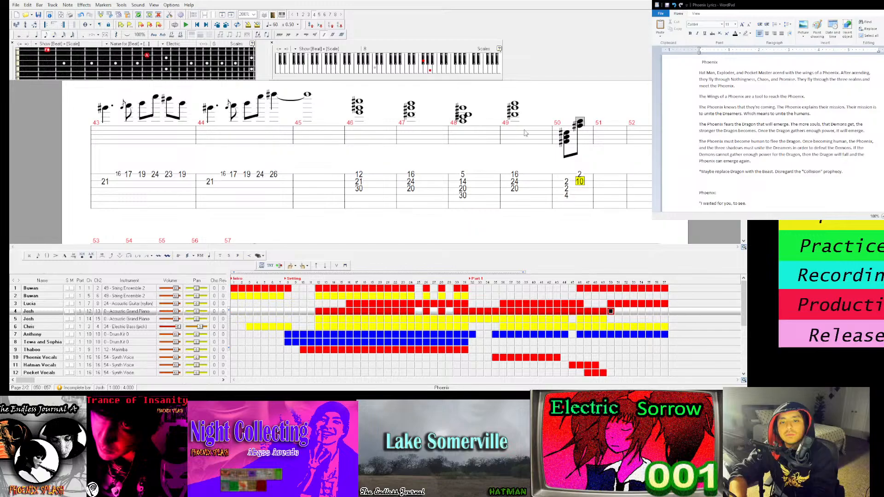
key(space)
key(space)
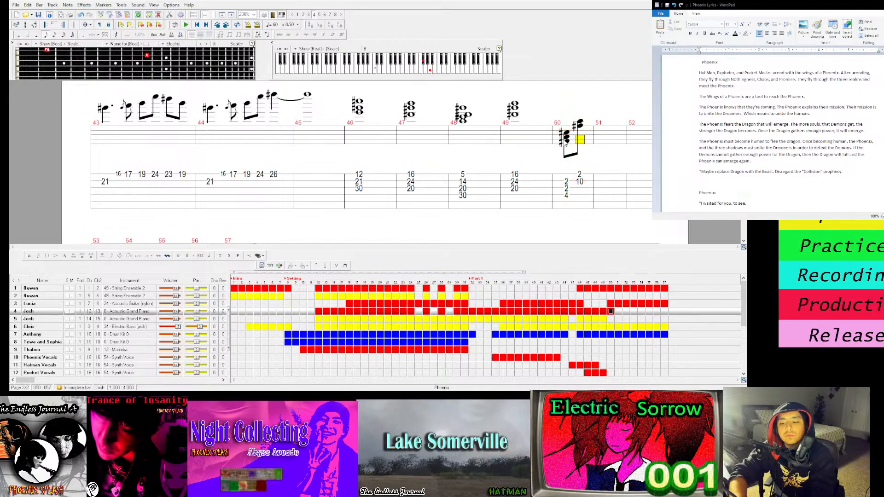
Duplicate the F# and A chord as the third beat of the piano's bar 50 and play back the bar
drag(578, 133, 580, 135)
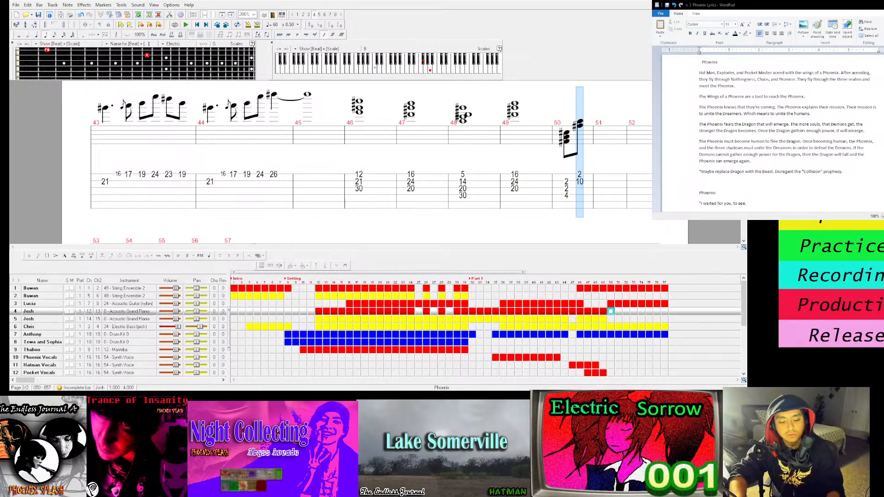
key(ctrl+c)
key(ctrl+v)
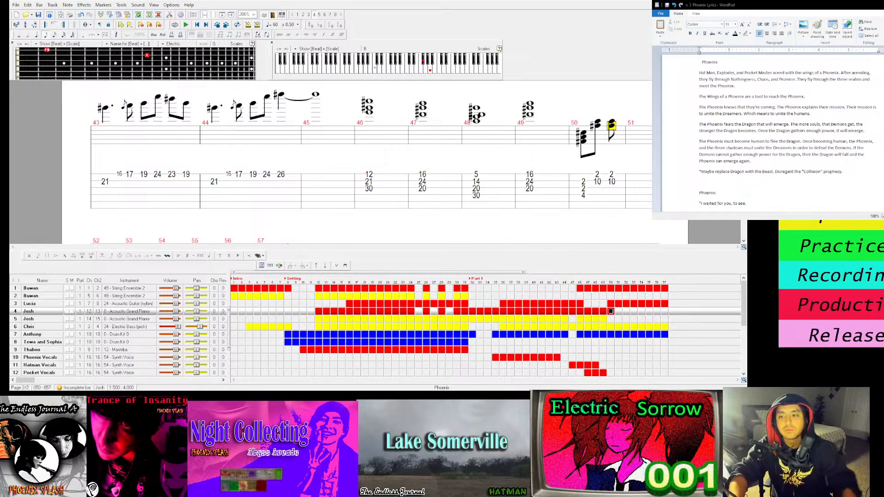
click(598, 137)
key(space)
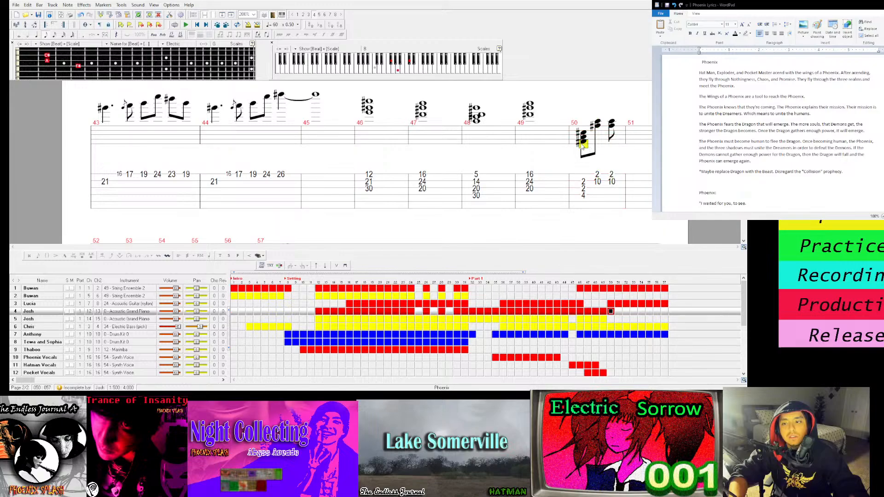
Try an added D# and a low D in place of the C# in bar 50's first piano chord
click(582, 145)
click(410, 63)
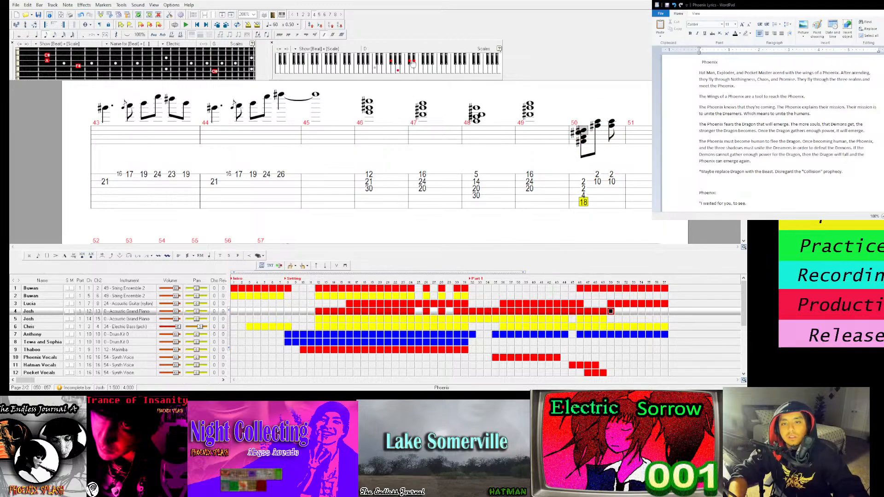
key(space)
key(space)
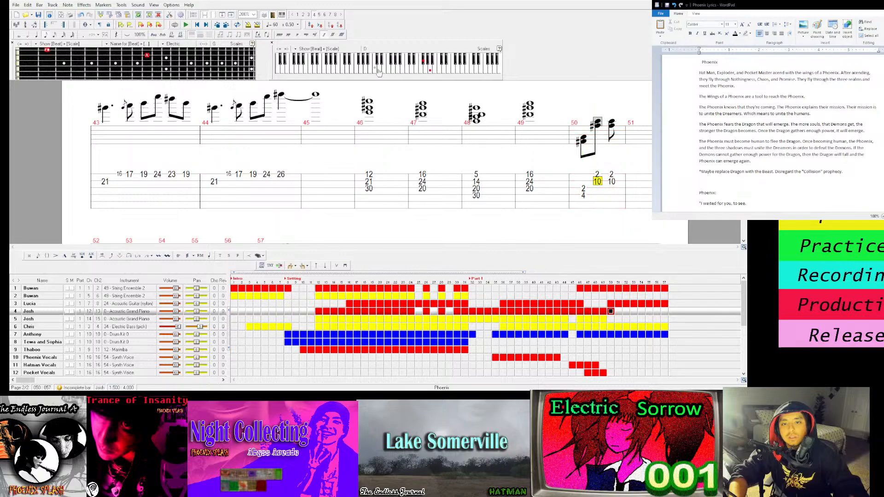
click(582, 140)
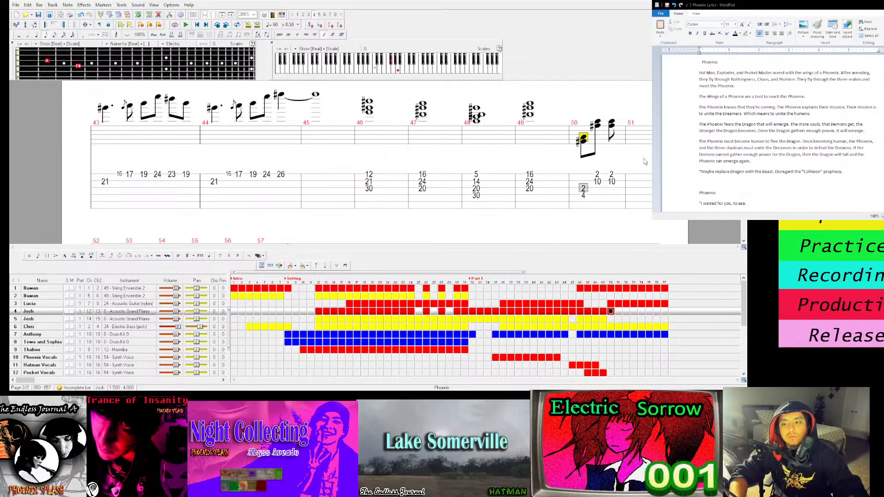
click(382, 71)
key(space)
key(space)
click(581, 134)
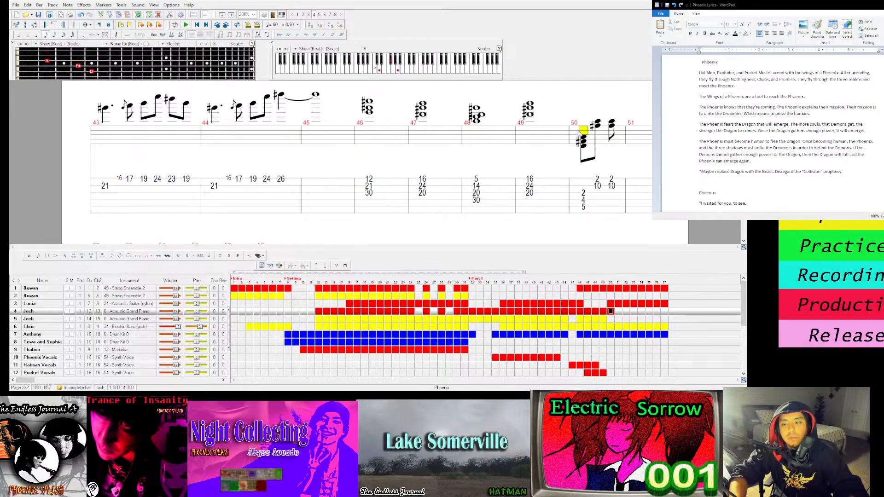
click(381, 72)
click(409, 67)
key(space)
Append copies of the F#, A, C# chord and the F# and A chord to the piano's bar 50, and play it back
click(584, 150)
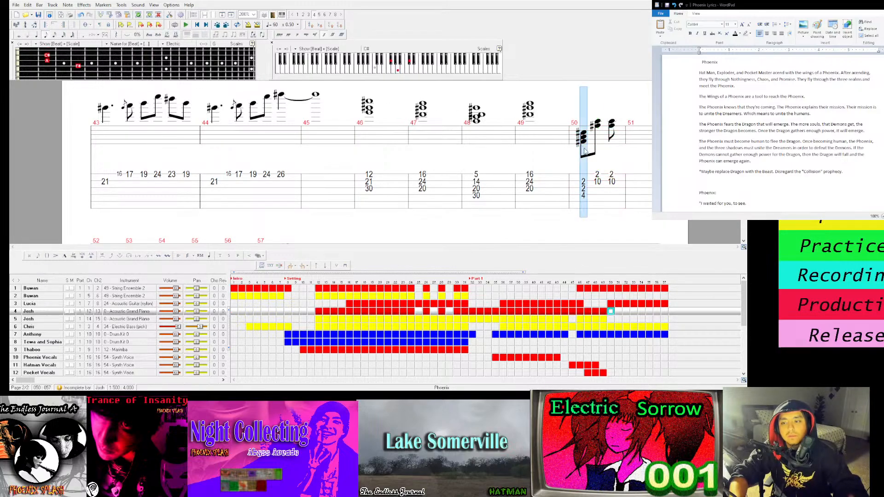
click(614, 135)
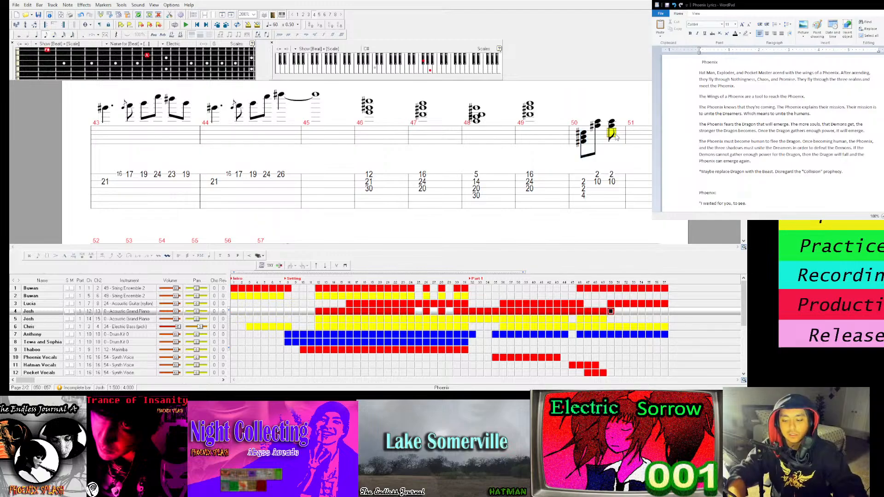
key(ctrl+v)
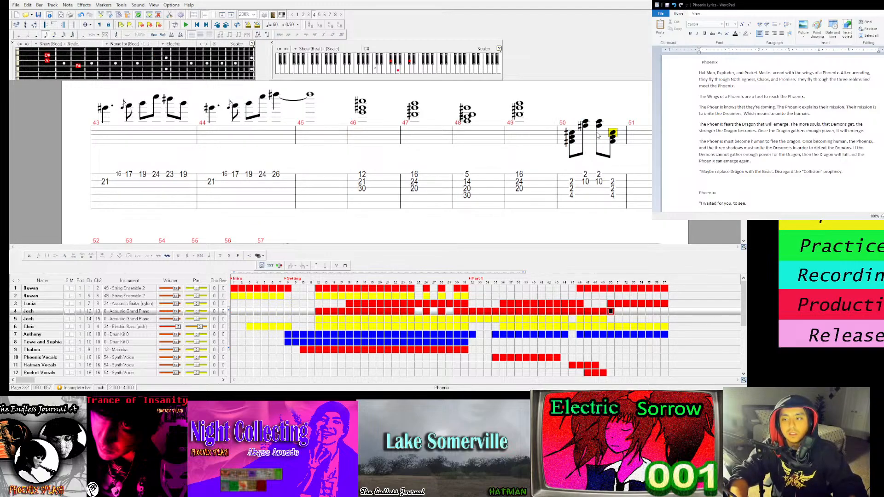
click(601, 139)
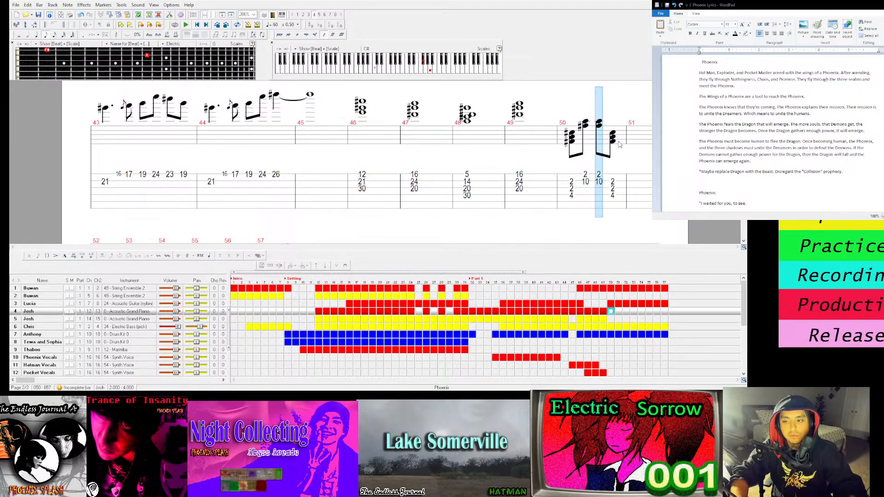
key(space)
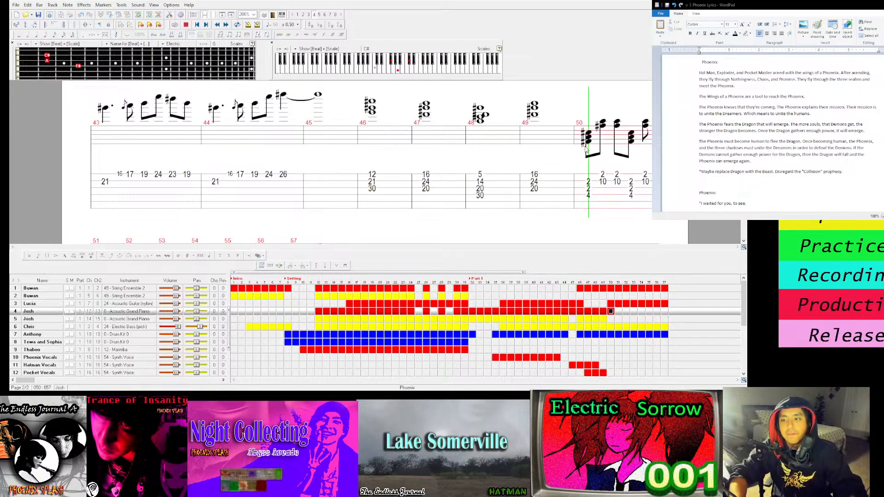
key(space)
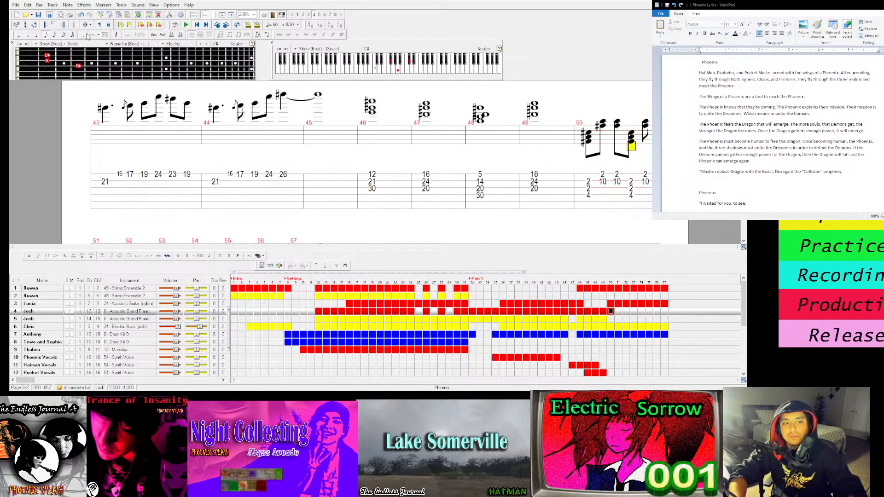
Shorten the fourth chord in the piano's bar 50 to a sixteenth note and play back the bar
click(583, 142)
key(space)
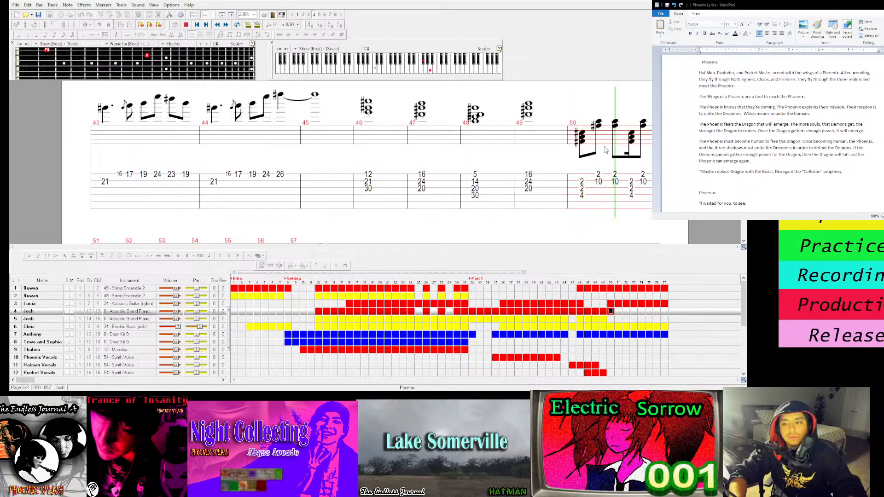
key(space)
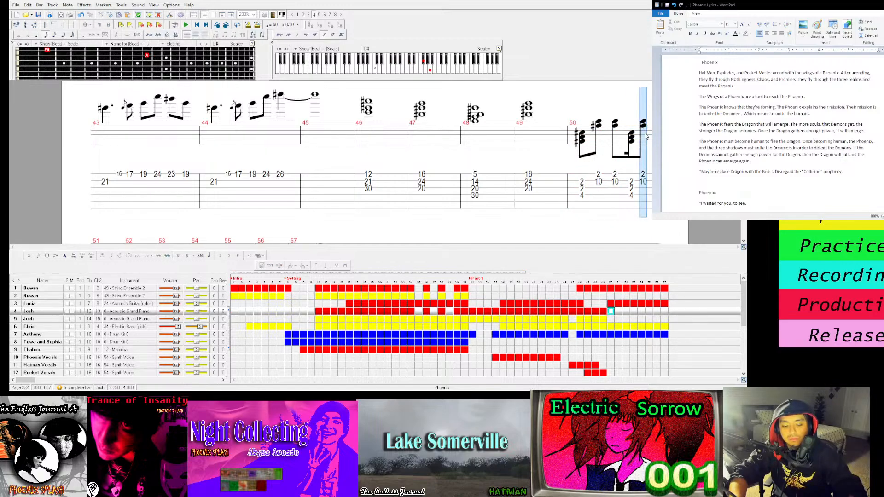
Duplicate the fifth chord as the sixth beat of the piano's bar 50 and play back the passage
click(645, 135)
key(ctrl+v)
key(space)
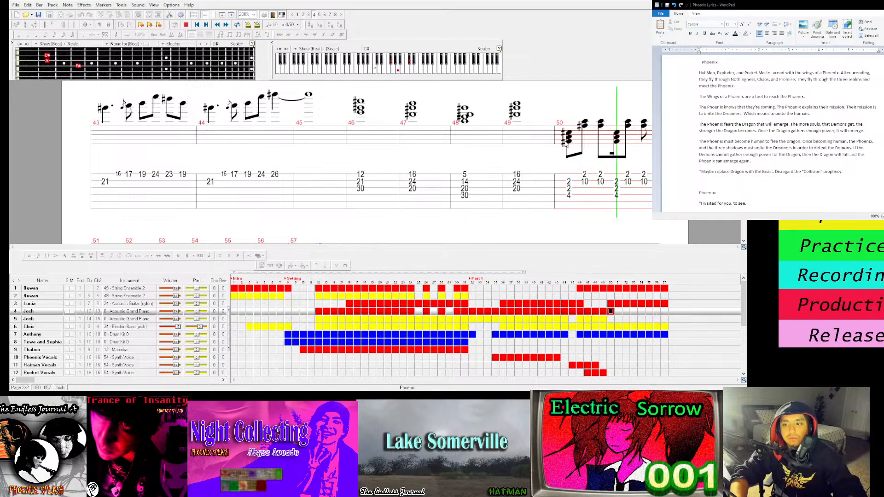
click(647, 144)
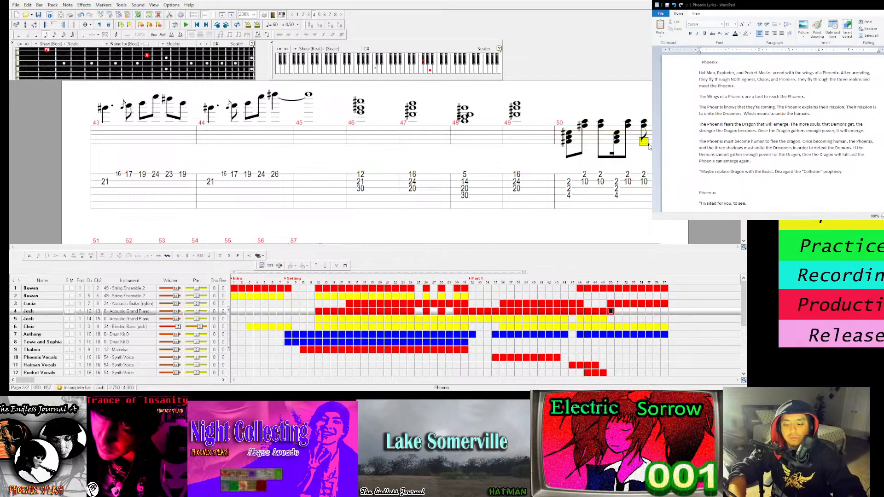
Complete the piano's bar 50 with sixteenth notes B, A, C#, E and F#, and play back the bar
key(Right)
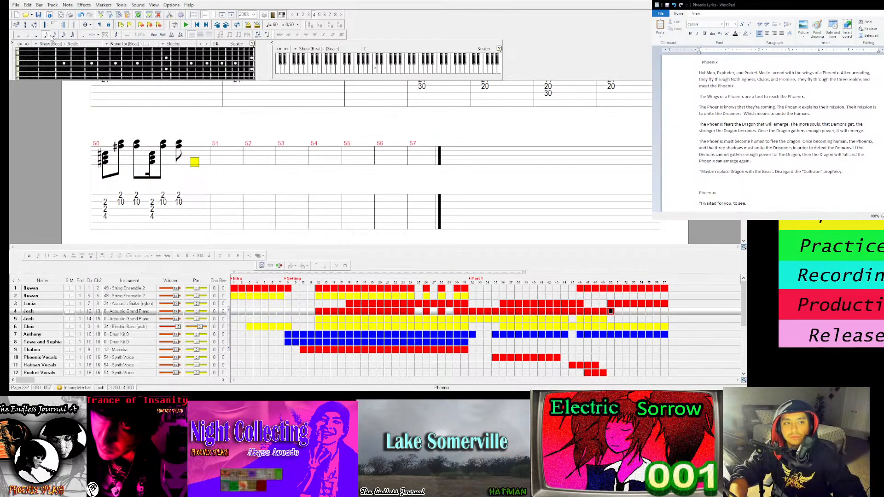
click(52, 36)
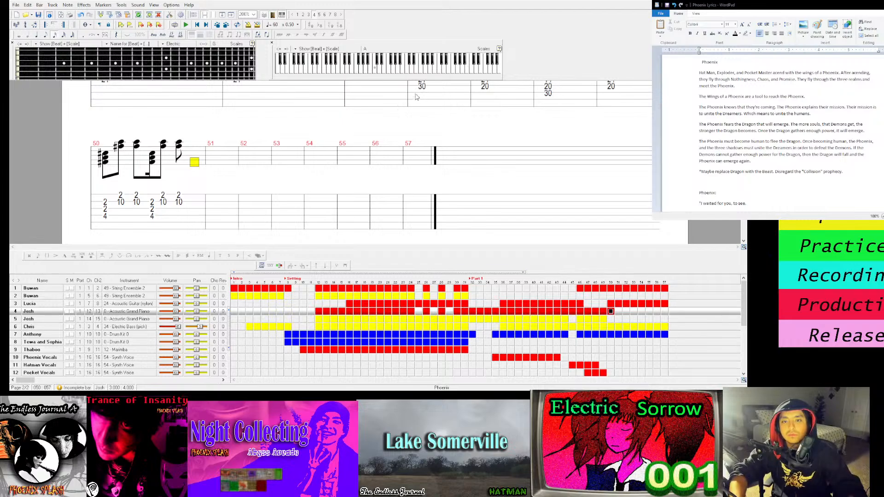
click(432, 70)
click(431, 70)
click(435, 68)
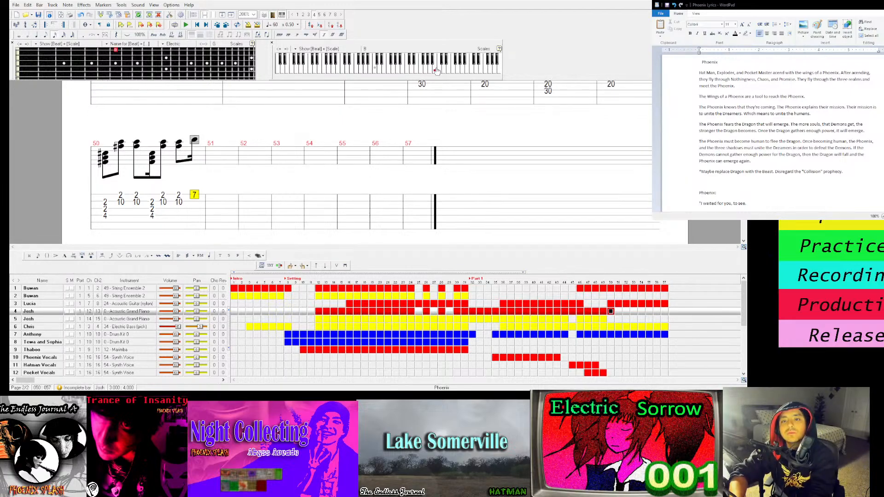
key(Right)
click(430, 73)
key(Right)
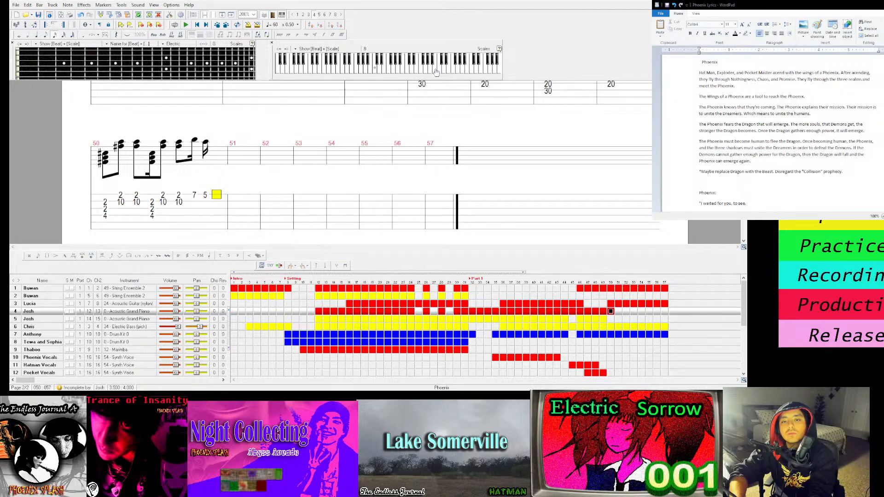
click(440, 64)
key(Right)
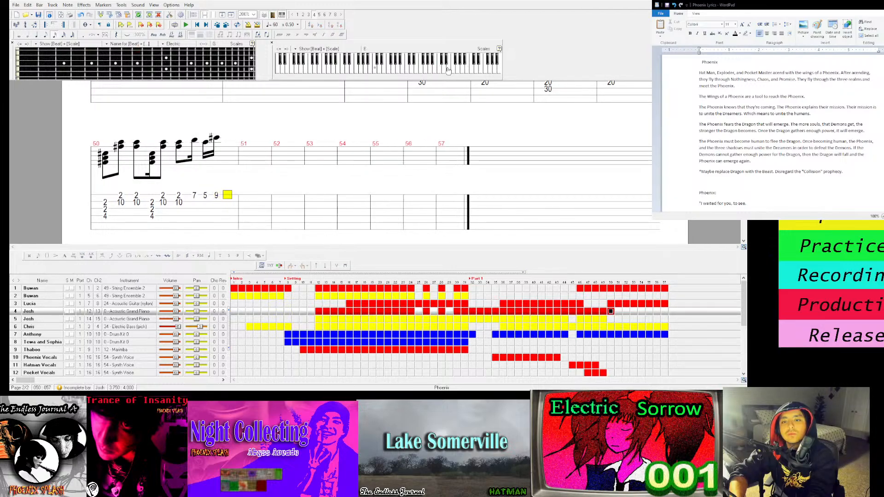
click(447, 68)
key(Right)
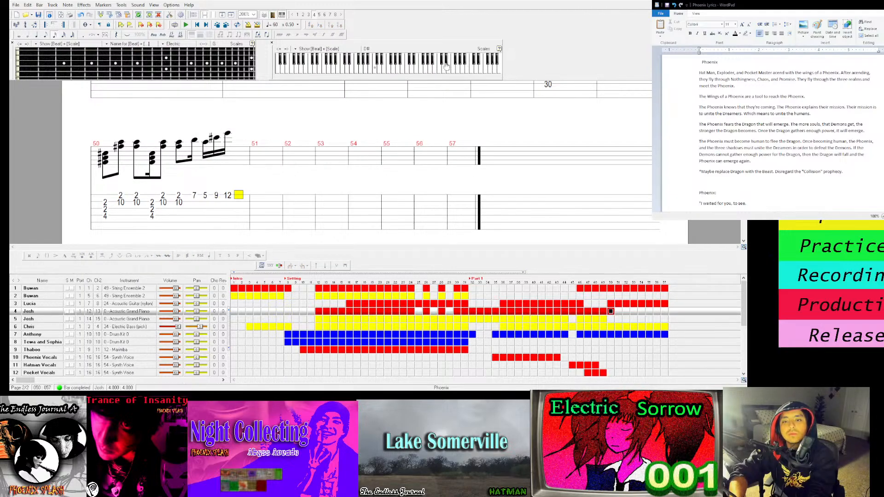
click(456, 62)
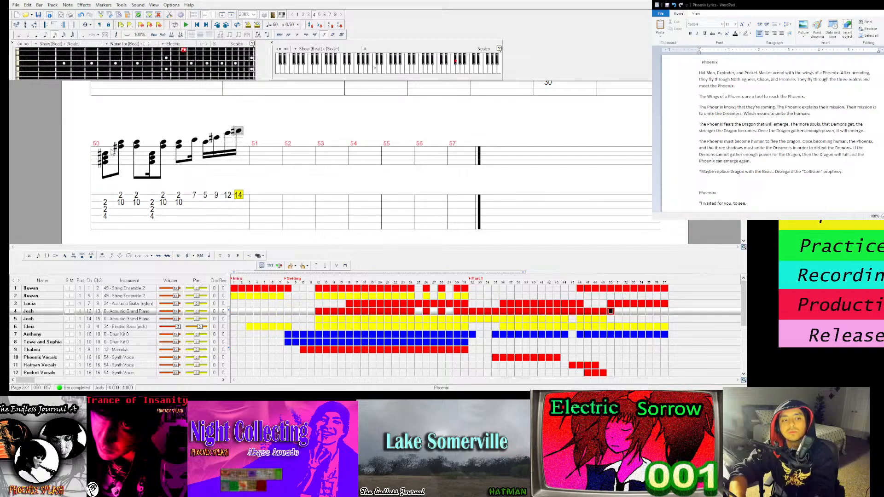
key(space)
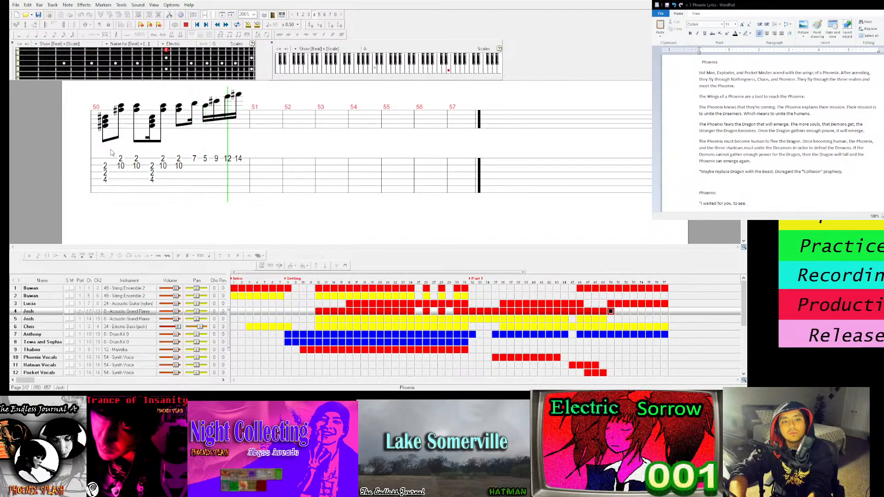
key(space)
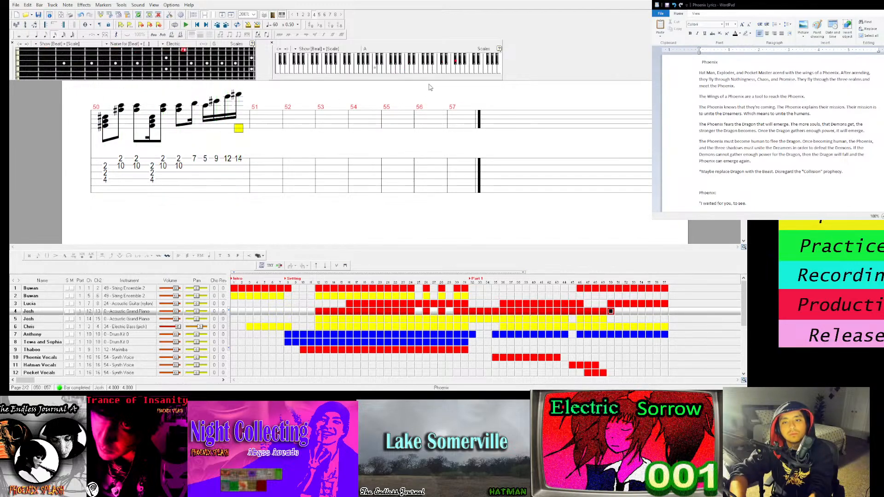
Enter a whole-note G# in the piano's bar 51 and play back from bar 50
click(462, 64)
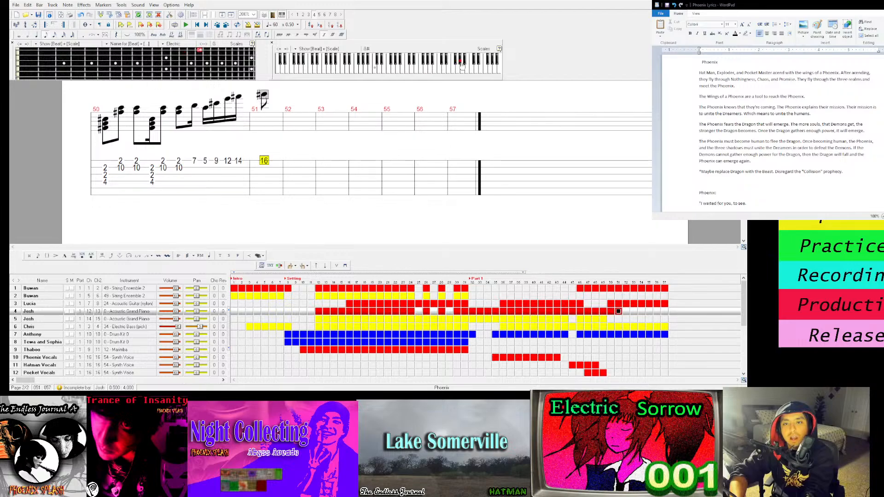
click(19, 36)
click(89, 137)
key(space)
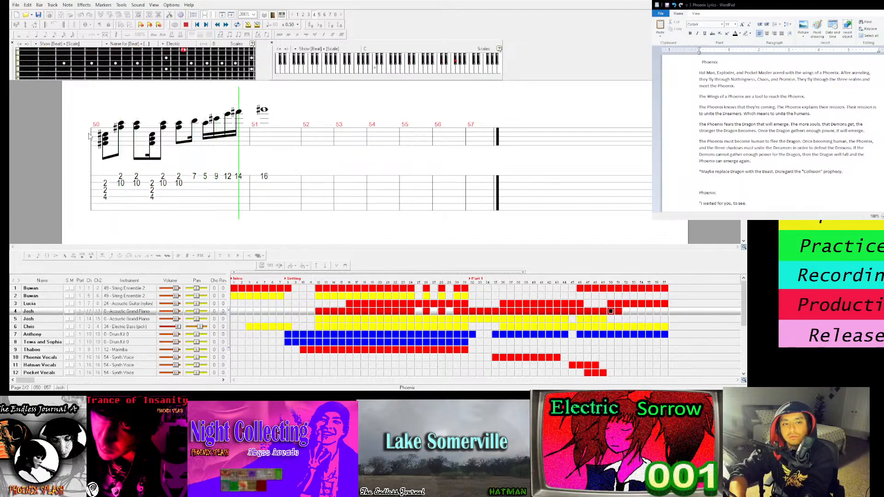
Shorten the G# in the piano's bar 51 to a sixteenth note and add an E and C# chord after it
key(space)
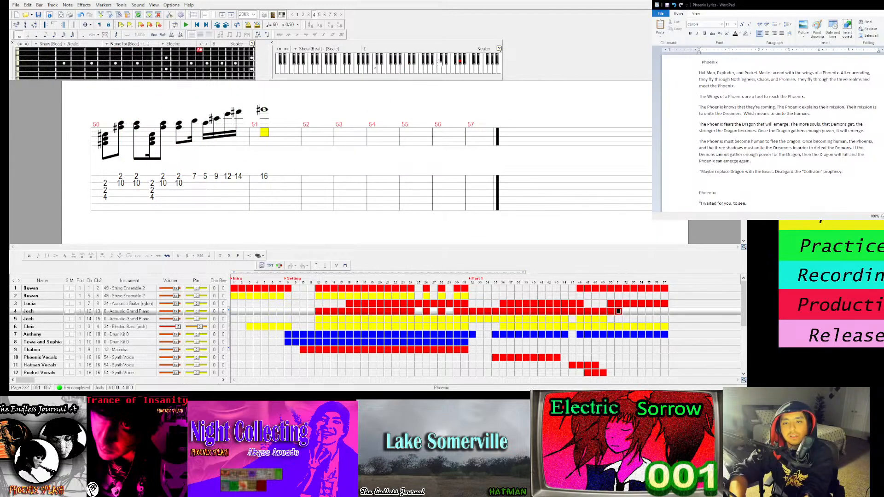
click(53, 35)
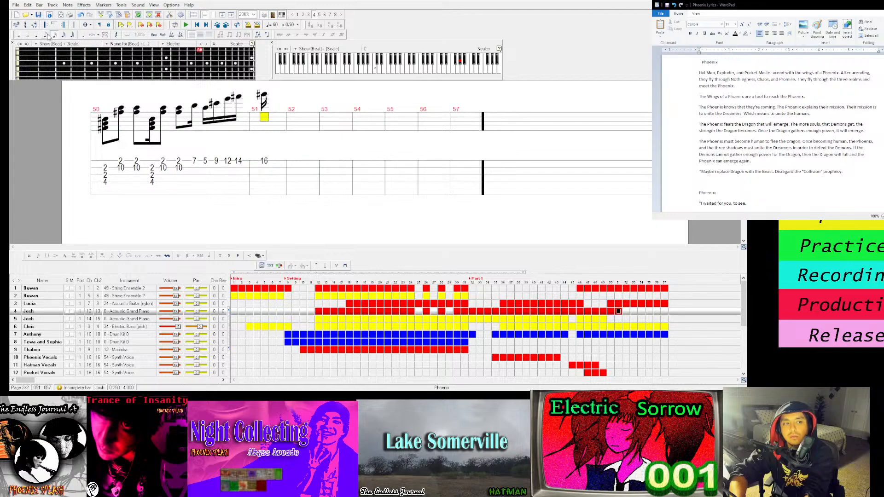
click(450, 72)
click(442, 64)
click(256, 110)
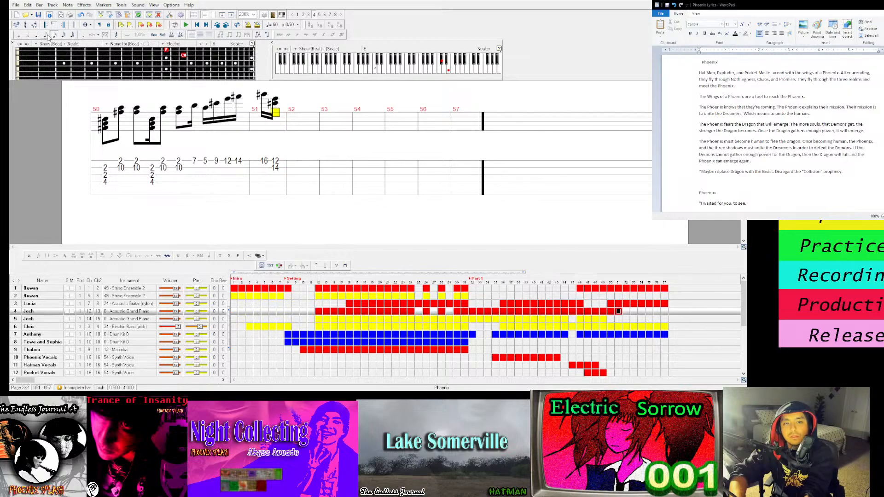
Lengthen the second beat of the piano's bar 51 to an eighth note, add an eighth-note C# and A chord, and play back
click(46, 35)
click(445, 75)
click(431, 72)
click(265, 100)
key(space)
key(space)
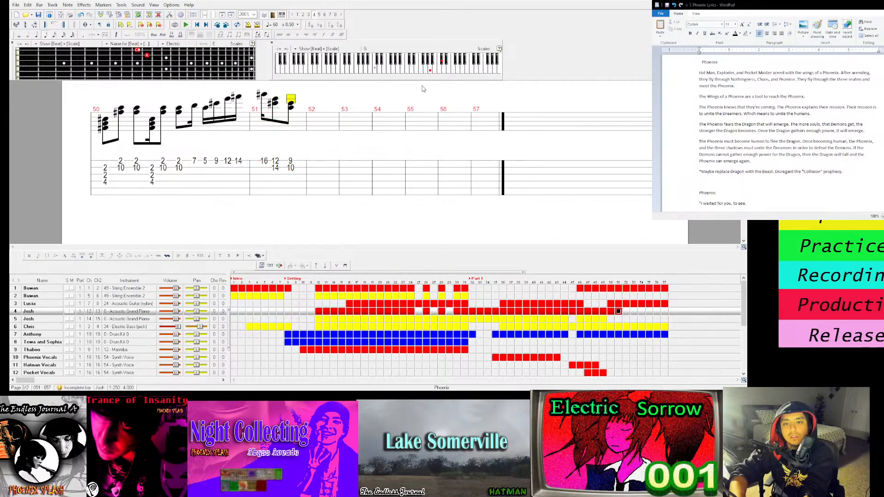
Enter an eighth-note A and E chord as the fourth beat of the piano's bar 51 and play back the bar
click(424, 67)
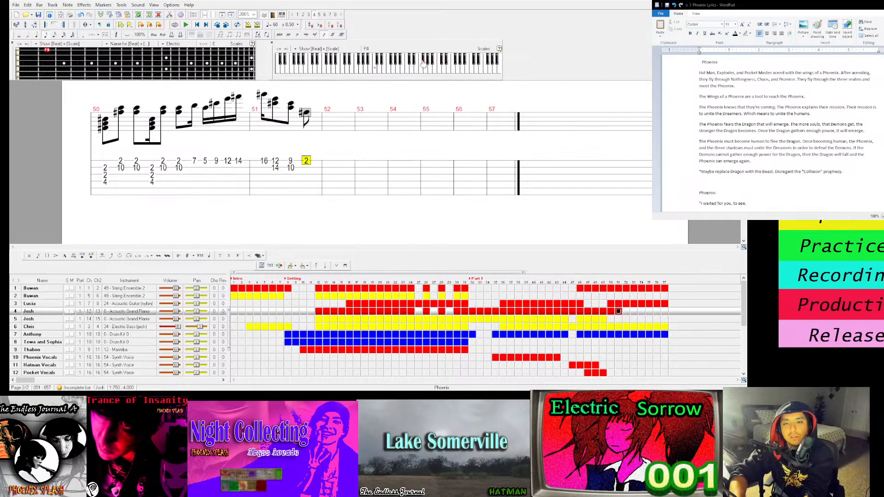
click(431, 71)
click(432, 73)
click(424, 65)
click(430, 70)
click(419, 70)
key(space)
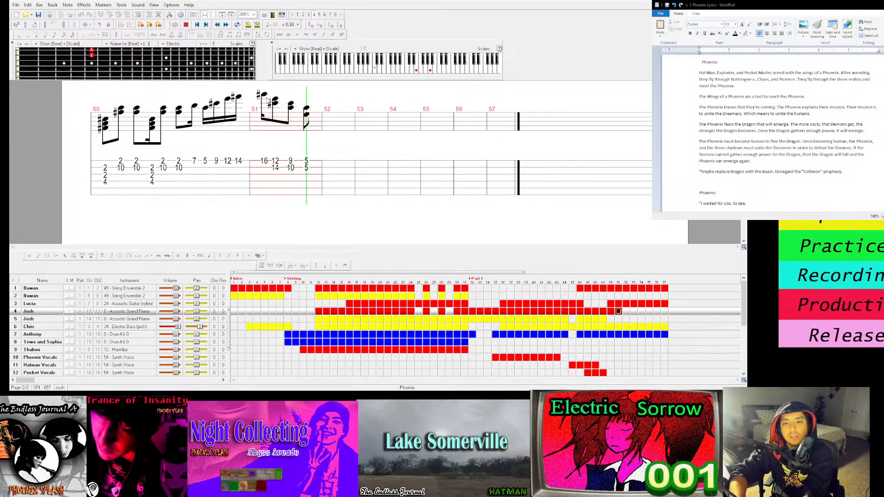
Add an eighth-note G# and E chord as the fifth beat of the piano's bar 51 and play back the bar
key(Right)
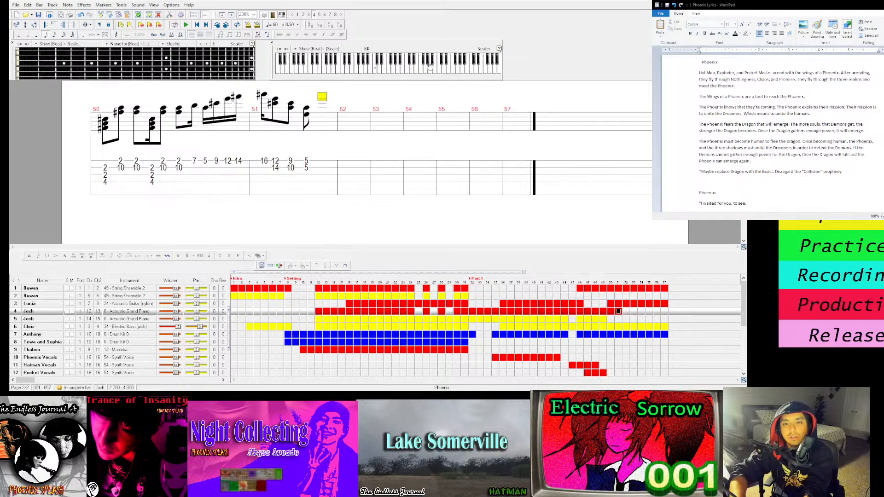
click(431, 71)
click(418, 72)
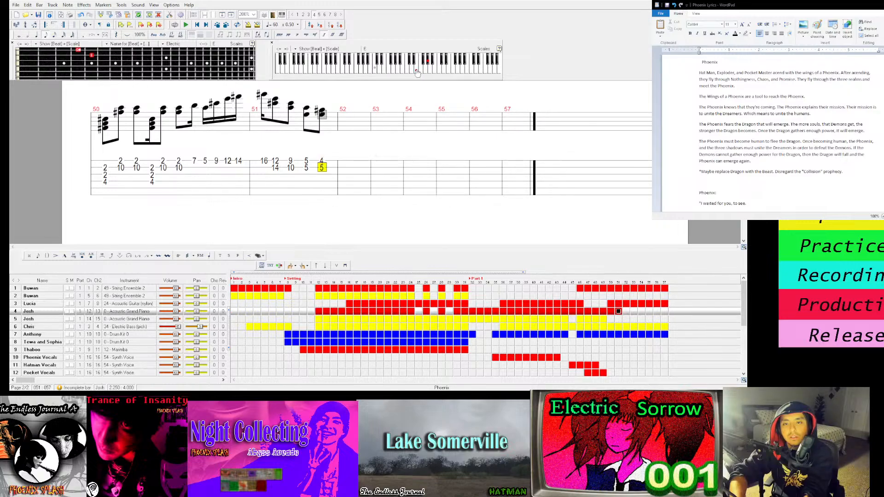
key(space)
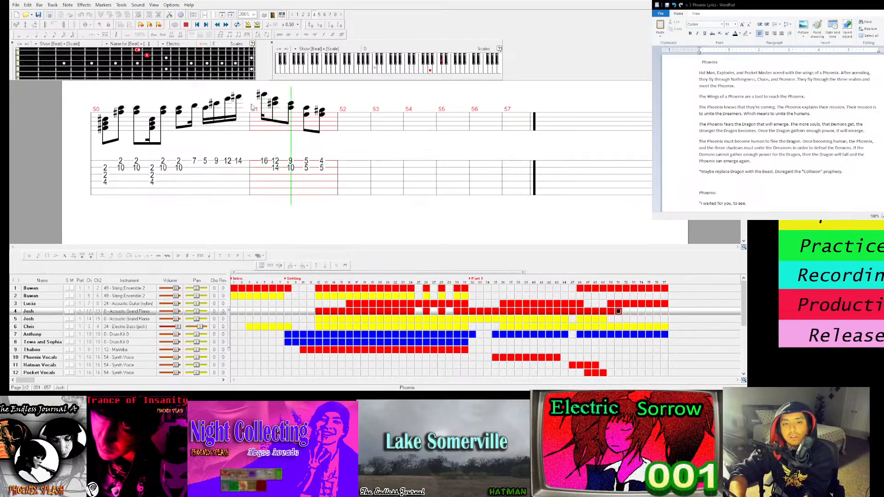
key(space)
Add two eighth-note chords to the piano's bar 51, first A and E, followed by C# and A
key(Right)
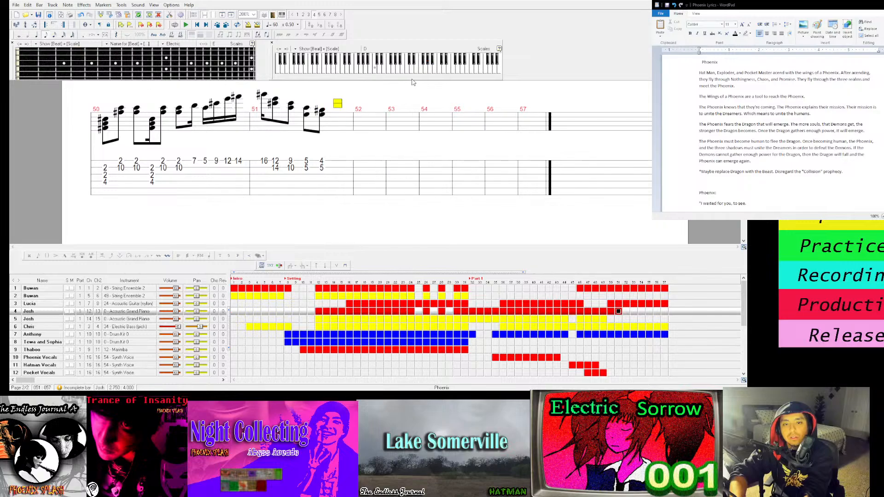
click(431, 72)
click(418, 71)
key(Right)
click(443, 62)
key(Right)
key(Left)
click(433, 71)
key(Right)
Enter an eighth-note A and F# chord as the eighth beat of the piano's bar 51 and play back the bar
click(430, 69)
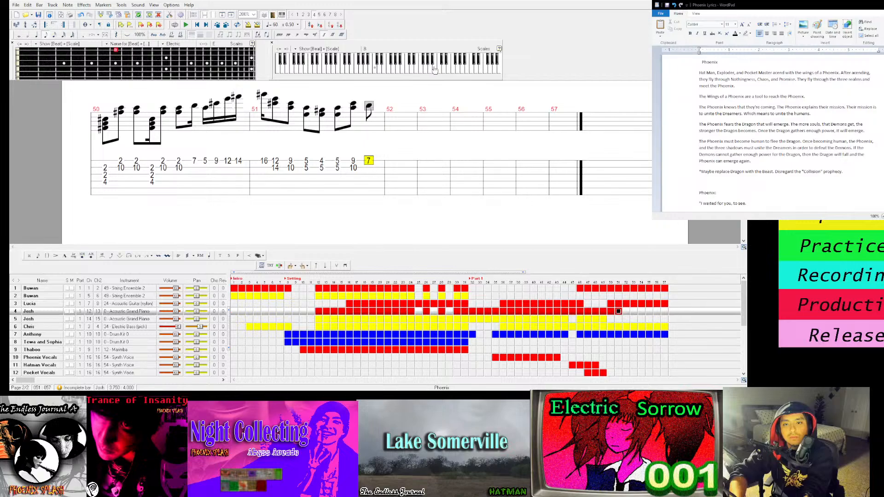
click(424, 65)
click(263, 110)
key(space)
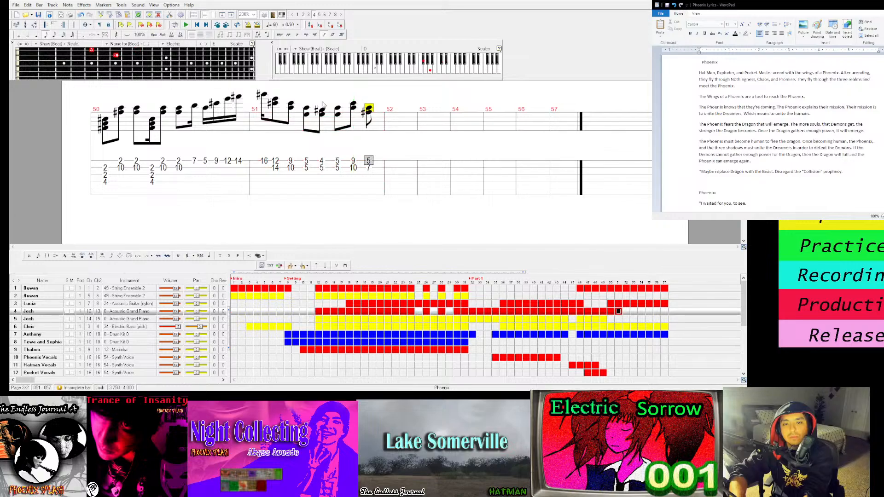
Complete the piano's bar 51 with a sixteenth-note high E and play back from bar 50
key(Right)
click(445, 69)
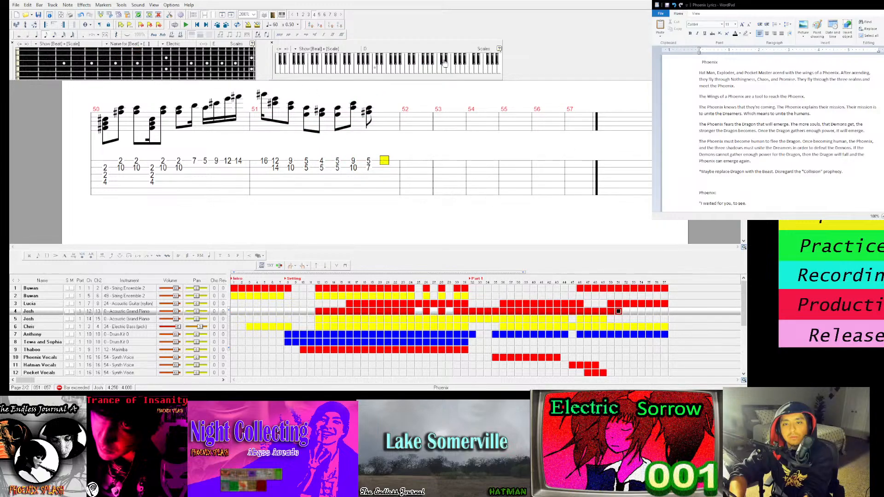
click(446, 66)
click(447, 63)
click(447, 67)
click(445, 69)
click(446, 64)
click(450, 71)
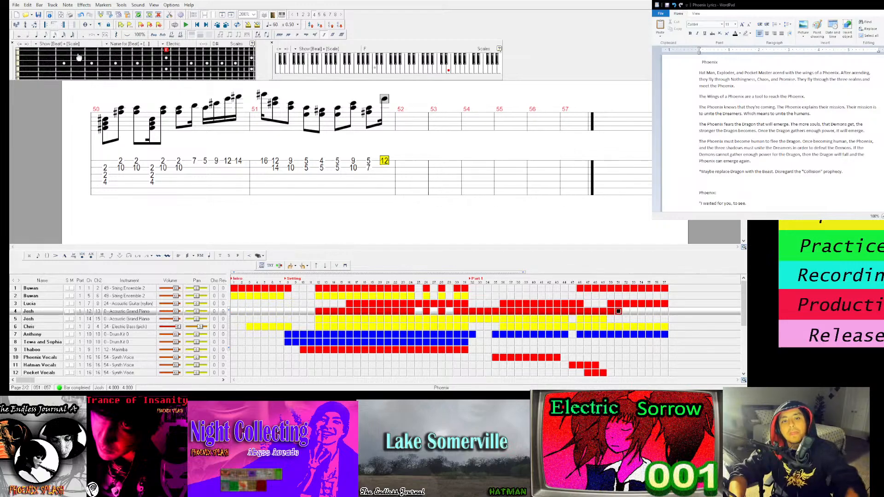
click(105, 128)
key(space)
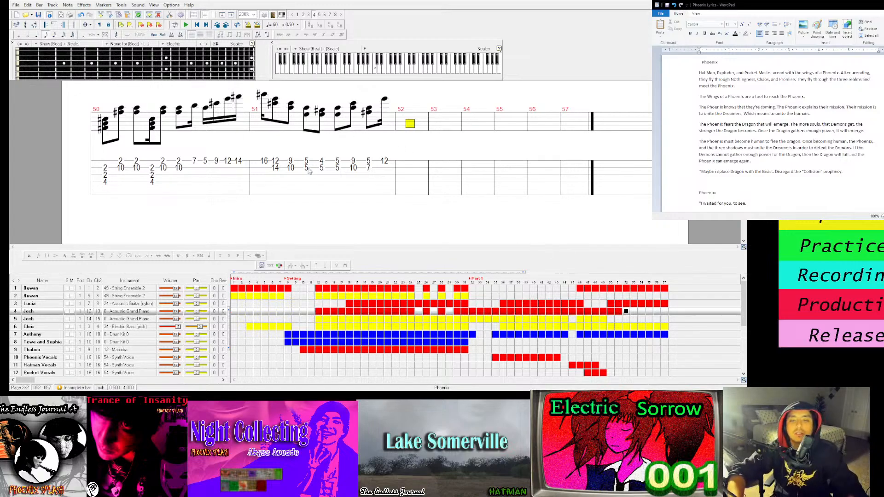
Try a low D beneath the first two beats of the piano's bar 51
click(272, 123)
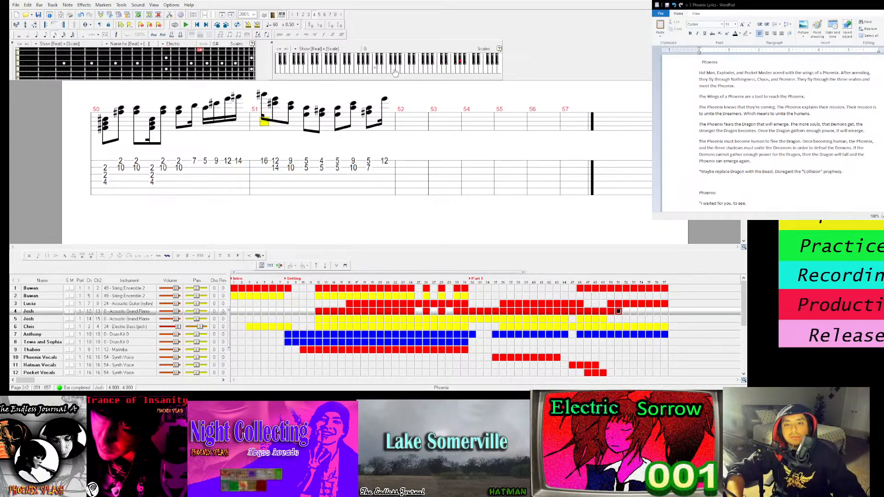
click(381, 72)
key(space)
key(space)
click(381, 71)
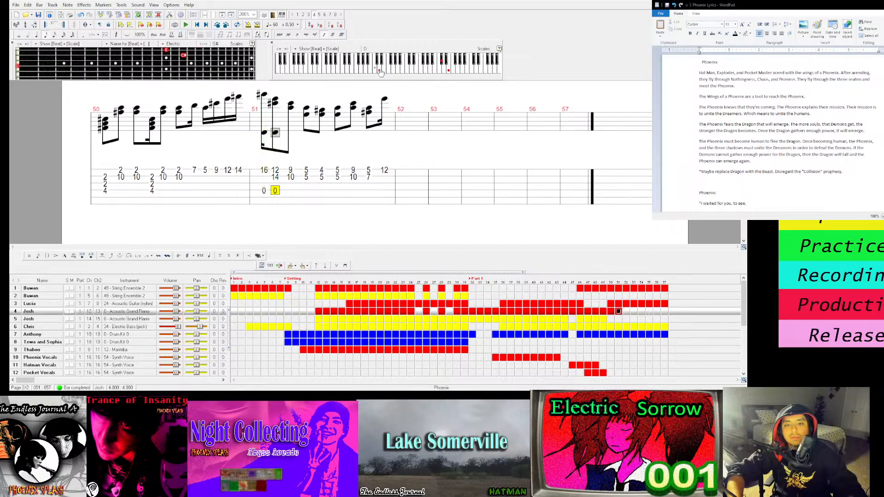
click(265, 133)
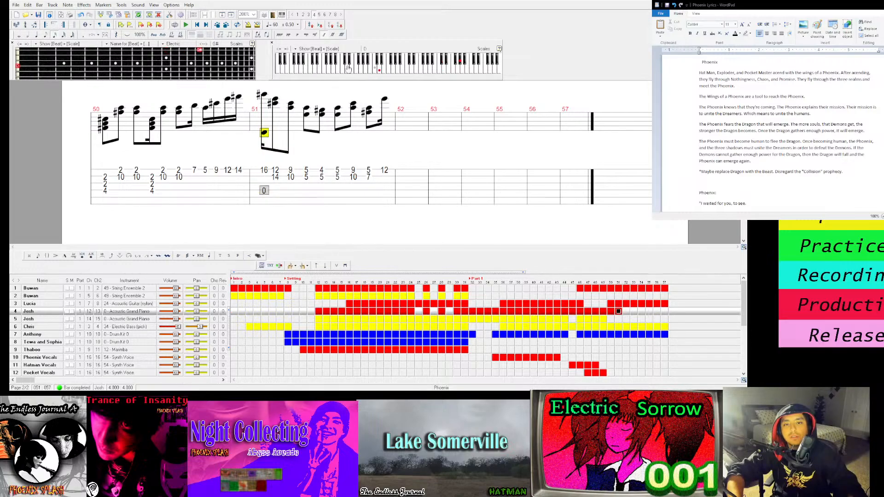
click(381, 70)
Play back the piano's bars 50 and 51 from the start of bar 50
click(104, 132)
key(space)
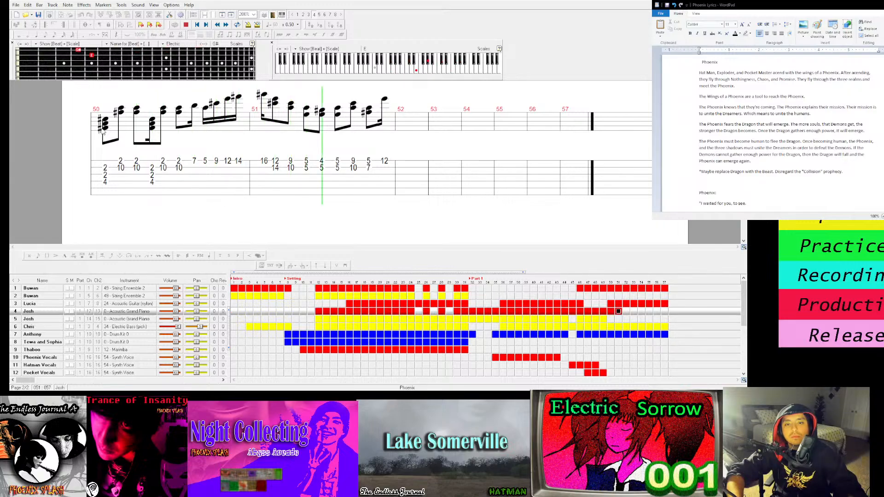
key(space)
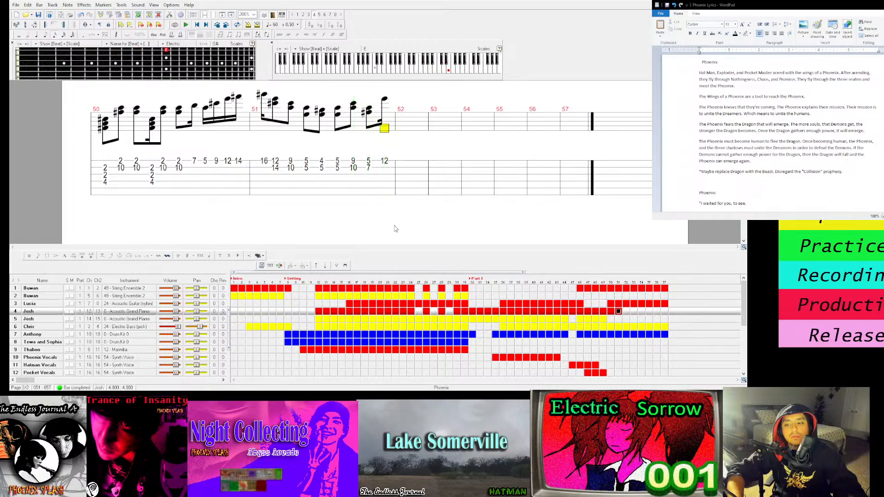
click(91, 124)
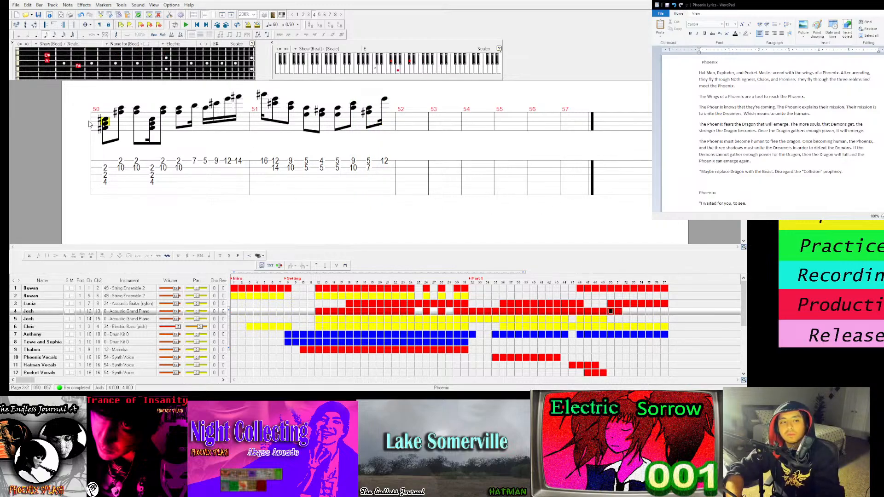
key(space)
Copy the piano's bar 50 into bar 52 and play back the passage from bar 51
drag(99, 123, 244, 123)
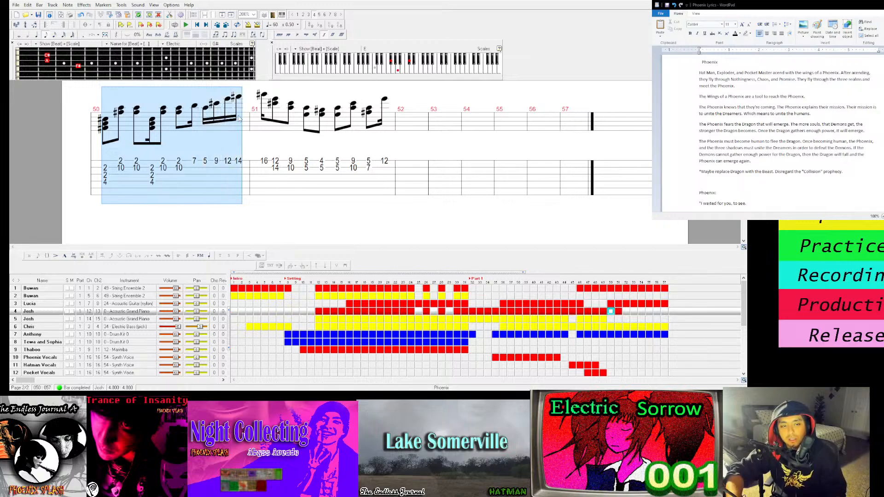
click(400, 124)
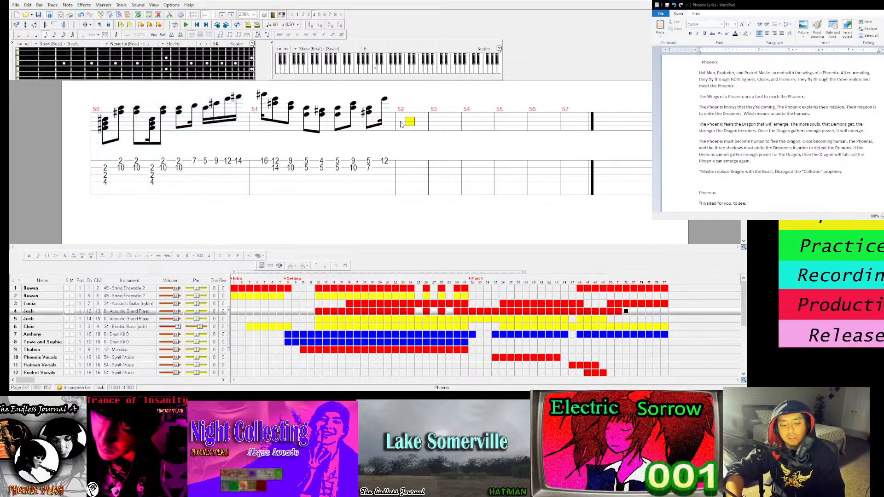
key(ctrl+v)
key(space)
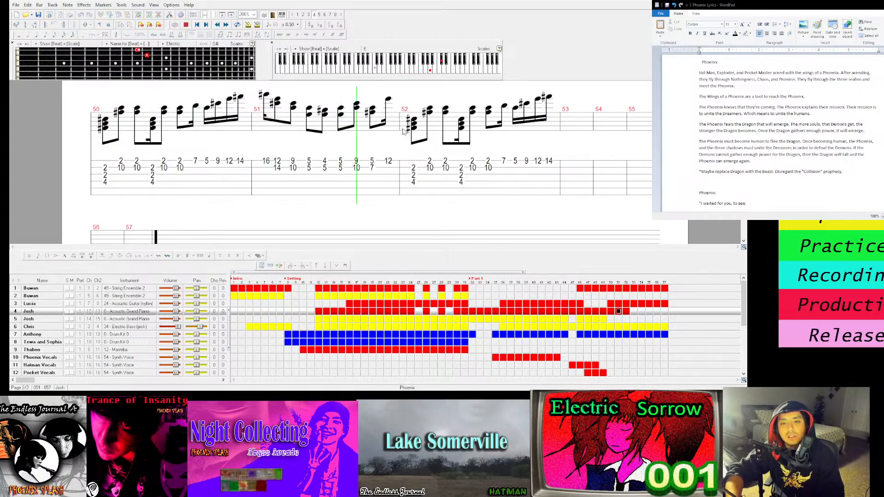
key(space)
click(332, 114)
key(space)
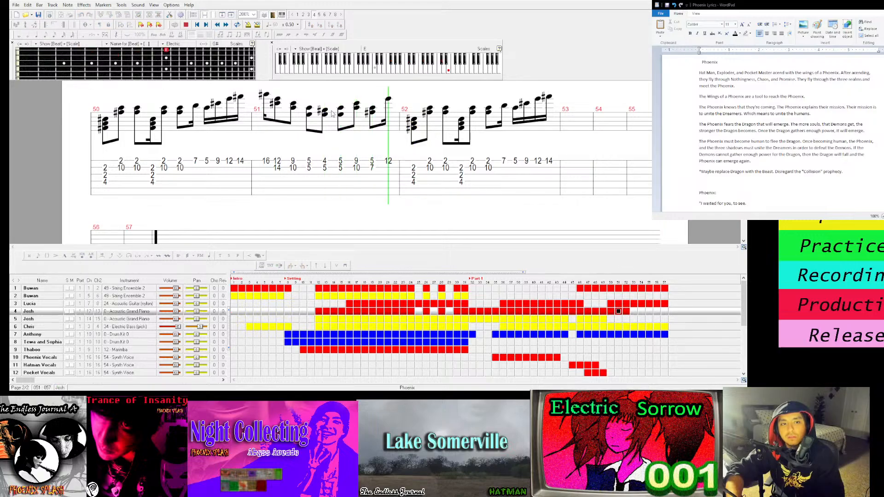
click(264, 103)
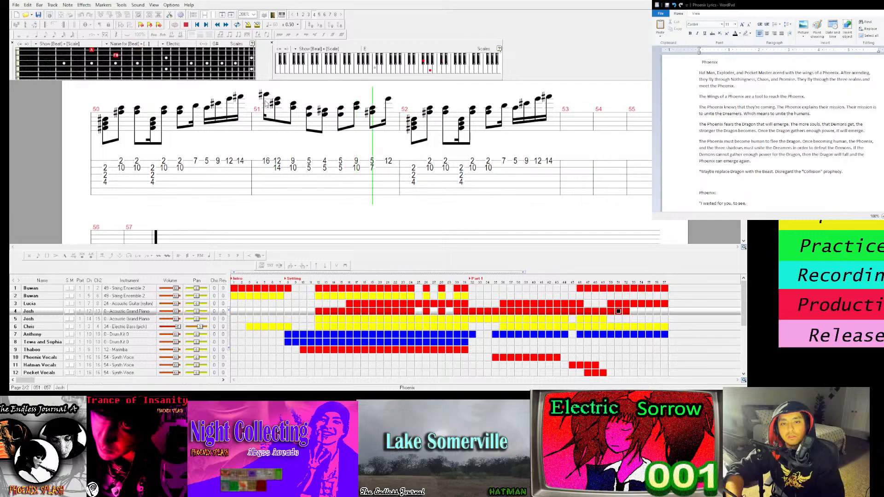
key(space)
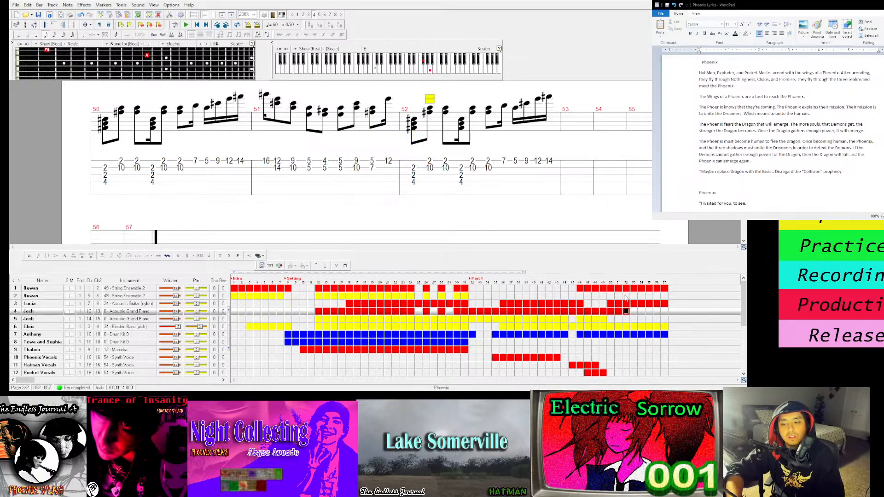
Play back the passage around bars 50 to 52 while reviewing the acoustic guitar, upper string ensemble and piano parts
click(611, 304)
key(space)
click(611, 289)
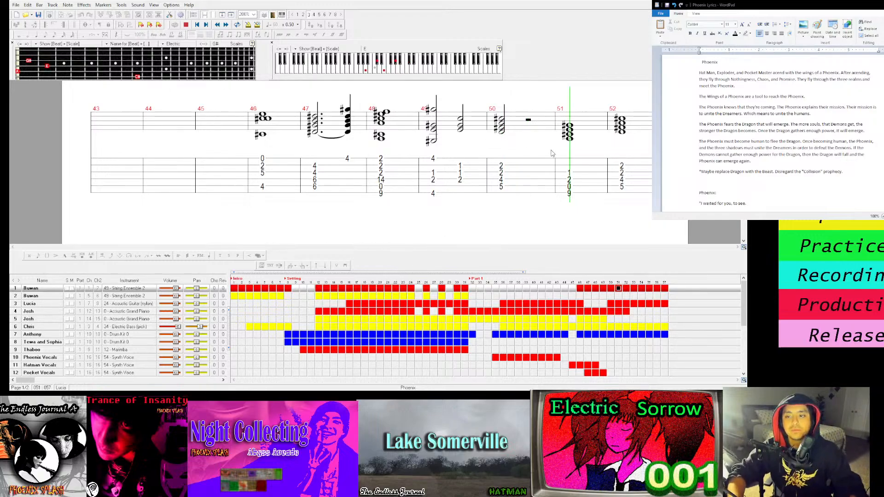
click(570, 137)
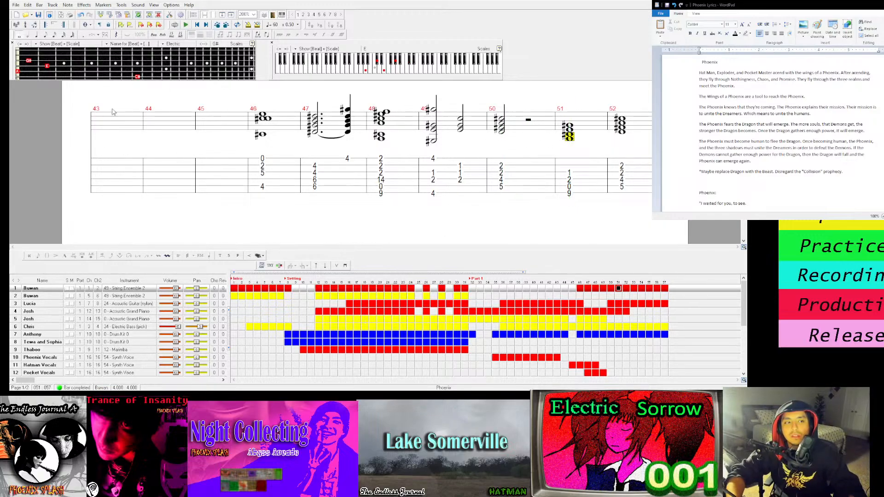
key(space)
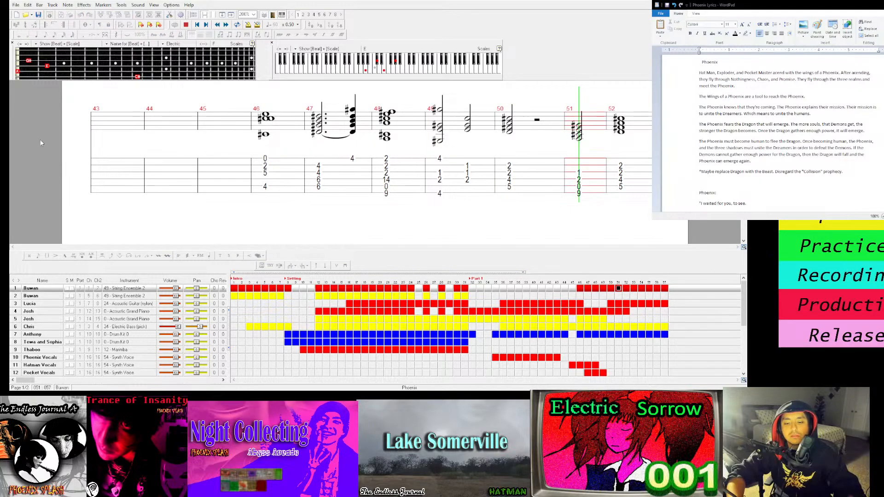
click(620, 305)
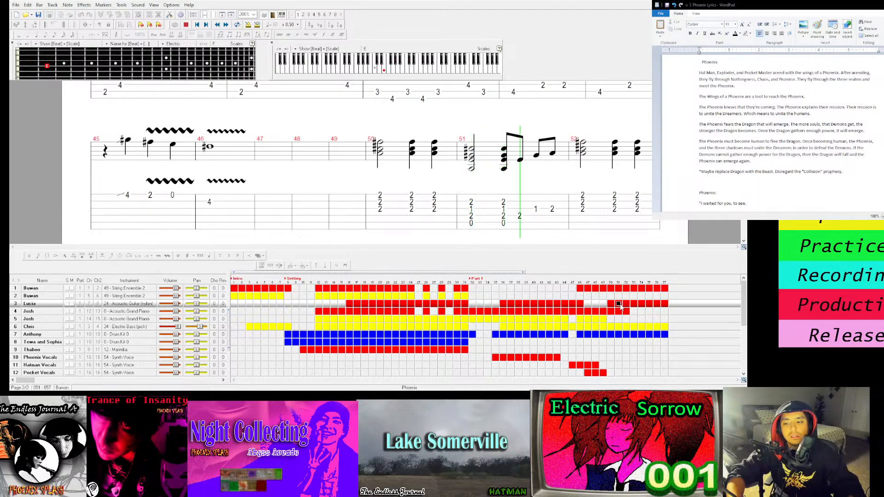
click(619, 313)
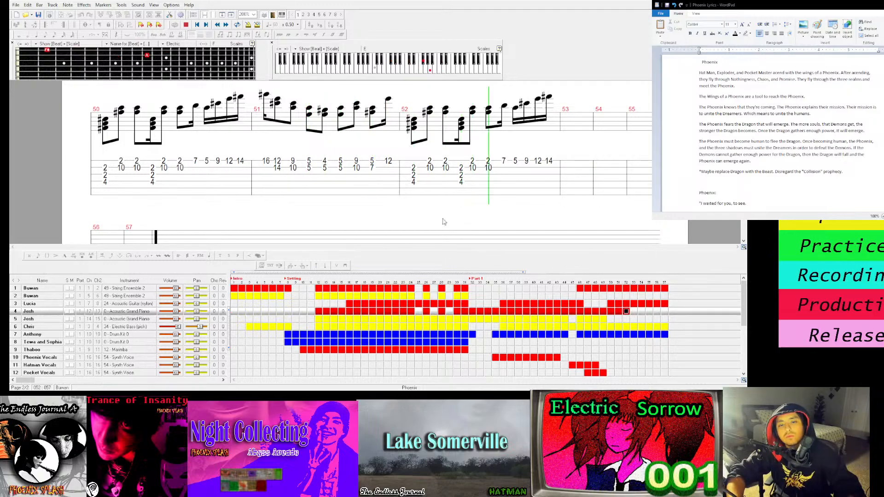
key(space)
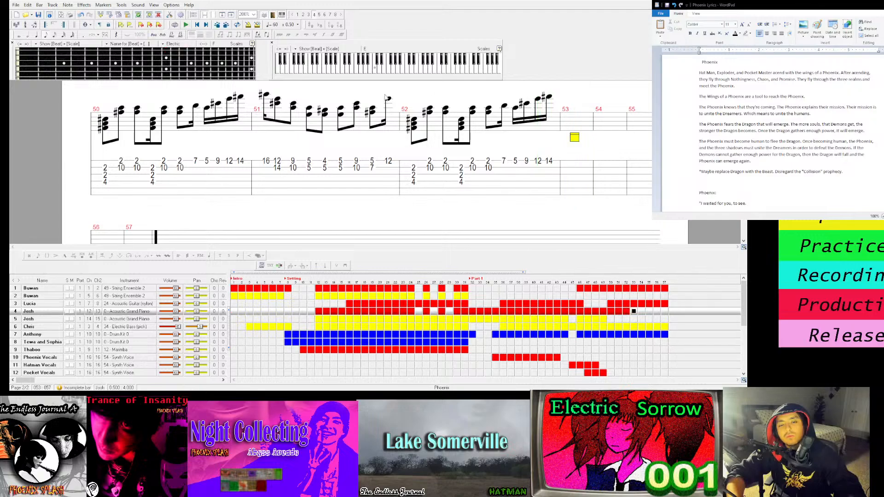
Add a high F-sharp (fret 14) to the first beat of the piano's bar 52 and a high E (fret 21) to its fifth
click(271, 101)
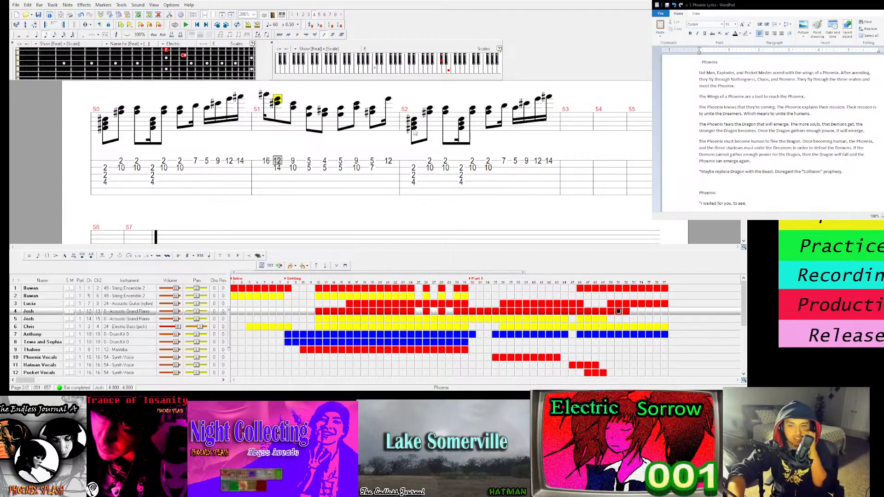
click(418, 107)
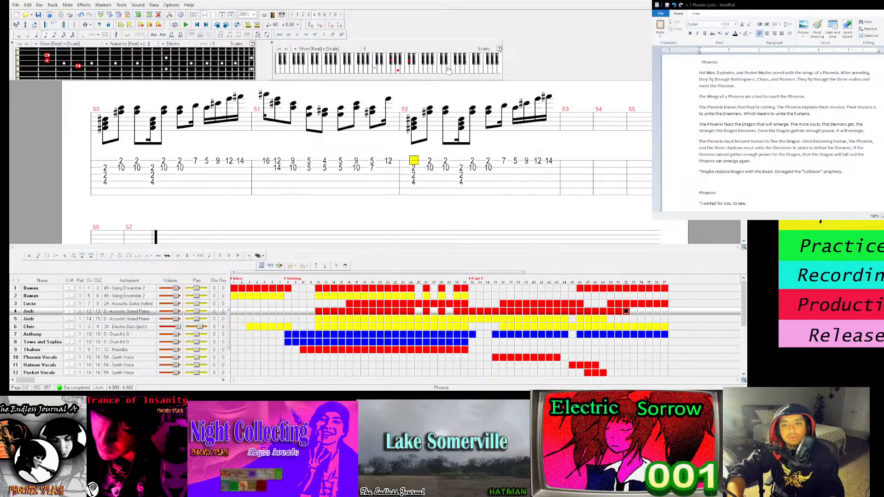
click(457, 66)
key(space)
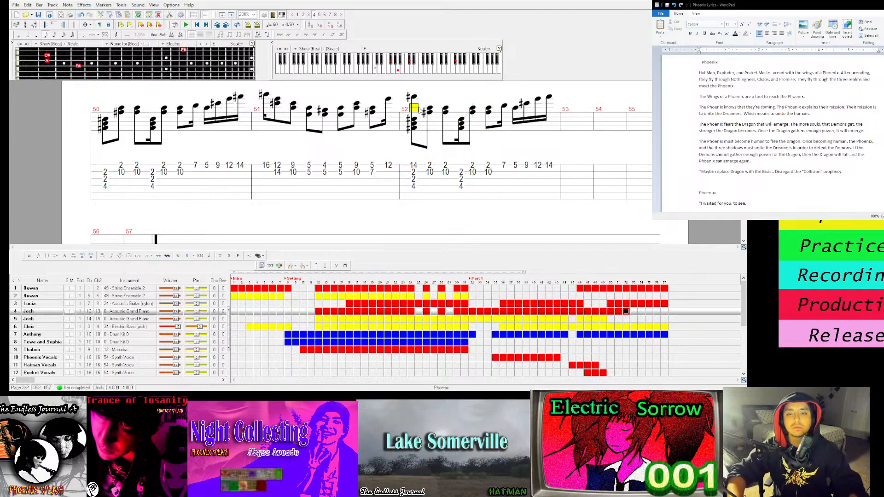
click(480, 115)
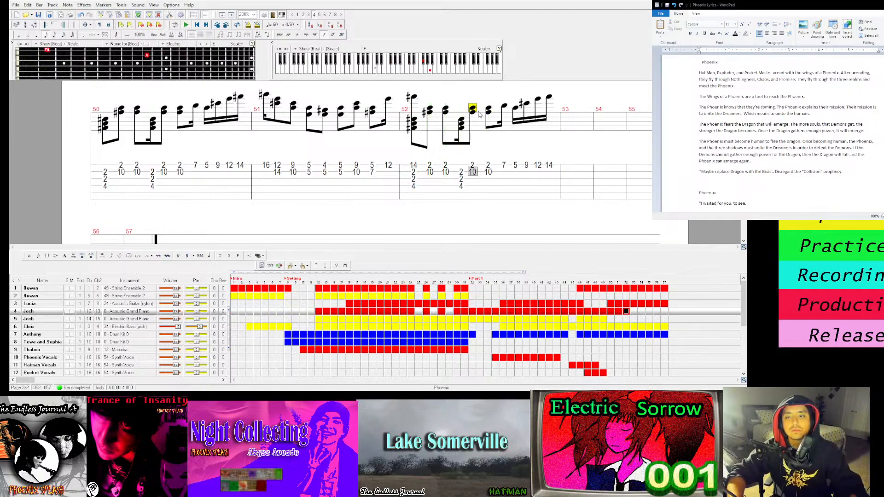
click(449, 72)
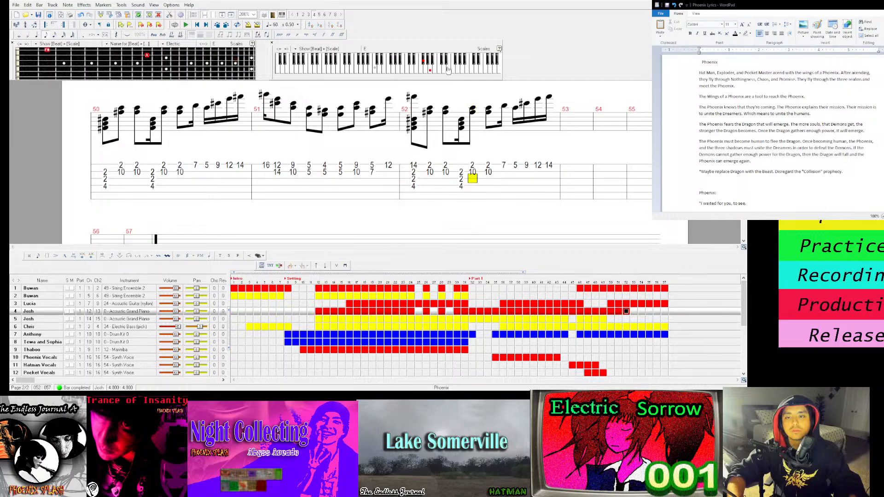
Tie bar 52's opening high F-sharp into the second beat above frets 7 and 14, and play the bar back
click(414, 166)
click(431, 167)
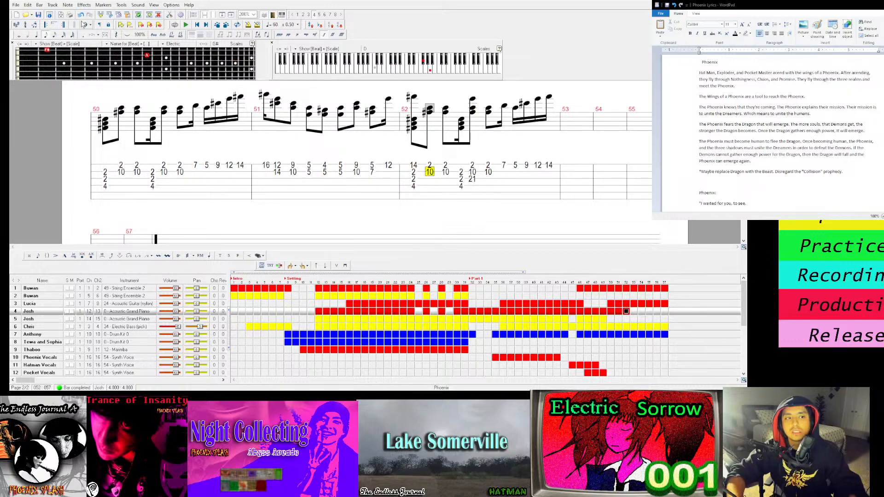
click(339, 27)
key(Up)
key(Up)
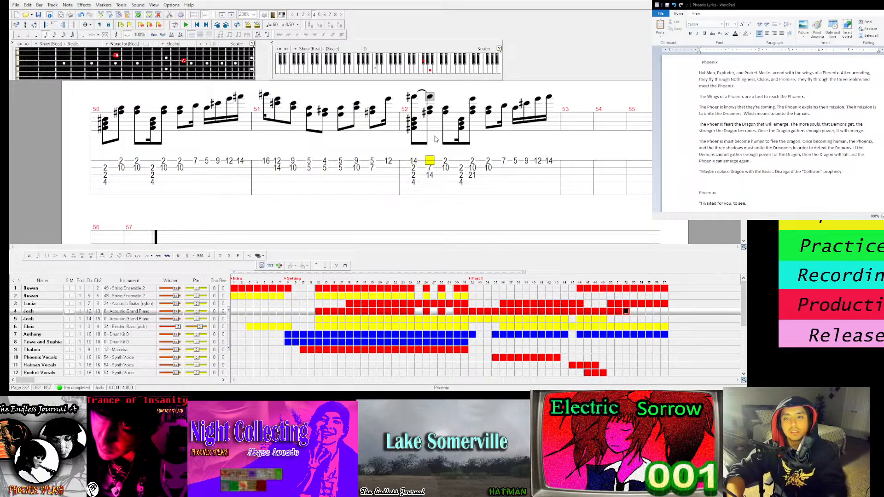
click(445, 161)
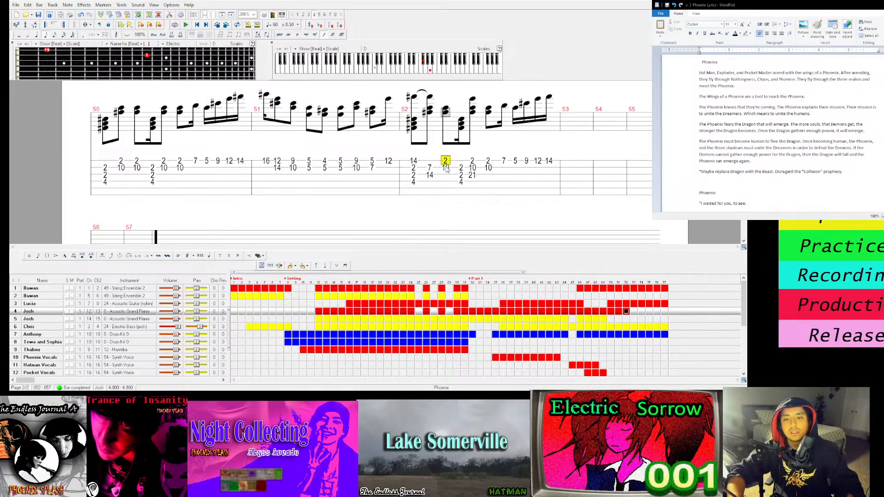
key(Left)
key(Left)
key(space)
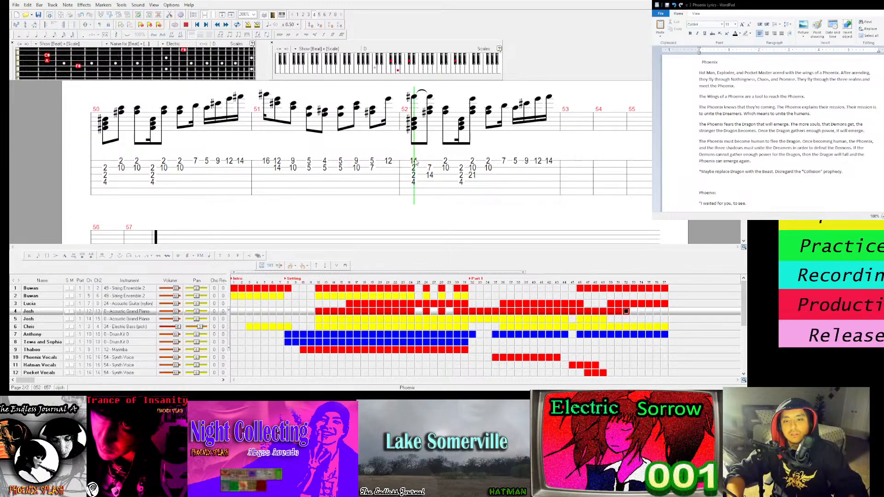
Tie the first-string note of bar 52's fifth beat into the sixth, above frets 10 and 11, and play it back
click(488, 162)
click(340, 25)
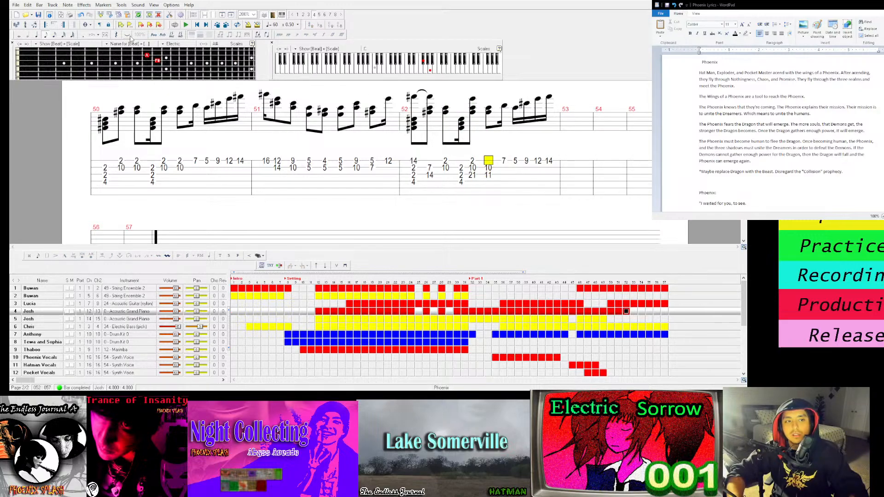
key(space)
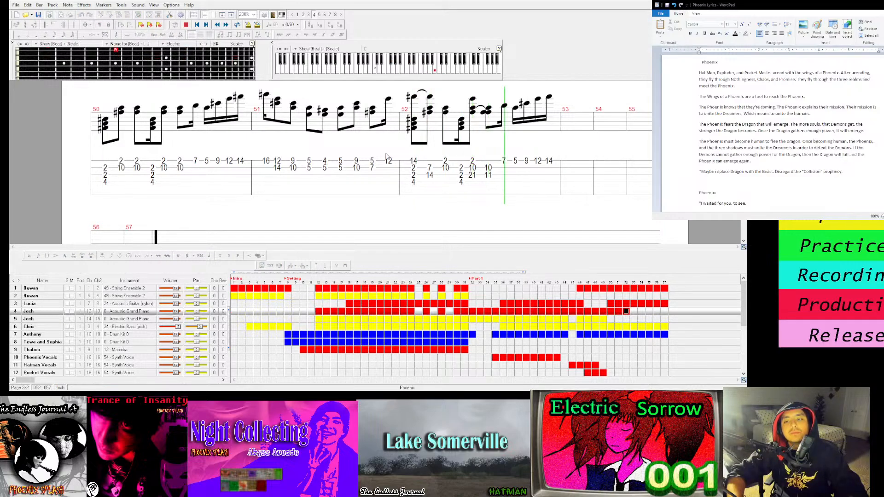
Begin the piano's bar 53 with a sixteenth-note chord at frets 9 and 10, followed by a chord at frets 5 and 7
click(575, 115)
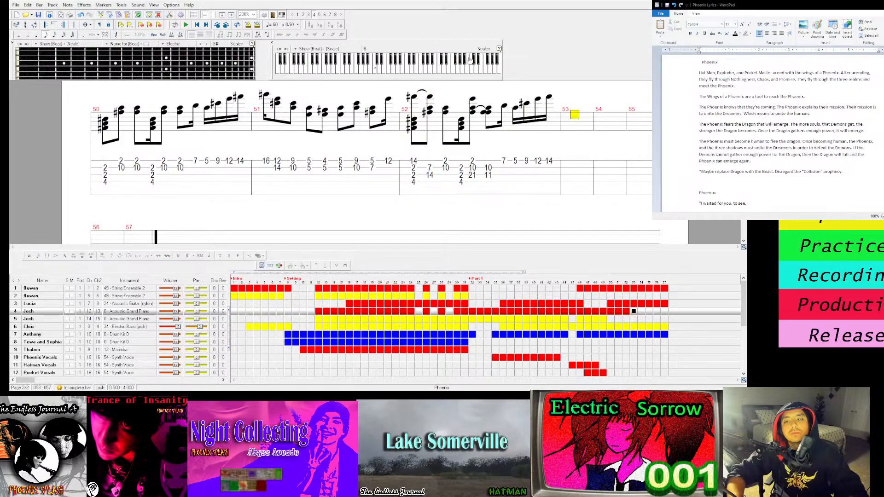
click(444, 71)
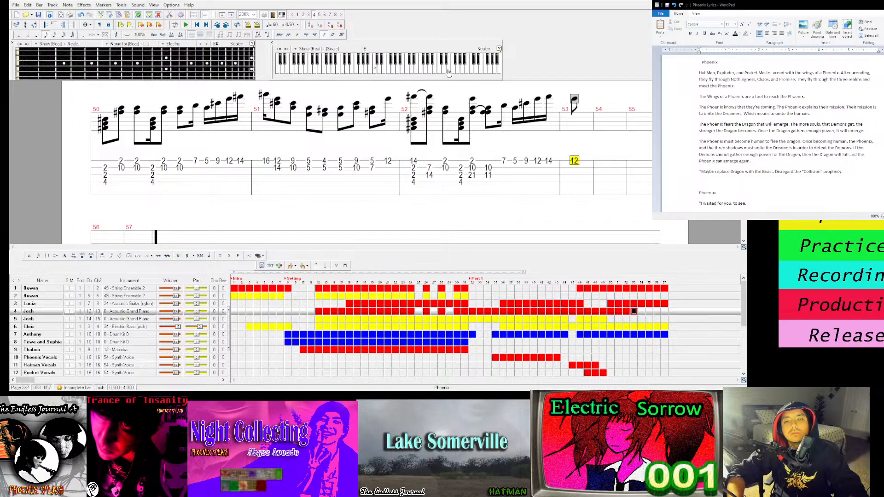
click(431, 71)
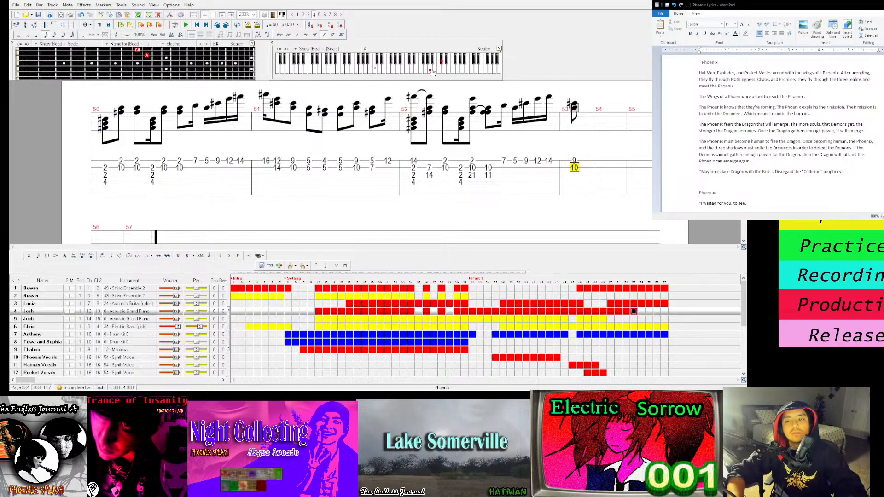
click(54, 36)
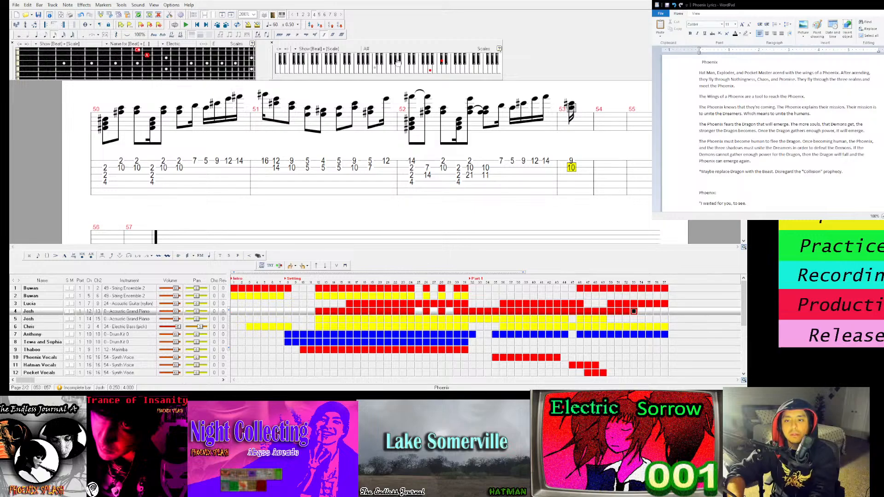
click(432, 71)
click(423, 64)
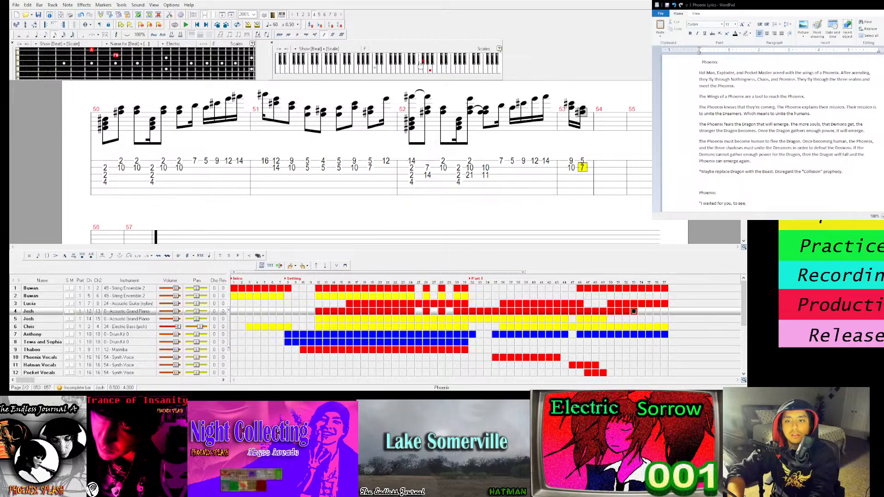
Make bar 53's second chord an eighth note and duplicate it as the third chord
click(47, 36)
key(Right)
drag(595, 127, 606, 130)
click(608, 129)
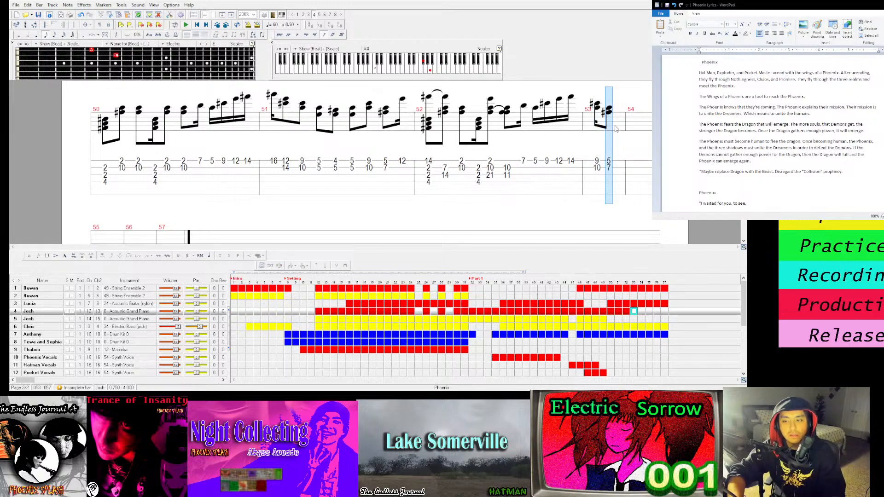
click(616, 119)
key(ctrl+v)
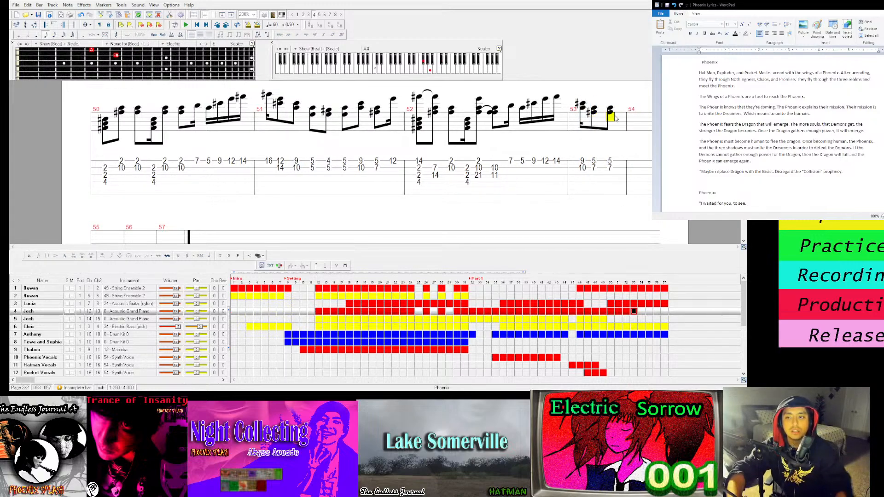
Play back the piano passage repeatedly from the second half of bar 52 into bar 53 to judge the new chords
key(space)
key(space)
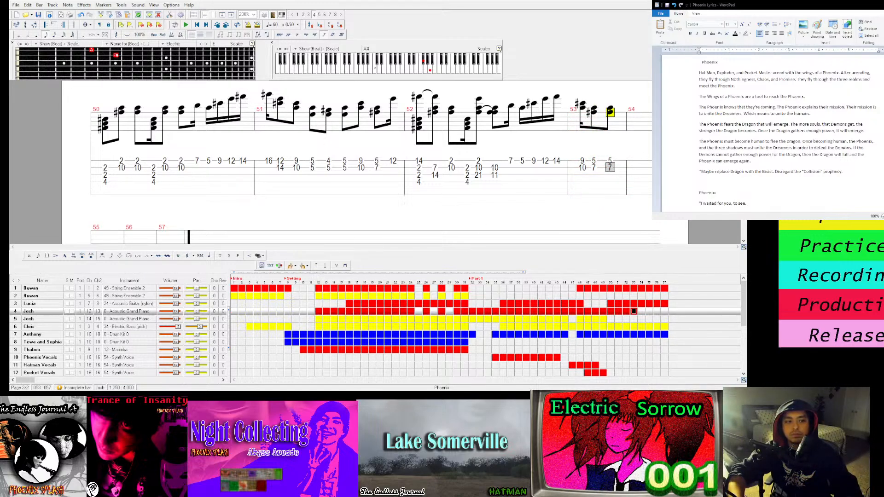
click(486, 120)
key(space)
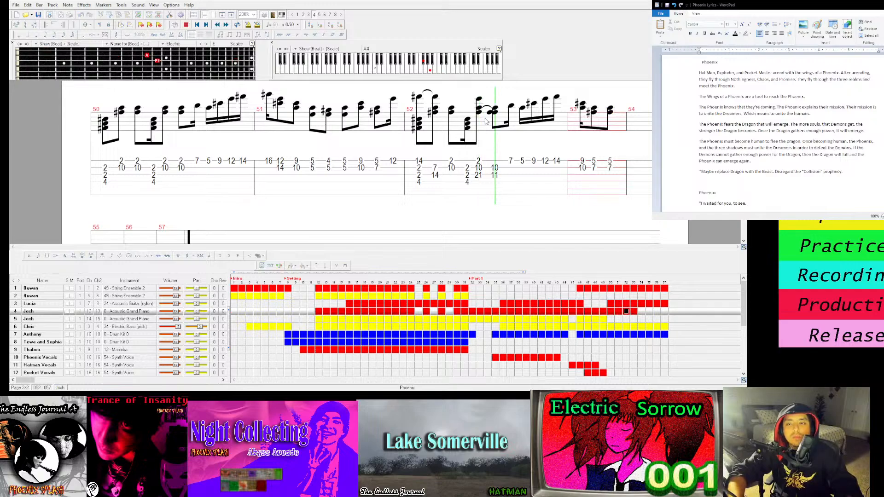
key(space)
click(532, 122)
key(space)
key(space)
click(581, 111)
key(space)
key(space)
click(581, 108)
click(492, 112)
key(space)
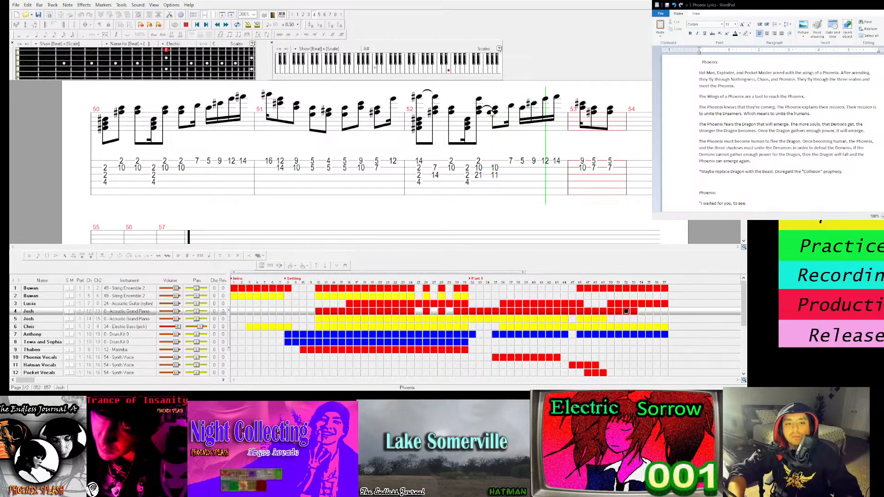
key(space)
click(582, 108)
key(space)
click(582, 108)
key(space)
key(space)
Replace bar 53's second chord with E and C-sharp at frets 17 and 18, and play it back
click(594, 107)
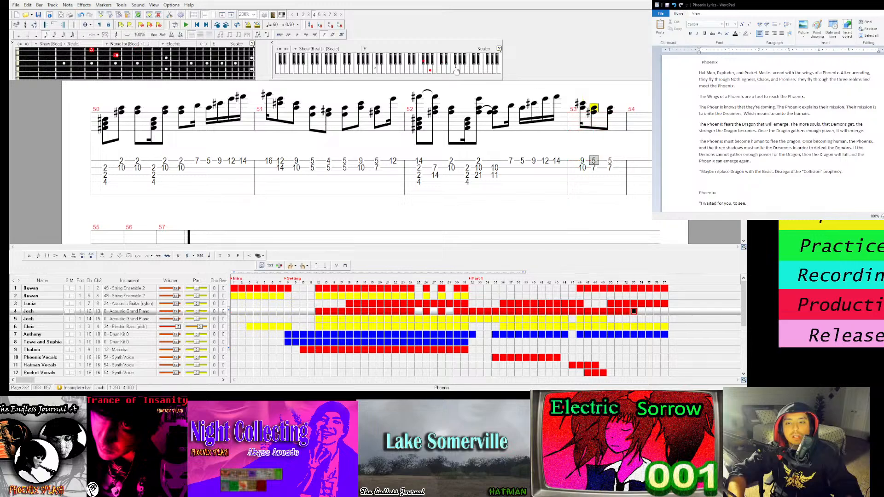
key(Down)
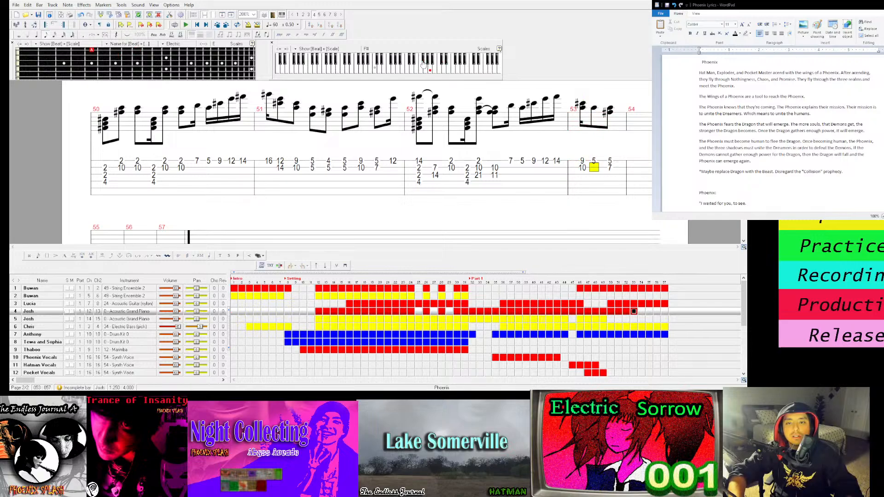
click(448, 70)
click(441, 61)
key(space)
key(space)
click(583, 117)
Change bar 53's third chord to frets 16 and 17, add a fourth at frets 12 and 14, and play the bar back
key(Right)
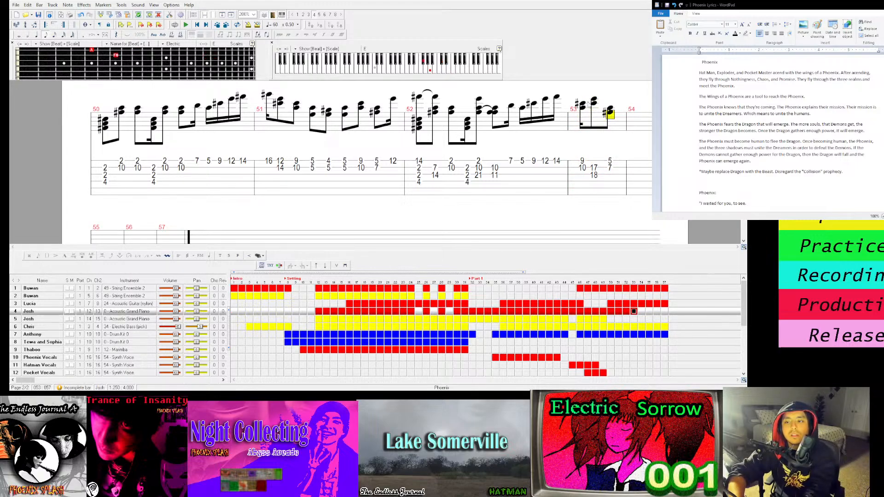
key(Up)
click(424, 66)
click(462, 61)
click(450, 70)
key(Right)
click(450, 70)
click(442, 63)
key(space)
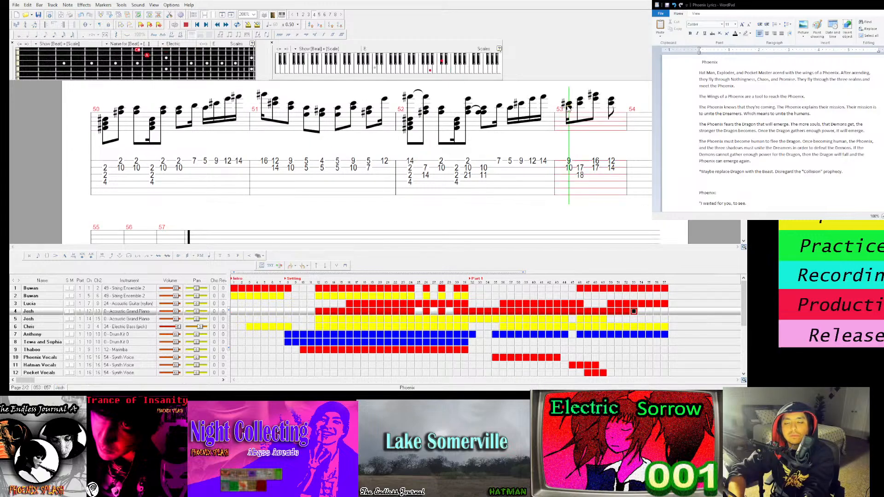
key(space)
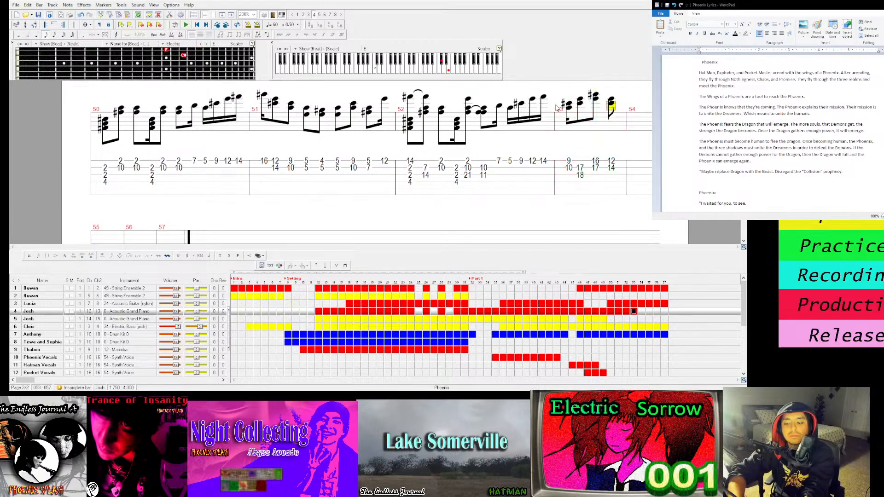
Add bar 53's fifth chord at frets 5 and 14 and its sixth chord at frets 12 and 14
key(Right)
click(432, 69)
click(444, 64)
key(Right)
click(445, 69)
click(444, 66)
Add bar 53's seventh chord at frets 9 and 10 and its eighth chord at frets 5 and 5
key(Right)
click(441, 66)
click(440, 70)
click(443, 65)
click(431, 70)
key(Right)
click(435, 70)
key(Down)
click(435, 71)
click(431, 71)
click(417, 71)
Play back bar 53 and try its last chord as a quarter note before restoring the eighth note
click(104, 163)
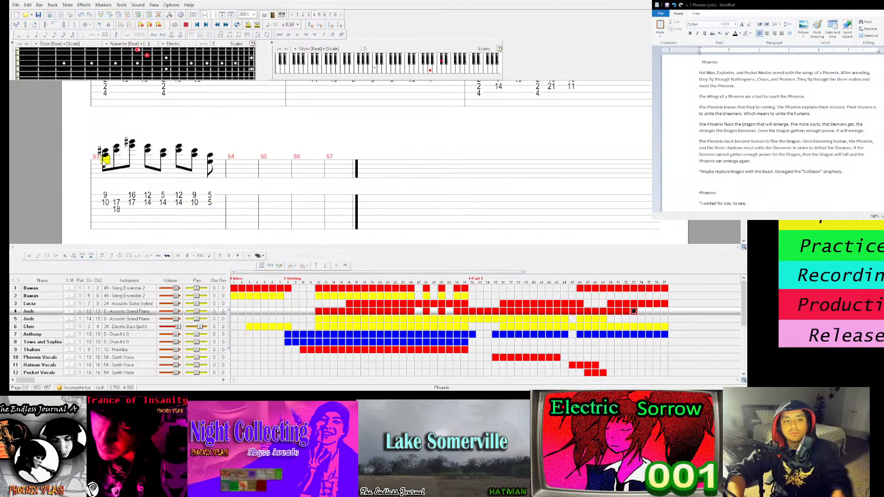
key(space)
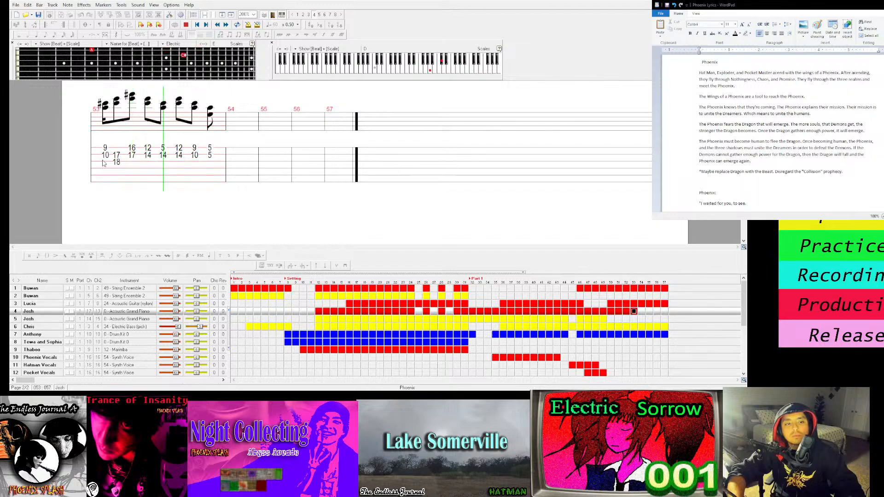
key(space)
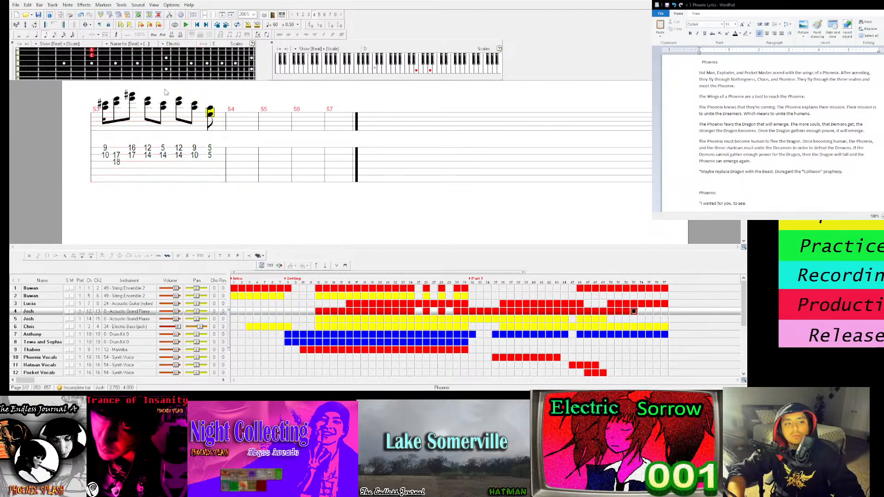
click(36, 35)
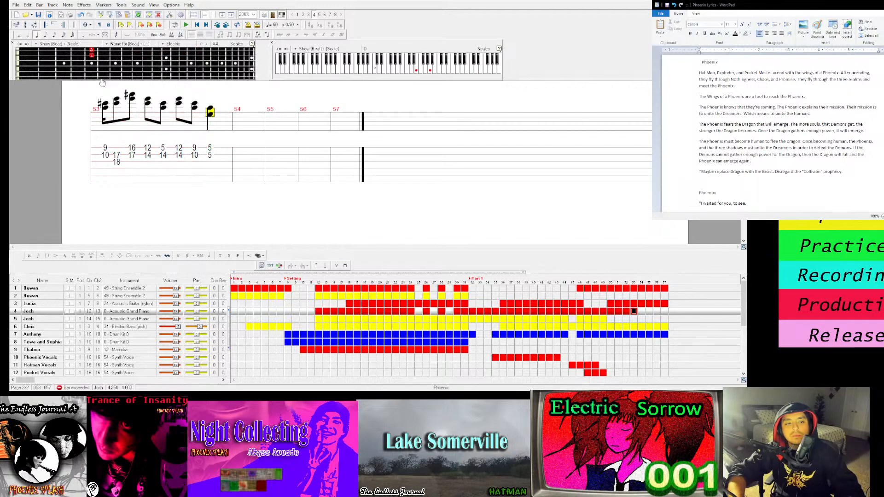
click(46, 35)
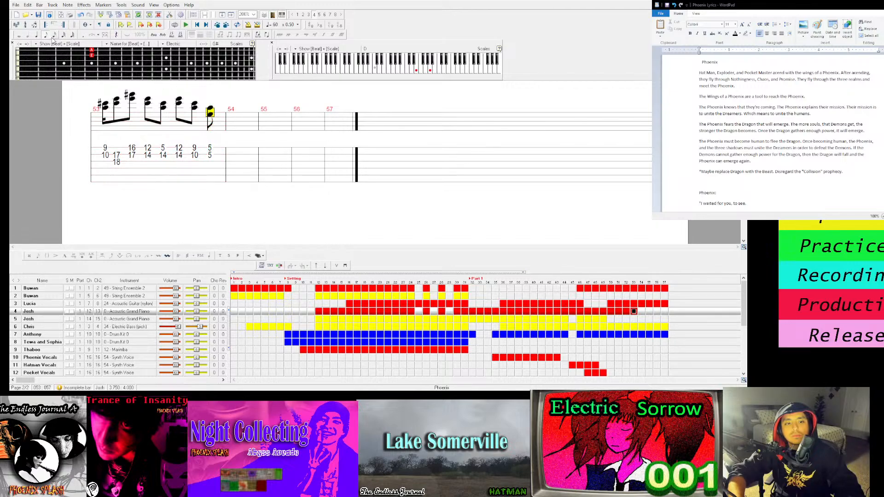
Play back bar 53 from its first chord and complete the bar with a closing sixteenth rest
click(105, 117)
key(space)
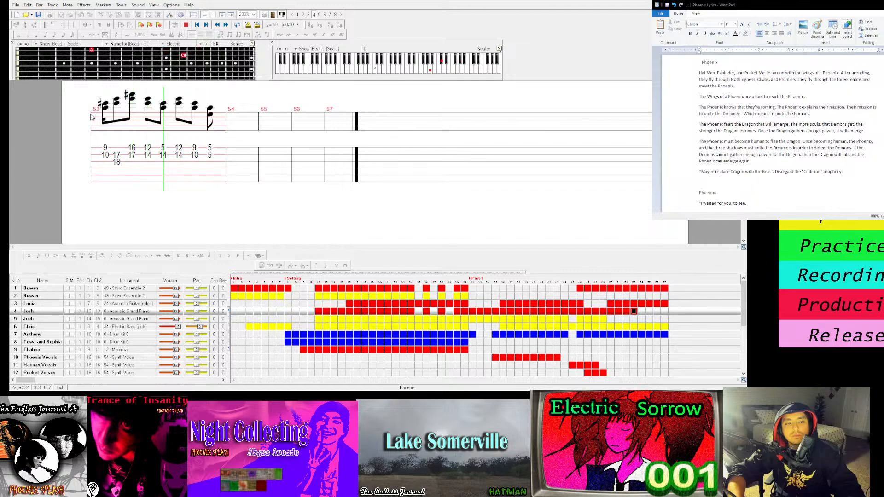
key(space)
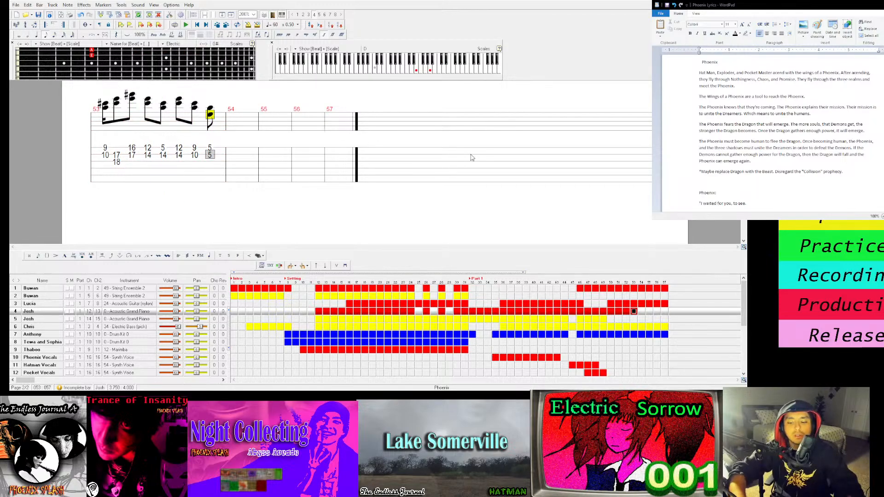
key(Right)
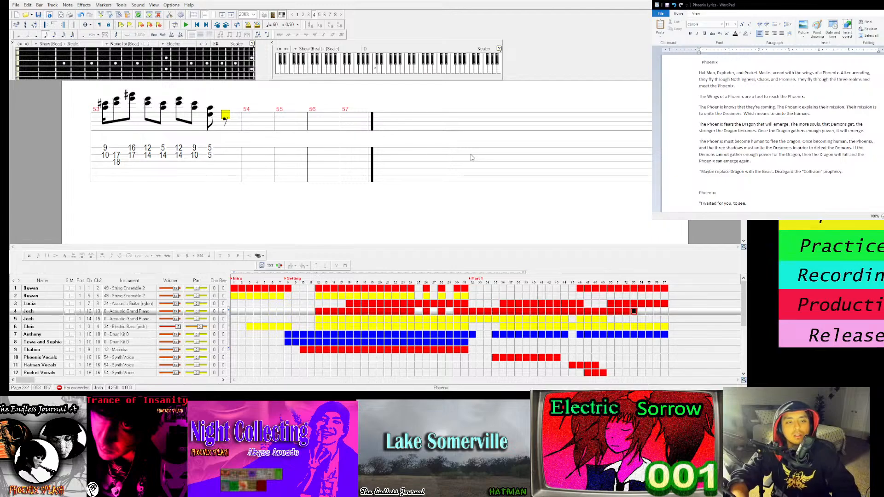
click(59, 35)
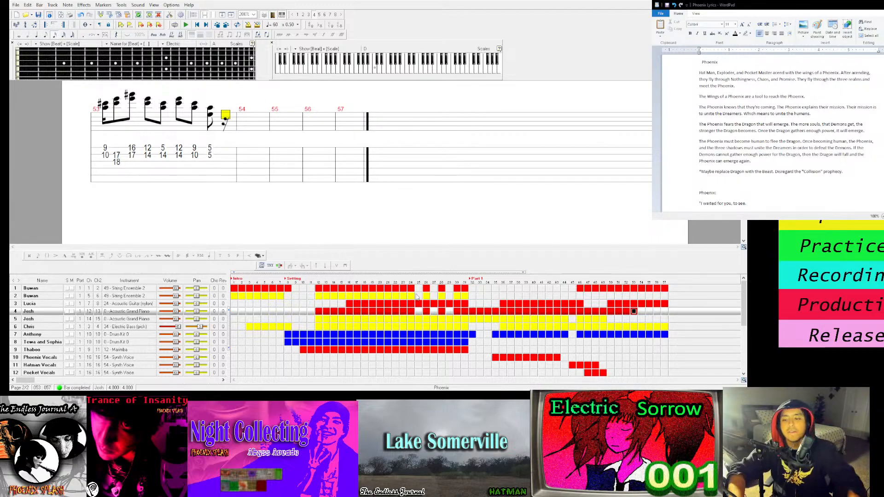
Play back the song from bar 30 and again from about bar 48, following the upper acoustic grand piano part
click(459, 304)
key(space)
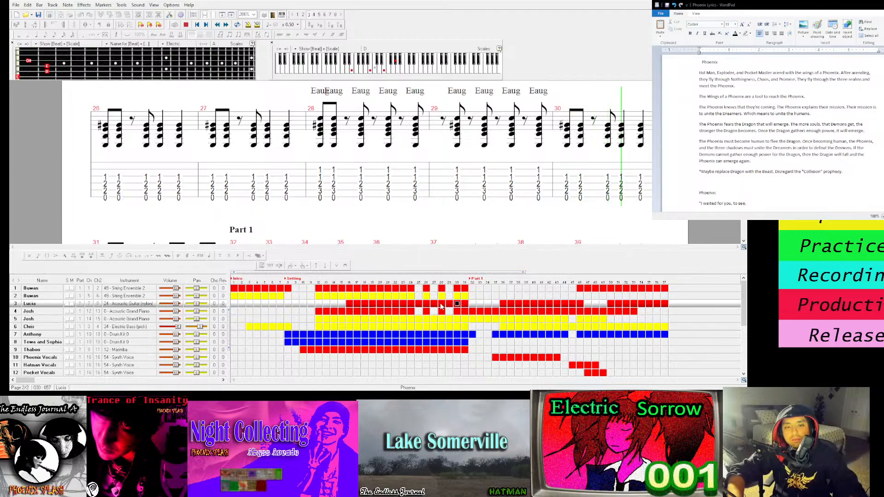
click(594, 322)
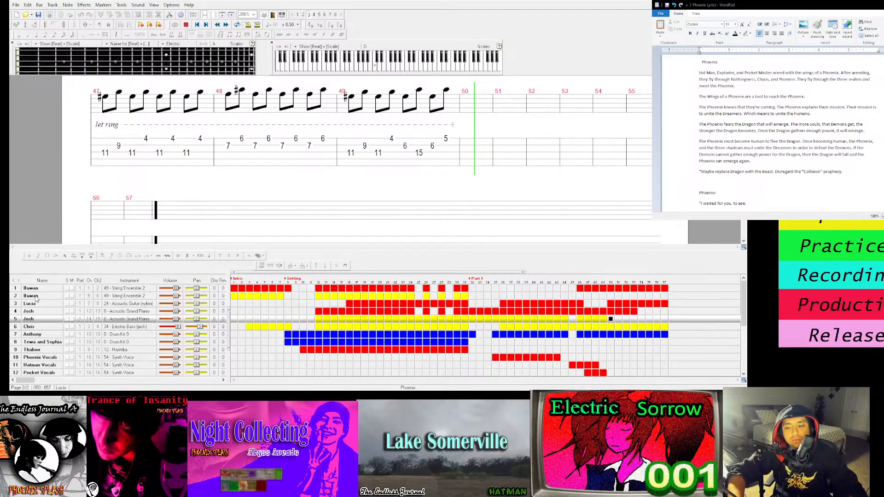
click(32, 312)
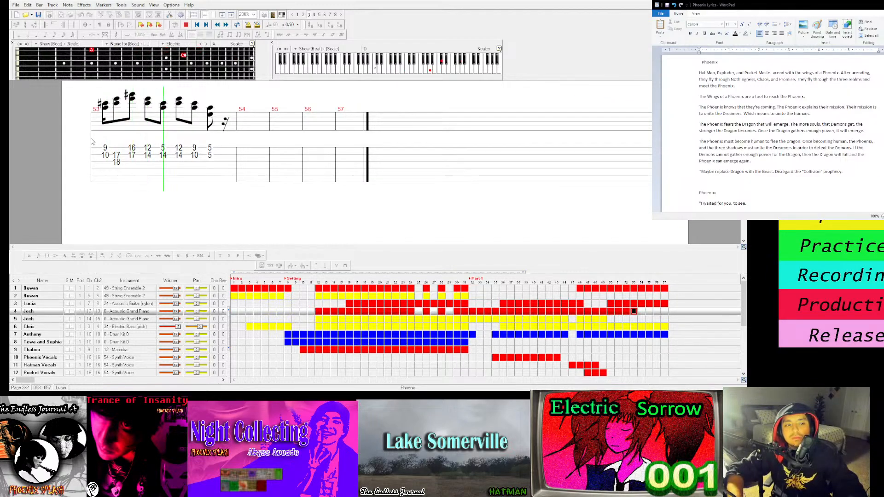
key(space)
Play back the upper piano's bar 53 and the acoustic guitar's bar 54, ending at the upper piano's empty bar 54
click(628, 313)
key(space)
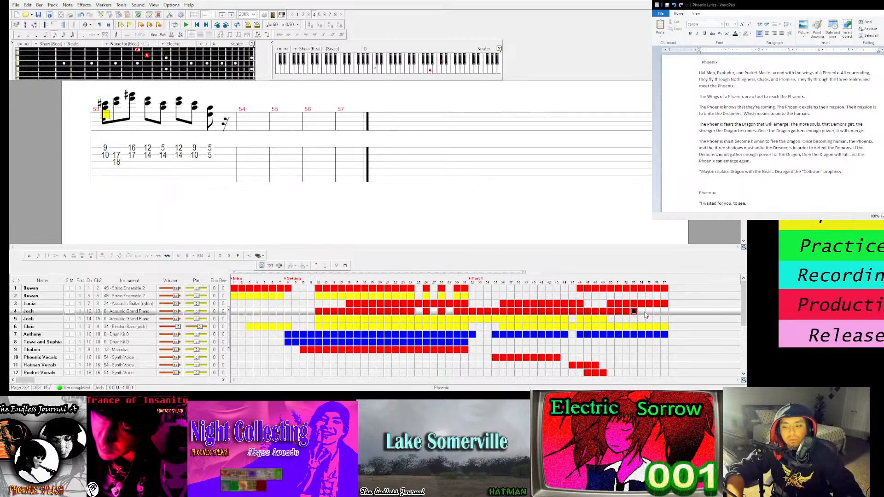
click(642, 305)
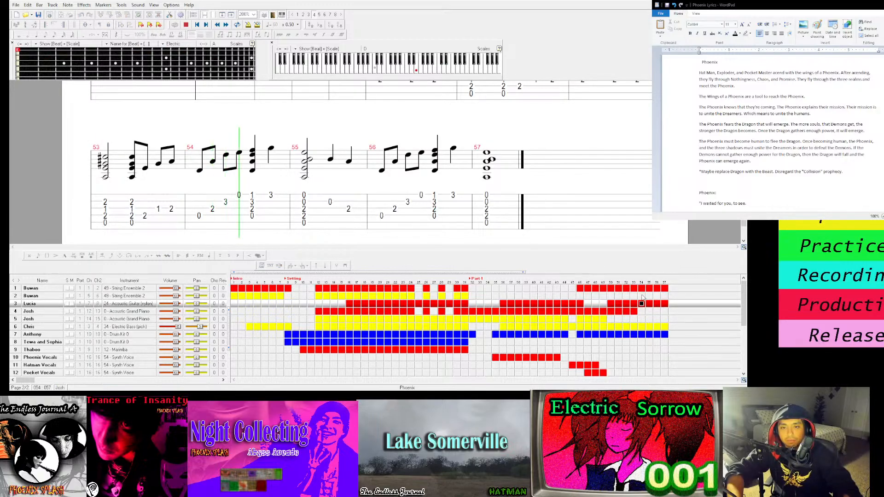
key(space)
click(636, 313)
key(space)
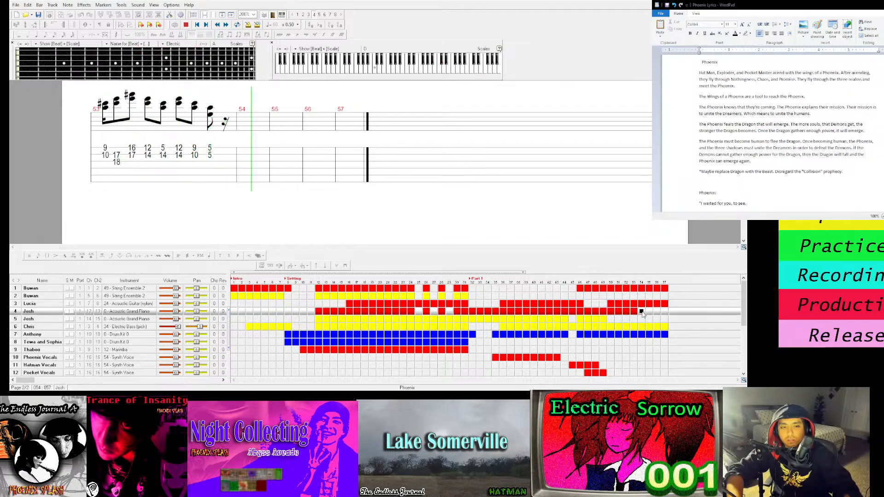
key(space)
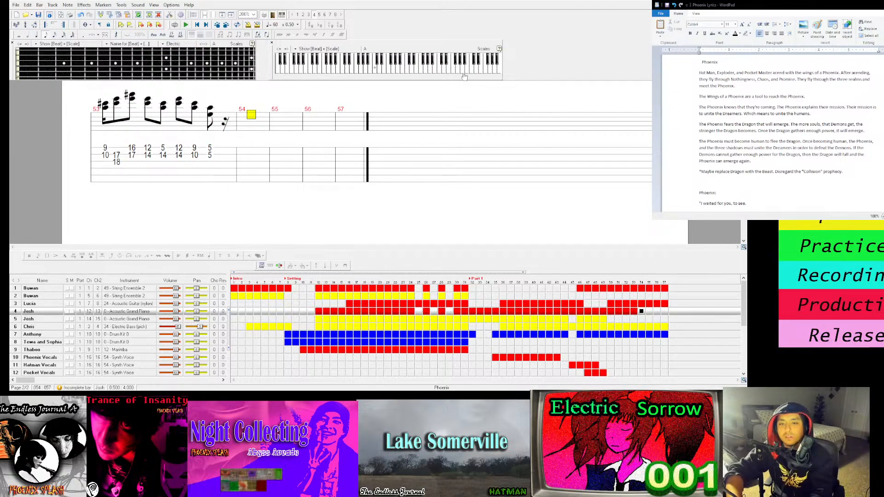
Fill the upper piano's bar 54 with eighth notes at frets 3, 1, 5, 10, 13, 10, 5 and 13, and play it back
click(412, 72)
click(421, 76)
click(430, 75)
click(440, 74)
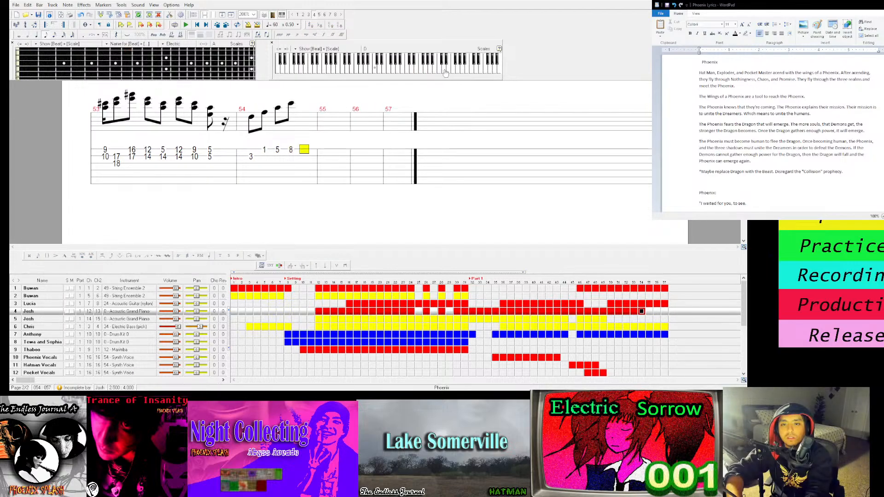
key(BackSpace)
click(447, 72)
click(448, 73)
click(439, 74)
click(432, 73)
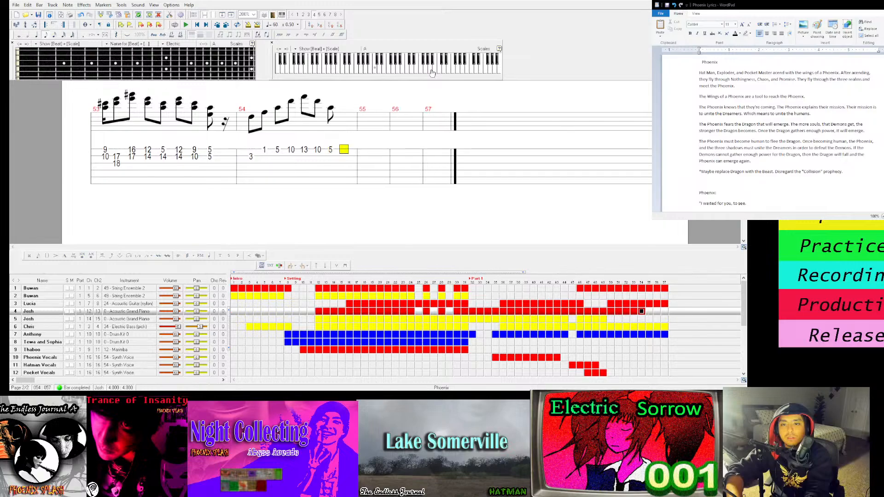
click(452, 73)
key(space)
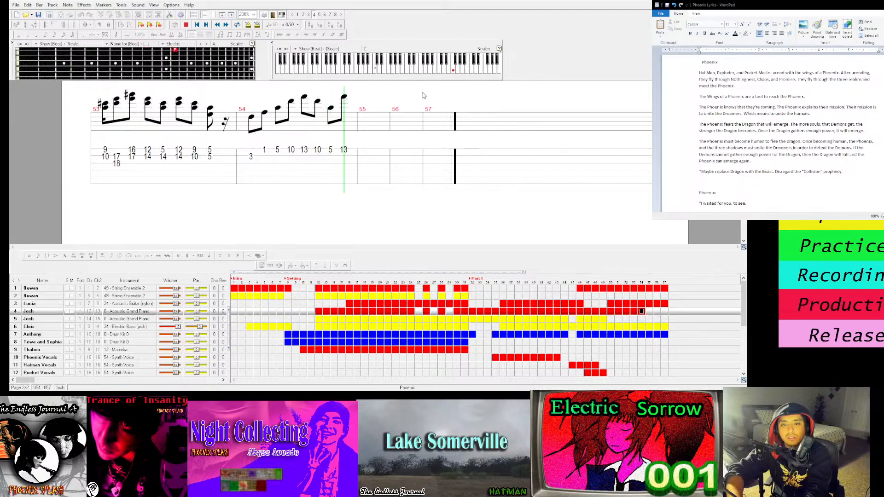
Start bar 55 with an eighth note at fret 12 and play back the passage from bar 54
key(Right)
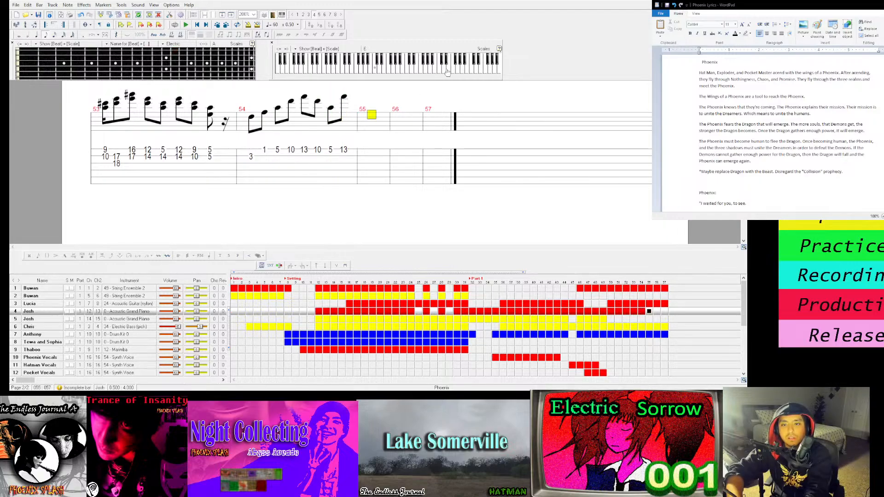
click(449, 72)
key(Right)
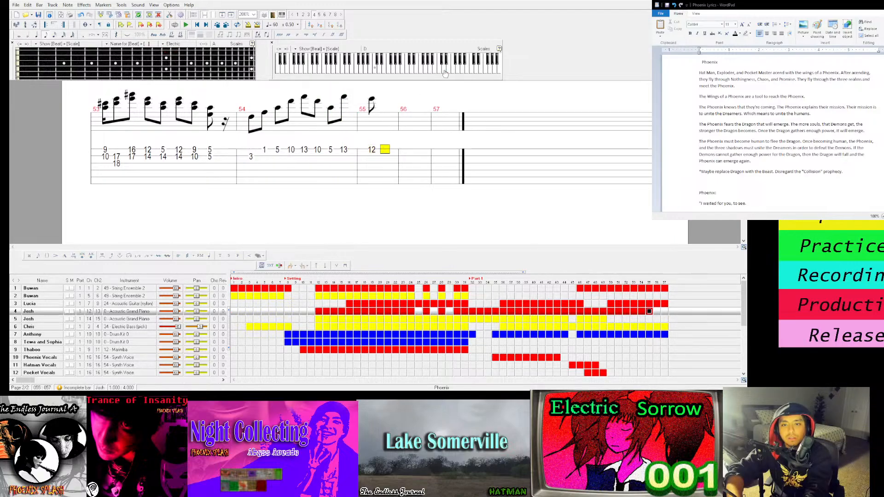
key(space)
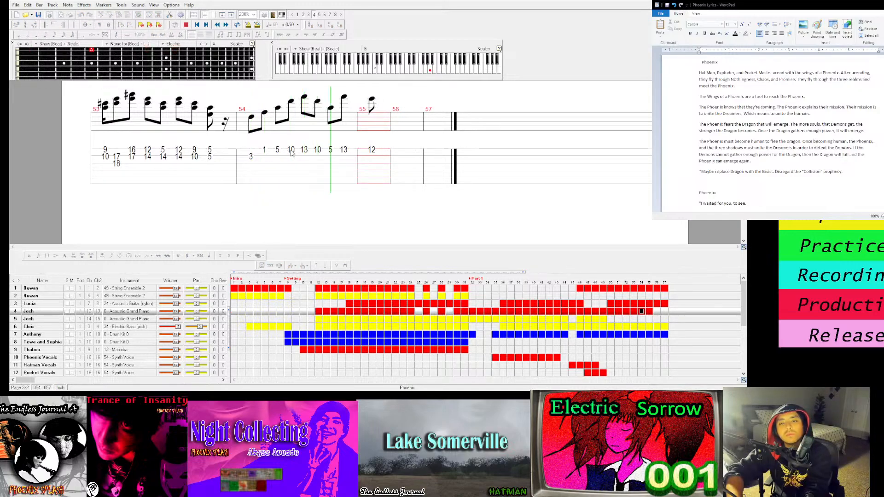
key(Right)
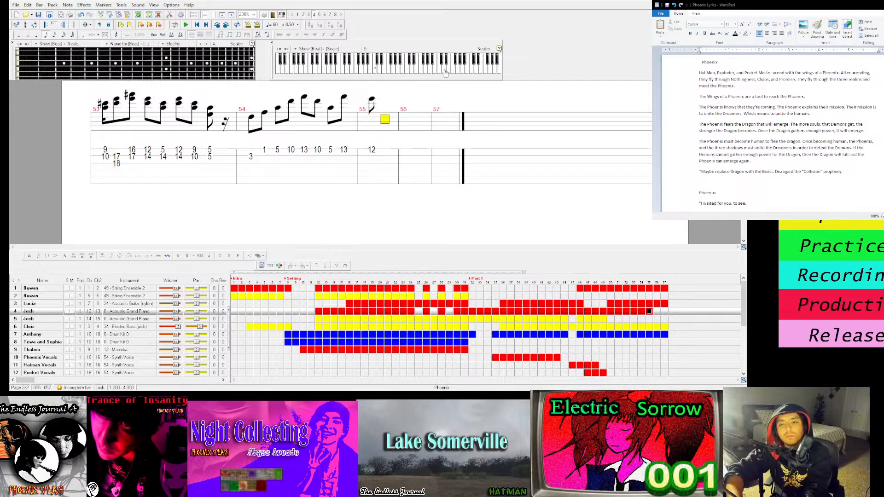
Complete bar 55 with eighth notes at frets 9, 5, 4, 0, 2, 0 and 4
click(442, 64)
key(Right)
click(429, 69)
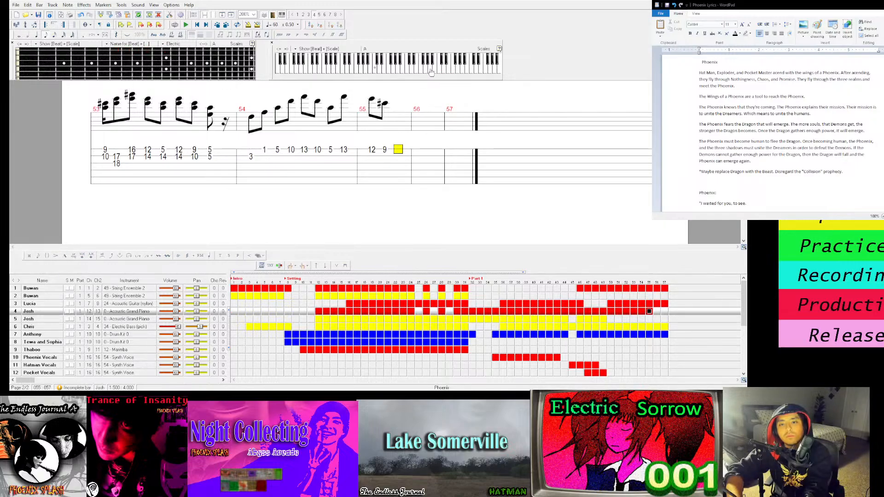
key(Right)
click(426, 63)
key(Right)
click(415, 74)
key(Right)
click(409, 67)
key(Right)
click(415, 73)
key(Right)
click(428, 65)
Play back bar 55 and the passage from the start of bar 54
key(space)
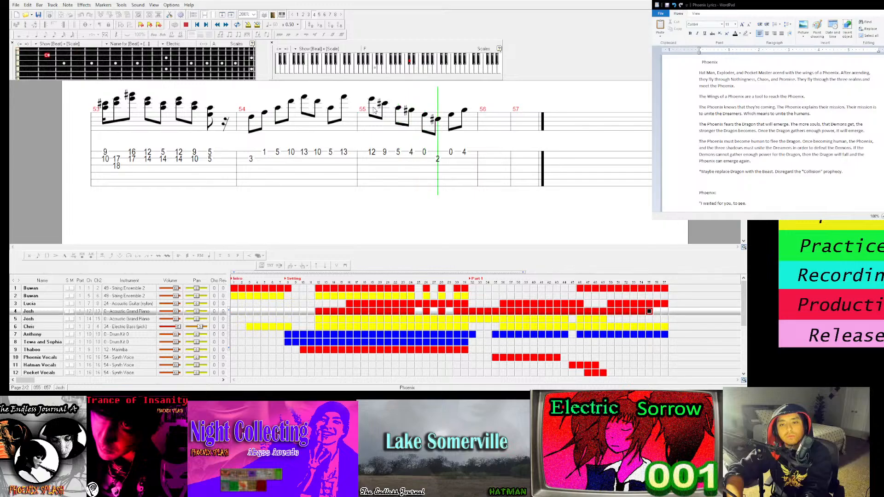
key(space)
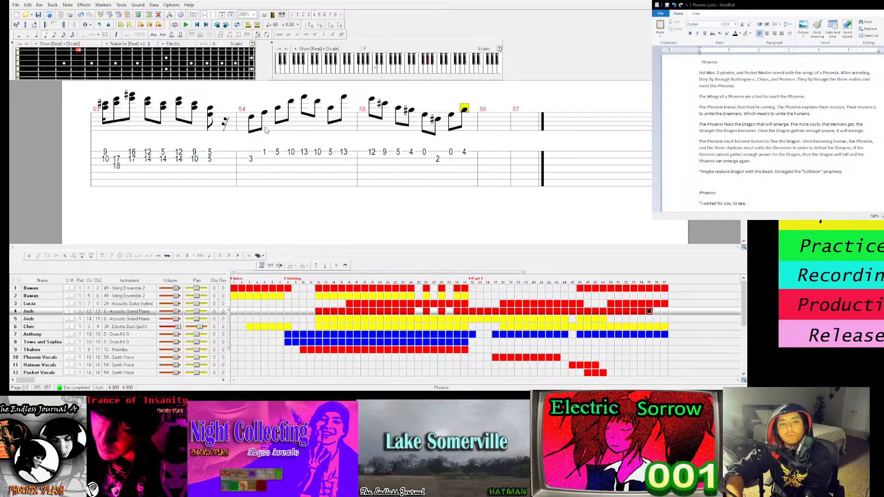
click(246, 129)
key(space)
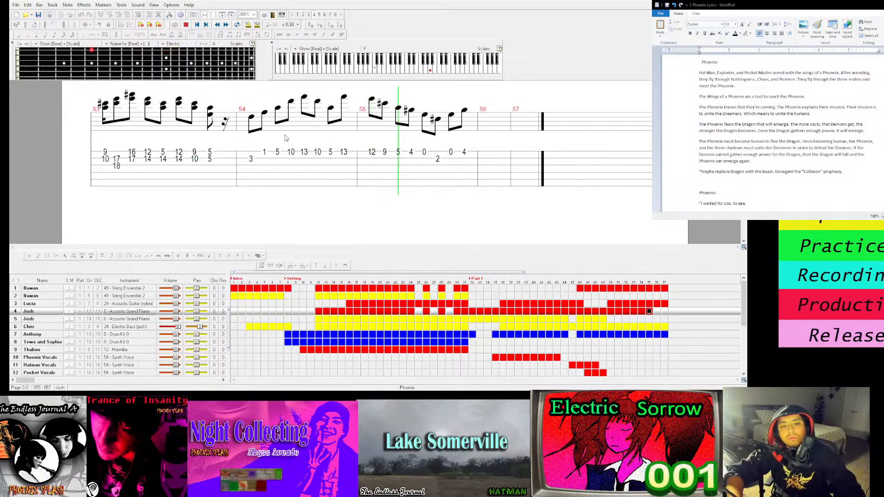
click(334, 129)
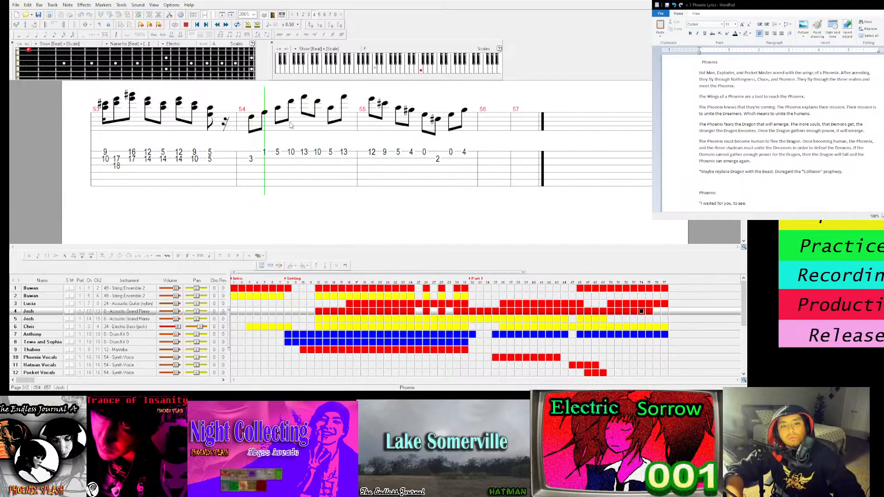
Add a fret 12 grace note before bar 54's fifth note and play back the bar
click(307, 100)
click(304, 152)
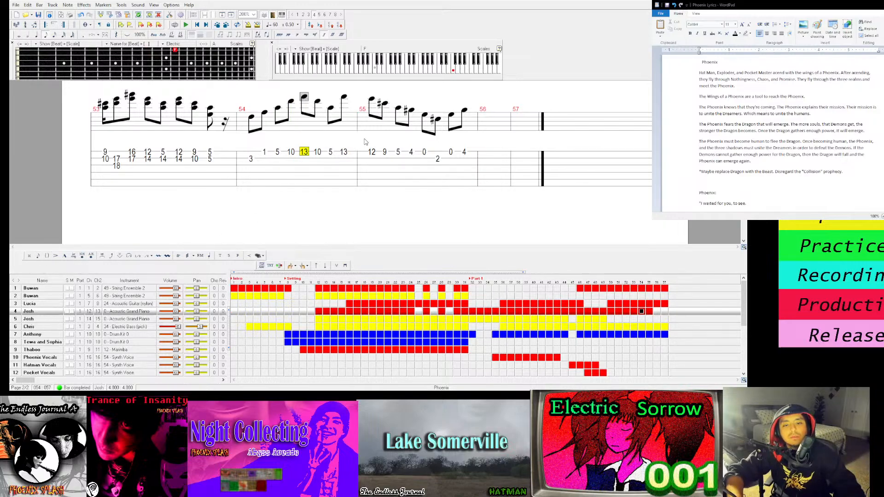
click(252, 133)
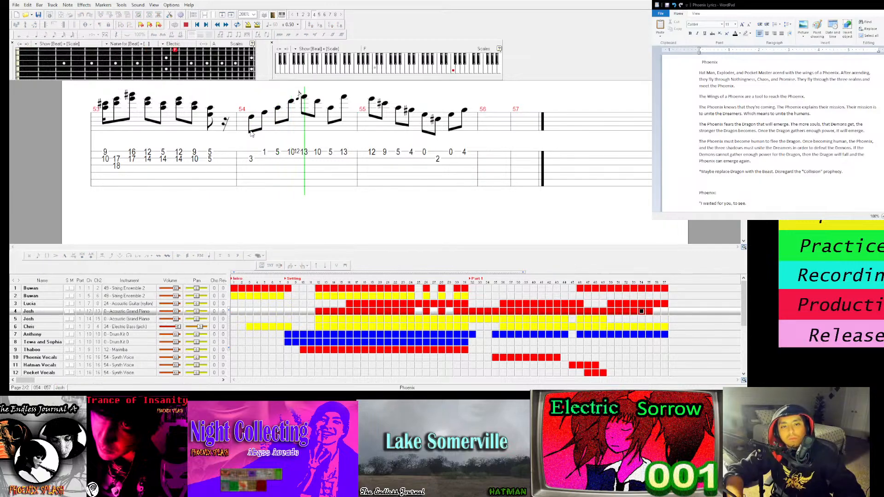
Add a fret 11 grace note before bar 55's first note and play back bars 54 and 55
click(375, 154)
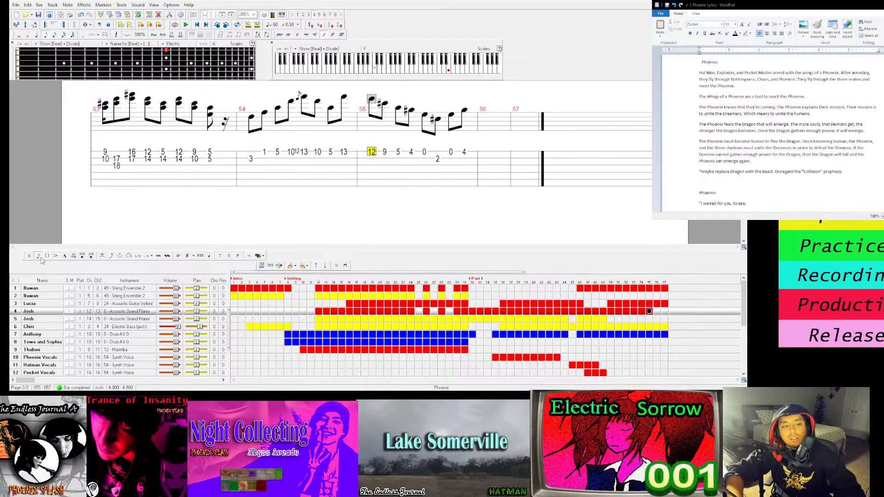
key(space)
click(304, 115)
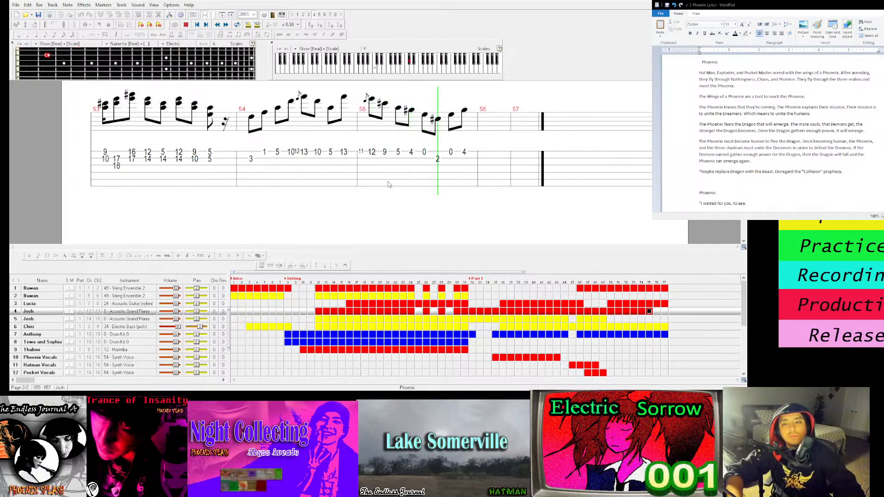
Copy all of bar 54's notes into bar 56 of the upper piano part
key(space)
drag(251, 120, 343, 126)
key(ctrl+c)
click(485, 120)
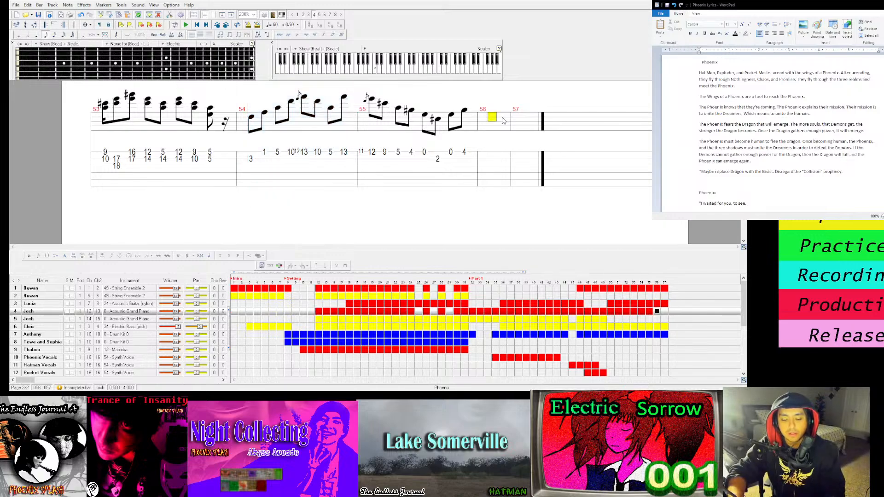
key(ctrl+v)
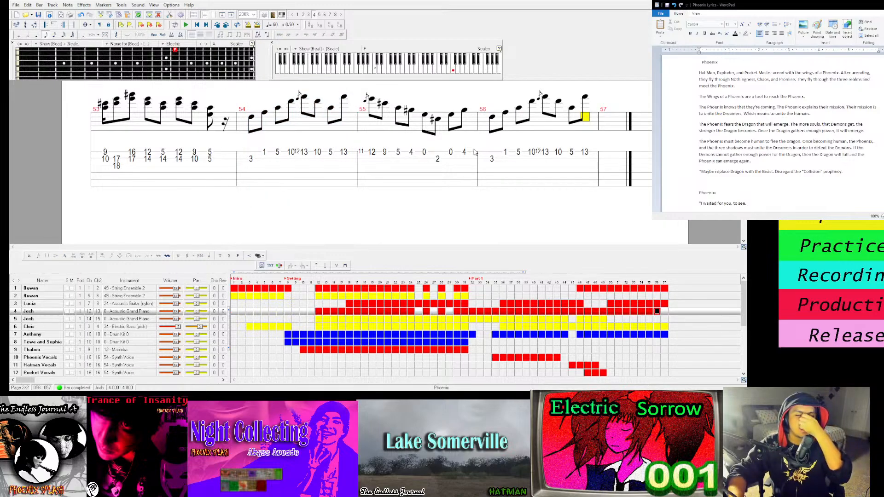
Play back the upper piano part from bar 54 through the copied notes in bar 56
click(252, 119)
key(space)
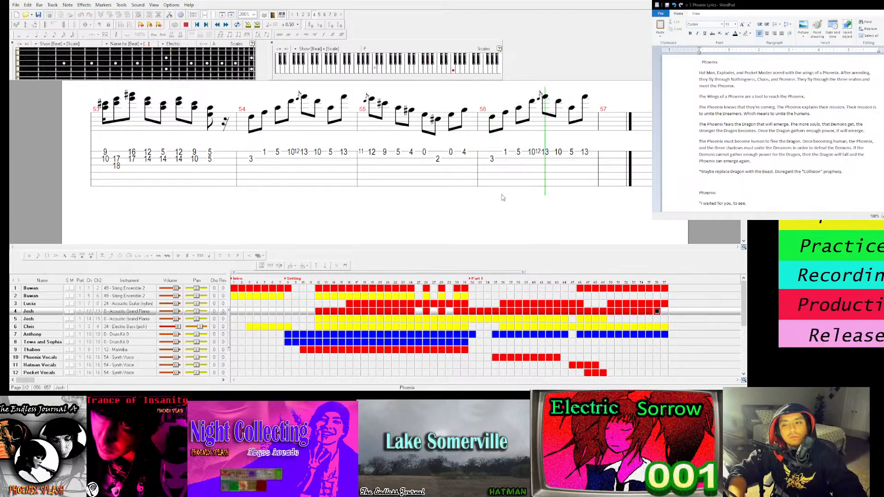
click(490, 130)
key(space)
Make bar 56's fifth note a quarter note and replace the fret 10 note after it with a rest
click(36, 36)
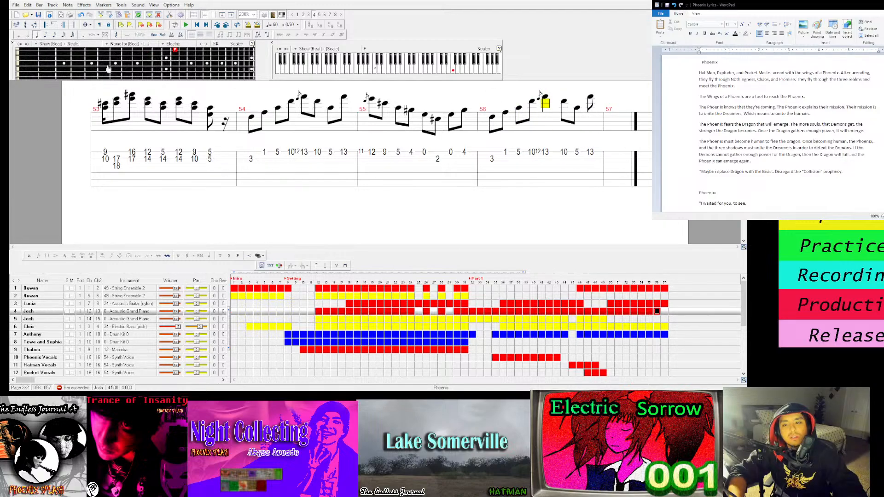
click(563, 115)
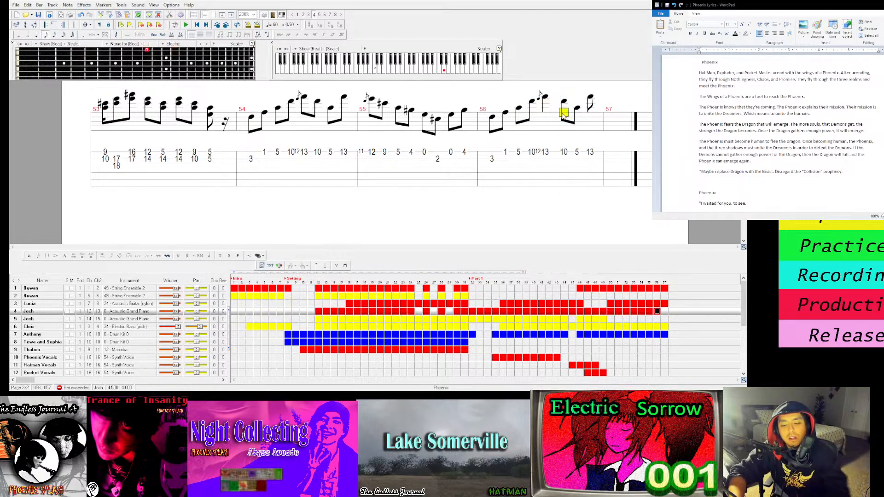
click(564, 102)
key(Delete)
key(space)
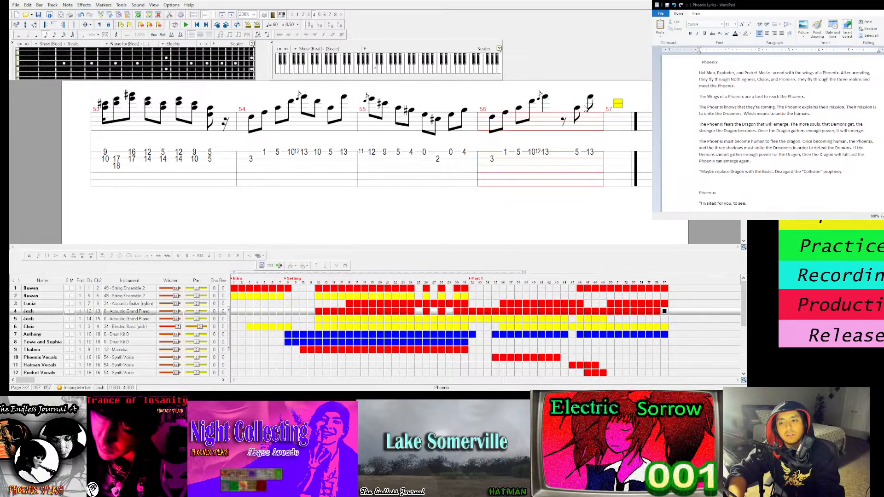
key(space)
key(space)
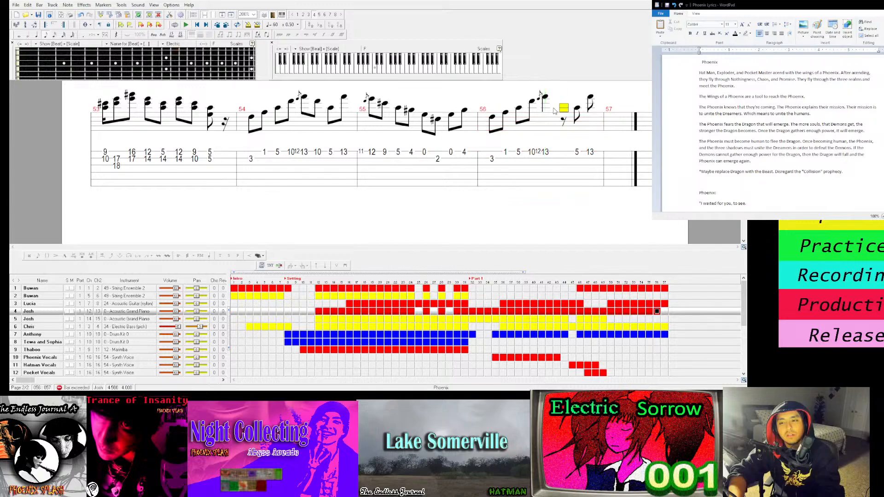
Replace bar 56's rest and last two eighth notes with a copy of its fret 13 quarter note and grace note
click(551, 110)
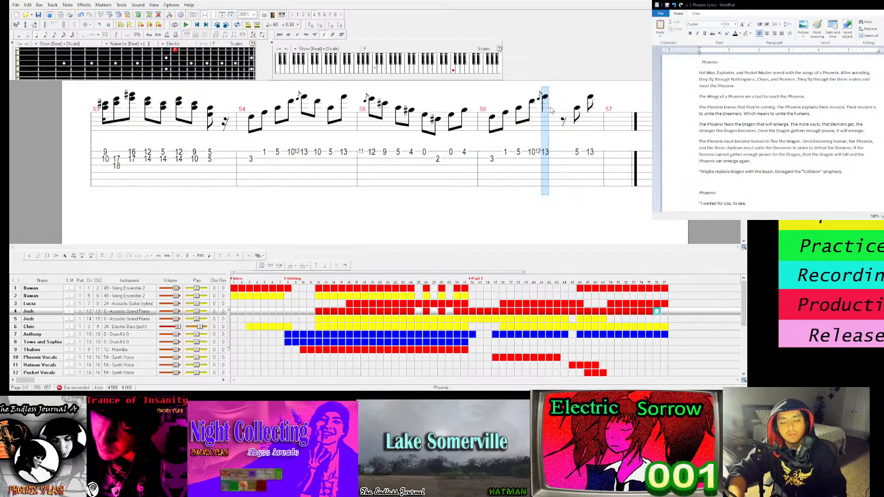
click(569, 126)
key(Delete)
key(ctrl+v)
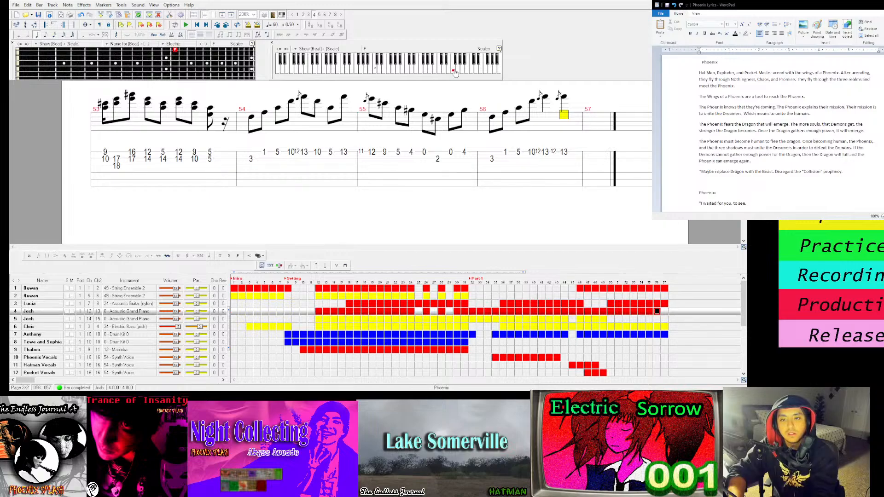
Change bar 56's last quarter note to fret 15 with a fret 14 grace note, and play back the bar
click(458, 71)
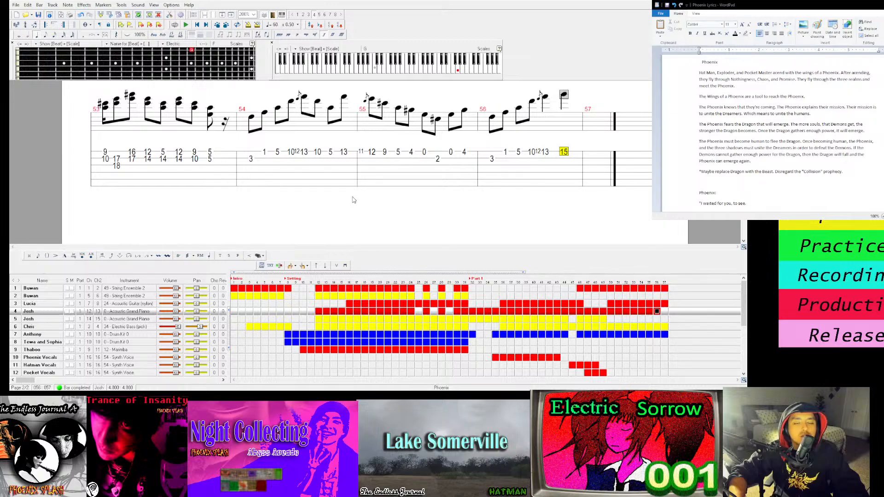
key(space)
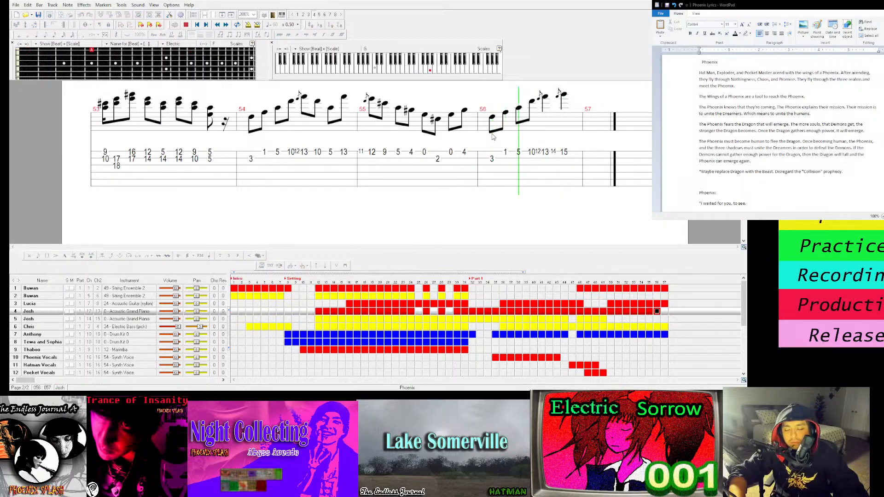
click(606, 131)
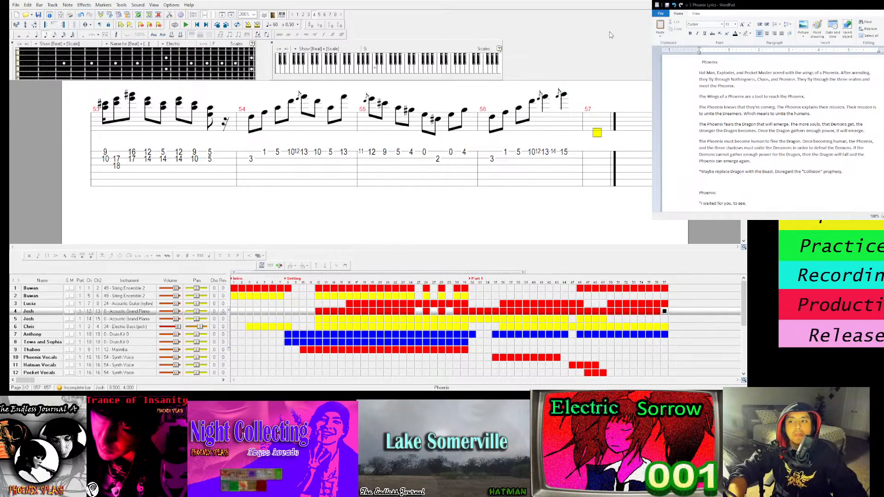
Play back bar 55 of the upper piano part and copy all its notes into the empty bar 57
click(259, 120)
click(391, 116)
key(space)
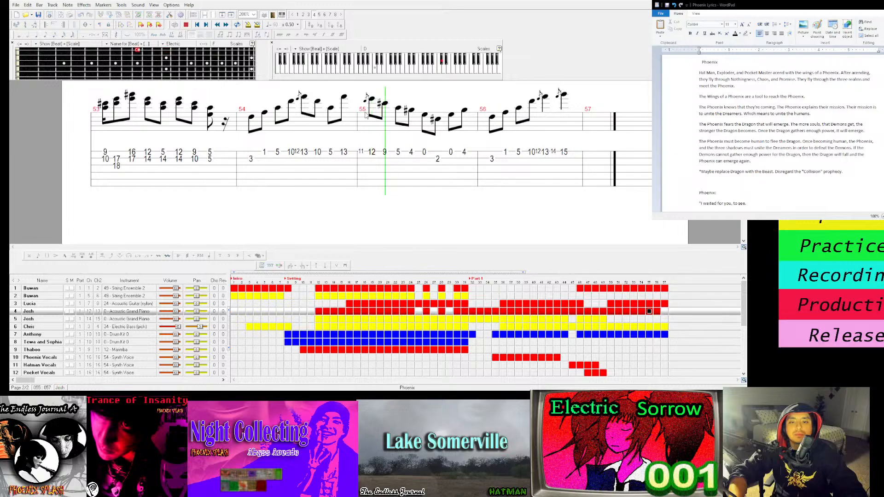
drag(367, 116, 466, 111)
click(597, 124)
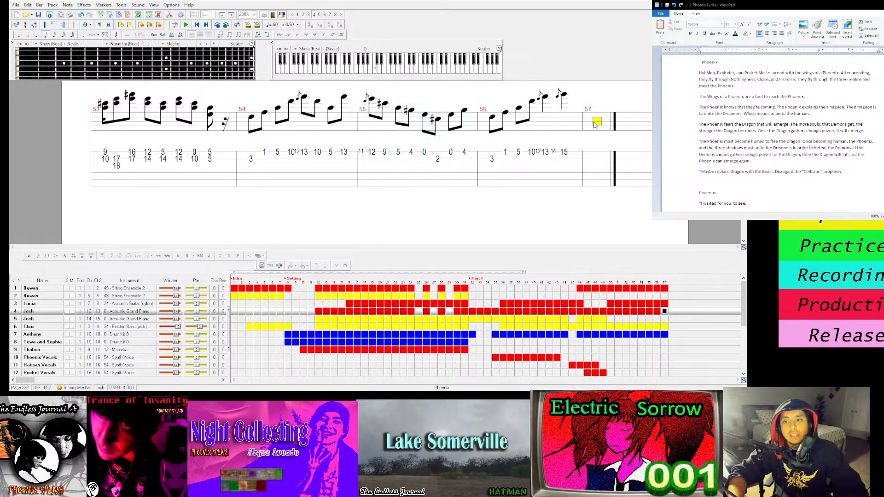
key(ctrl+v)
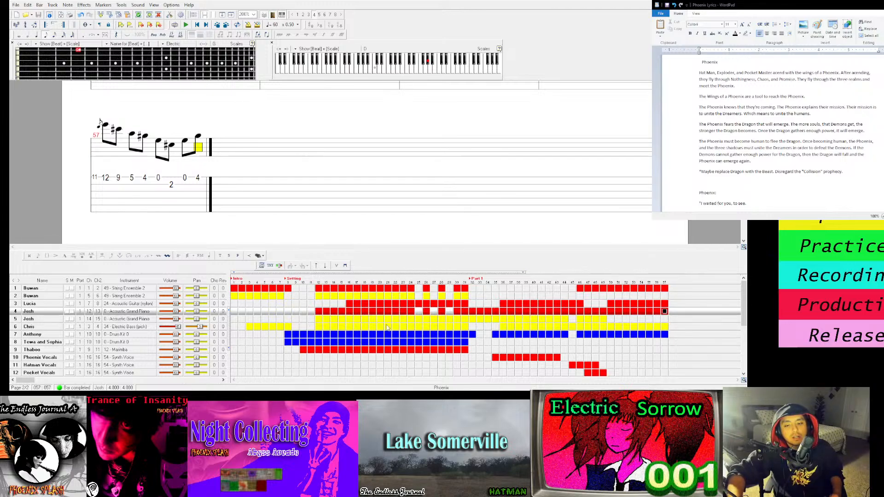
Play back the song from bar 55 of the upper acoustic grand piano part
click(620, 327)
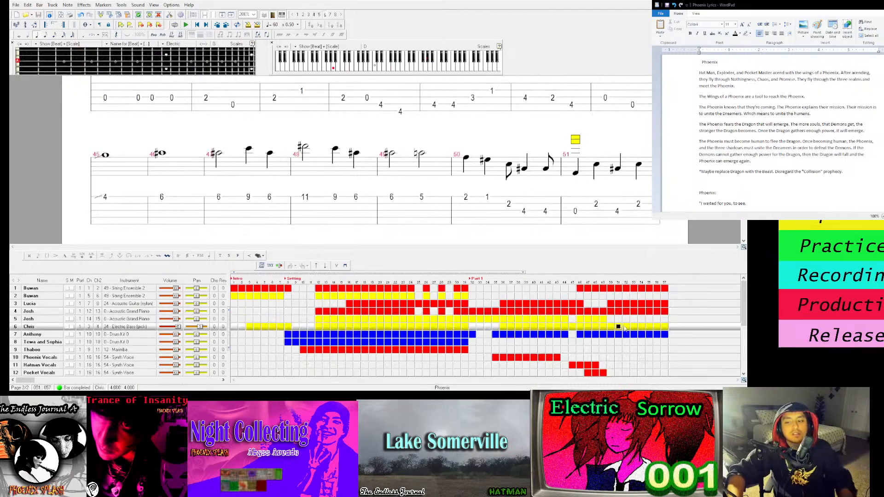
click(649, 311)
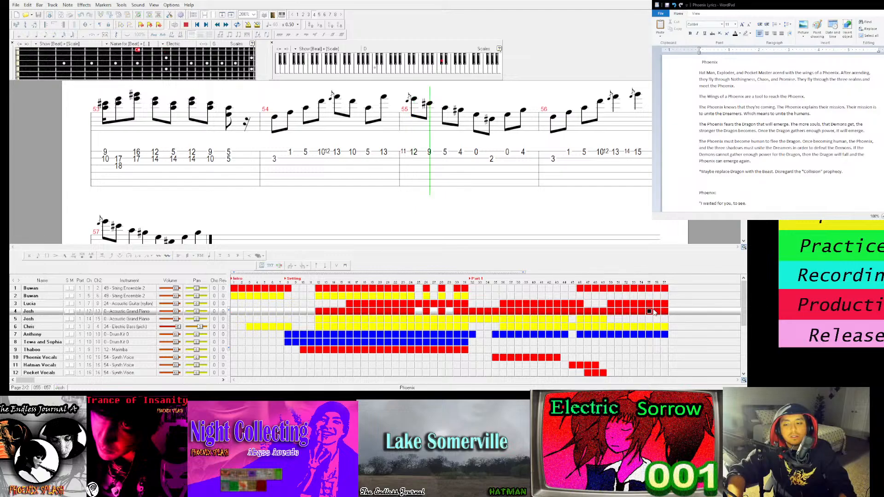
key(space)
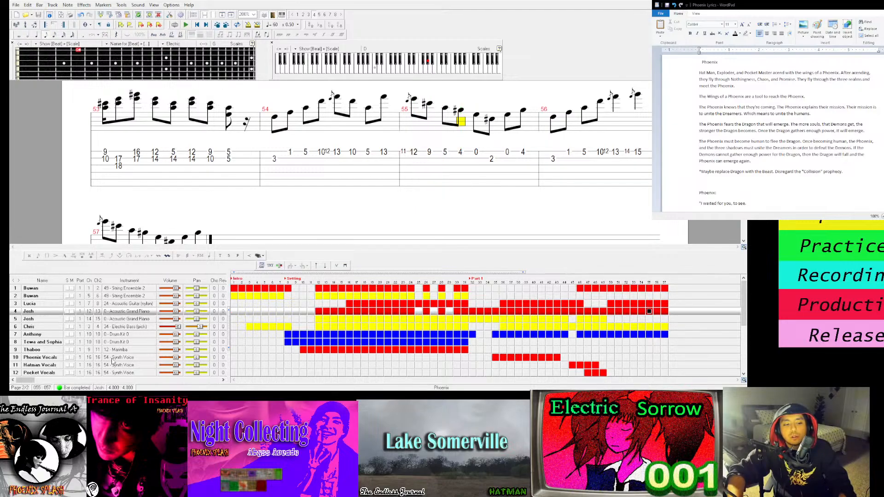
Play back the song from bar 49, following the upper piano and acoustic guitar parts through to the end
click(603, 334)
key(space)
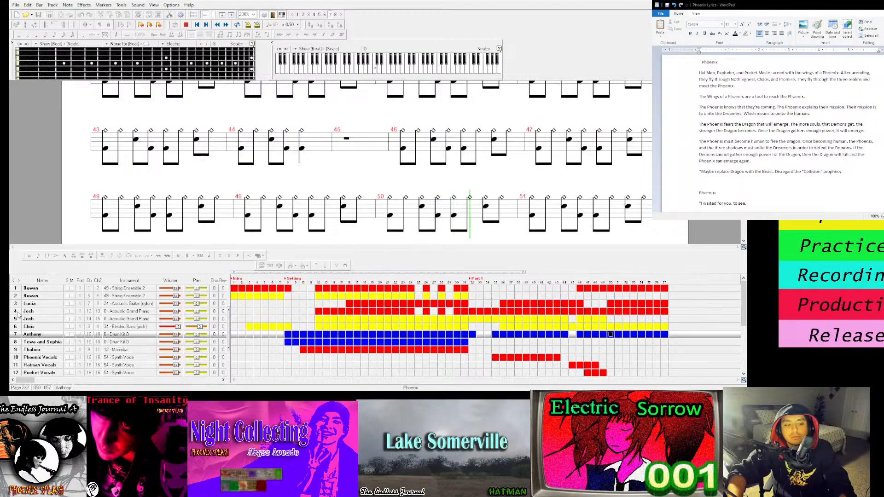
click(32, 311)
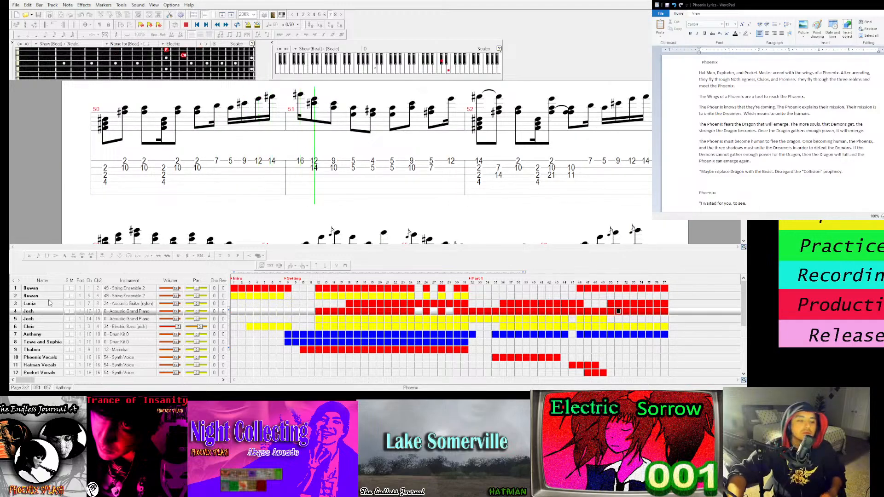
click(32, 304)
click(46, 312)
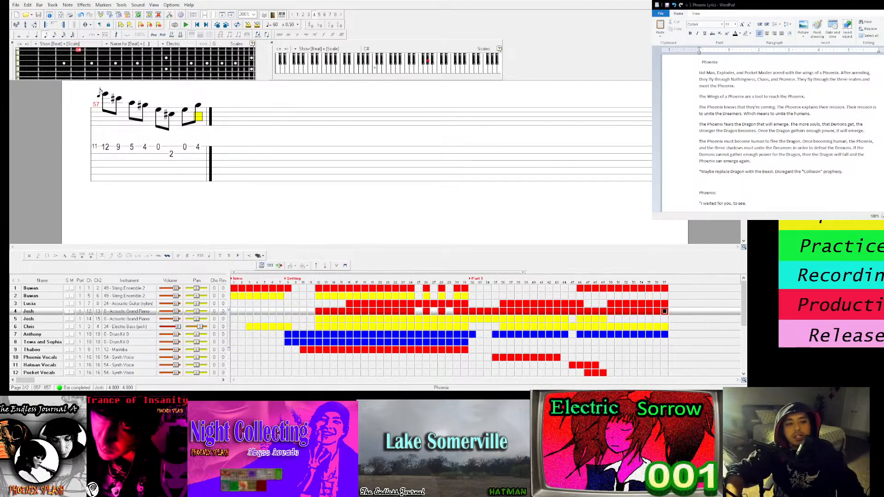
click(463, 304)
click(463, 312)
key(ctrl+Left)
key(ctrl+Left)
key(ctrl+Left)
key(ctrl+Left)
key(ctrl+Left)
key(ctrl+Left)
key(ctrl+Left)
key(ctrl+Left)
key(ctrl+Left)
key(ctrl+Left)
key(ctrl+Left)
key(ctrl+Left)
key(ctrl+Left)
key(ctrl+Left)
key(ctrl+Left)
key(ctrl+Left)
key(ctrl+Left)
key(ctrl+Left)
key(ctrl+Left)
key(ctrl+Left)
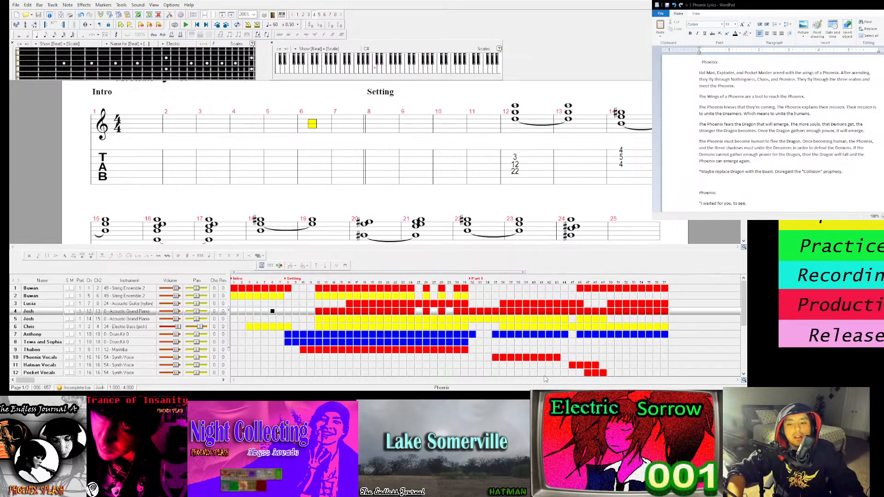
Go to bar 55 of the upper drum kit part
click(649, 334)
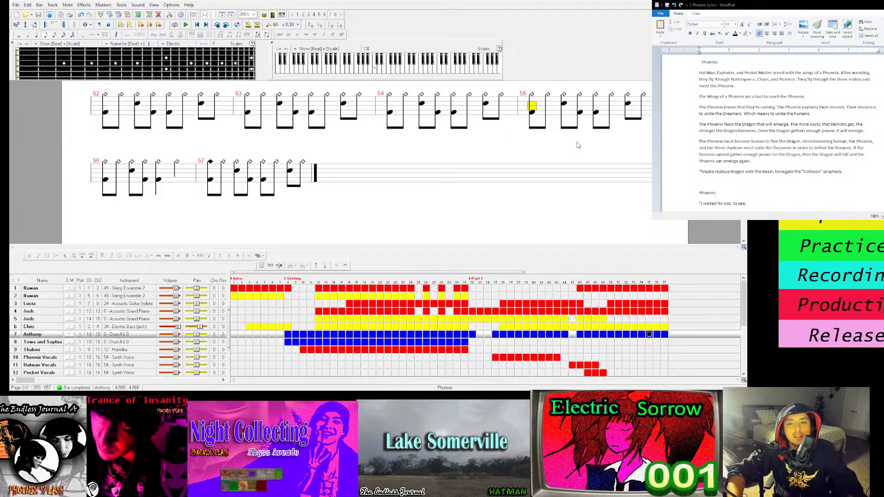